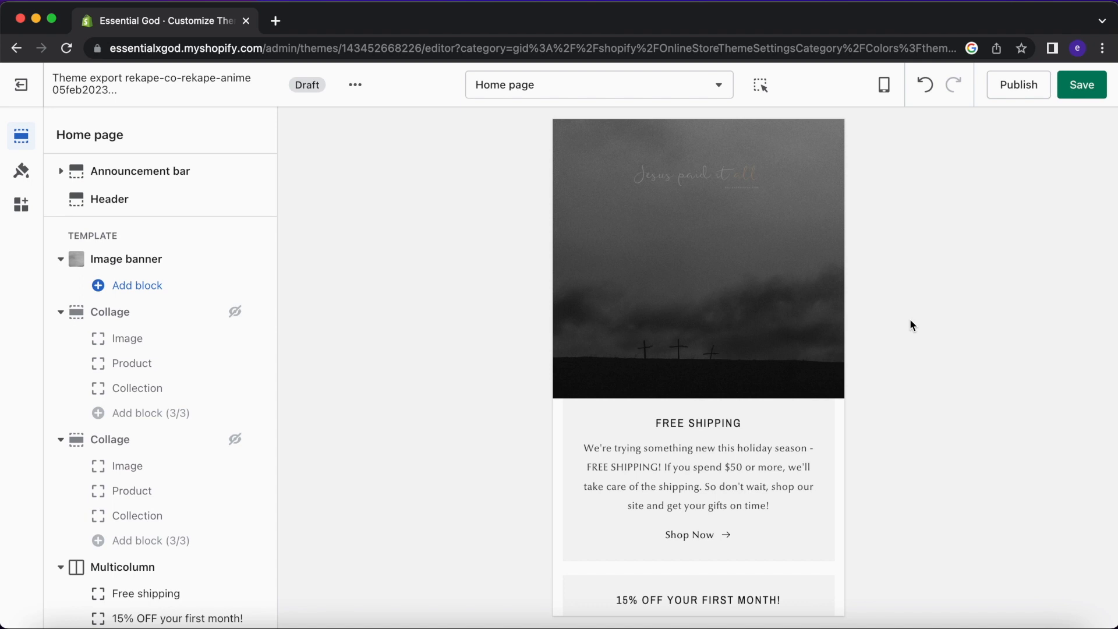
Exit the theme export draft's editor, discarding its unsaved changes.
scroll(753, 356, "down", 15)
scroll(753, 356, "up", 20)
left_click(21, 84)
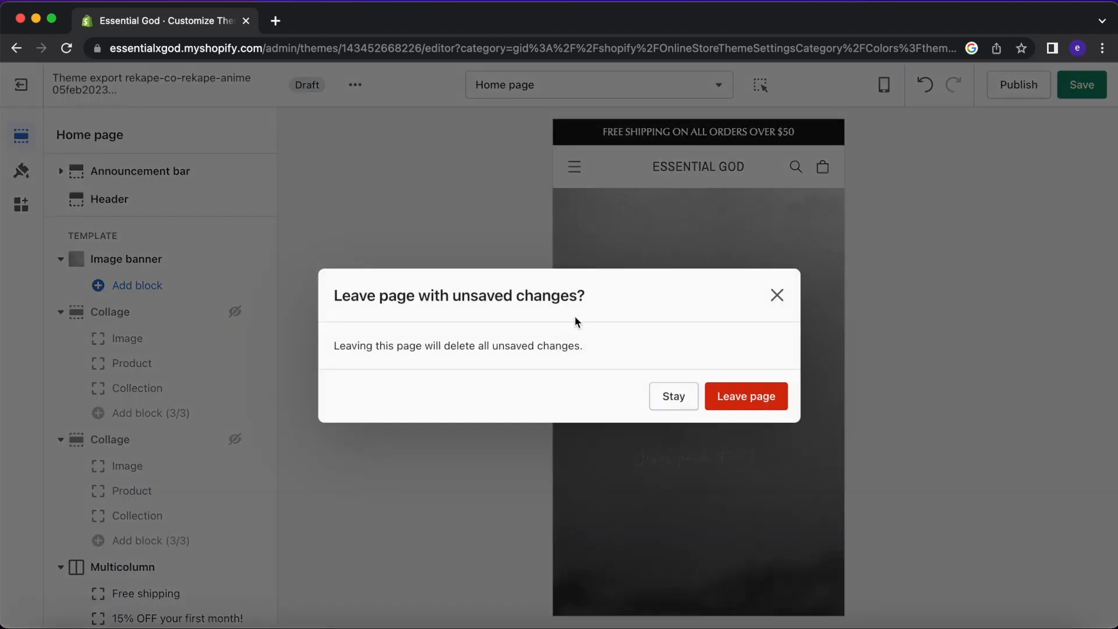
left_click(722, 396)
Open the live current theme in the theme editor.
scroll(719, 389, "down", 3)
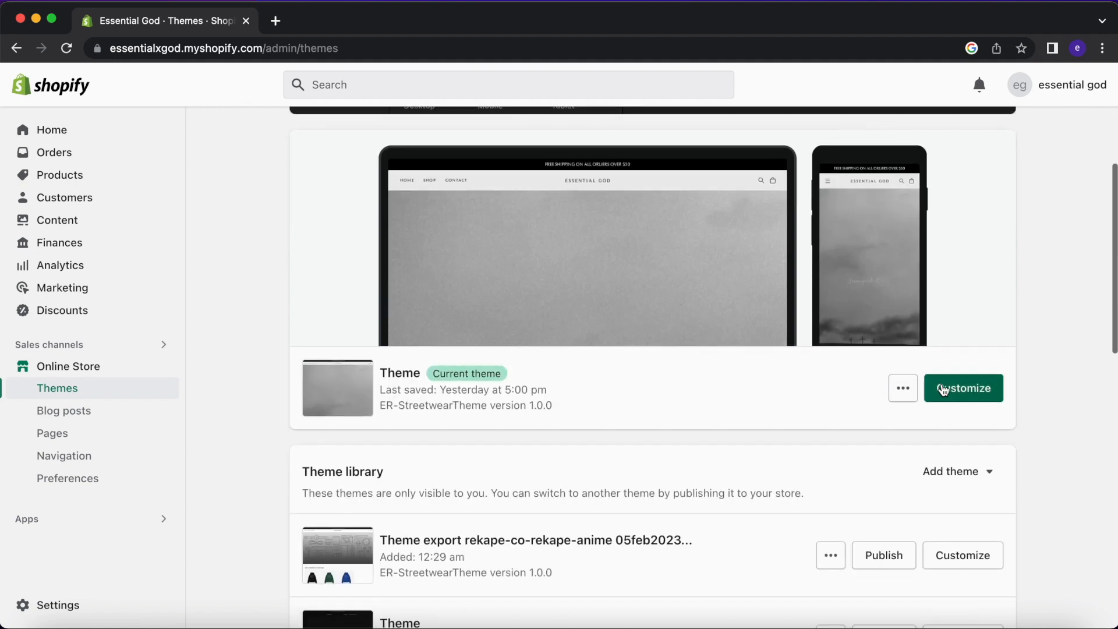
left_click(955, 386)
scroll(756, 385, "down", 18)
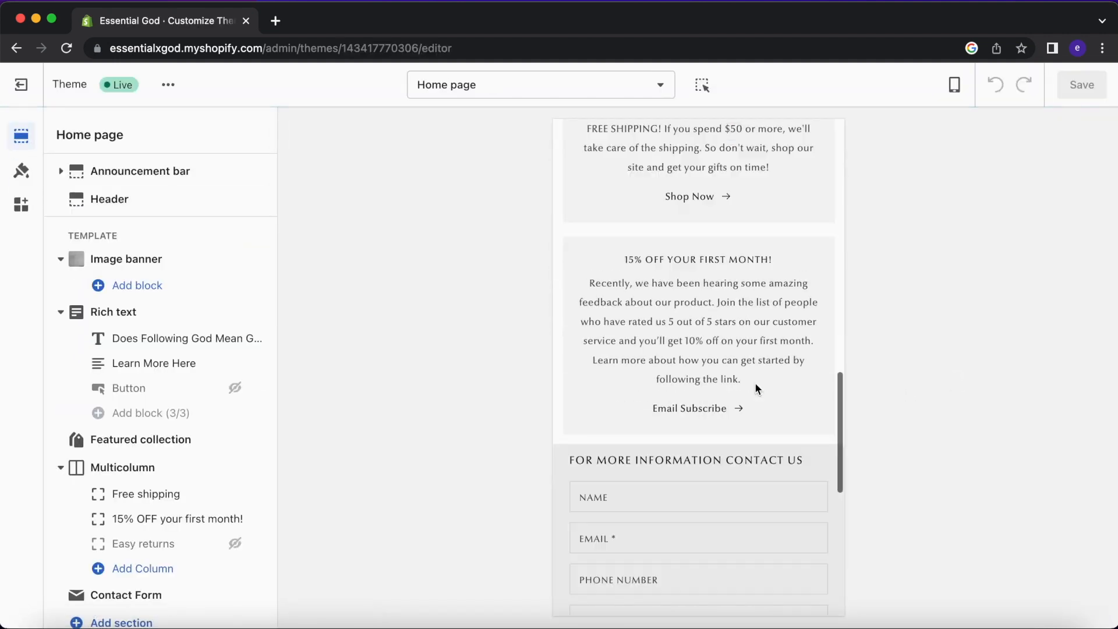
scroll(756, 385, "up", 11)
scroll(755, 387, "up", 7)
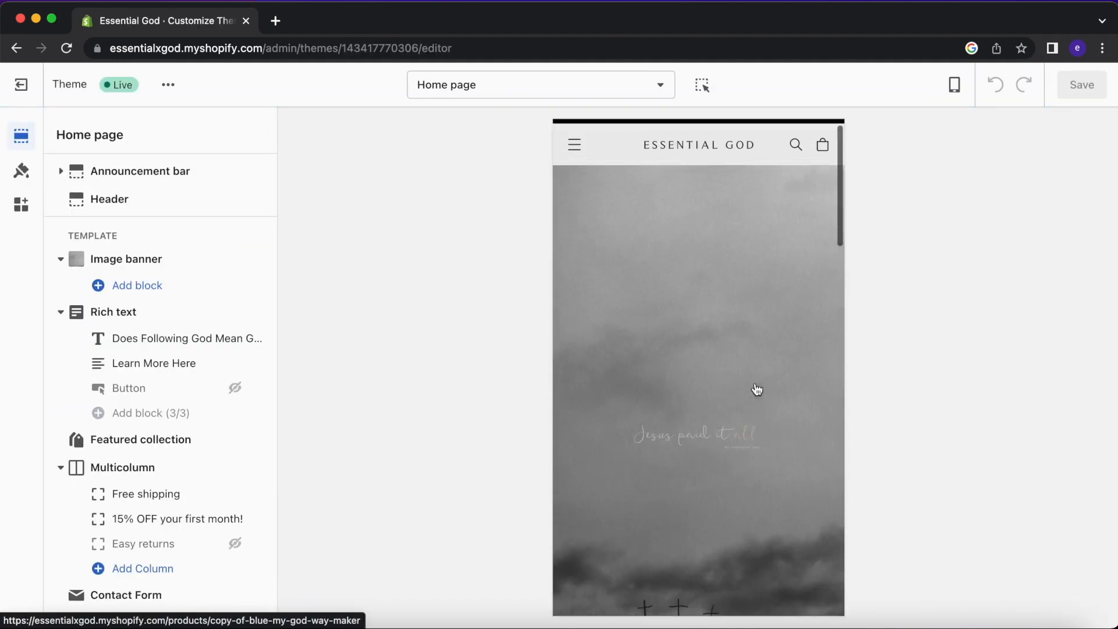
Preview the SHOP page through the store's navigation menu.
left_click(576, 167)
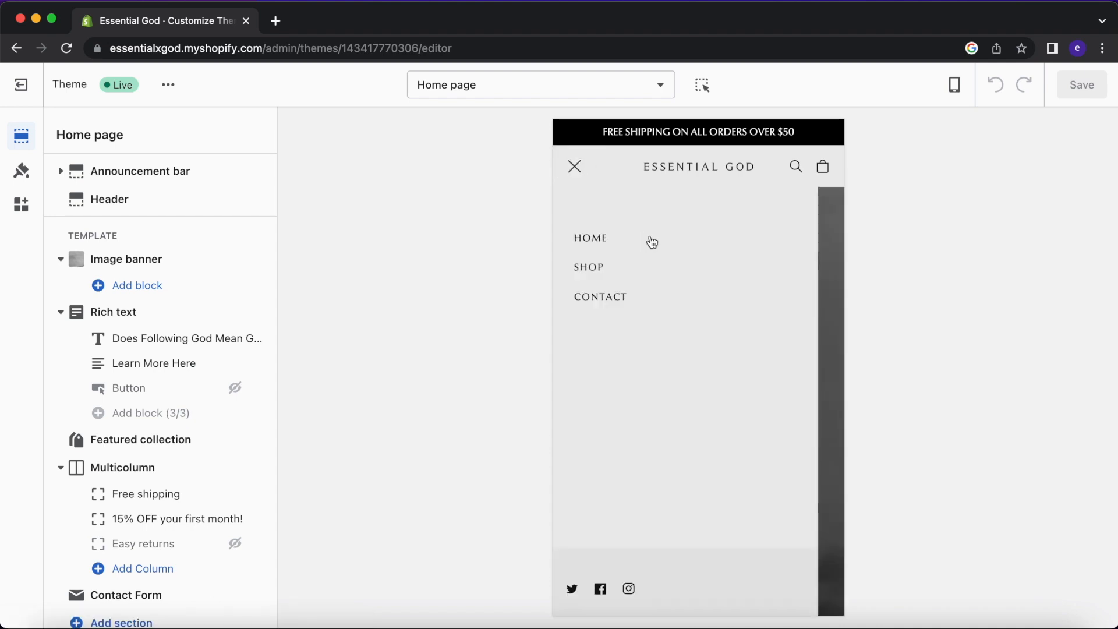
left_click(592, 265)
scroll(690, 373, "down", 10)
scroll(675, 373, "up", 10)
Preview the red hoodie's product page, then return to the home page via the ESSENTIAL GOD logo.
left_click(649, 335)
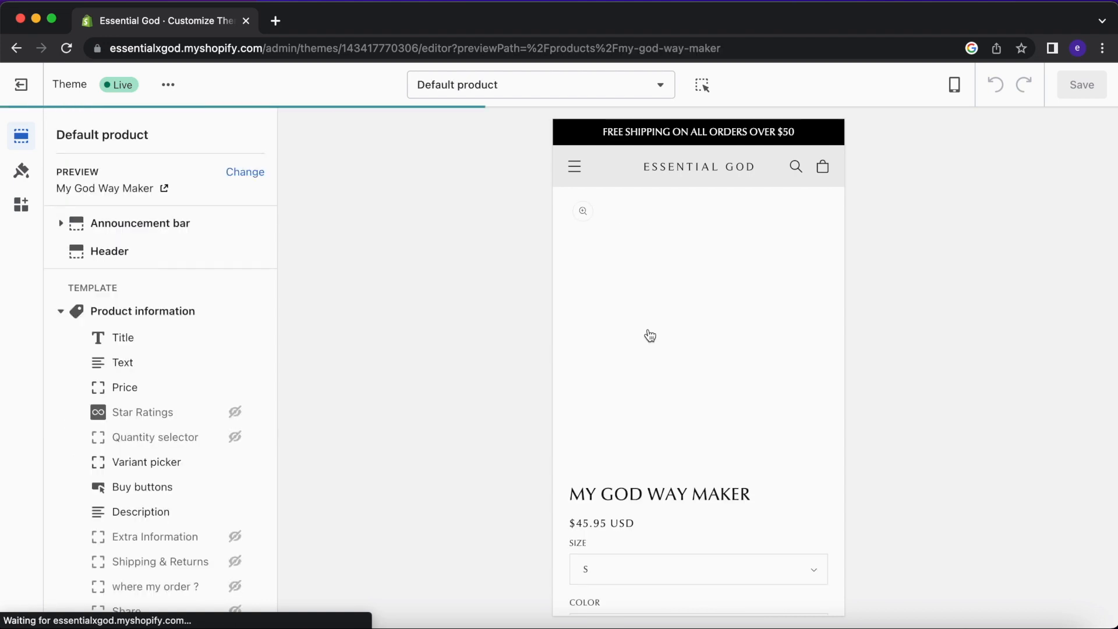
scroll(649, 333, "down", 10)
scroll(648, 329, "down", 10)
scroll(649, 329, "up", 10)
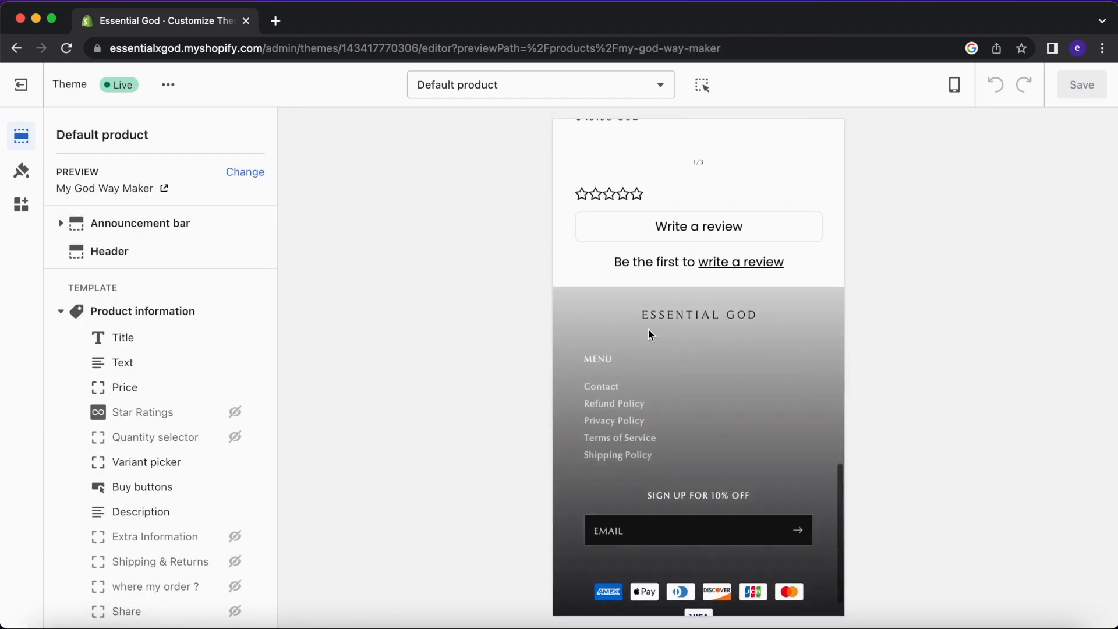
scroll(648, 328, "up", 10)
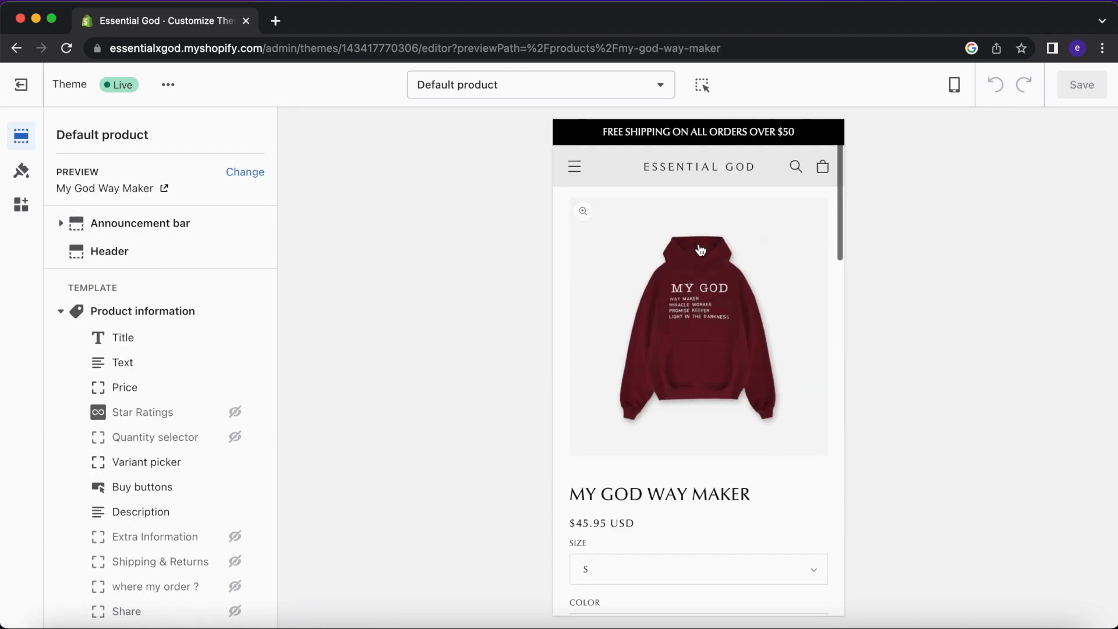
left_click(686, 169)
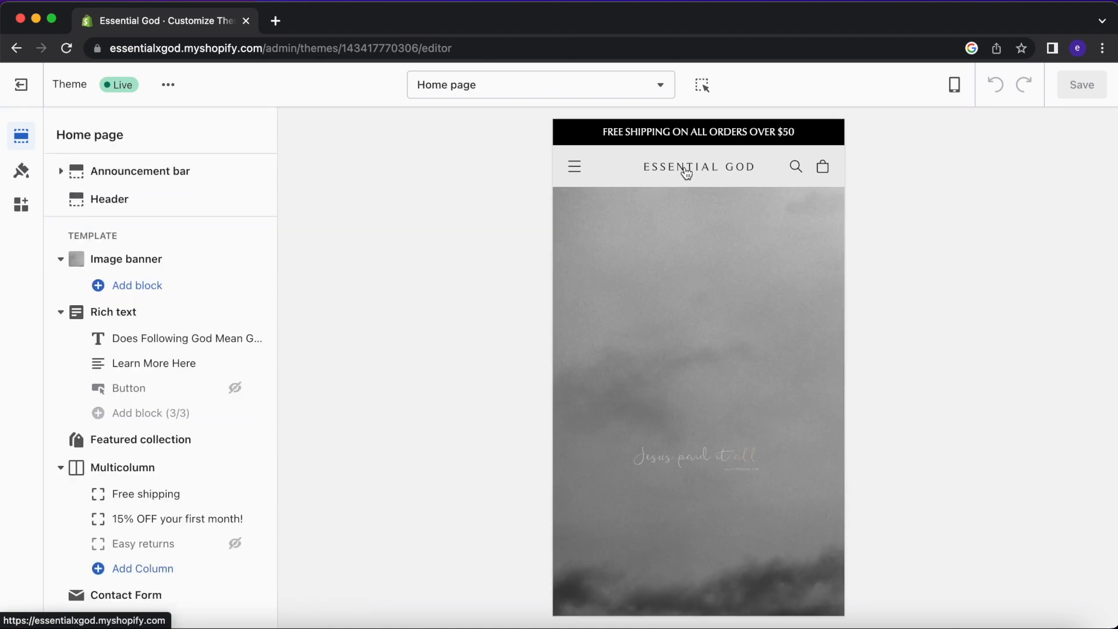
Scroll the live home page and best sellers carousel down to the footer, then exit to Themes.
scroll(736, 347, "down", 12)
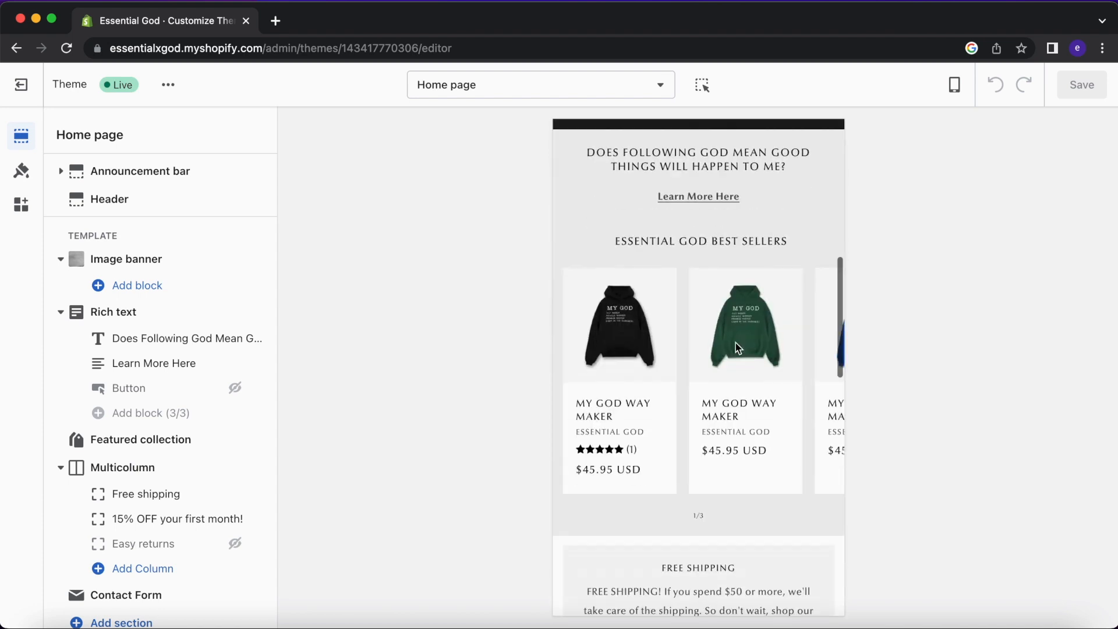
scroll(737, 347, "down", 15)
scroll(737, 348, "up", 2)
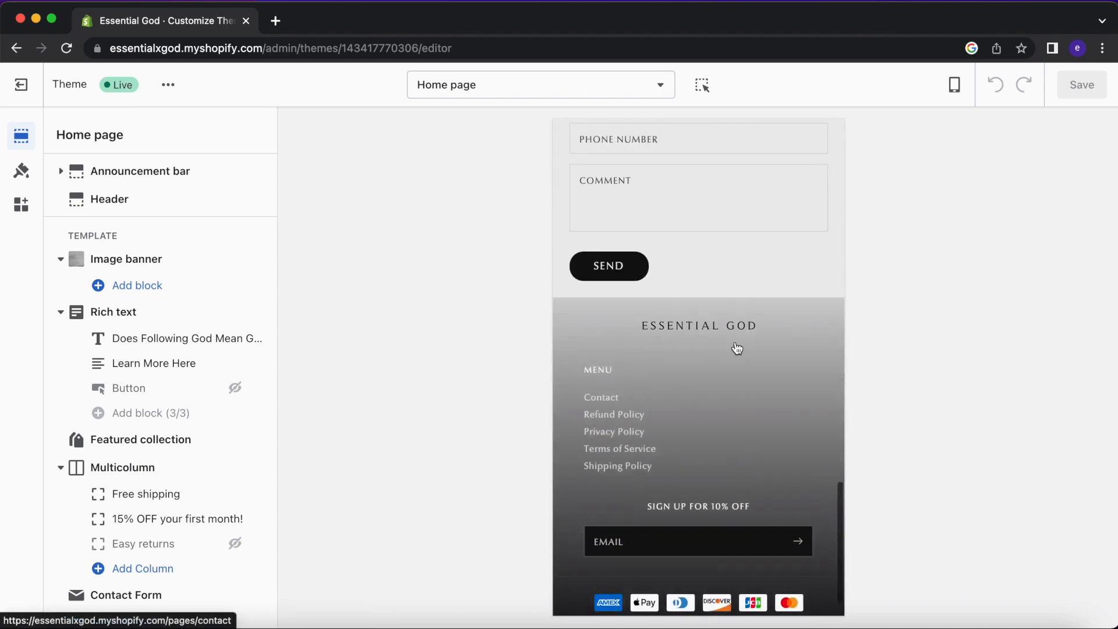
scroll(738, 347, "down", 2)
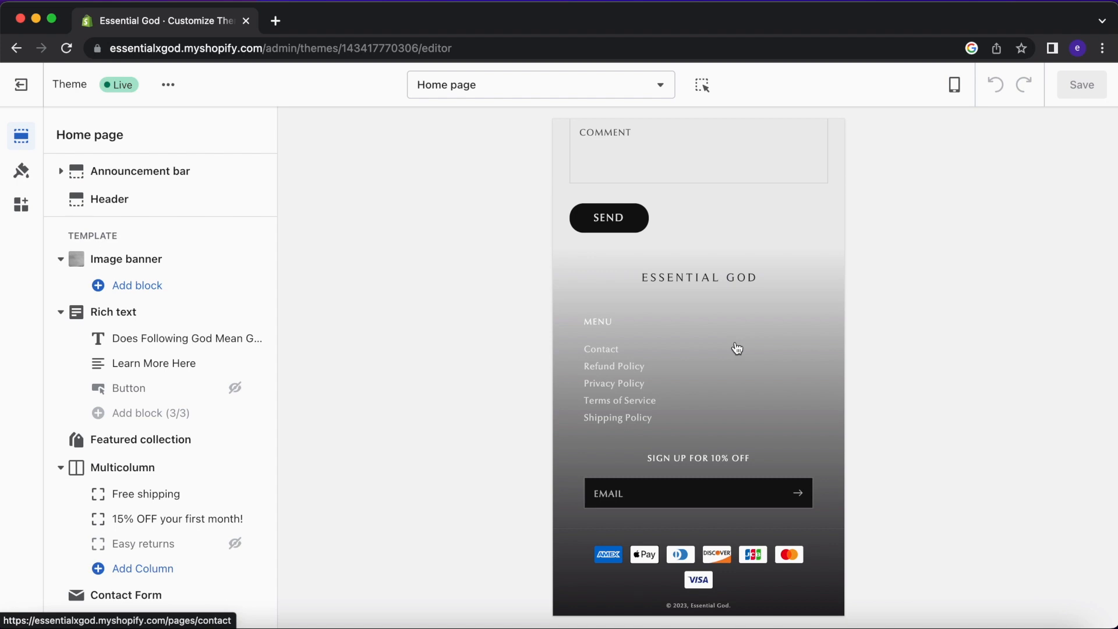
scroll(738, 348, "up", 15)
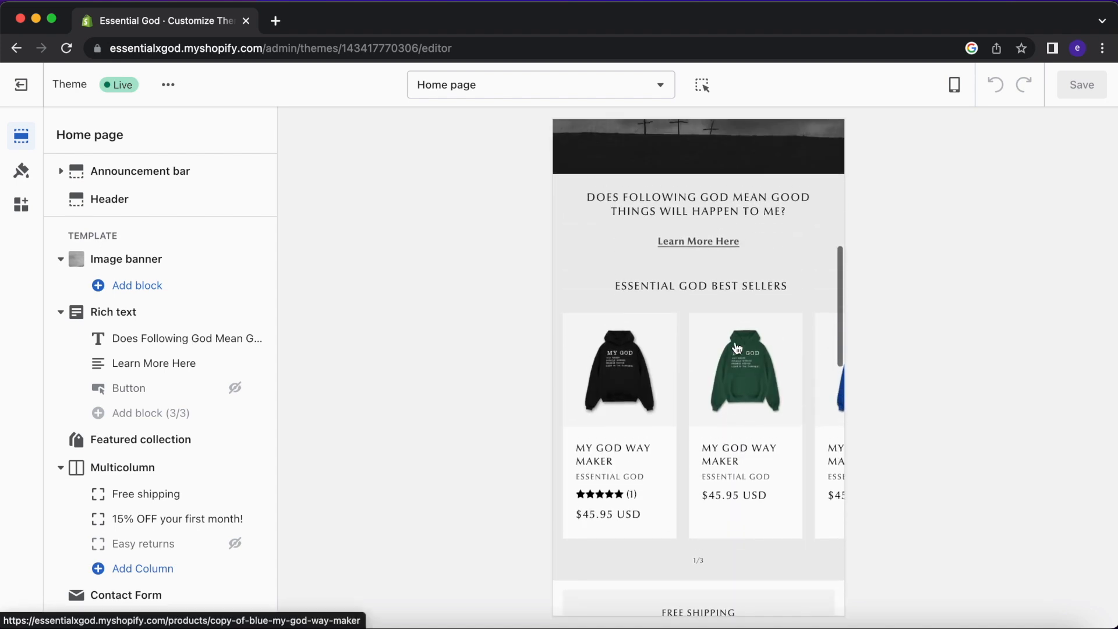
scroll(738, 348, "down", 4)
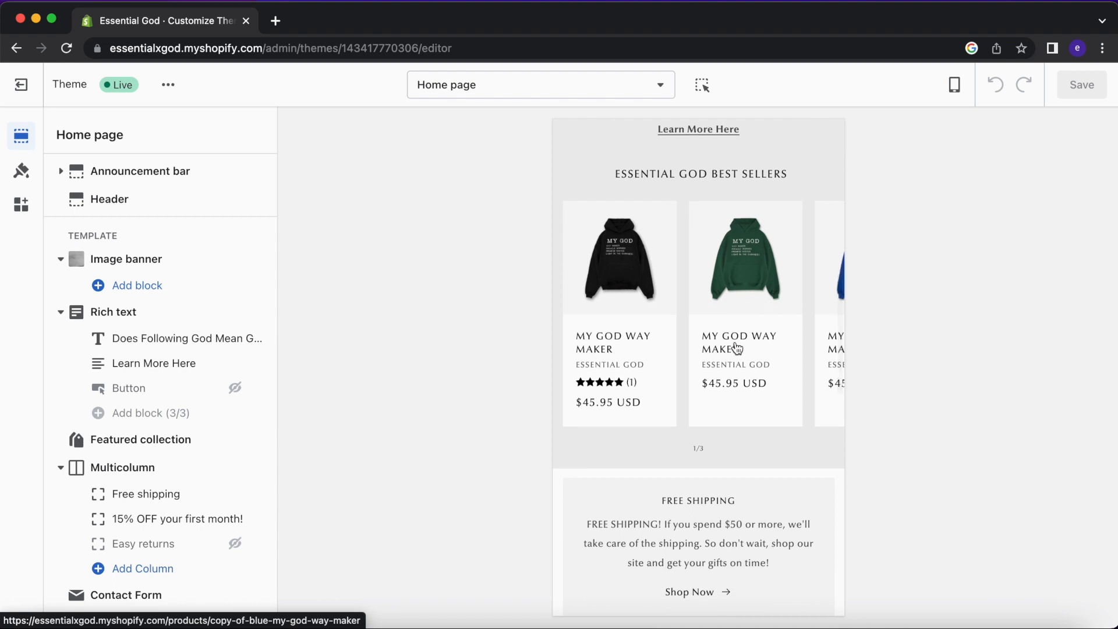
scroll(737, 348, "right", 2)
scroll(737, 349, "right", 2)
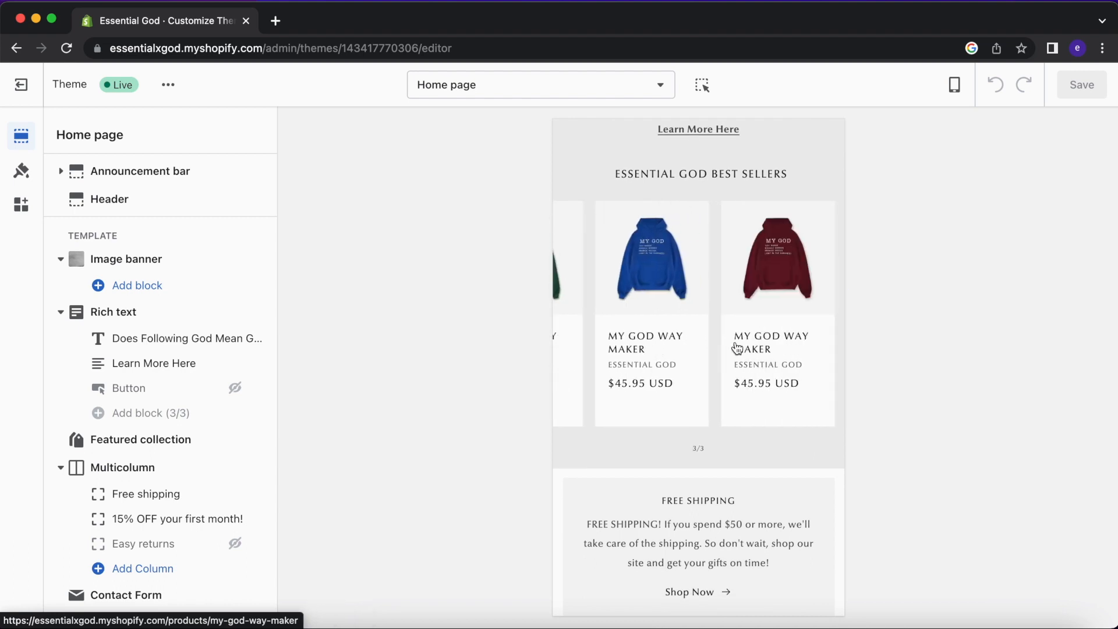
scroll(738, 348, "up", 15)
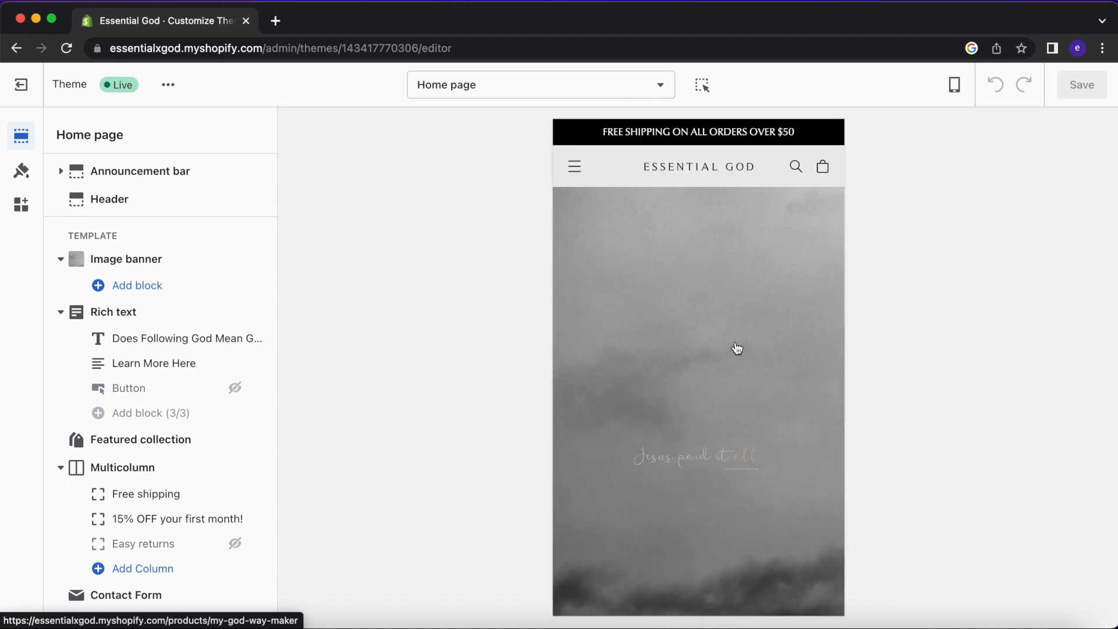
scroll(738, 348, "down", 2)
scroll(749, 391, "up", 2)
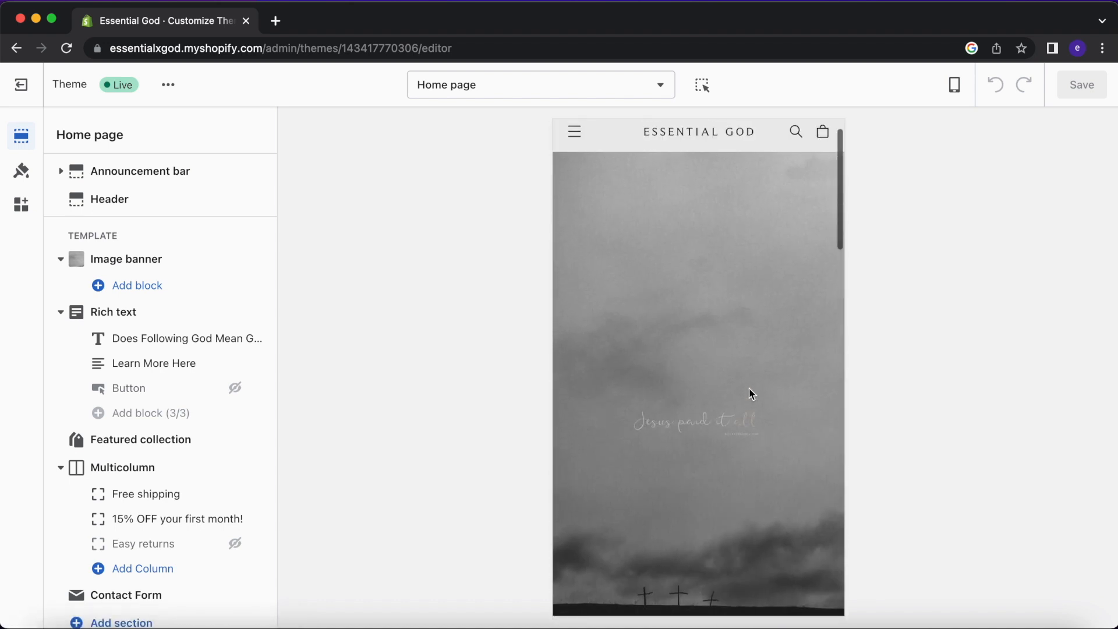
left_click(21, 85)
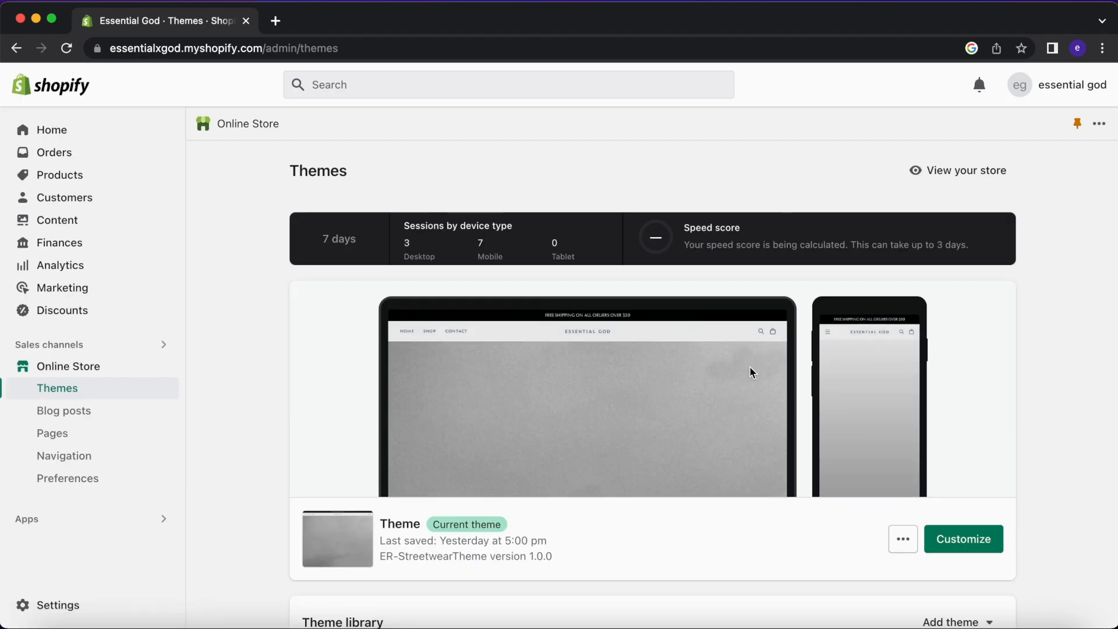
Customize the Theme library's Impulse 6.0.1 theme in the editor.
scroll(750, 372, "down", 5)
scroll(750, 373, "down", 2)
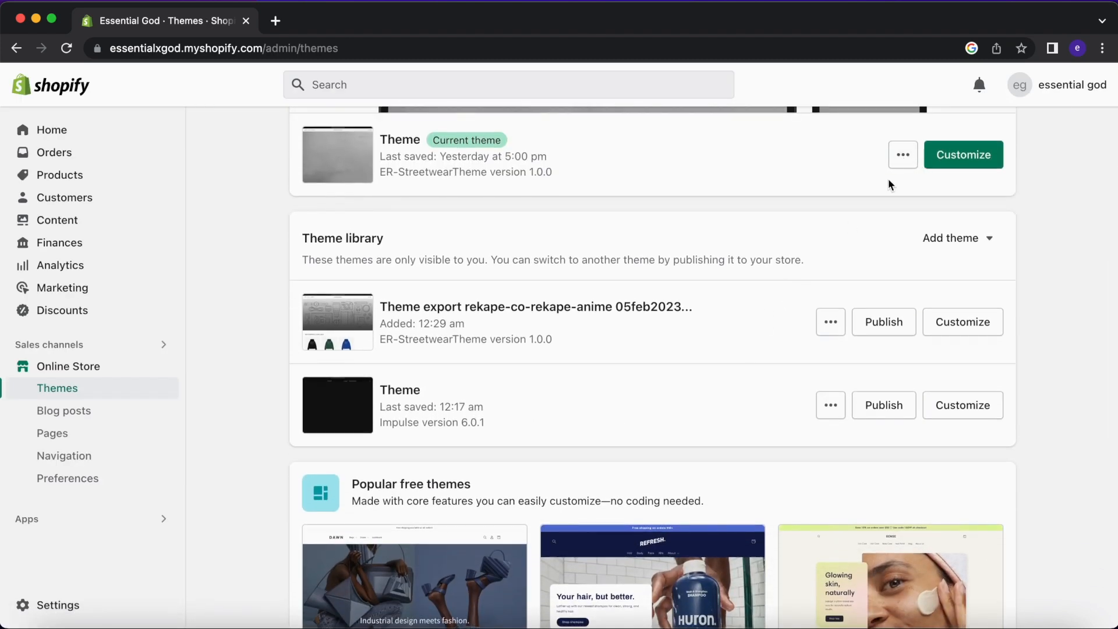
left_click(951, 404)
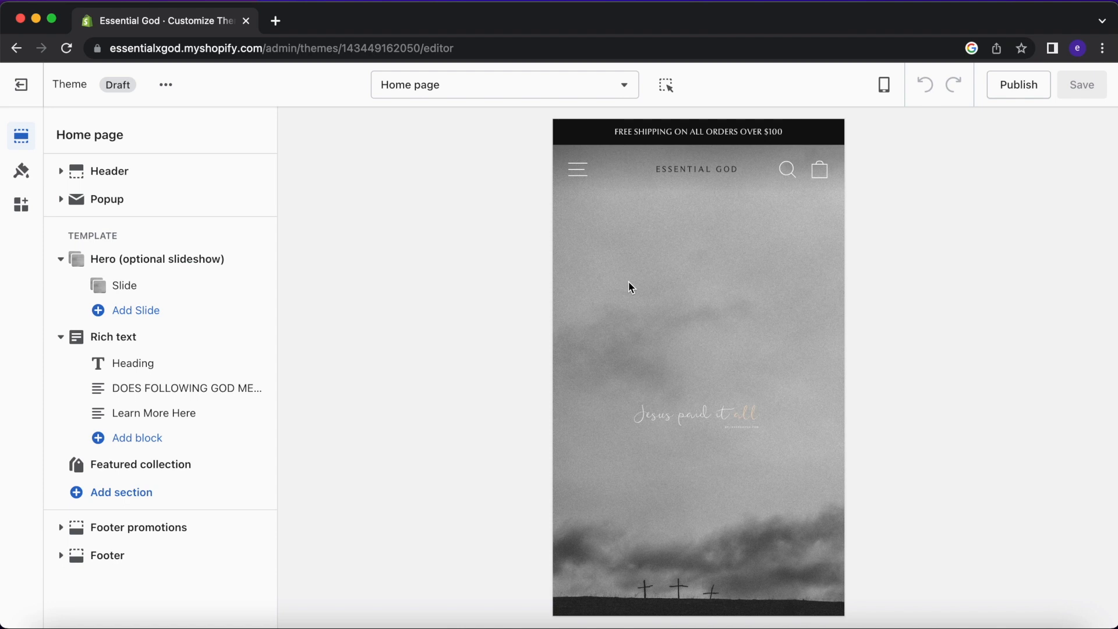
Review the Impulse home page, expanding FOOTER MENU and toggling SIGN UP AND SAVE.
scroll(629, 285, "down", 15)
scroll(629, 285, "up", 10)
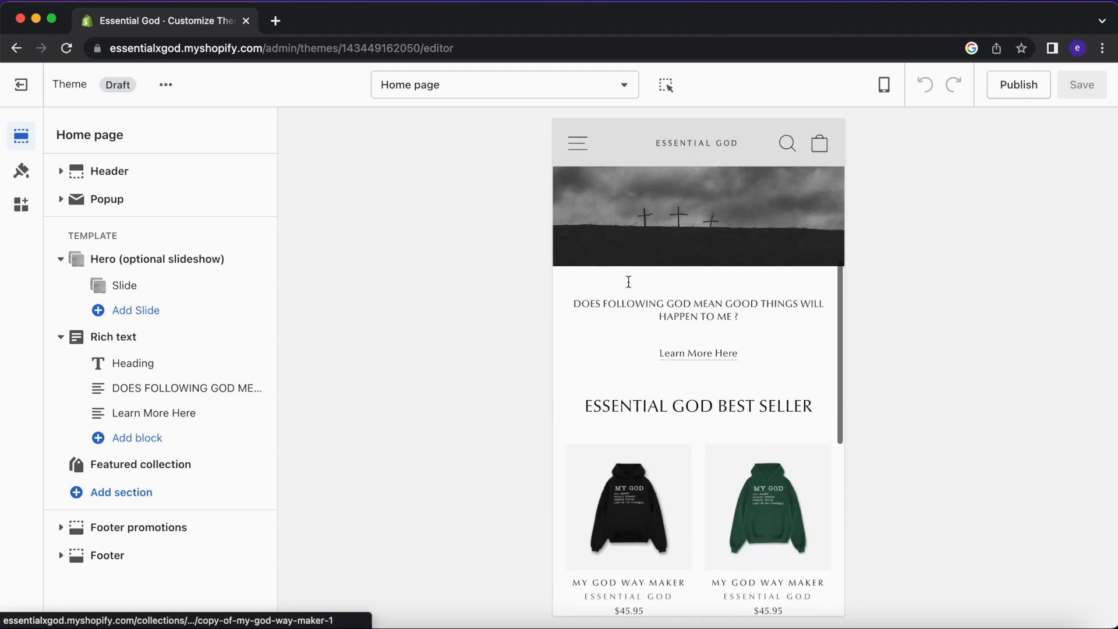
scroll(629, 281, "down", 10)
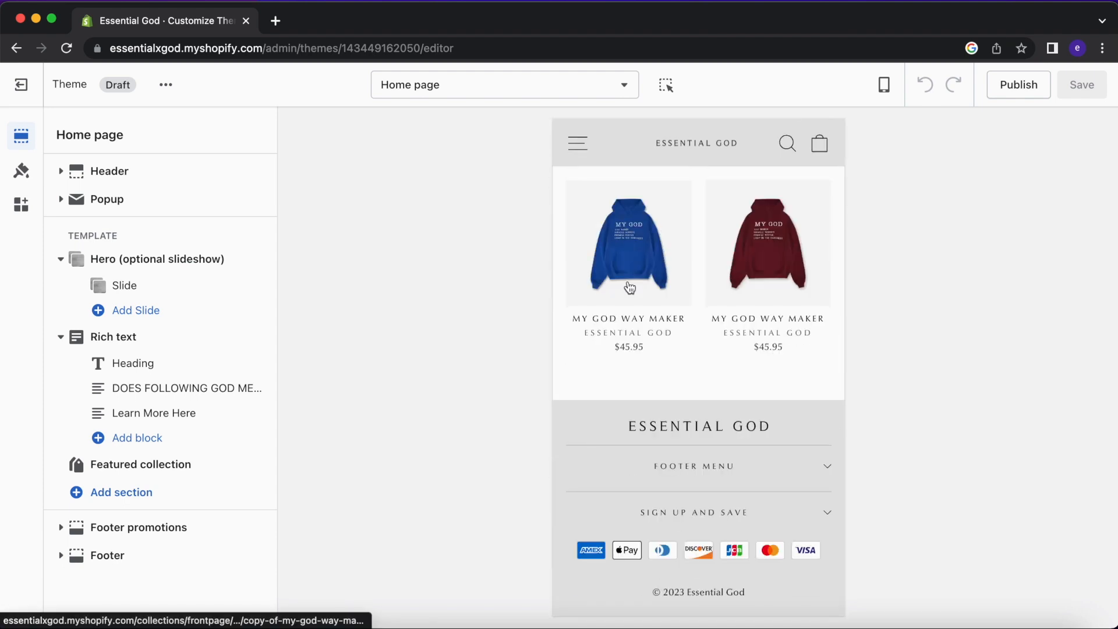
left_click(777, 462)
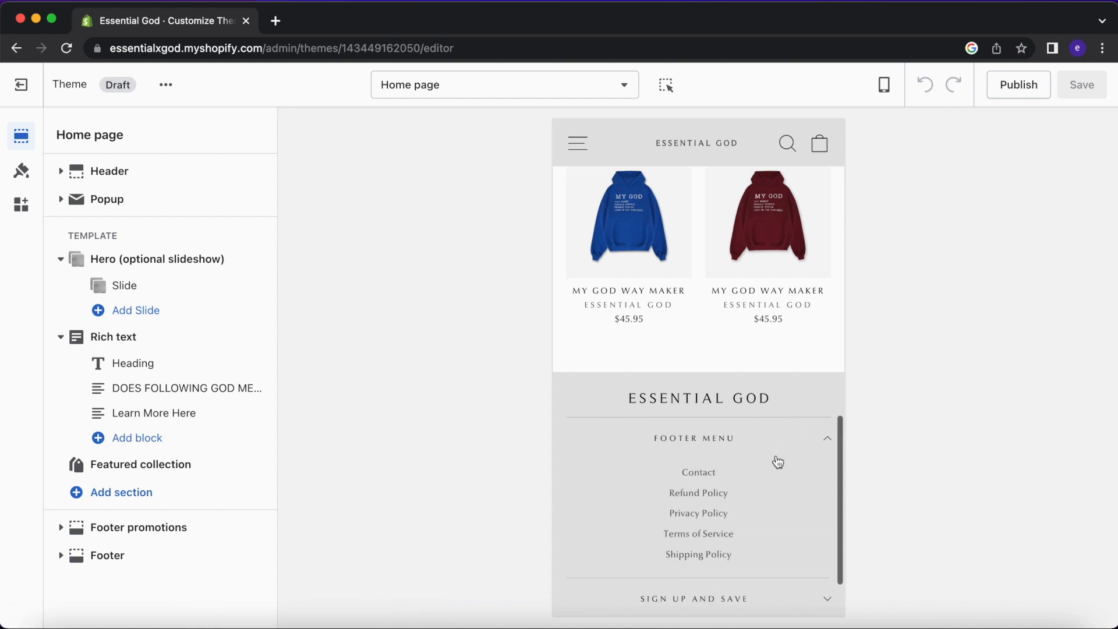
scroll(779, 483, "down", 2)
left_click(781, 512)
left_click(781, 514)
scroll(789, 359, "up", 15)
Exit the Impulse editor and open the Theme Store from the Explore more themes card.
left_click(21, 85)
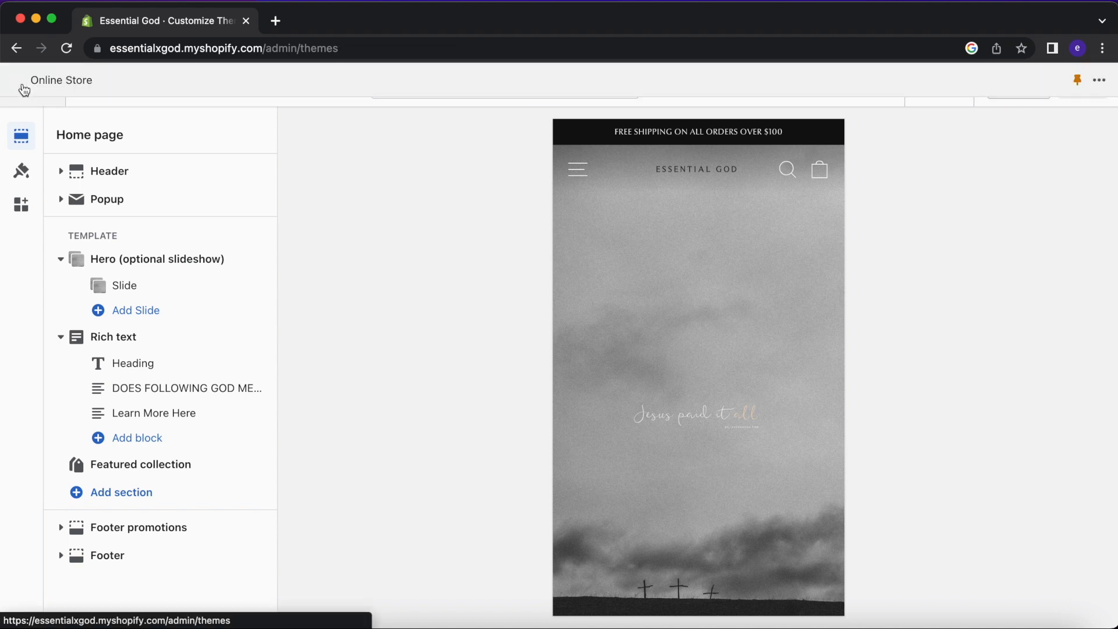
scroll(523, 306, "down", 5)
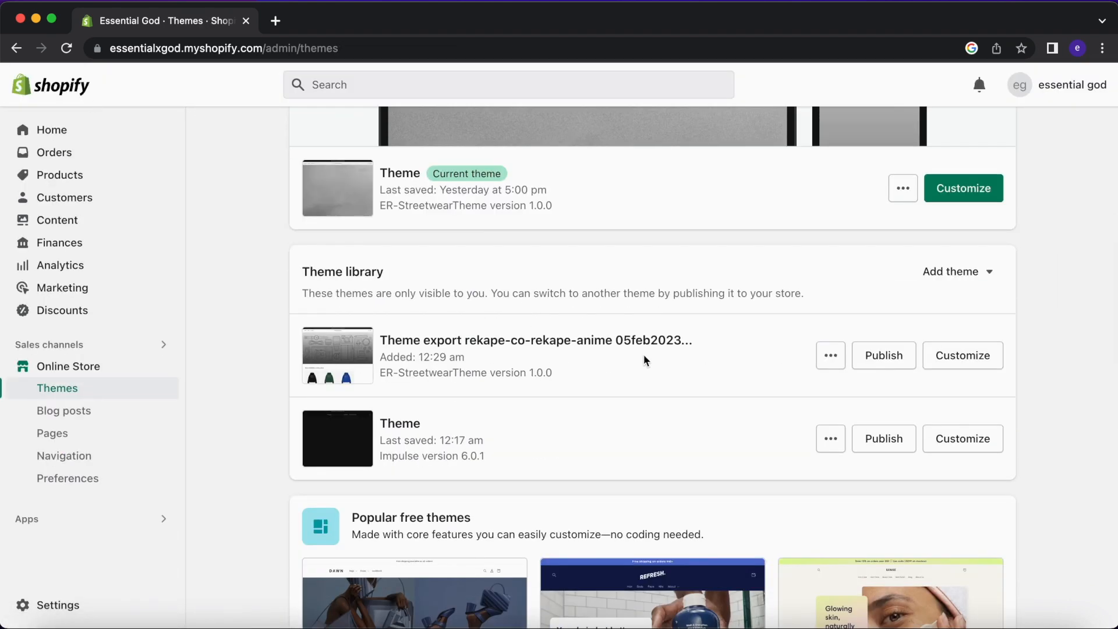
scroll(568, 407, "down", 2)
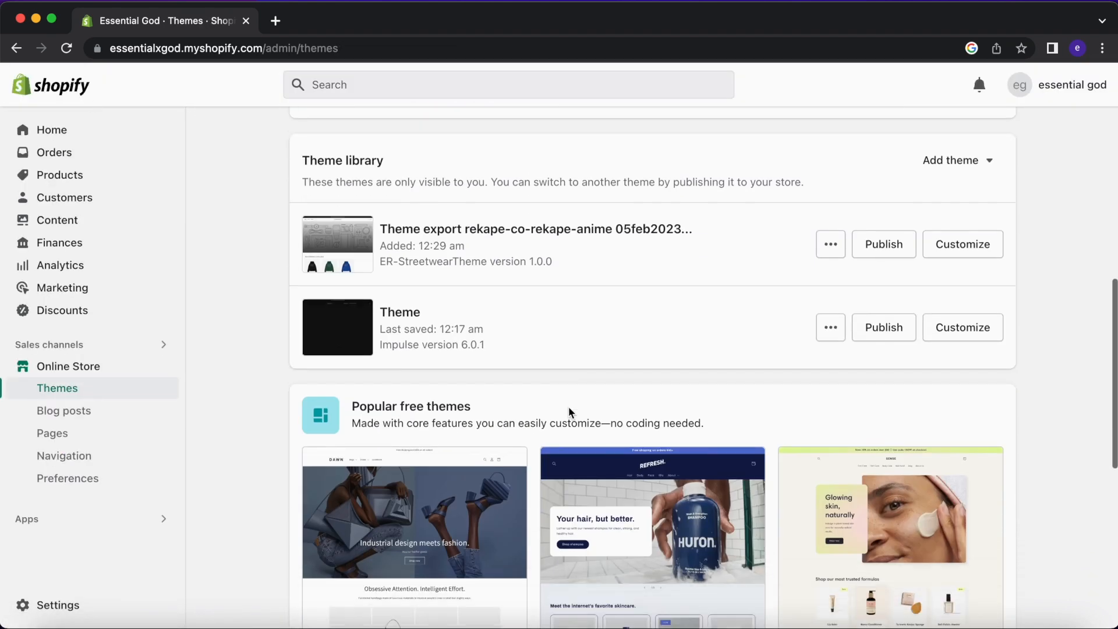
scroll(530, 362, "down", 6)
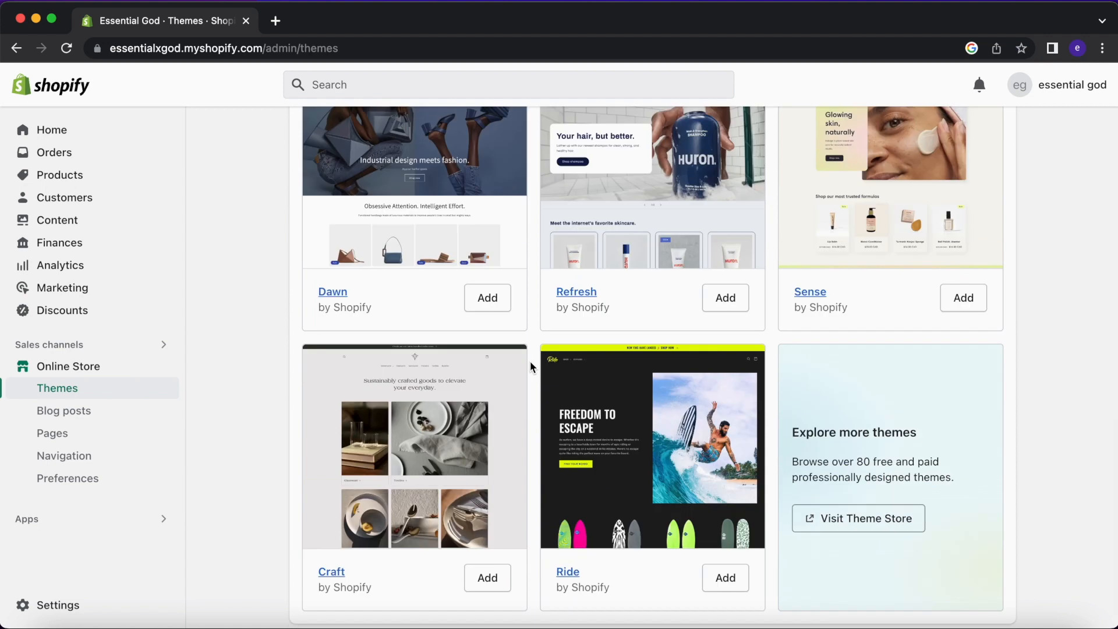
scroll(530, 361, "up", 8)
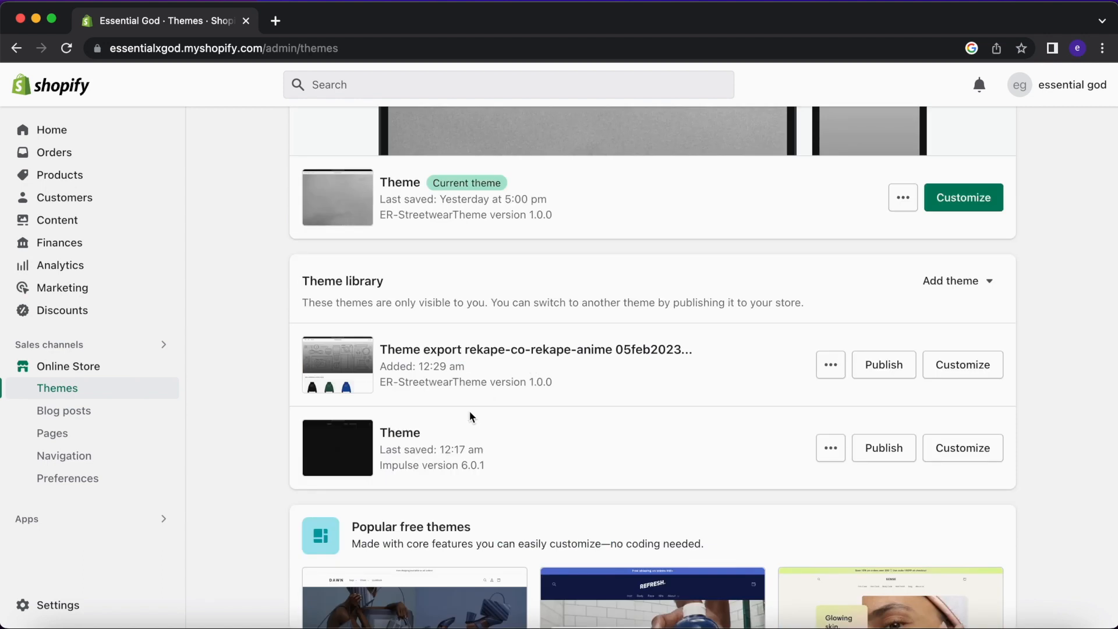
scroll(471, 415, "down", 5)
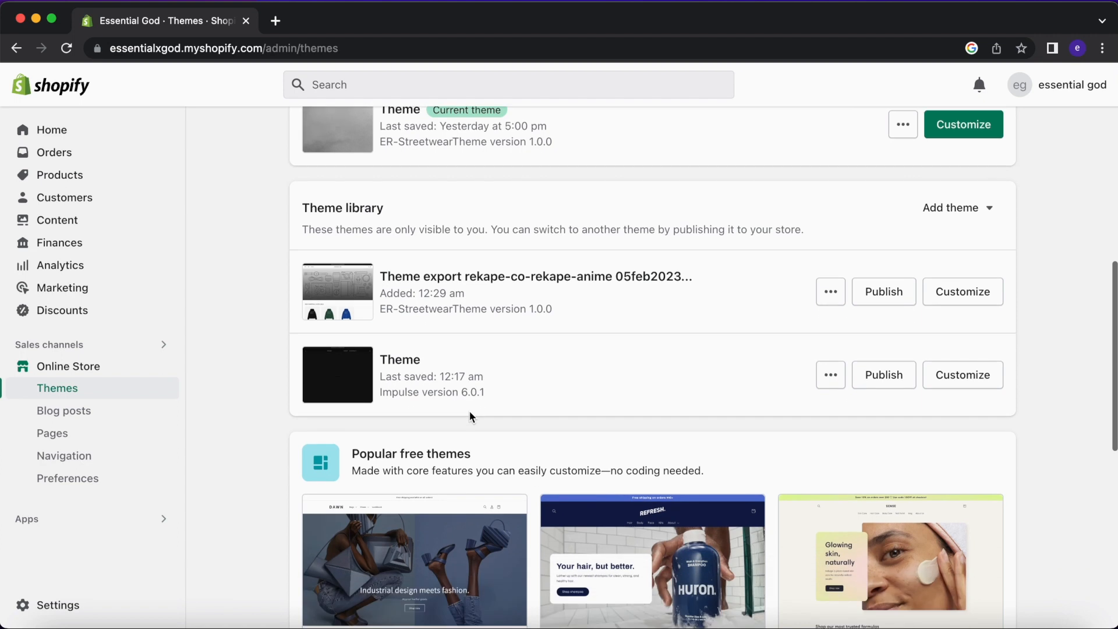
scroll(682, 292, "down", 4)
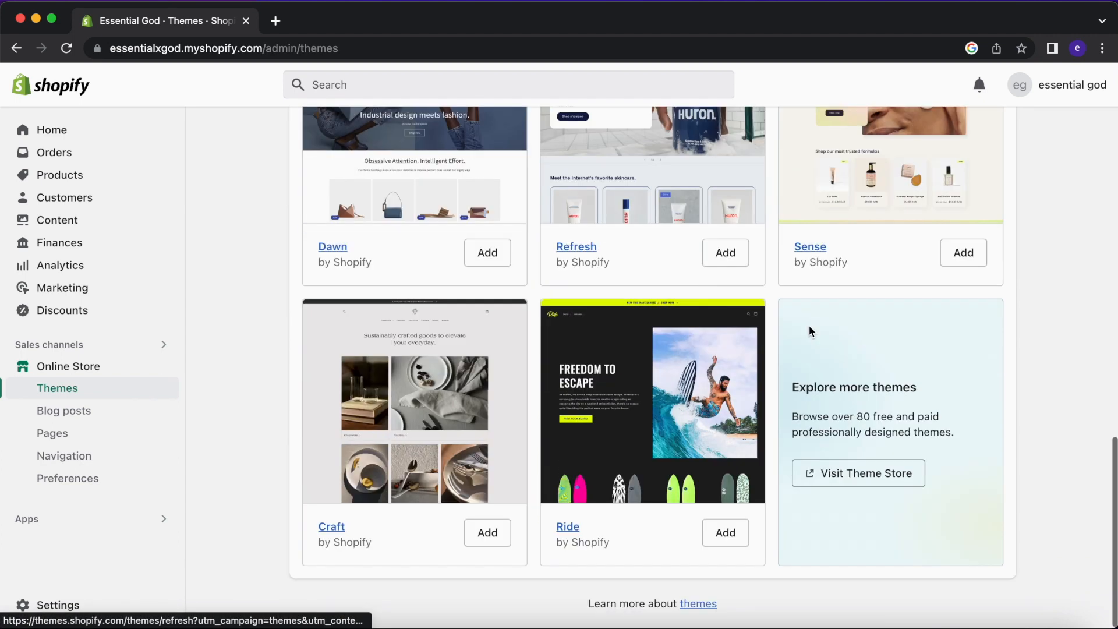
left_click(834, 483)
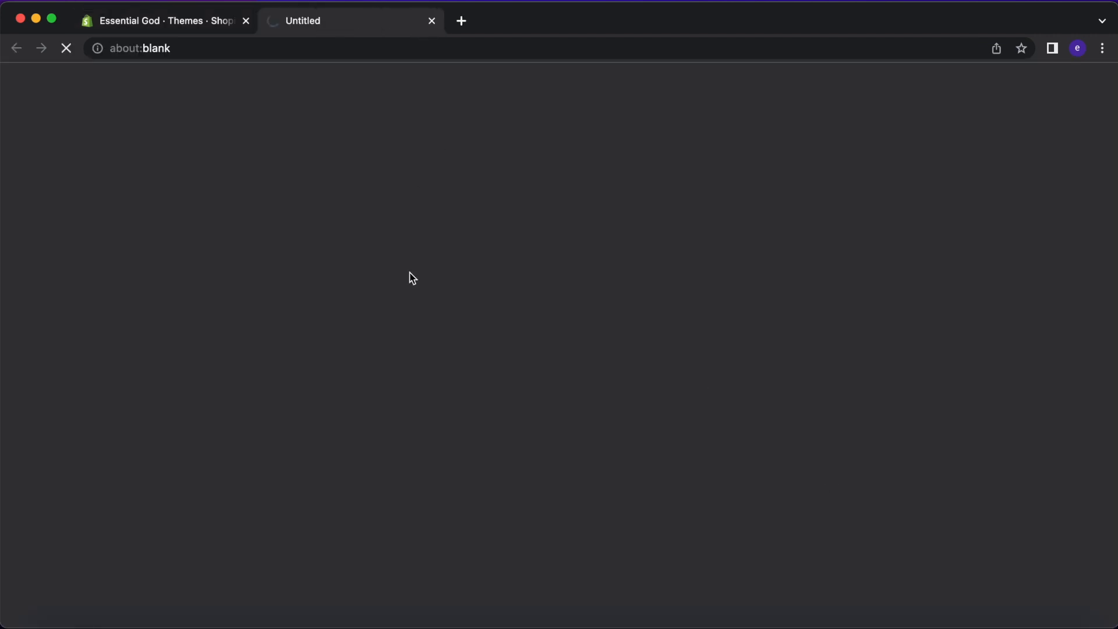
Browse the Theme Store's 117 themes, then close its tab to return to admin.
scroll(440, 341, "down", 5)
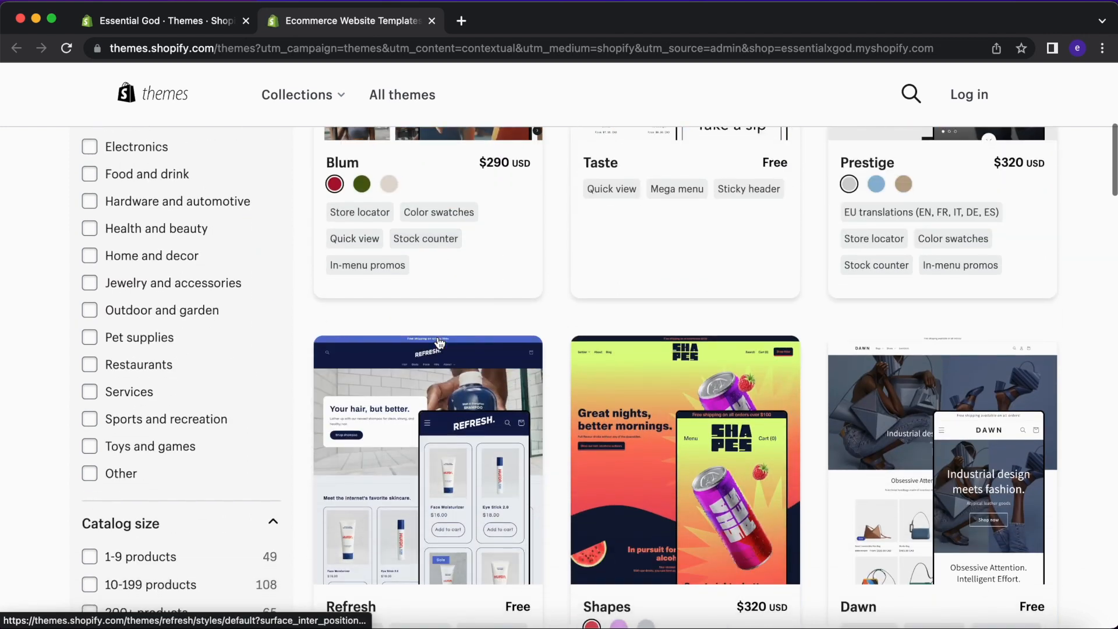
scroll(698, 431, "down", 3)
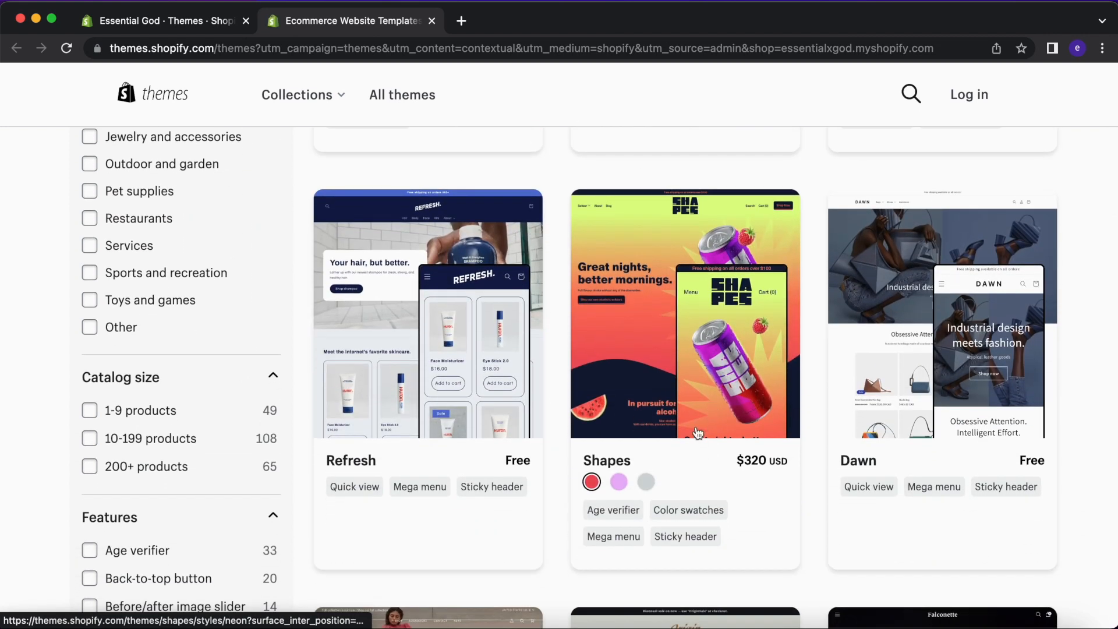
scroll(698, 431, "down", 12)
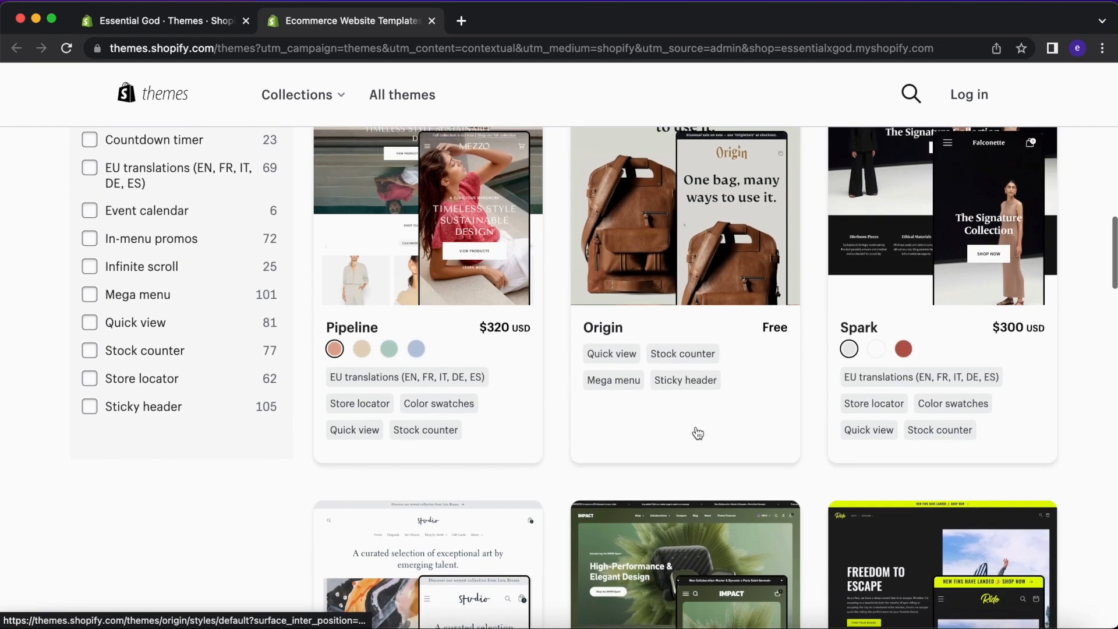
scroll(697, 431, "down", 5)
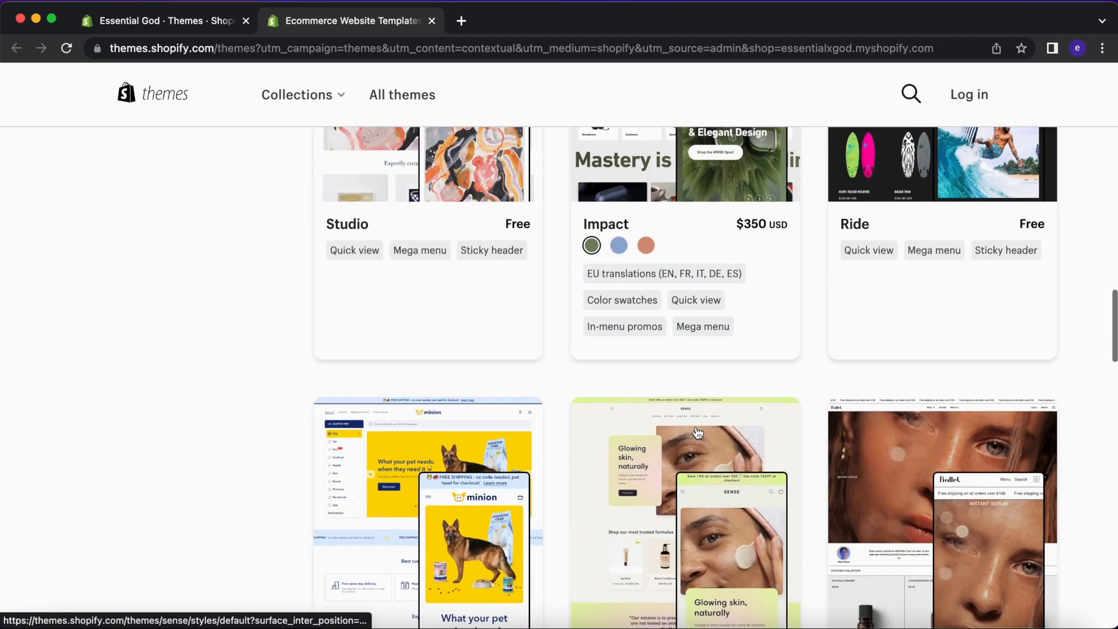
scroll(698, 431, "down", 5)
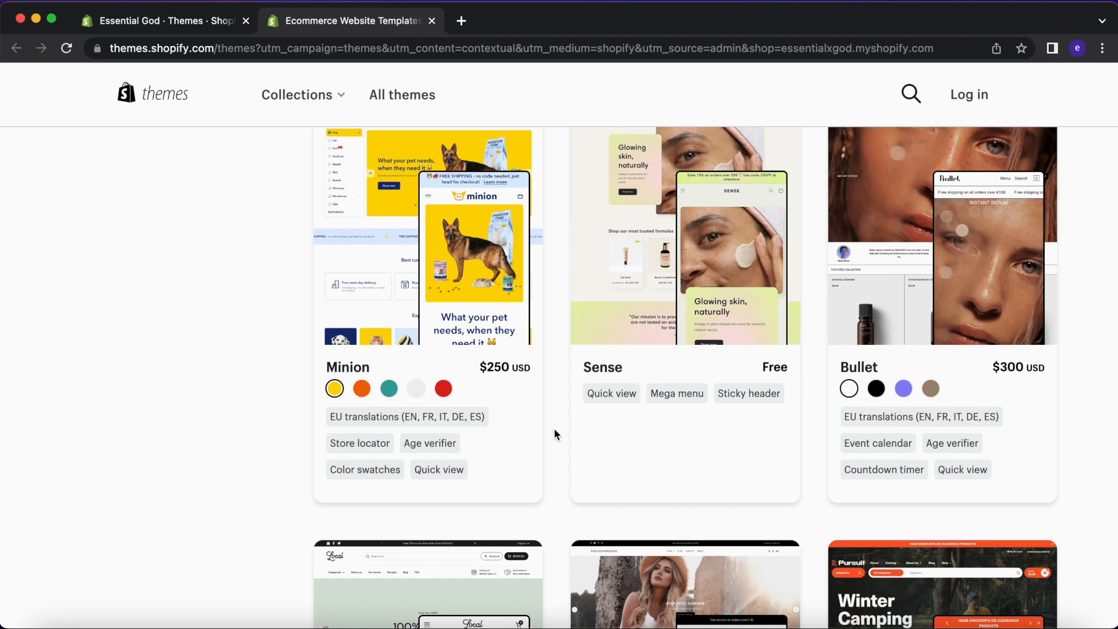
scroll(554, 430, "up", 1)
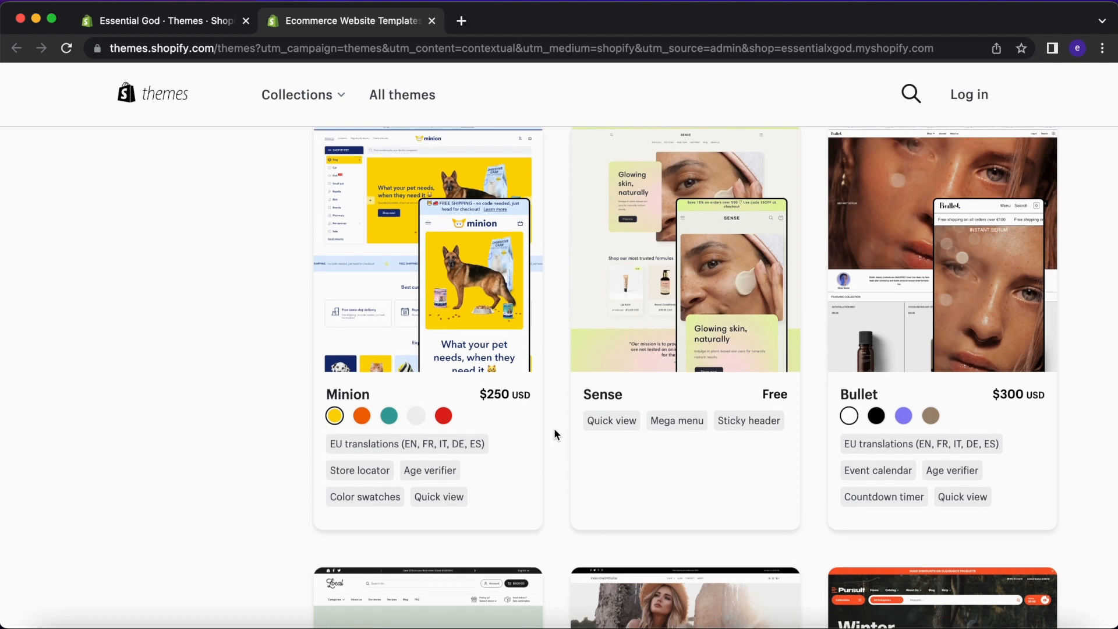
scroll(554, 428, "down", 10)
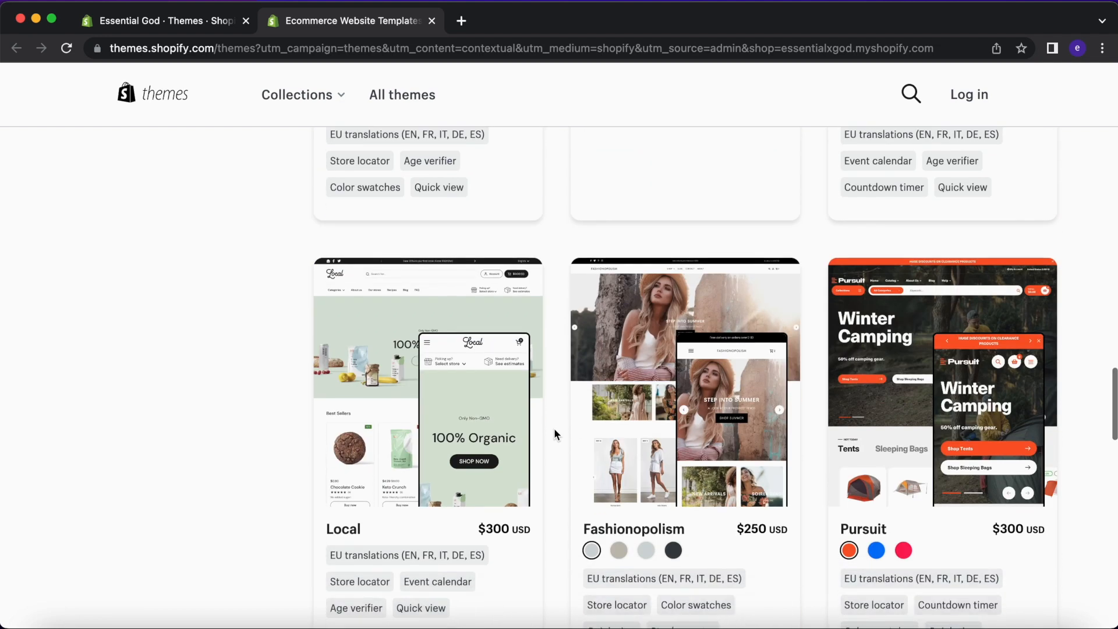
scroll(554, 430, "down", 5)
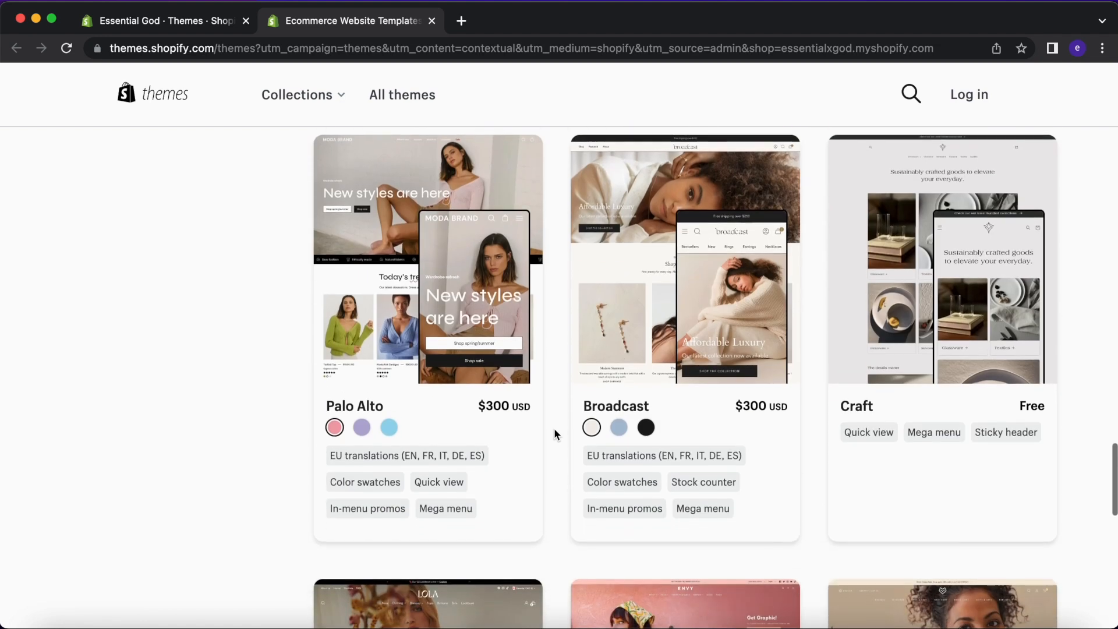
scroll(554, 429, "down", 3)
scroll(554, 429, "down", 5)
scroll(554, 429, "up", 20)
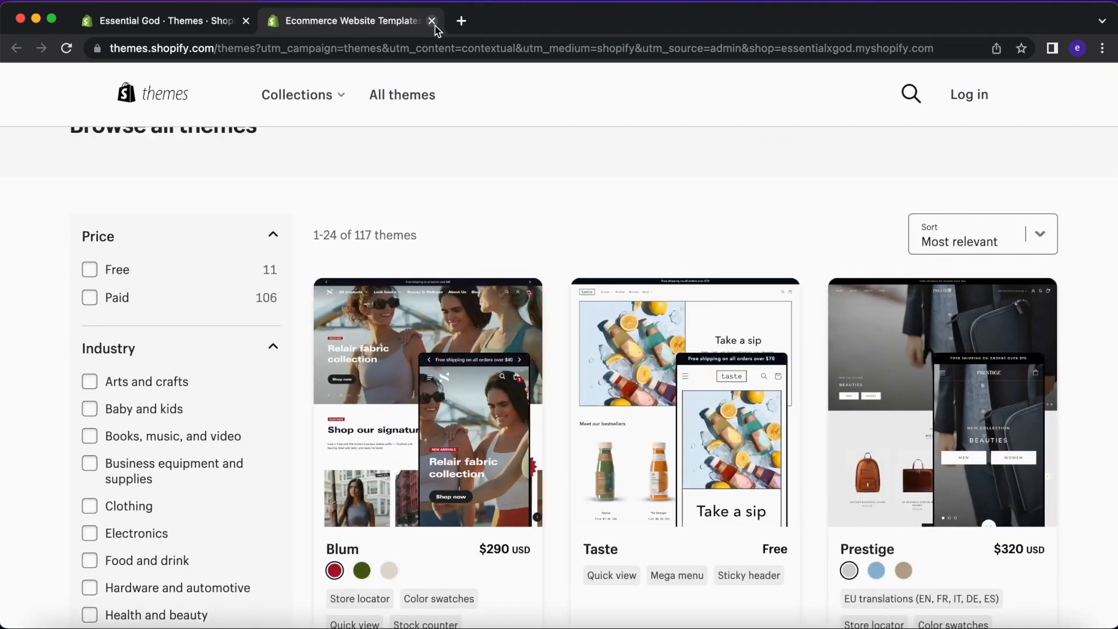
left_click(435, 25)
Return to the top of Themes and customize the current live theme.
scroll(592, 439, "up", 10)
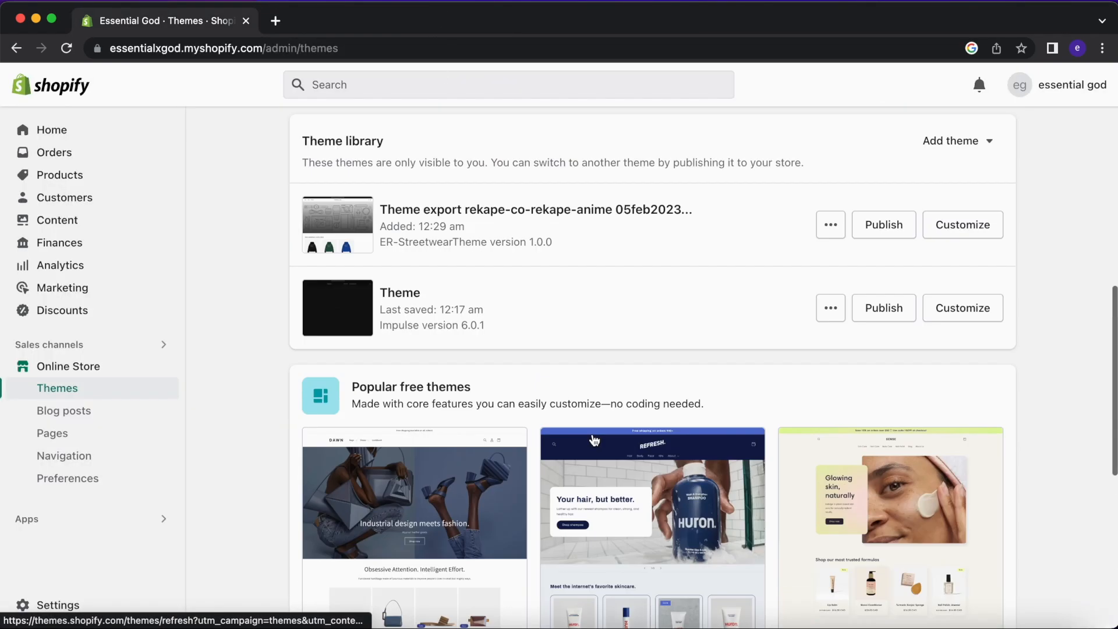
scroll(481, 280, "up", 6)
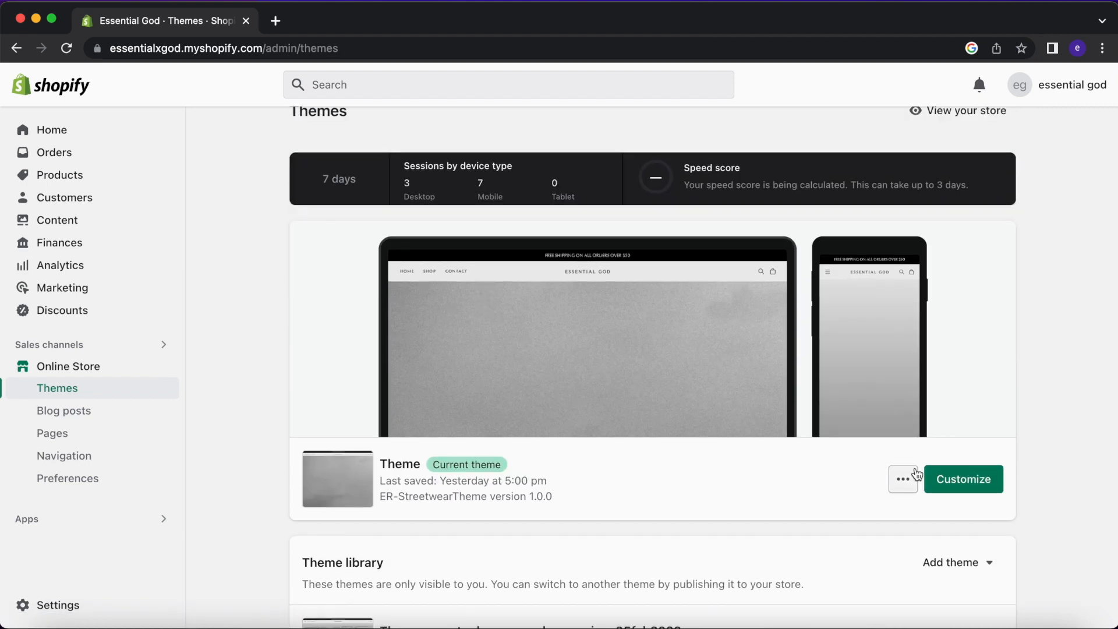
scroll(916, 473, "up", 2)
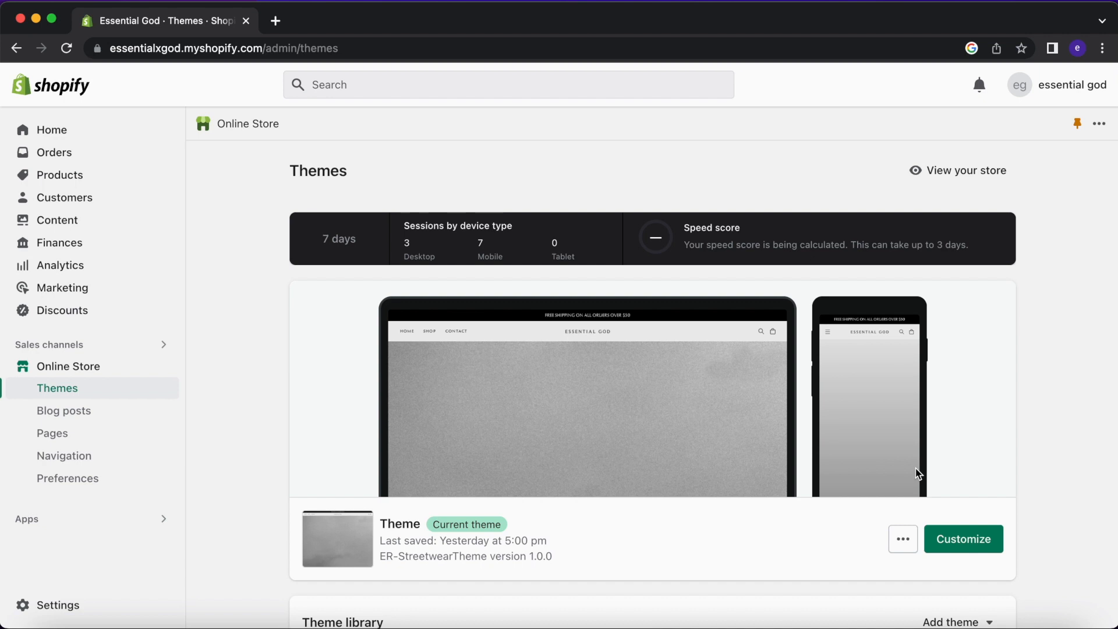
left_click(964, 539)
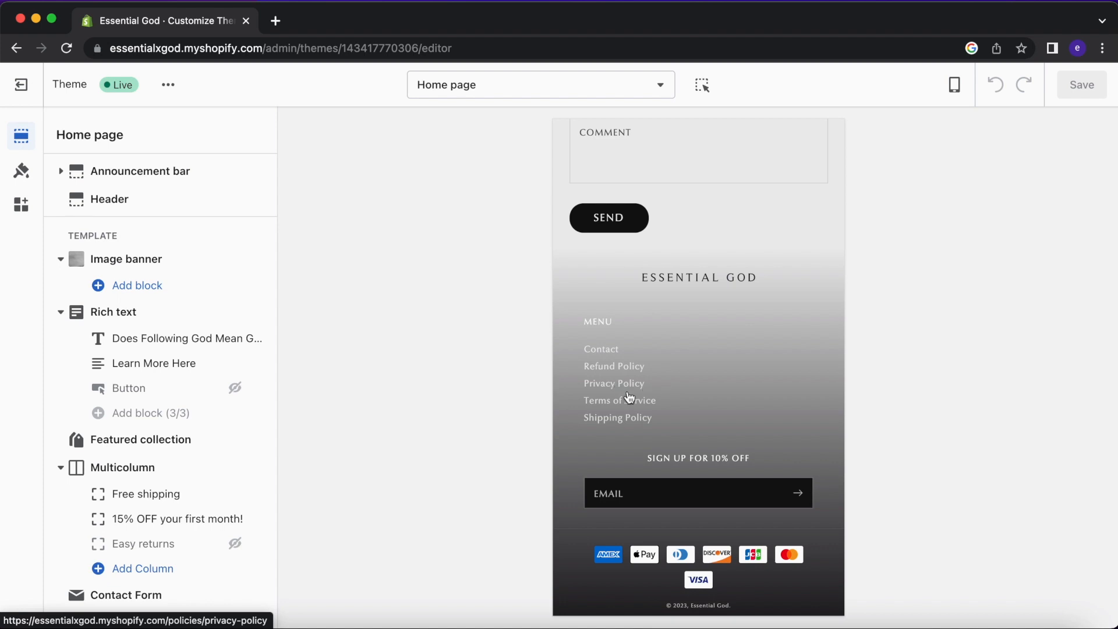
Scroll the home page mobile preview between the contact form and best sellers collection.
scroll(645, 367, "up", 3)
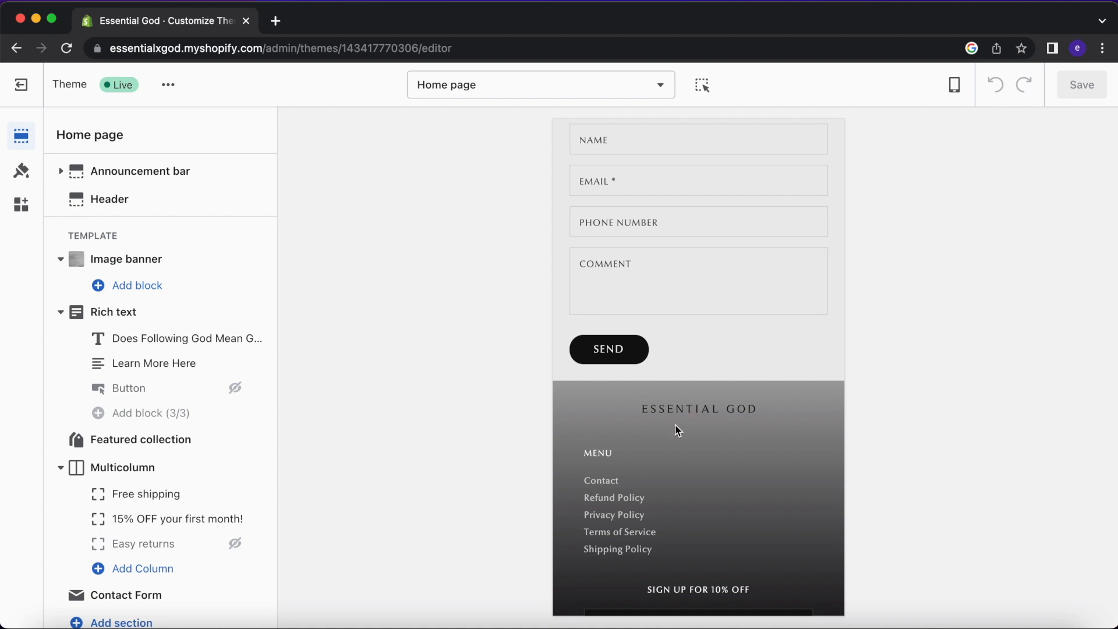
scroll(675, 429, "up", 10)
scroll(640, 429, "down", 3)
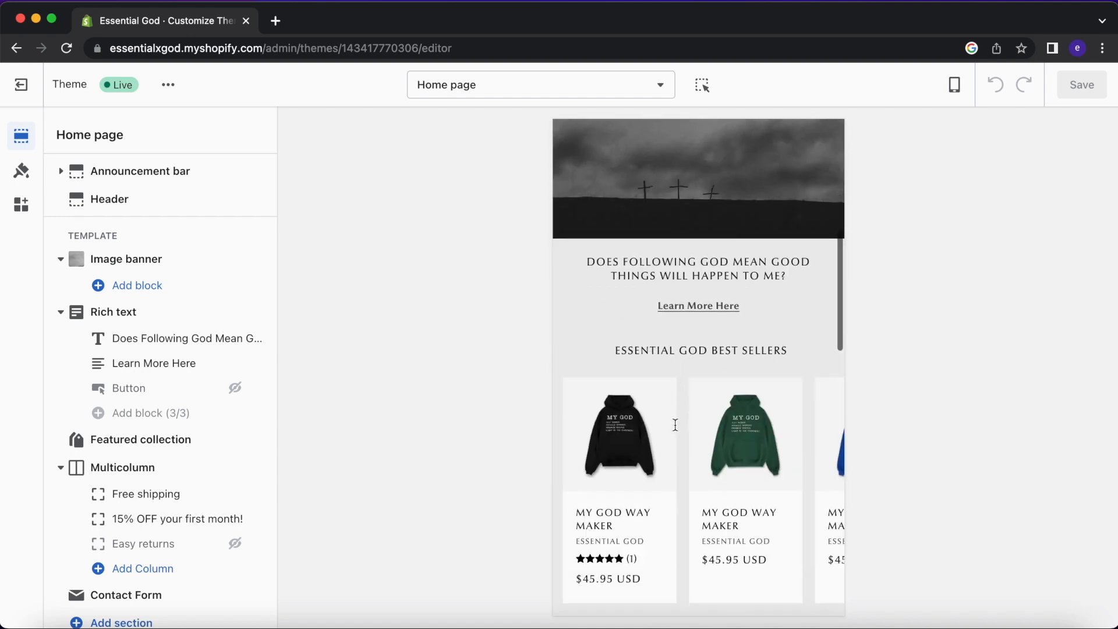
Open rekape.co in a new tab and go to the Naruto Ramen Hoodie product page.
left_click(275, 21)
type("re")
key("Return")
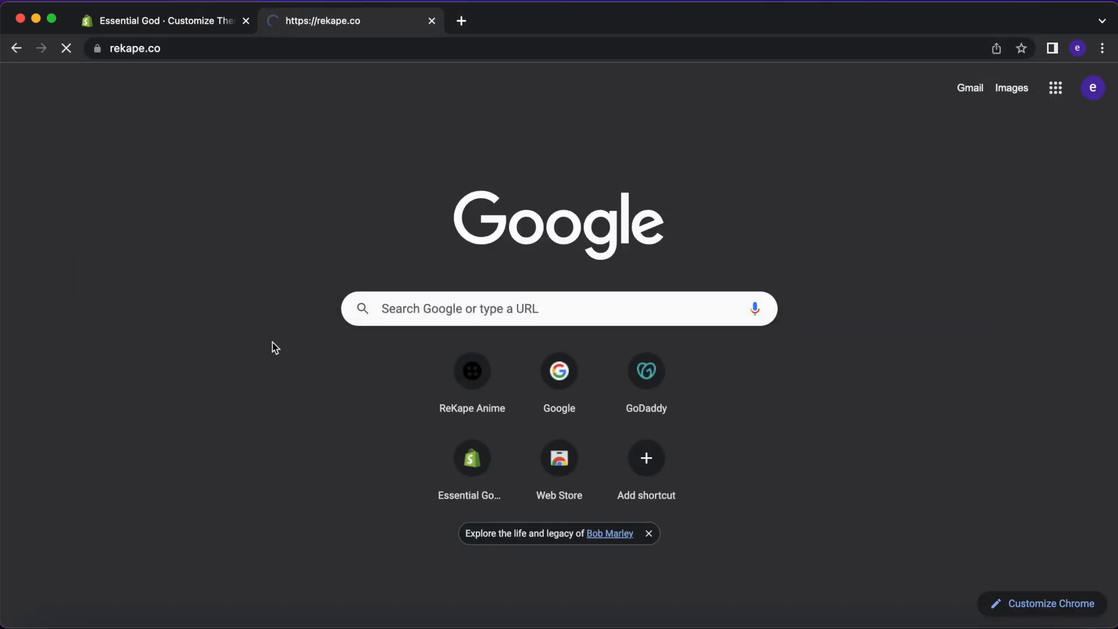
left_click(86, 113)
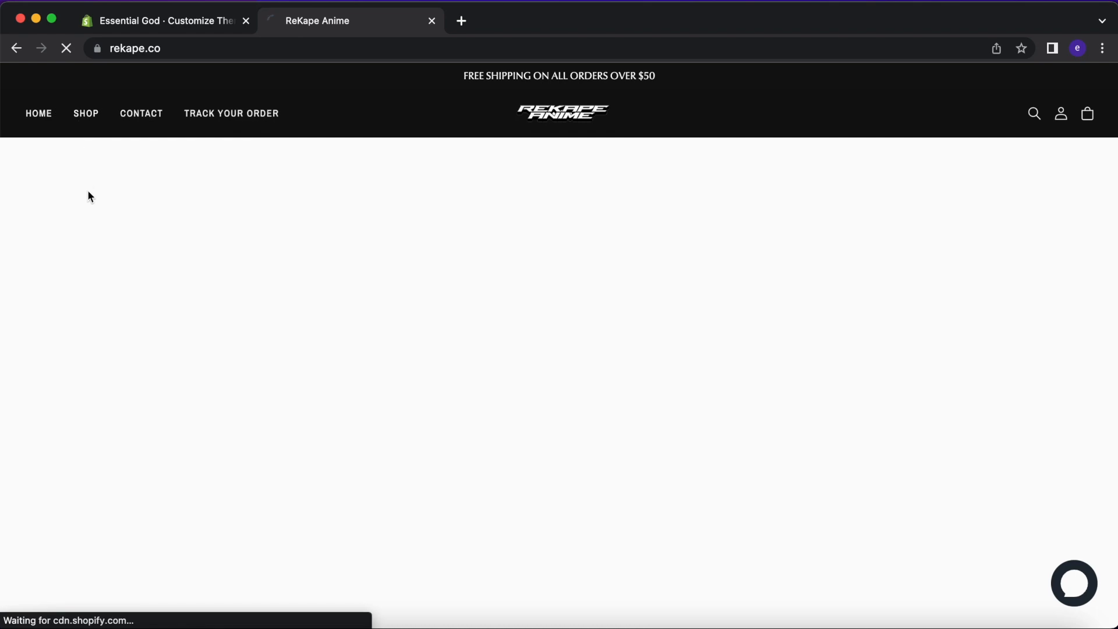
left_click(170, 325)
Expand WHERE MY ORDER ?, try TRACK without a number, and dismiss the alert.
scroll(654, 407, "down", 5)
scroll(654, 406, "down", 7)
scroll(654, 405, "up", 4)
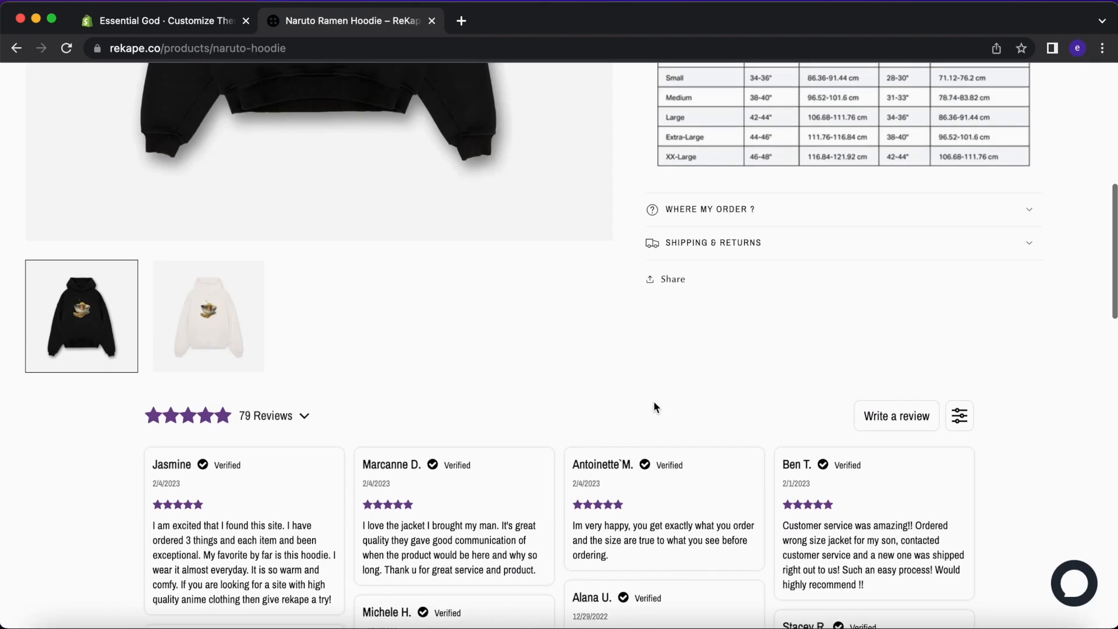
left_click(760, 212)
left_click(812, 415)
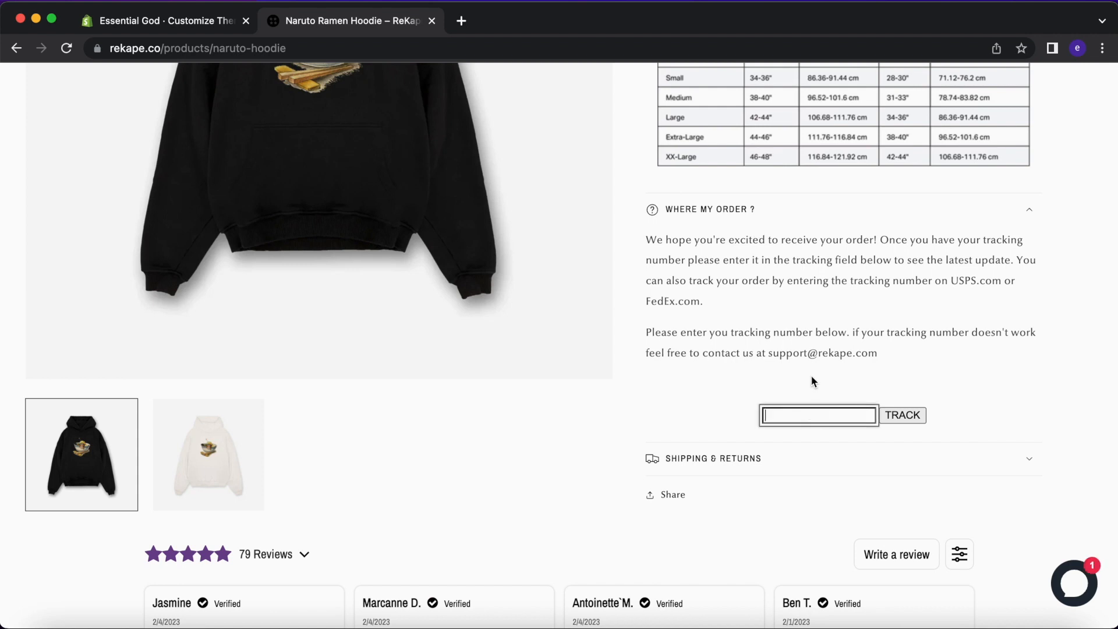
left_click(901, 416)
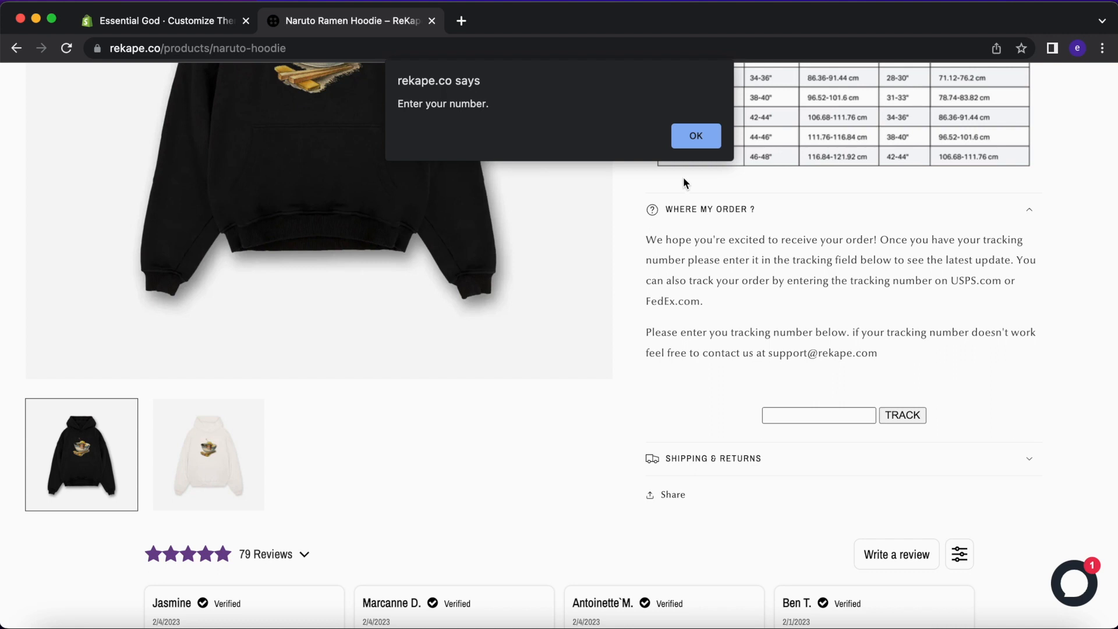
left_click(693, 135)
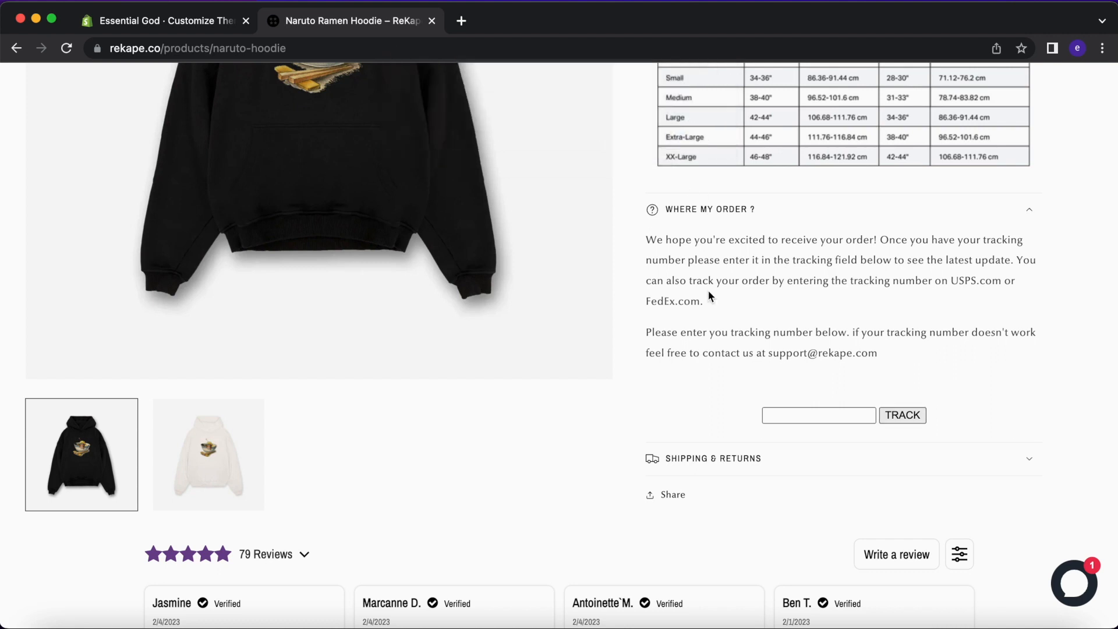
scroll(708, 288, "up", 10)
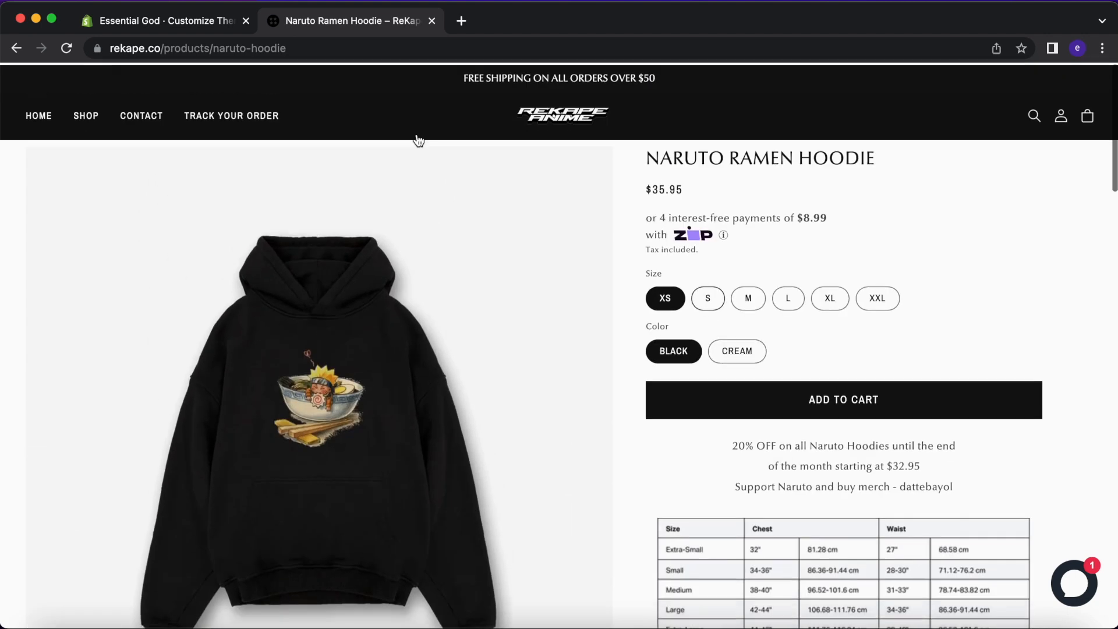
Exit the live theme's editor back to the Online Store Themes list.
left_click(183, 24)
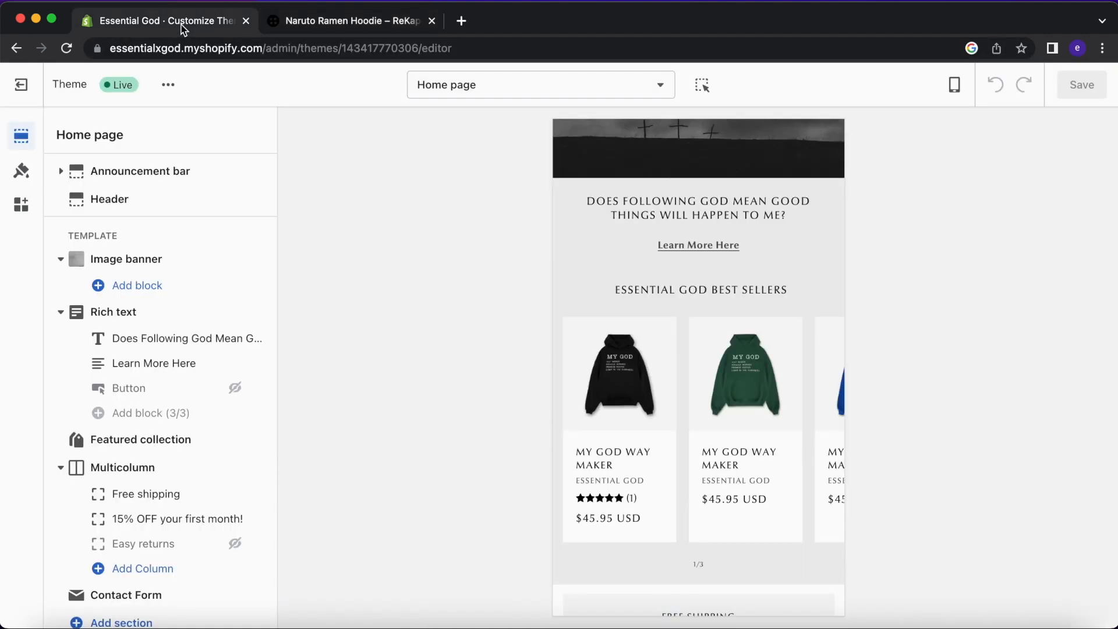
scroll(622, 303, "down", 10)
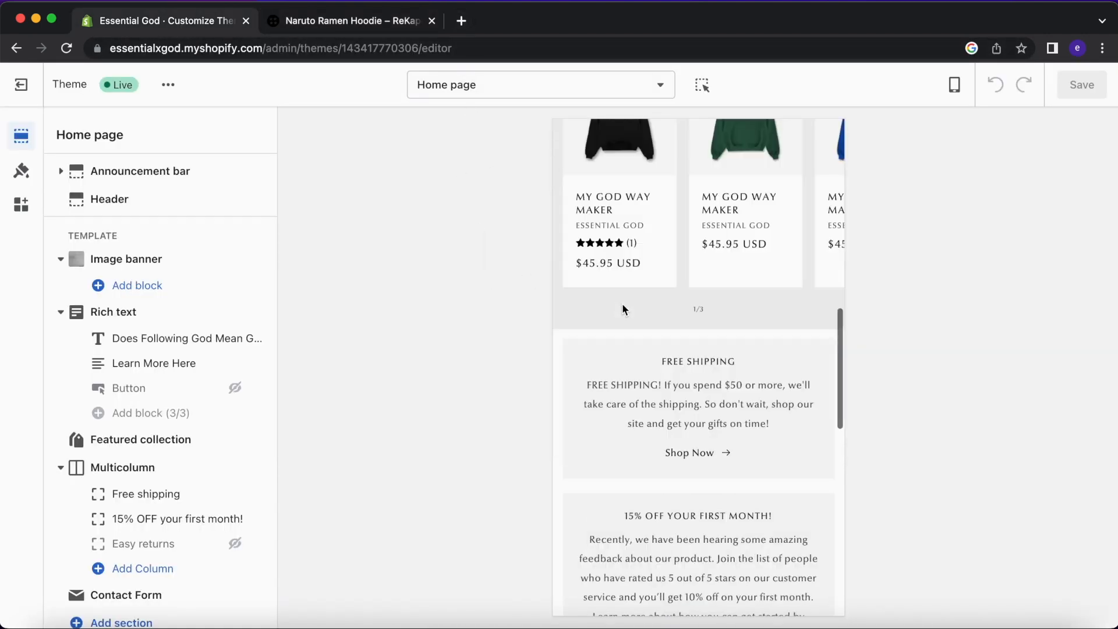
scroll(622, 303, "up", 7)
scroll(623, 309, "up", 6)
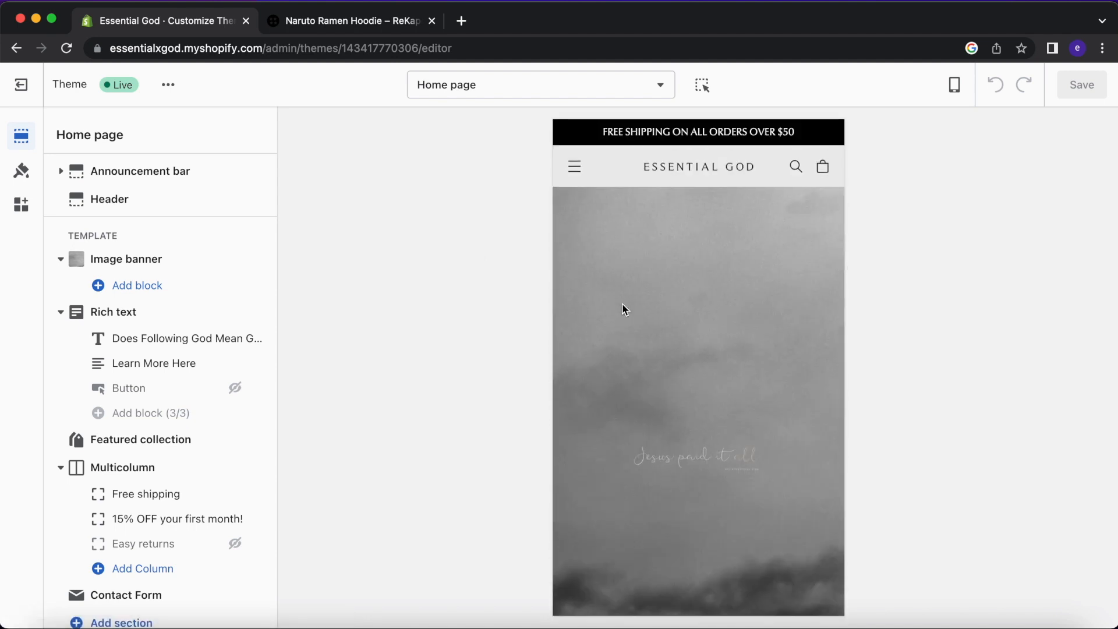
scroll(624, 310, "down", 20)
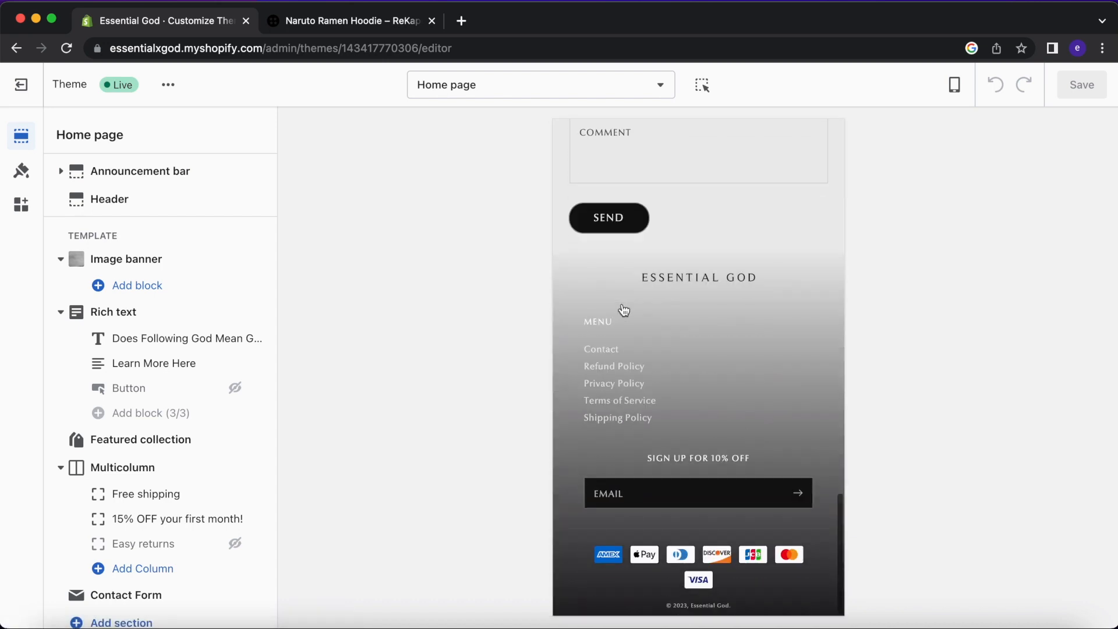
scroll(622, 306, "up", 20)
scroll(621, 303, "up", 2)
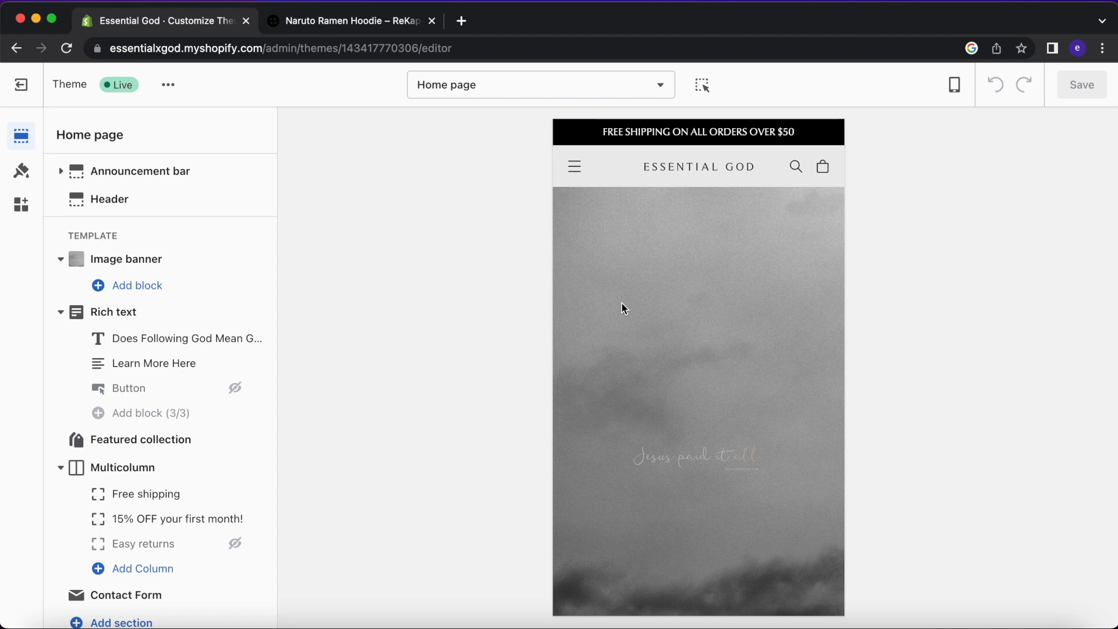
left_click(22, 85)
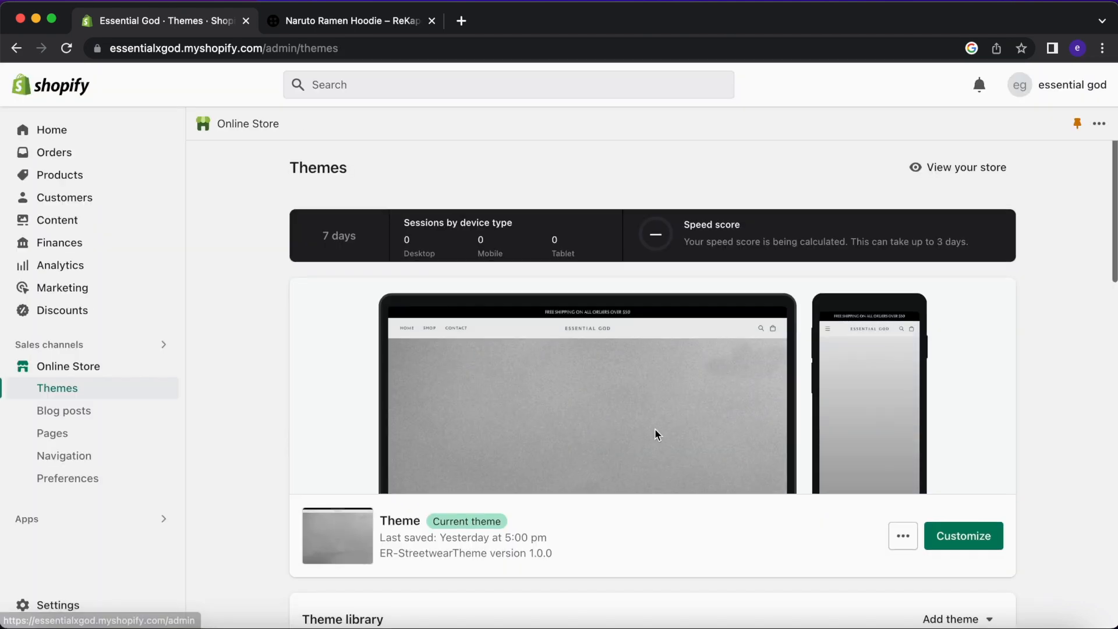
scroll(655, 428, "down", 4)
scroll(655, 428, "down", 2)
left_click(960, 358)
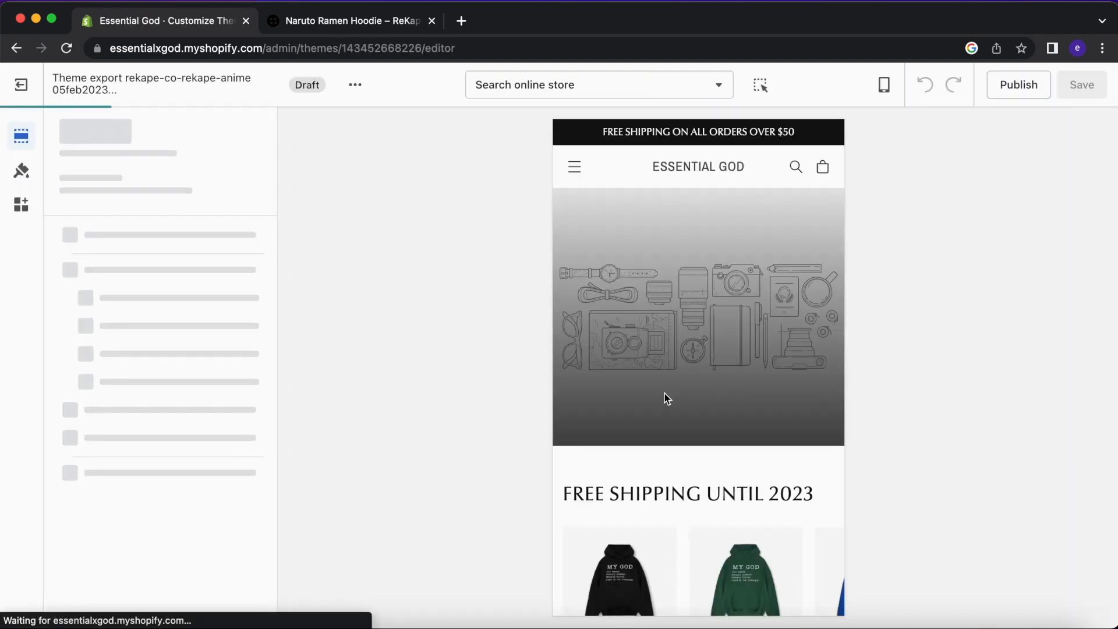
scroll(665, 395, "down", 20)
scroll(665, 393, "up", 20)
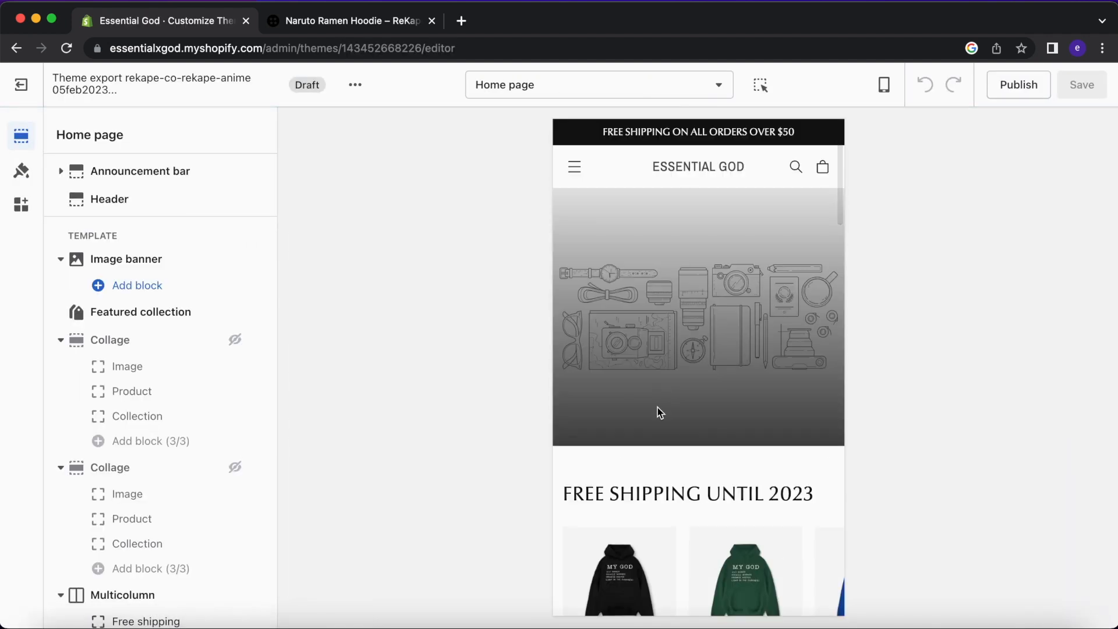
left_click(35, 98)
scroll(546, 417, "down", 7)
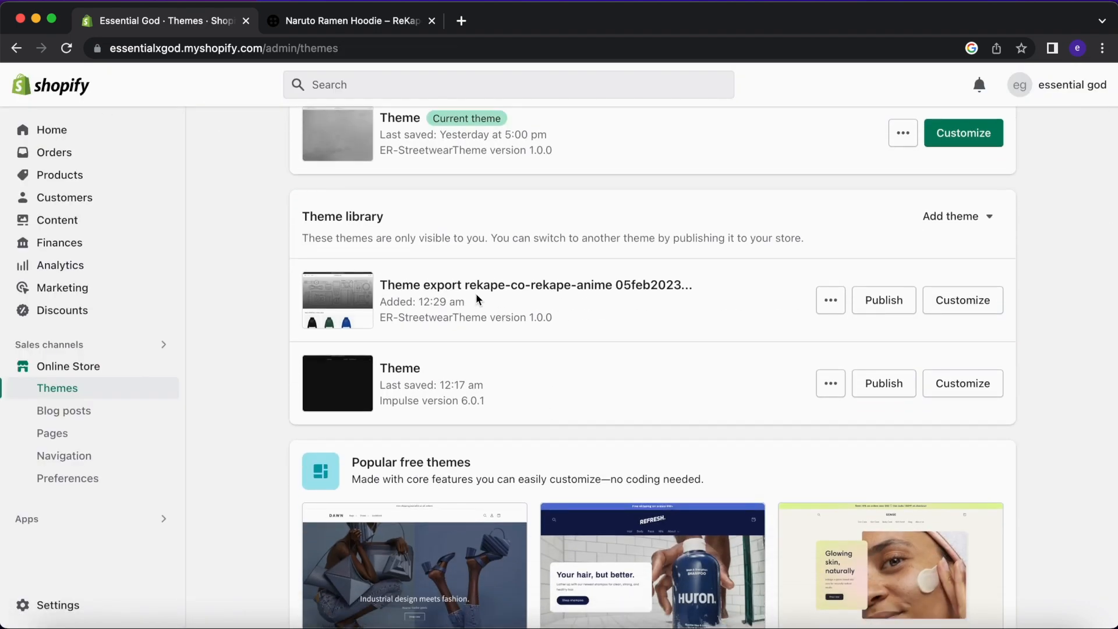
Open the Shopify Theme Store in a new tab from the Popular free themes area.
scroll(477, 299, "up", 2)
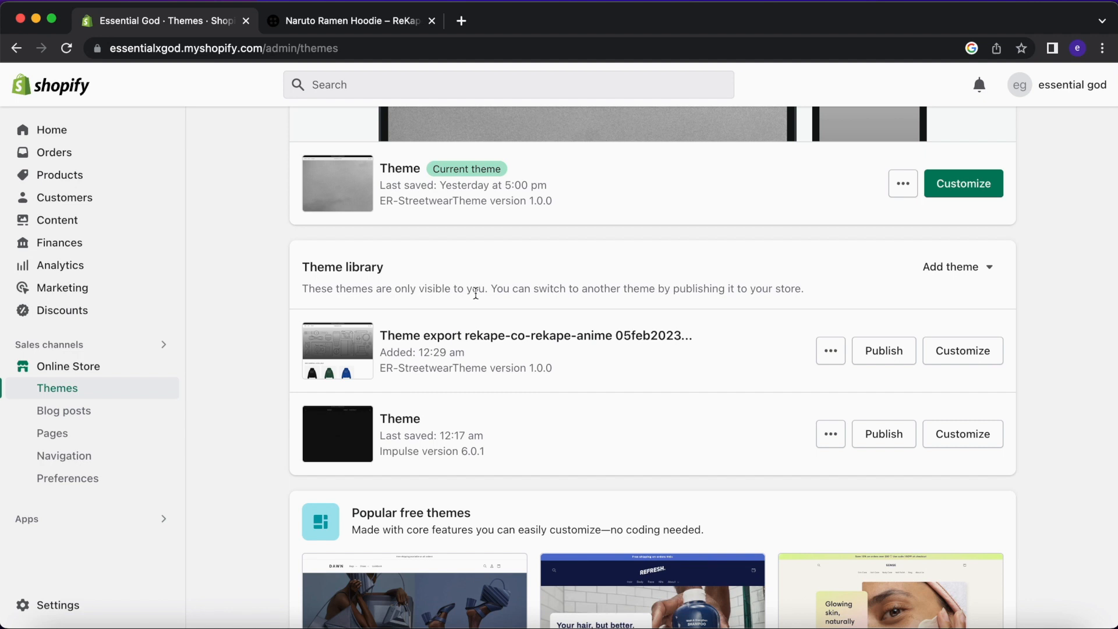
scroll(476, 294, "down", 3)
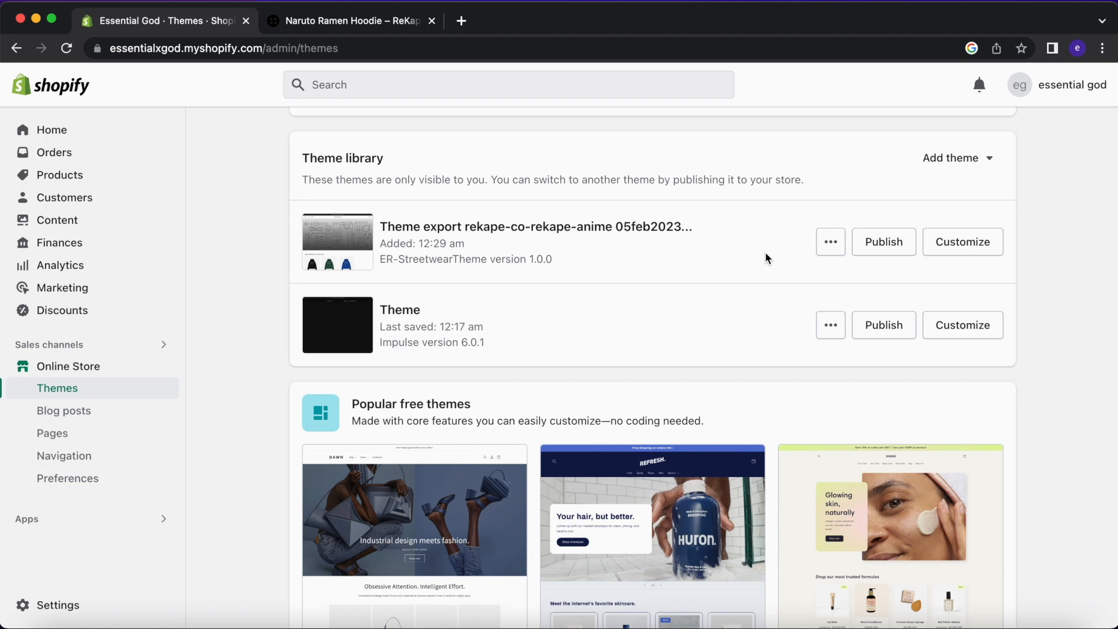
scroll(765, 258, "down", 12)
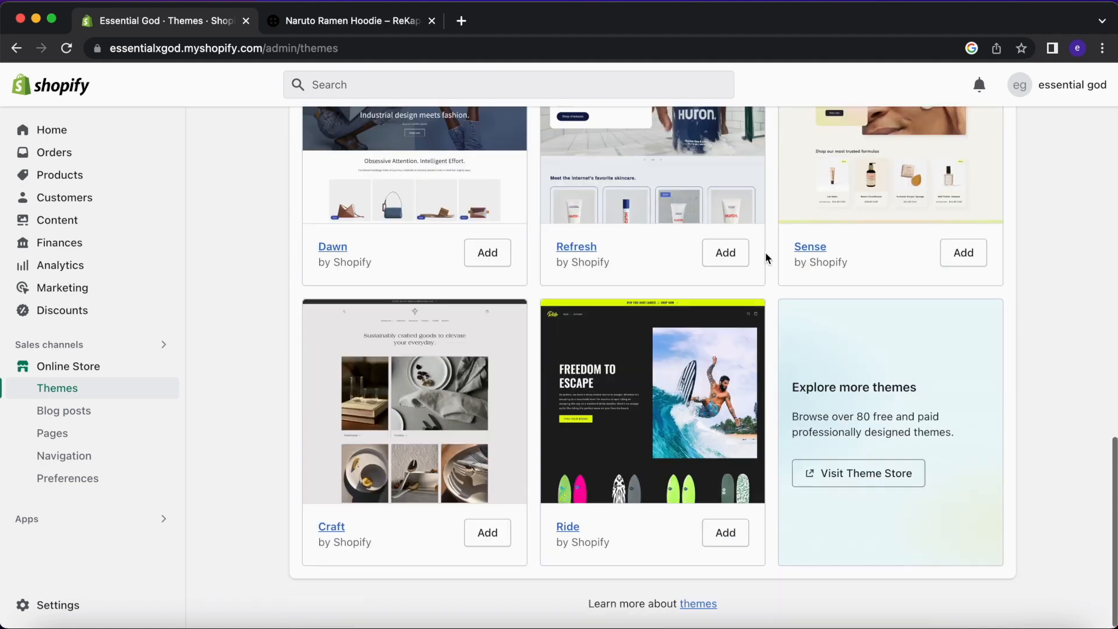
left_click(808, 484)
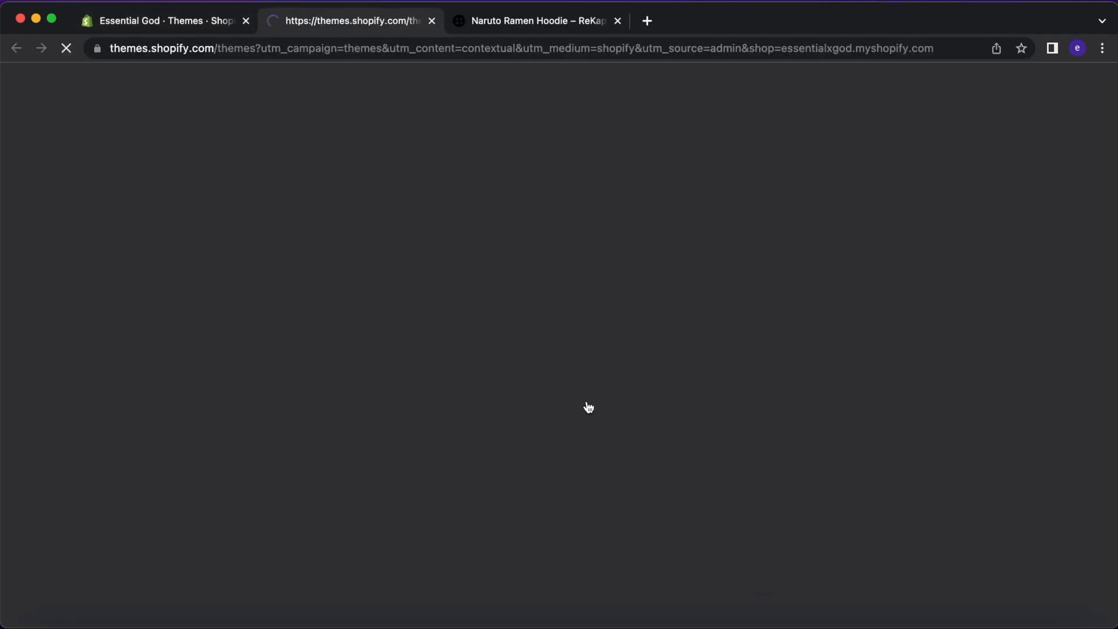
scroll(586, 400, "down", 4)
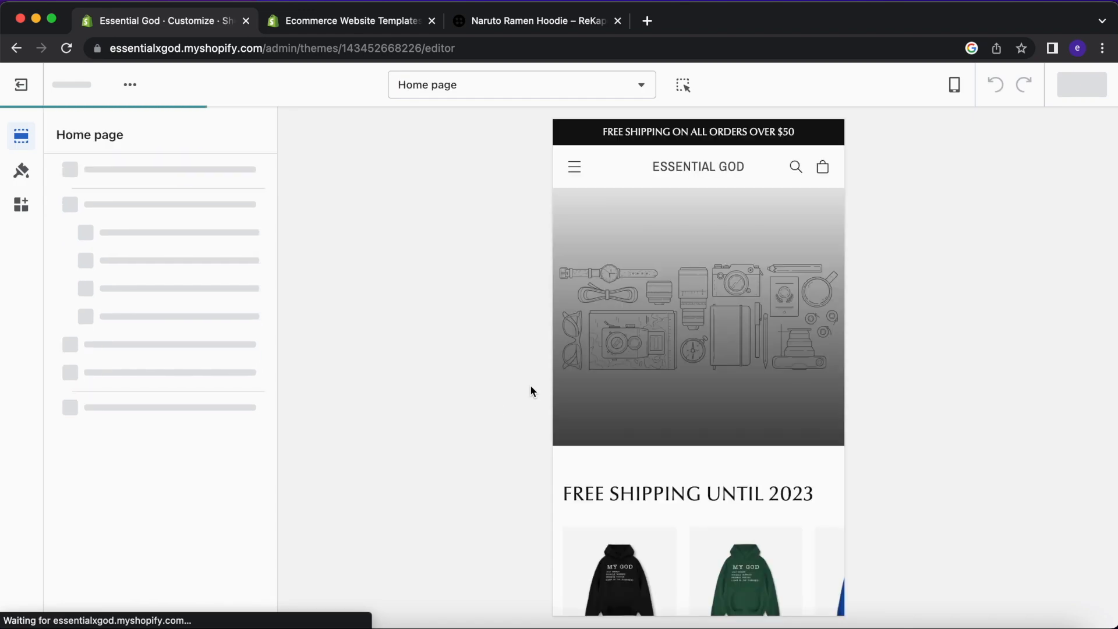
Remove the Featured collection section and hide the Multicolumn section on the home page.
scroll(701, 379, "down", 4)
scroll(702, 382, "down", 20)
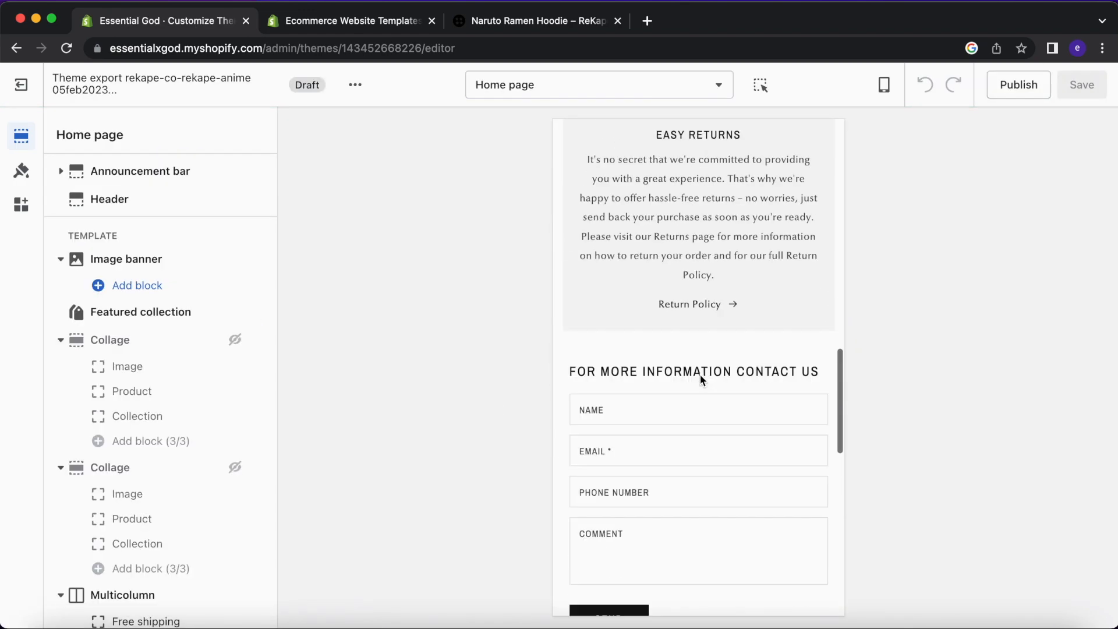
scroll(703, 380, "up", 20)
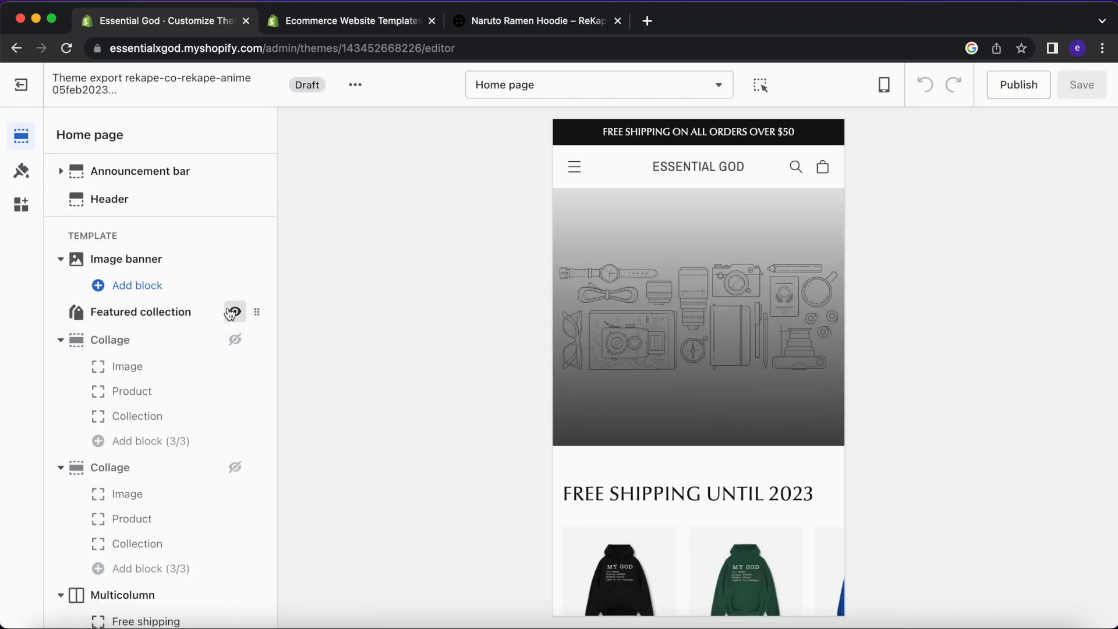
left_click(187, 310)
left_click(134, 608)
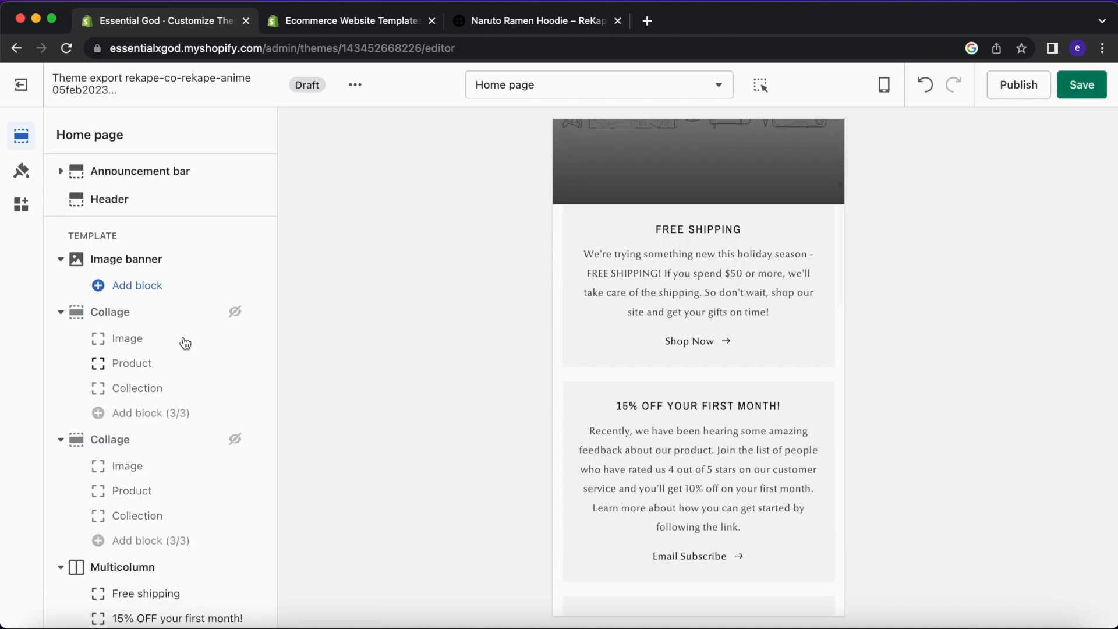
left_click(160, 307)
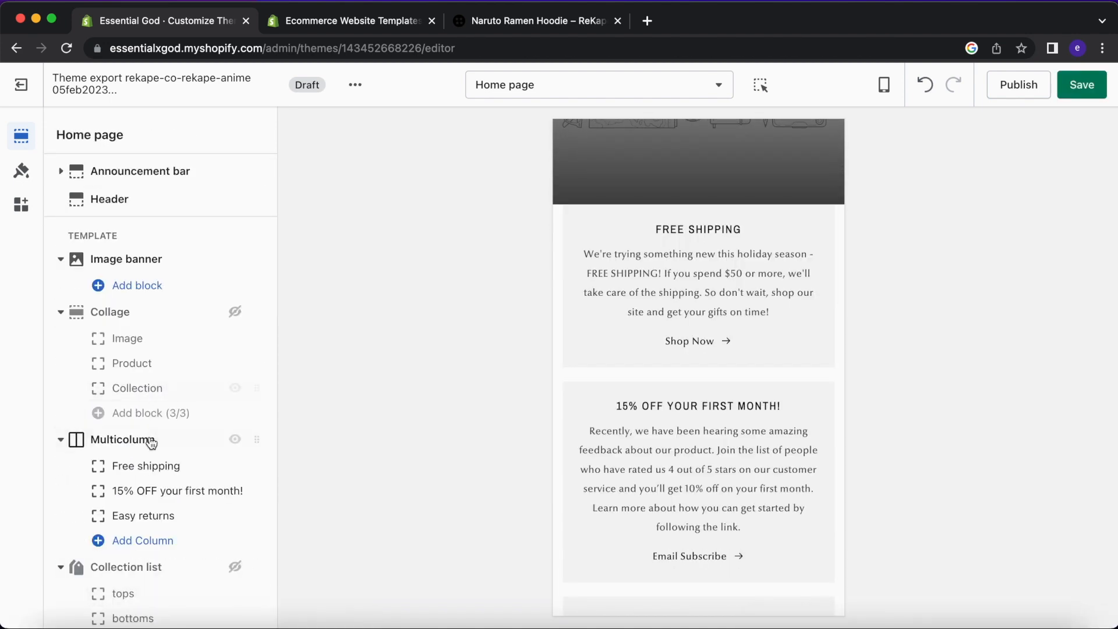
scroll(787, 375, "down", 4)
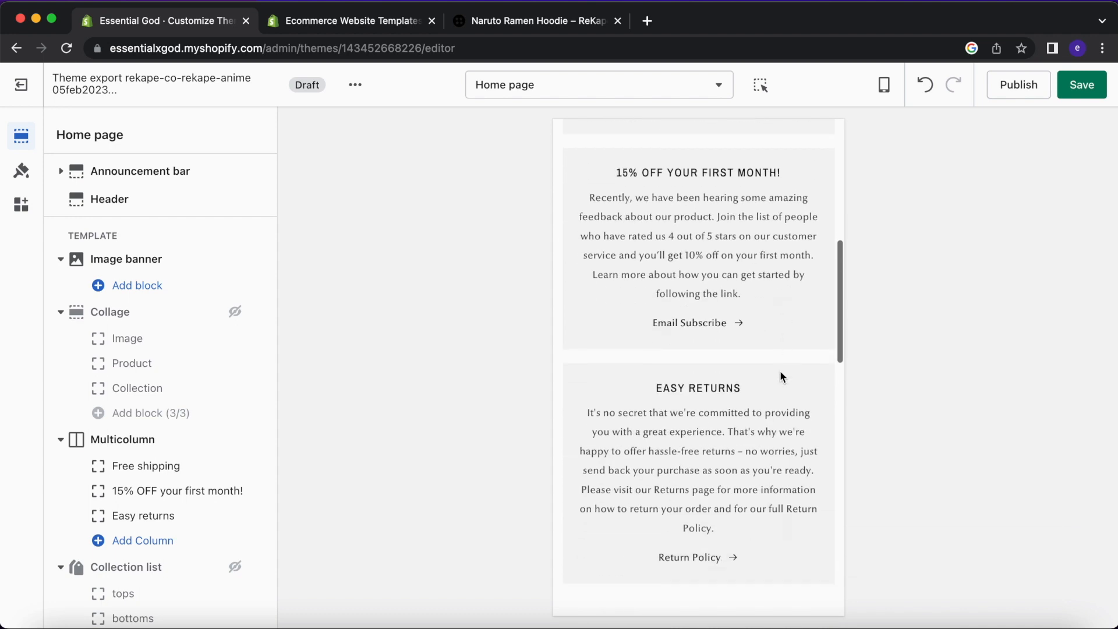
scroll(727, 388, "up", 2)
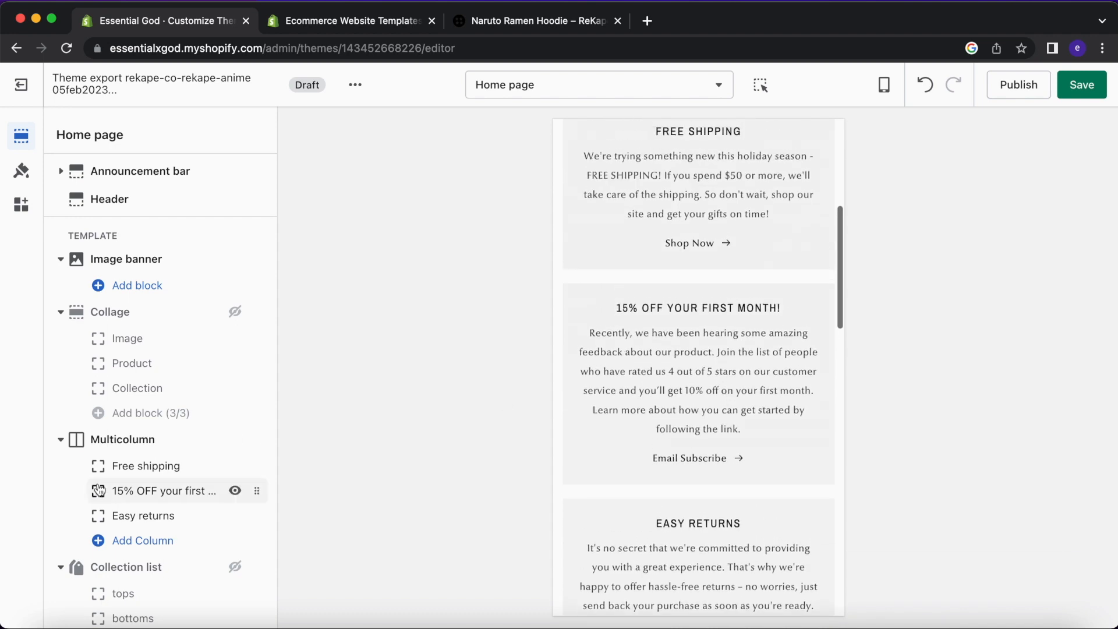
left_click(235, 439)
Remove the Collection list, Image with text and one Collage section.
scroll(145, 573, "down", 3)
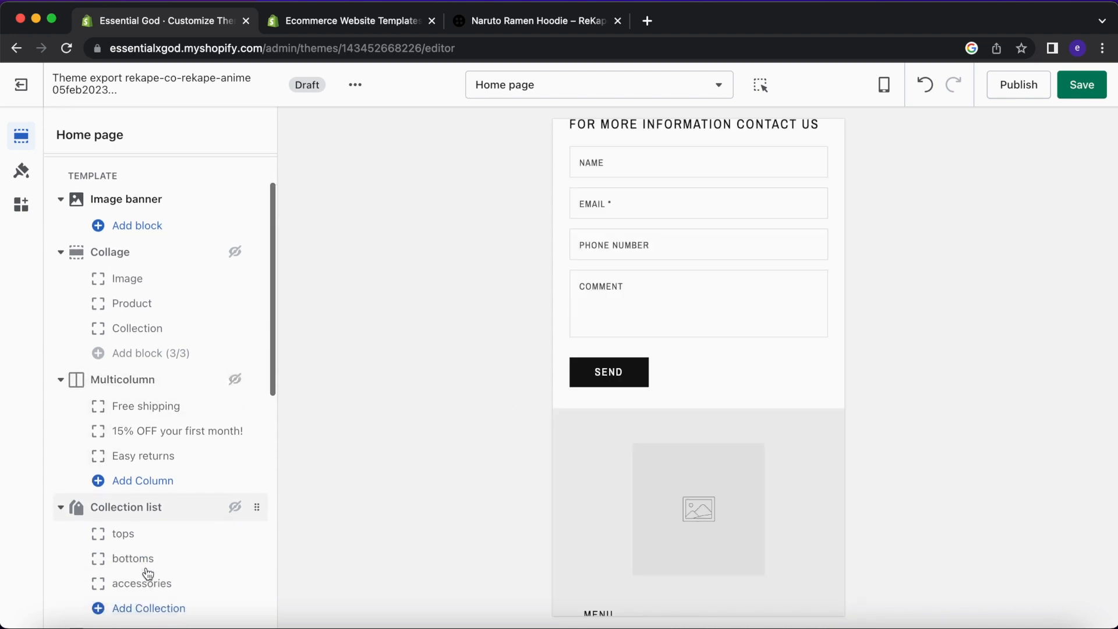
left_click(169, 484)
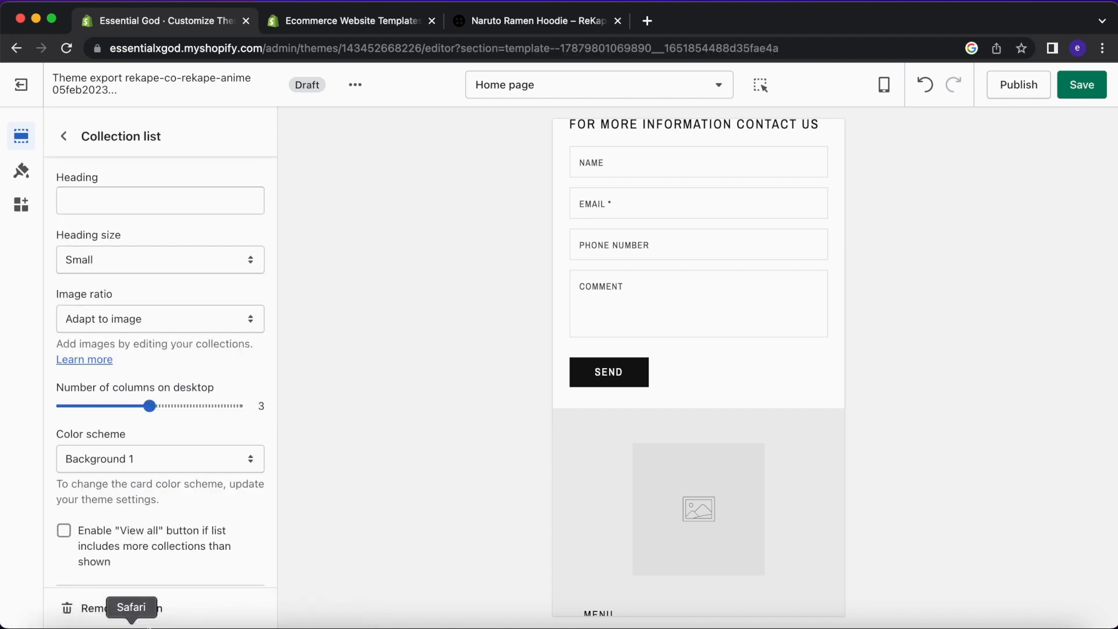
left_click(146, 607)
scroll(142, 548, "down", 2)
left_click(145, 552)
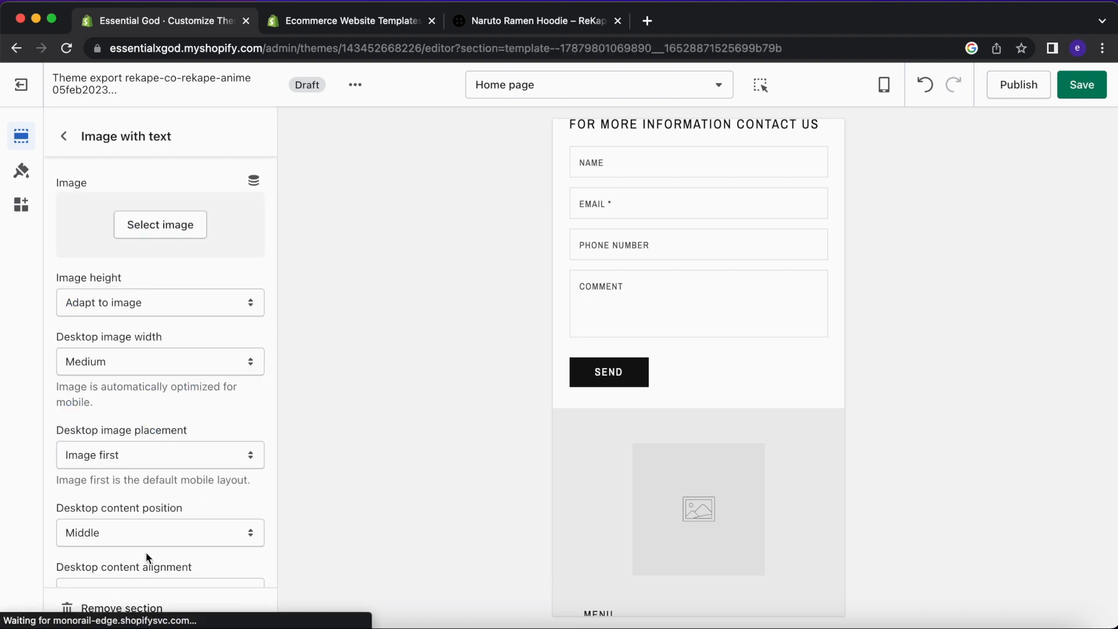
left_click(147, 608)
scroll(152, 512, "down", 2)
left_click(155, 462)
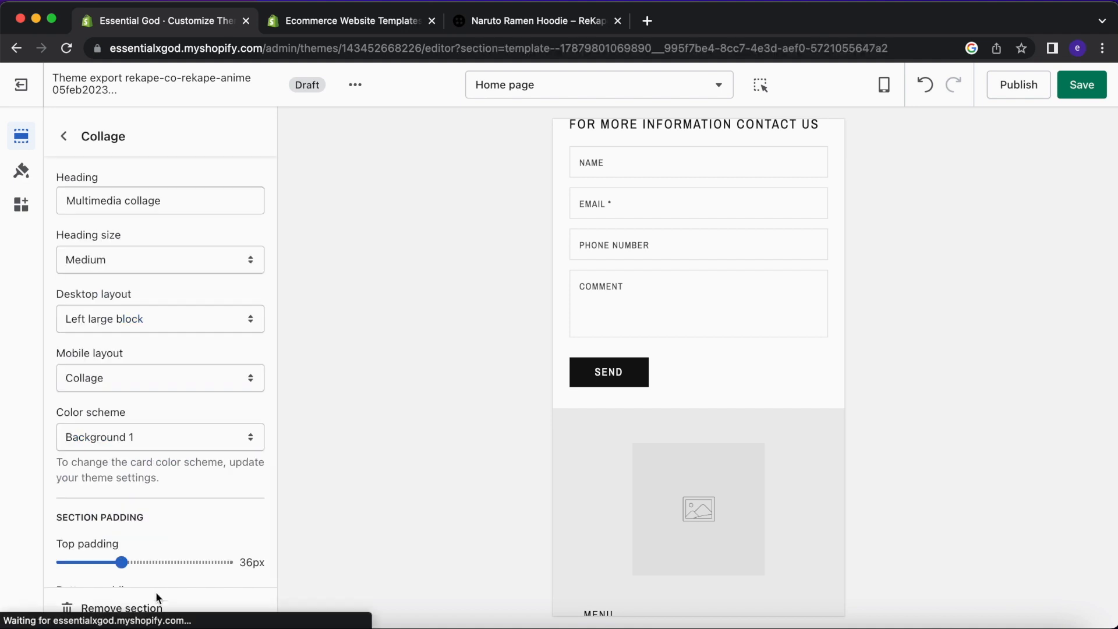
left_click(154, 608)
Remove the second Image with text and the Multicolumn sections.
left_click(166, 417)
left_click(146, 608)
left_click(175, 337)
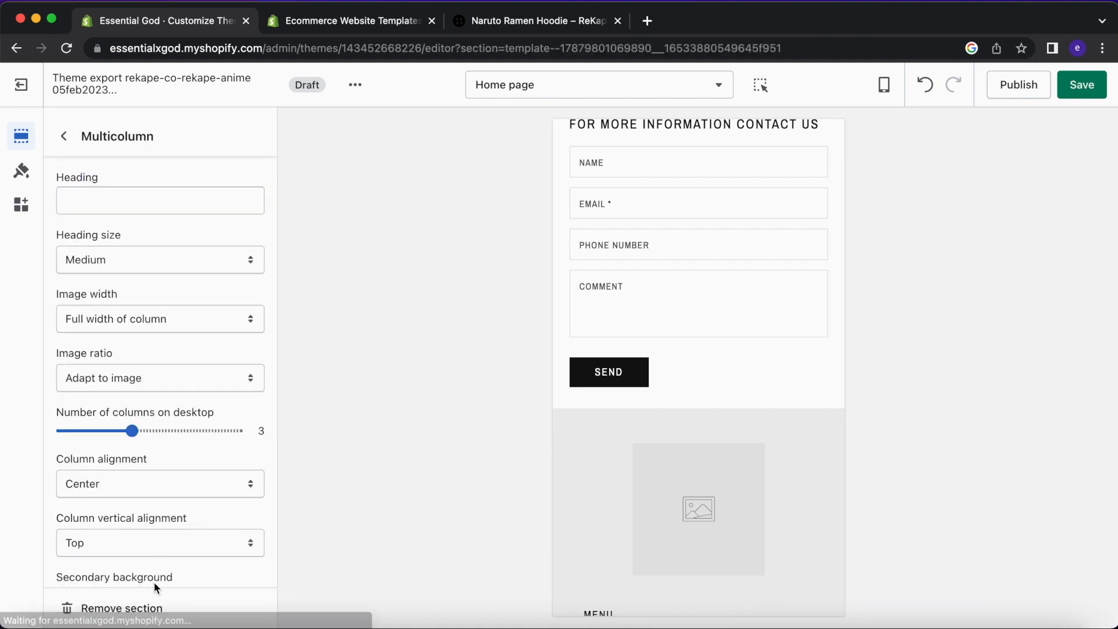
left_click(148, 605)
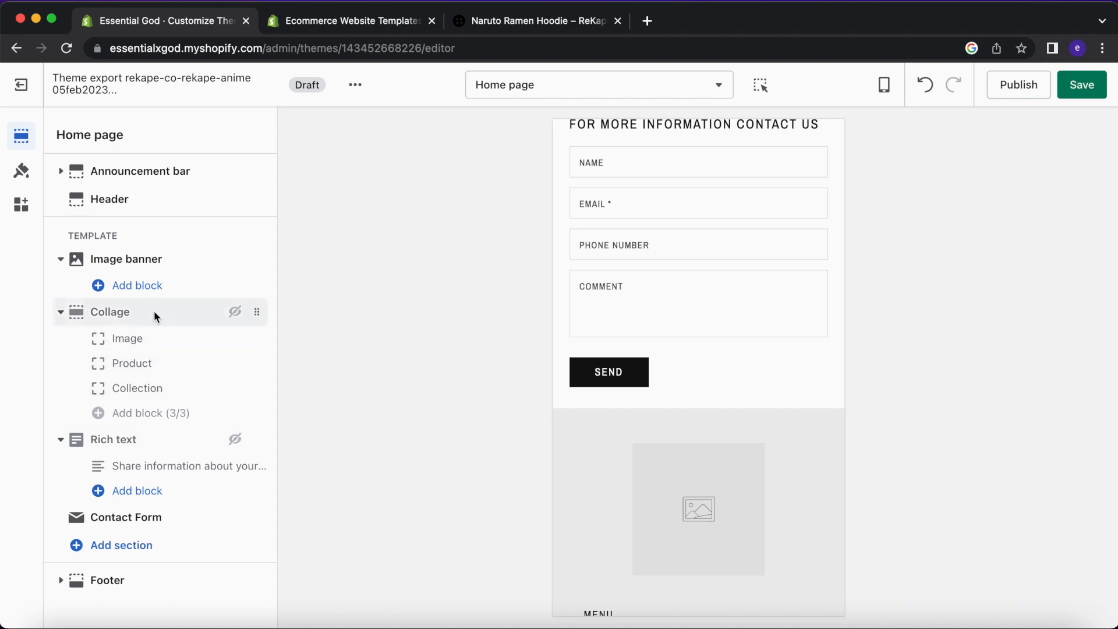
left_click(154, 312)
Remove the last remaining Collage section from the draft home page.
left_click(144, 608)
scroll(704, 402, "down", 8)
scroll(704, 402, "up", 10)
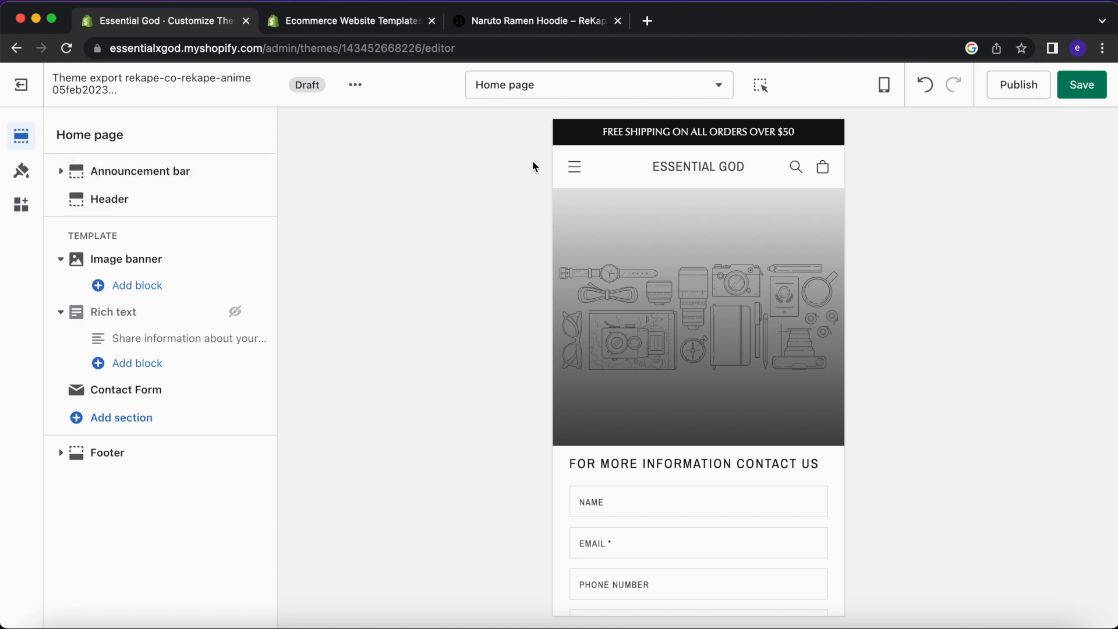
Select the word SHIPPING in the announcement bar and review the preview.
double_click(653, 132)
scroll(711, 388, "down", 3)
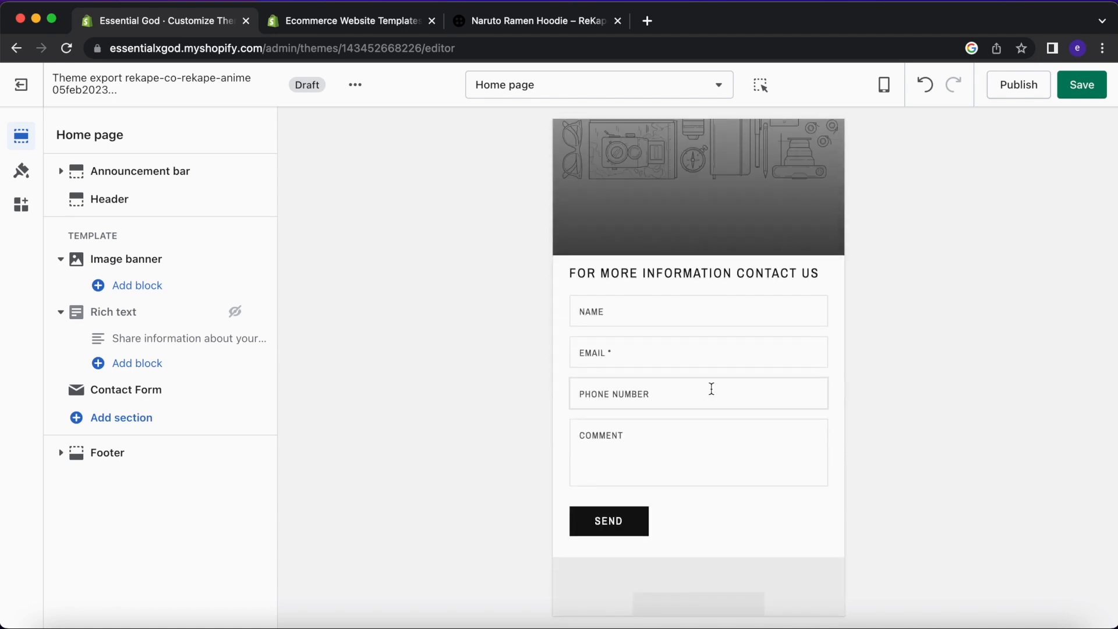
scroll(712, 389, "up", 3)
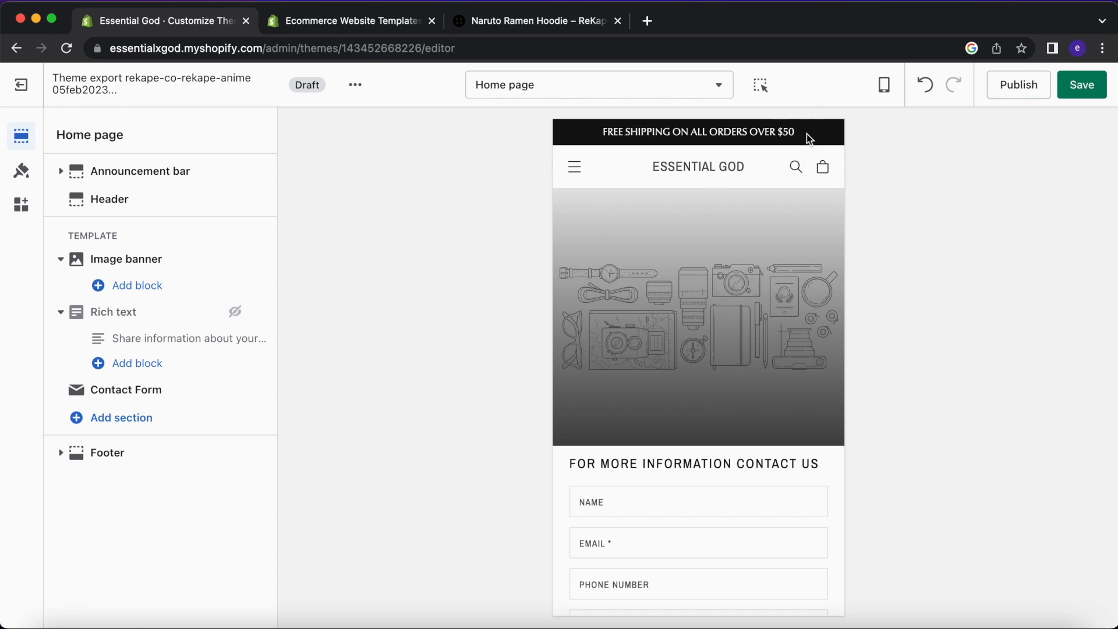
scroll(743, 279, "down", 7)
scroll(742, 279, "up", 8)
scroll(705, 264, "down", 5)
scroll(704, 264, "up", 5)
Give the free-shipping announcement block the Background 1 colour scheme so the bar turns white.
left_click(21, 170)
left_click(162, 175)
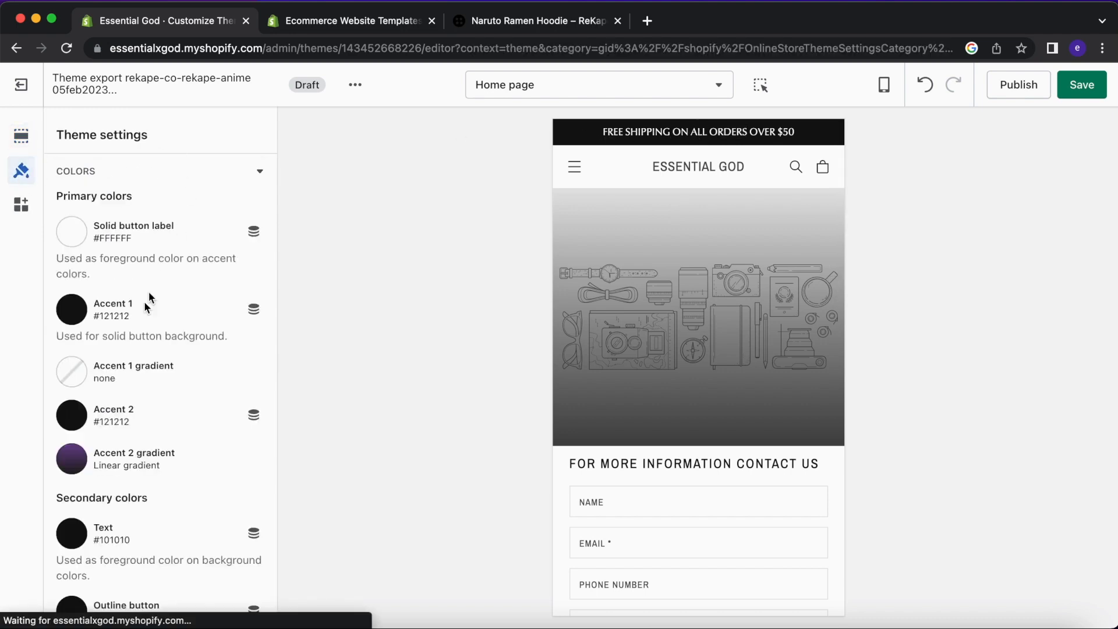
scroll(129, 341, "down", 1)
left_click(21, 136)
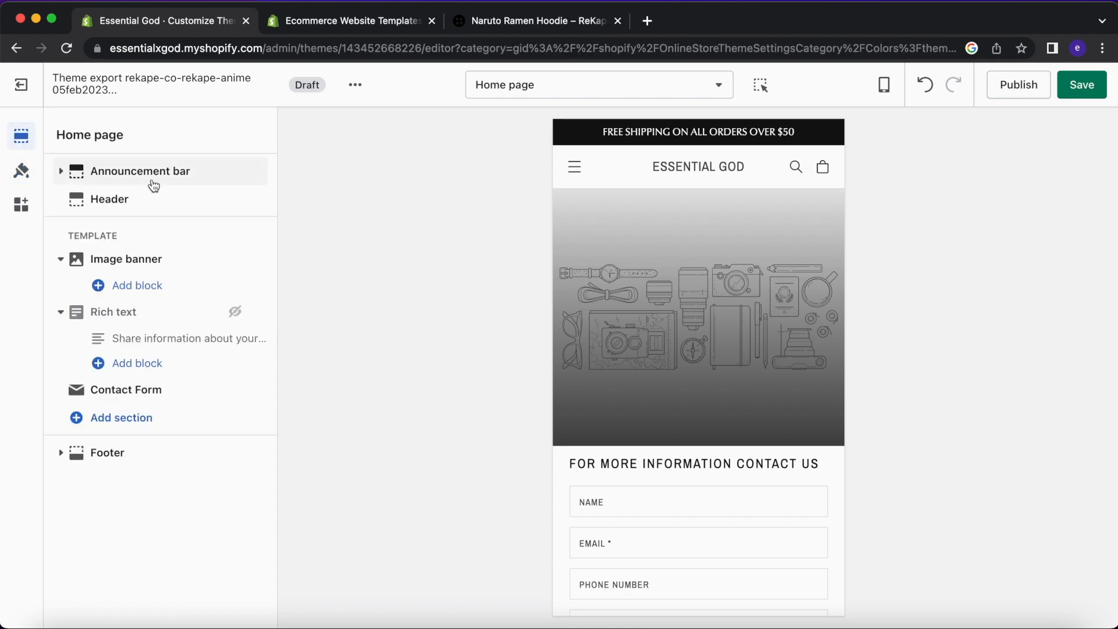
left_click(137, 174)
left_click(63, 135)
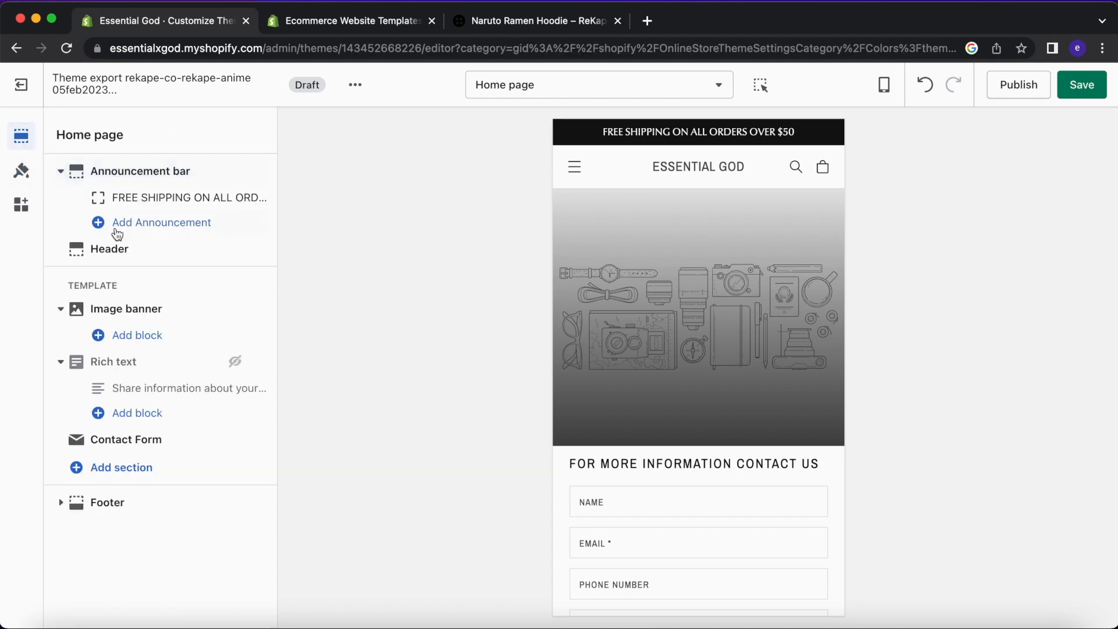
left_click(150, 199)
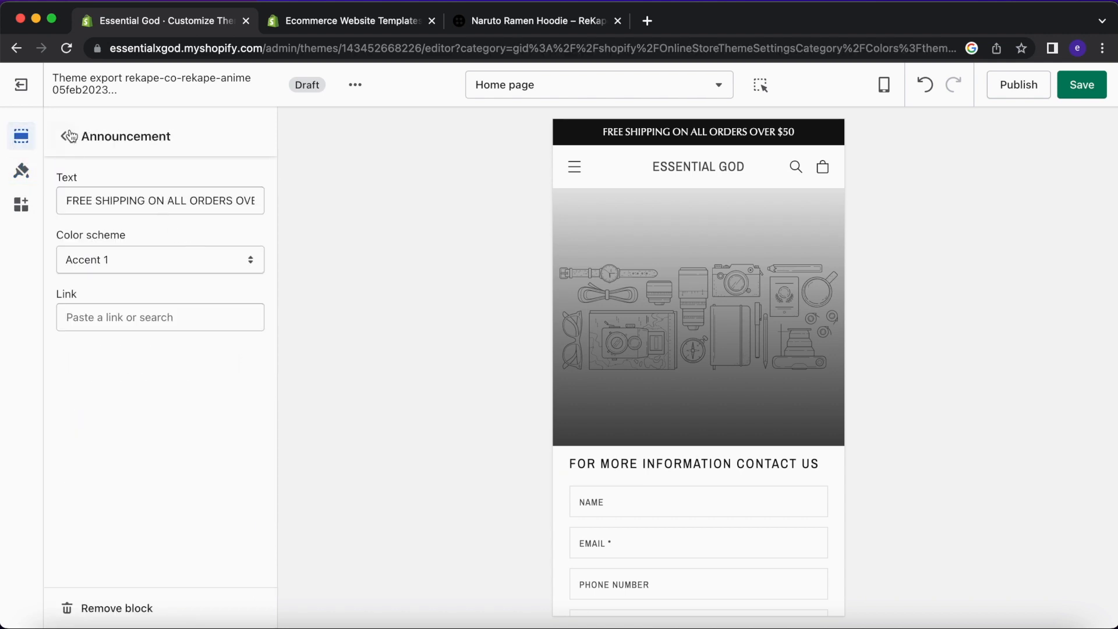
left_click(156, 259)
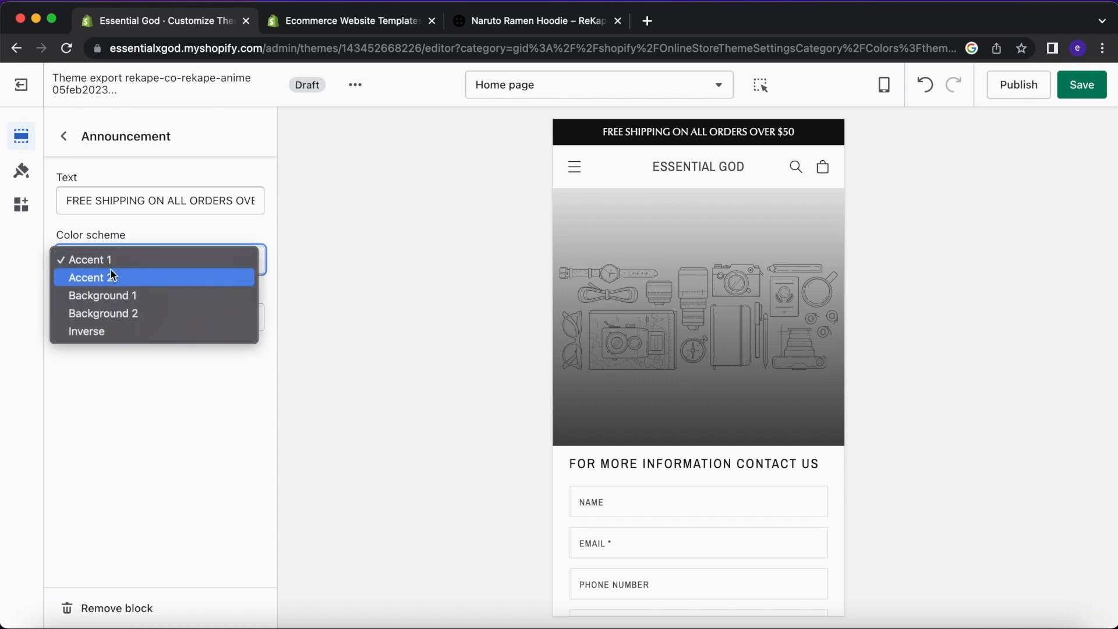
left_click(149, 301)
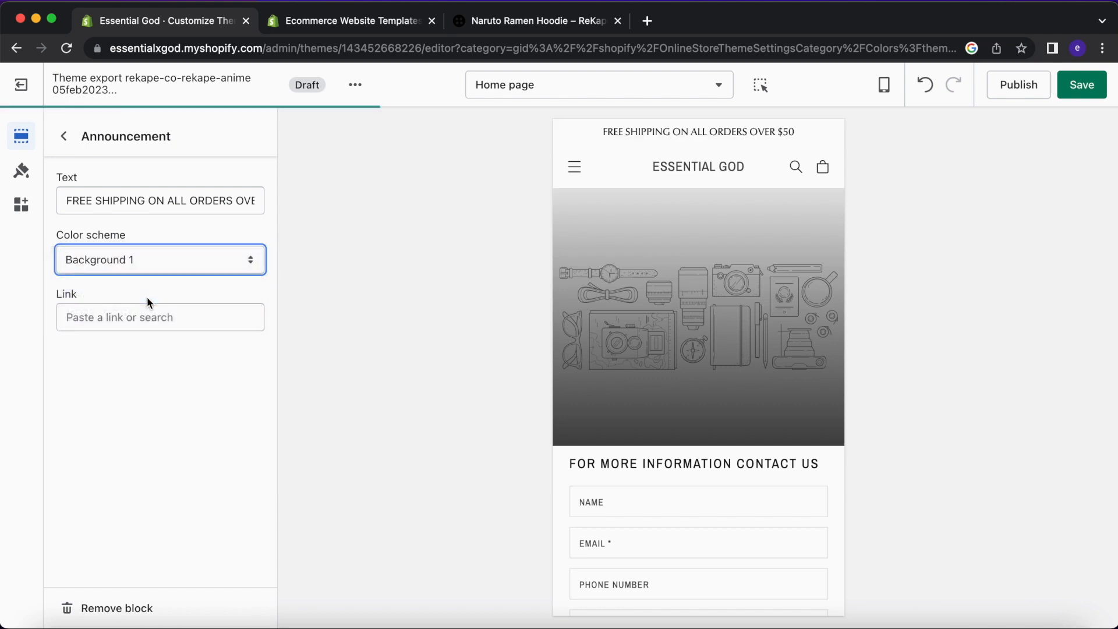
left_click(21, 170)
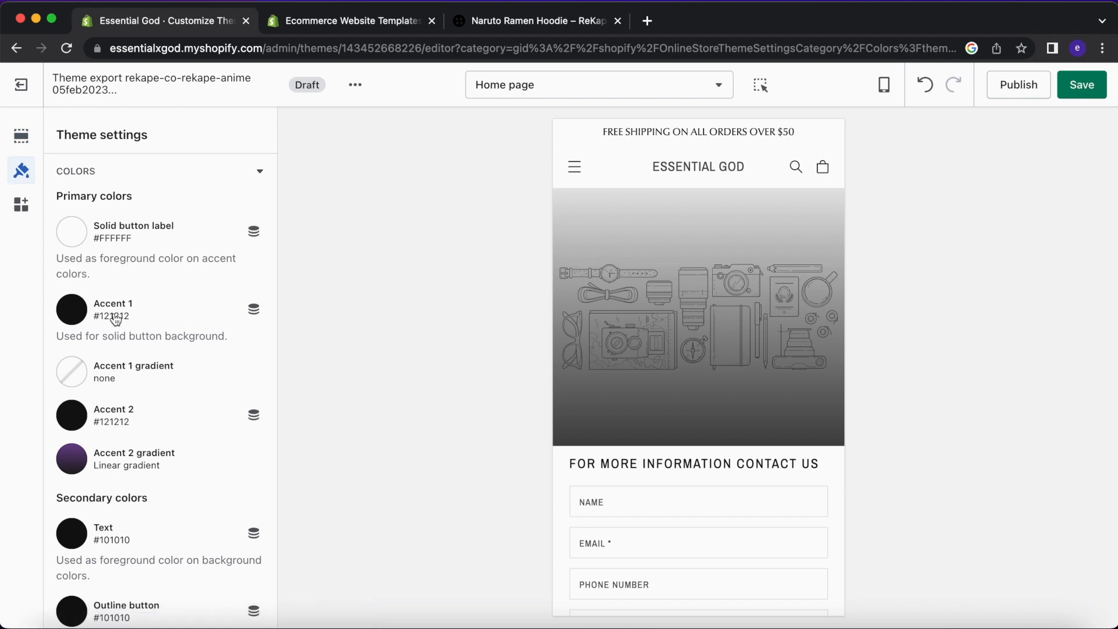
Try dark red #401515 as Background 1 and keep the Image banner on Background 1.
scroll(113, 312, "down", 5)
left_click(85, 373)
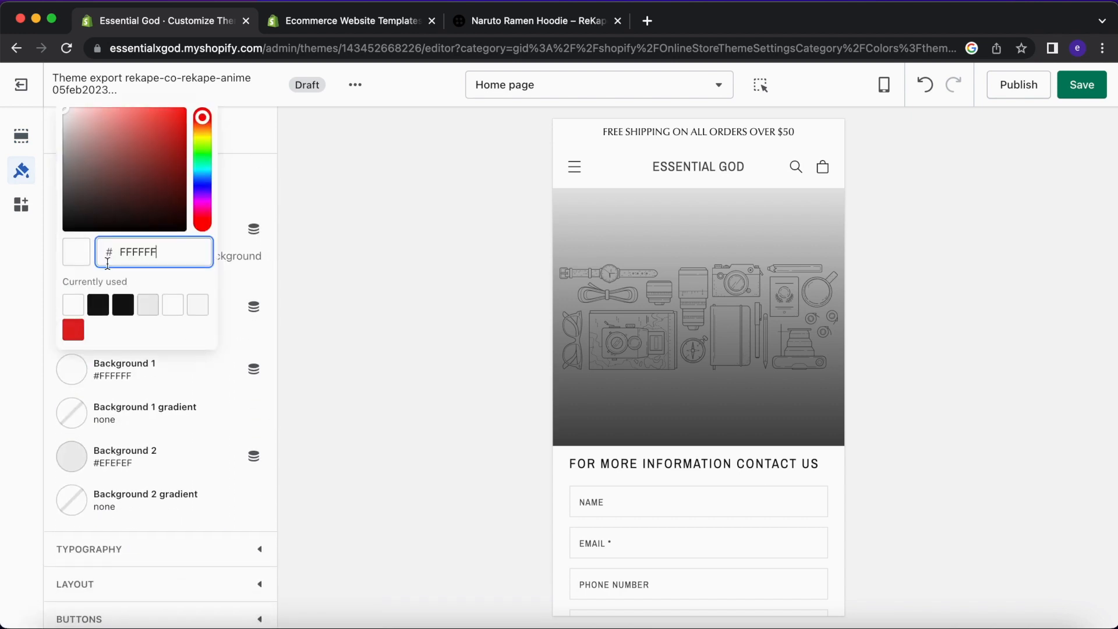
left_click(146, 201)
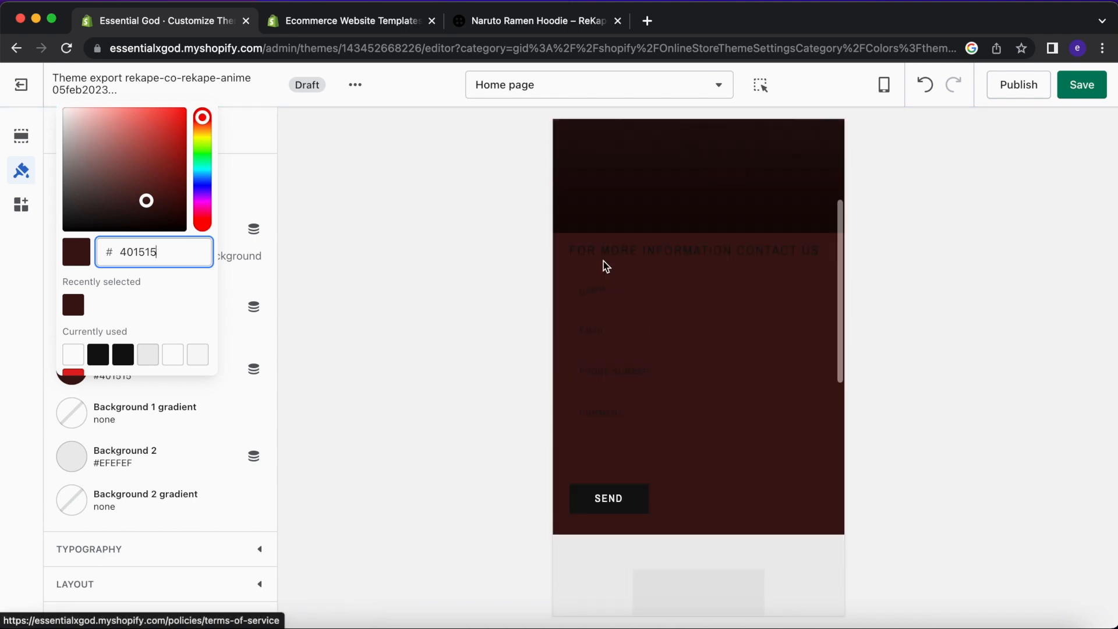
left_click(21, 136)
left_click(78, 137)
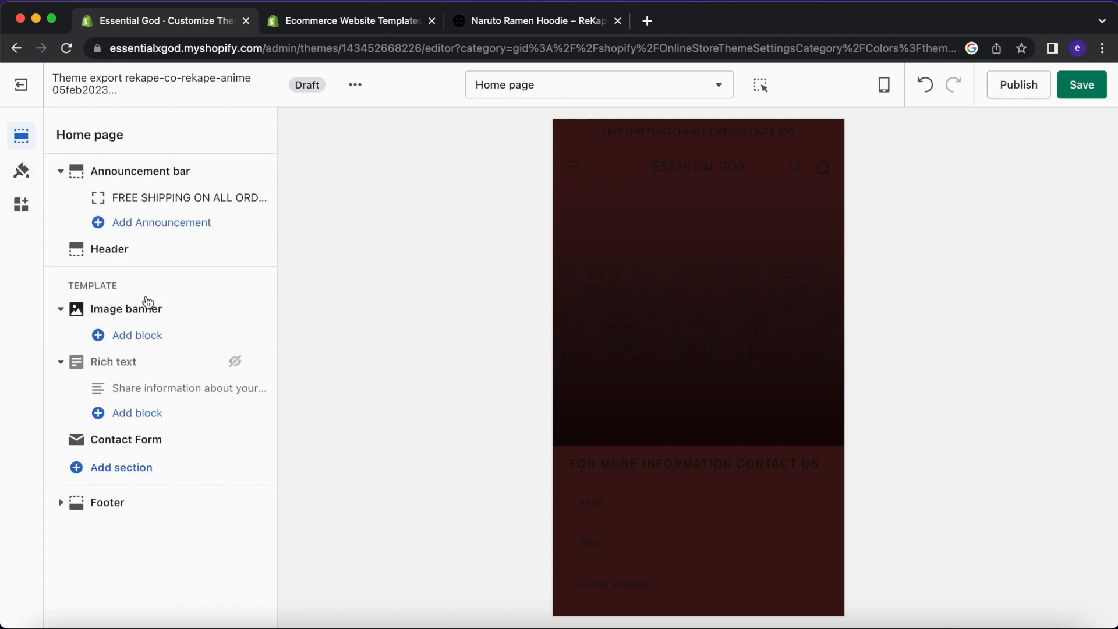
left_click(149, 305)
left_click(153, 375)
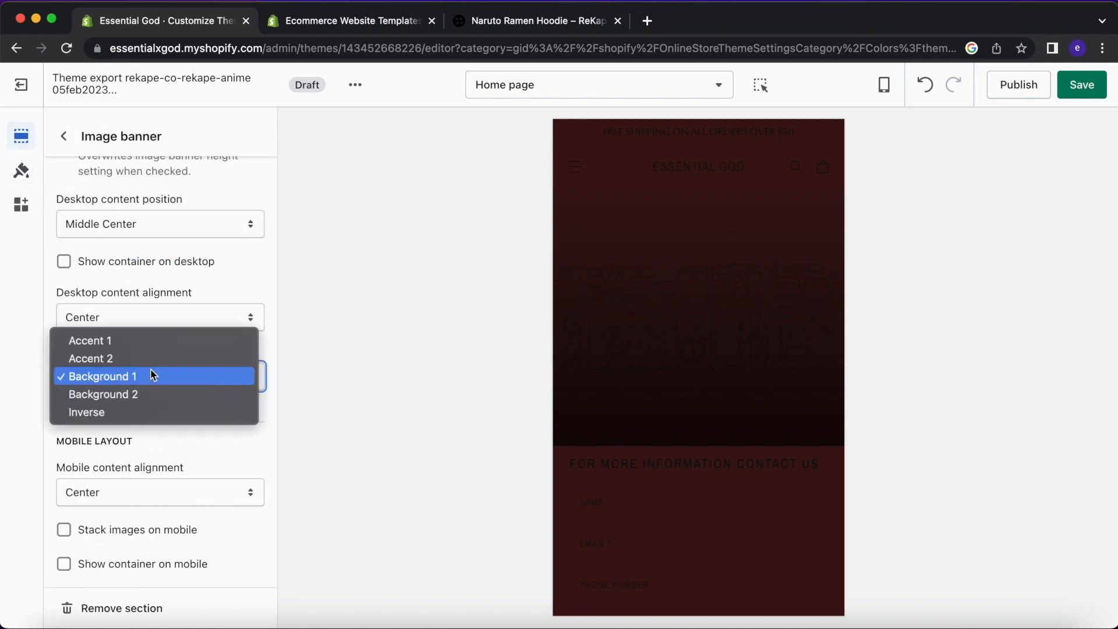
left_click(156, 376)
Change the Background 1 theme colour to black #000000.
left_click(22, 172)
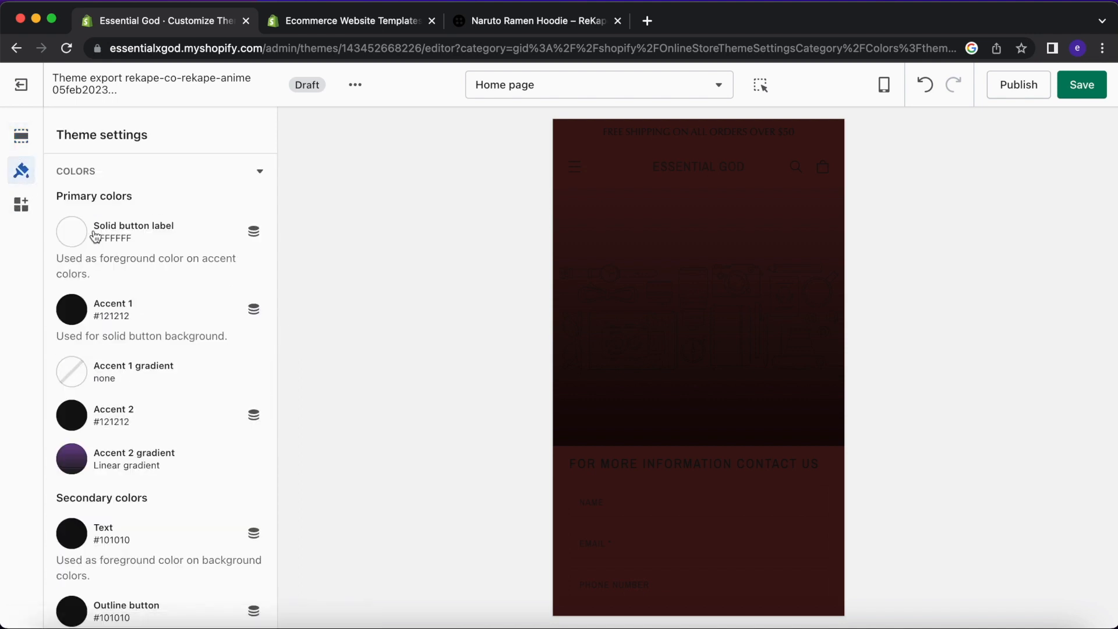
scroll(117, 390, "down", 6)
left_click(70, 407)
left_click_drag(93, 212, 427, 324)
left_click(427, 325)
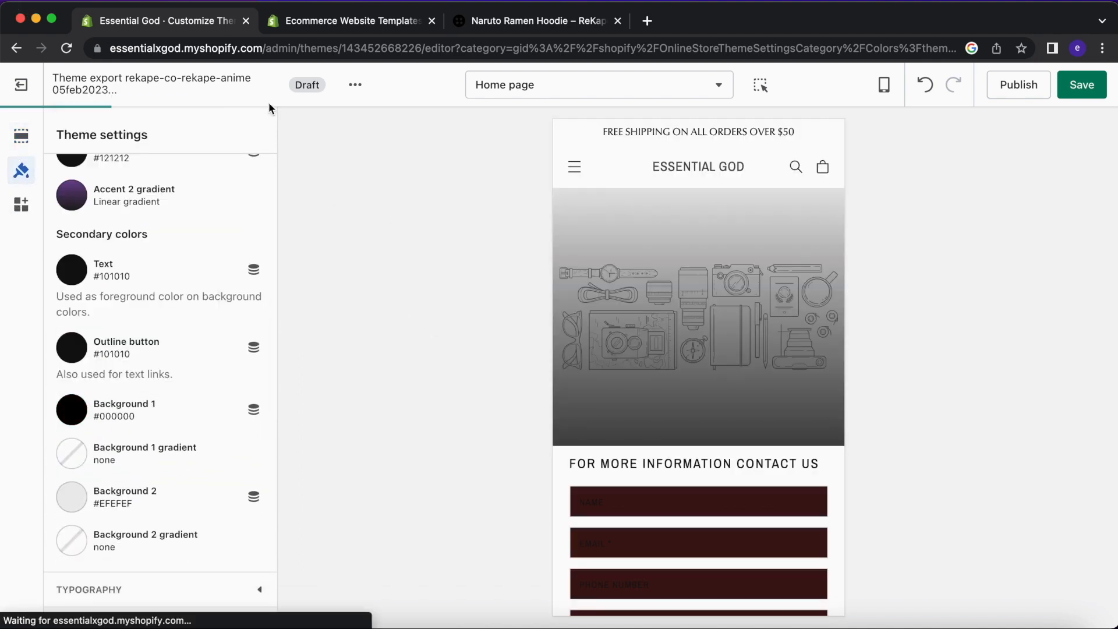
left_click(16, 144)
Restore the Background 1 theme colour to white #FFFFFF.
scroll(236, 364, "down", 3)
scroll(235, 365, "up", 3)
left_click(21, 170)
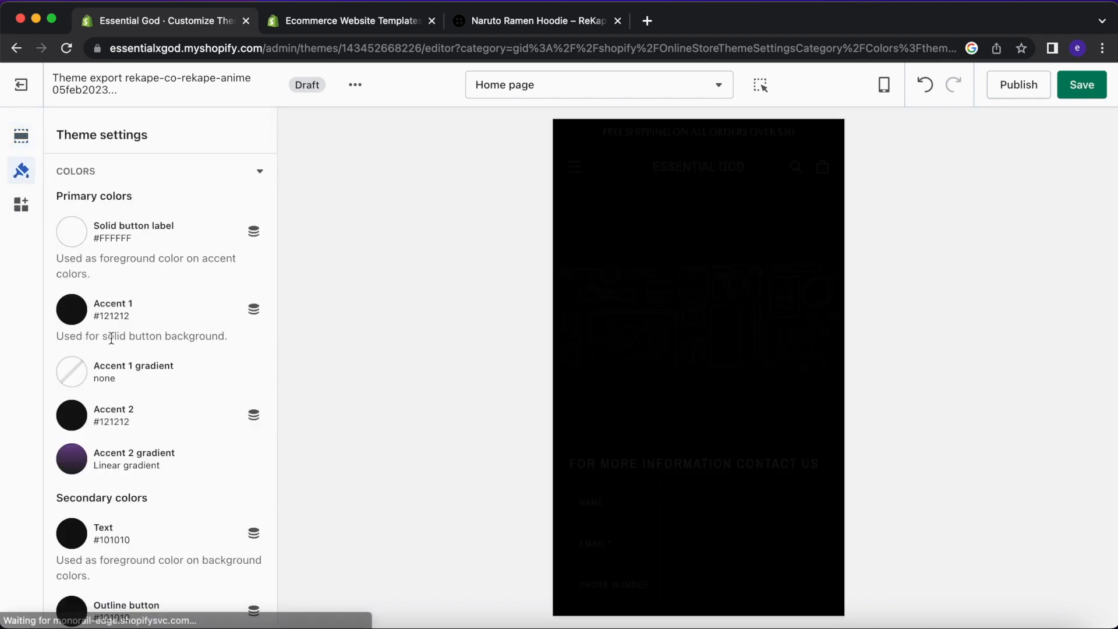
scroll(110, 341, "down", 3)
scroll(99, 407, "down", 2)
left_click(78, 471)
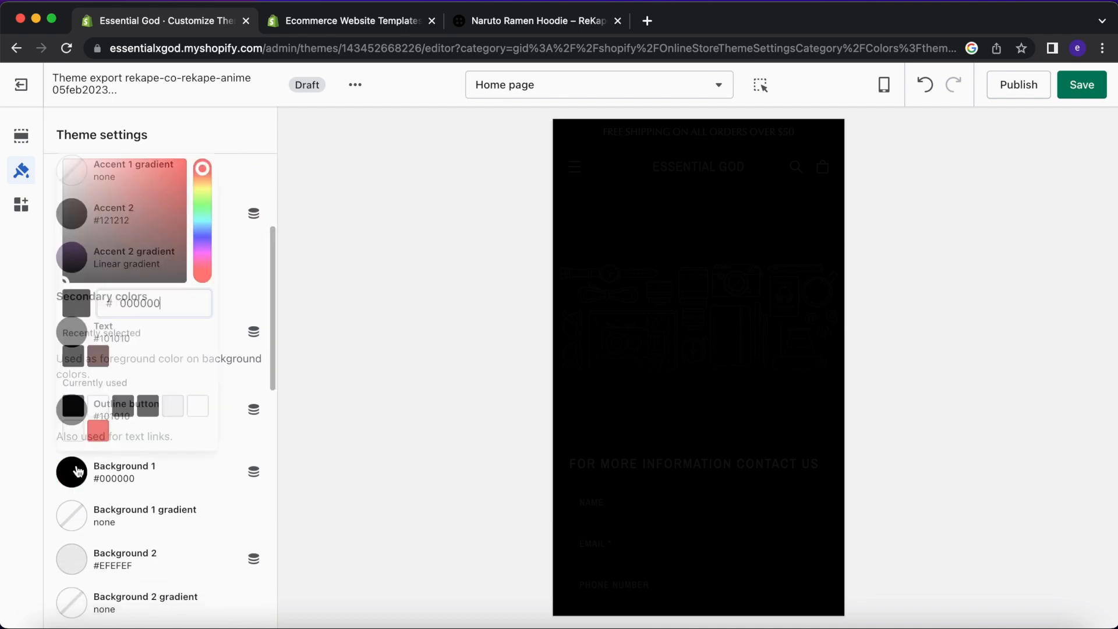
left_click_drag(95, 228, 36, 147)
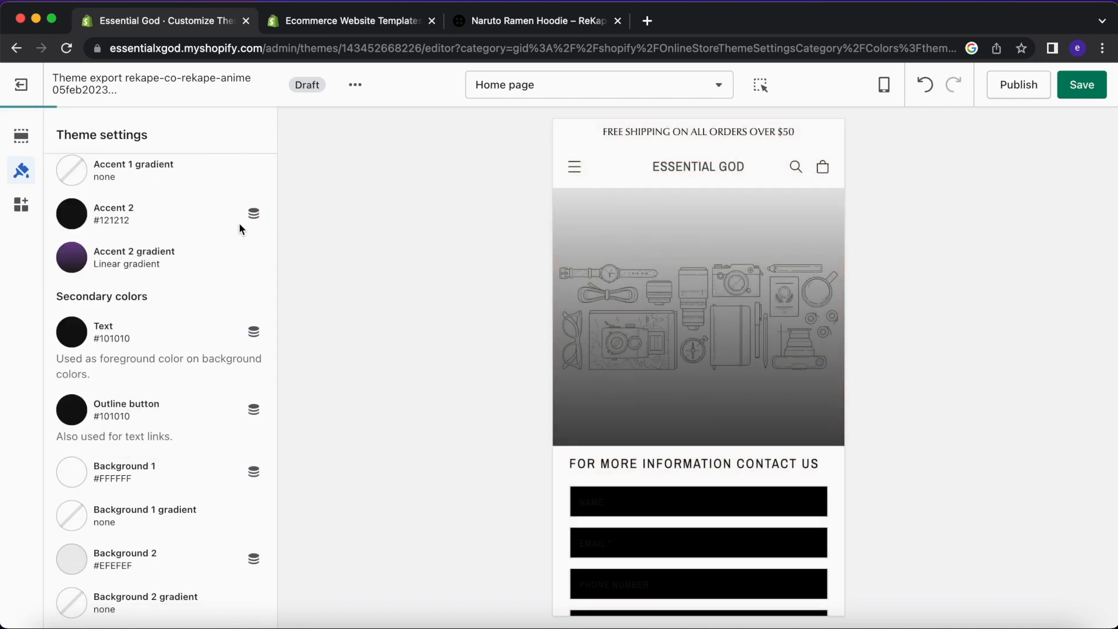
left_click(21, 135)
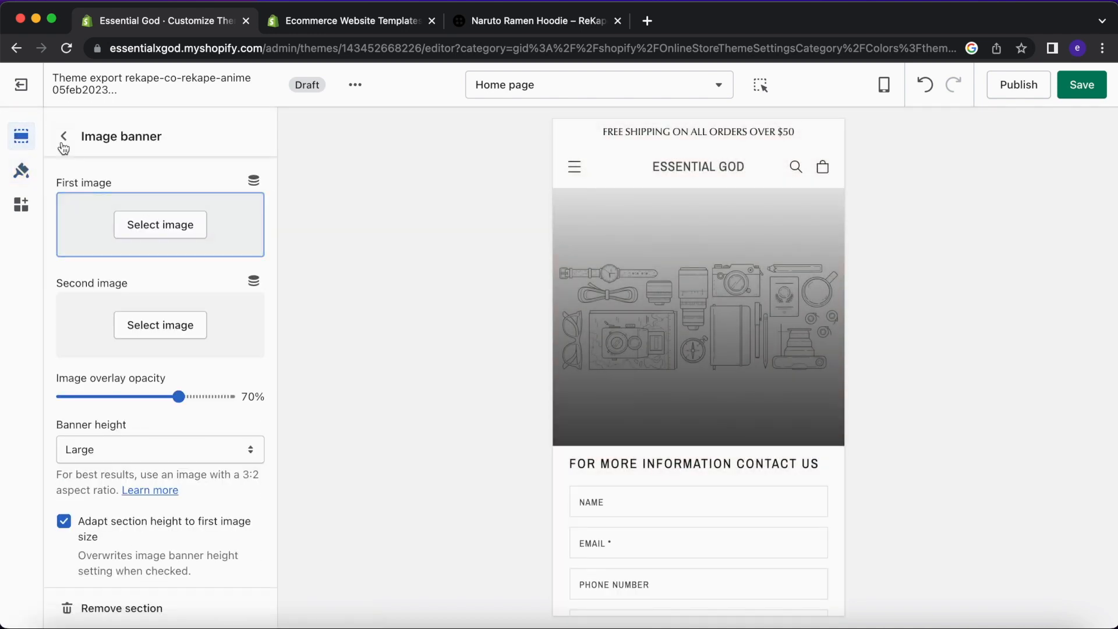
Set the free-shipping announcement block's colour scheme back to Accent 1.
left_click(63, 140)
left_click(125, 170)
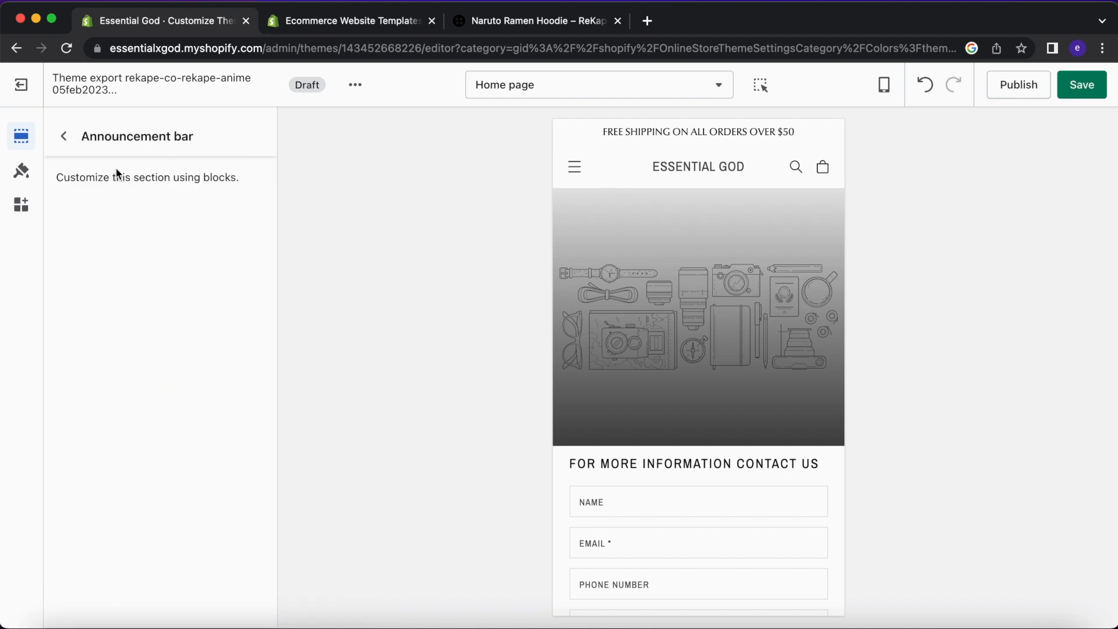
left_click(64, 136)
left_click(140, 194)
left_click(150, 257)
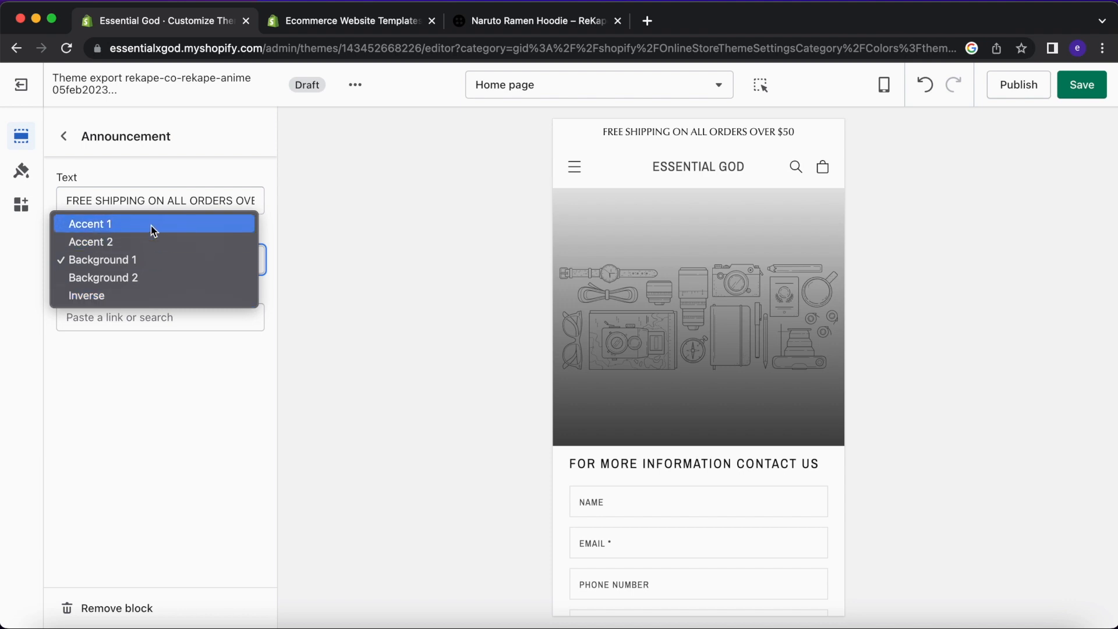
left_click(154, 229)
left_click(155, 256)
left_click(342, 267)
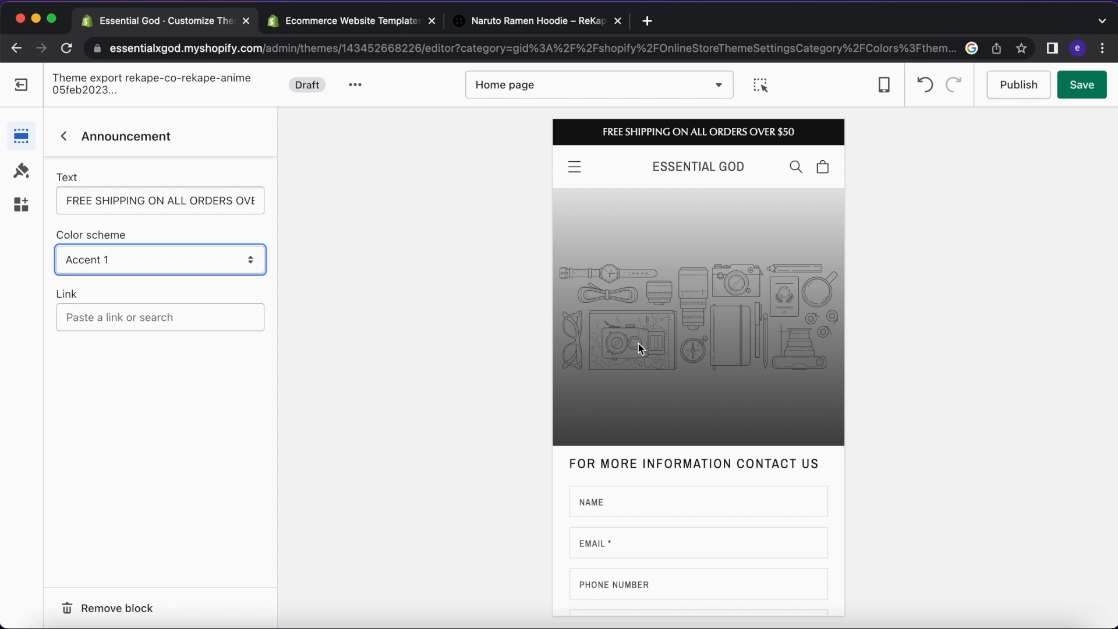
Search Google for 'color wheel marketing' in a new tab.
left_click(647, 21)
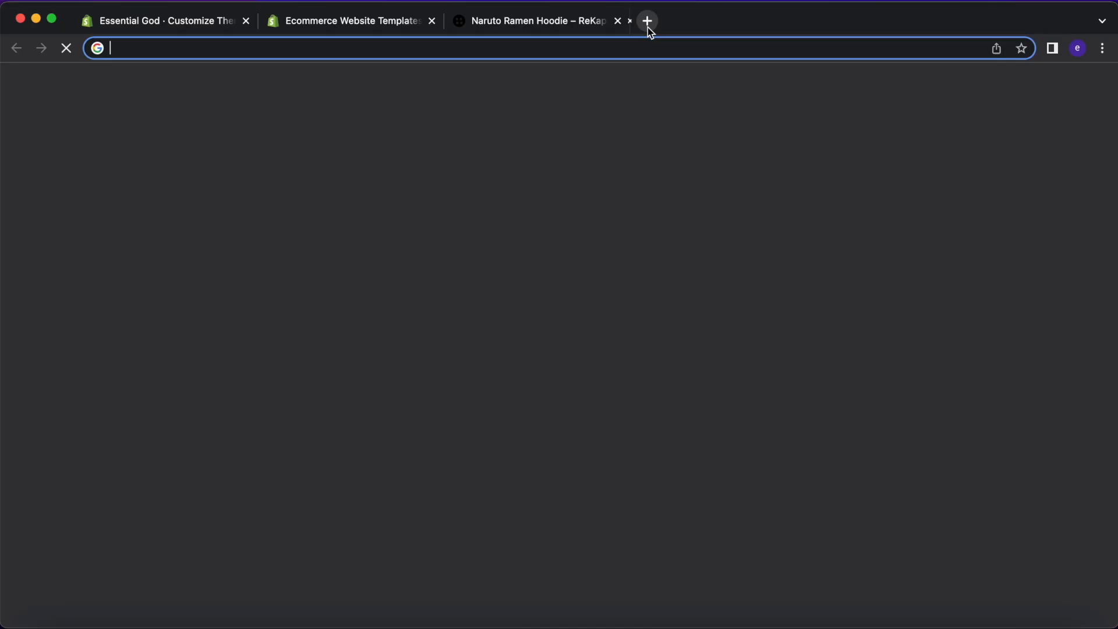
type("goo")
key("Return")
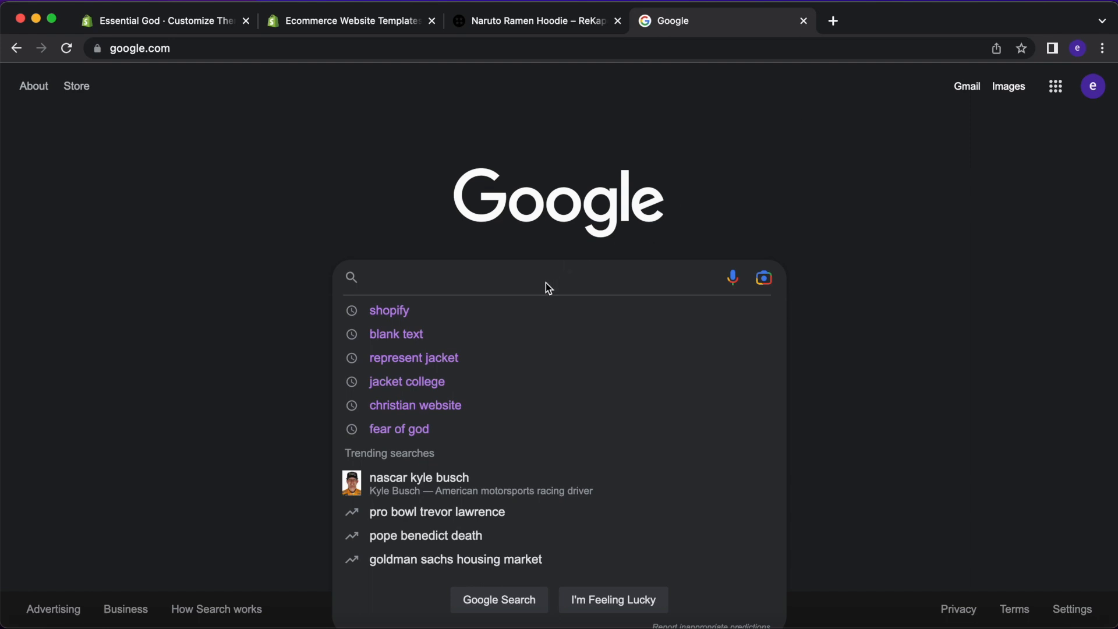
type("color we")
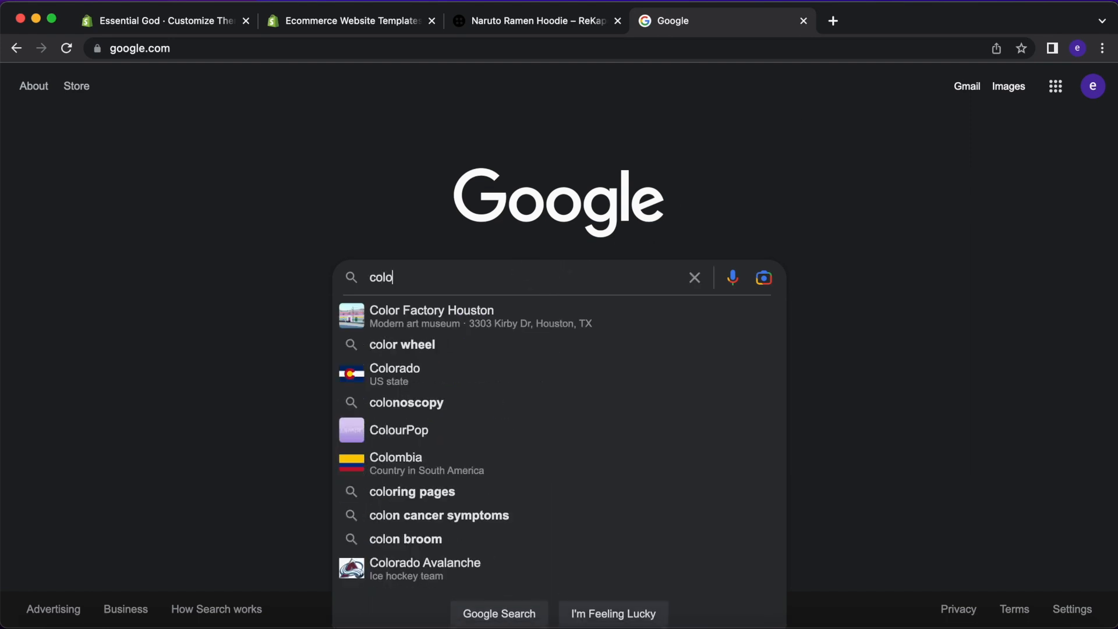
key("Return")
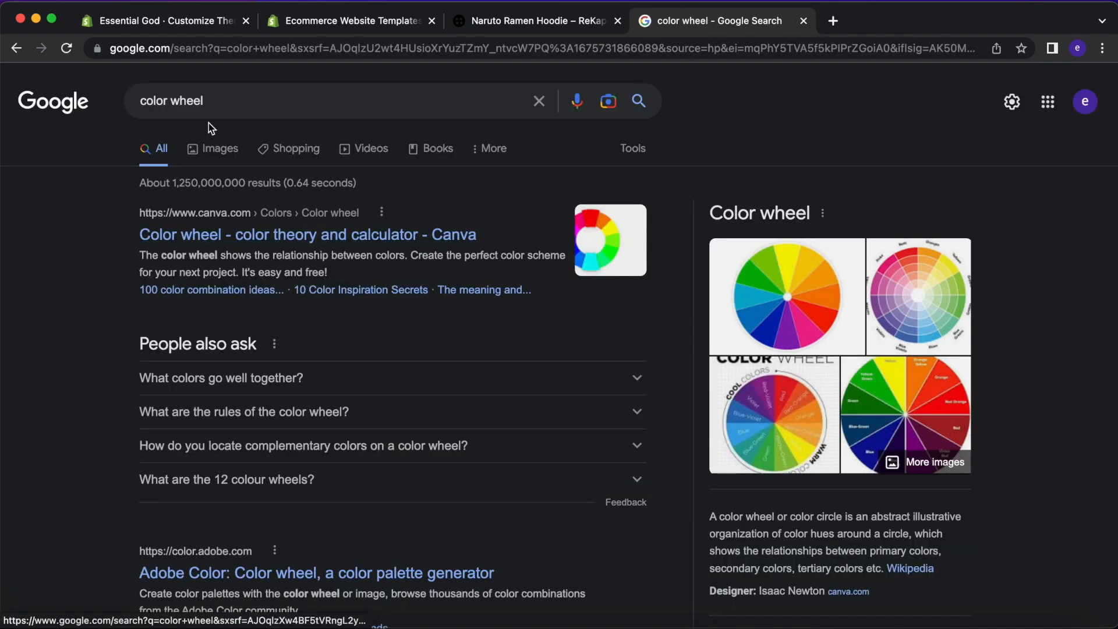
left_click(237, 95)
type("with markt")
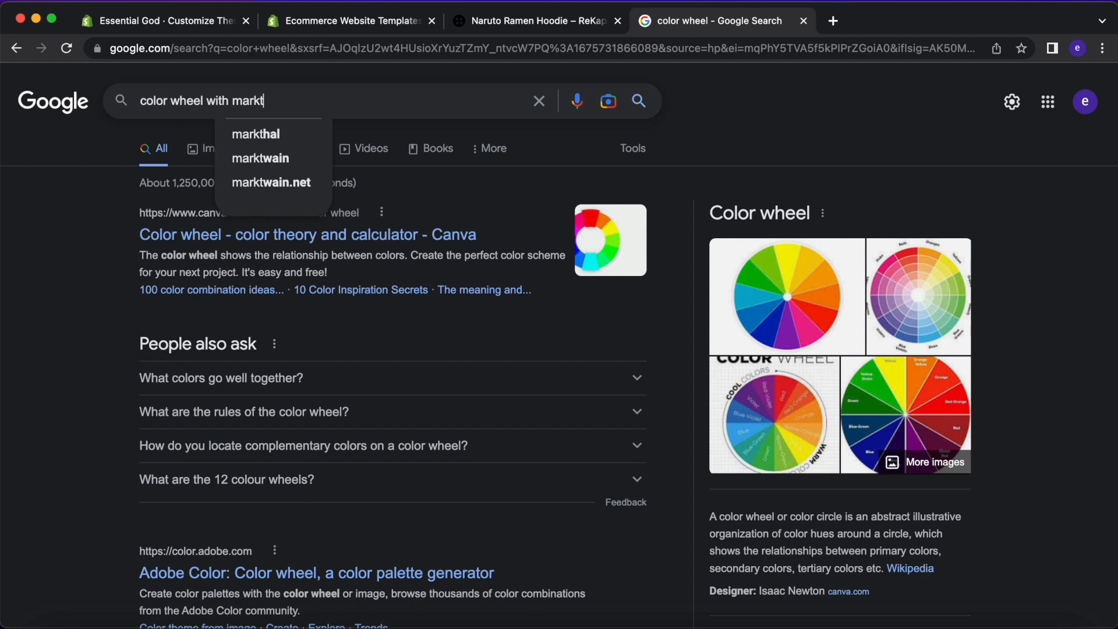
key("Down")
key("Return")
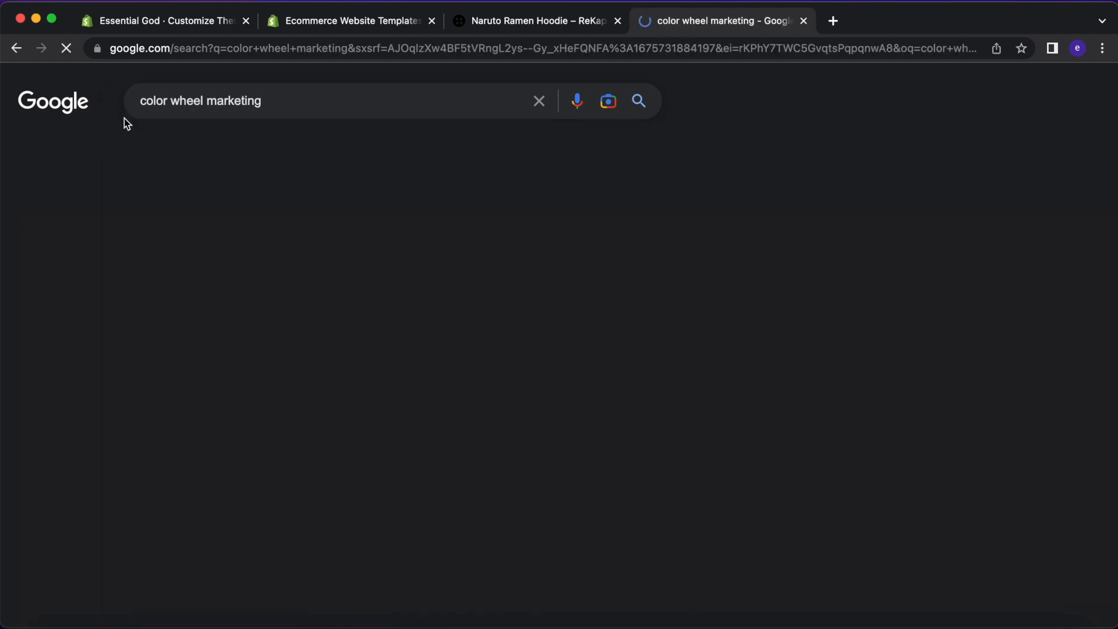
Open the WordStream color psychology article from its image result.
scroll(204, 434, "down", 4)
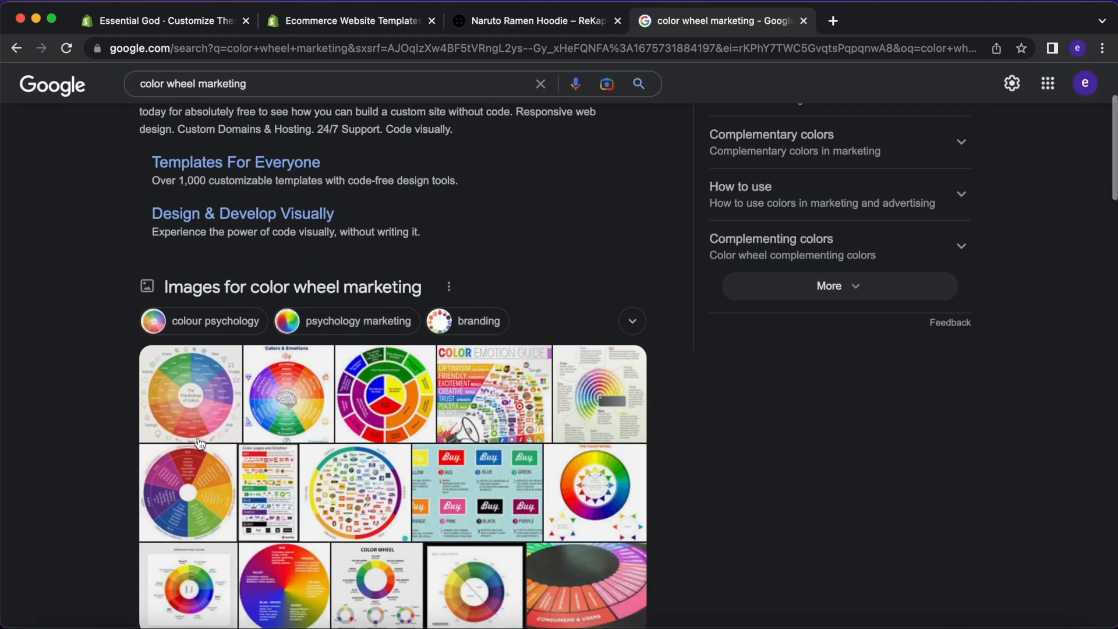
left_click(198, 355)
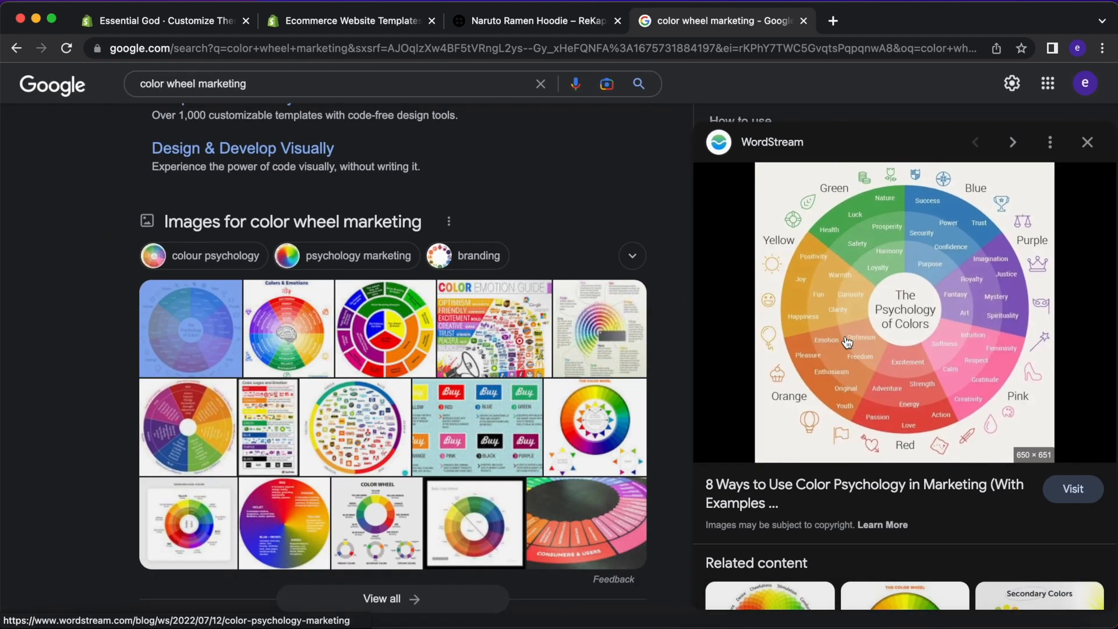
left_click(847, 342)
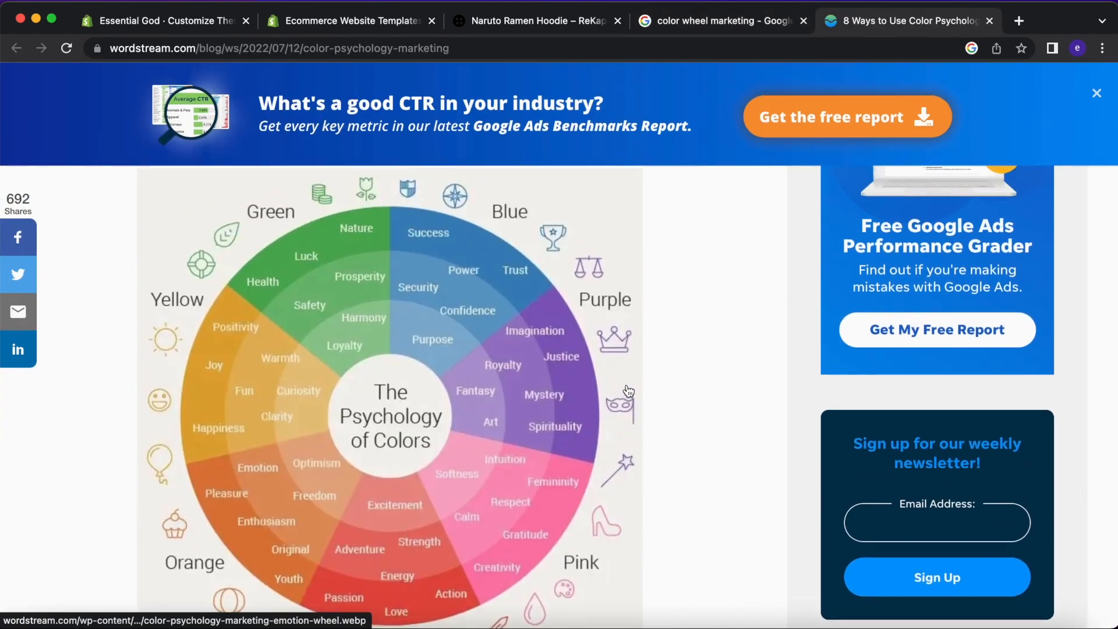
Dismiss WordStream's CTR promo banner and the 'Get More Website Traffic' popup.
left_click(1096, 97)
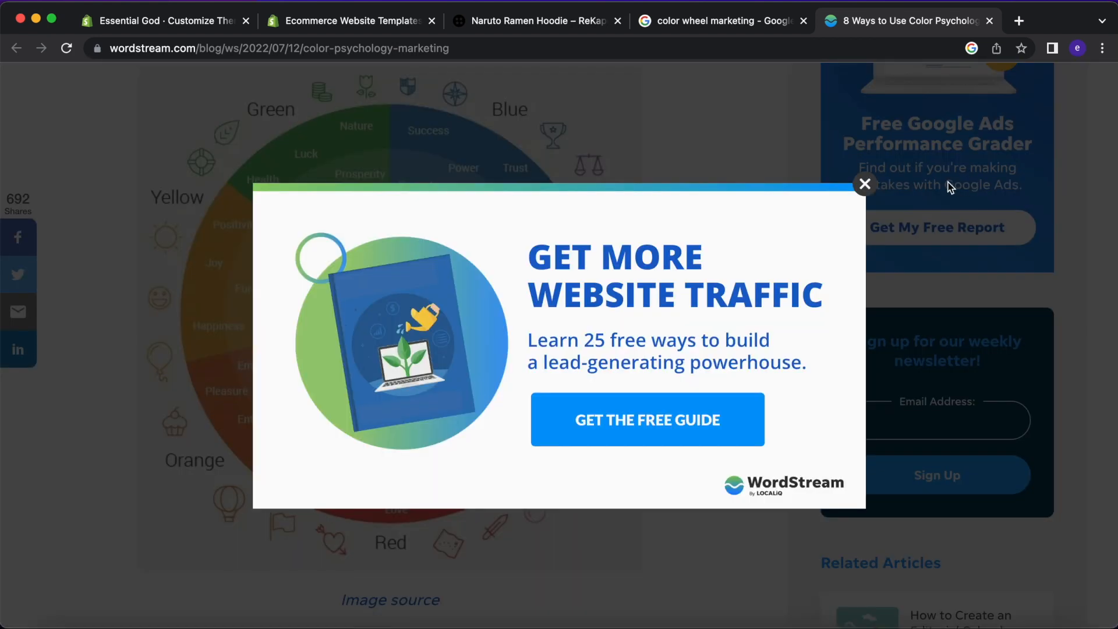
left_click(866, 186)
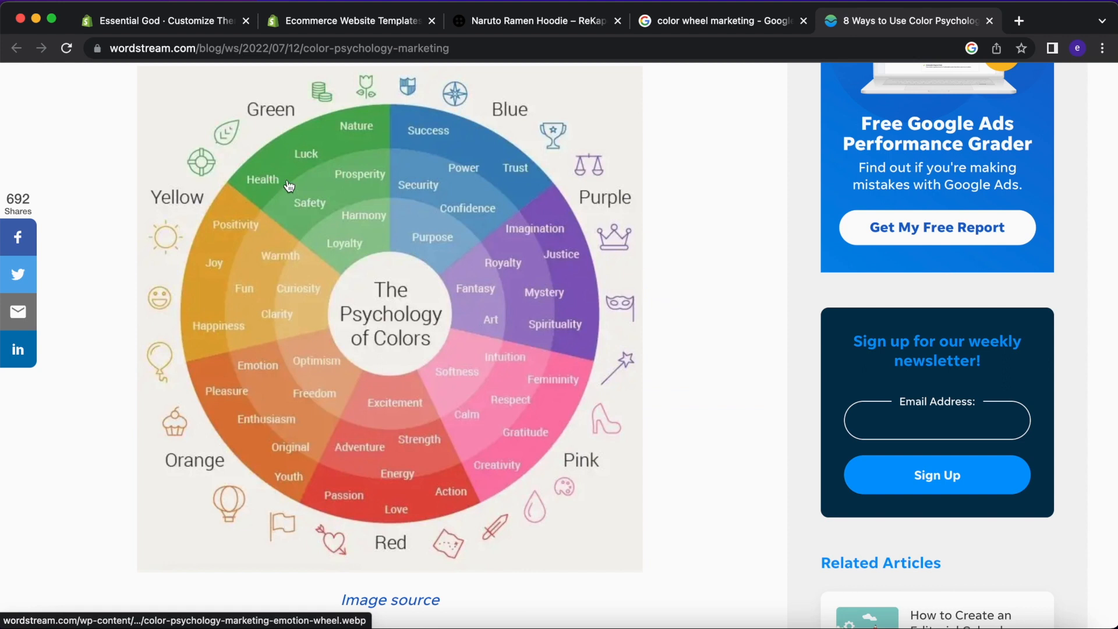
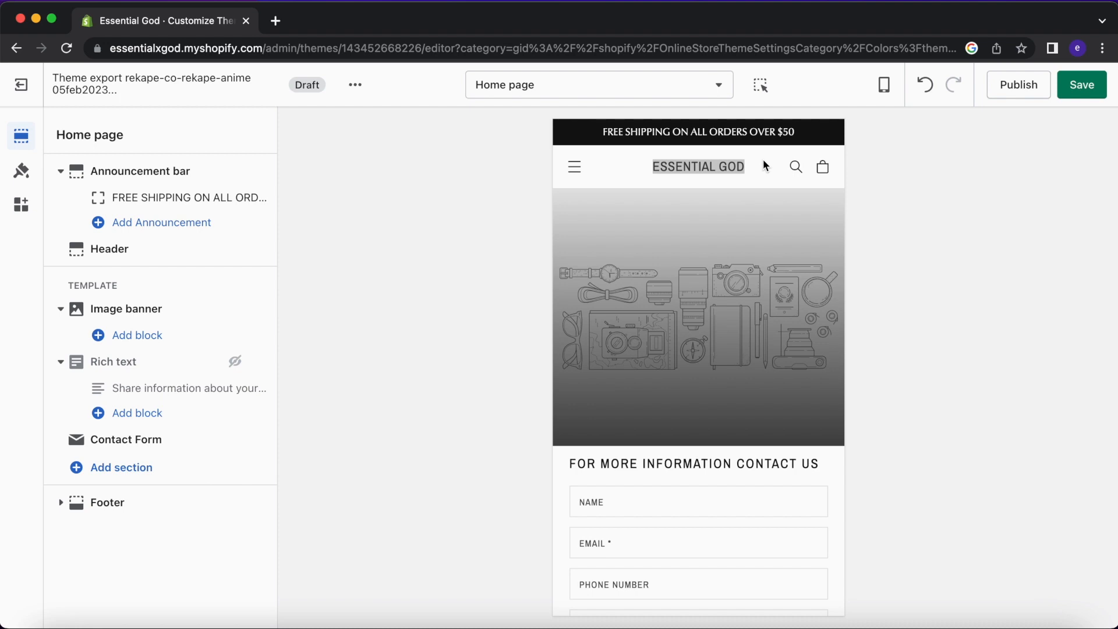
Set the ESSENTIAL GOD wordmark PNG as the header logo image.
left_click(187, 249)
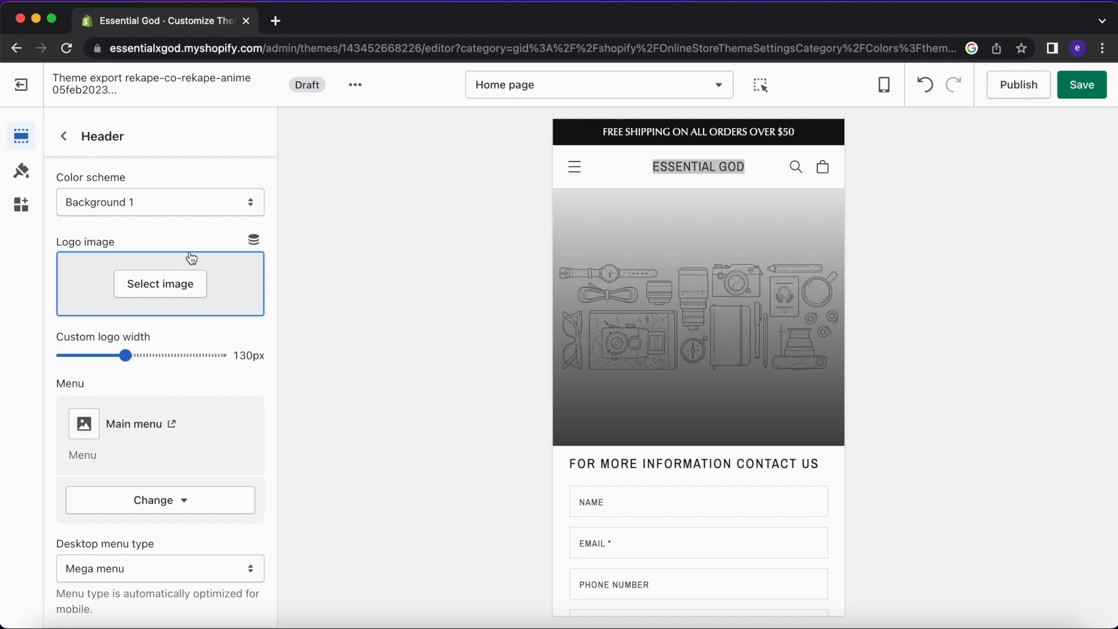
left_click(182, 282)
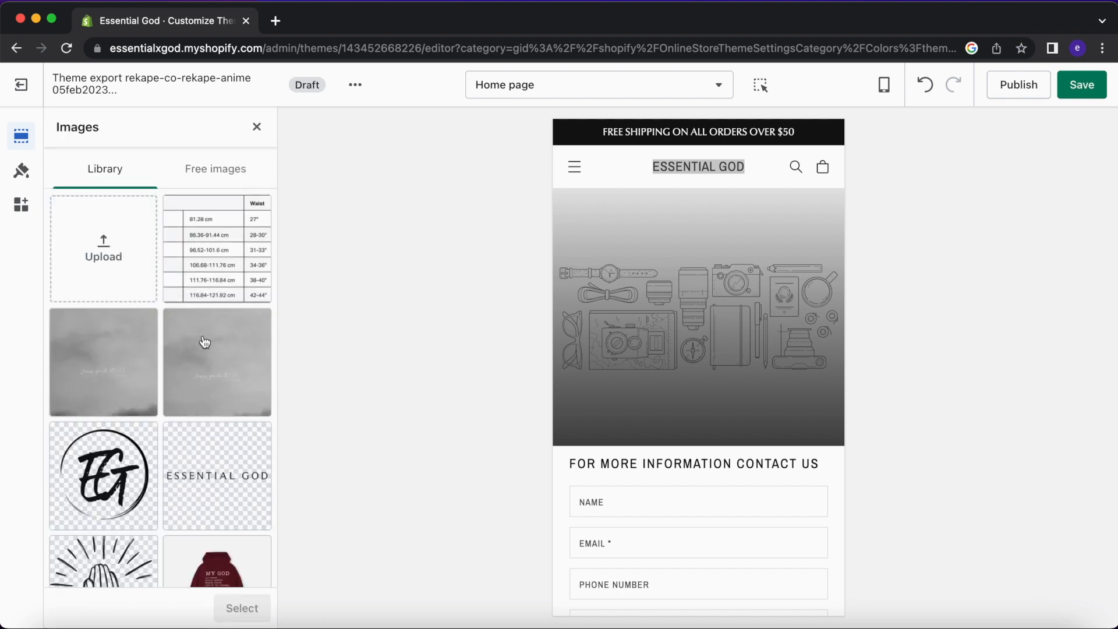
scroll(205, 344, "down", 5)
left_click(216, 445)
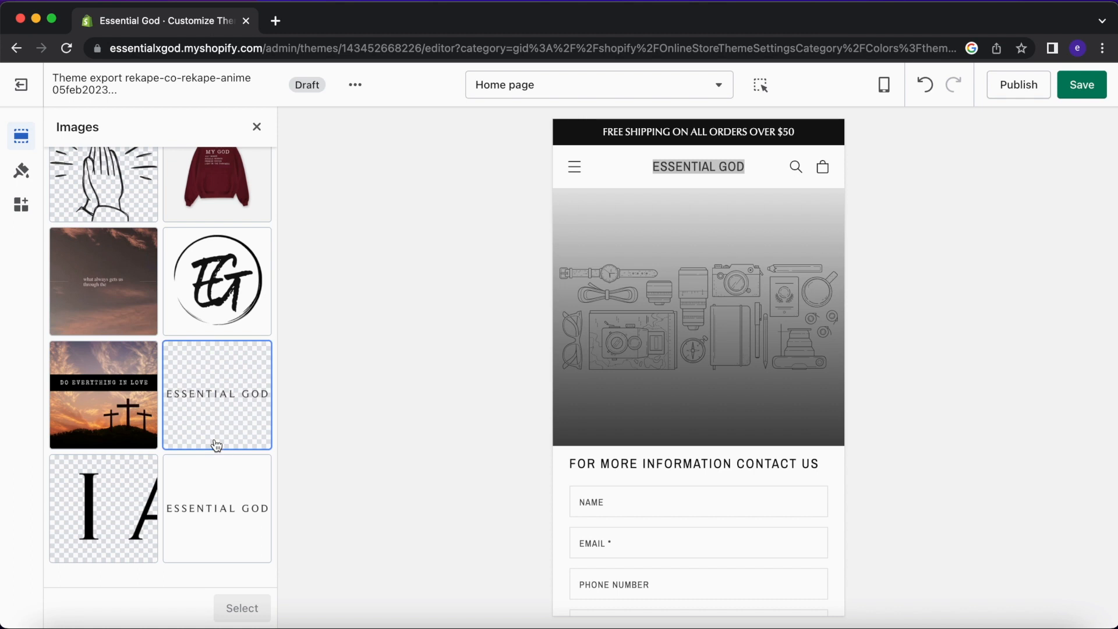
left_click(242, 608)
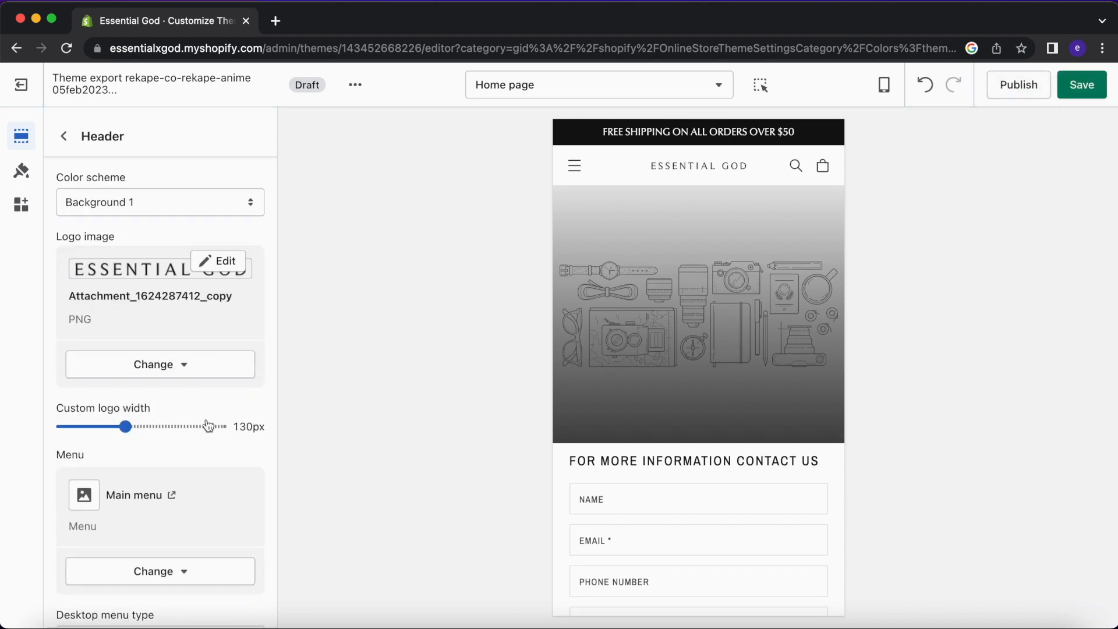
Preview the mobile navigation drawer and its menu options, then save the theme.
scroll(155, 315, "down", 3)
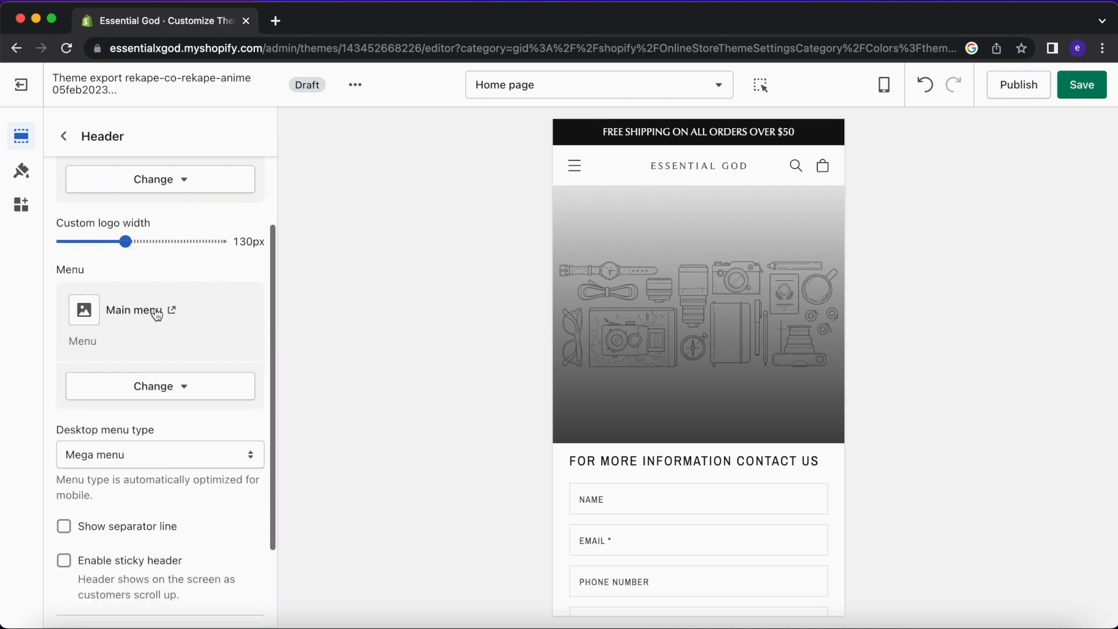
left_click(574, 165)
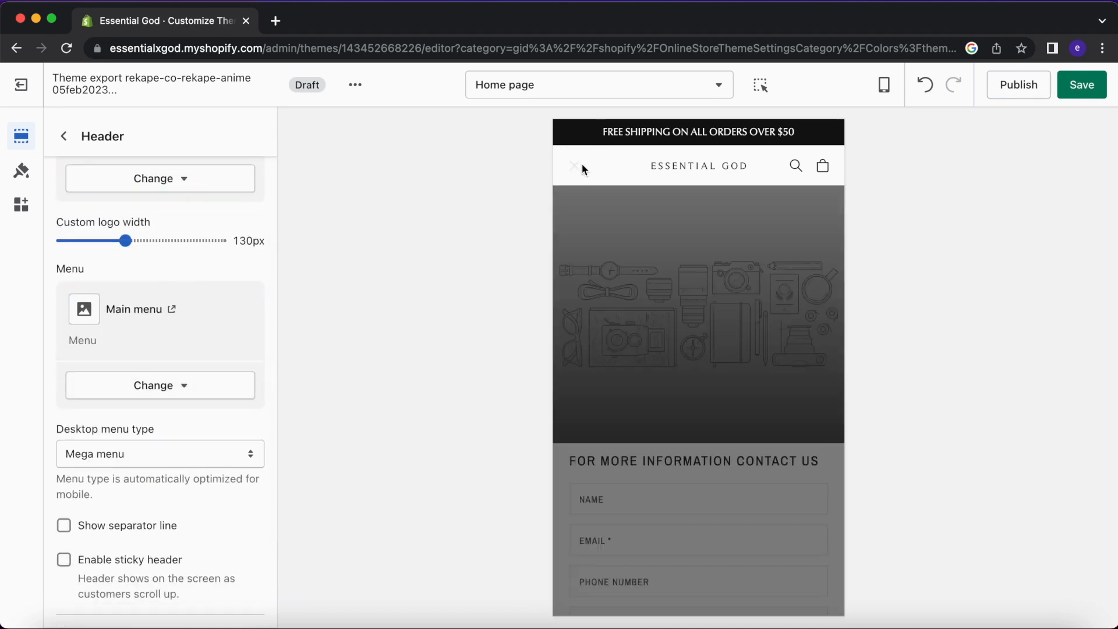
left_click(92, 381)
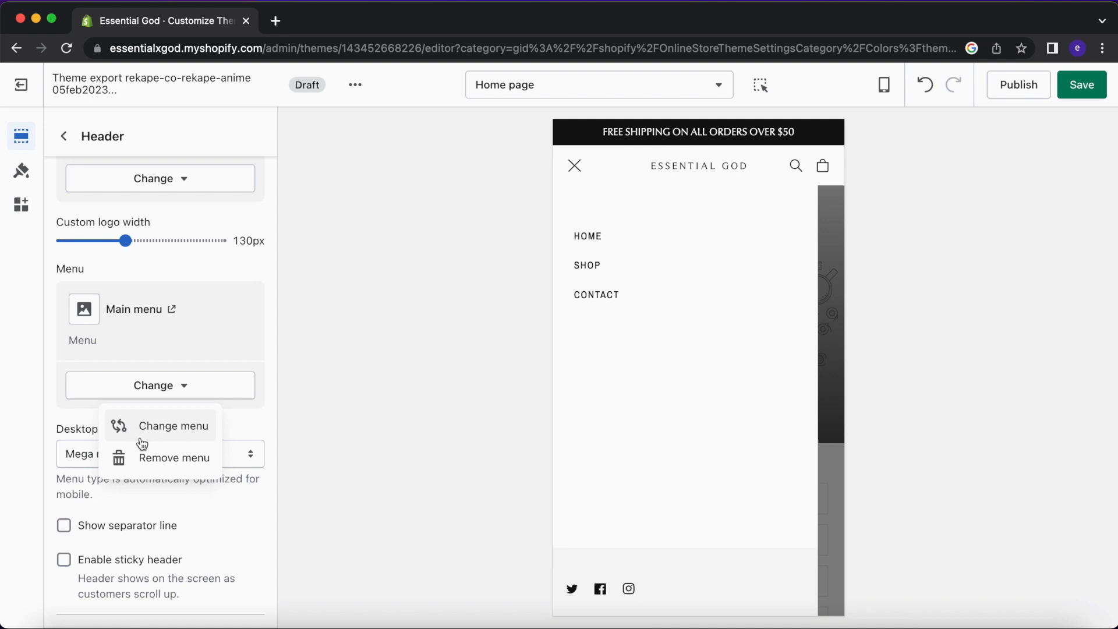
left_click(474, 167)
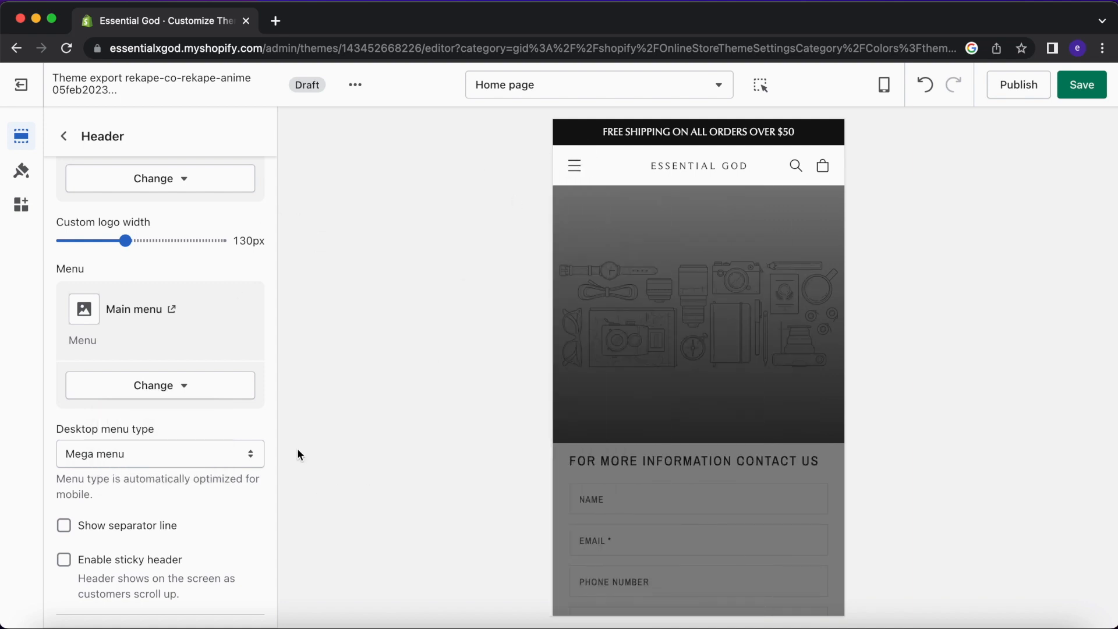
left_click(1082, 84)
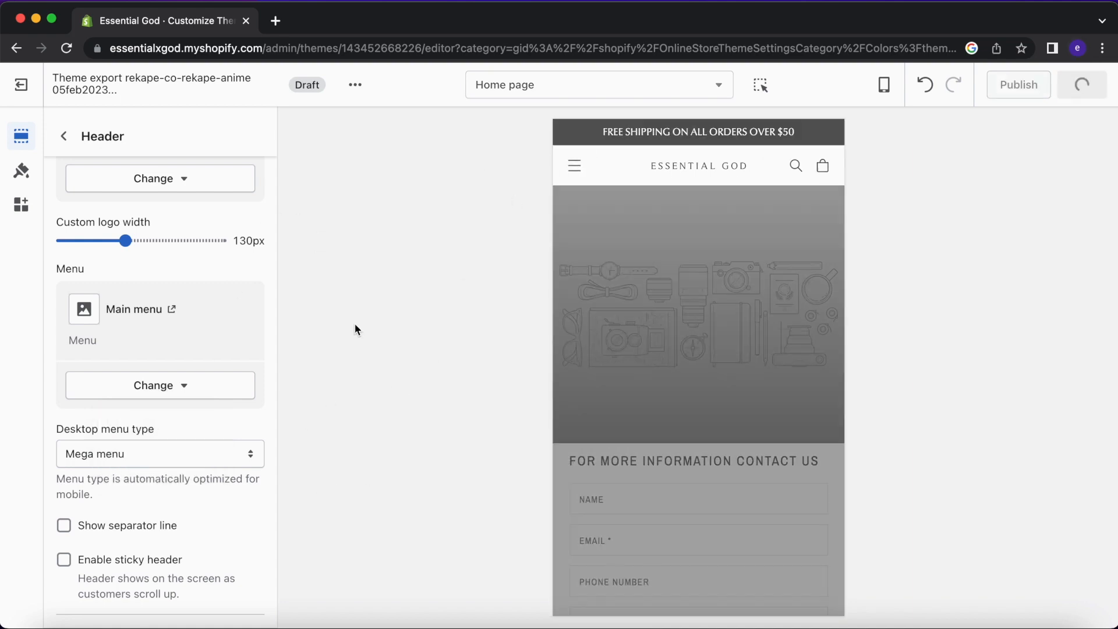
Toggle the header separator line and widen the custom logo to 250px.
scroll(179, 419, "down", 2)
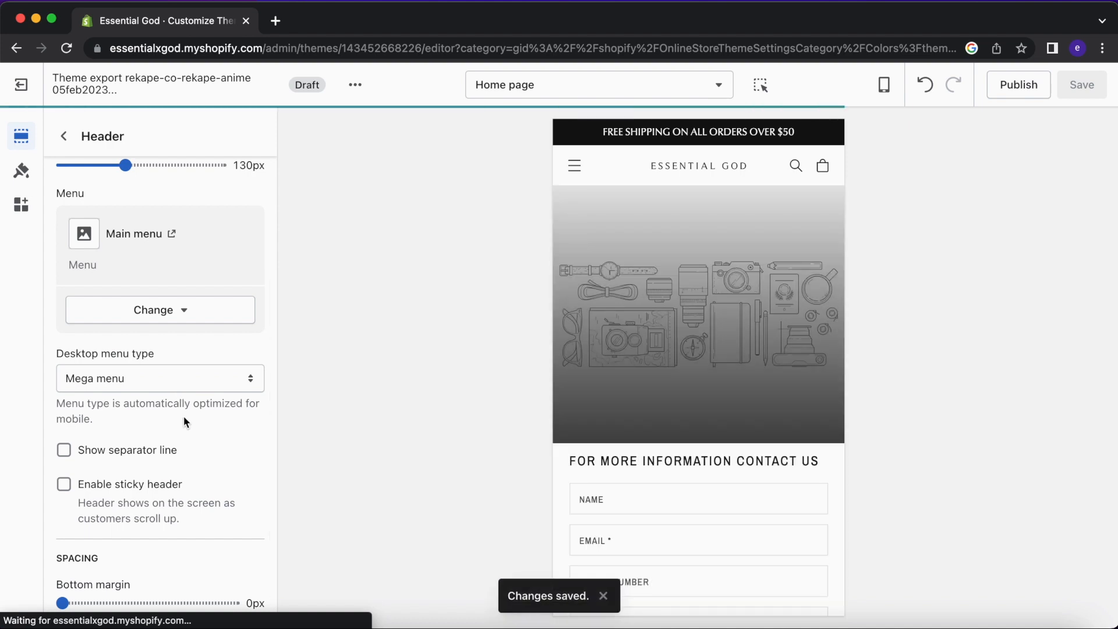
scroll(169, 420, "down", 1)
left_click(162, 417)
scroll(175, 478, "down", 1)
left_click(168, 596)
scroll(184, 454, "down", 8)
scroll(177, 397, "up", 2)
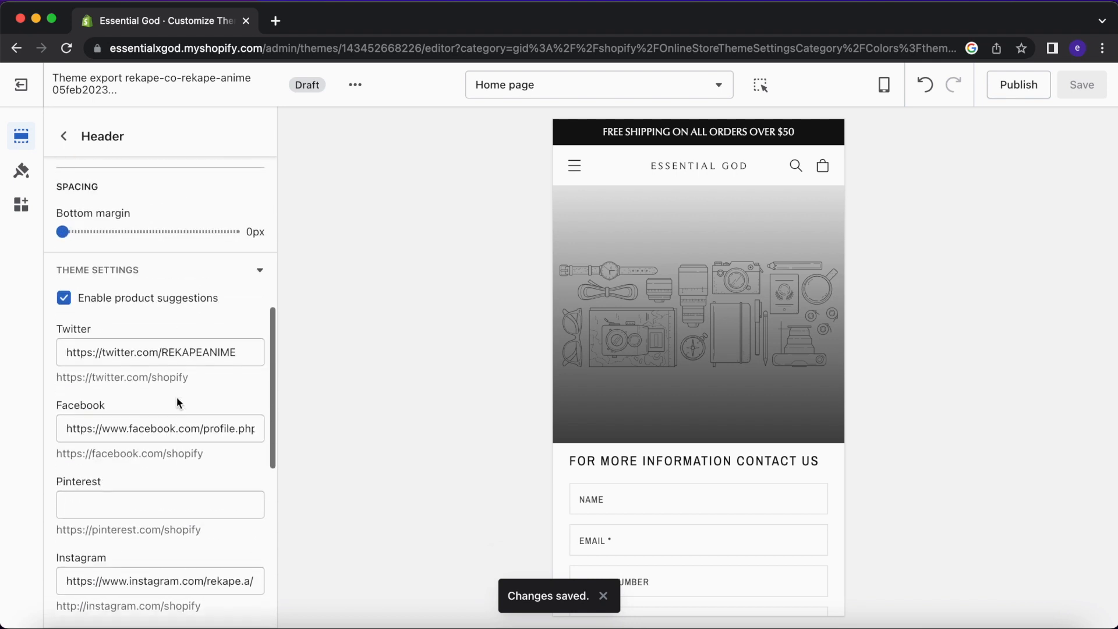
scroll(177, 396, "up", 5)
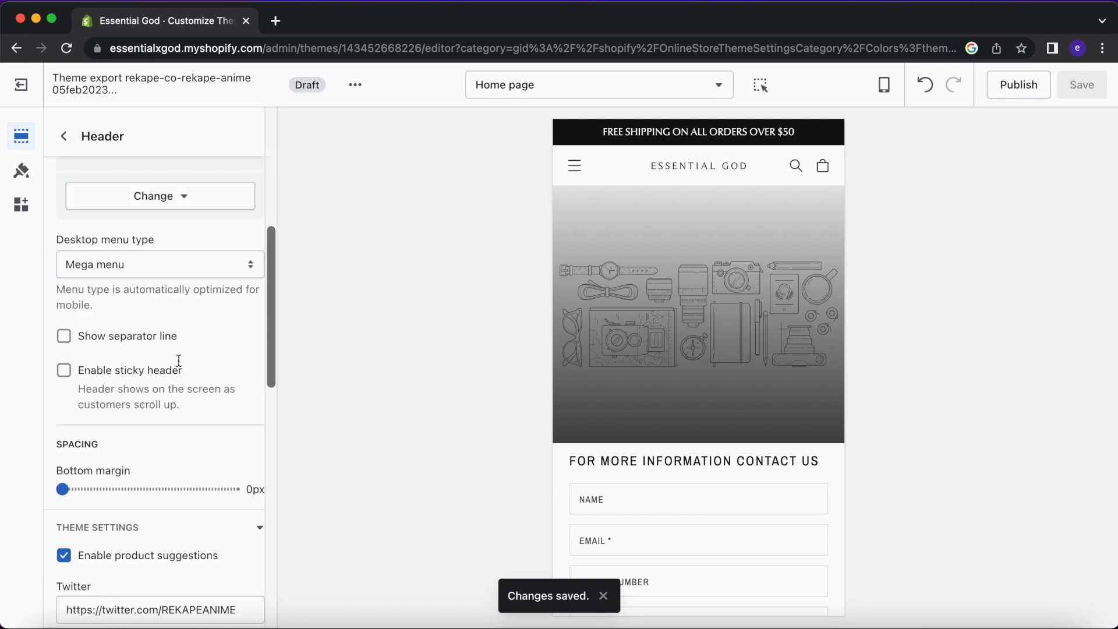
scroll(179, 361, "up", 4)
scroll(198, 245, "up", 3)
left_click_drag(127, 420, 231, 427)
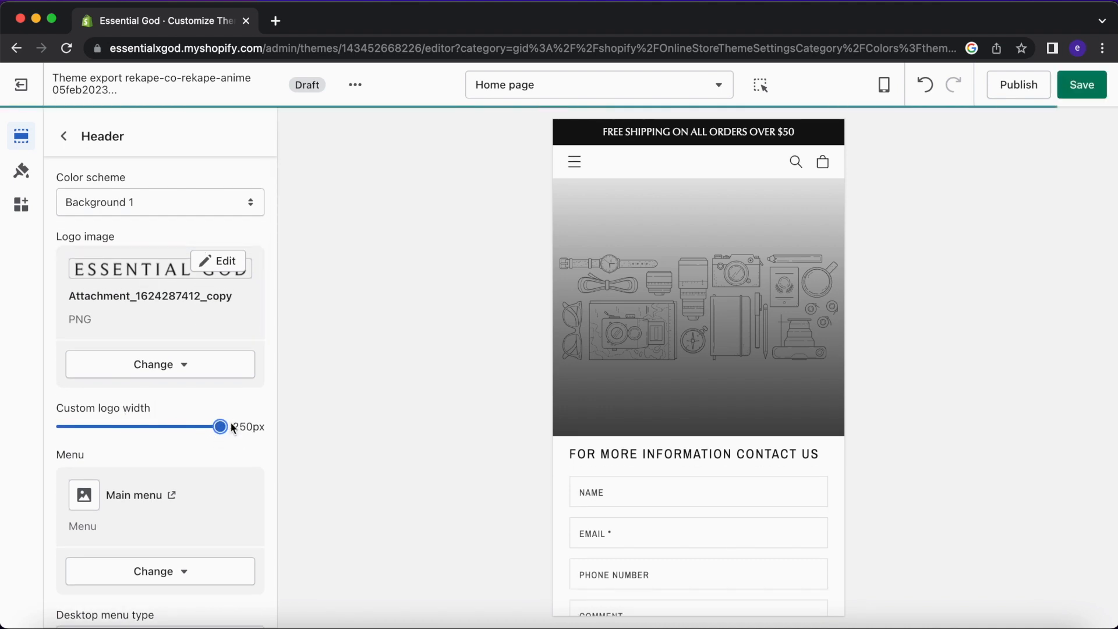
Try the round EG logo, then go back to the transparent ESSENTIAL GOD wordmark.
left_click(134, 264)
scroll(140, 440, "down", 2)
left_click(140, 432)
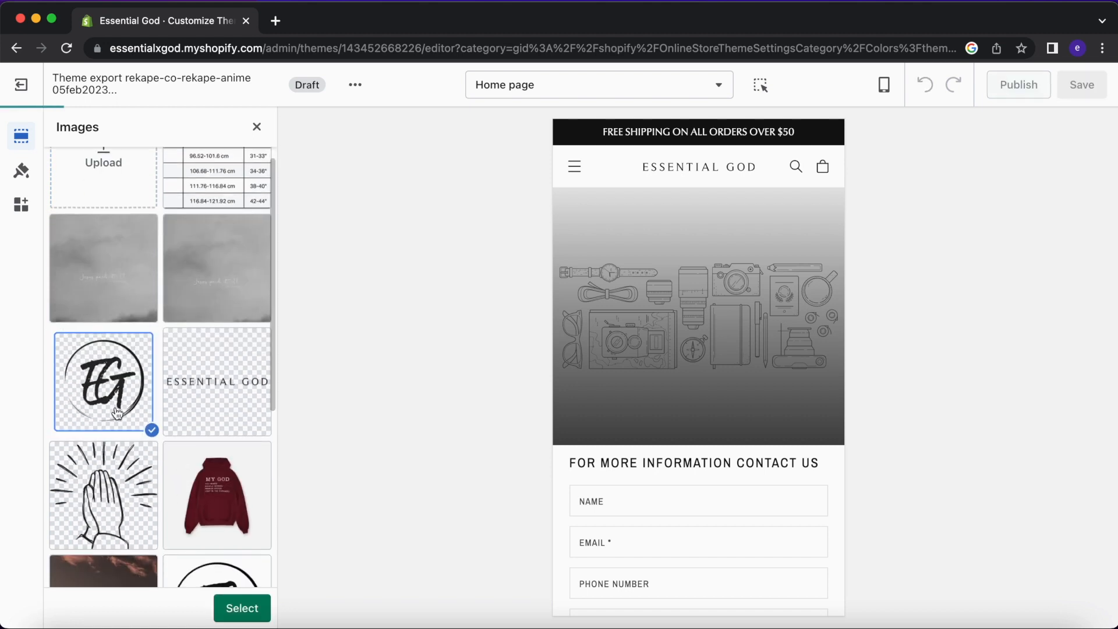
scroll(718, 452, "down", 5)
scroll(709, 477, "up", 5)
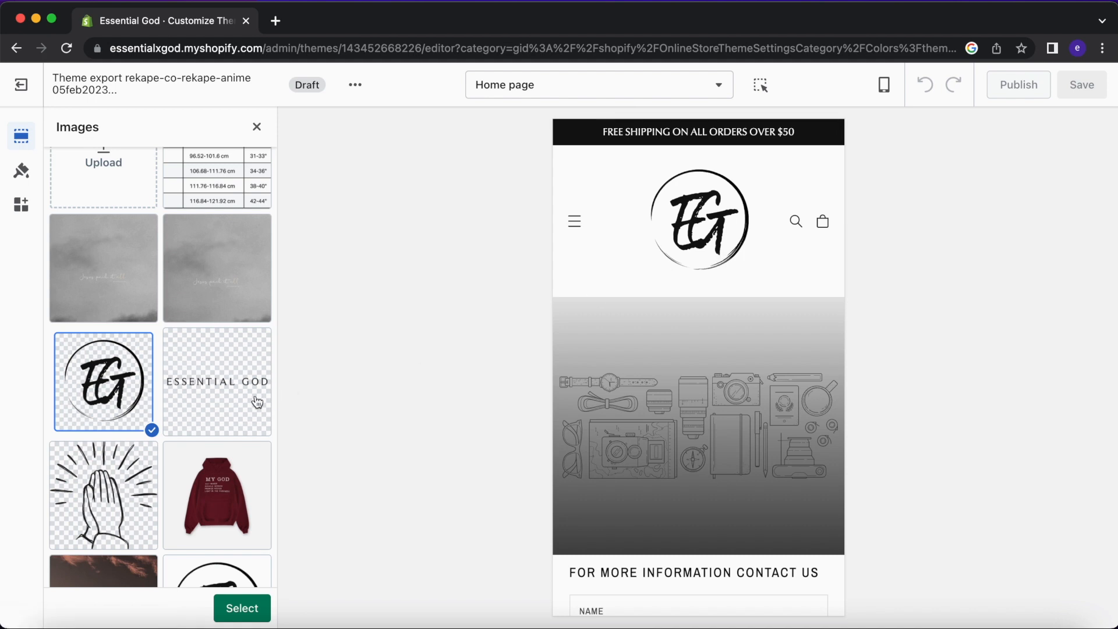
left_click(139, 388)
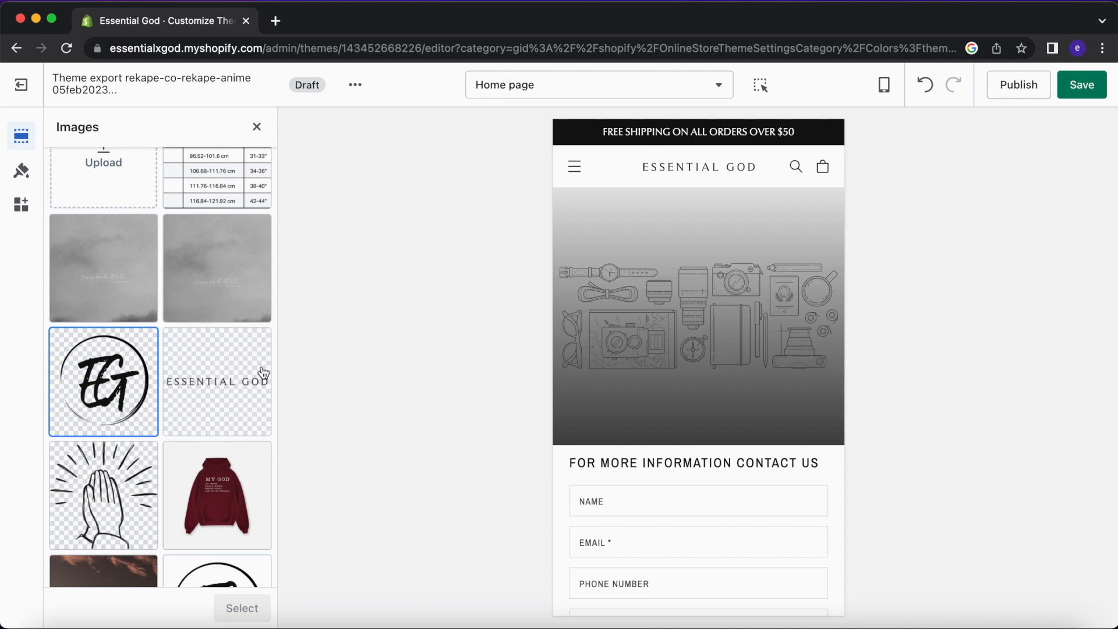
scroll(263, 373, "down", 5)
left_click(232, 407)
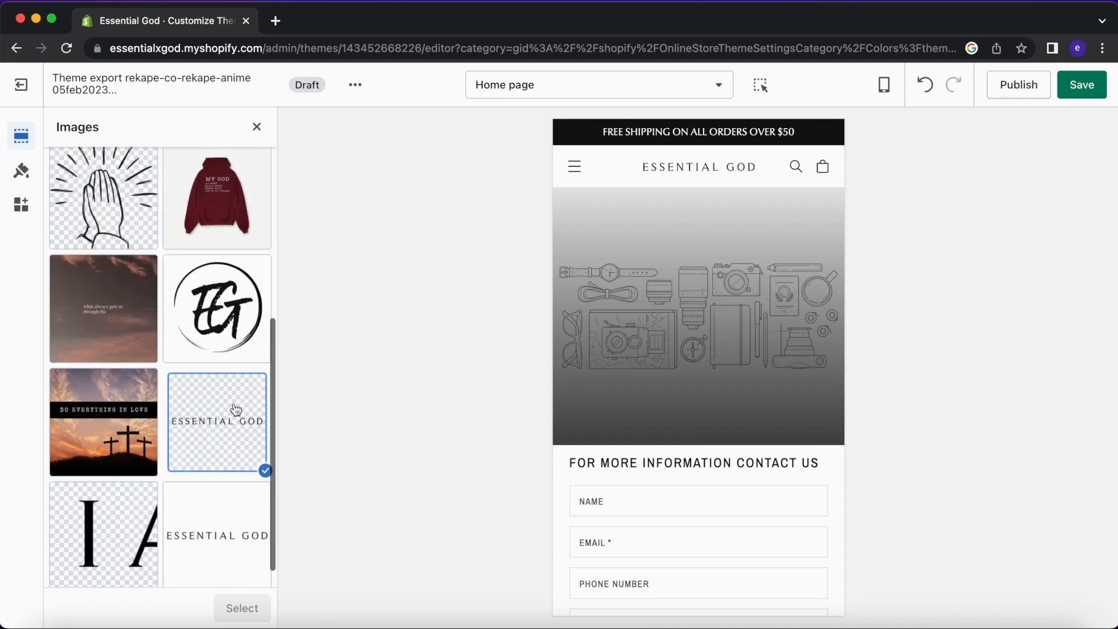
left_click(241, 607)
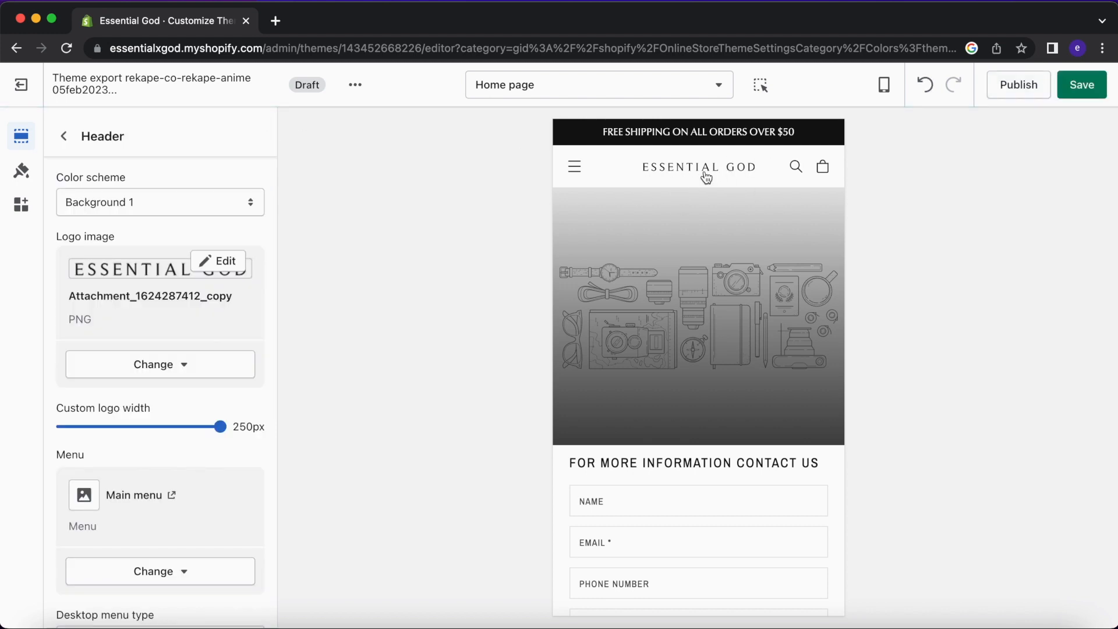
Set the custom logo width to 180px and return to the home page sections.
scroll(215, 457, "down", 1)
left_click_drag(218, 380, 40, 384)
left_click_drag(119, 385, 263, 386)
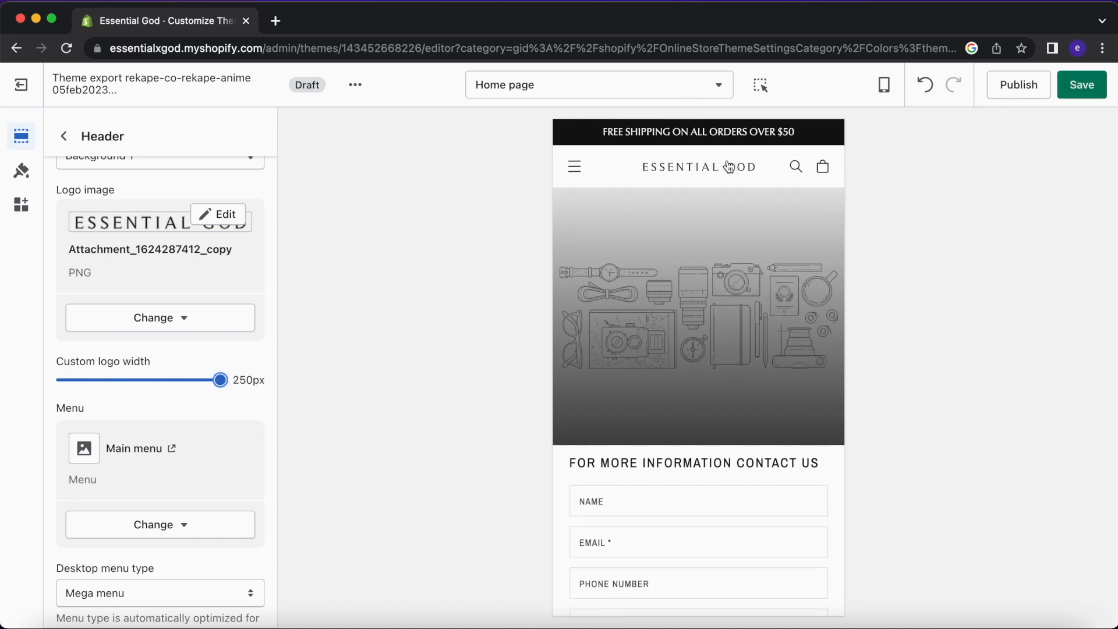
left_click(163, 372)
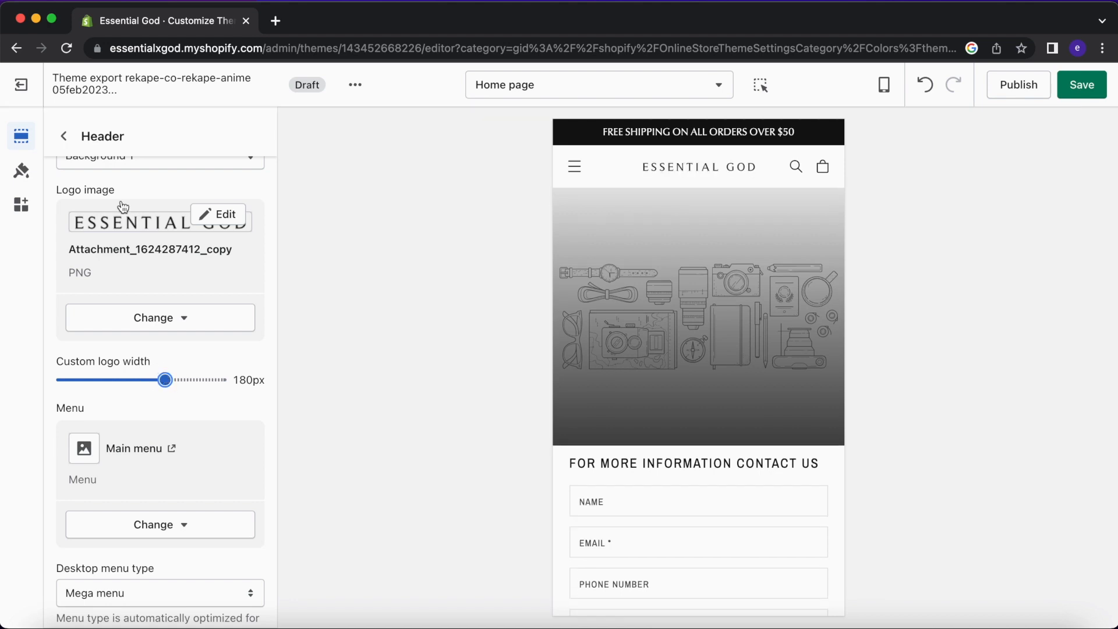
left_click(64, 138)
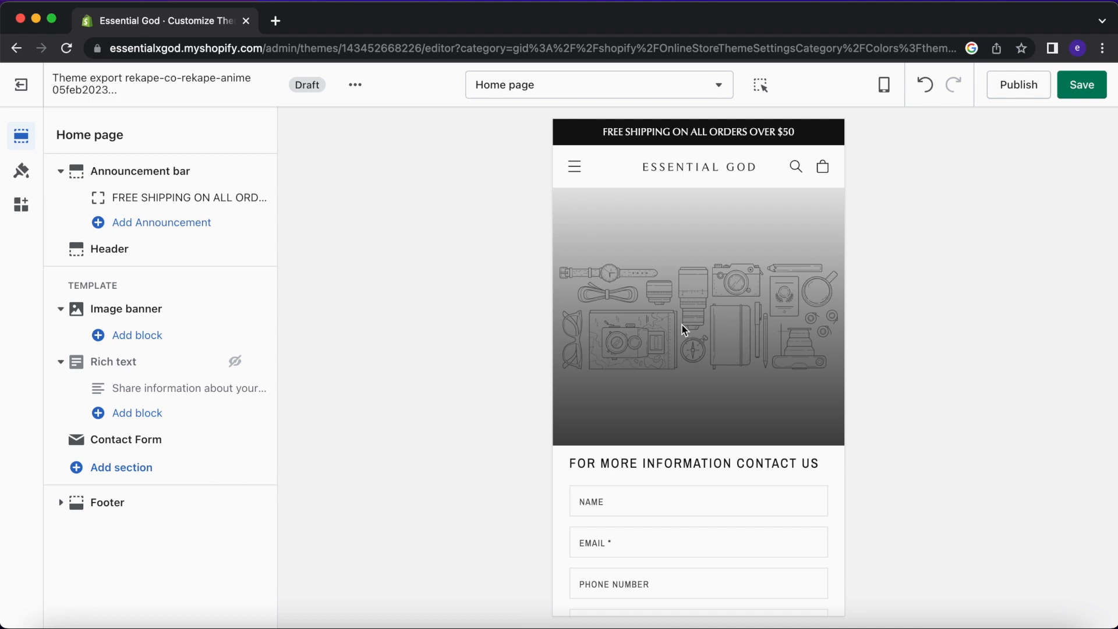
Give the image banner the grey cloud image.
scroll(683, 325, "down", 15)
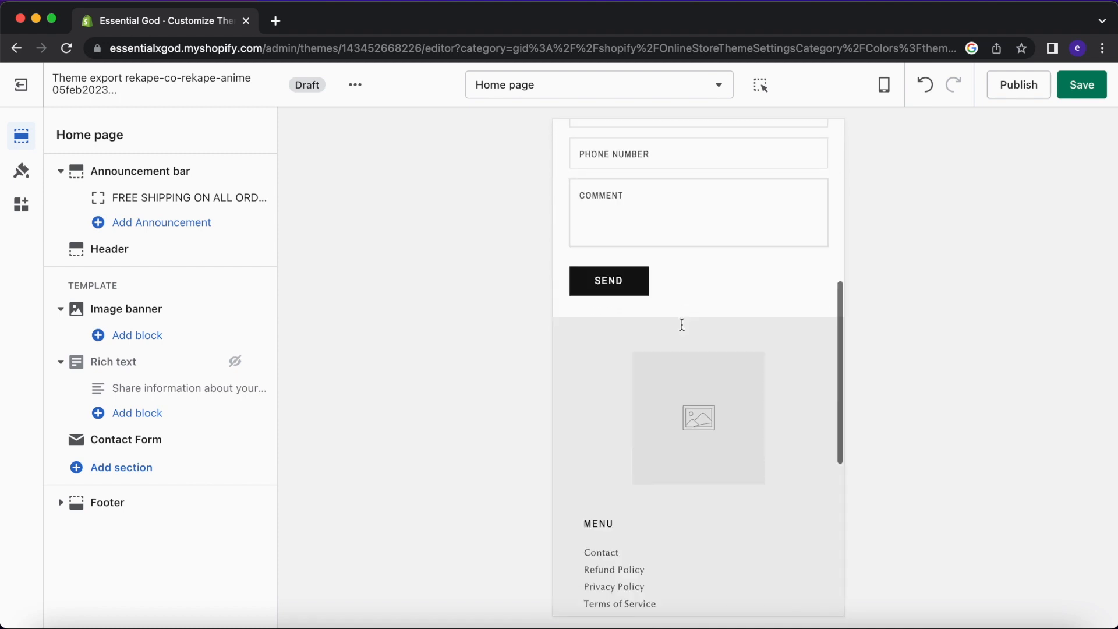
scroll(683, 325, "up", 15)
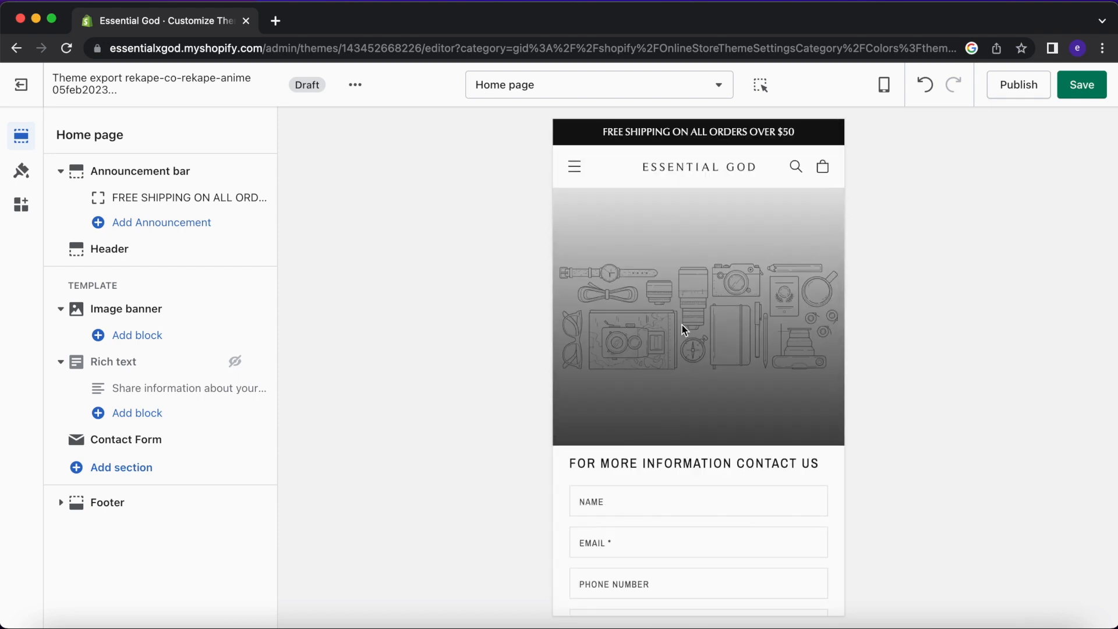
left_click(683, 325)
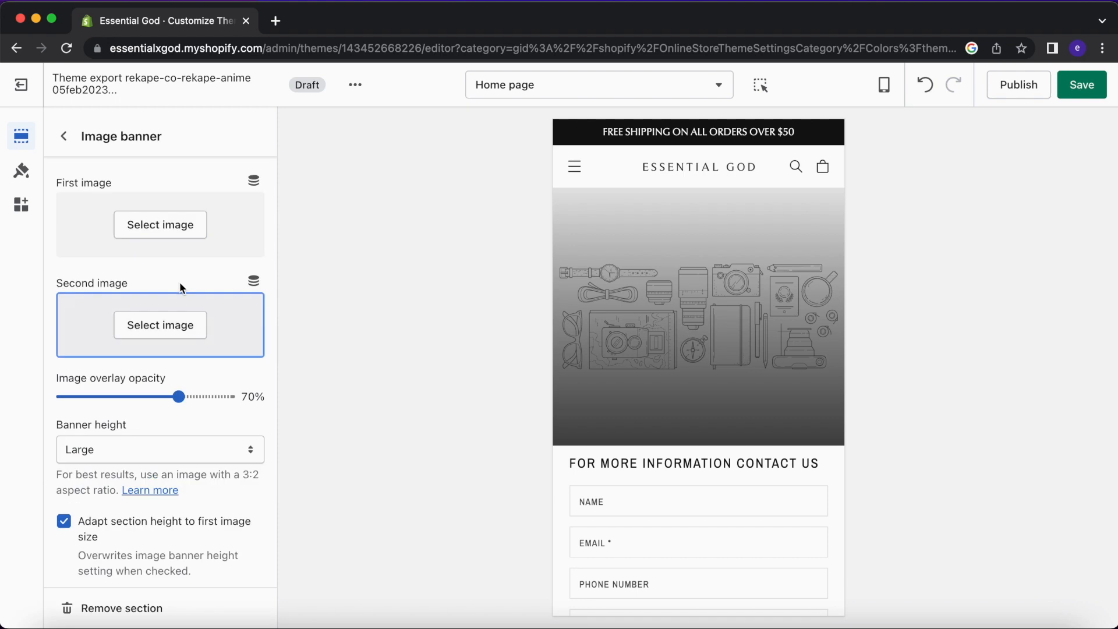
left_click(158, 224)
scroll(211, 410, "down", 4)
scroll(212, 410, "up", 5)
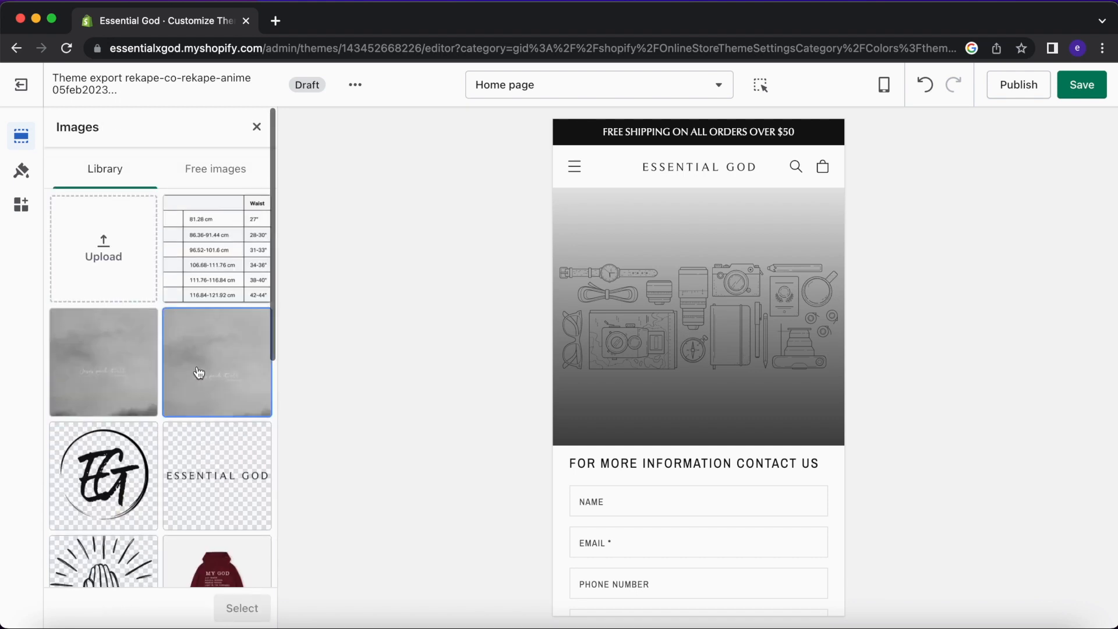
left_click(207, 373)
scroll(699, 384, "down", 2)
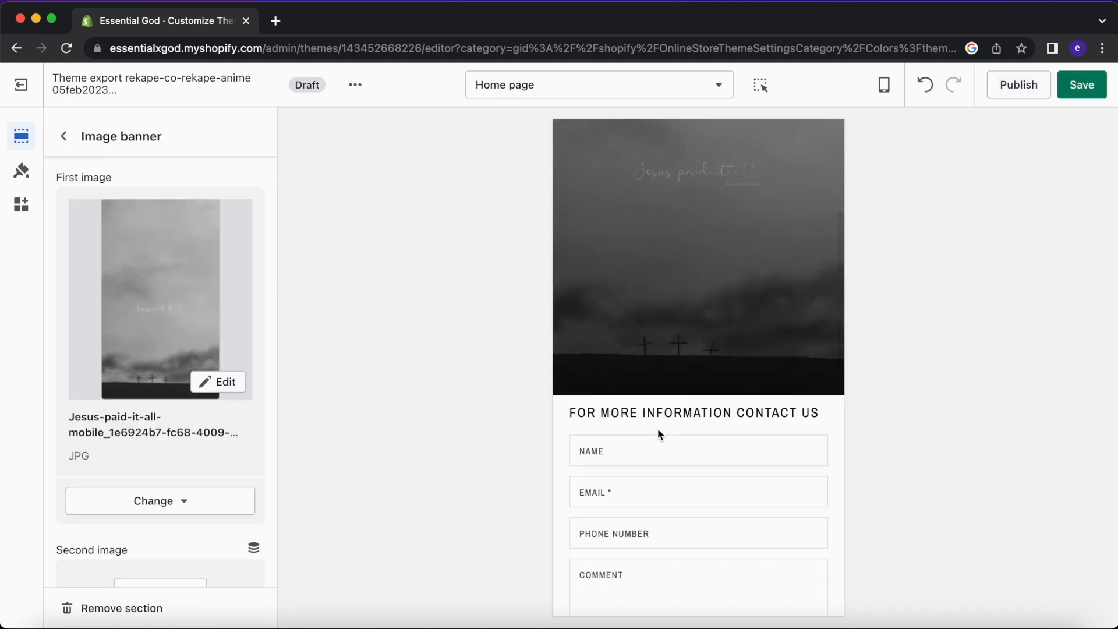
scroll(658, 429, "down", 1)
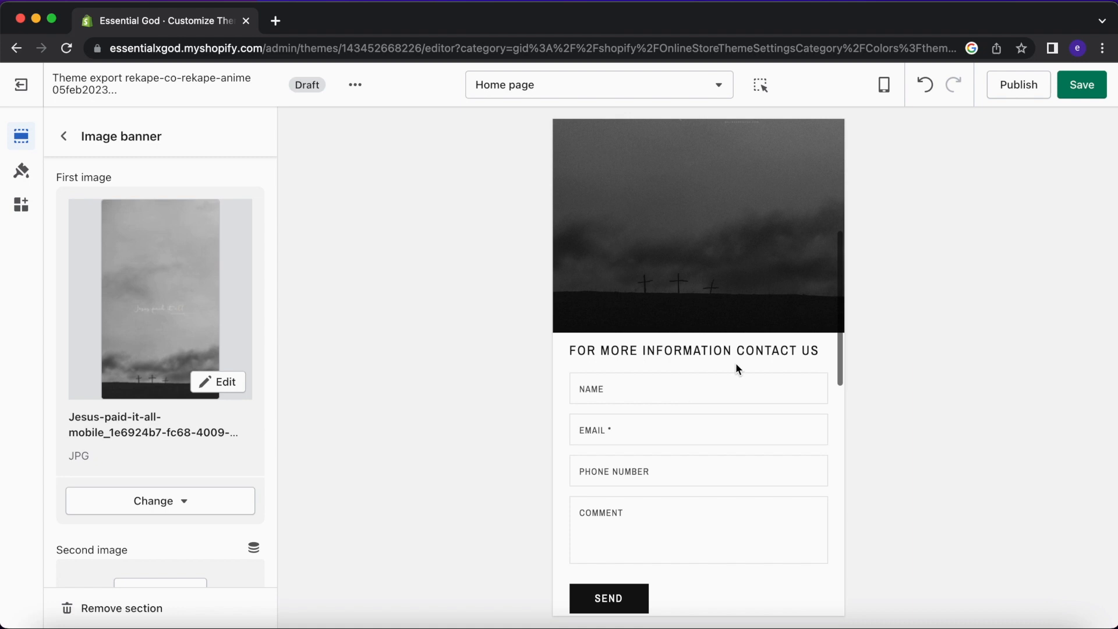
left_click(64, 135)
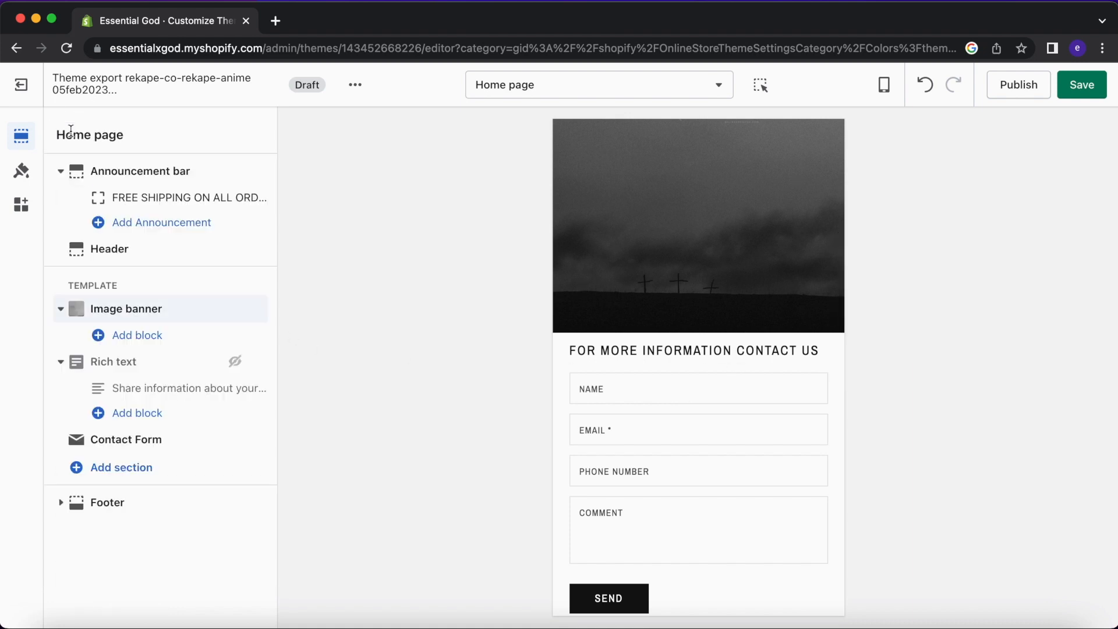
Unhide the Rich text section and keep its Background 2 colour scheme.
left_click(234, 362)
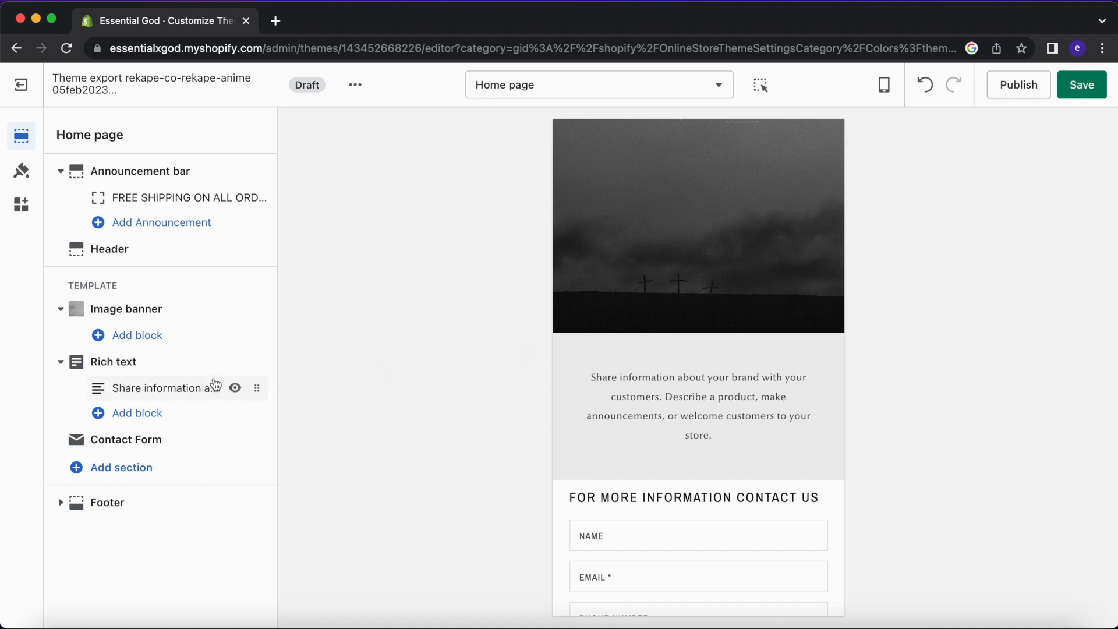
left_click(148, 371)
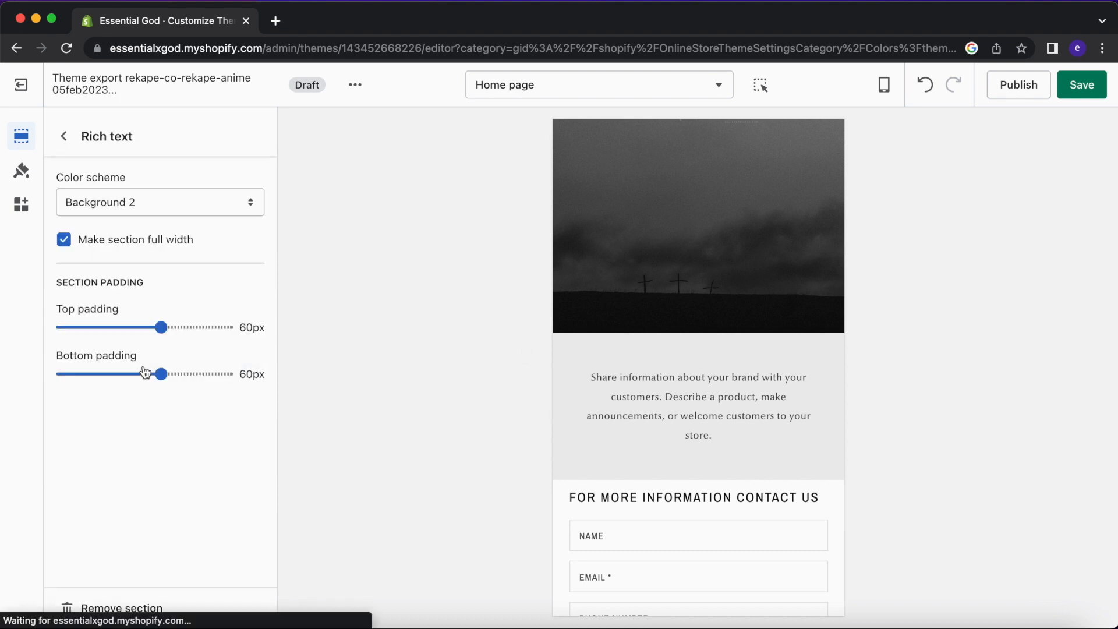
left_click(211, 202)
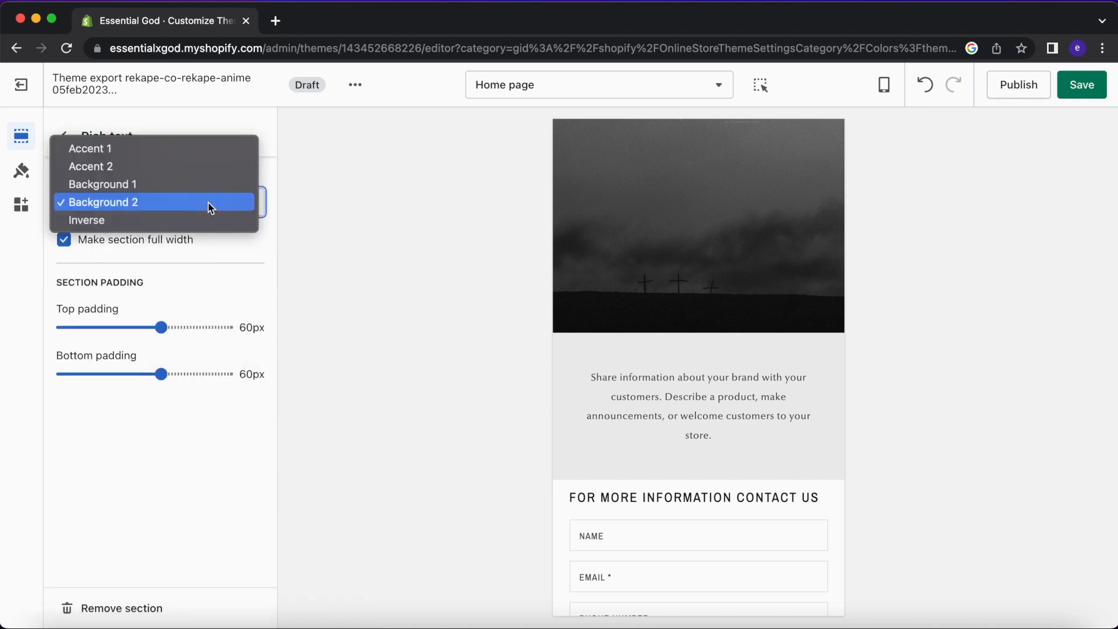
left_click(540, 375)
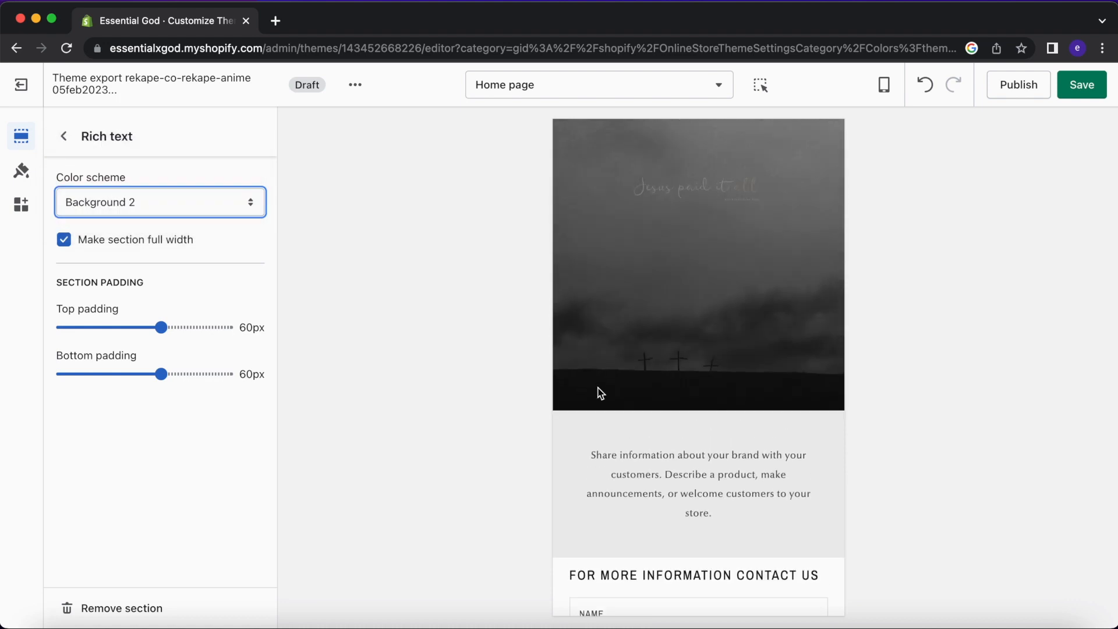
Bring the rich text into view, then start typing the store address in a new tab.
scroll(600, 393, "up", 5)
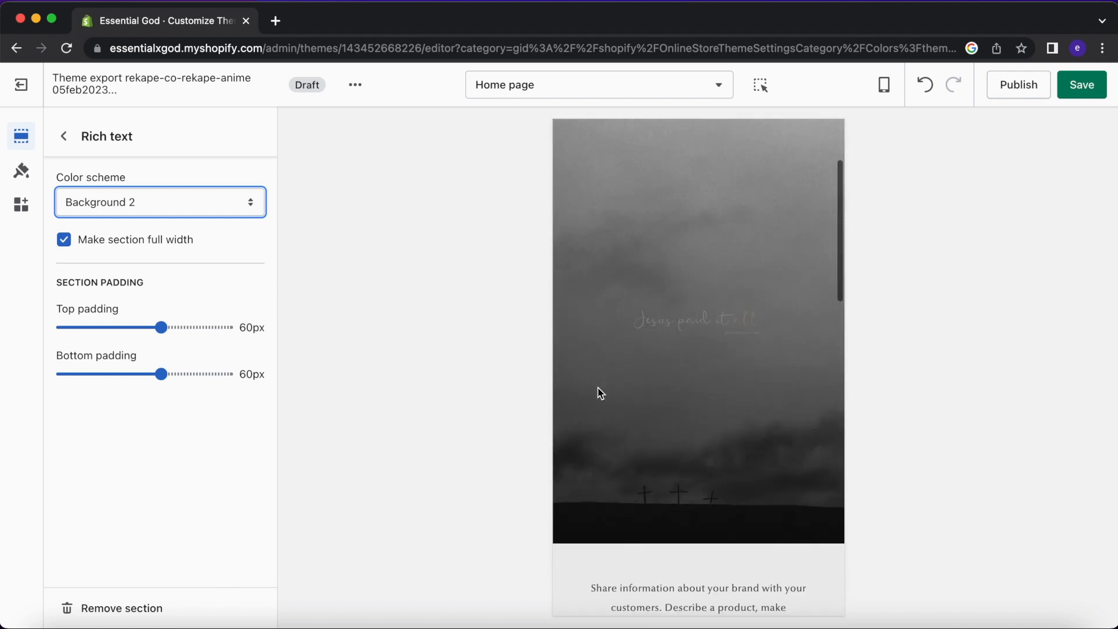
left_click(578, 288)
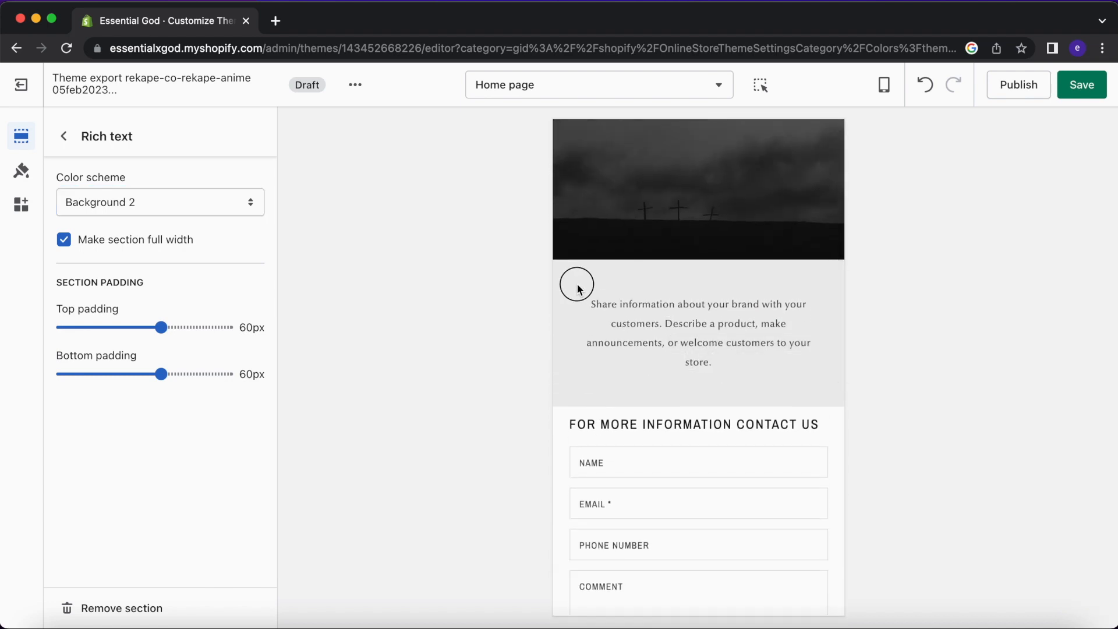
left_click(275, 21)
type("es")
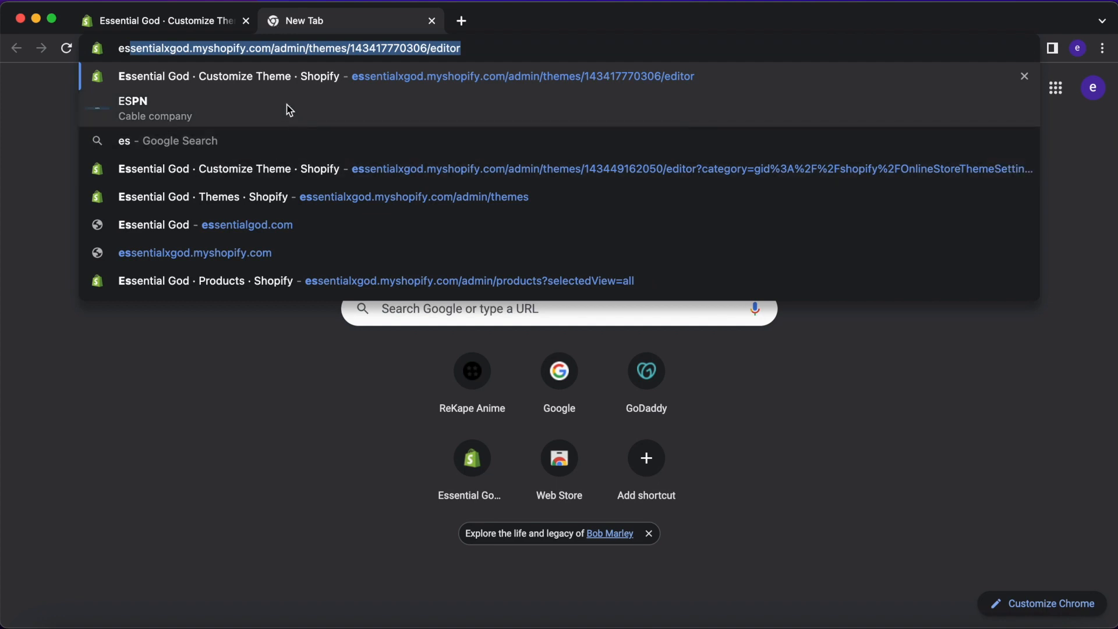
Open the live theme's editor in the second tab, select its rich-text heading, and return to the draft.
left_click(246, 168)
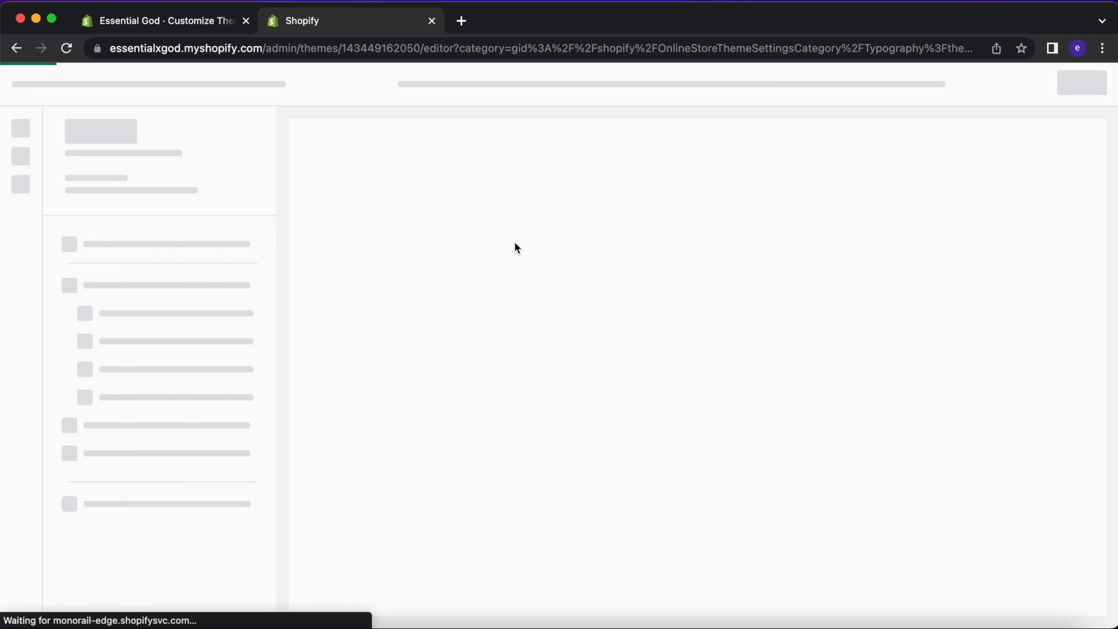
left_click(31, 86)
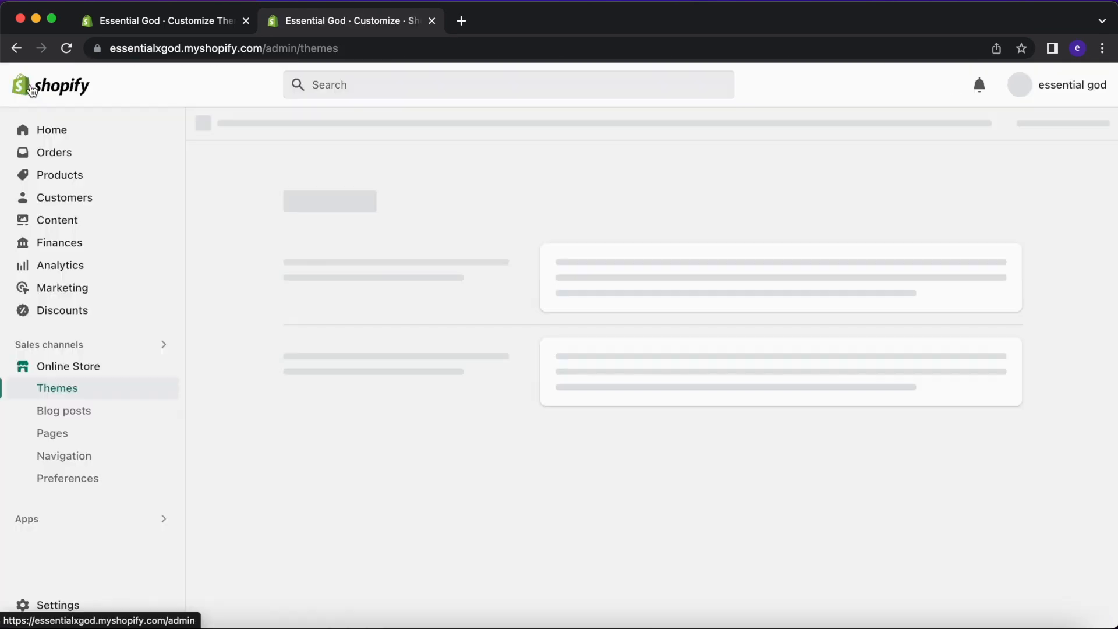
left_click(958, 539)
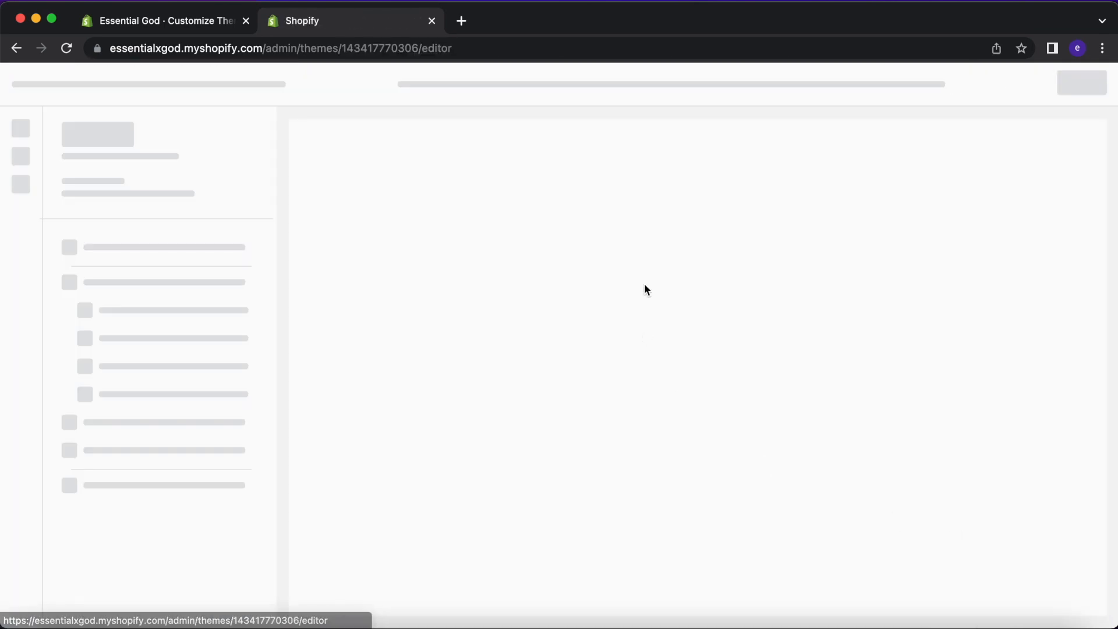
scroll(677, 342, "down", 10)
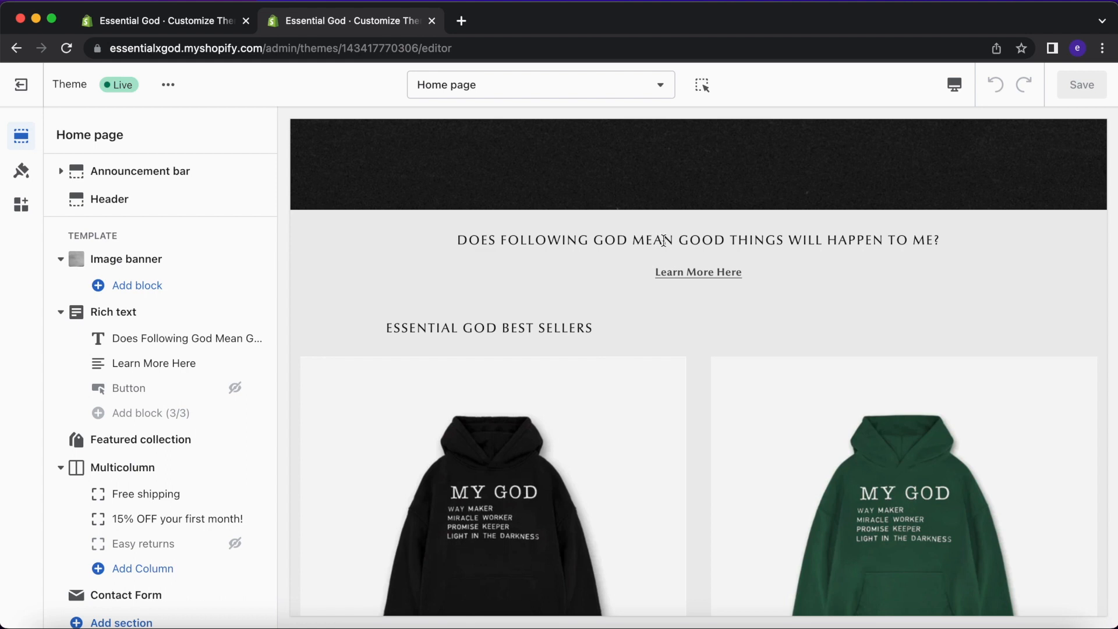
triple_click(779, 238)
key("super+c")
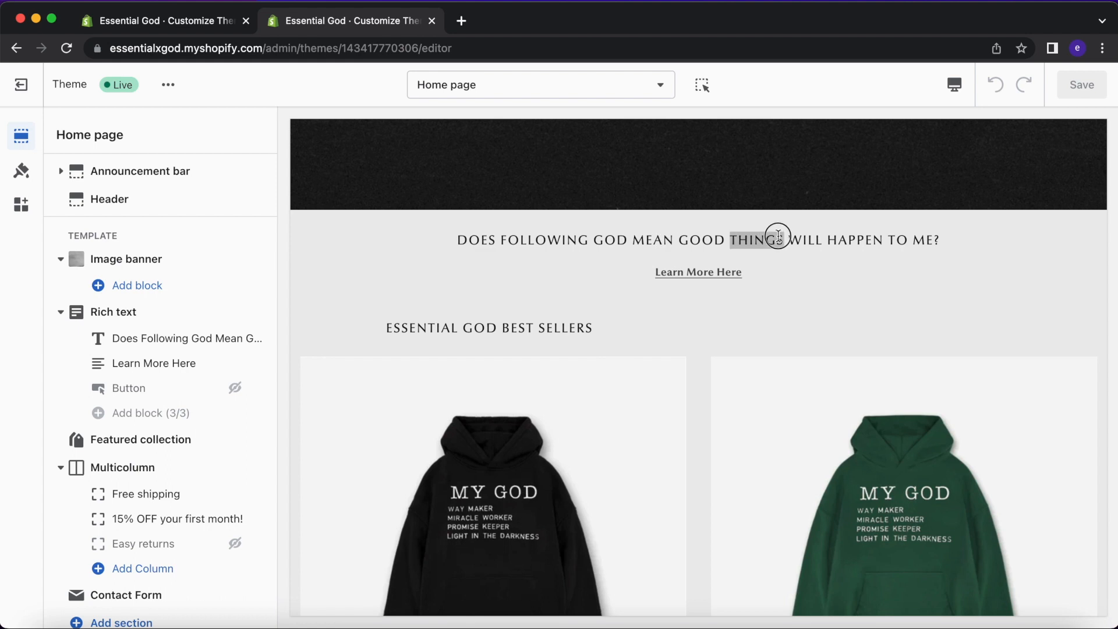
left_click(205, 21)
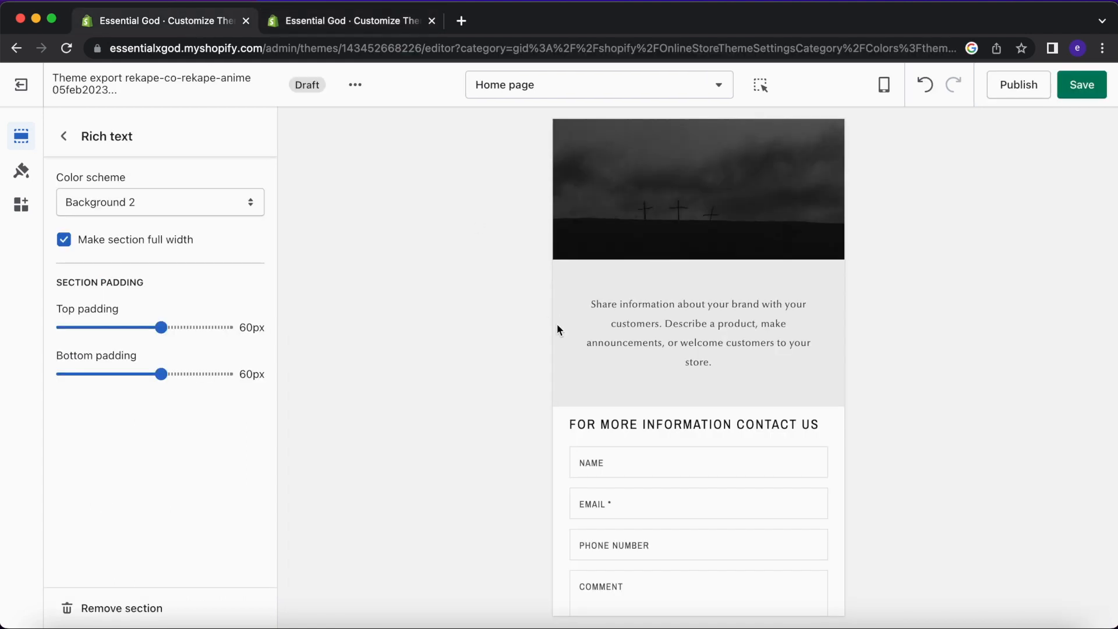
Paste 'DOES FOLLOWING GOD MEAN GOOD THINGS WILL HAPPEN TO ME?' over the Share information description.
left_click(64, 136)
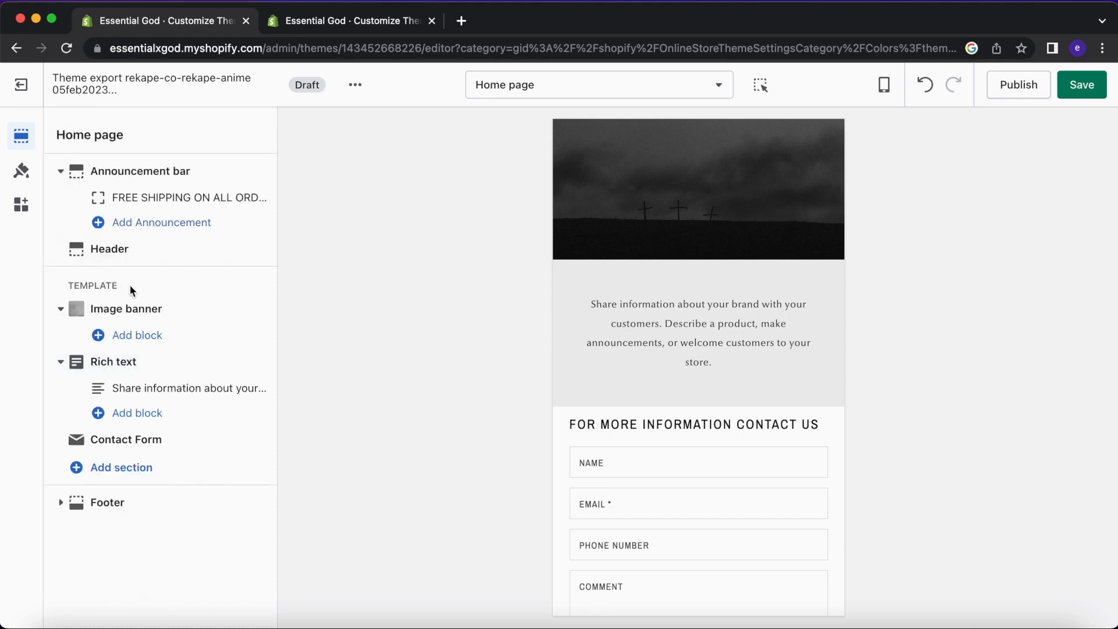
left_click(151, 367)
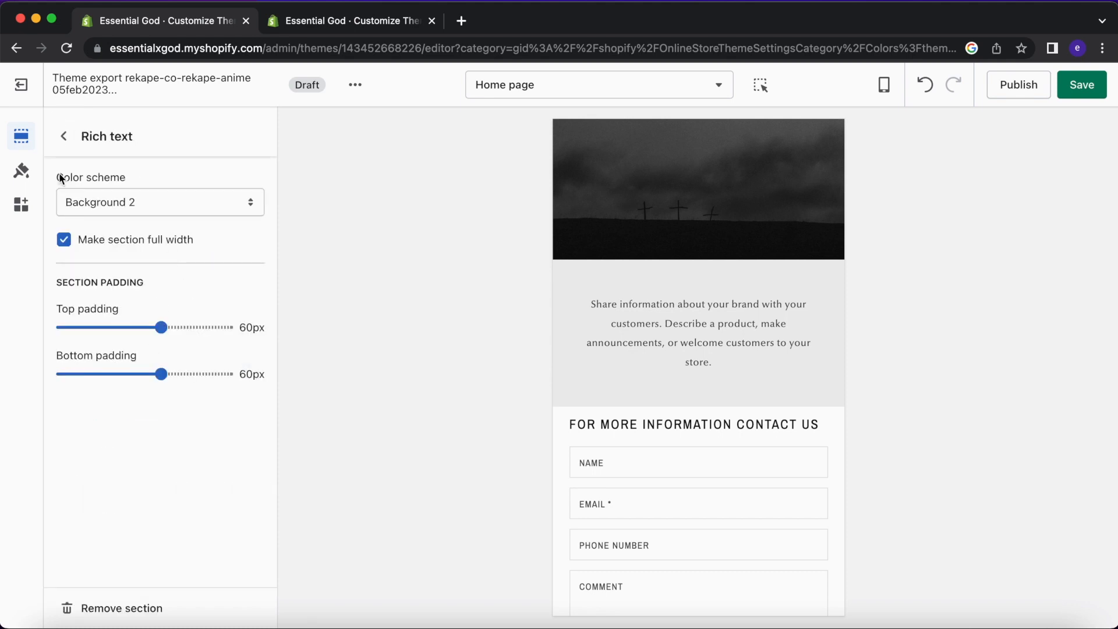
left_click(64, 136)
left_click(202, 398)
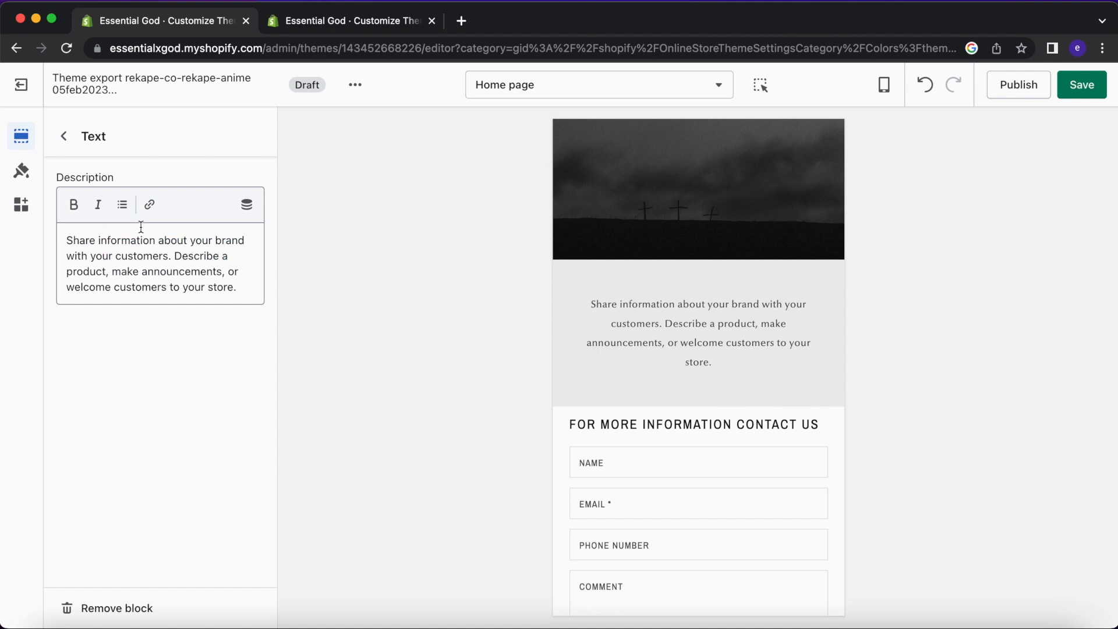
left_click(64, 136)
left_click(149, 364)
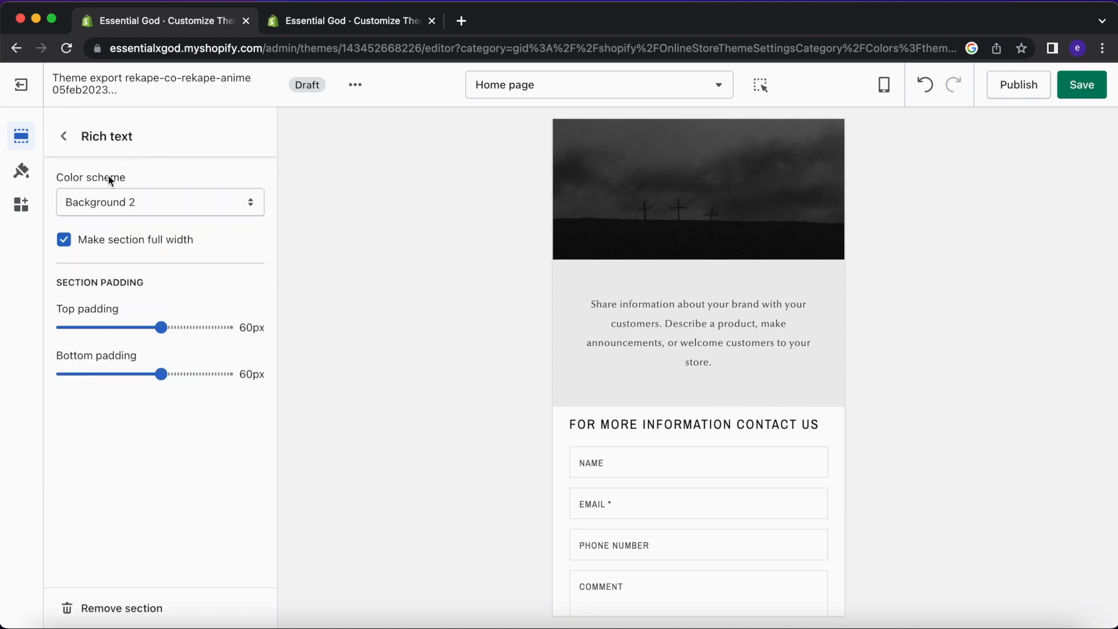
left_click(64, 135)
left_click(155, 387)
left_click(210, 285)
key("super+a")
key("super+v")
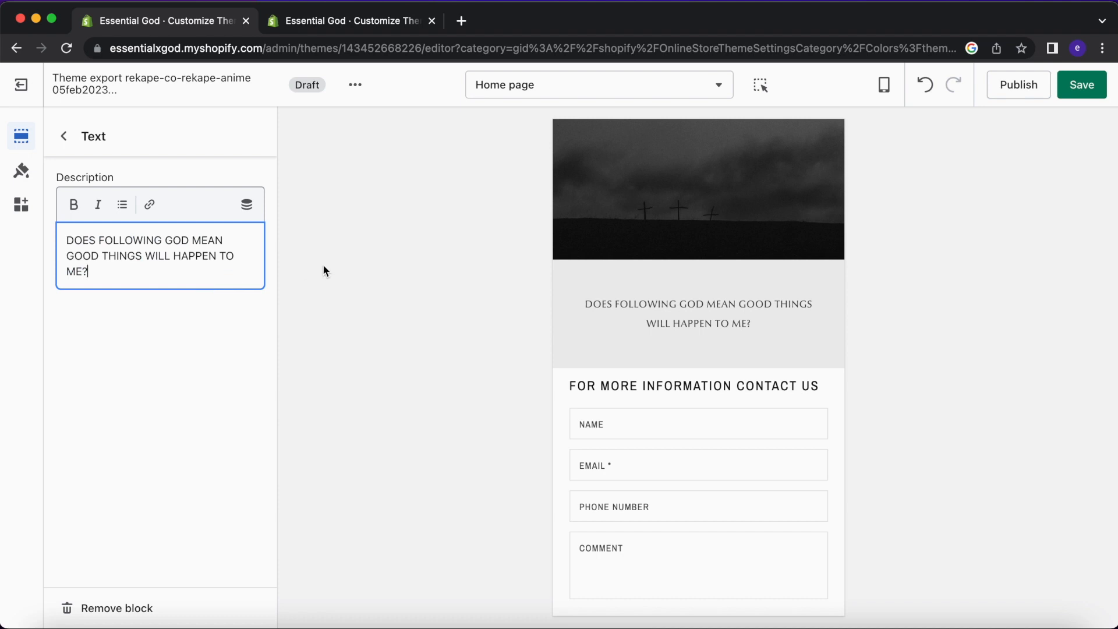
left_click(66, 136)
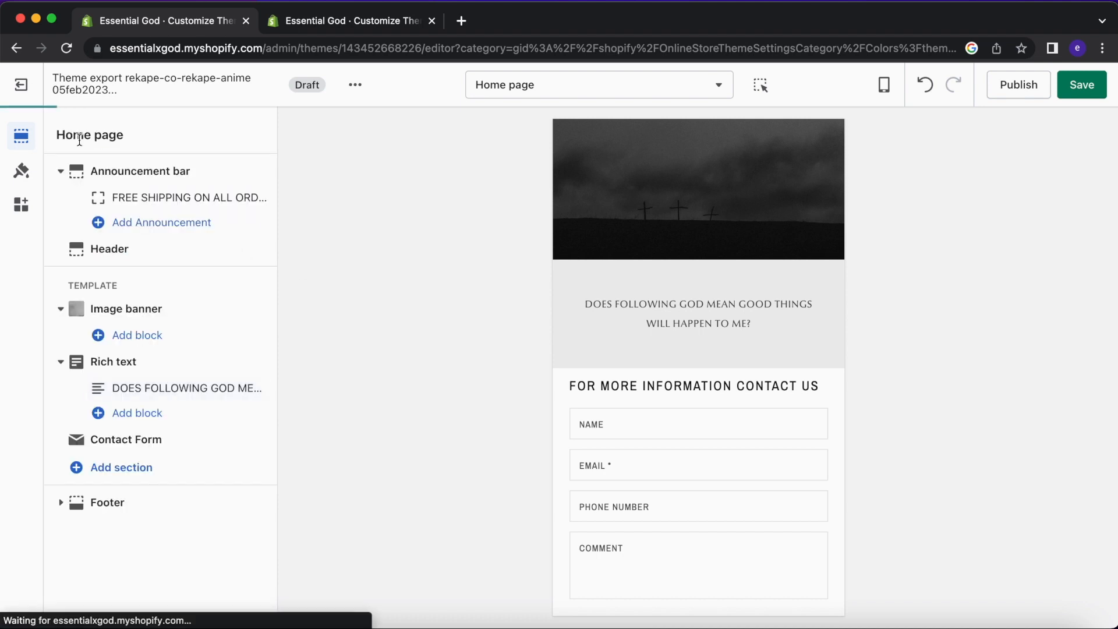
Add a Buttons block to the image banner, then hide and remove it.
left_click(157, 338)
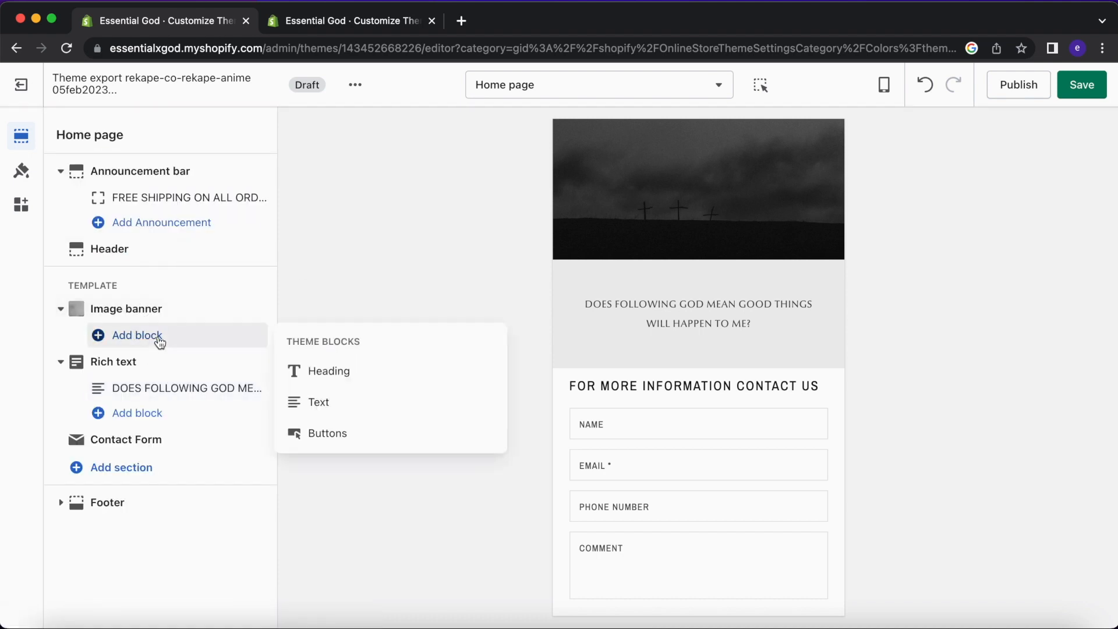
left_click(323, 433)
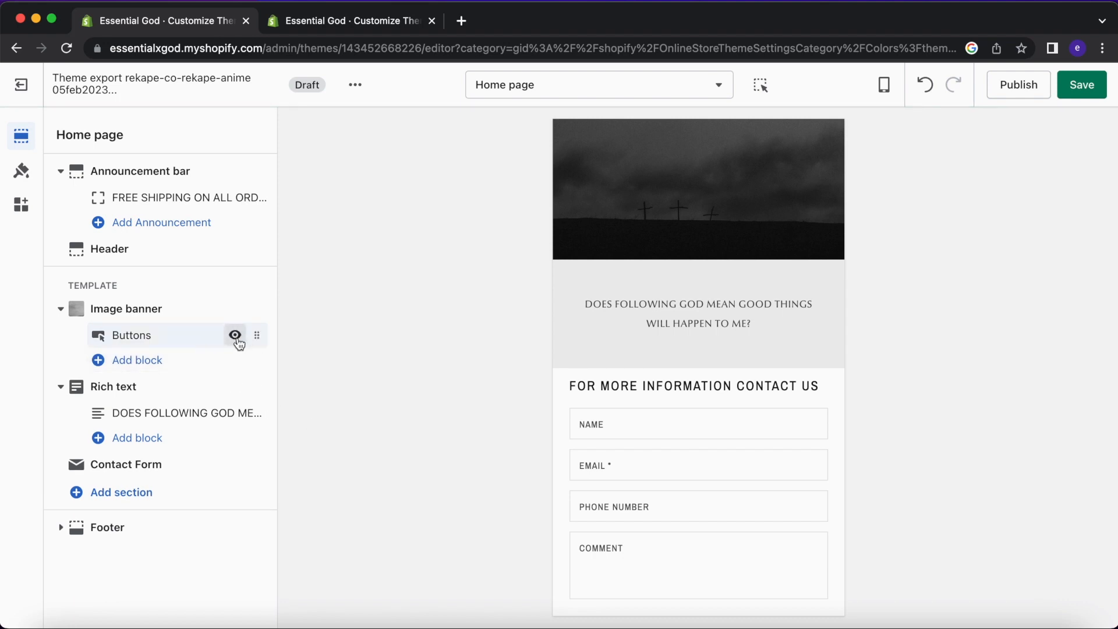
left_click(197, 345)
left_click(169, 194)
left_click(64, 136)
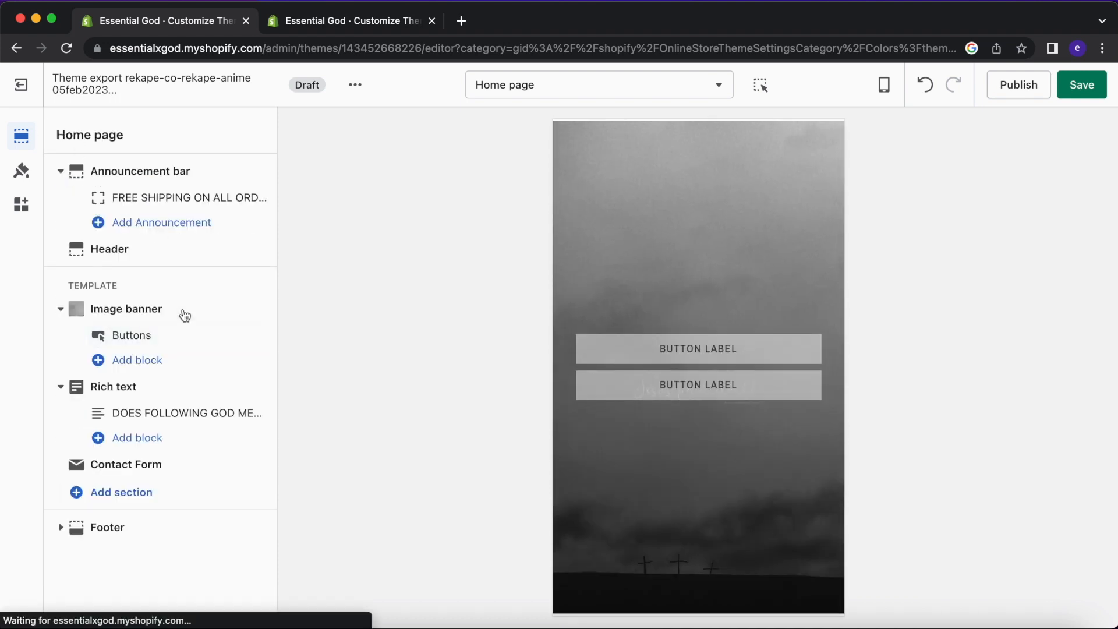
left_click(235, 336)
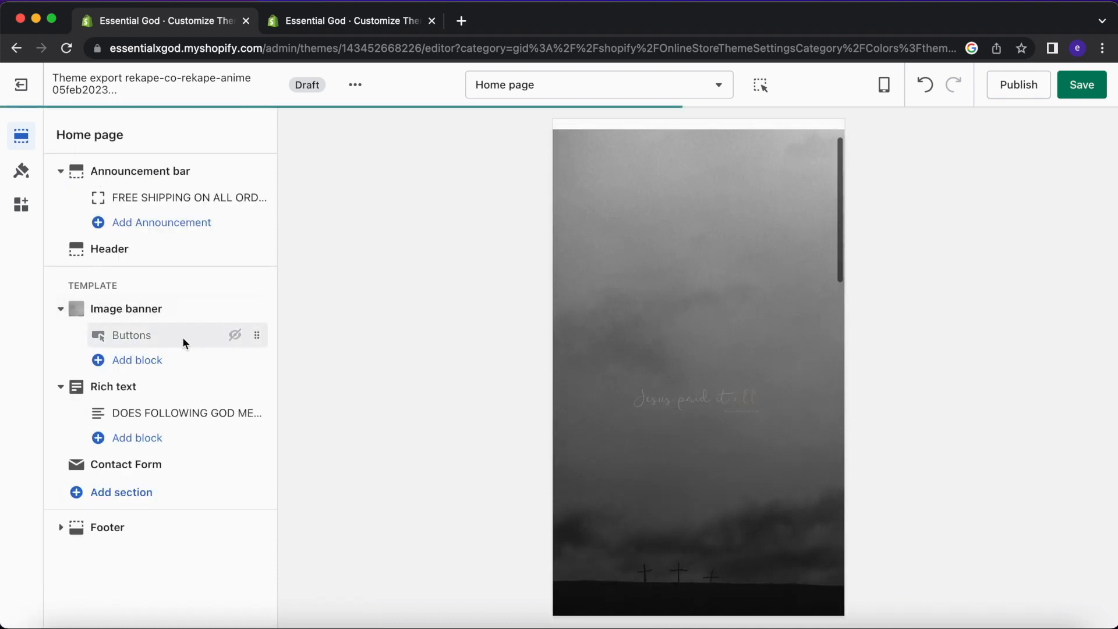
left_click(182, 338)
left_click(117, 608)
Add a Button block to the Rich text section under the question.
scroll(692, 321, "down", 8)
left_click(153, 411)
left_click(341, 489)
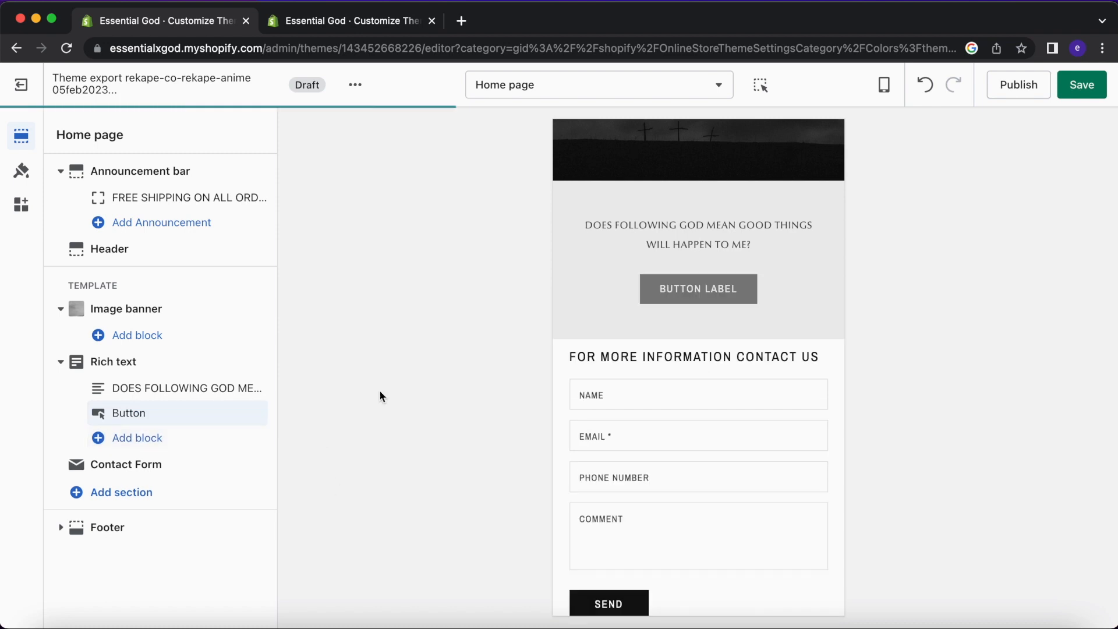
Label the rich text button 'Learn More Here', copied from the live theme.
left_click(168, 422)
left_click(341, 23)
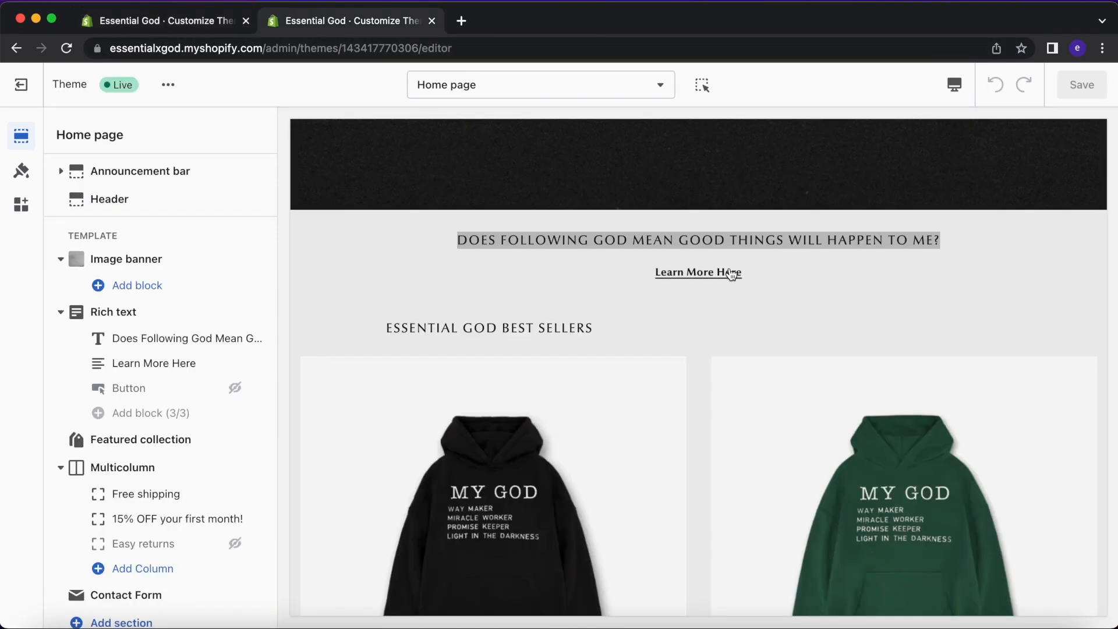
left_click_drag(768, 263, 661, 269)
key("super+c")
left_click(169, 19)
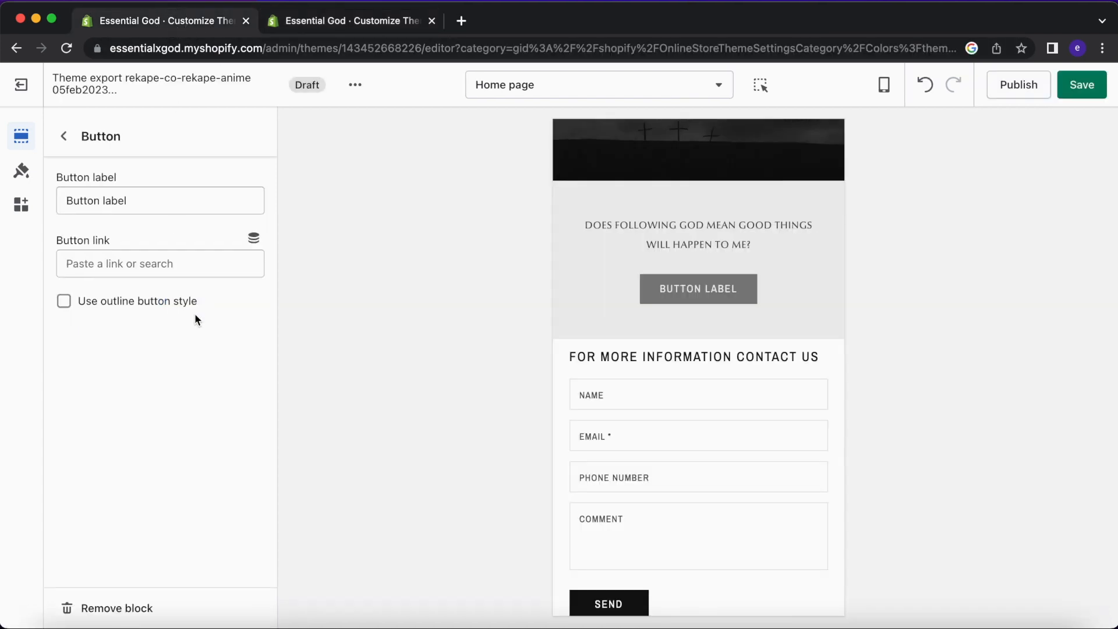
triple_click(161, 199)
key("super+v")
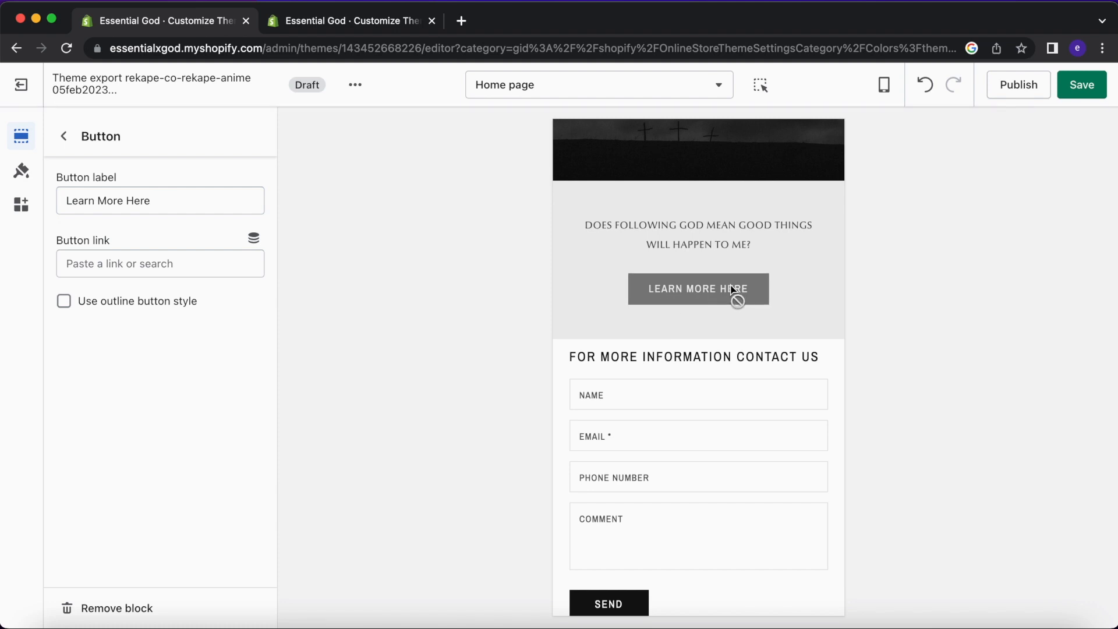
Link the button to Products > All products.
left_click(152, 263)
left_click(160, 327)
left_click(186, 330)
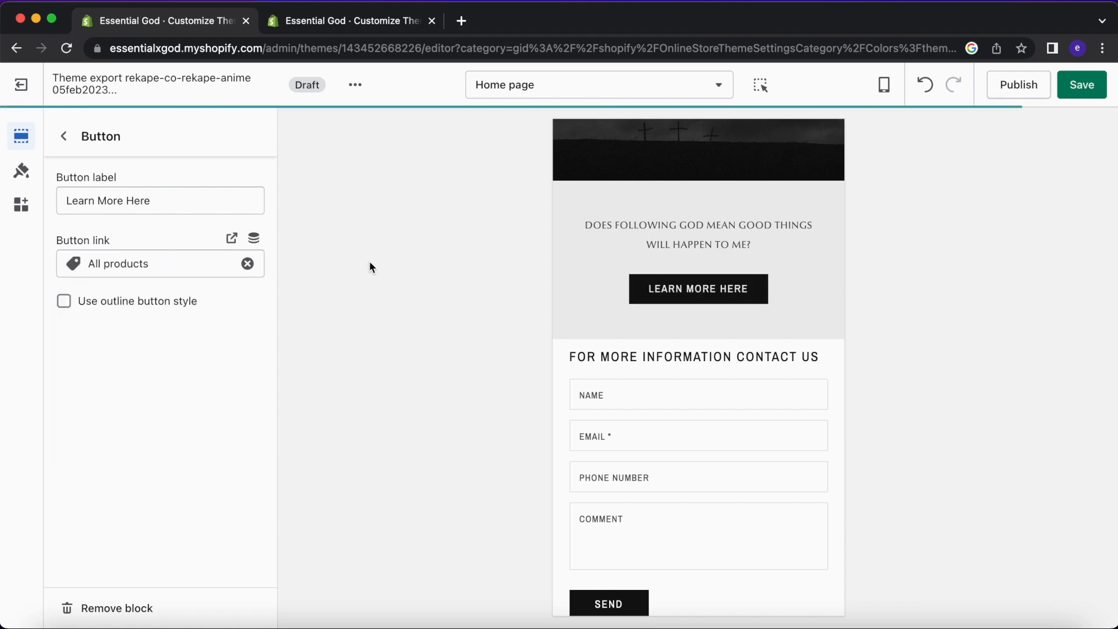
scroll(672, 239, "up", 2)
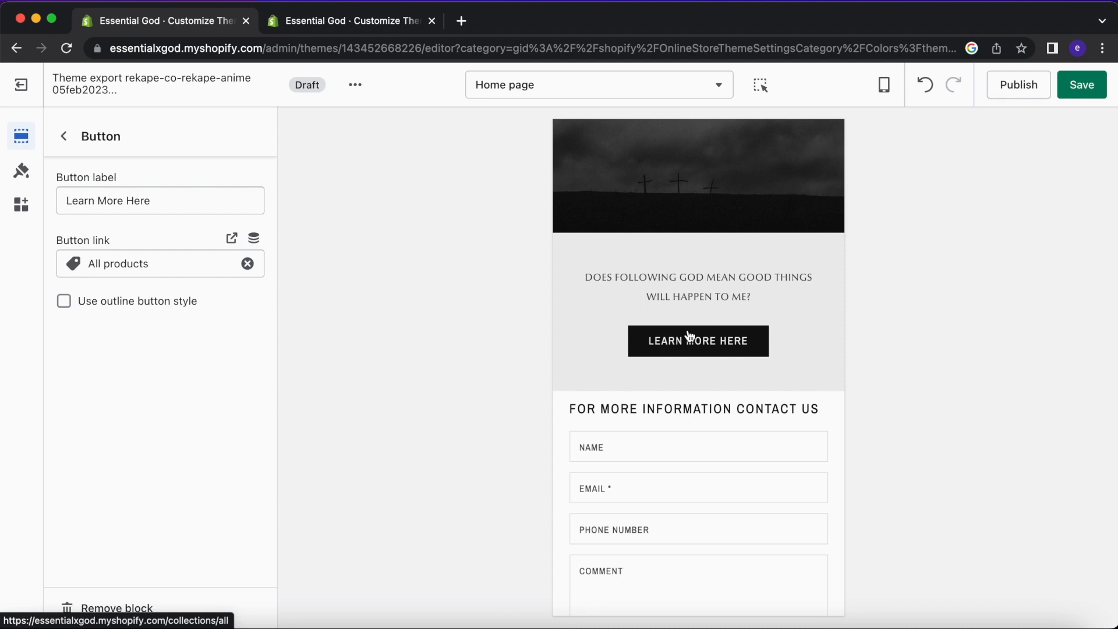
scroll(689, 335, "up", 8)
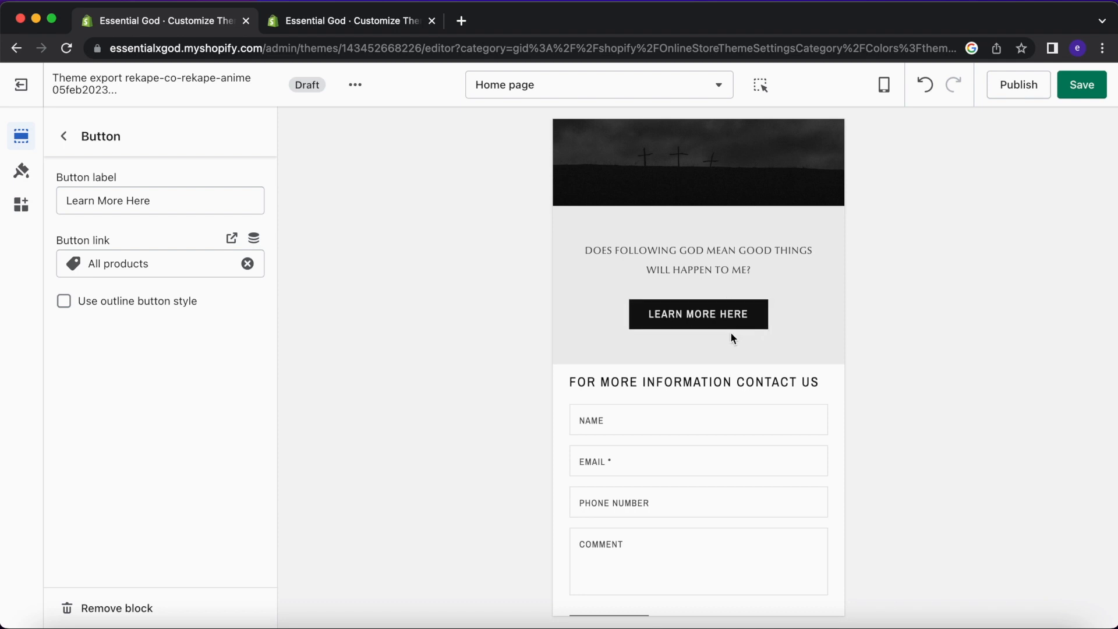
scroll(658, 326, "up", 3)
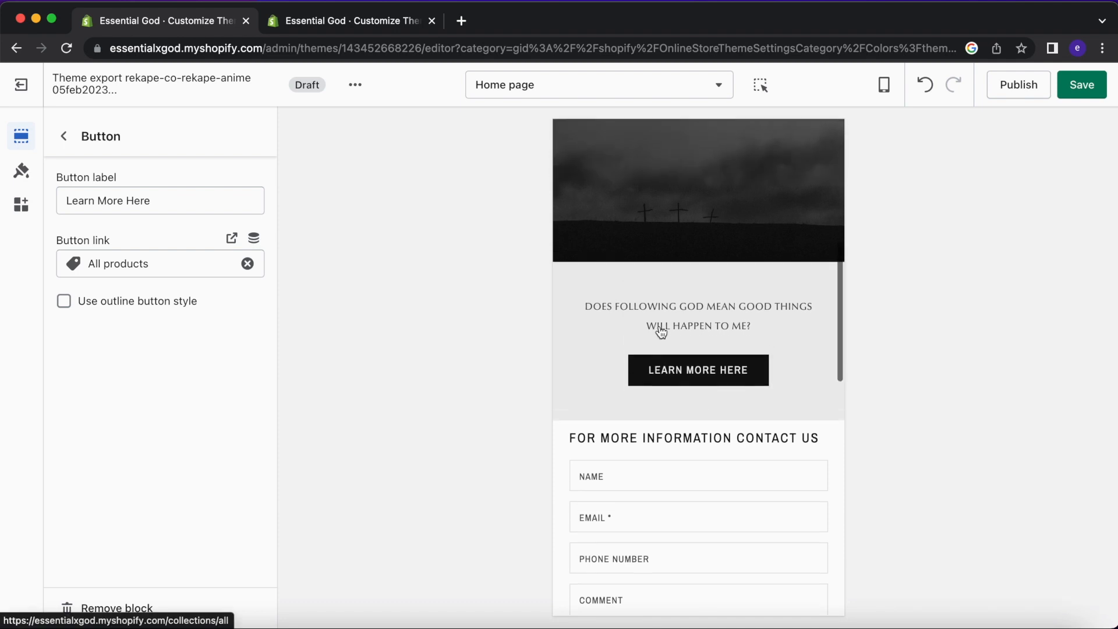
scroll(659, 327, "down", 3)
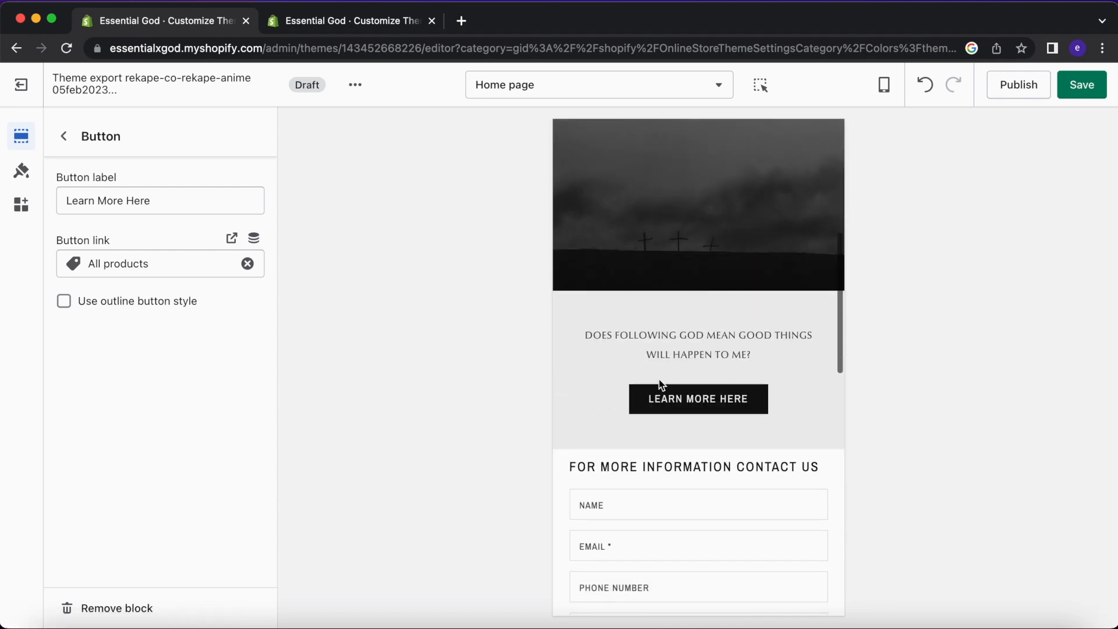
left_click(256, 266)
Preview the home page at desktop width.
left_click(883, 88)
left_click(884, 86)
left_click(918, 158)
scroll(641, 440, "down", 15)
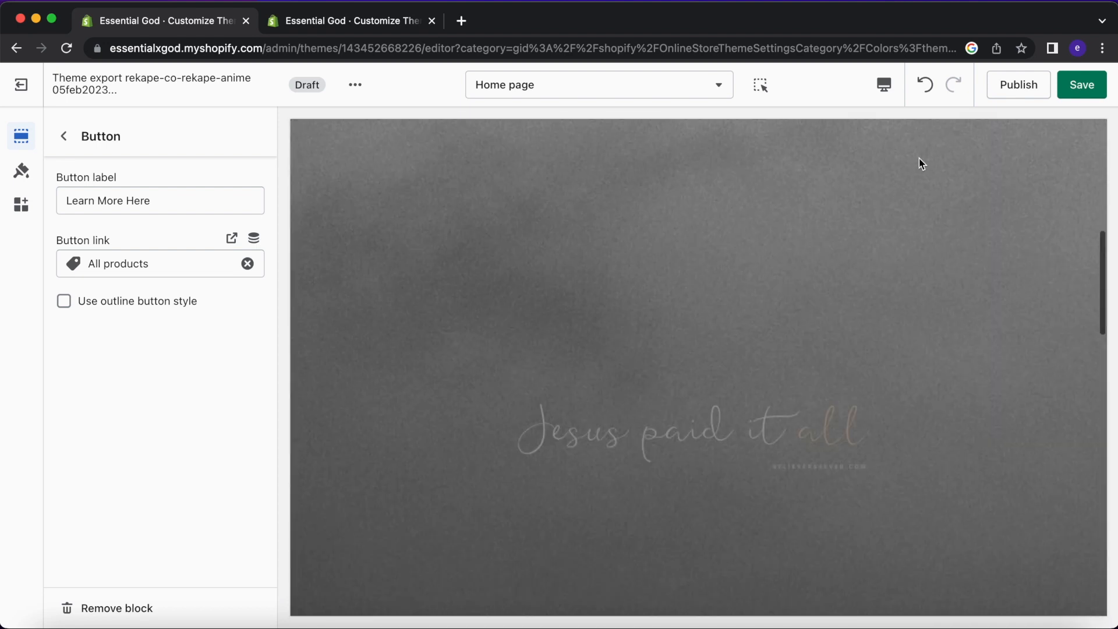
left_click(883, 84)
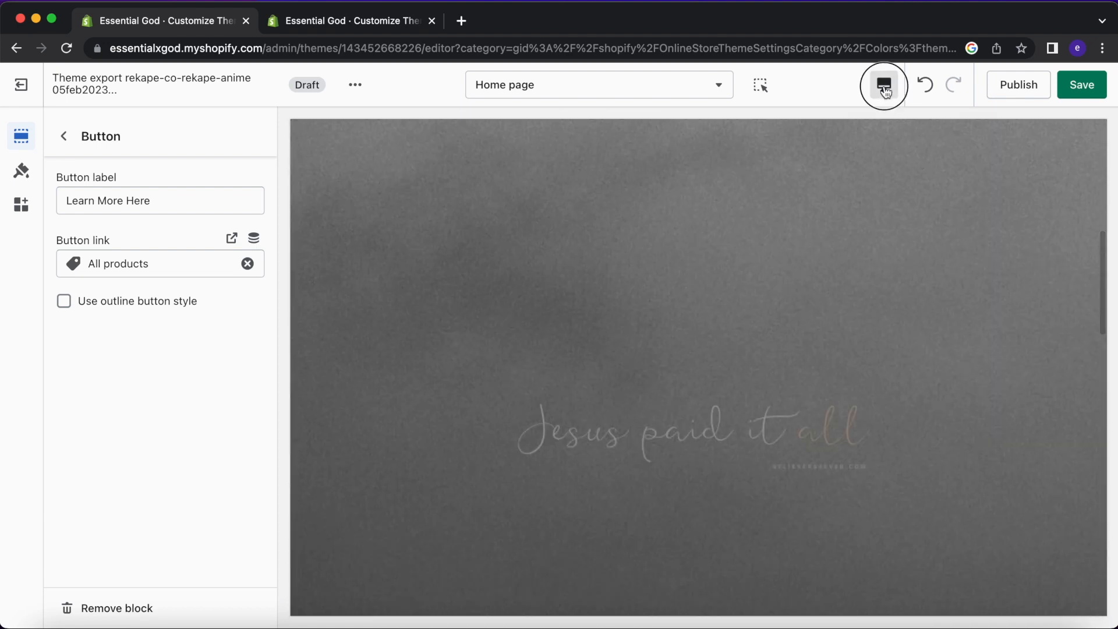
Switch the preview to mobile width and review the home page.
left_click(921, 127)
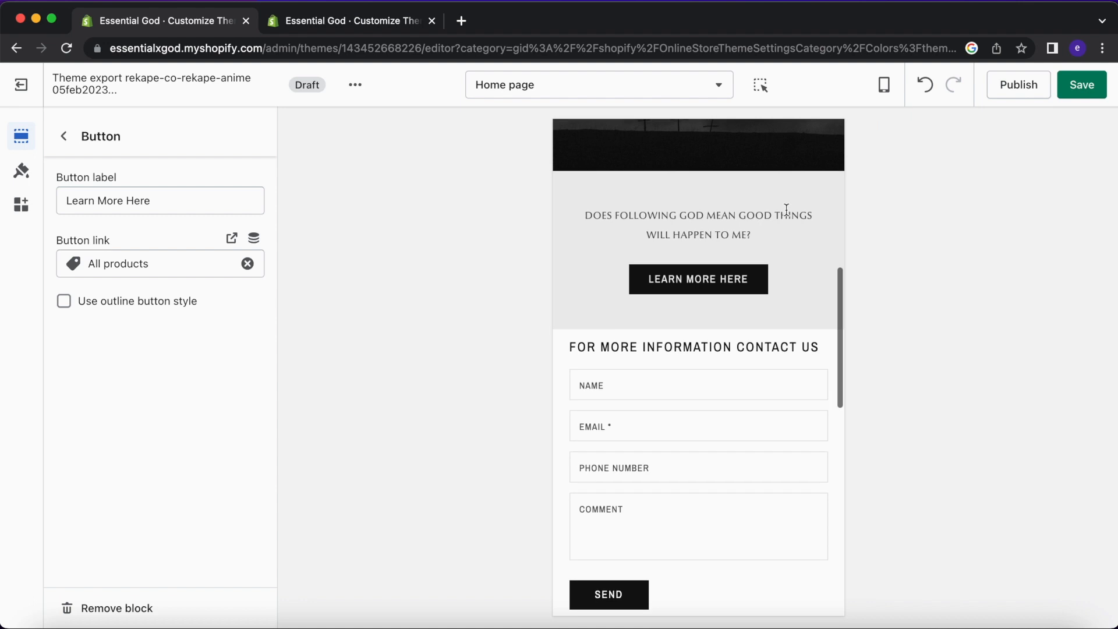
scroll(786, 209, "up", 3)
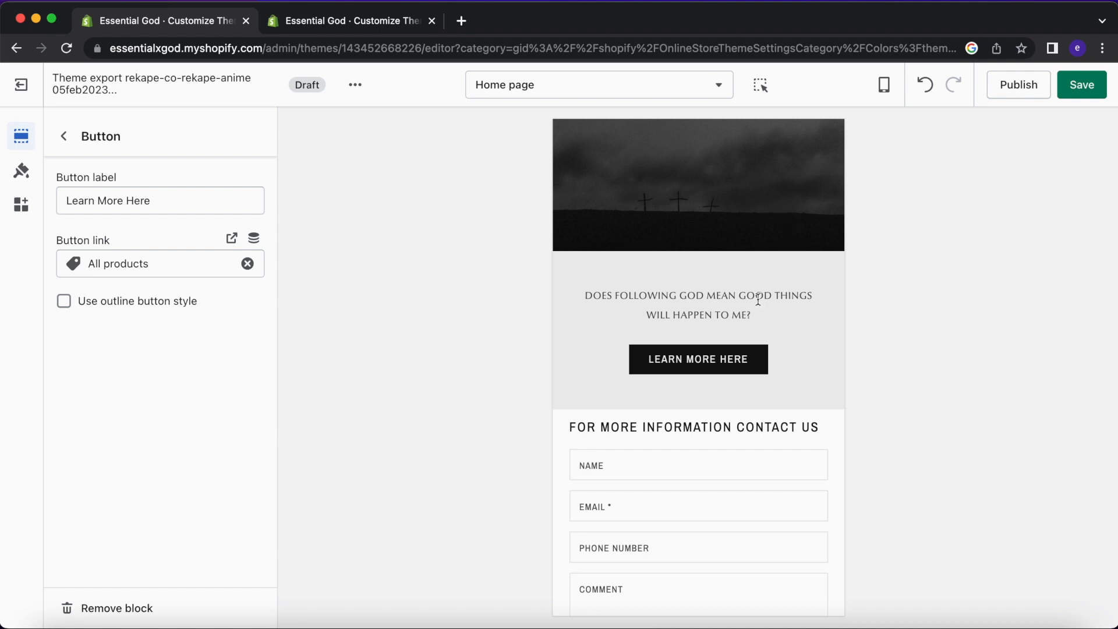
left_click(883, 92)
left_click(918, 125)
scroll(795, 353, "up", 15)
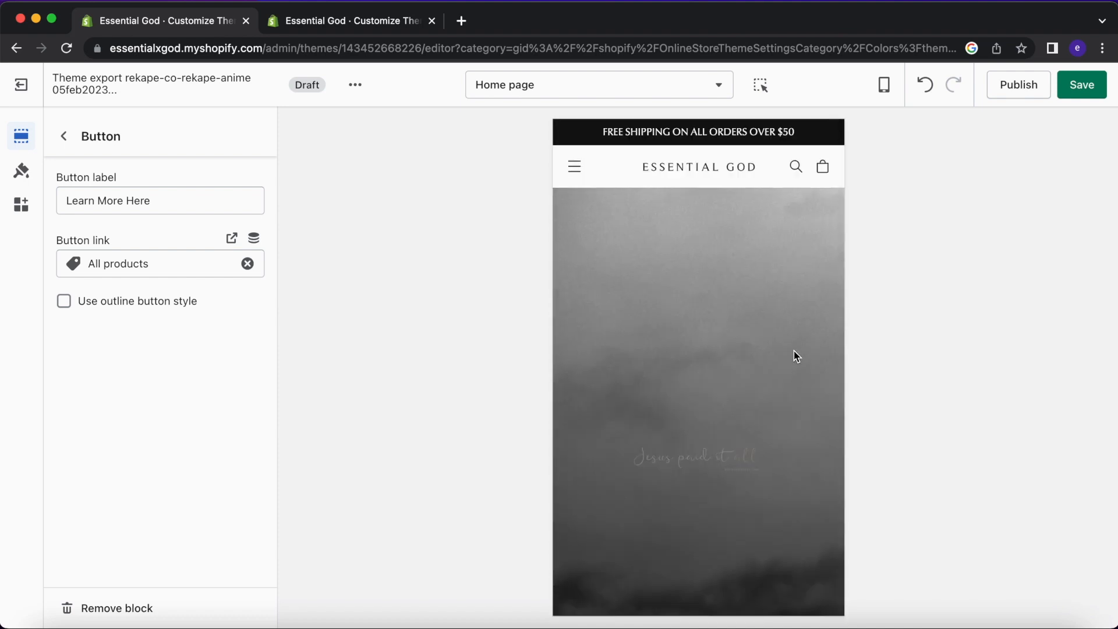
scroll(773, 448, "down", 15)
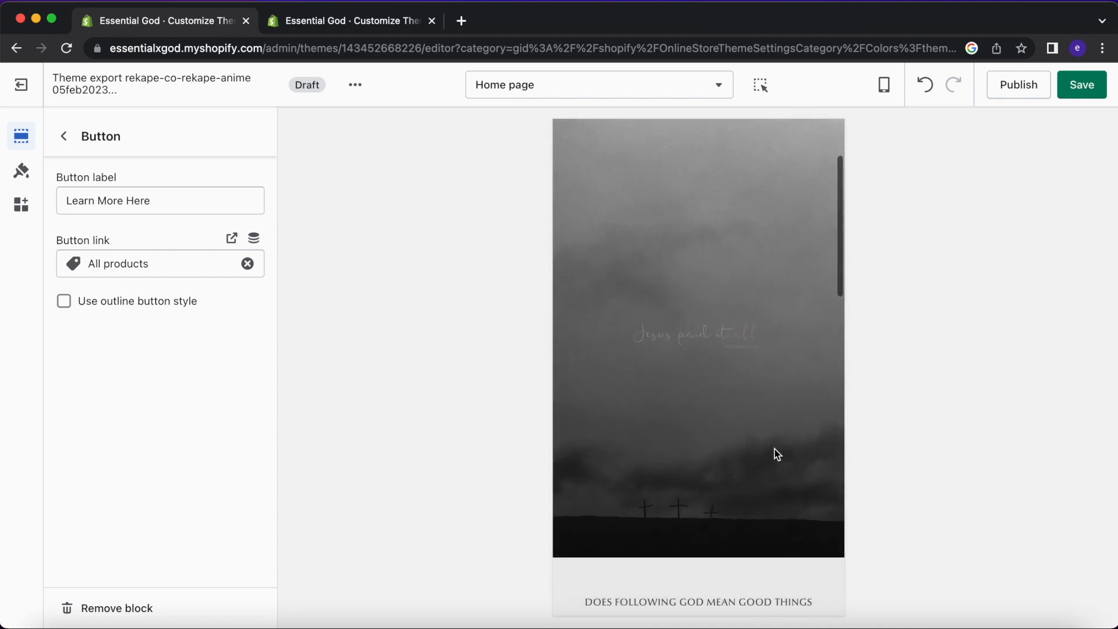
scroll(774, 450, "down", 2)
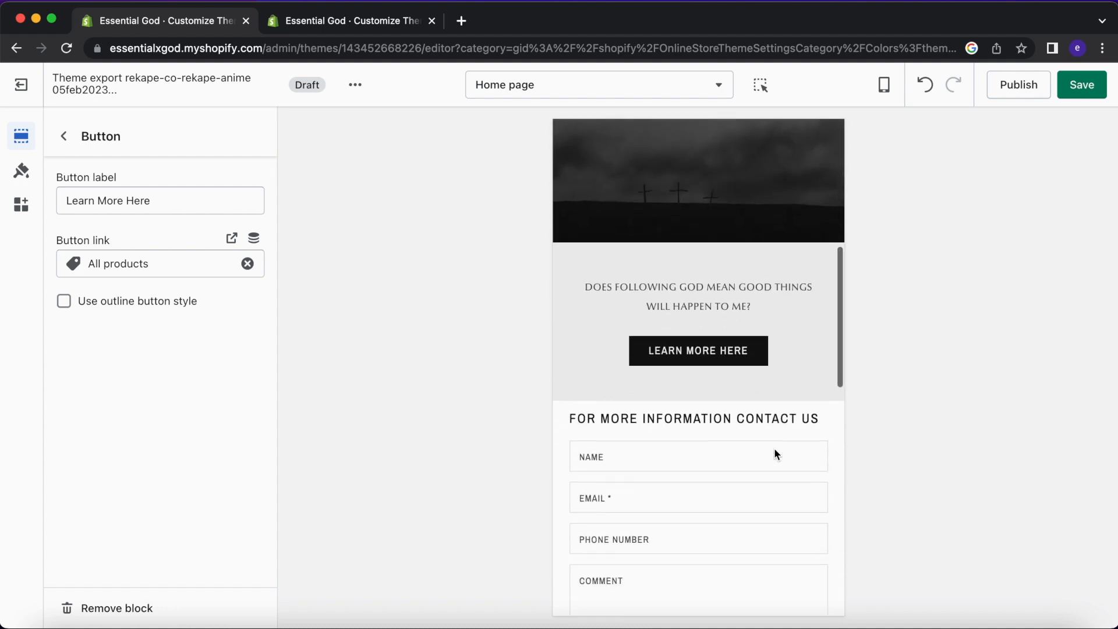
Give the Learn More Here button the outline button style.
left_click(884, 88)
left_click(879, 222)
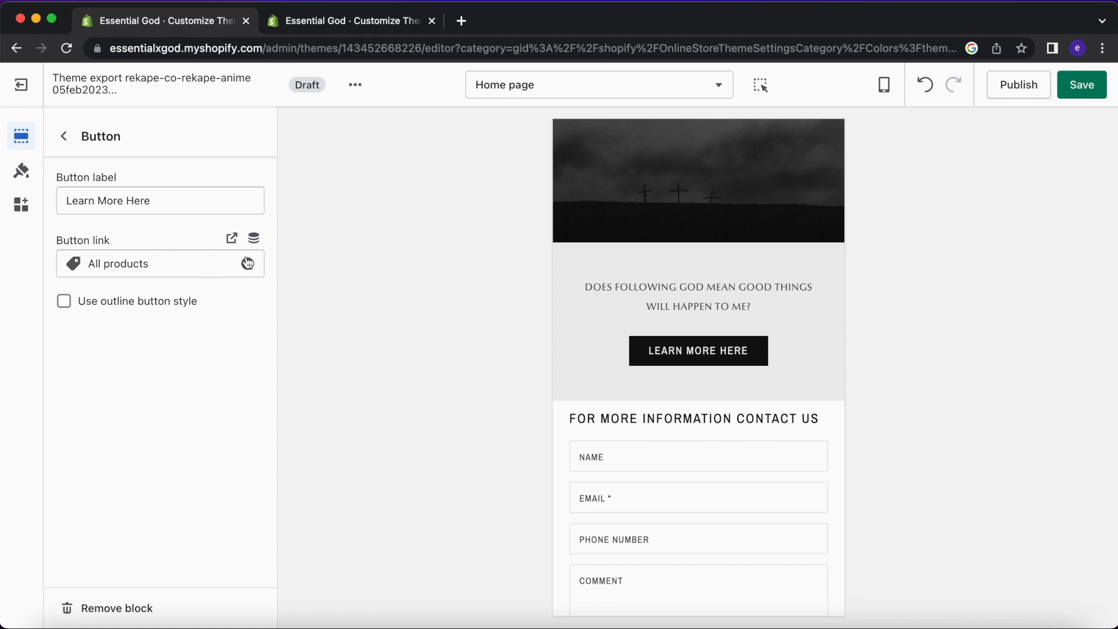
left_click(168, 307)
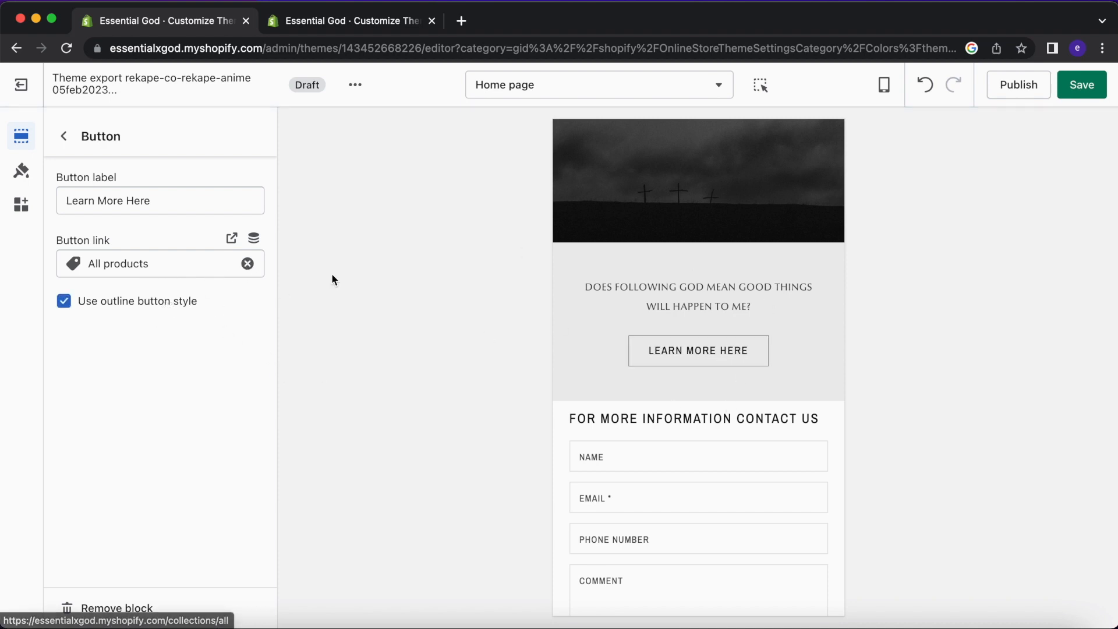
left_click(64, 136)
Reduce the Rich text section's top and bottom padding to 8px.
left_click(152, 358)
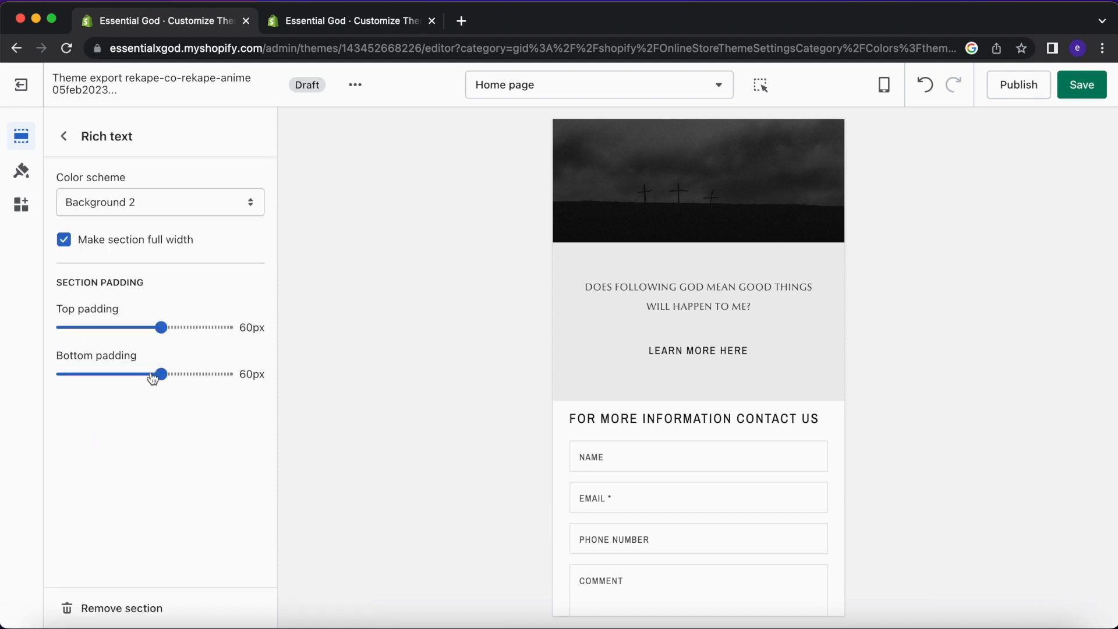
left_click_drag(162, 374, 58, 375)
left_click_drag(161, 328, 76, 327)
left_click_drag(87, 373, 76, 373)
left_click(66, 137)
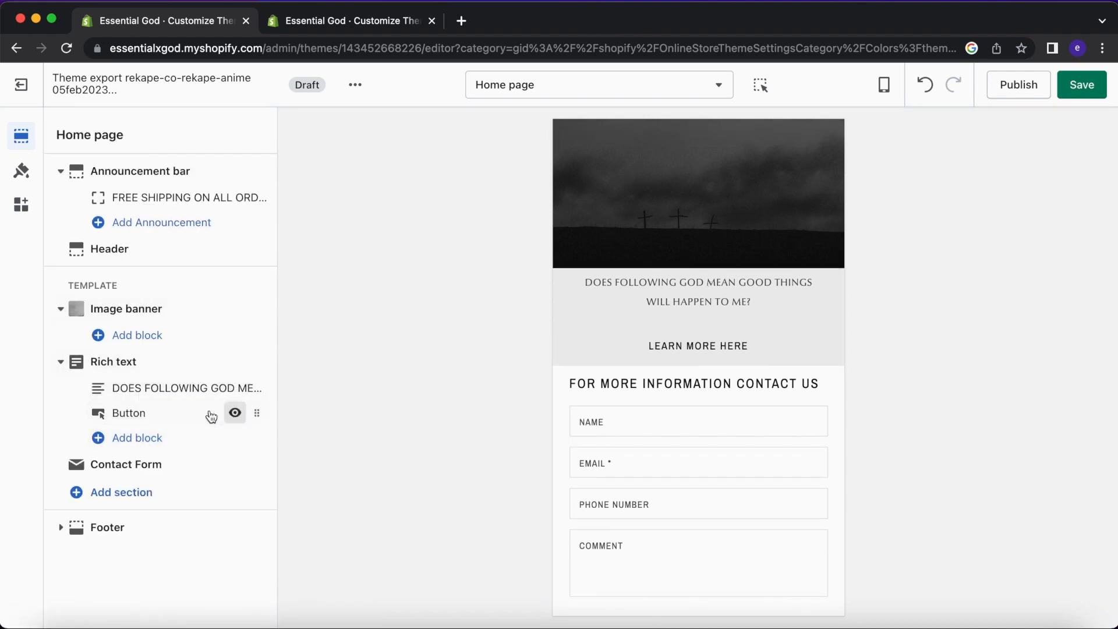
Hide the Button block and add a Small-size Heading block to Rich text.
left_click(236, 414)
left_click(200, 438)
left_click(332, 475)
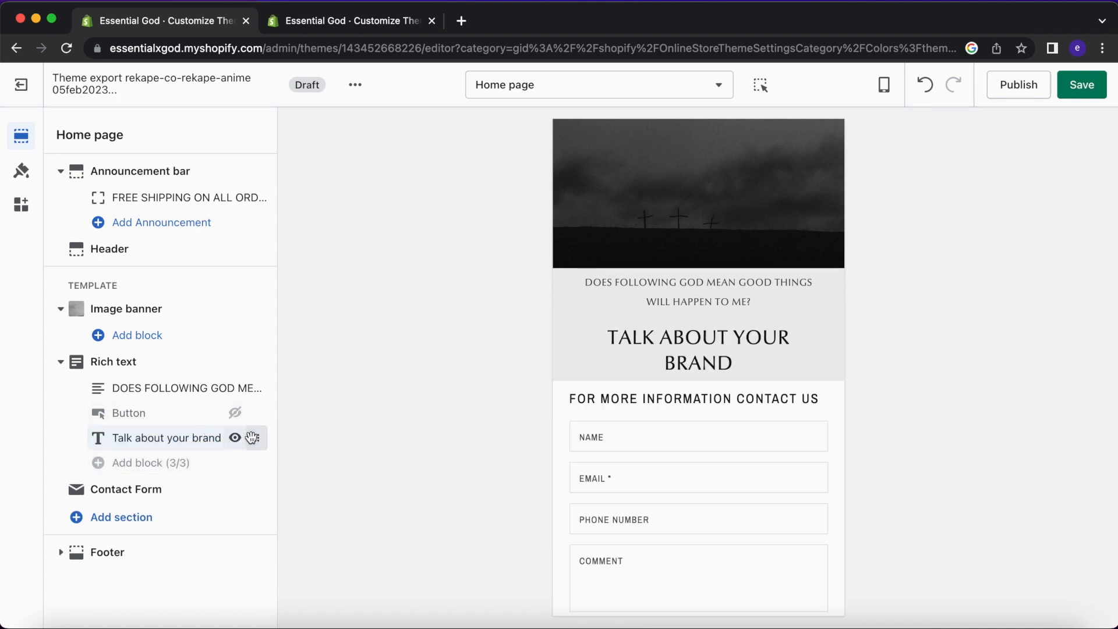
left_click(202, 439)
triple_click(189, 208)
key("super+v")
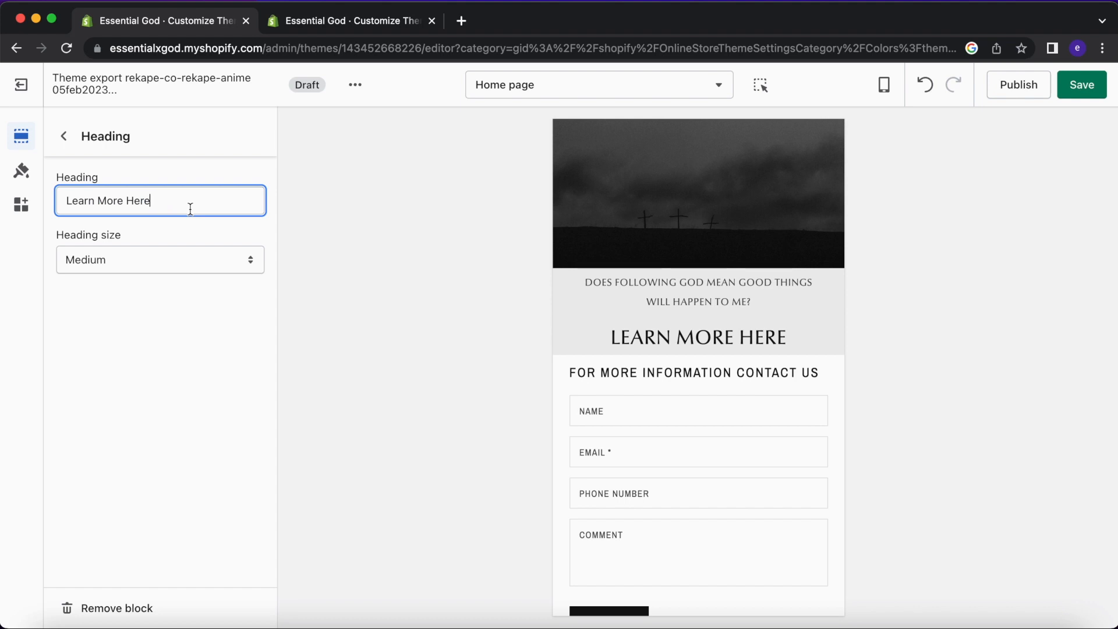
left_click(150, 260)
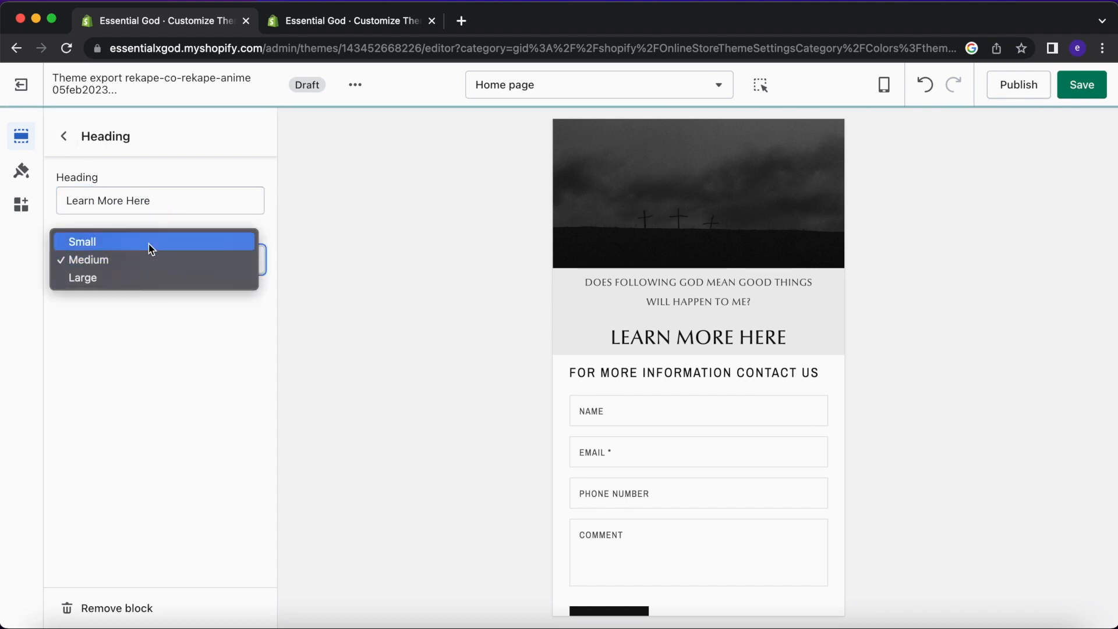
left_click(150, 244)
Move the new heading above the description and select the description's question text.
left_click(64, 136)
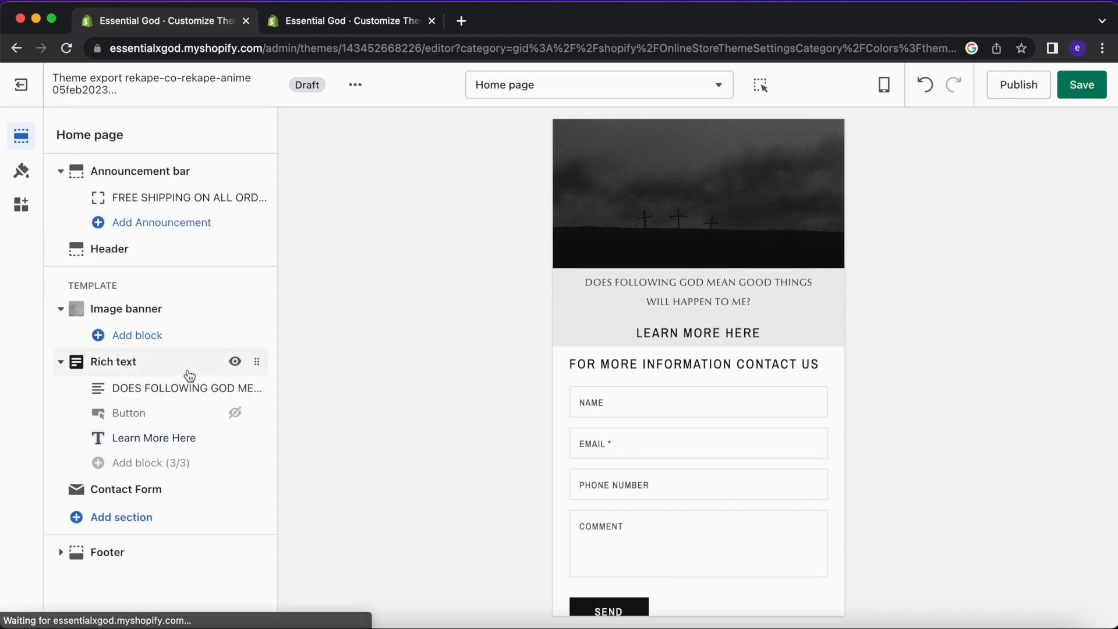
left_click_drag(257, 438, 246, 382)
left_click(190, 410)
left_click(196, 284)
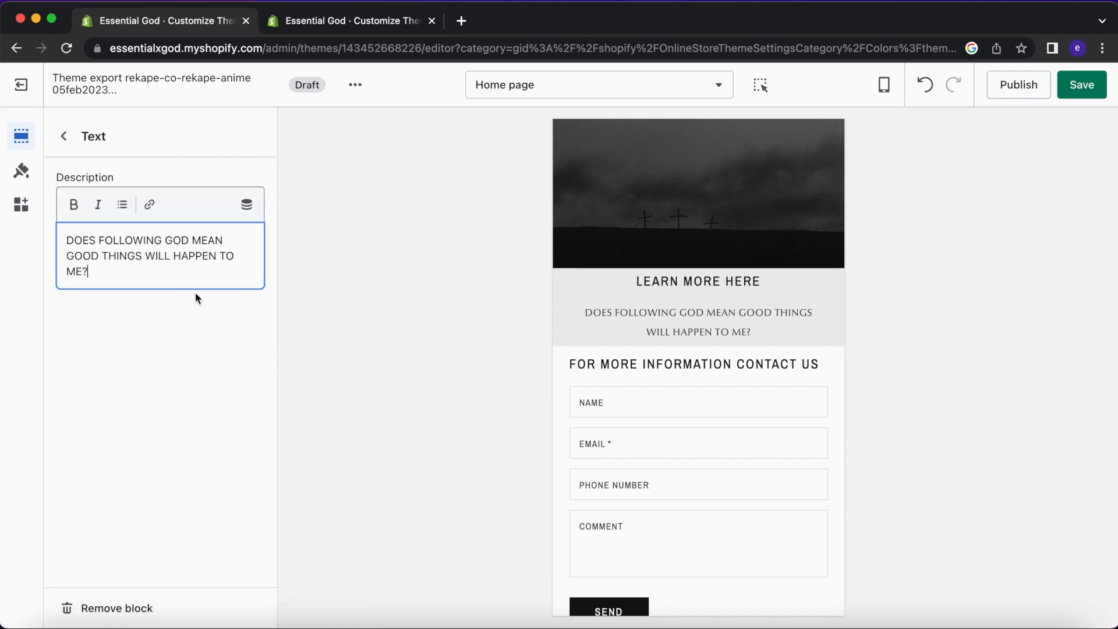
left_click_drag(195, 280, 46, 236)
key("super+c")
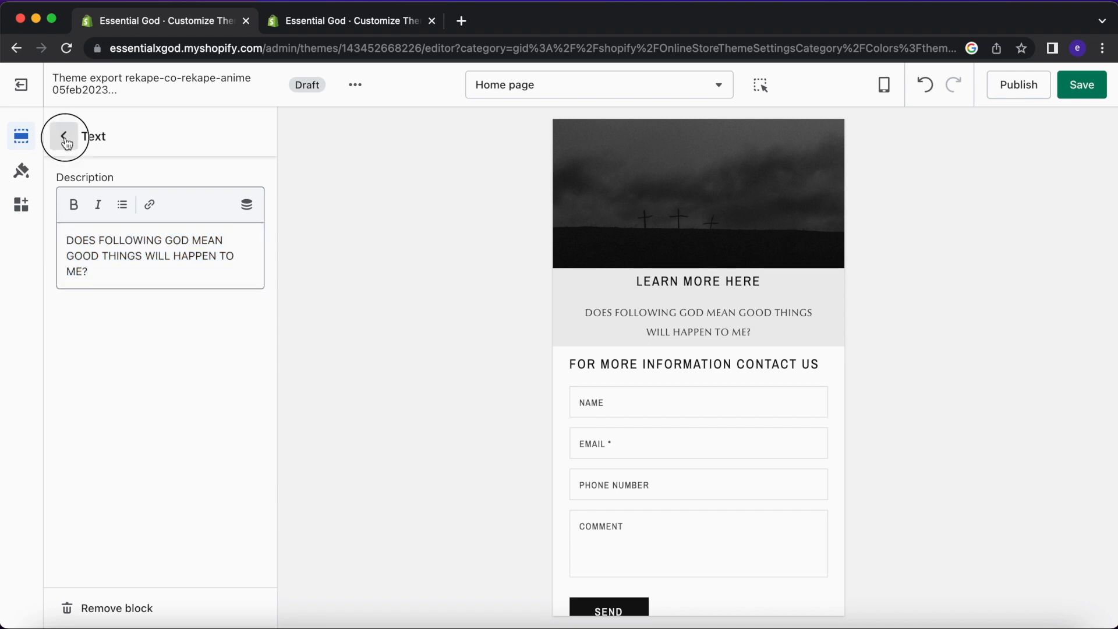
left_click(64, 136)
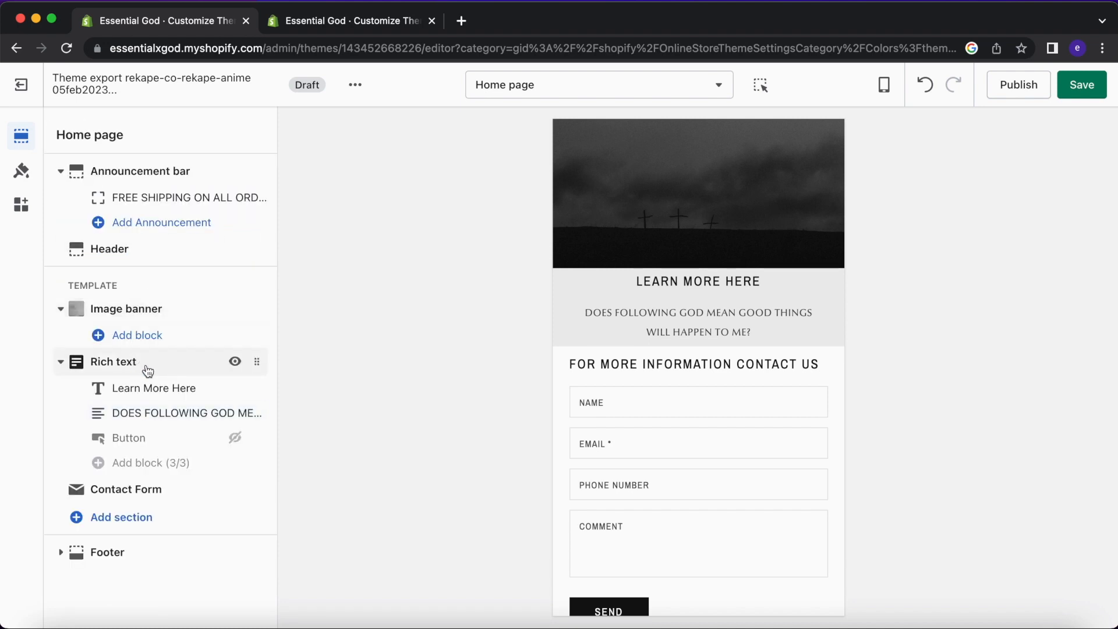
Set the heading text to 'DOES FOLLOWING GOD MEAN GOOD THINGS WILL HAPPEN TO ME?'.
left_click(155, 386)
left_click(163, 208)
key("super+a")
key("super+v")
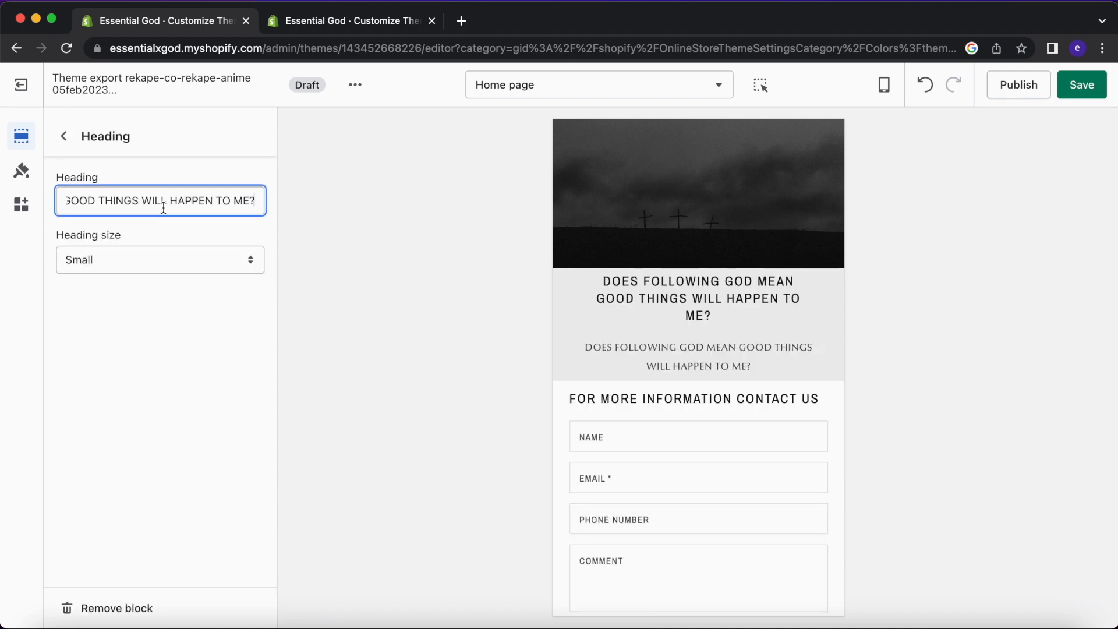
left_click(64, 136)
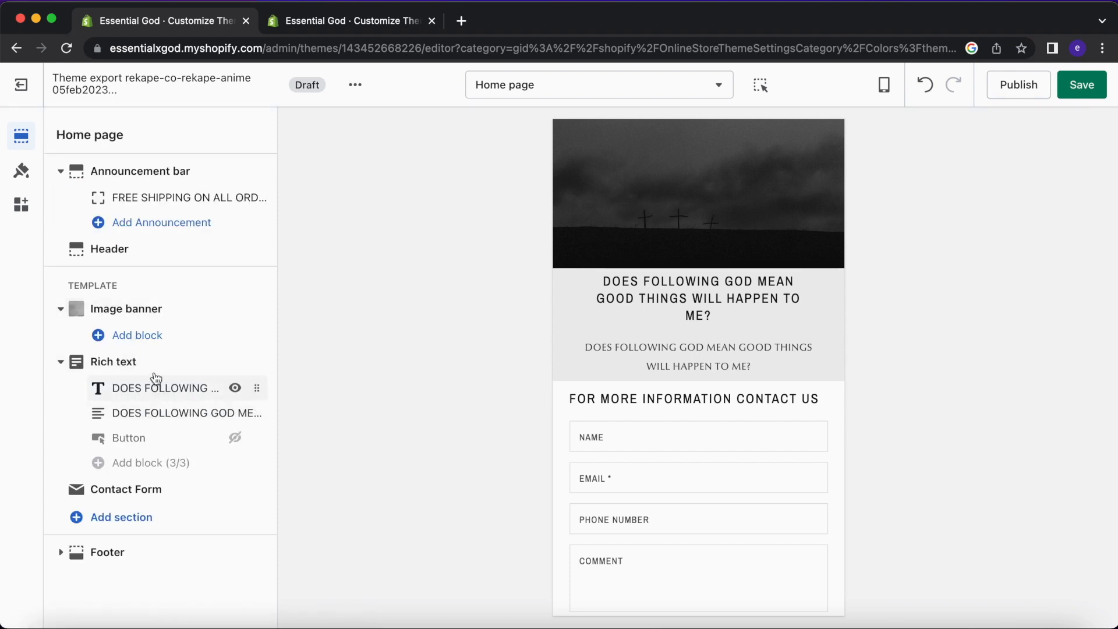
left_click(164, 414)
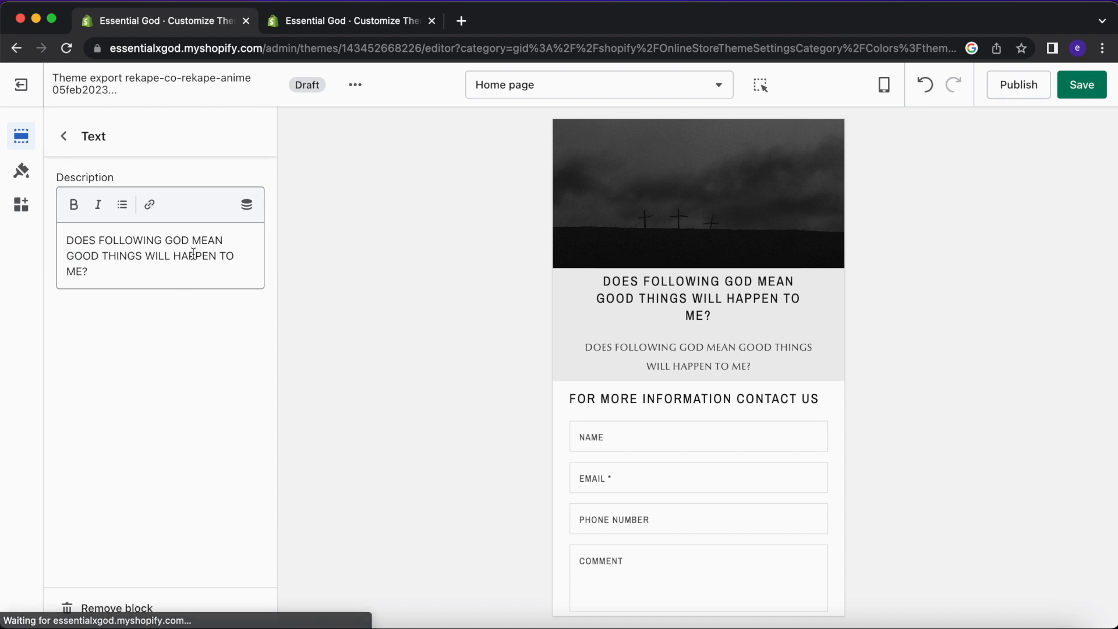
left_click(69, 147)
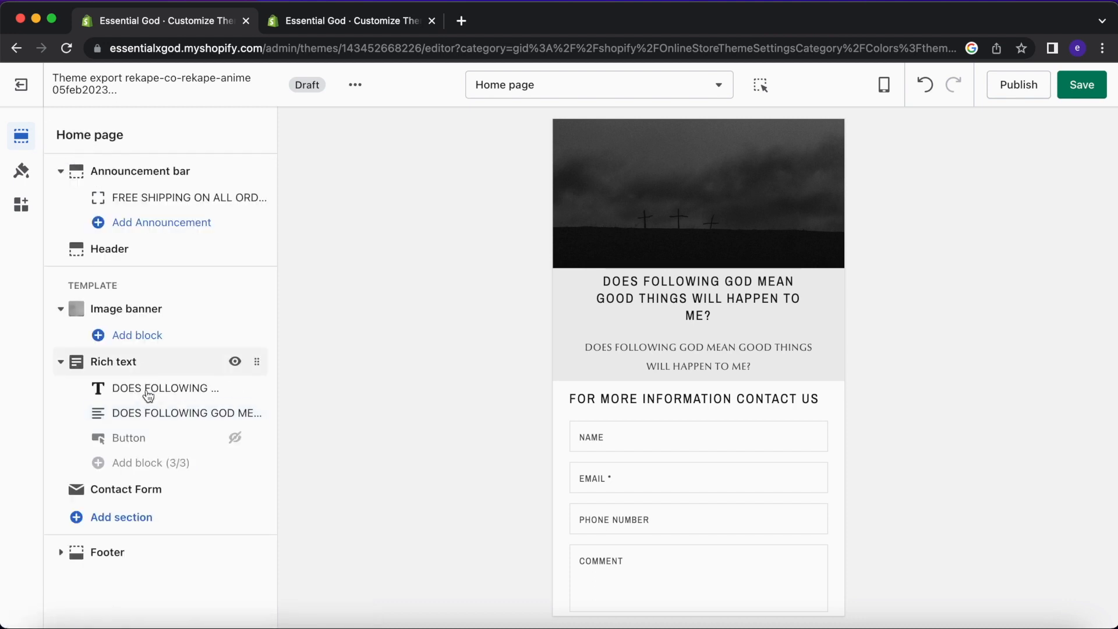
Replace the Text block's old description with 'Learn more here'.
left_click(149, 398)
left_click(181, 247)
left_click_drag(181, 273, 68, 218)
key("BackSpace")
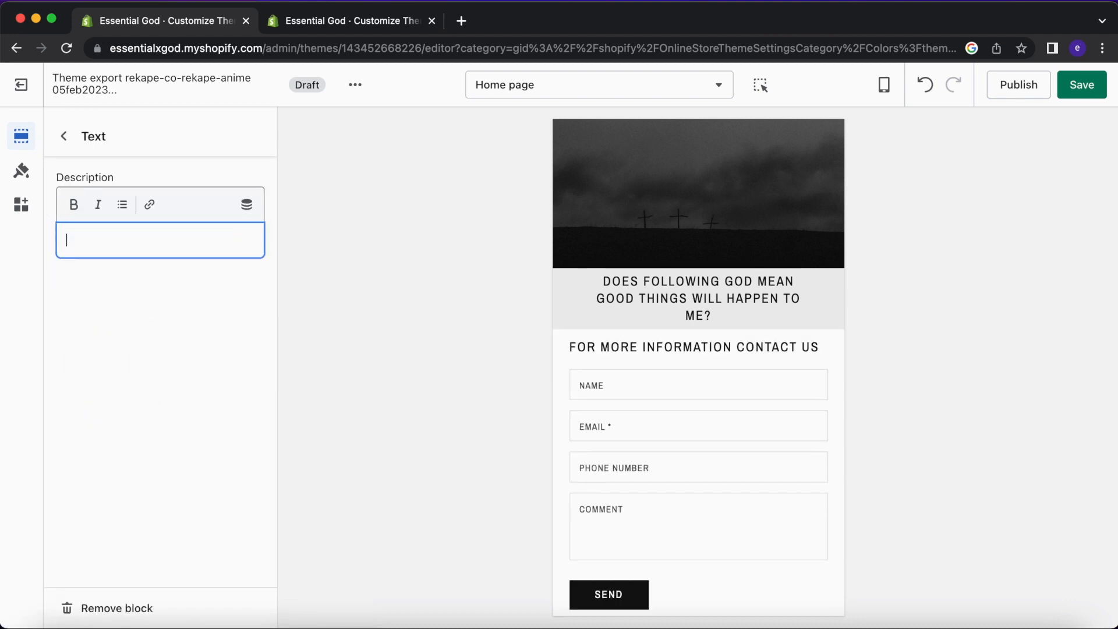
type("Learn more here")
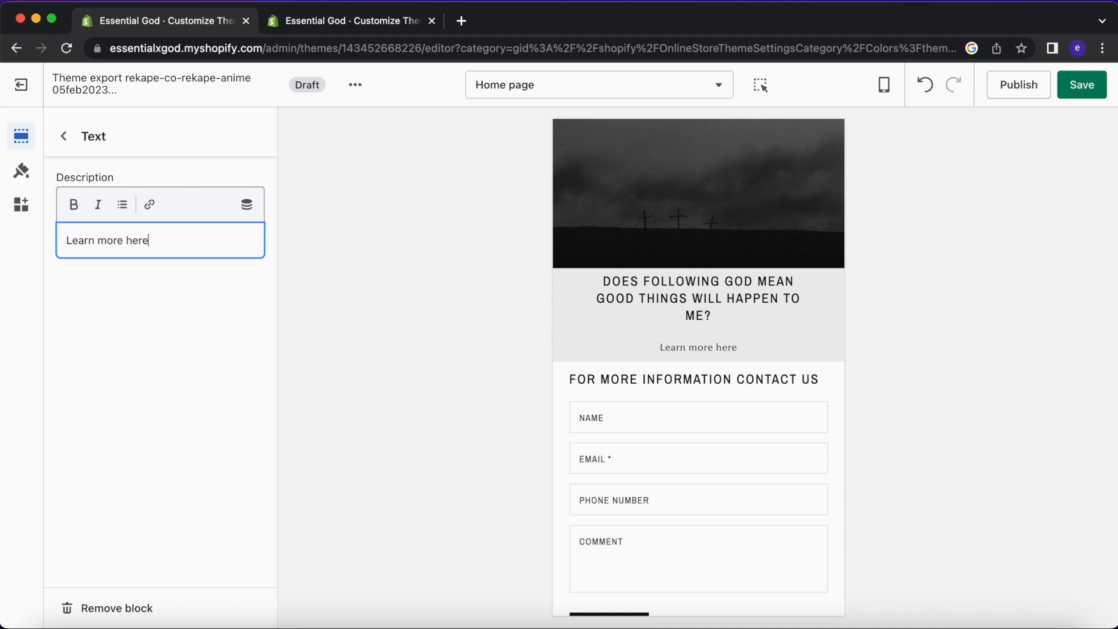
Link 'Learn more here' to Products › All products, then return to the Home page sections list.
triple_click(154, 238)
key("super+c")
left_click(150, 205)
left_click(193, 282)
key("super+v")
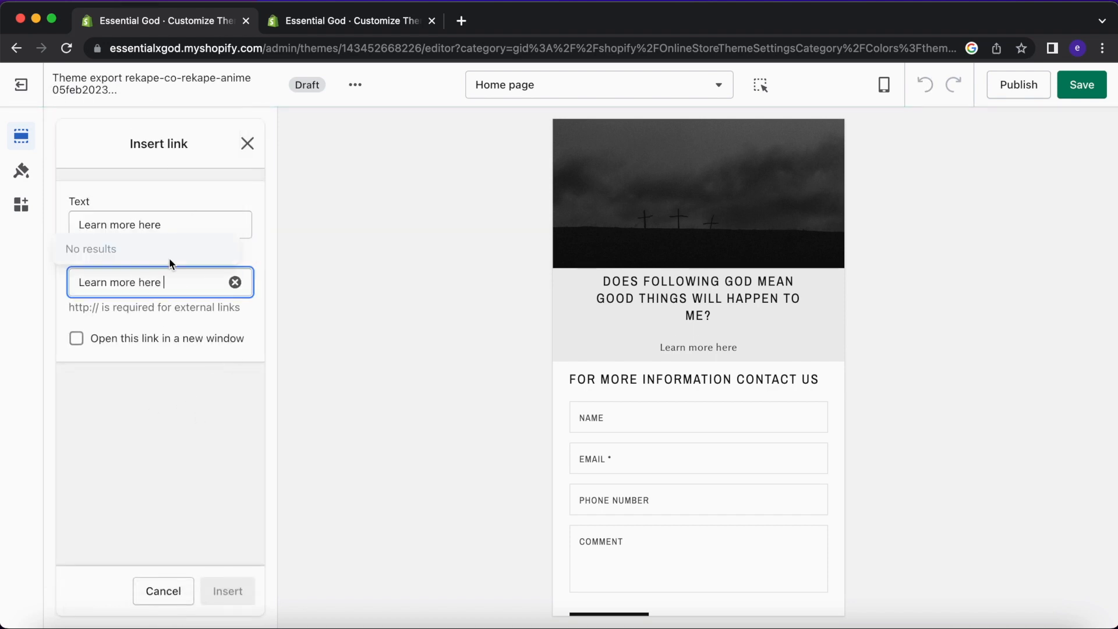
left_click(234, 282)
left_click(179, 274)
left_click(152, 122)
left_click(154, 133)
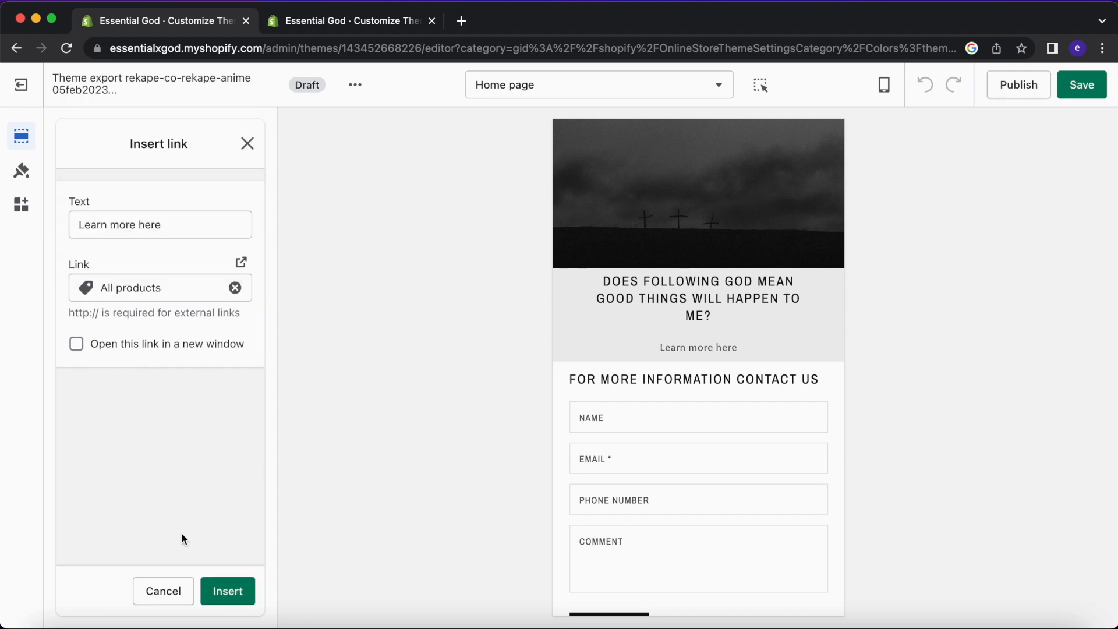
left_click(227, 591)
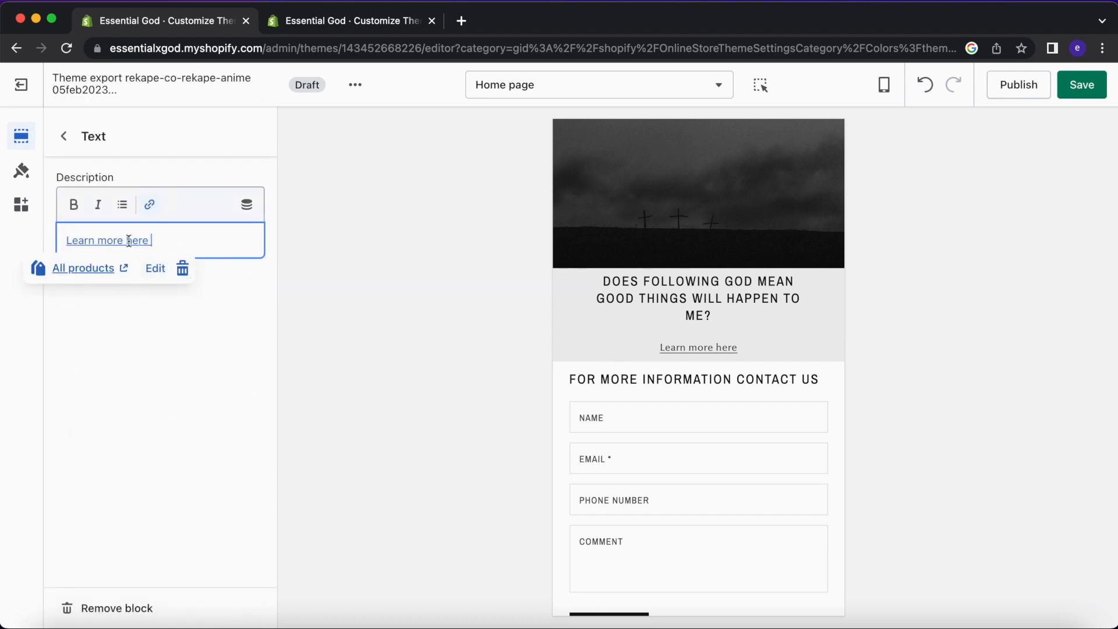
left_click(273, 239)
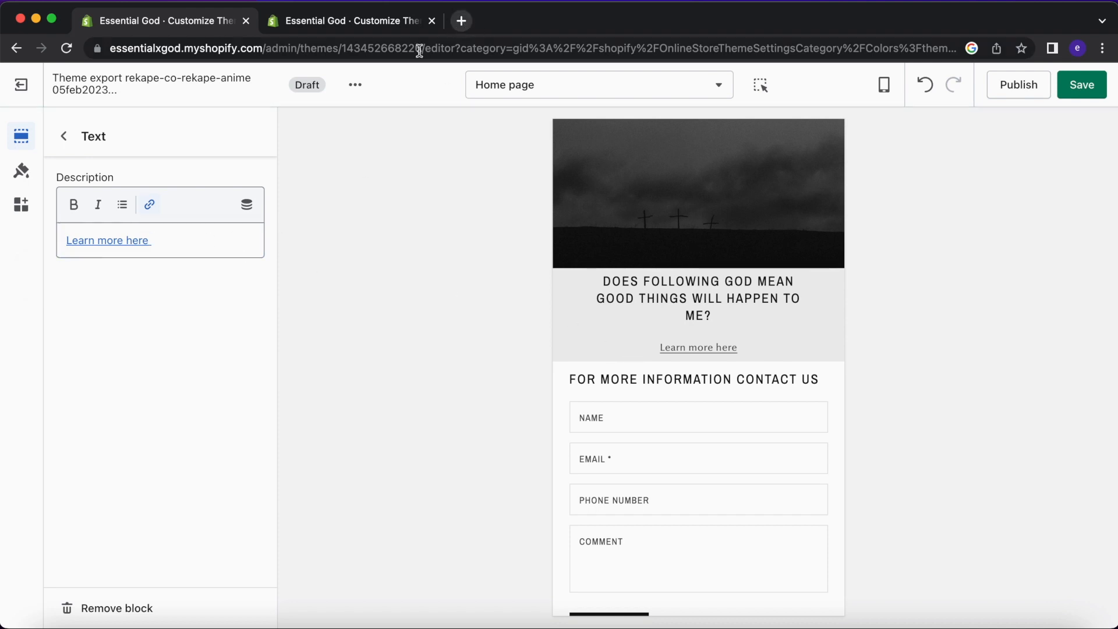
scroll(769, 333, "up", 2)
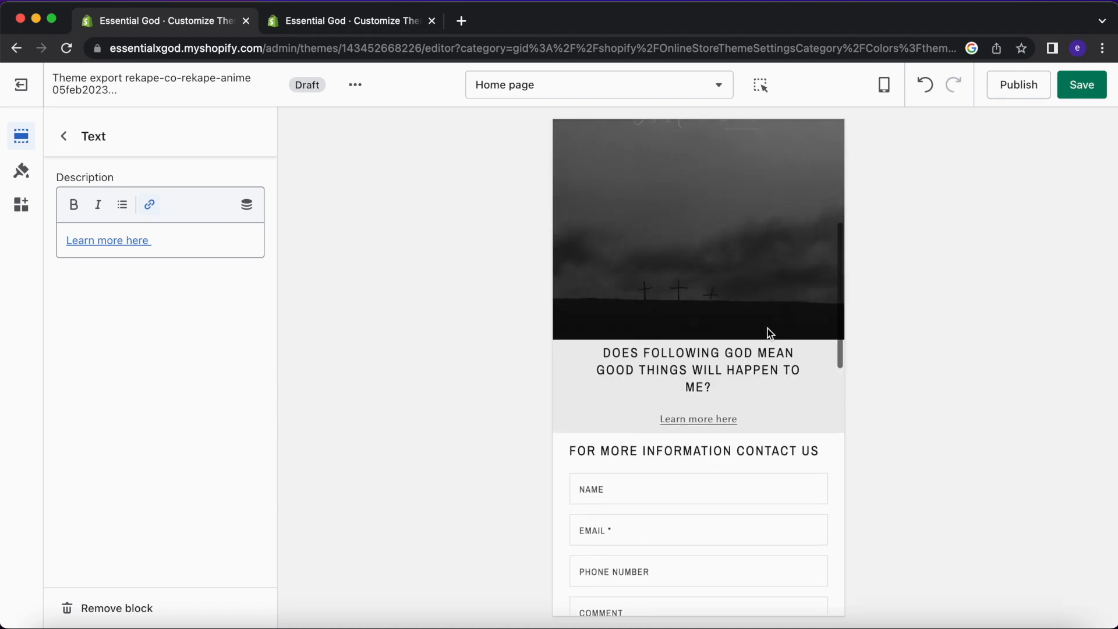
left_click(65, 137)
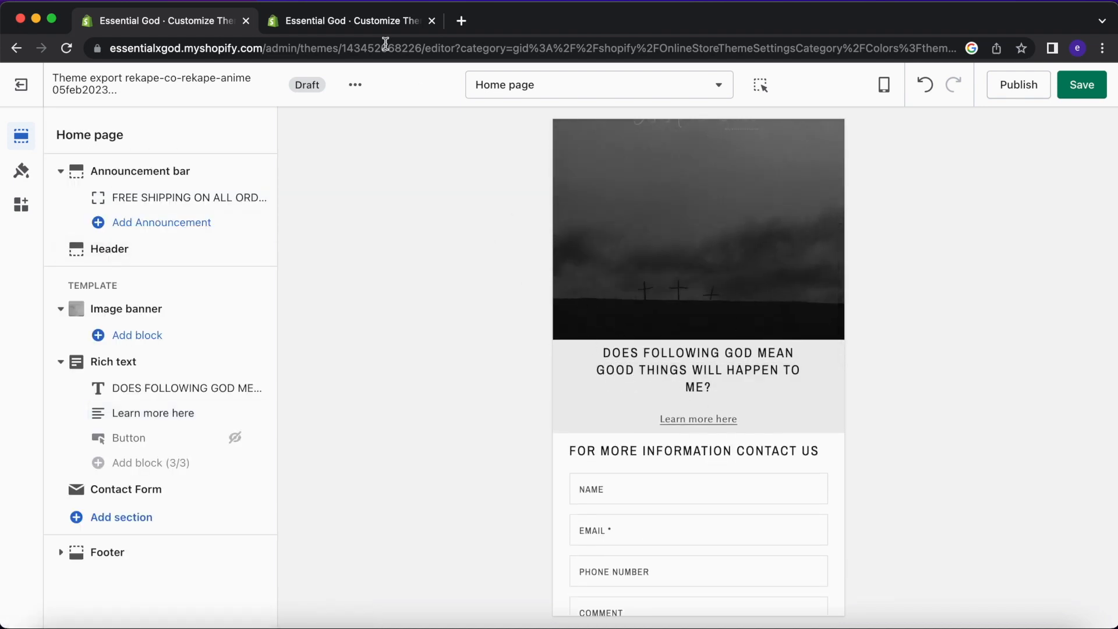
View the live theme's home page at mobile width, then switch back to the draft theme's editor.
left_click(361, 21)
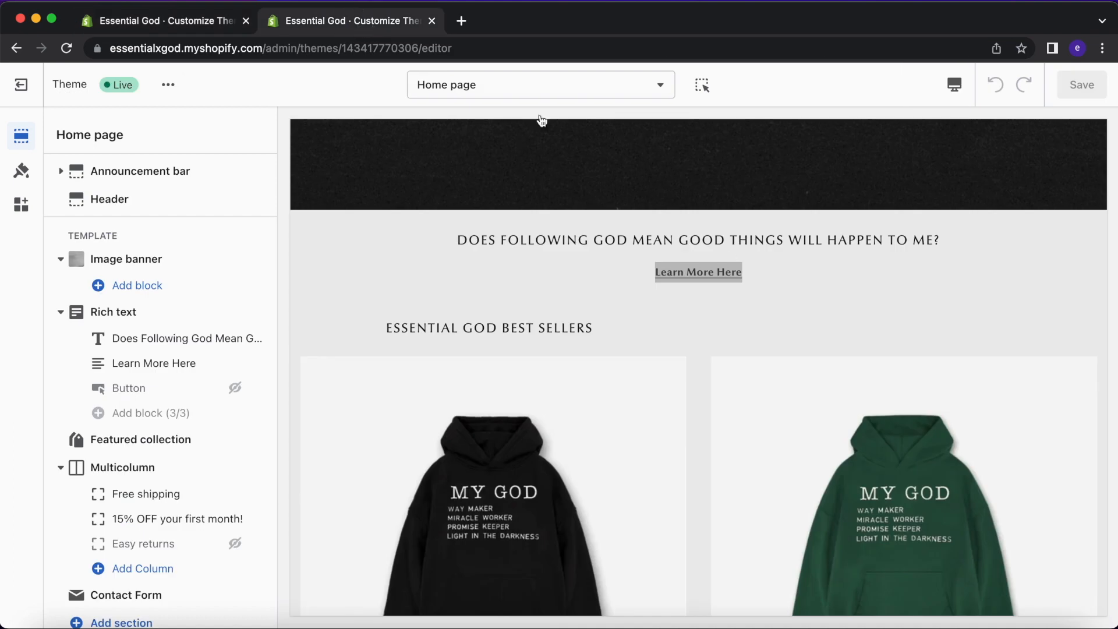
left_click(955, 84)
left_click(979, 122)
scroll(722, 260, "up", 10)
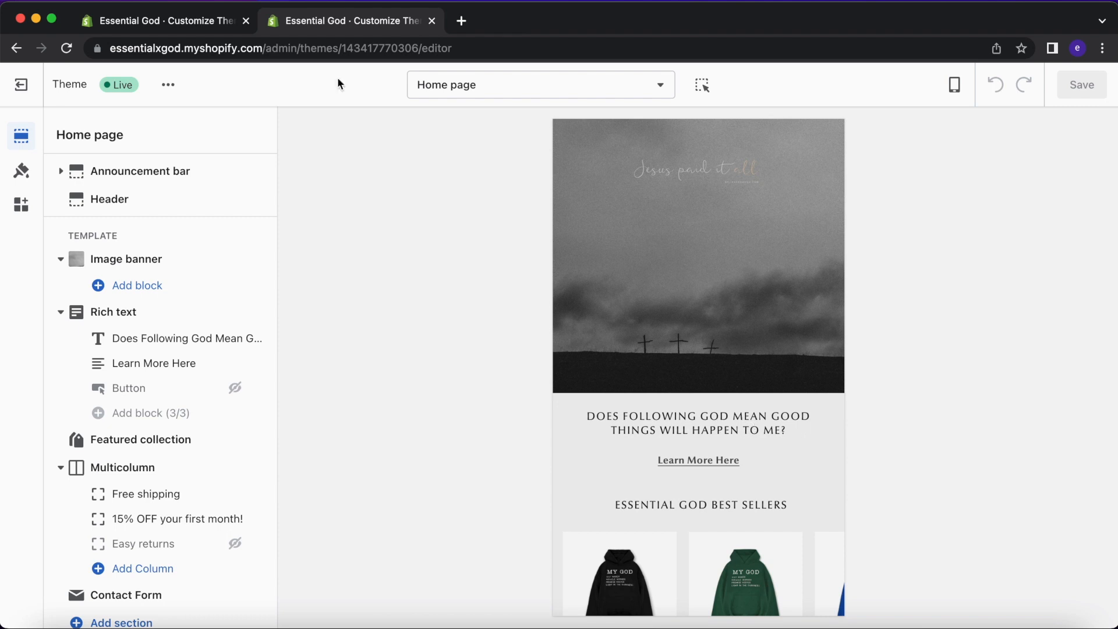
left_click(211, 22)
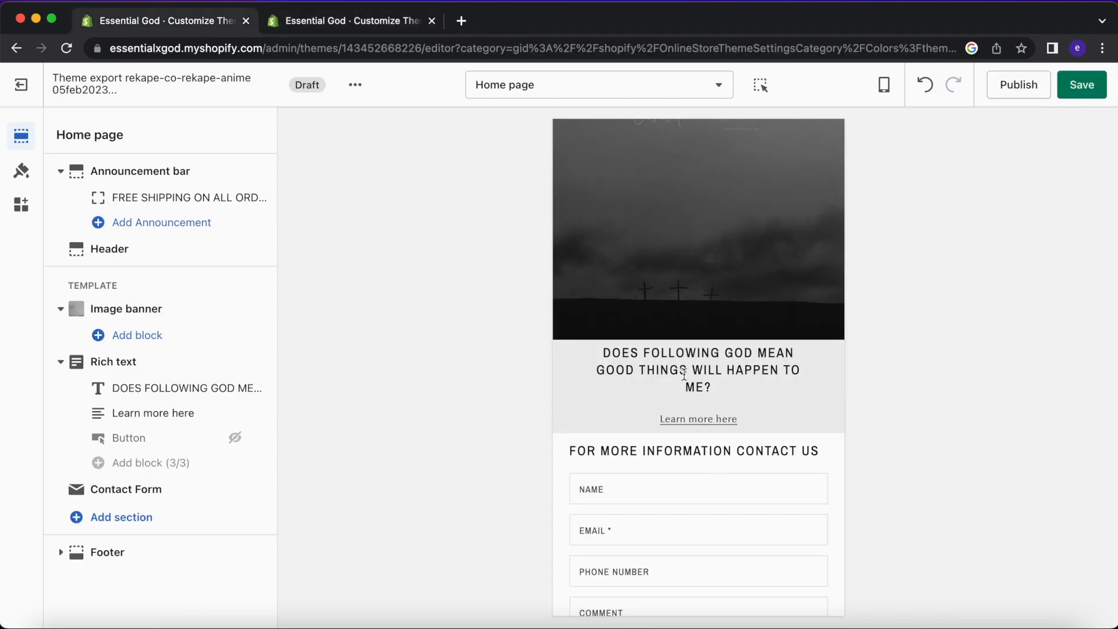
Open Theme settings › Typography and copy the body font name, Optima nova.
left_click_drag(742, 384, 627, 350)
left_click(629, 353)
left_click(20, 170)
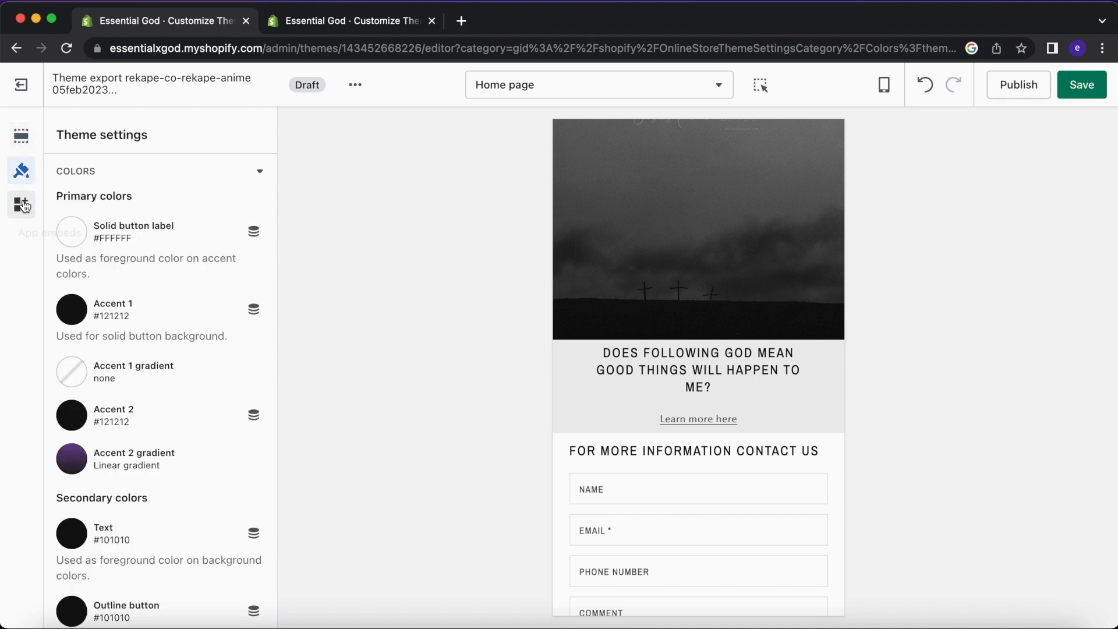
scroll(168, 354, "down", 10)
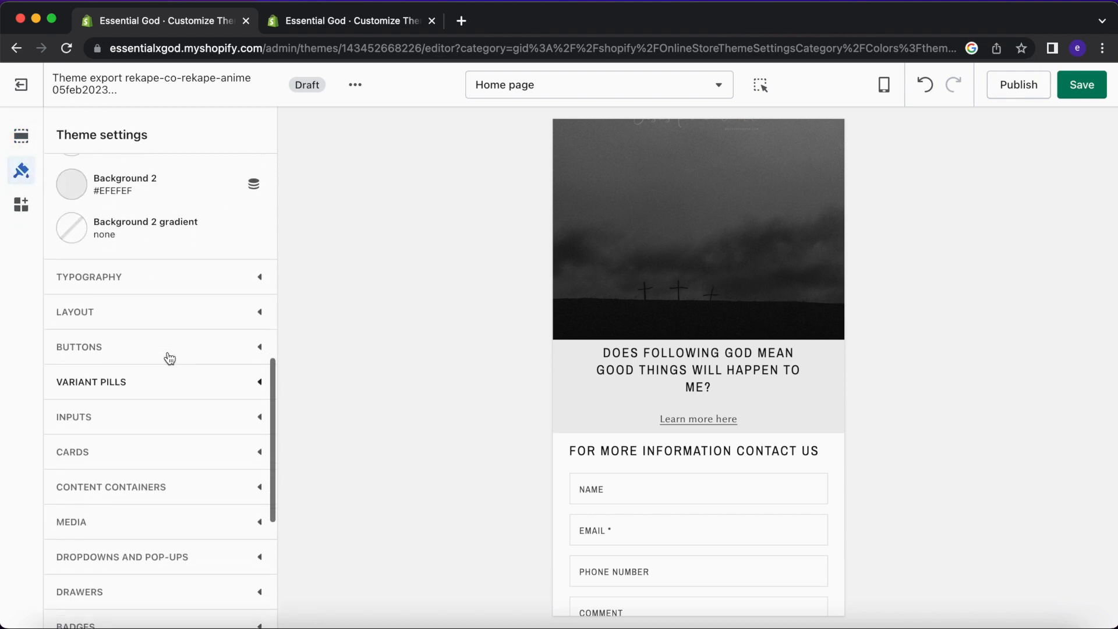
scroll(174, 532, "down", 3)
scroll(174, 532, "up", 4)
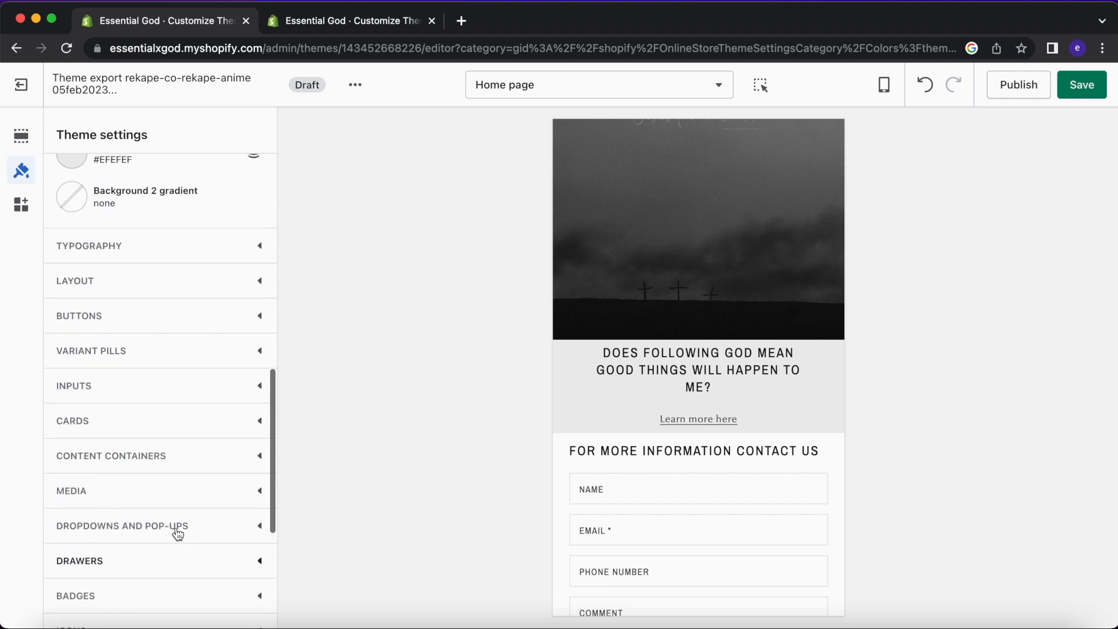
left_click(153, 267)
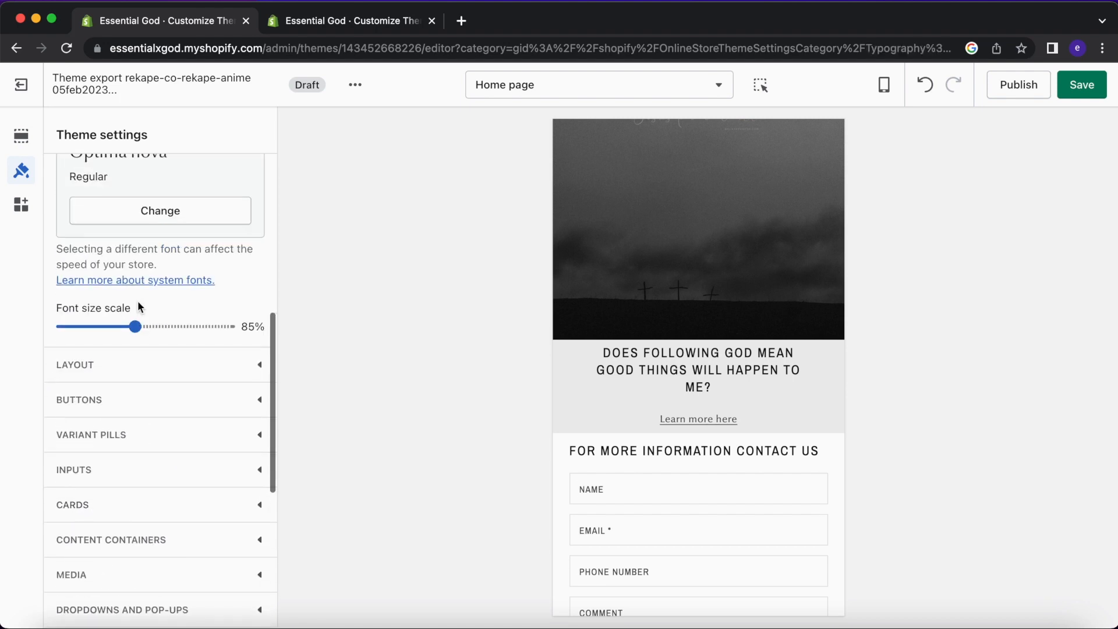
left_click(168, 315)
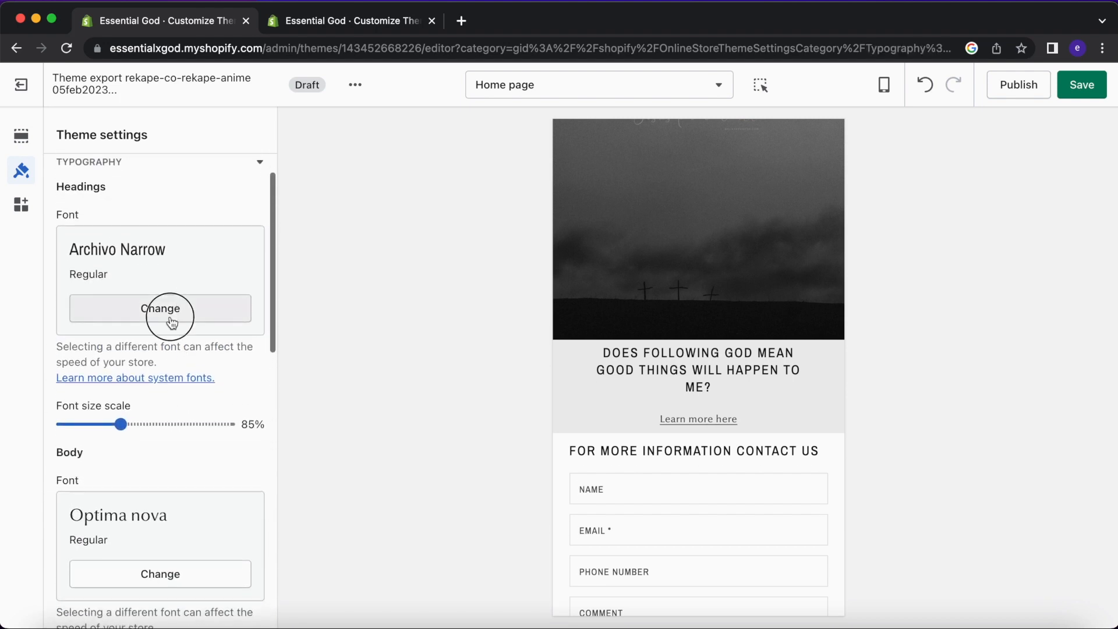
left_click(256, 126)
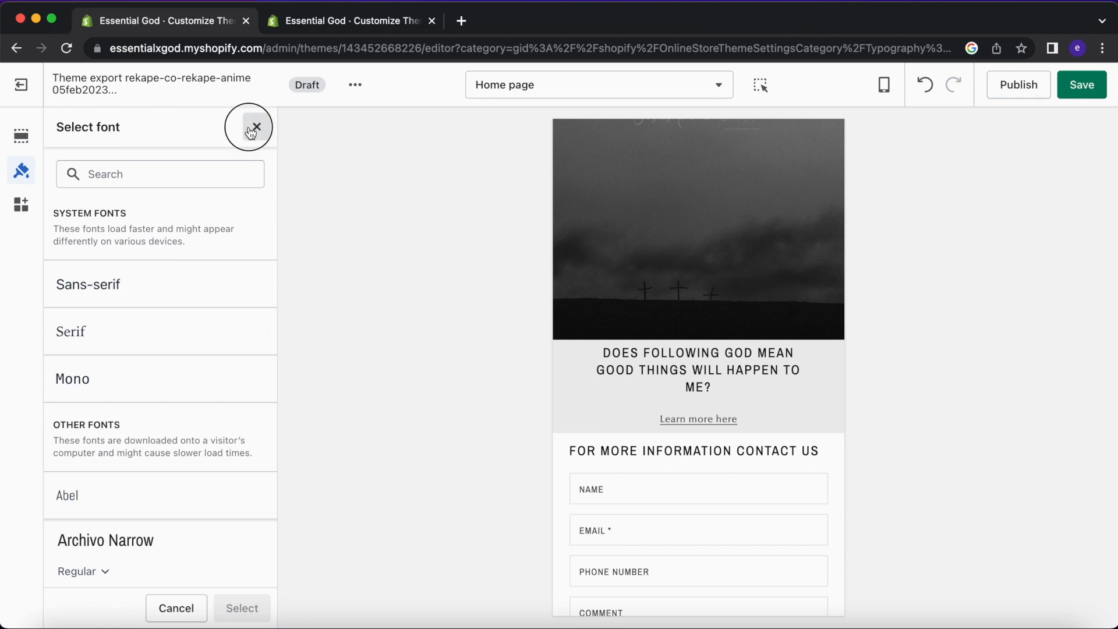
left_click_drag(175, 520, 70, 518)
key("super+c")
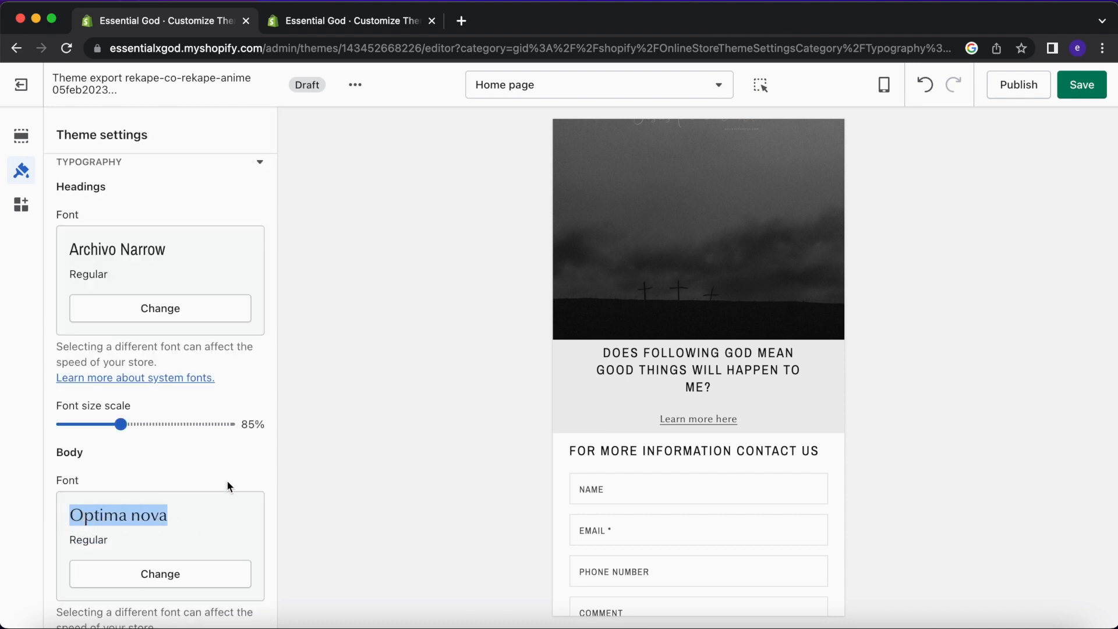
left_click(175, 520)
Set the heading font to Optima nova and lower the heading font size scale to 65%.
left_click(197, 303)
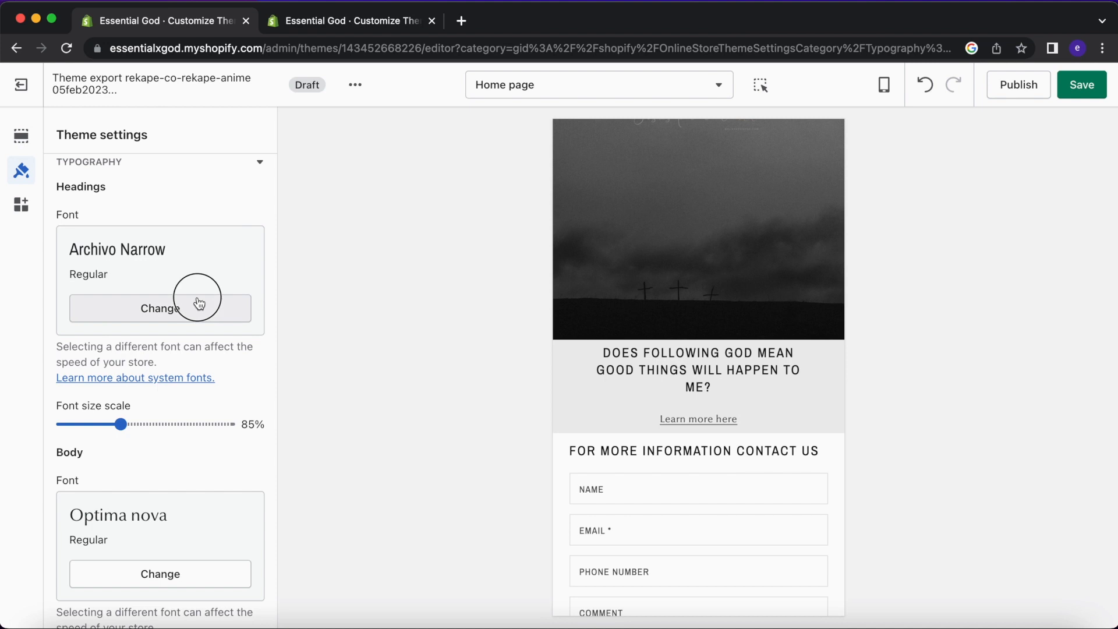
key("super+v")
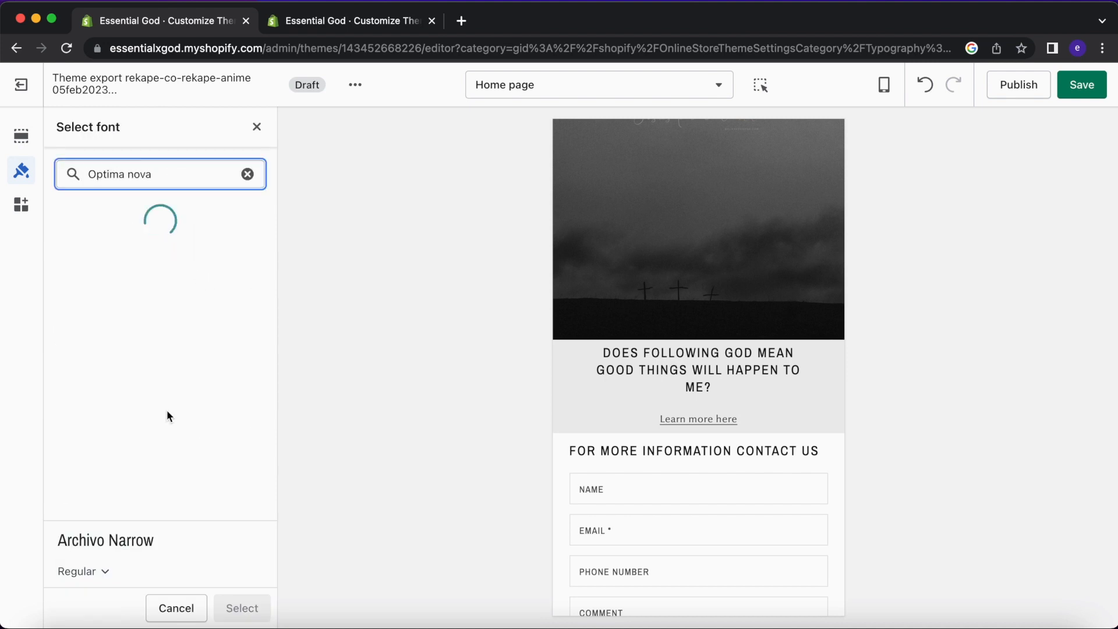
left_click(177, 278)
left_click(242, 608)
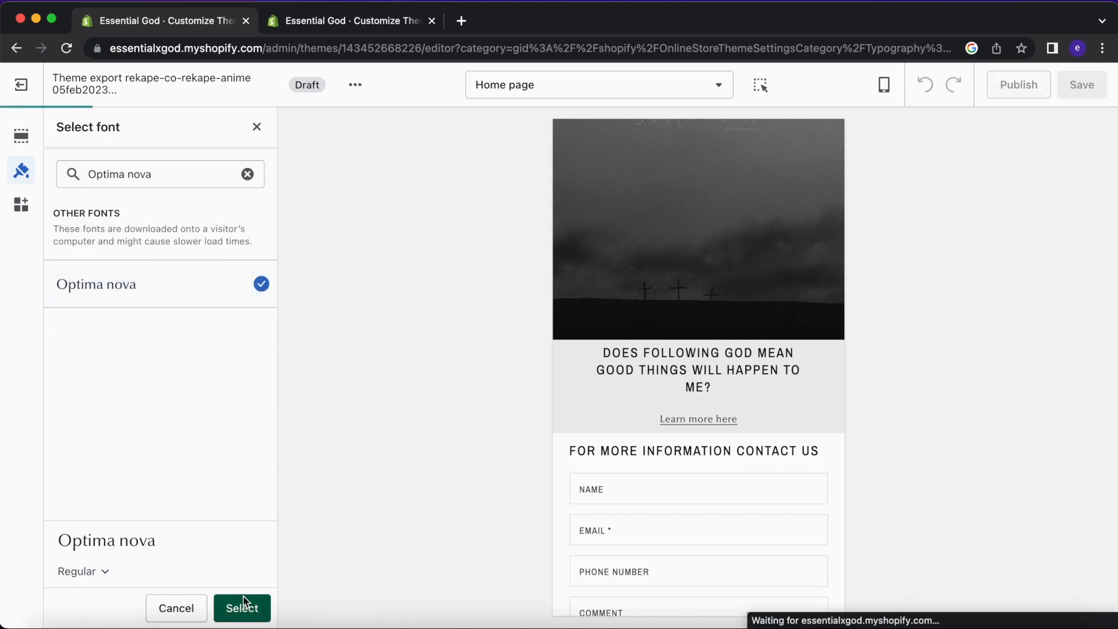
left_click(209, 312)
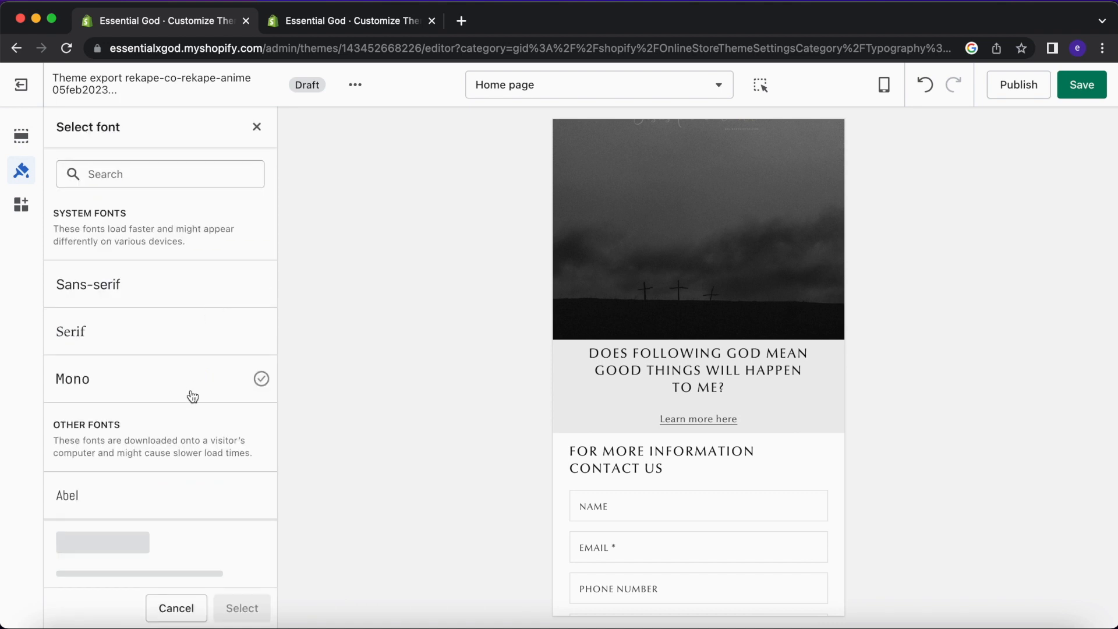
scroll(193, 396, "down", 7)
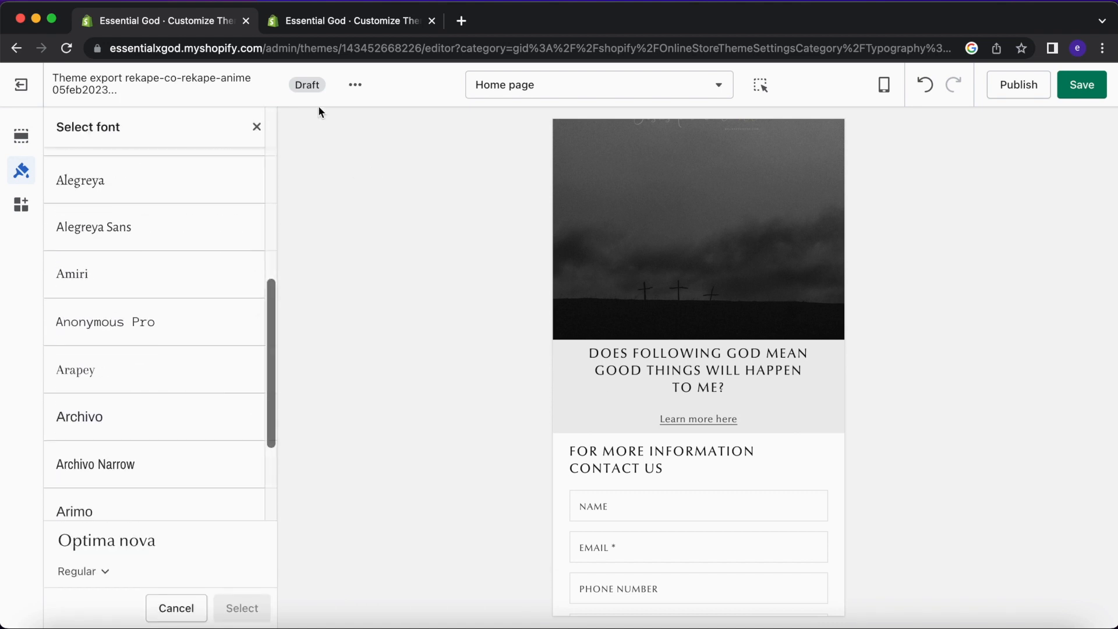
left_click(260, 123)
left_click_drag(109, 429, 86, 424)
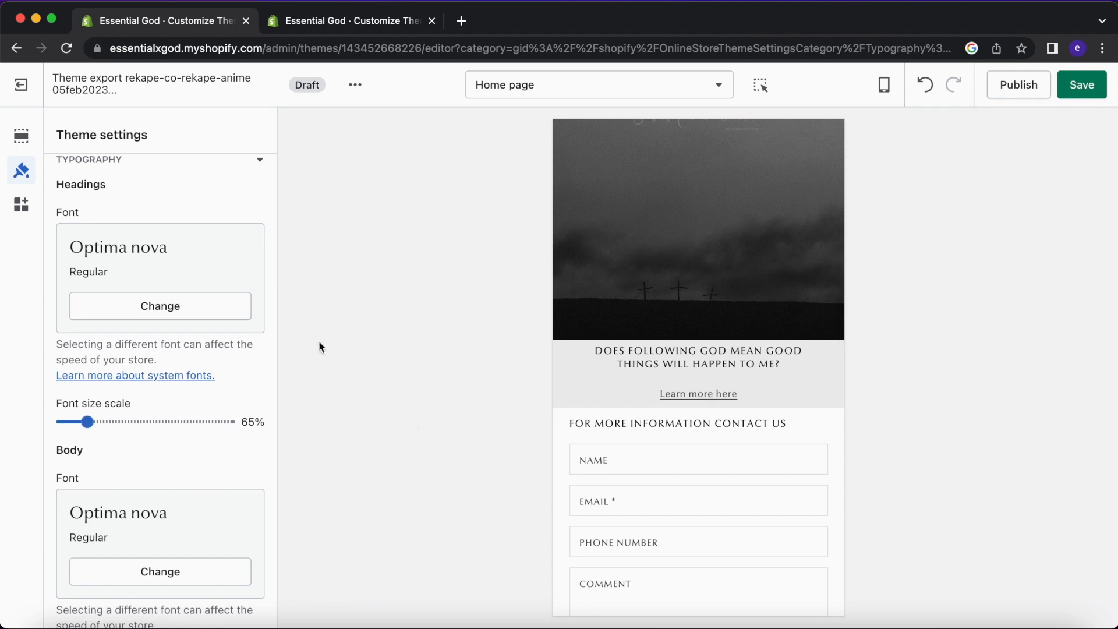
Raise the Rich text section's top padding to 20px.
left_click(22, 141)
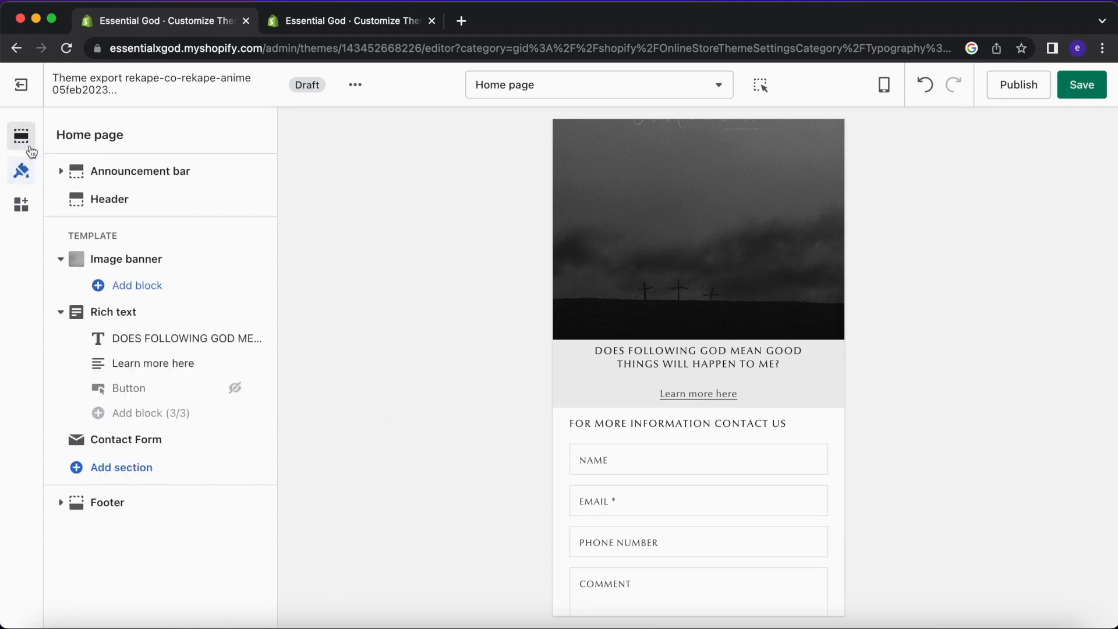
left_click(133, 322)
left_click_drag(76, 327, 96, 327)
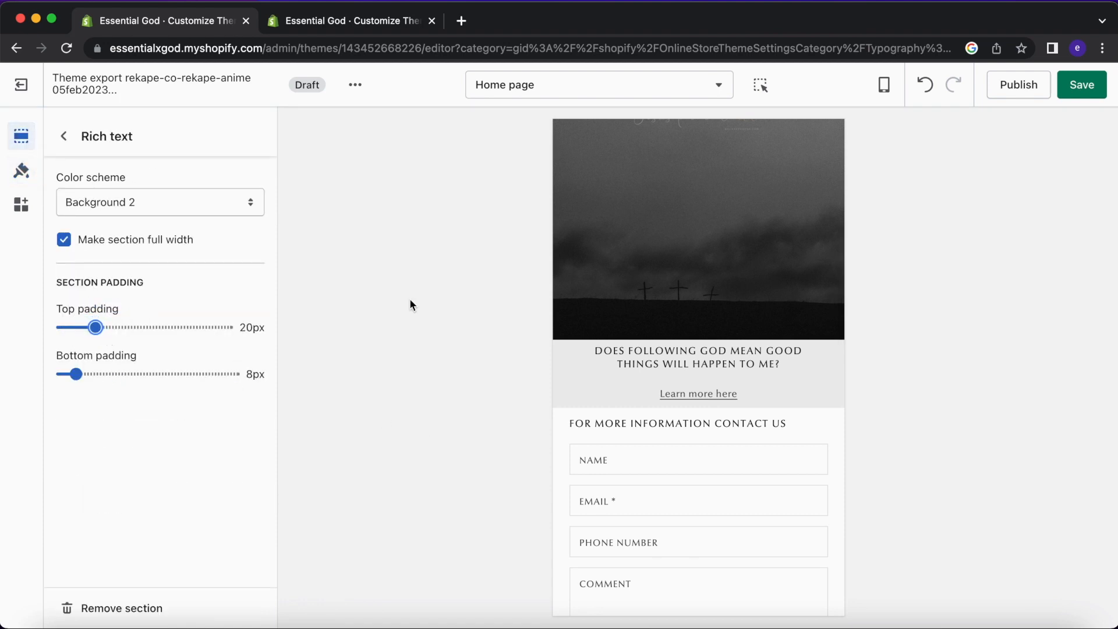
scroll(682, 360, "up", 1)
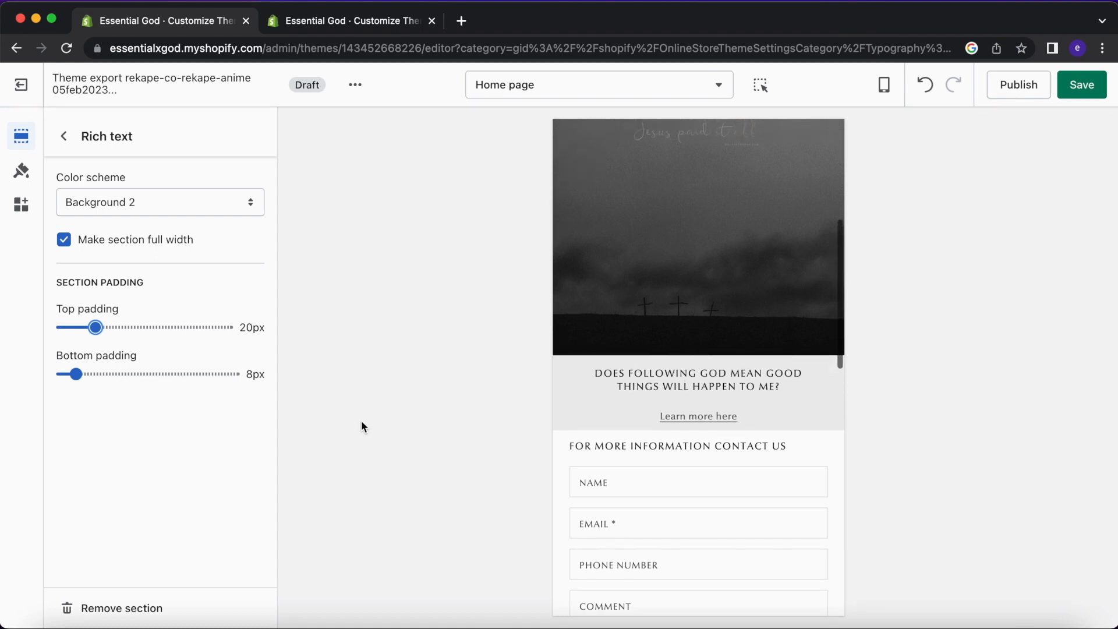
Try the Inverse and Background 1 colour schemes, then keep Background 2.
left_click(84, 201)
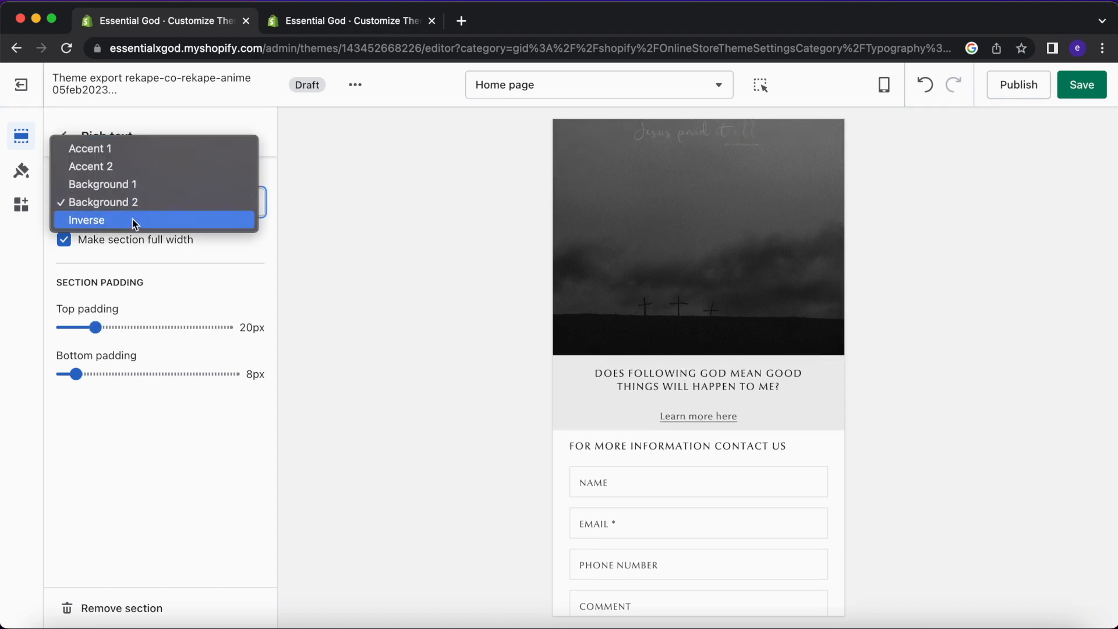
left_click(132, 219)
left_click(135, 201)
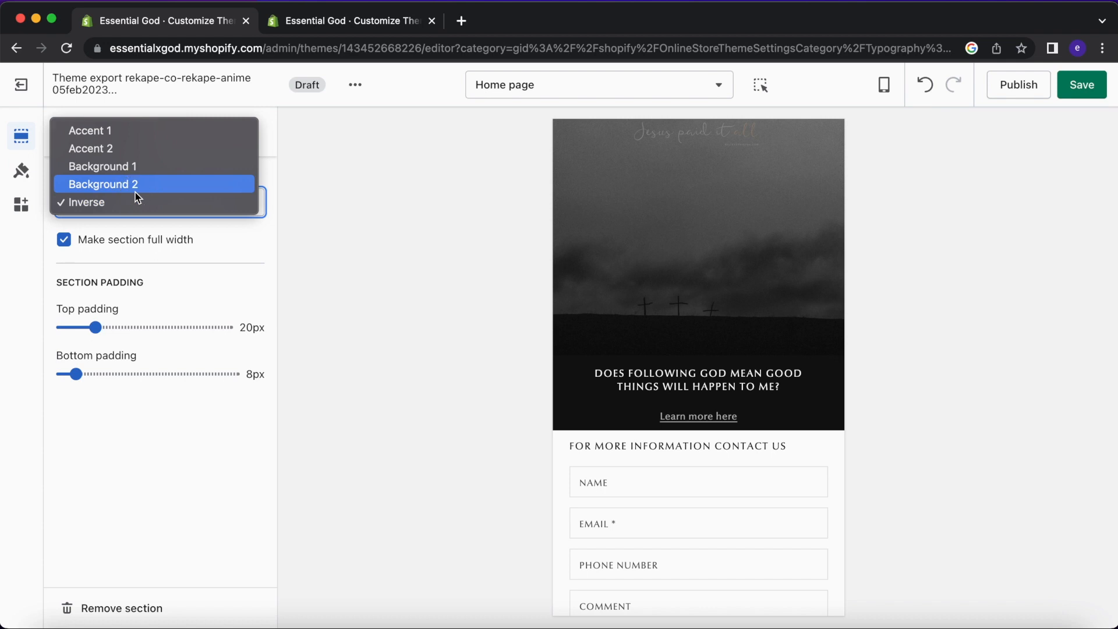
left_click(136, 193)
left_click(145, 197)
left_click(148, 191)
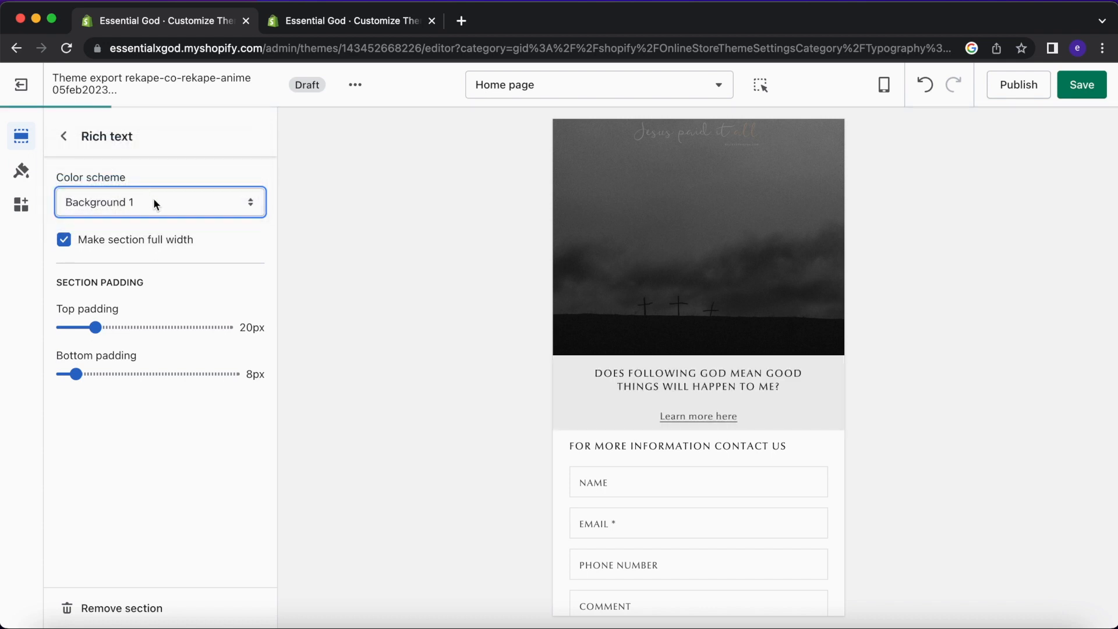
left_click(154, 201)
left_click(148, 219)
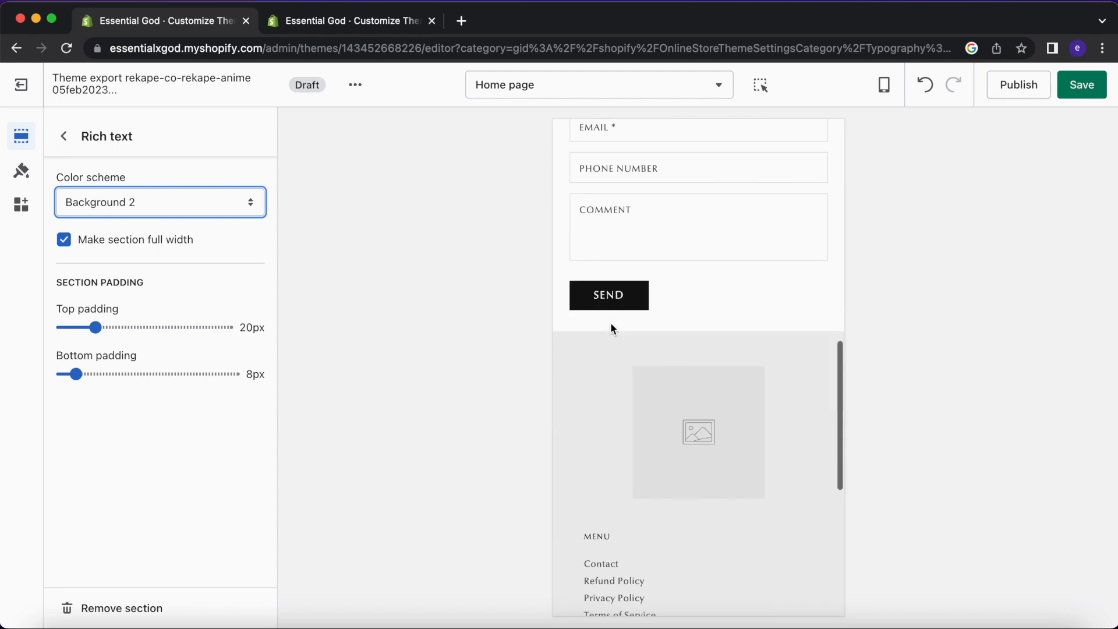
Compare against the live theme's Best Sellers section, then go back to the draft's Home page section list.
left_click(395, 25)
scroll(714, 355, "down", 15)
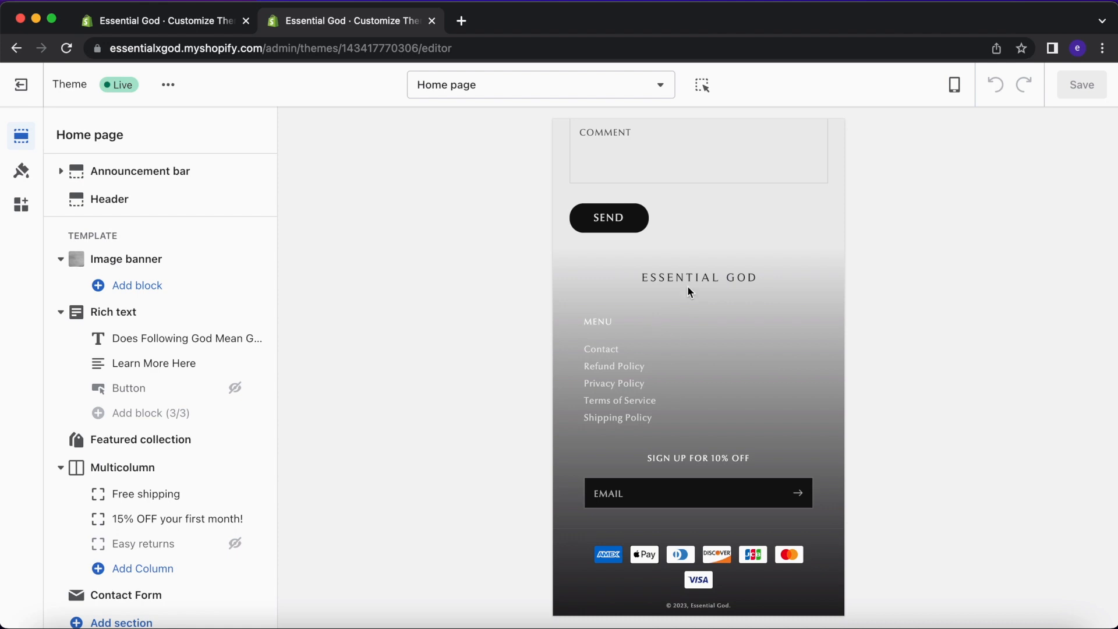
scroll(687, 286, "up", 15)
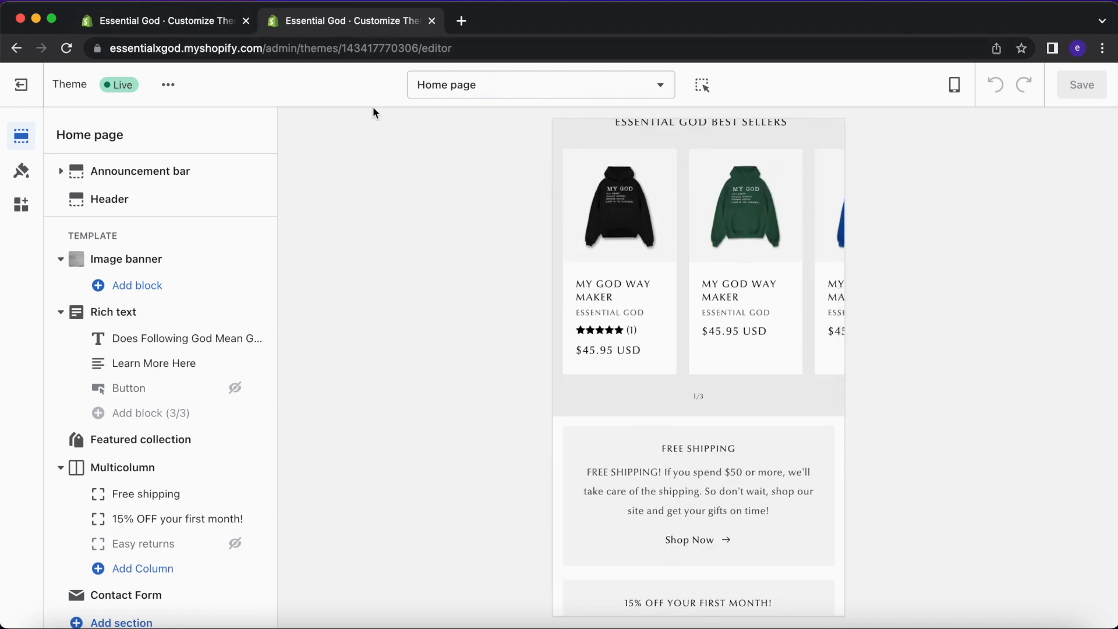
left_click(214, 21)
scroll(622, 220, "up", 15)
scroll(626, 291, "down", 2)
scroll(611, 314, "down", 1)
left_click(58, 136)
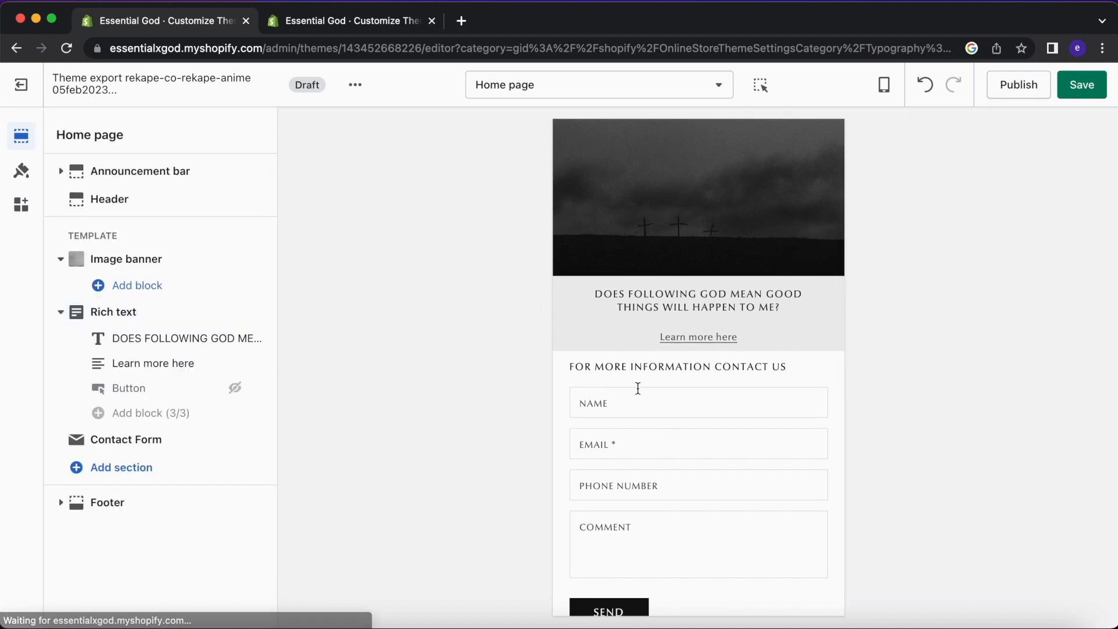
scroll(603, 370, "down", 2)
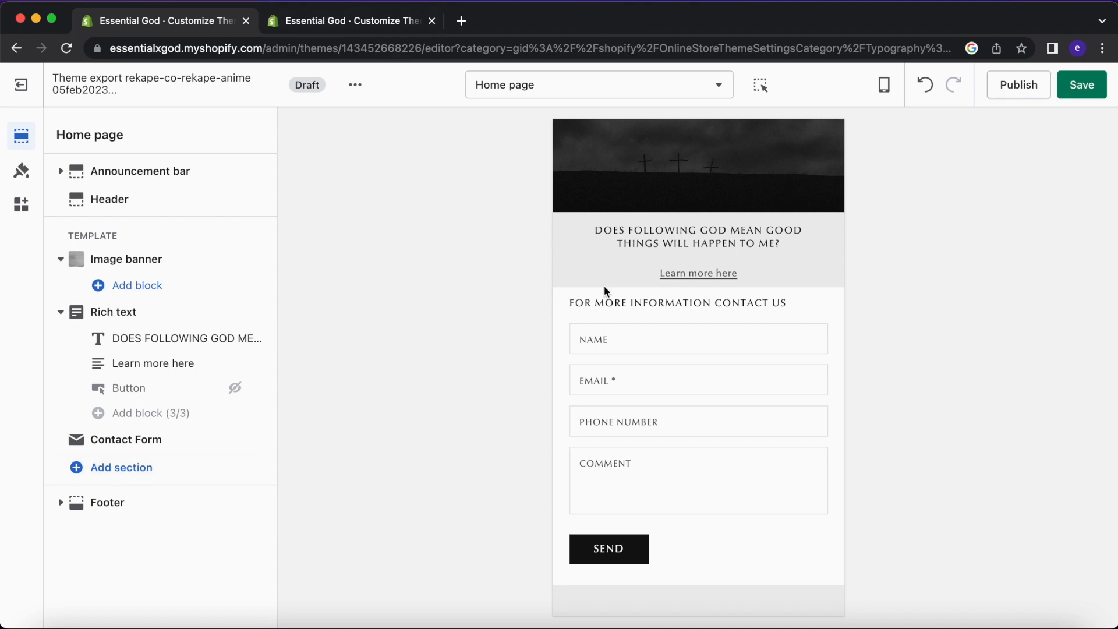
Add a Featured collection section above the contact form and delete the hidden Rich text Button block.
left_click(137, 466)
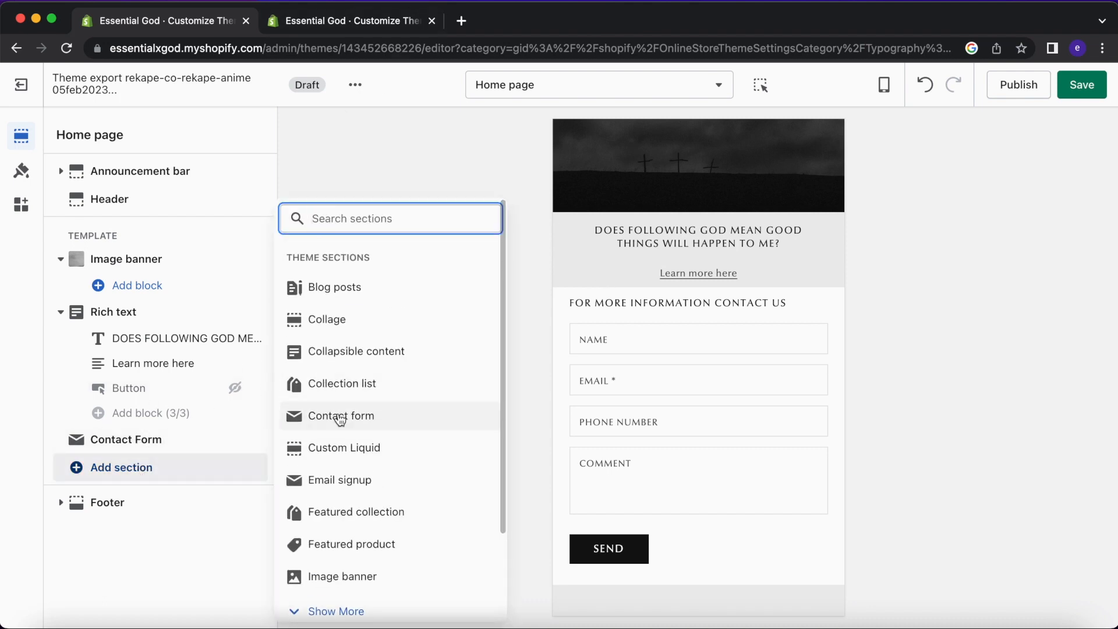
left_click(380, 513)
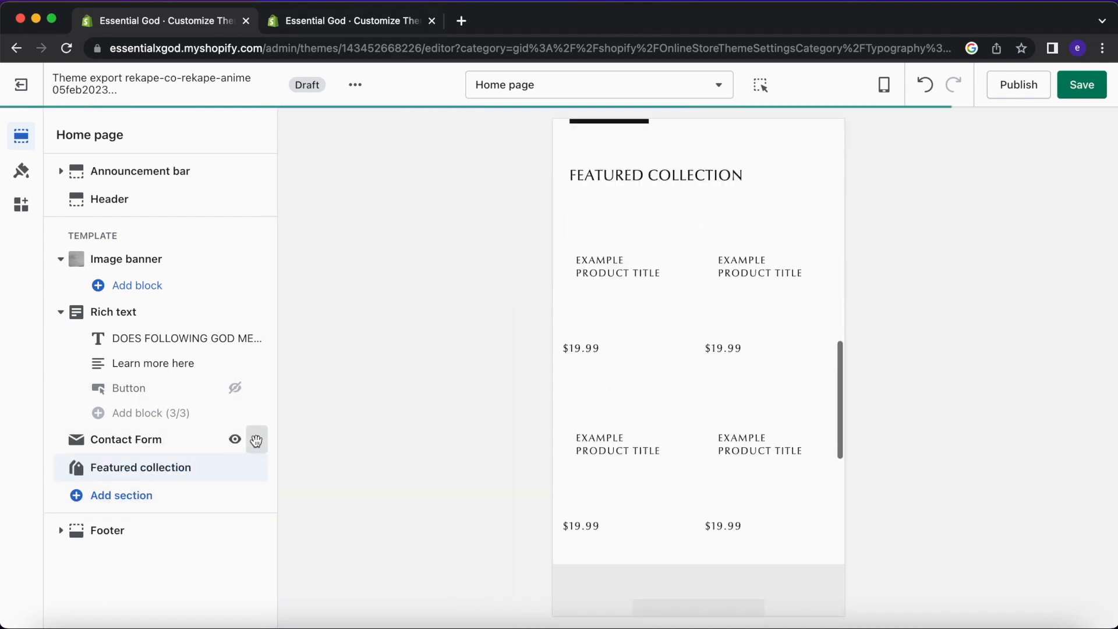
left_click_drag(257, 467, 253, 441)
left_click(150, 390)
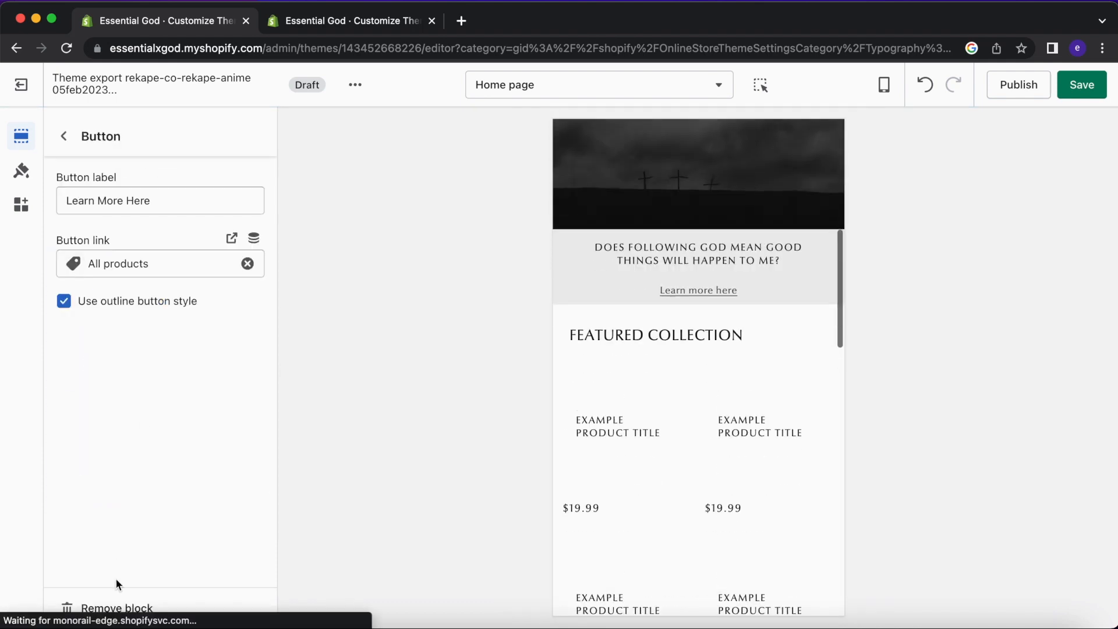
left_click(120, 603)
Set the Featured collection section to the Home page collection and return to the section list.
left_click(157, 415)
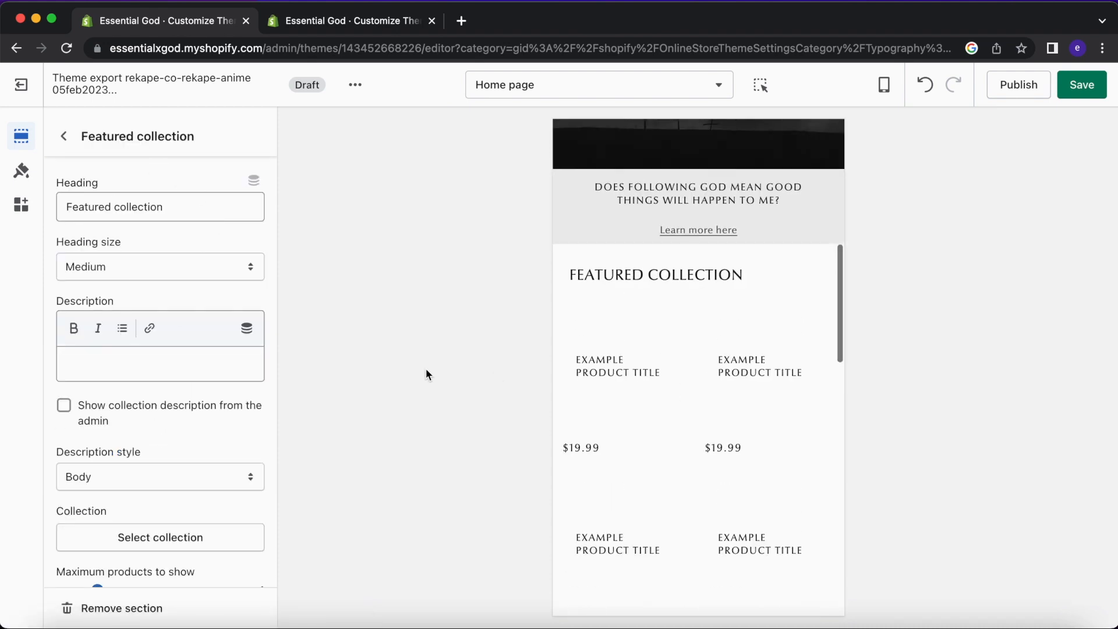
left_click(159, 540)
left_click(169, 265)
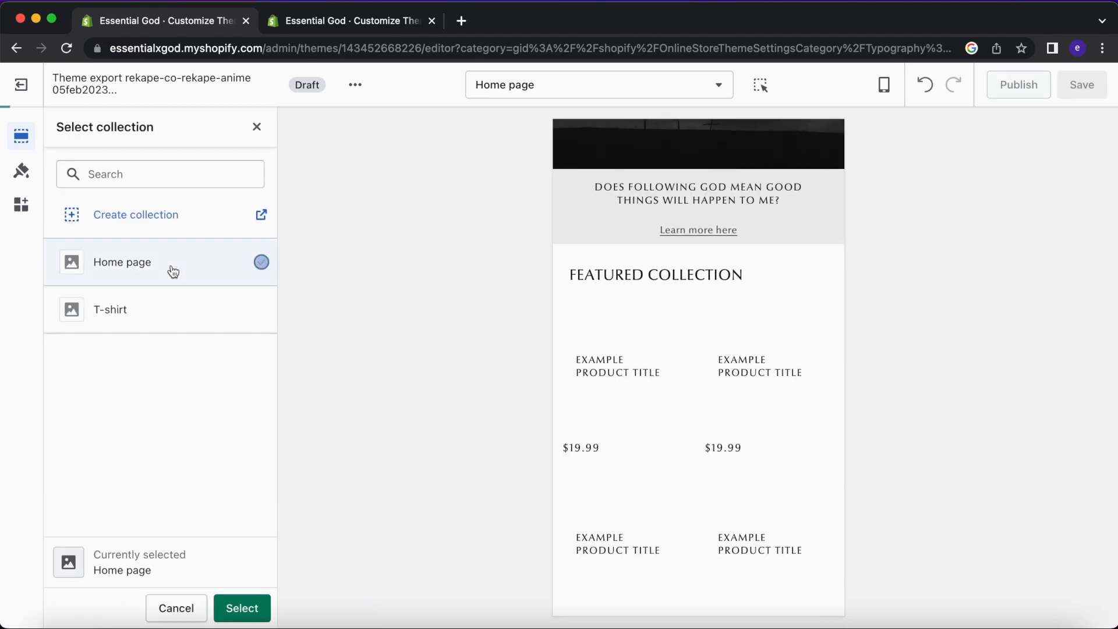
left_click(251, 608)
scroll(664, 421, "down", 5)
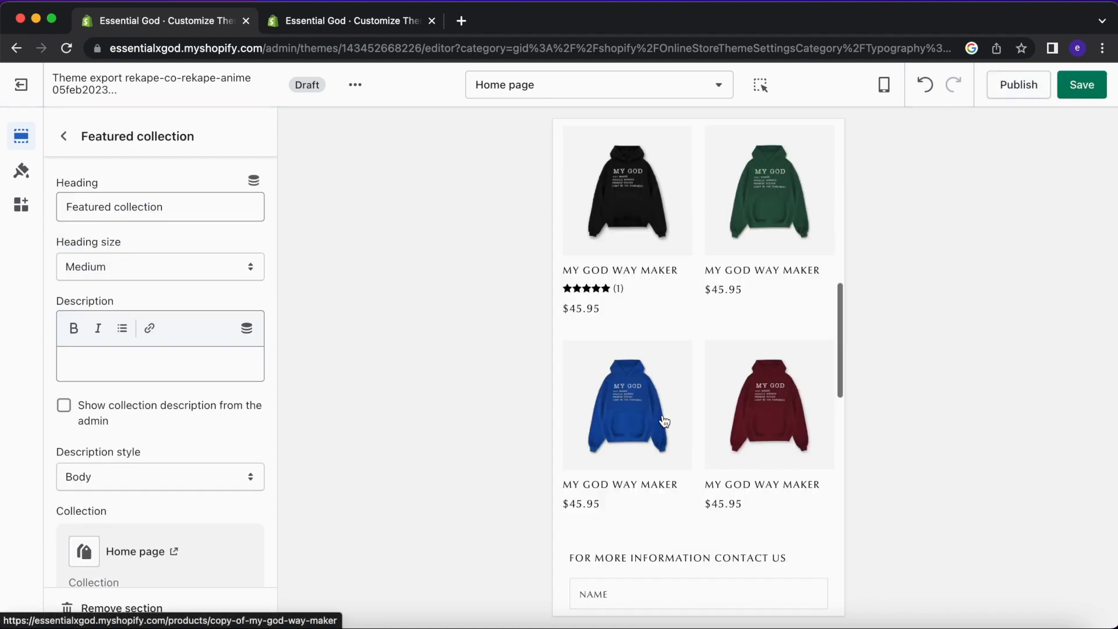
left_click(65, 138)
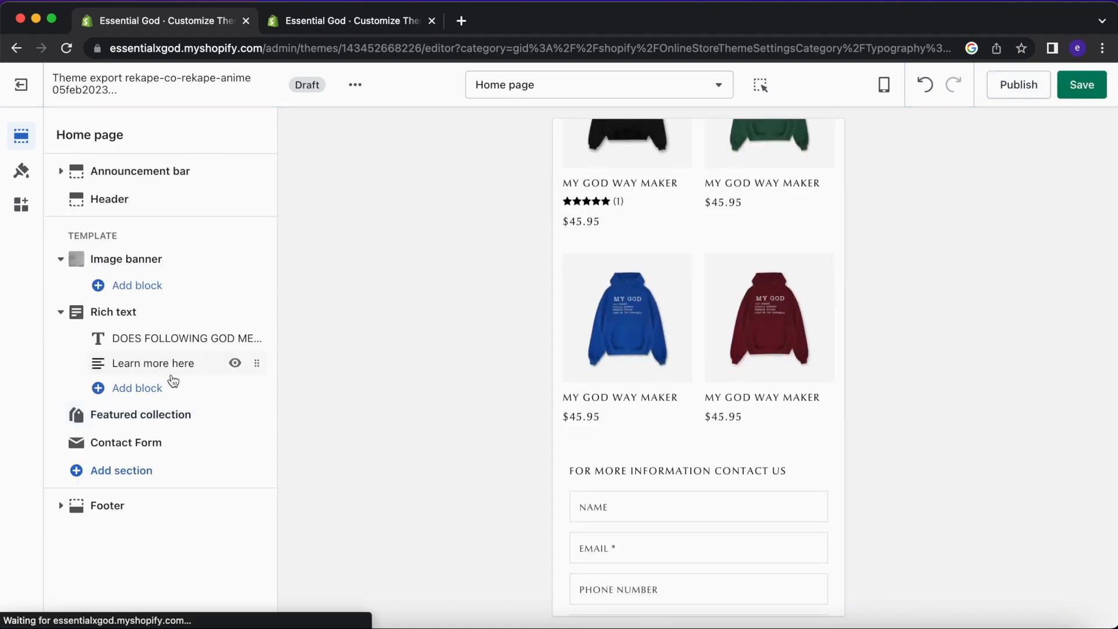
Add a Featured product section showing the burgundy My God Way Maker hoodie ($45.95).
left_click(146, 472)
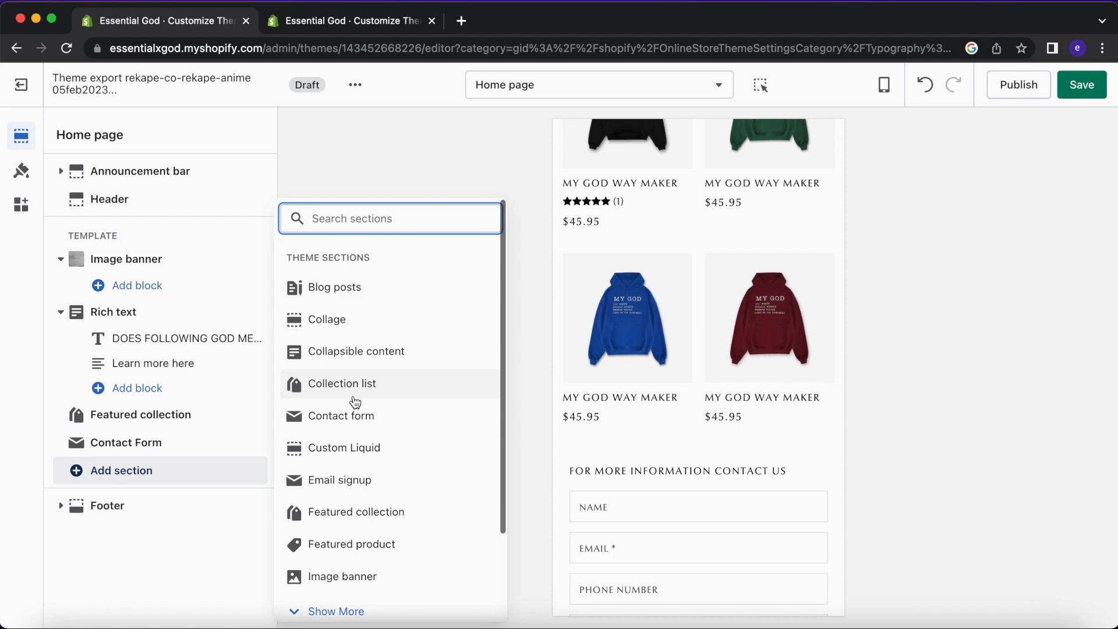
scroll(408, 537, "down", 1)
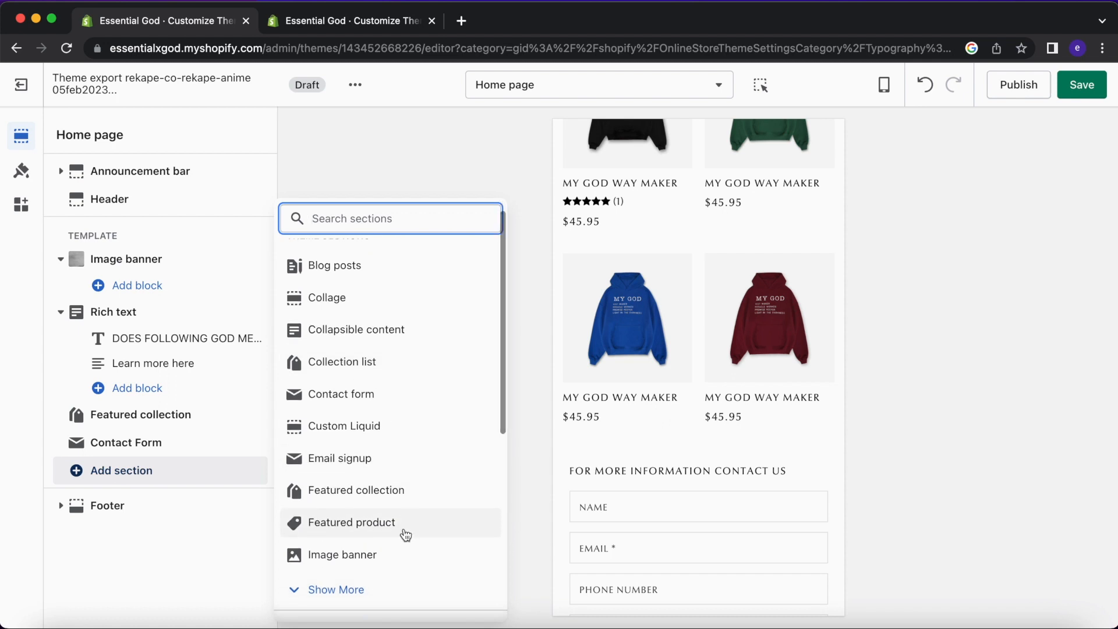
left_click(416, 531)
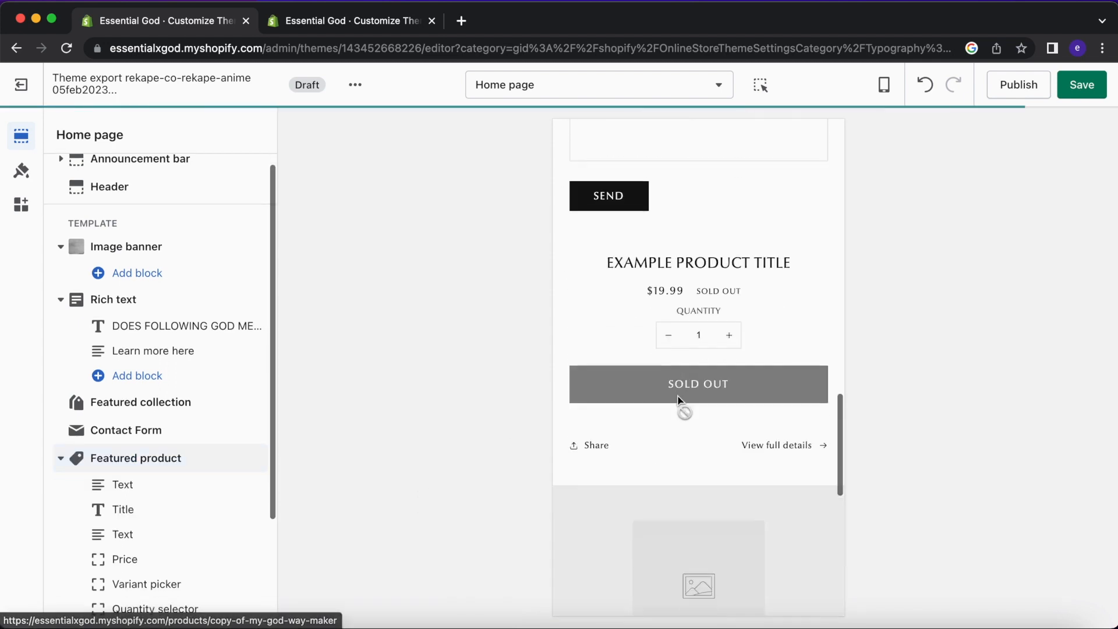
left_click(175, 459)
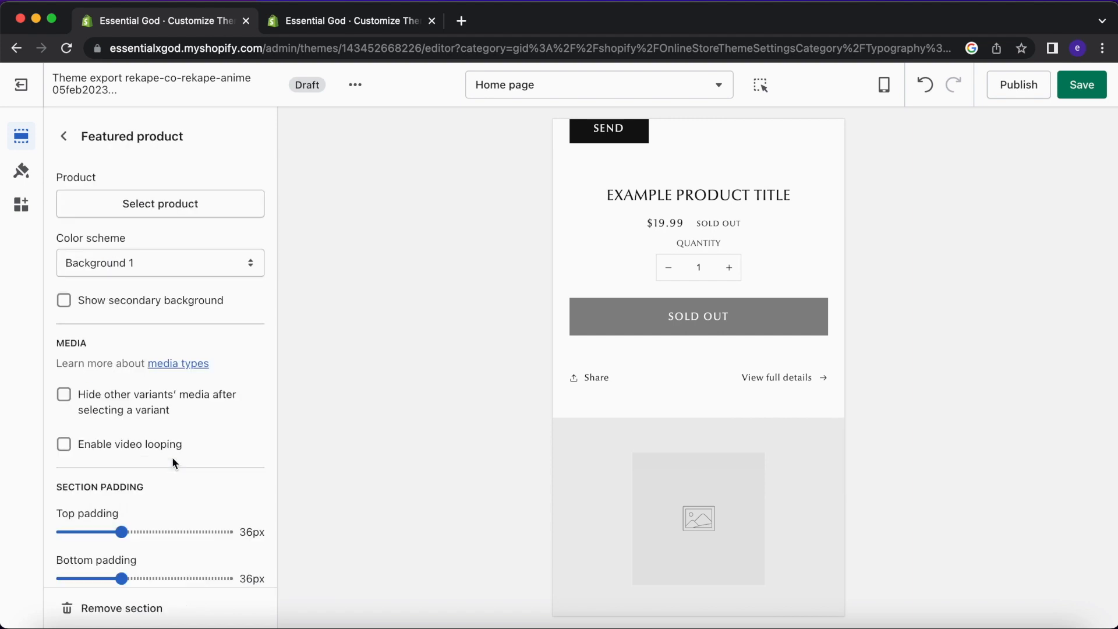
left_click(187, 207)
left_click(194, 263)
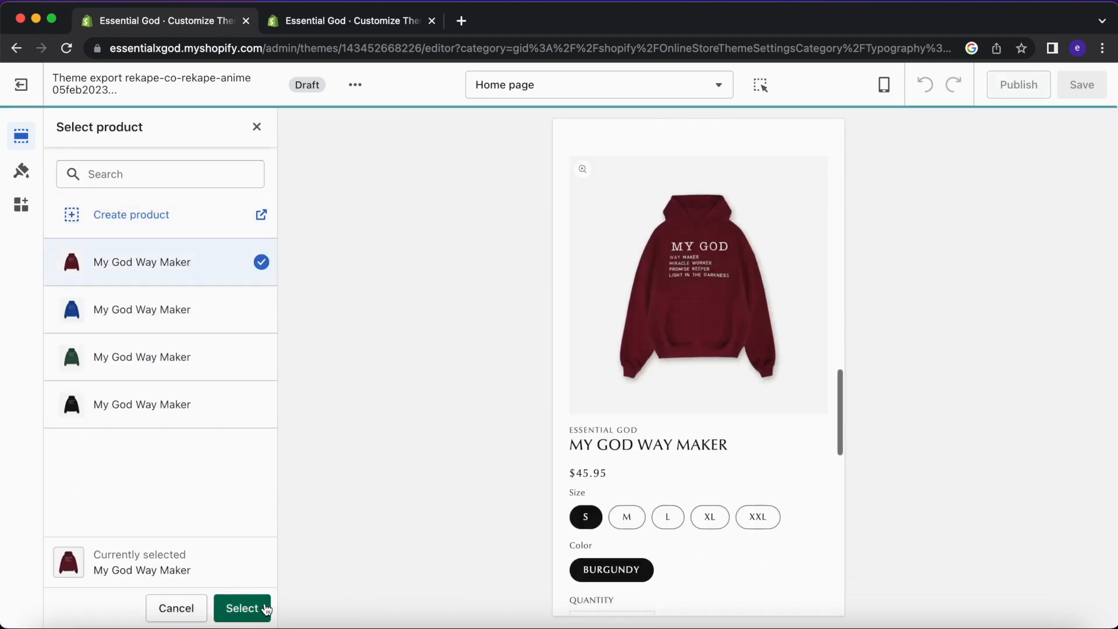
left_click(250, 607)
scroll(678, 420, "down", 5)
scroll(675, 417, "up", 3)
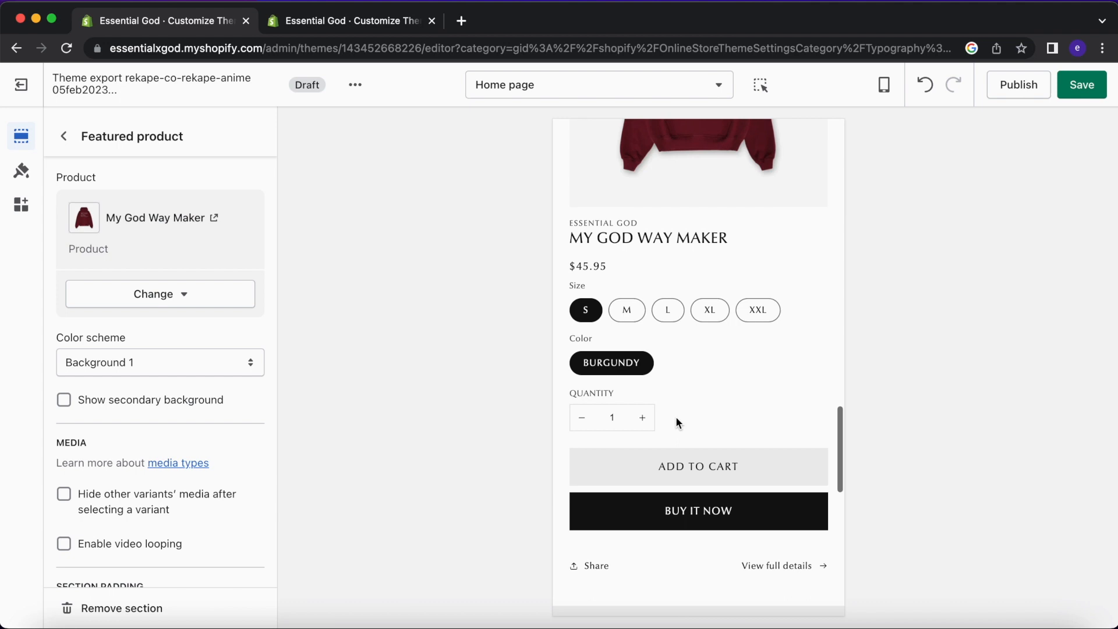
scroll(676, 417, "up", 5)
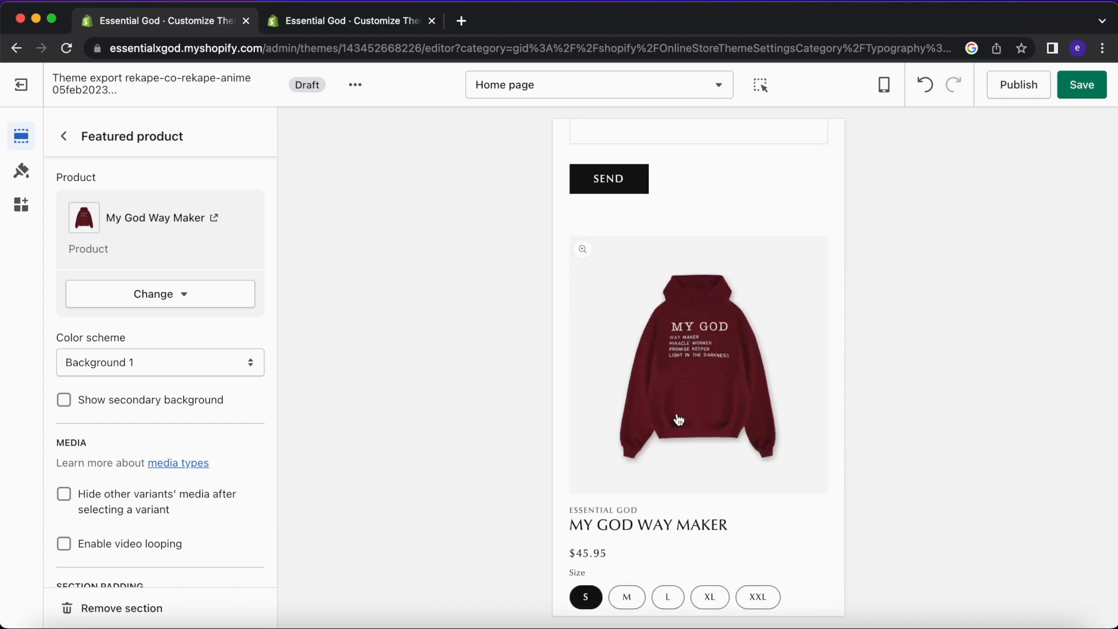
scroll(678, 420, "up", 2)
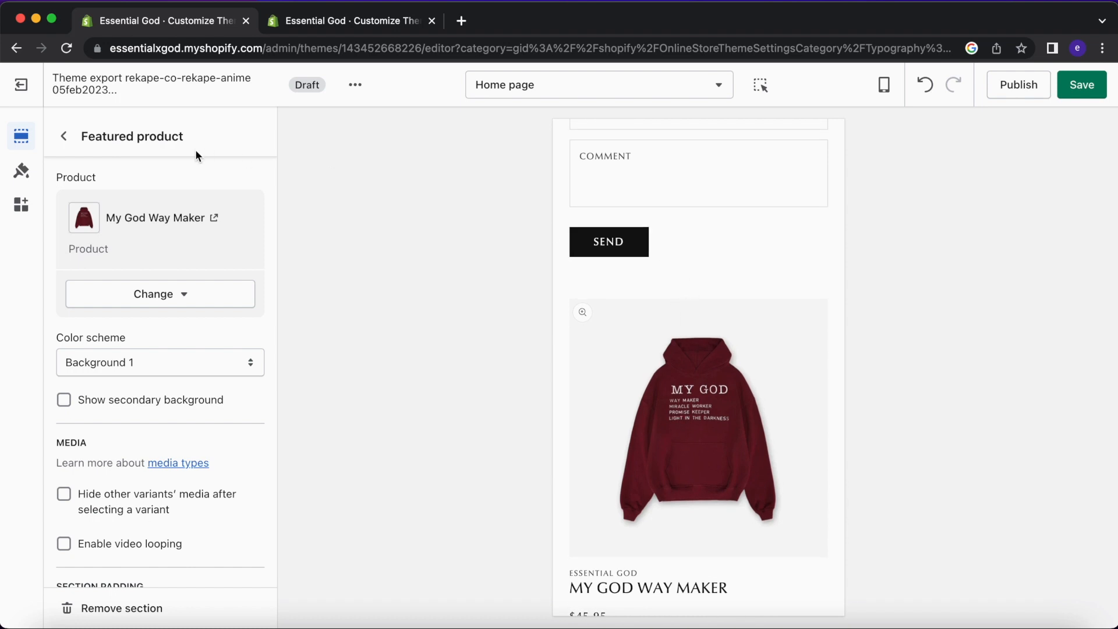
left_click(74, 131)
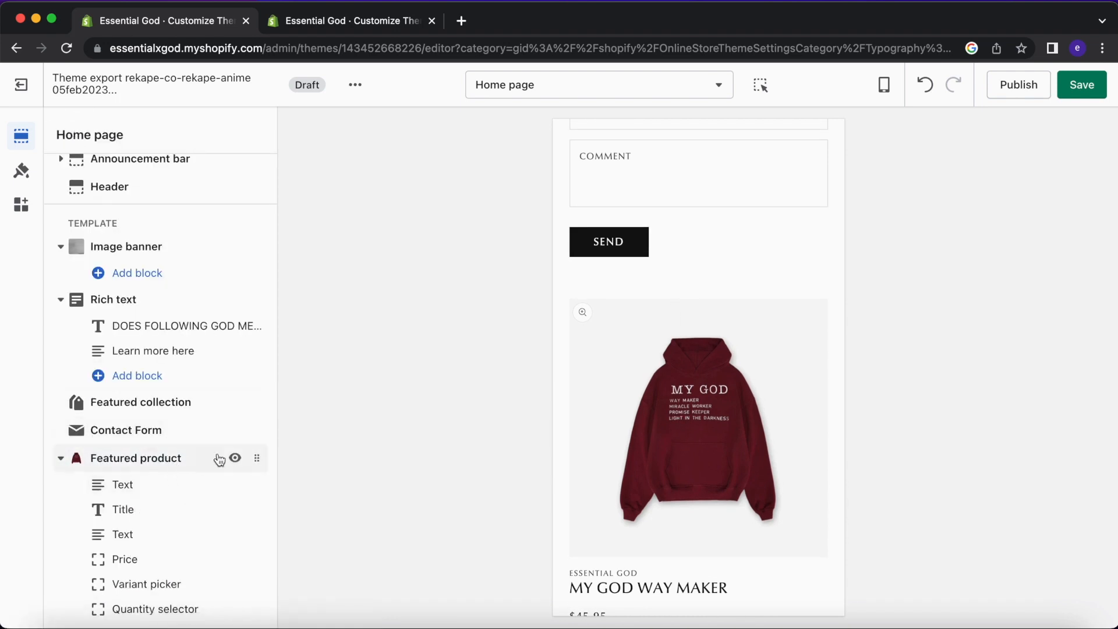
Drag the Featured product section up to sit directly below Rich text.
left_click_drag(254, 456, 239, 402)
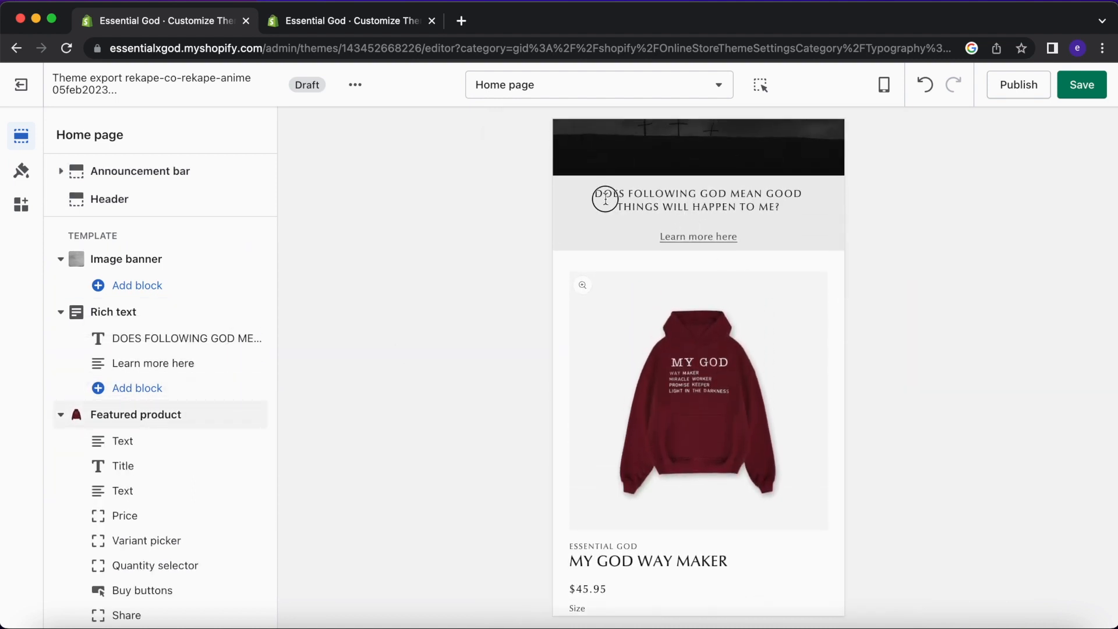
left_click_drag(606, 199, 831, 220)
left_click(738, 234)
Review the preview, then hide the Featured product section.
scroll(721, 350, "down", 2)
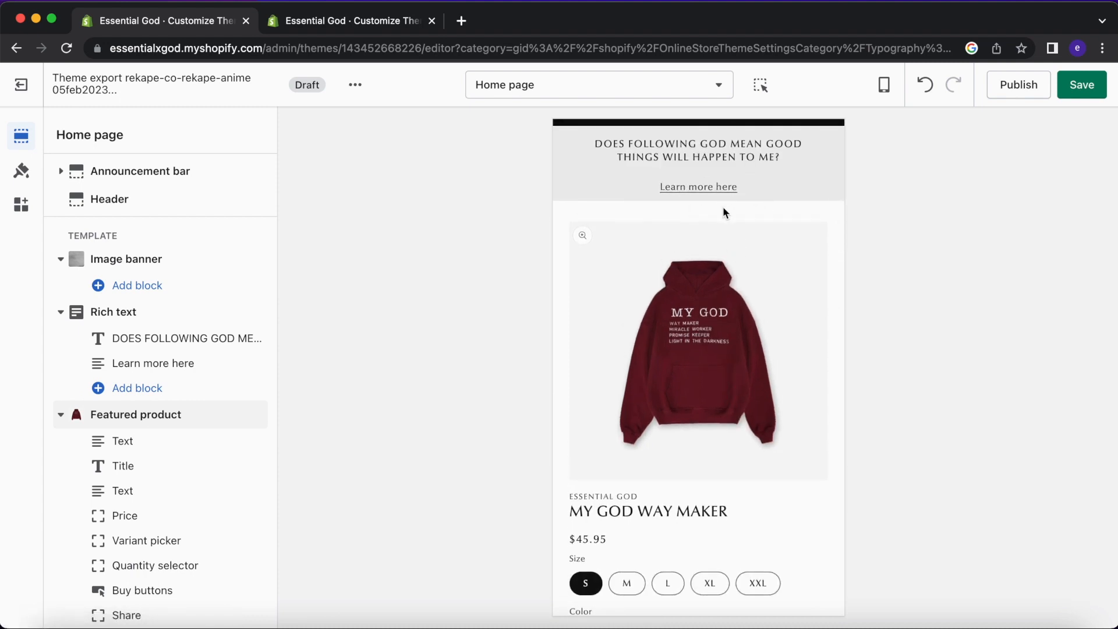
scroll(746, 349, "down", 5)
scroll(726, 242, "up", 7)
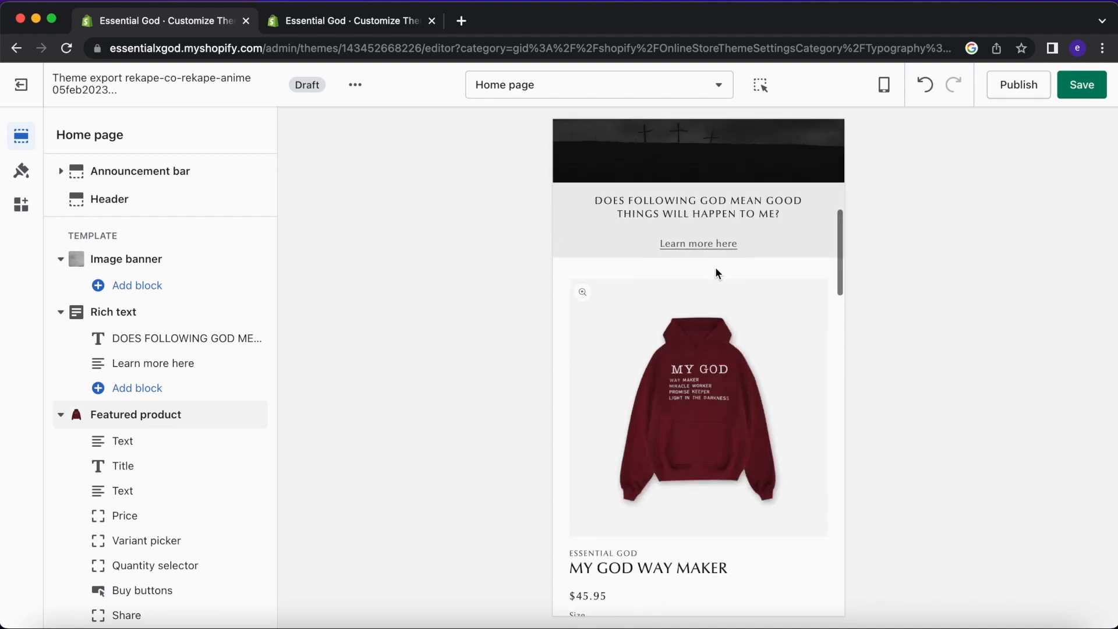
scroll(722, 361, "down", 6)
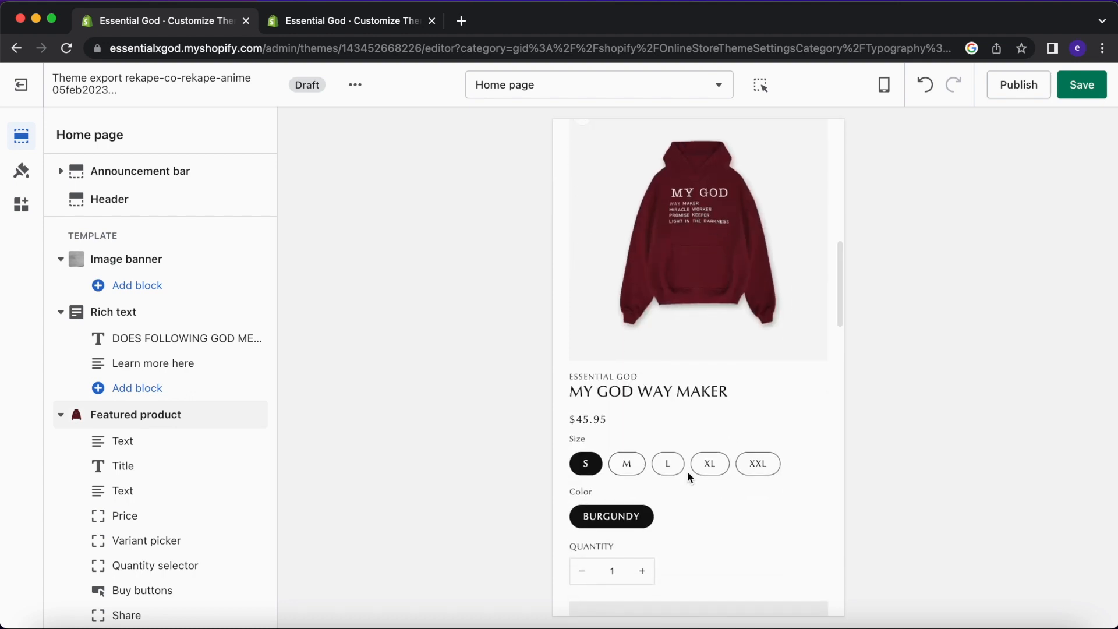
scroll(687, 470, "down", 4)
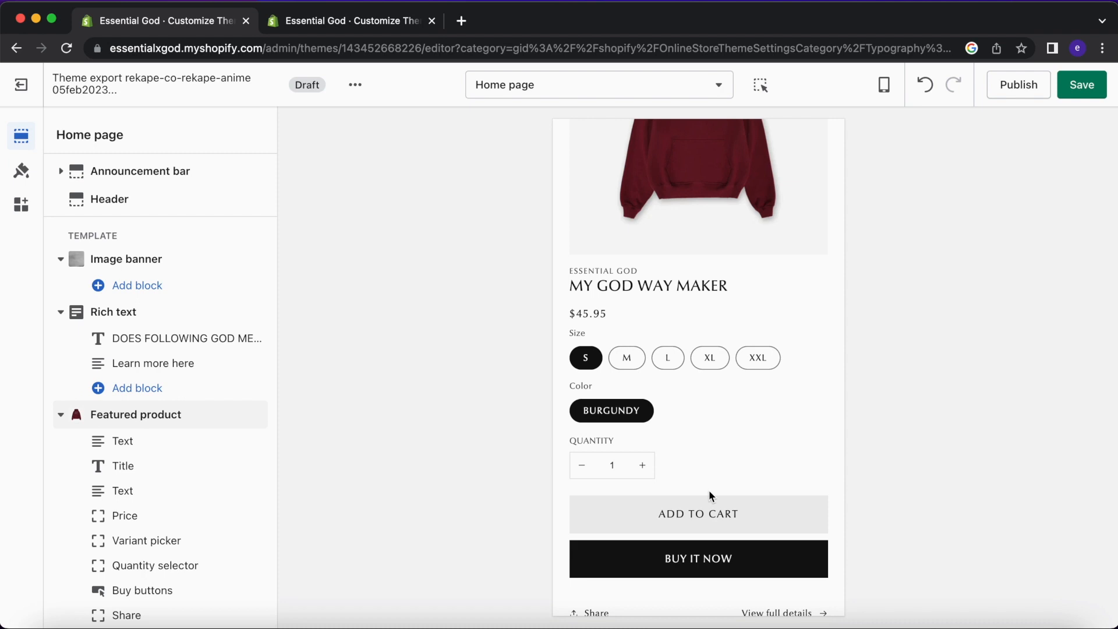
scroll(704, 445, "down", 12)
scroll(704, 445, "up", 11)
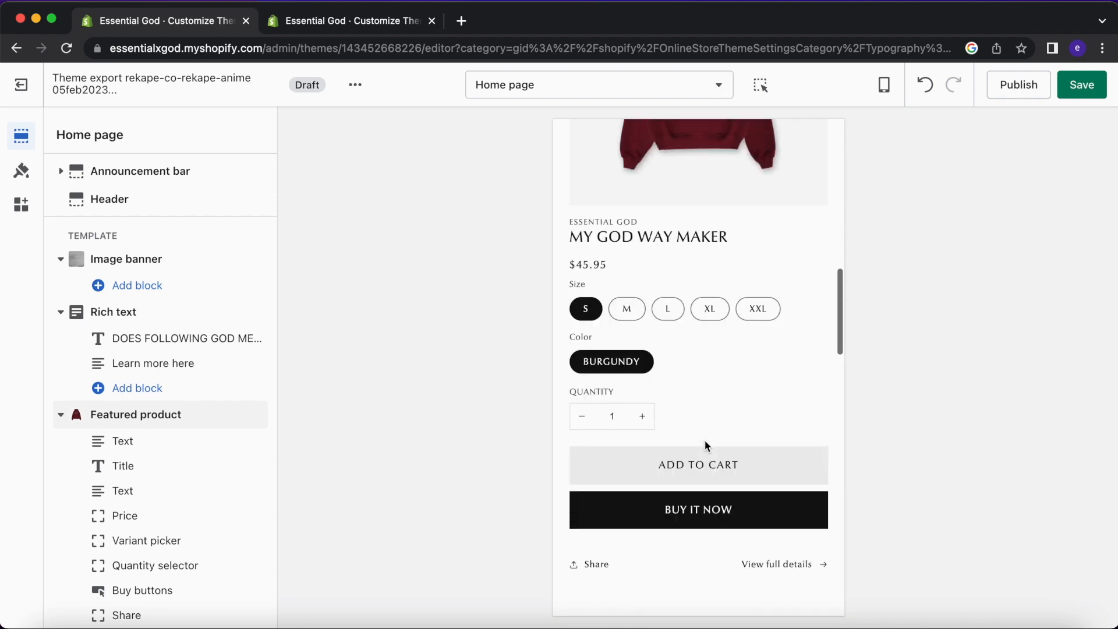
scroll(705, 445, "up", 8)
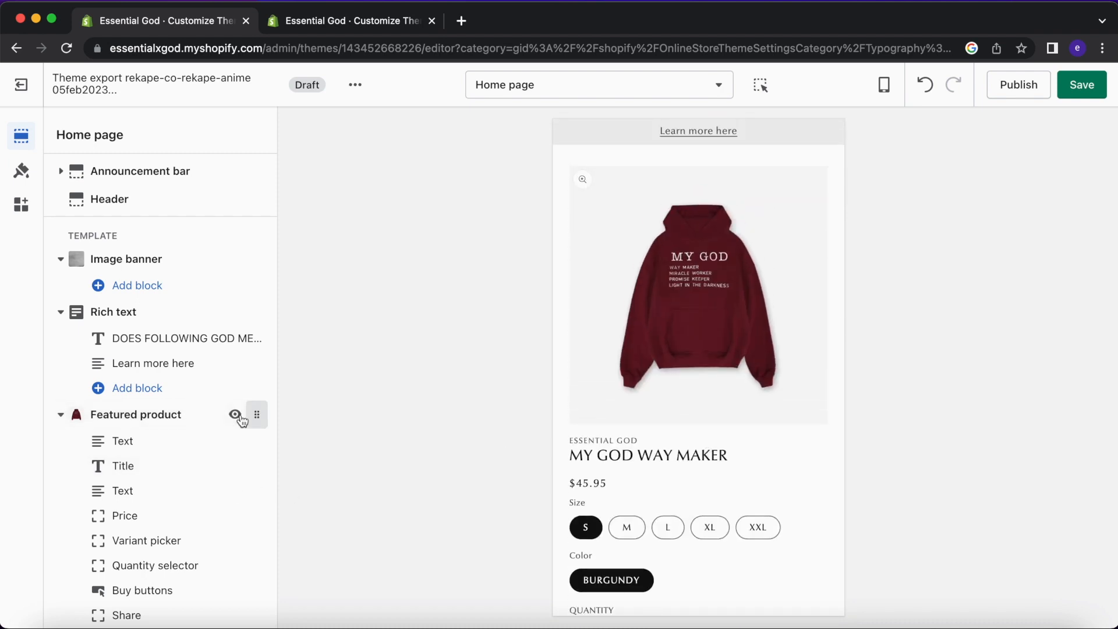
left_click(235, 420)
Delete the Featured product section from the home page.
left_click(148, 603)
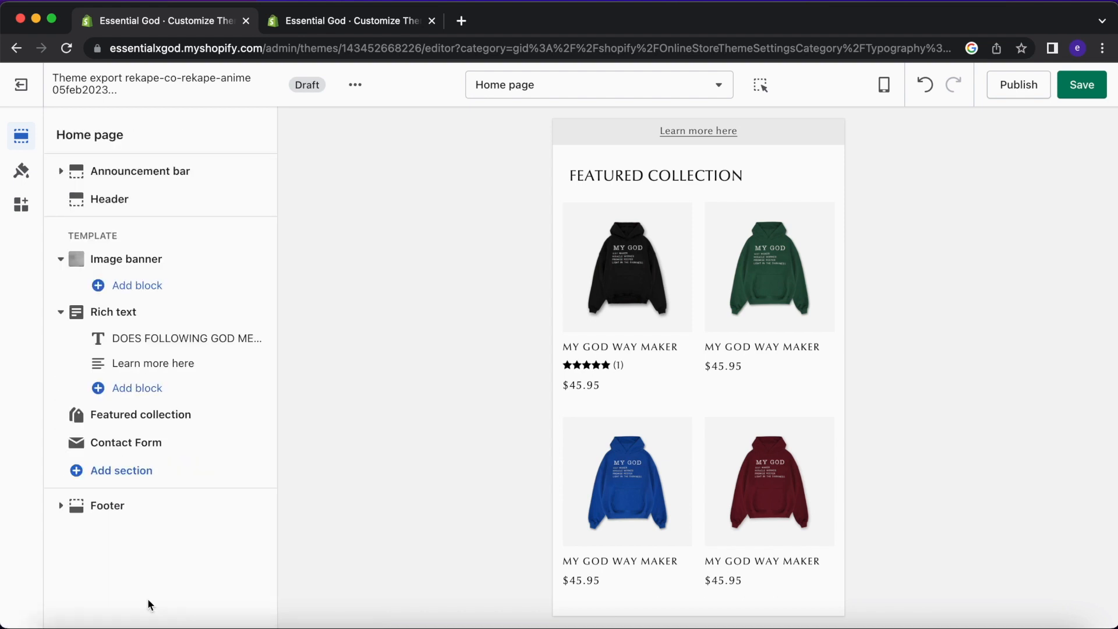
scroll(598, 407, "up", 1)
scroll(719, 363, "down", 4)
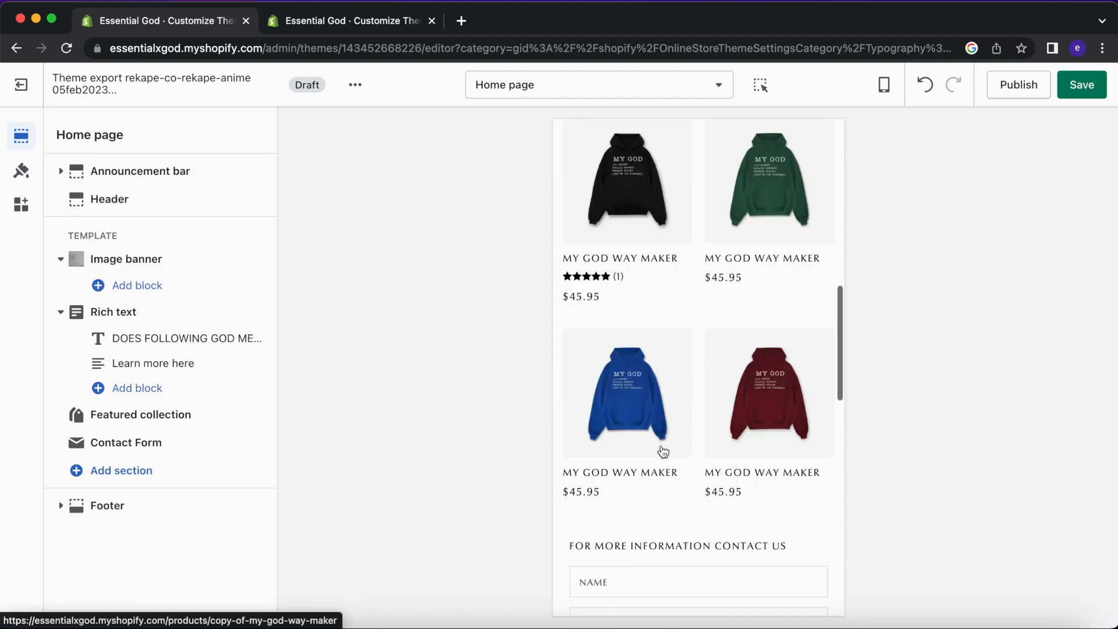
Enable mobile swiping through the Featured collection section's products.
left_click(140, 415)
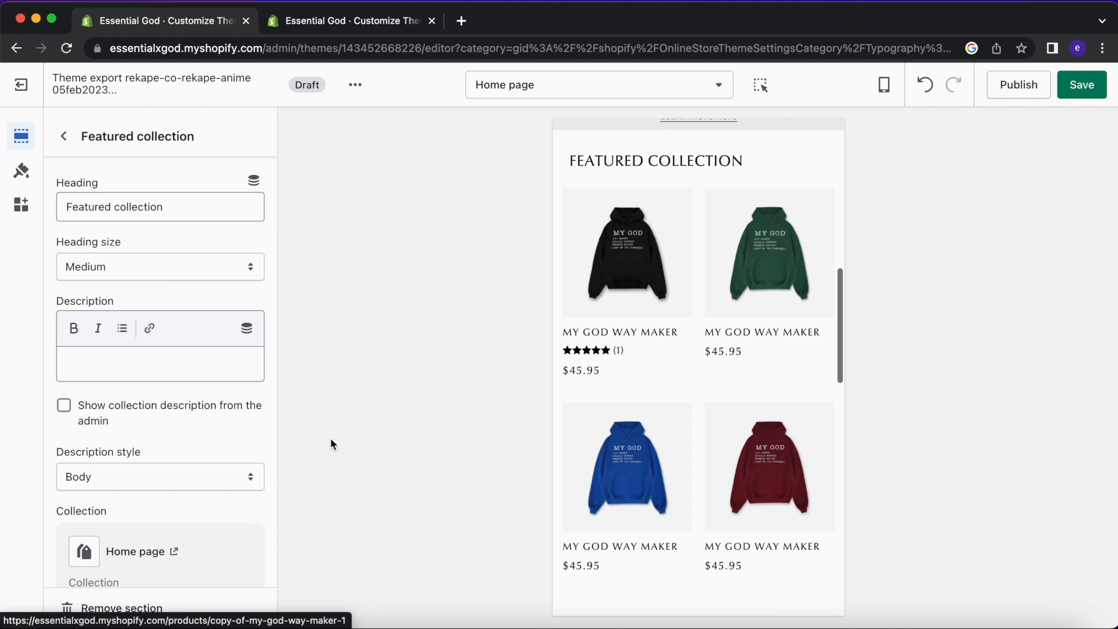
scroll(166, 474, "down", 3)
scroll(166, 480, "down", 5)
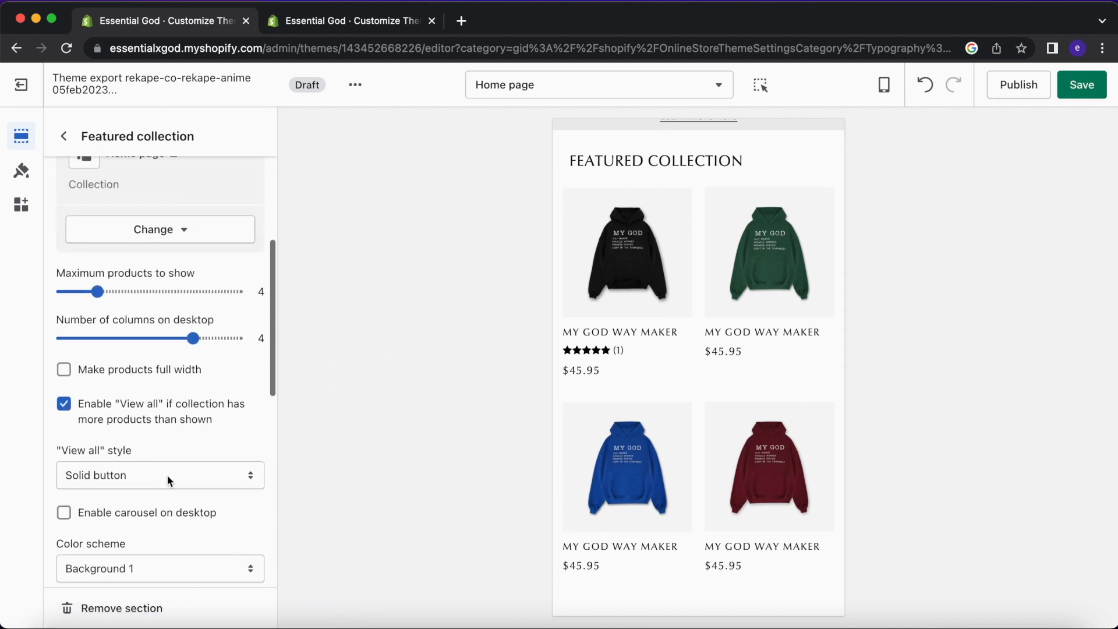
scroll(189, 507, "down", 5)
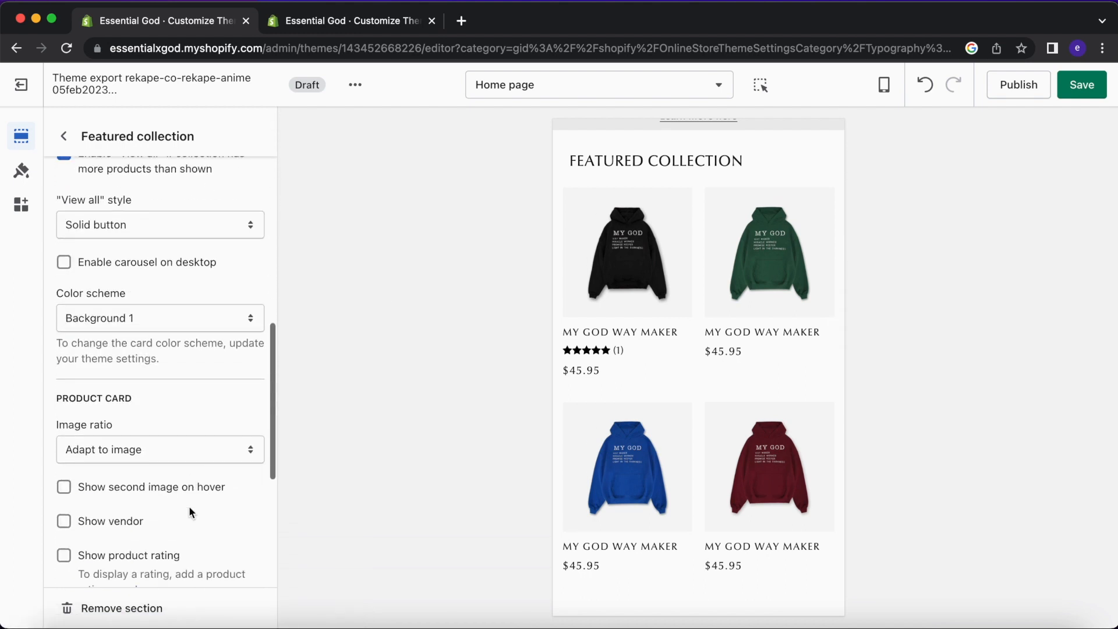
scroll(188, 507, "down", 5)
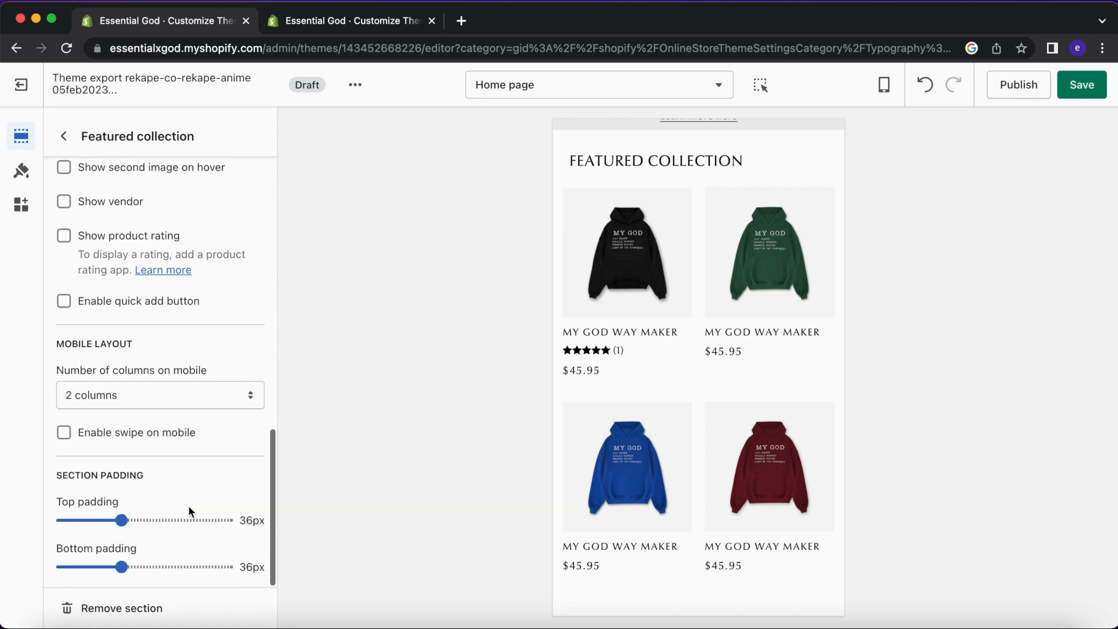
left_click(183, 434)
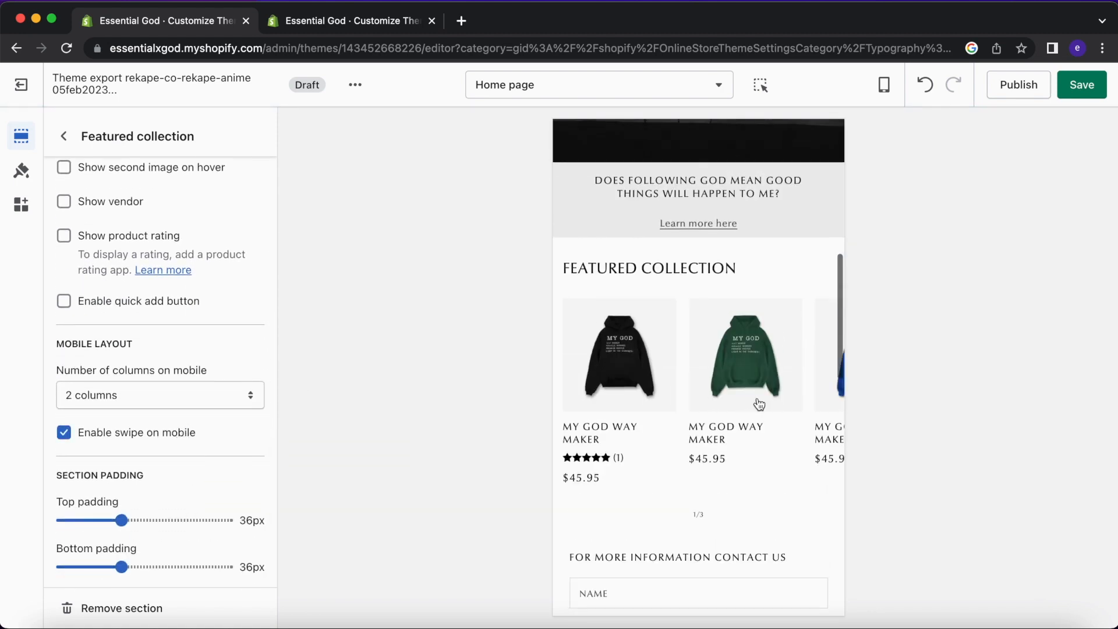
scroll(760, 405, "right", 1)
scroll(759, 402, "left", 3)
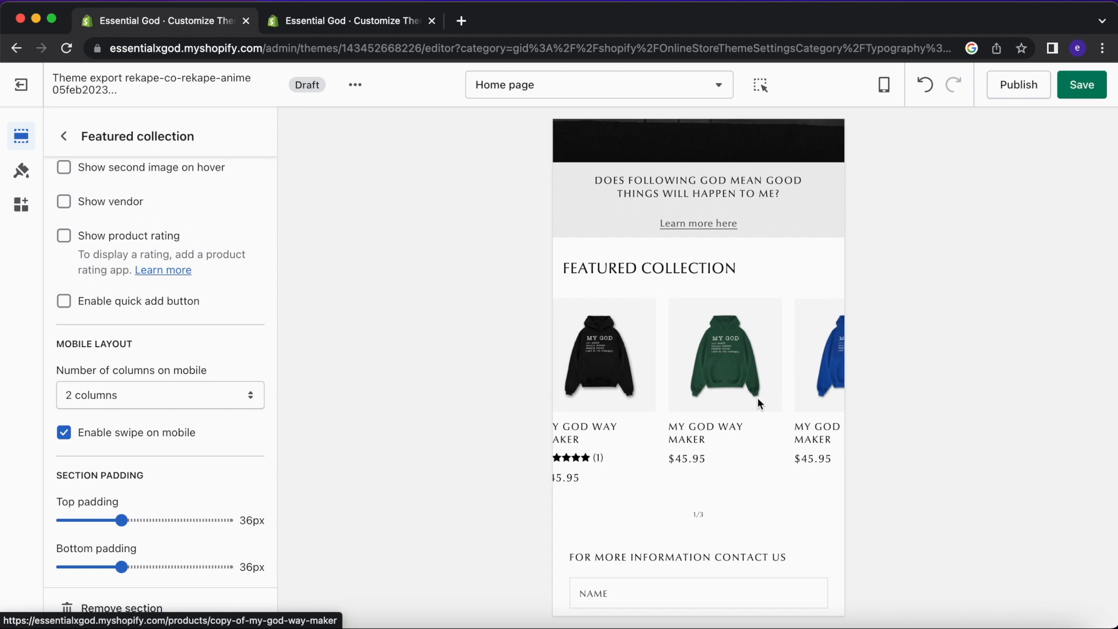
scroll(561, 429, "down", 1)
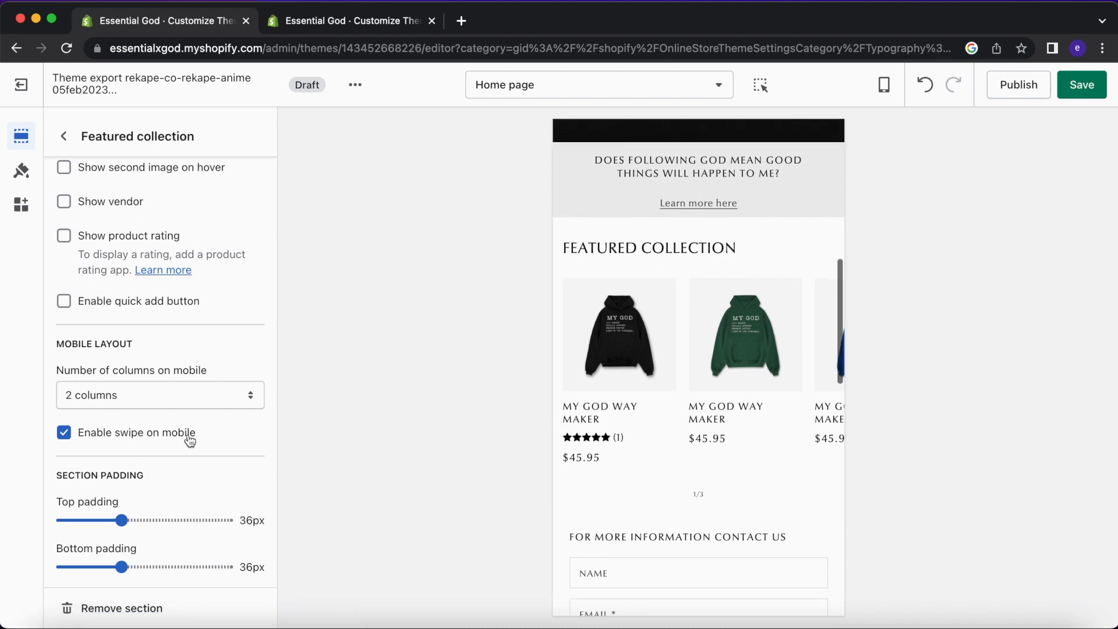
scroll(721, 385, "up", 1)
scroll(721, 384, "down", 5)
scroll(721, 385, "up", 6)
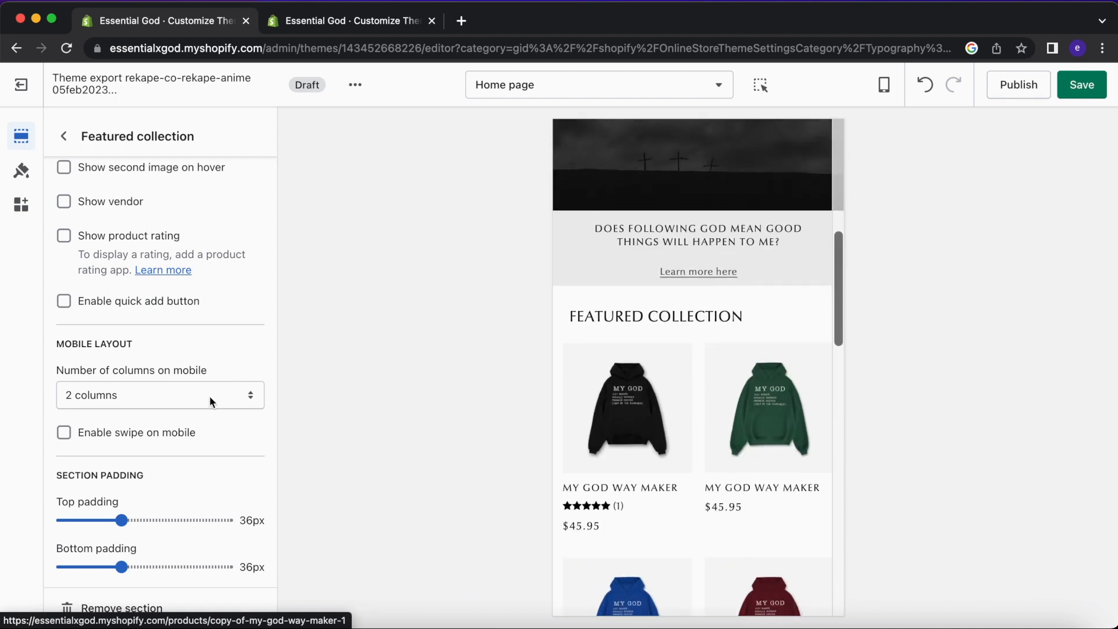
scroll(125, 321, "up", 6)
Try Accent 2, then apply the Background 2 colour scheme and review the grid down to the contact form.
left_click(125, 325)
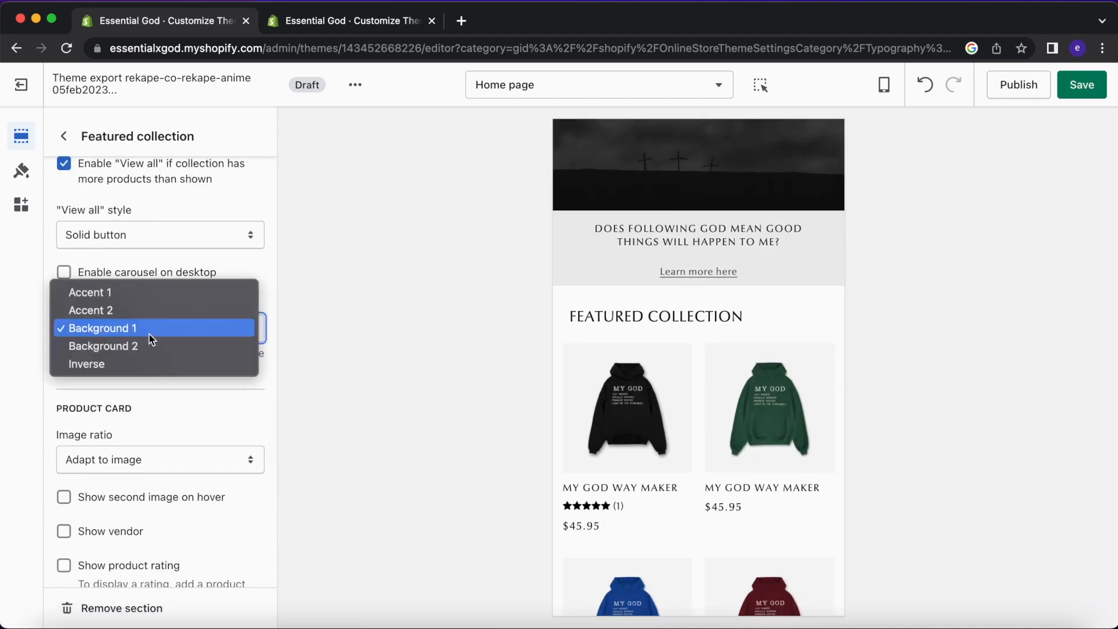
left_click(146, 315)
left_click(145, 332)
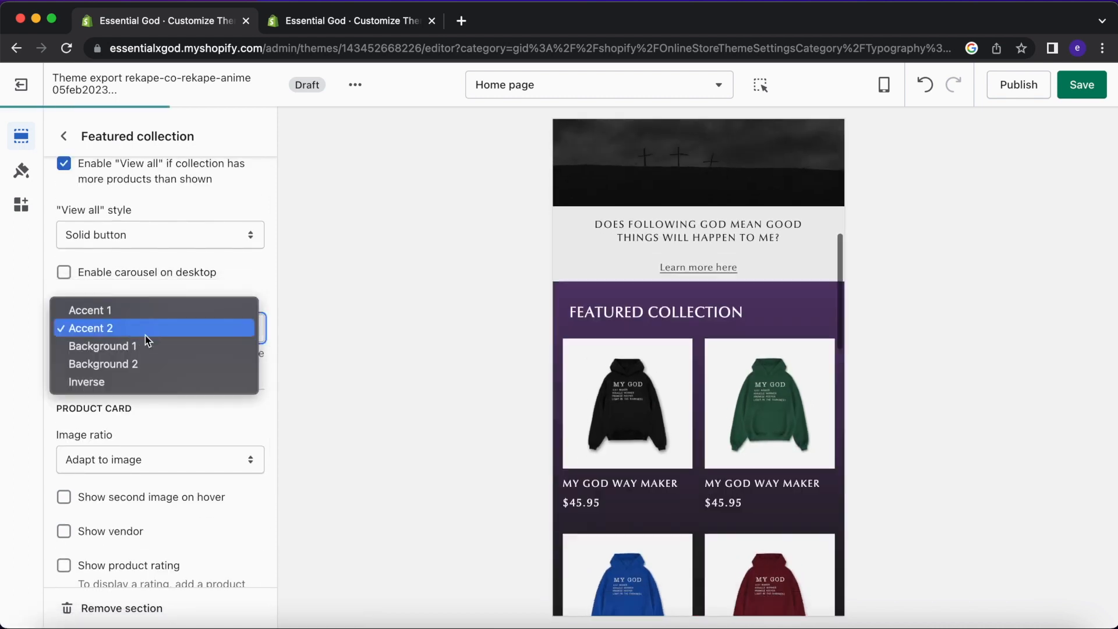
left_click(144, 364)
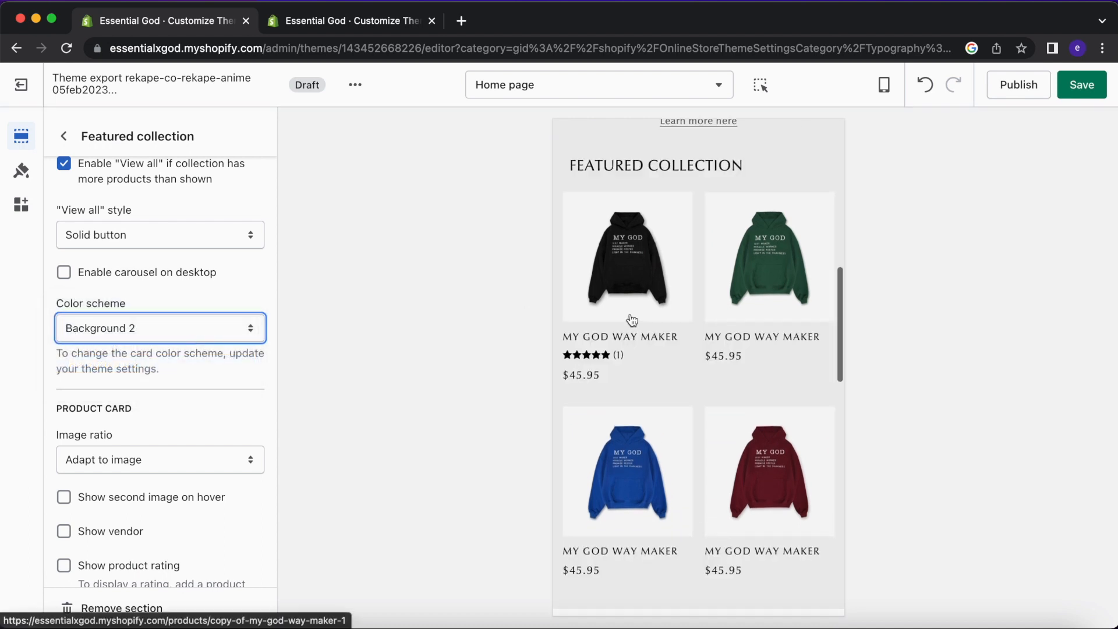
scroll(633, 320, "up", 10)
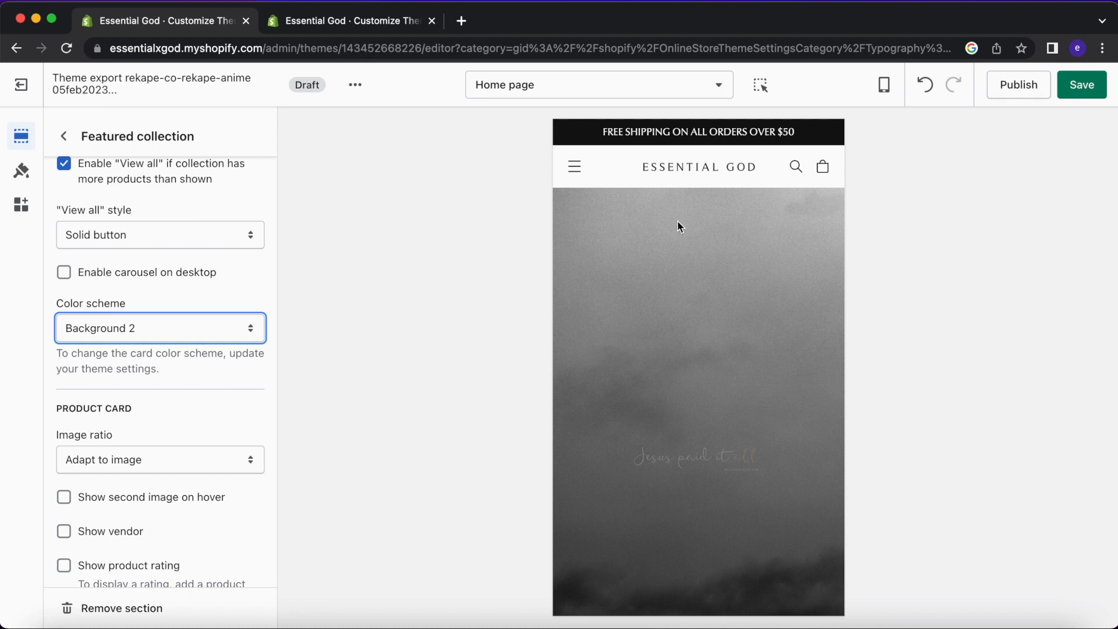
scroll(679, 227, "down", 5)
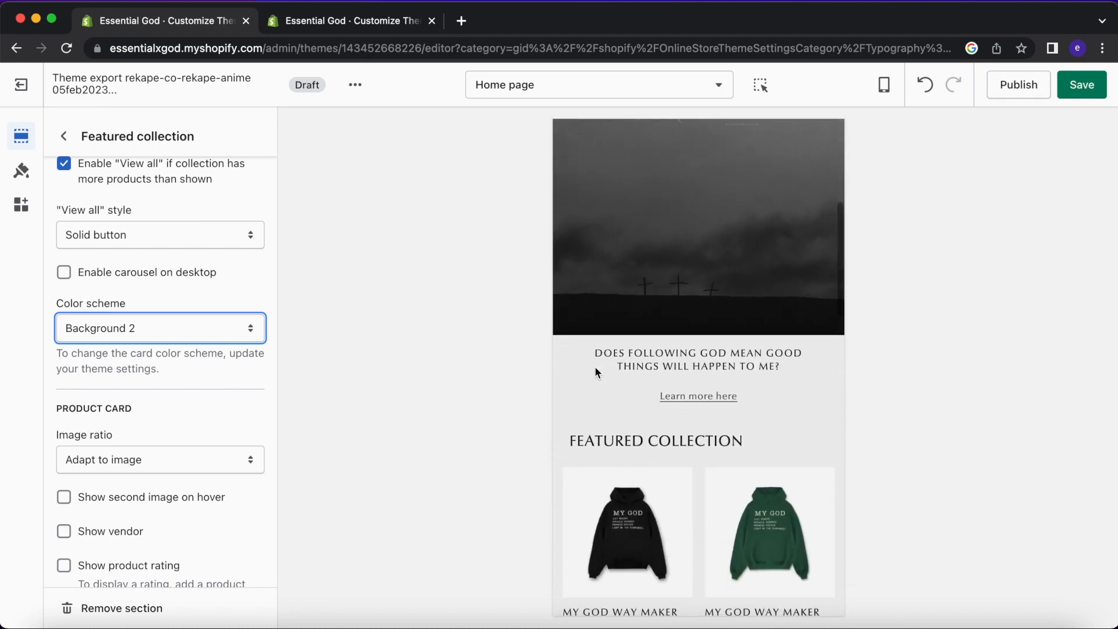
scroll(595, 365, "down", 4)
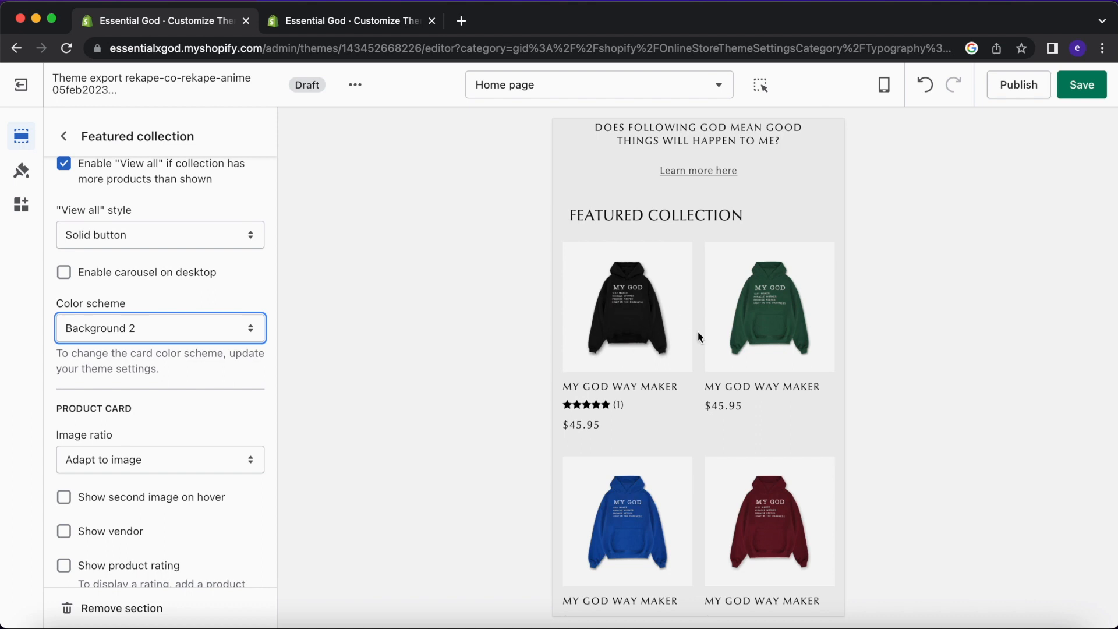
scroll(674, 319, "down", 7)
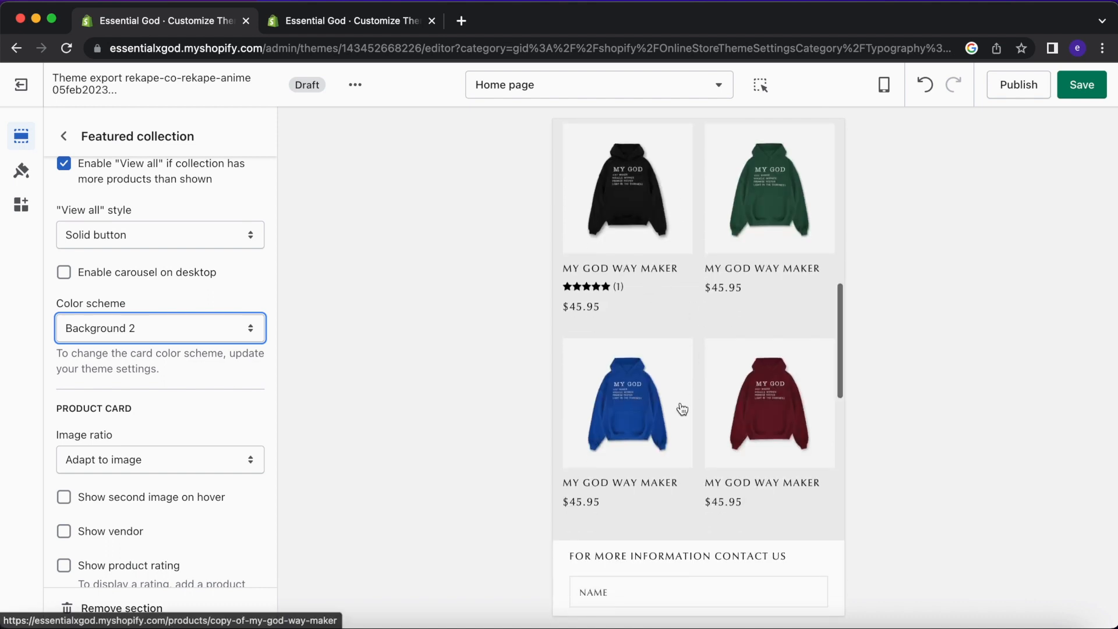
scroll(670, 373, "up", 1)
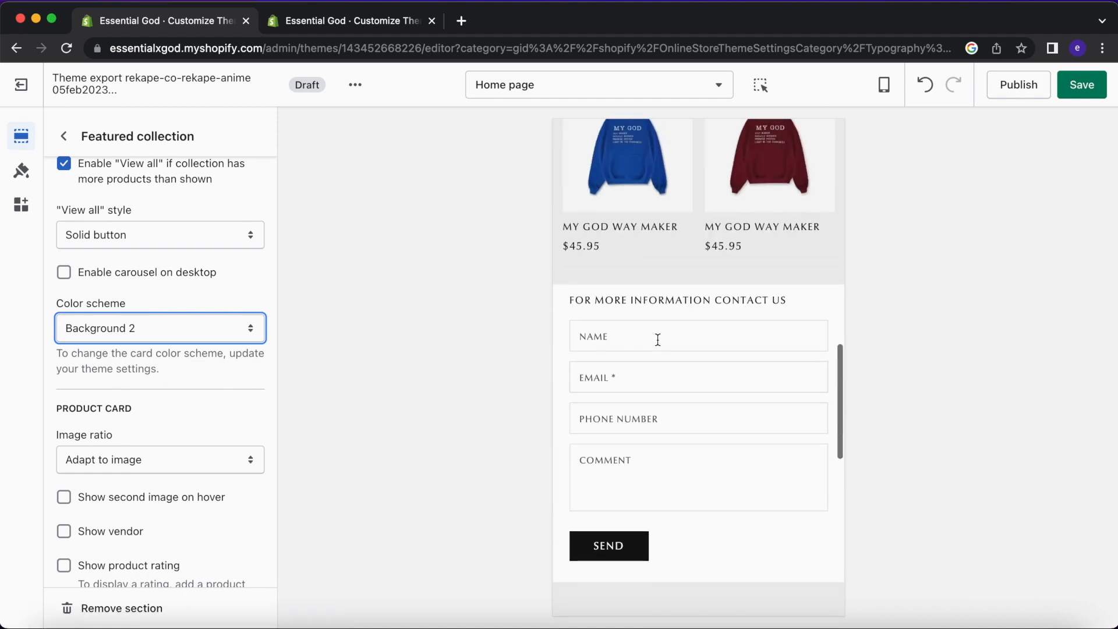
left_click(64, 137)
Open the Add section list, then compare against the live theme's home page.
left_click(128, 469)
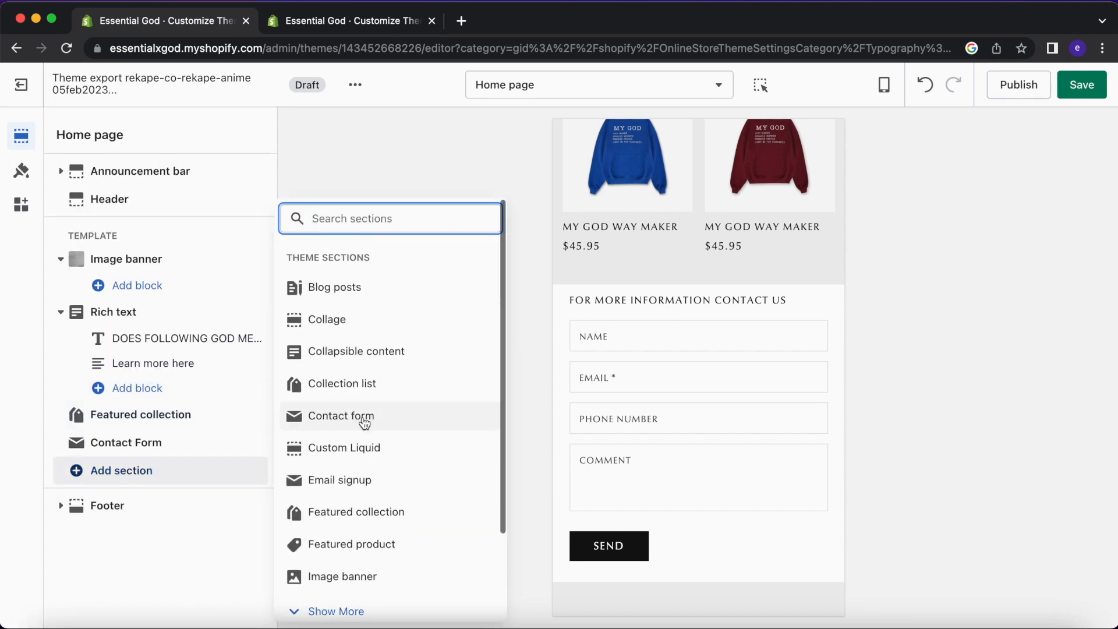
scroll(362, 423, "down", 2)
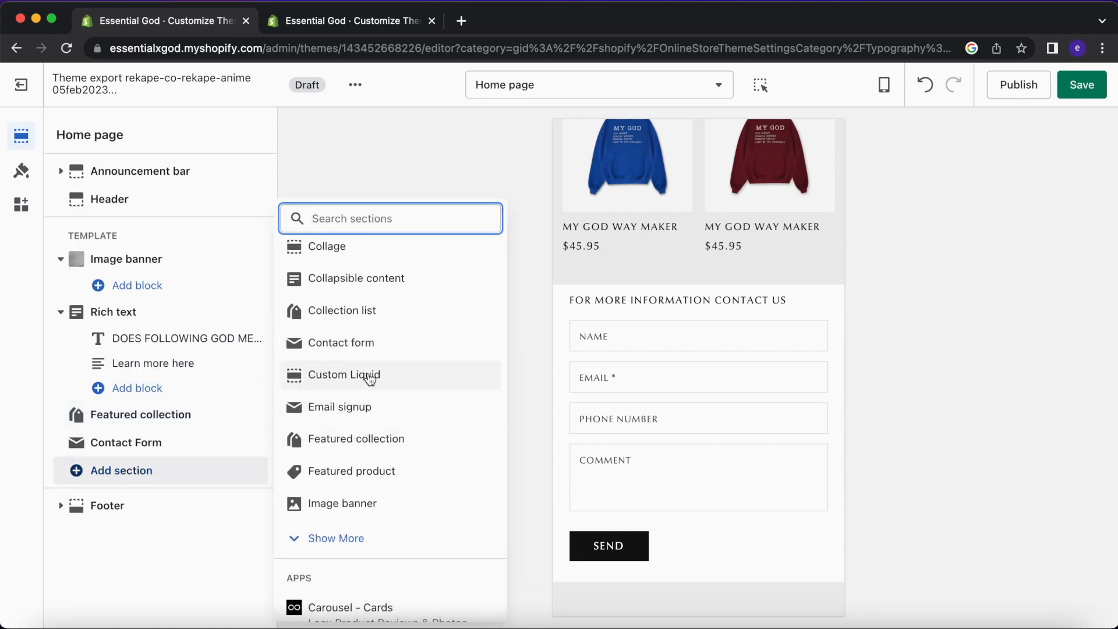
left_click(335, 23)
scroll(674, 314, "down", 4)
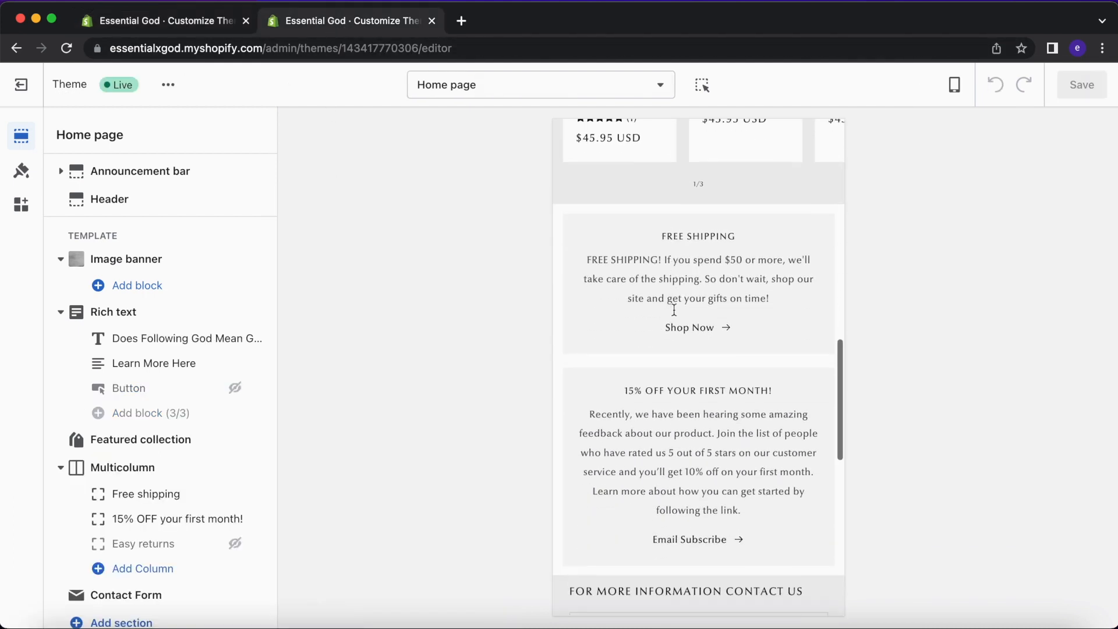
scroll(674, 310, "down", 3)
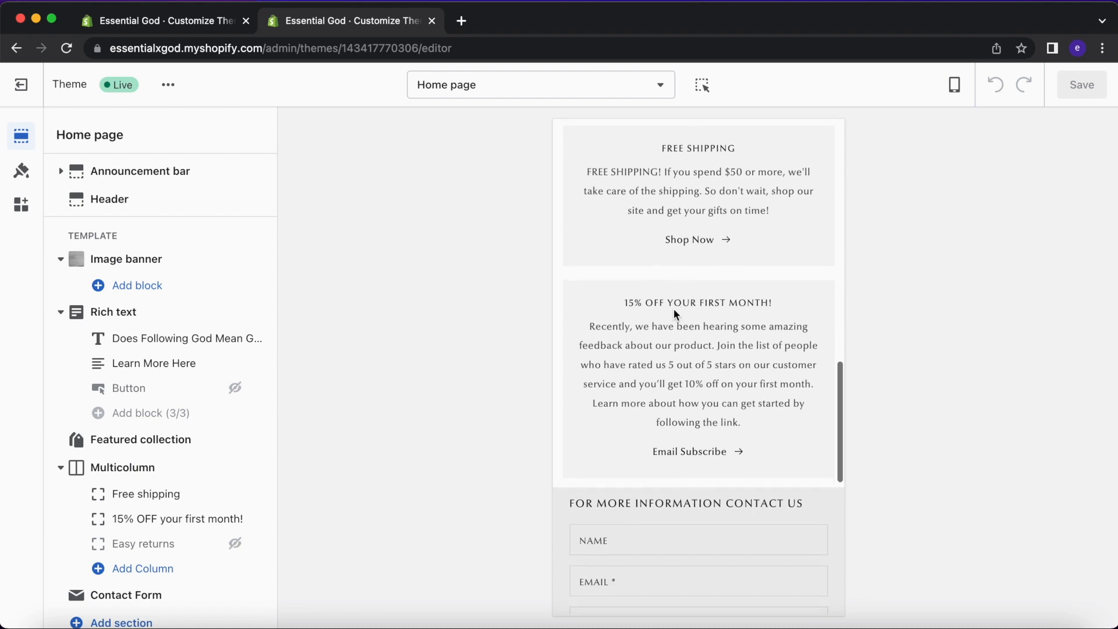
scroll(672, 308, "down", 6)
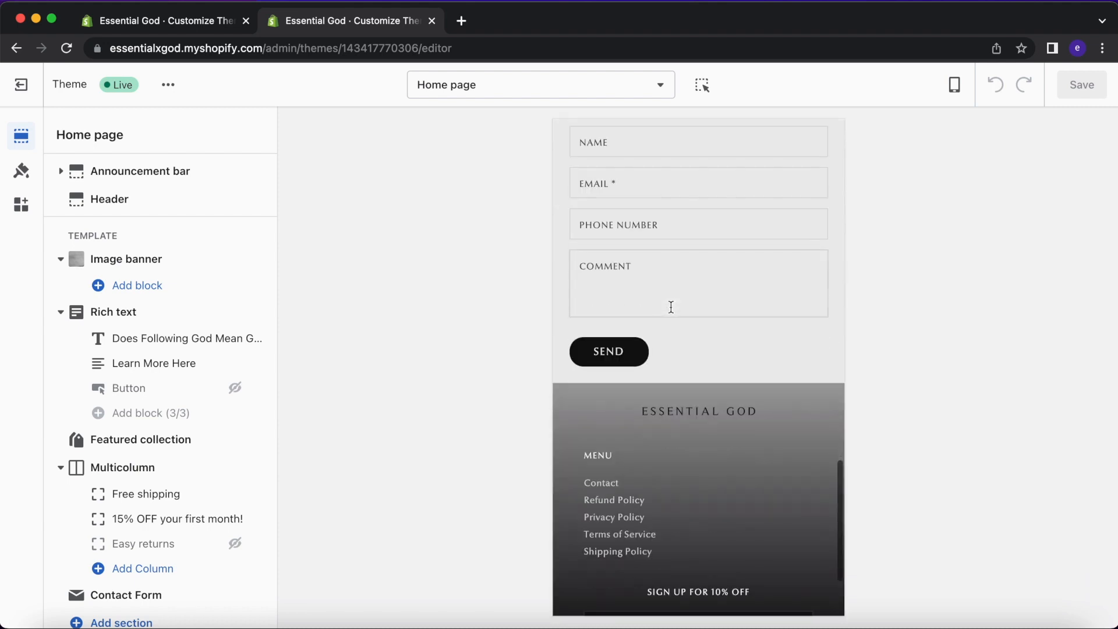
scroll(671, 307, "down", 2)
scroll(669, 306, "up", 12)
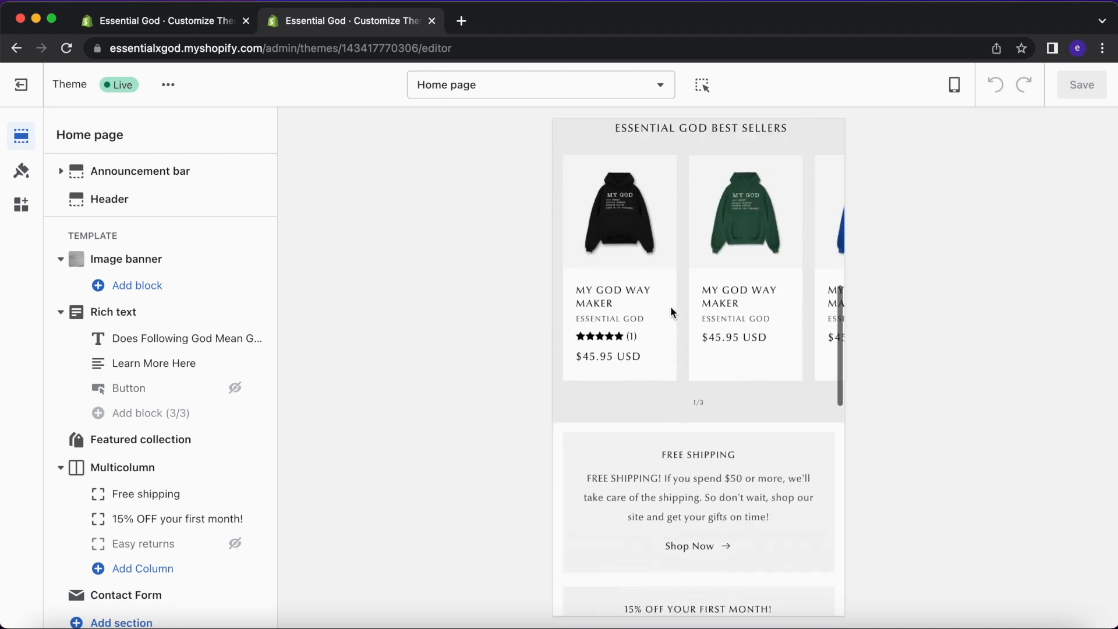
scroll(670, 306, "up", 3)
Show more section types in the draft and recheck the live theme's multicolumn section.
left_click(212, 28)
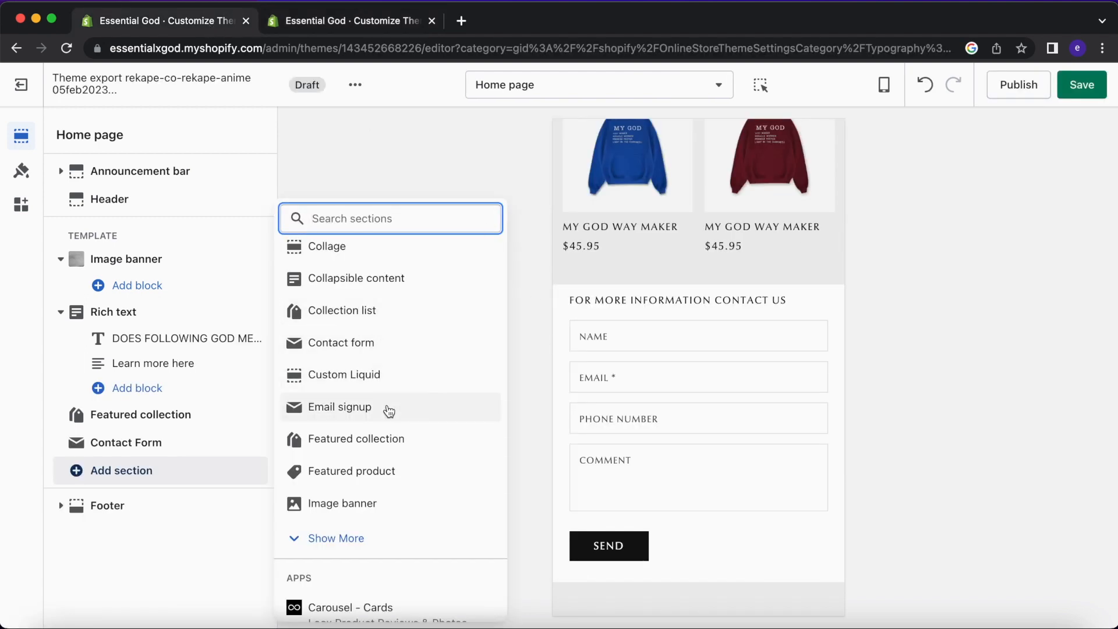
scroll(387, 415, "down", 1)
left_click(350, 491)
scroll(377, 449, "down", 1)
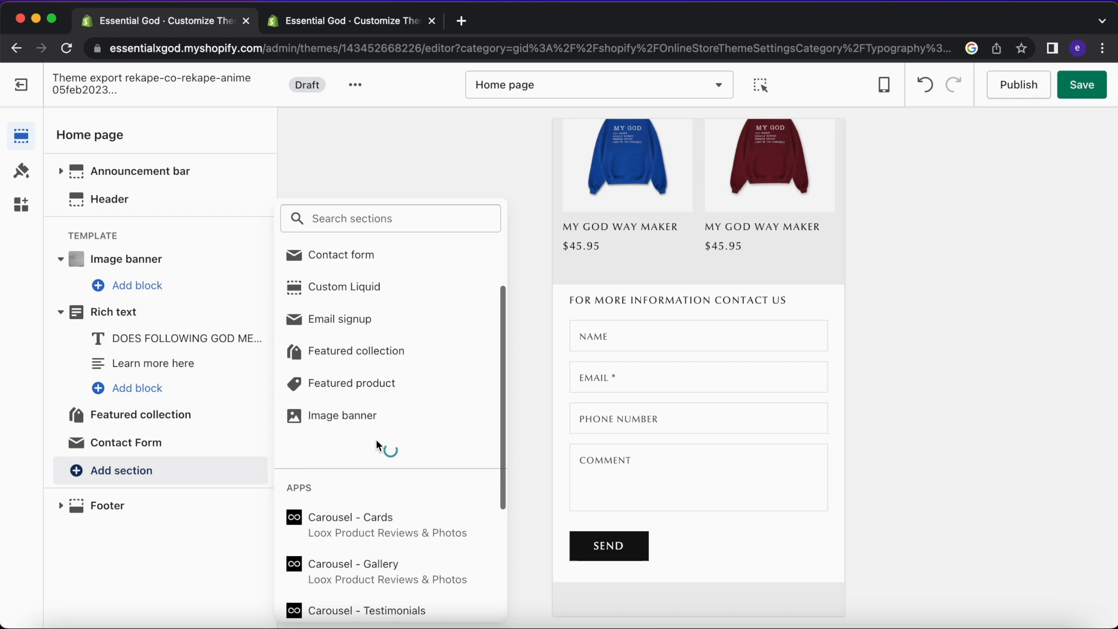
scroll(374, 445, "down", 1)
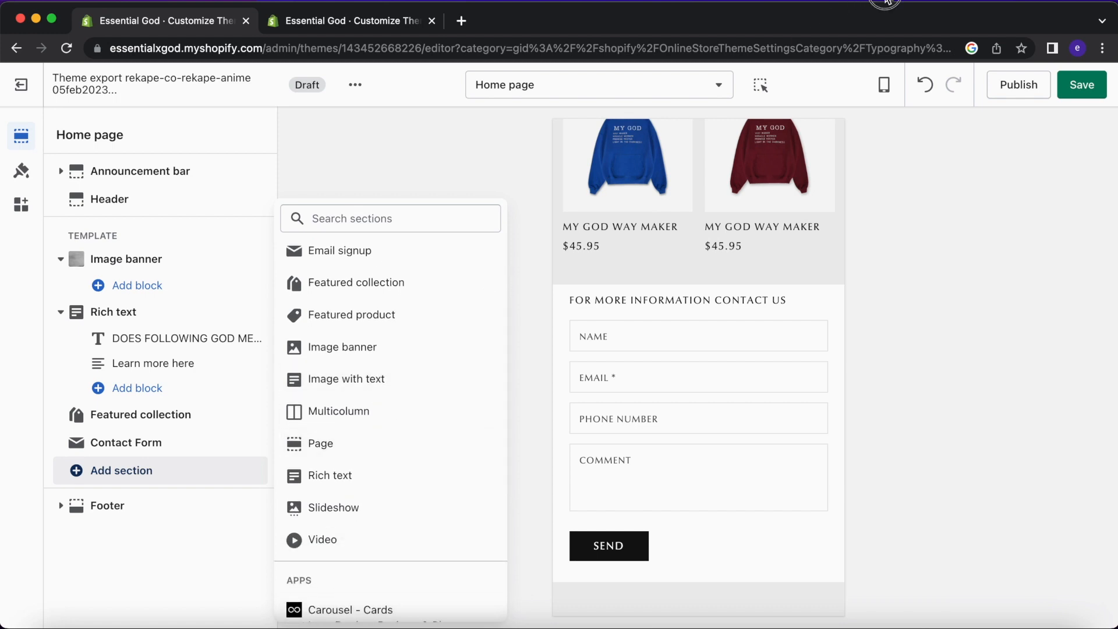
scroll(679, 349, "up", 1)
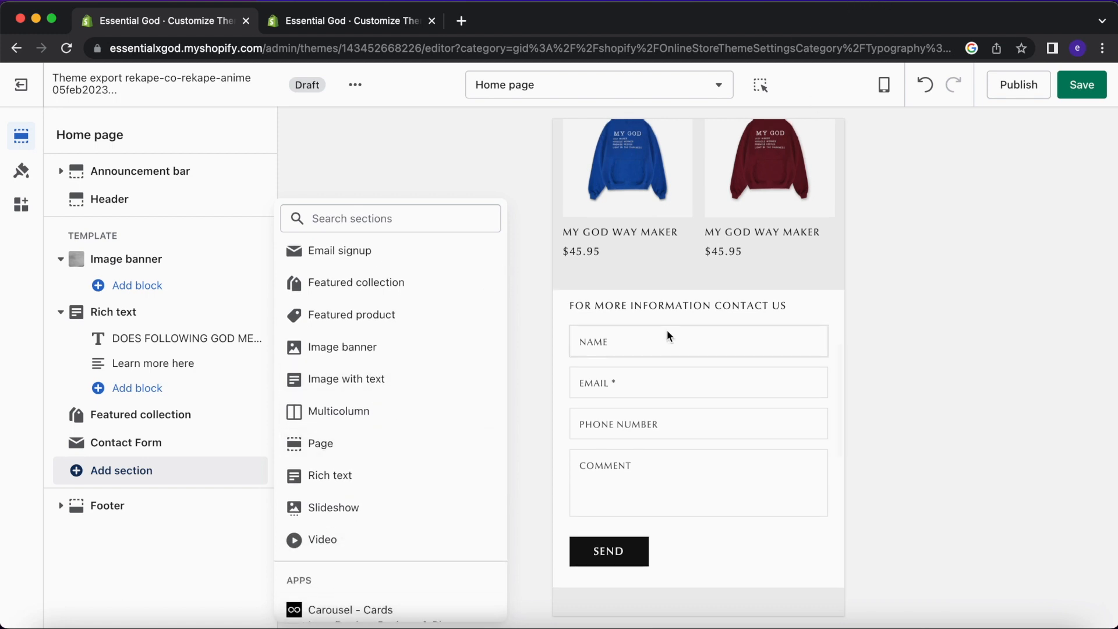
left_click(402, 24)
scroll(680, 394, "down", 10)
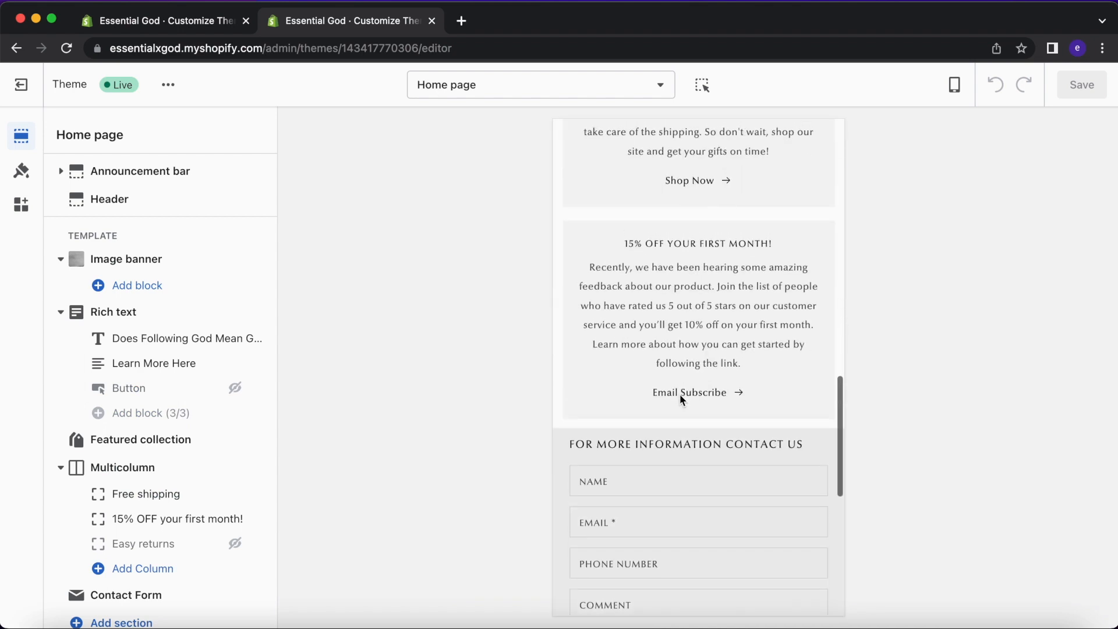
scroll(679, 326, "up", 2)
left_click(218, 24)
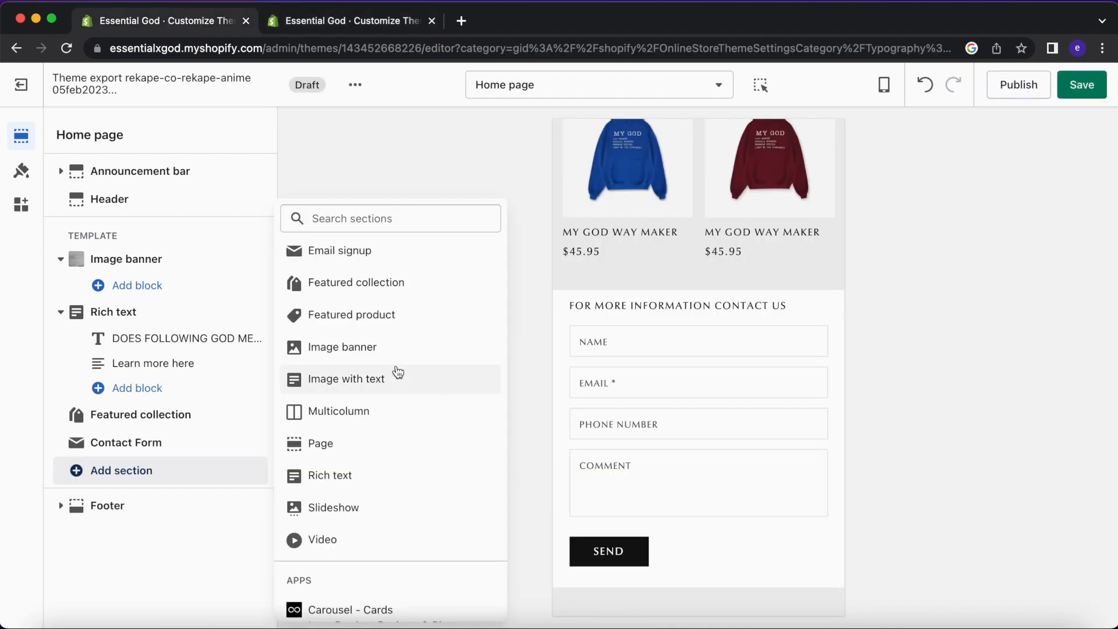
scroll(395, 401, "down", 1)
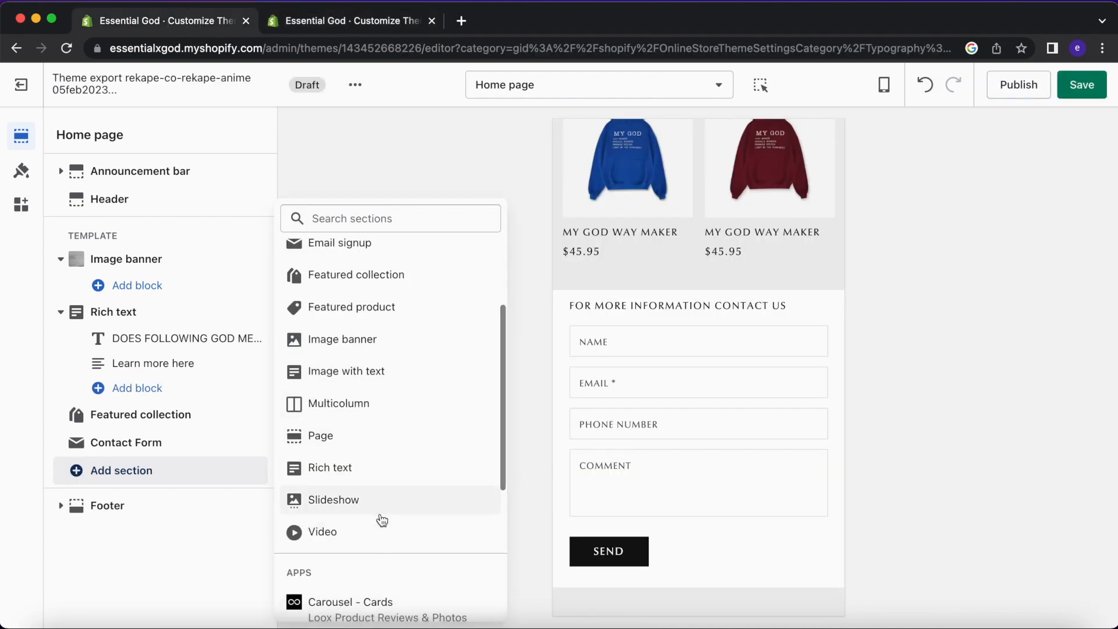
scroll(387, 513, "up", 5)
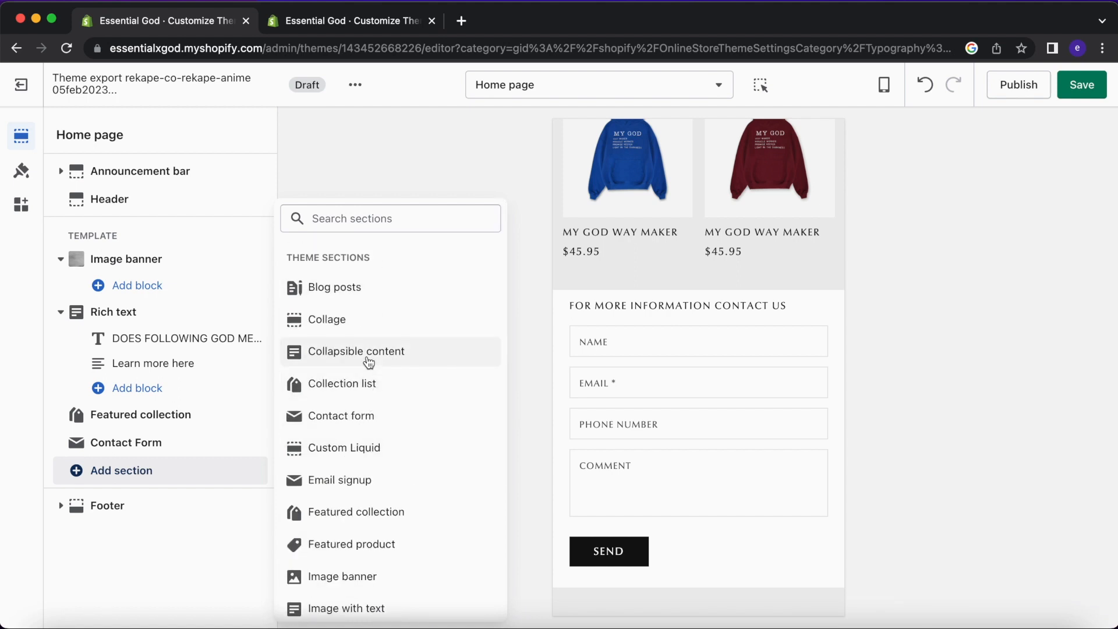
Add a Blog posts section and give it the Background 2 colour scheme.
left_click(396, 302)
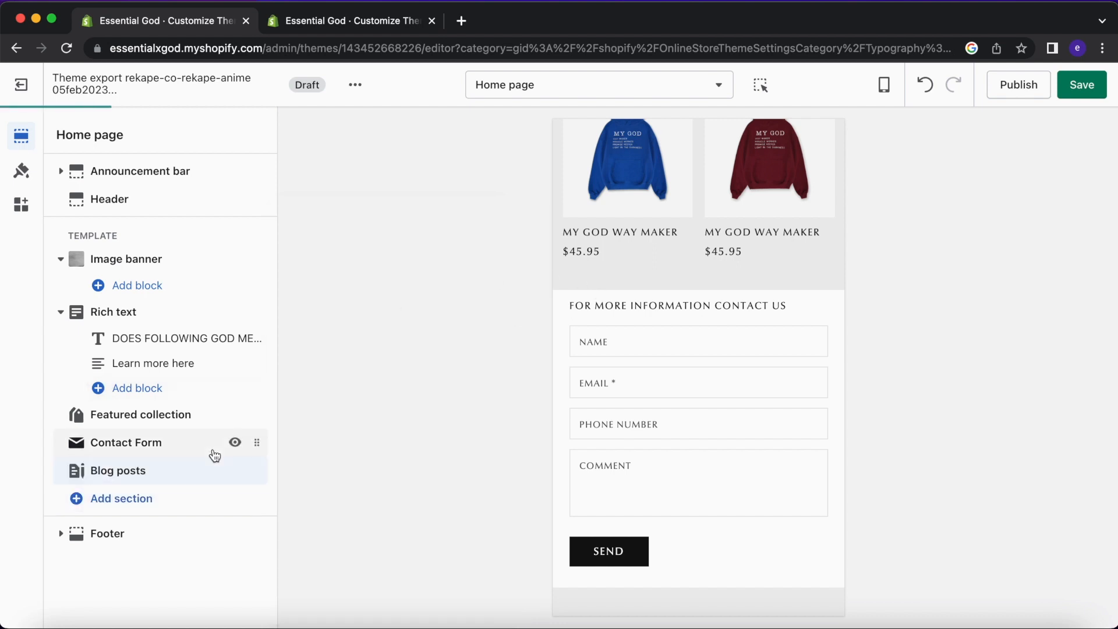
left_click_drag(252, 468, 248, 444)
scroll(668, 387, "up", 3)
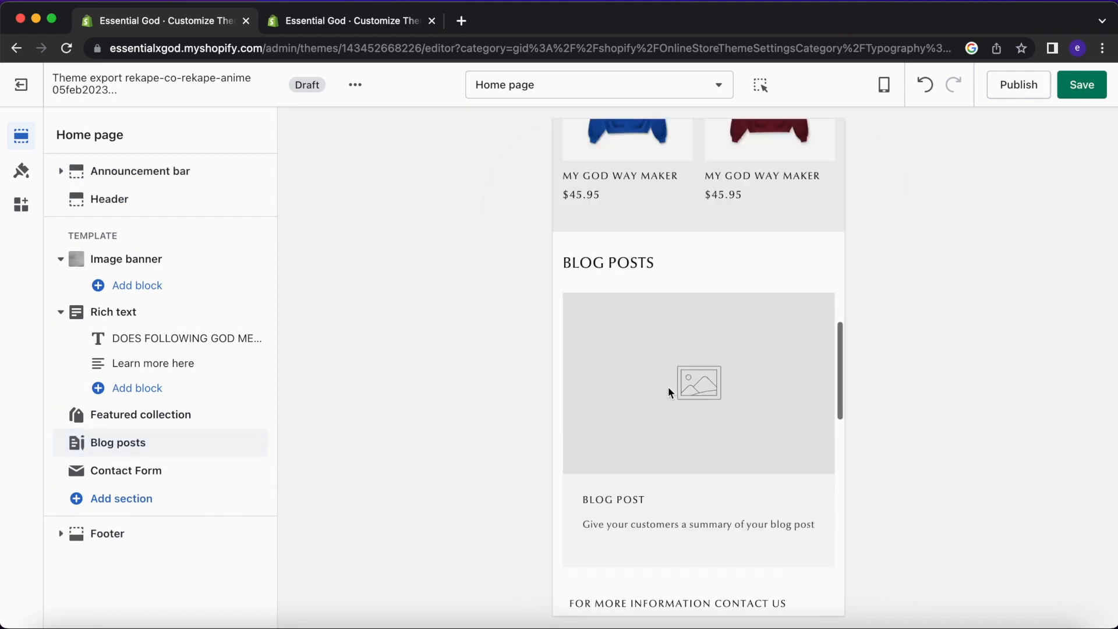
left_click(125, 441)
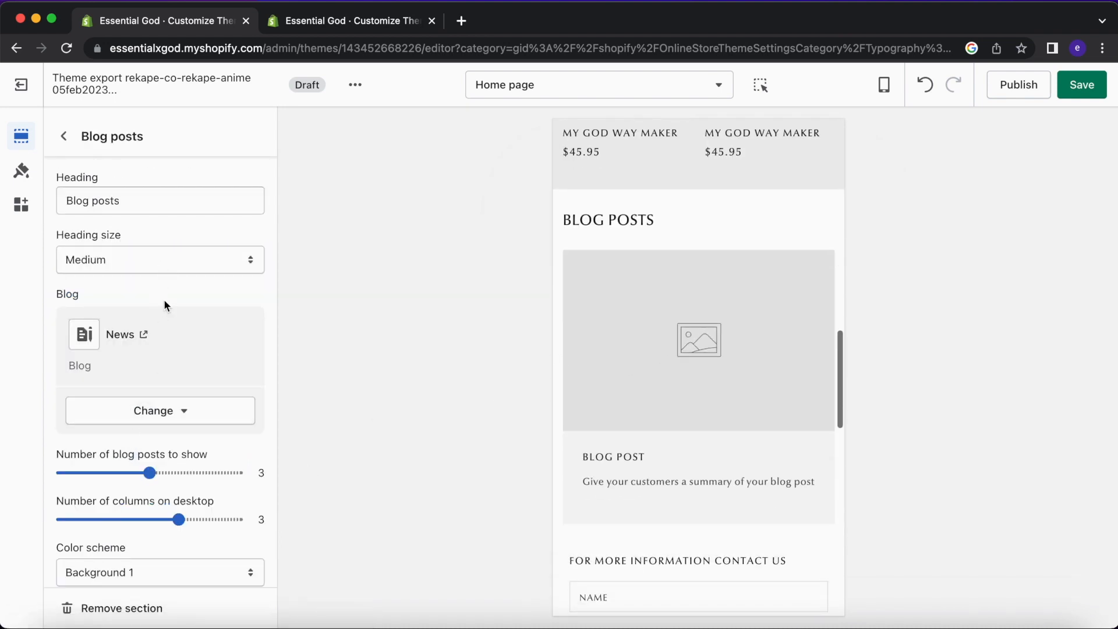
scroll(162, 355, "down", 2)
left_click(159, 455)
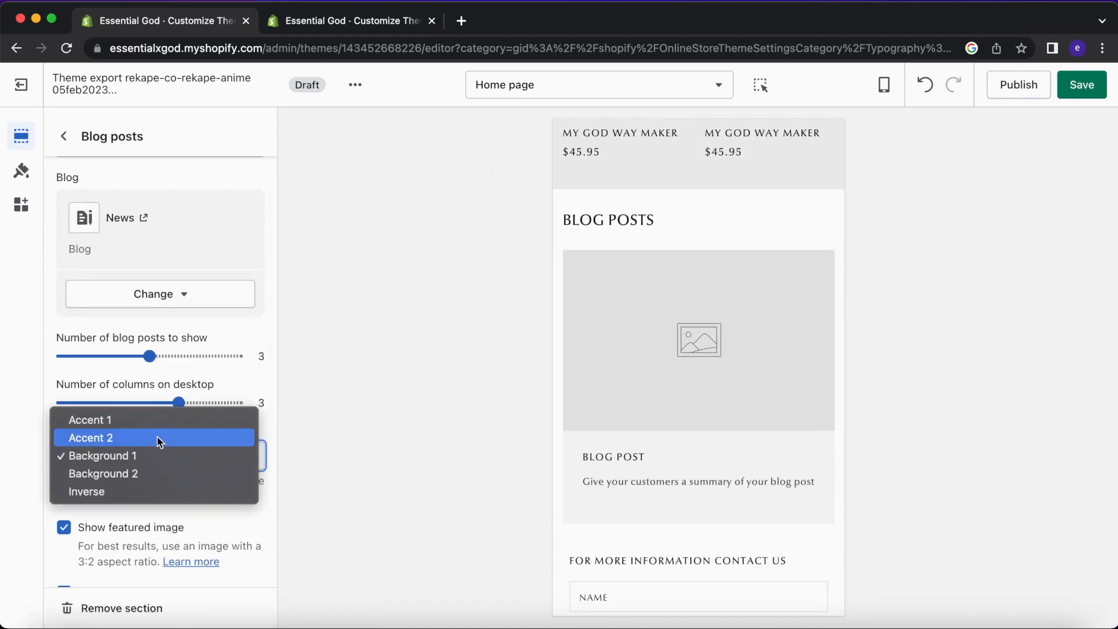
left_click(154, 477)
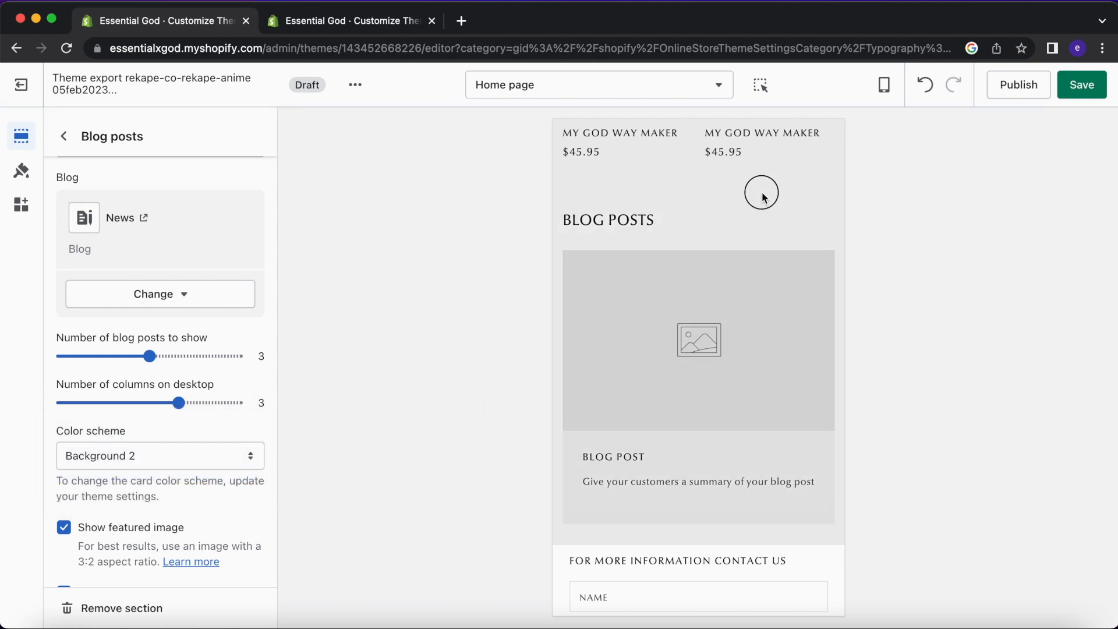
Move the Blog posts section up to sit just above Featured collection.
scroll(757, 309, "down", 1)
scroll(757, 309, "up", 1)
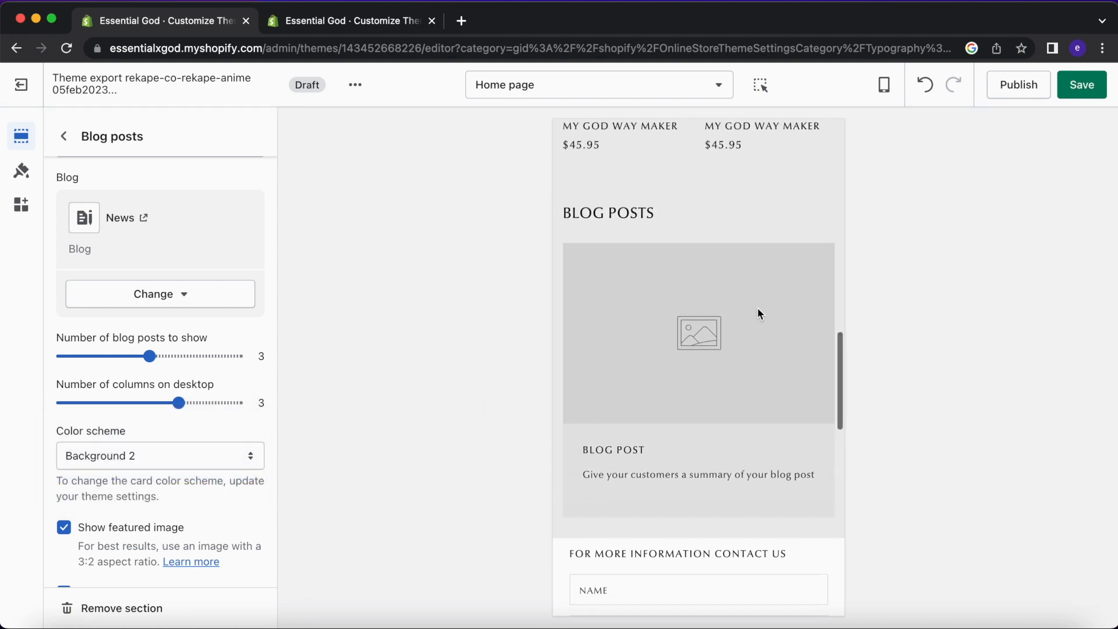
scroll(757, 308, "up", 4)
scroll(757, 309, "up", 5)
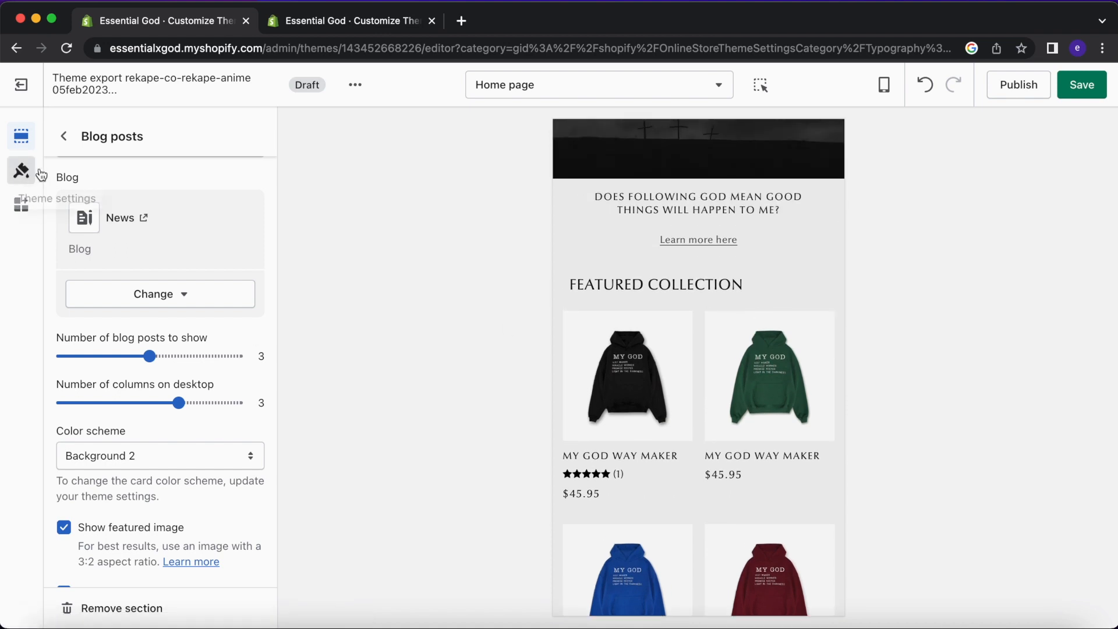
left_click(63, 137)
left_click_drag(257, 443, 256, 368)
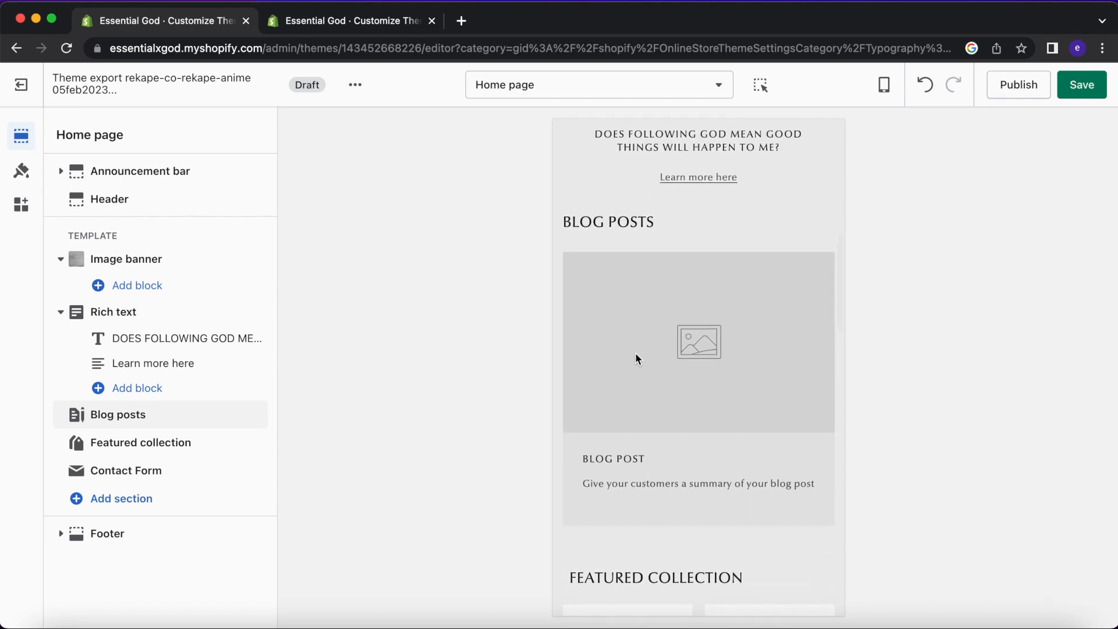
Delete the Blog posts section's heading text.
left_click(125, 414)
triple_click(175, 208)
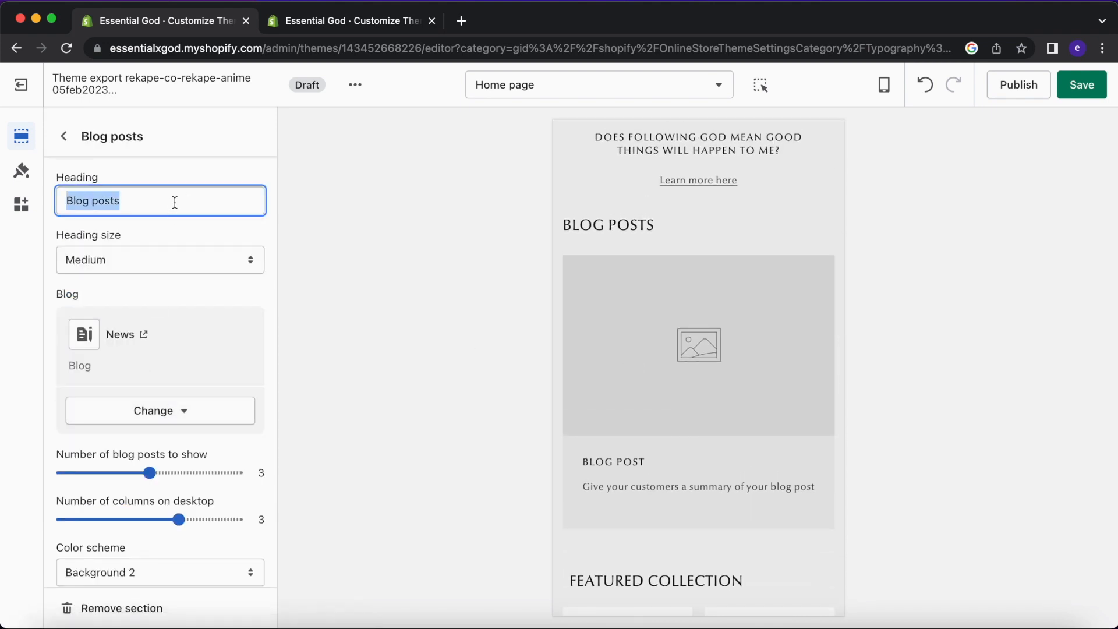
key("BackSpace")
Lower the Blog posts top padding to 8px, keeping 36px at the bottom.
scroll(127, 483, "down", 8)
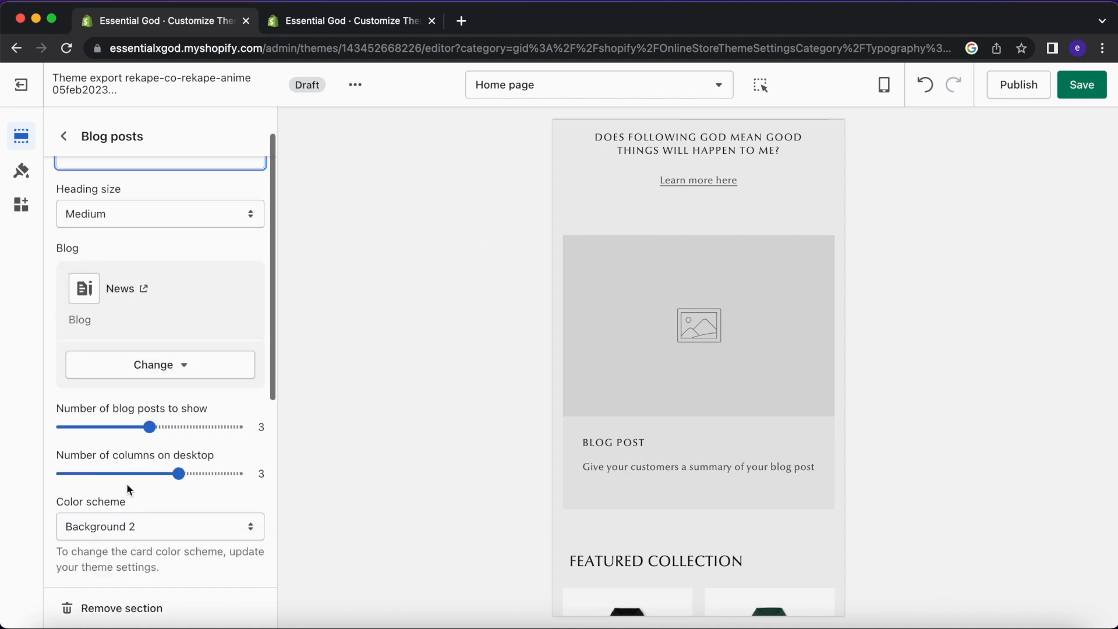
left_click_drag(120, 520, 77, 517)
scroll(688, 293, "up", 2)
scroll(690, 293, "down", 1)
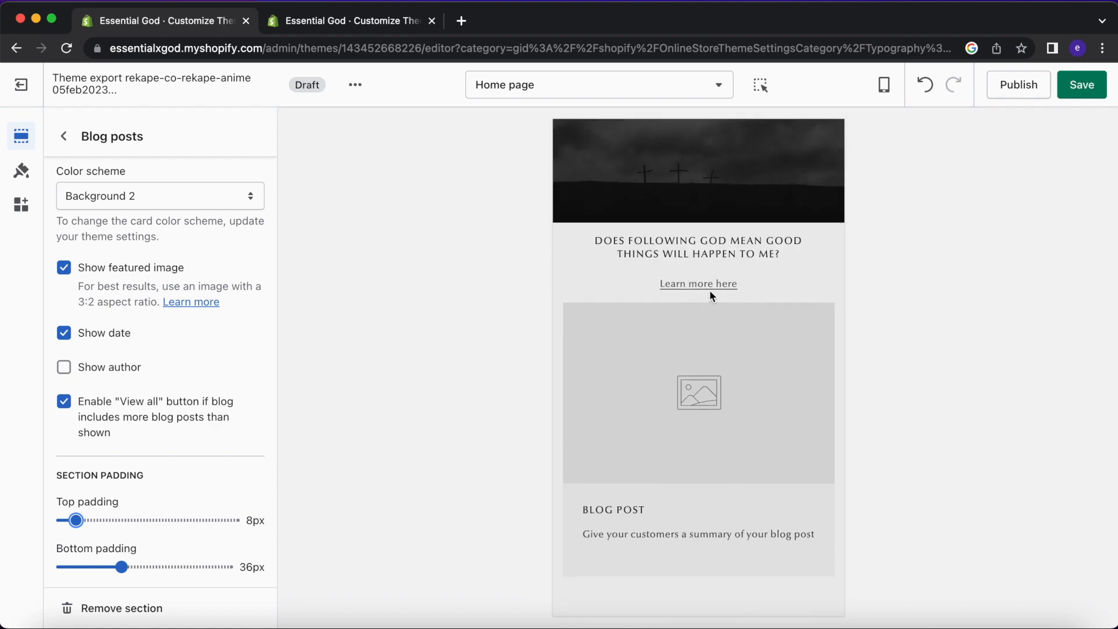
Hide the Learn more here link block under the rich text.
left_click(81, 122)
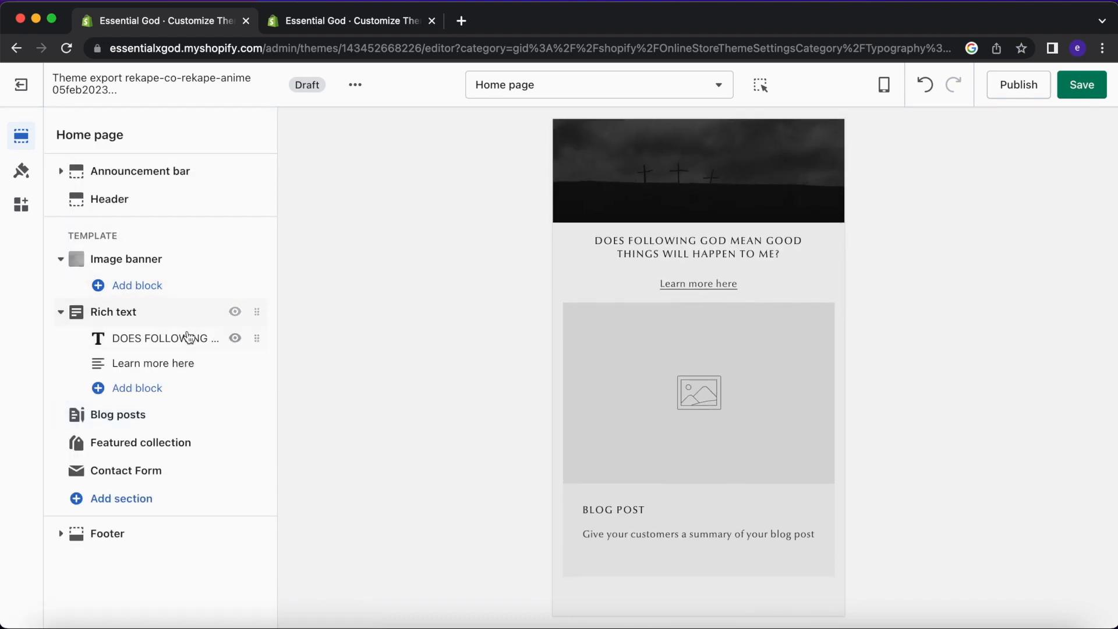
left_click(180, 358)
triple_click(173, 241)
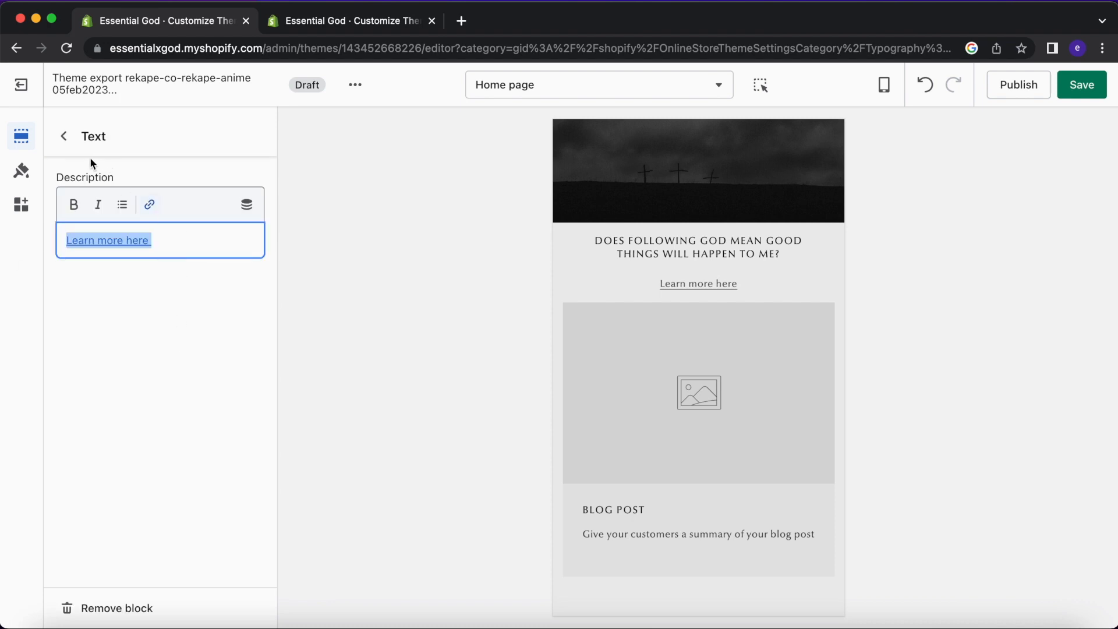
left_click(65, 136)
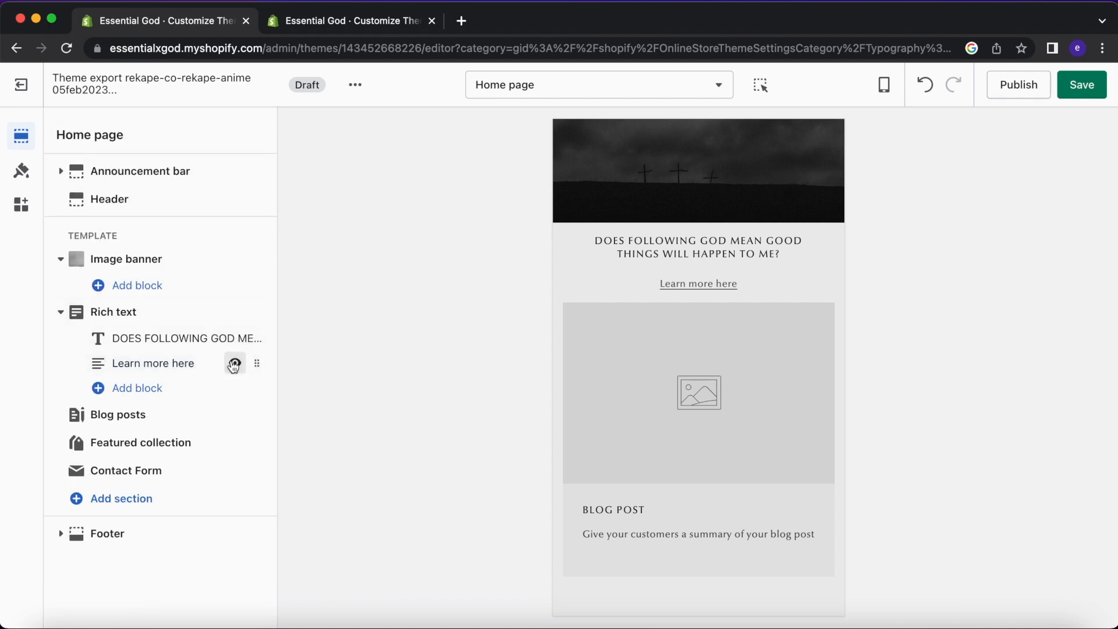
left_click(234, 364)
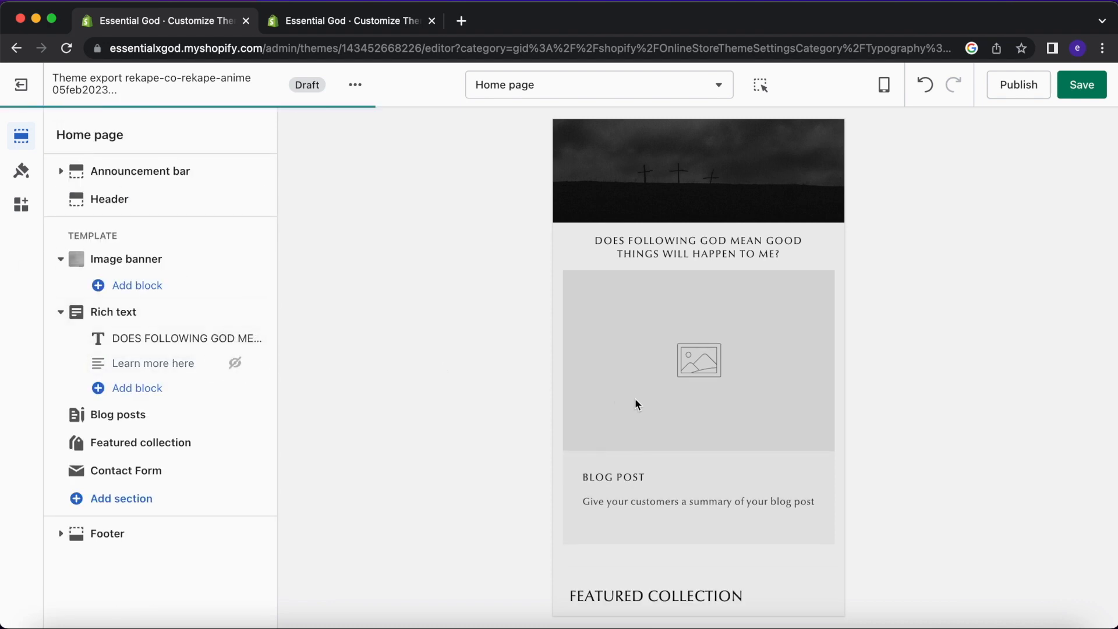
Clear the Blog posts heading so the section shows no title.
left_click(169, 413)
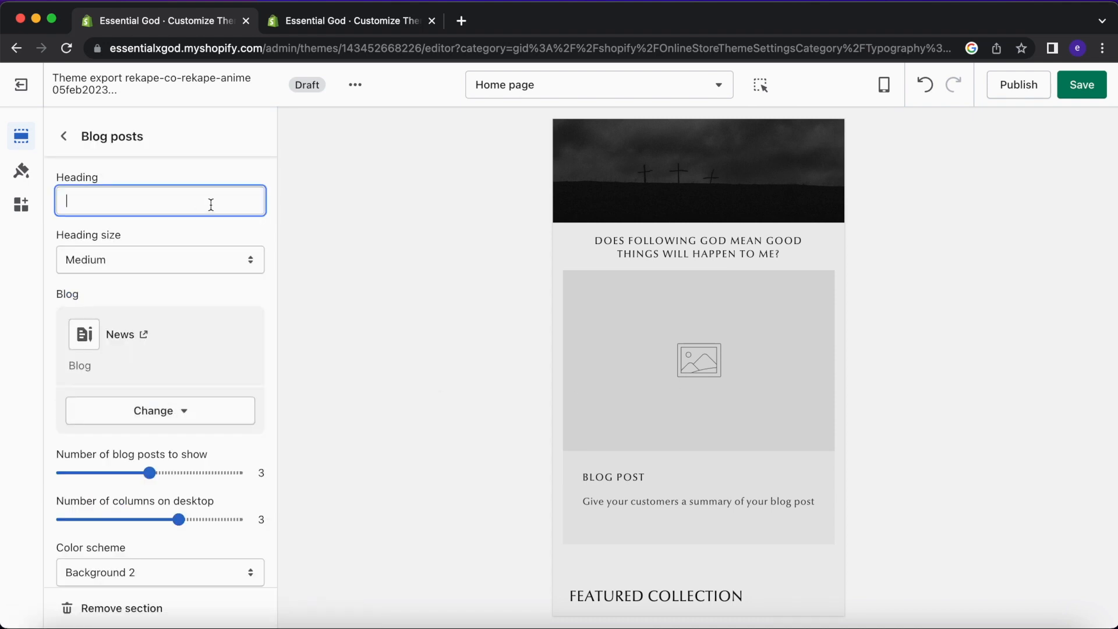
scroll(571, 289, "down", 2)
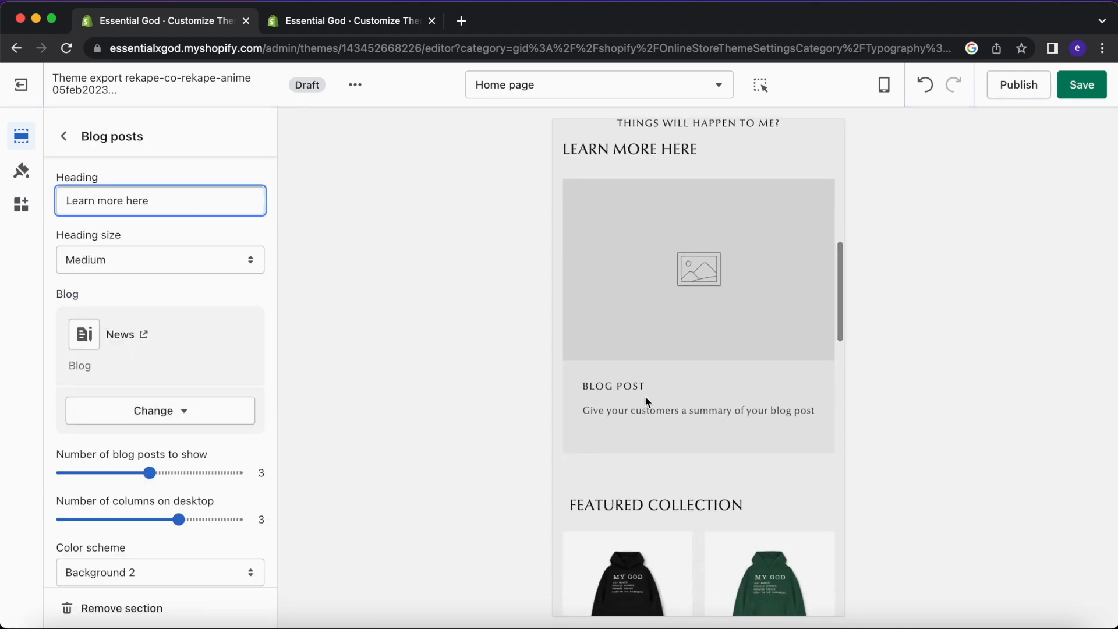
scroll(653, 361, "up", 1)
key("BackSpace")
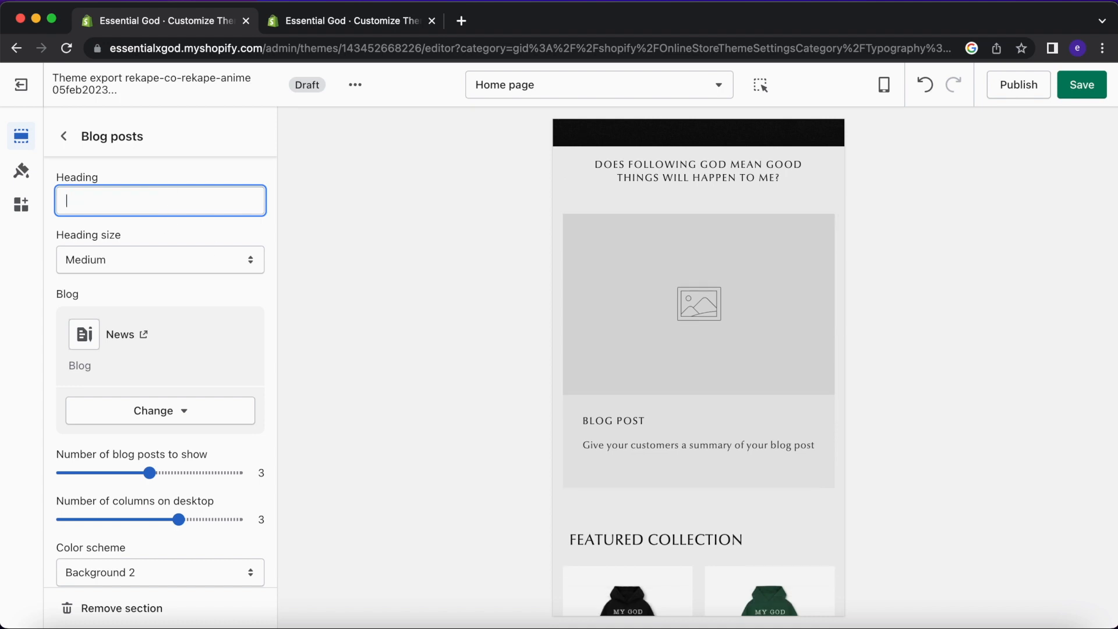
left_click(143, 166)
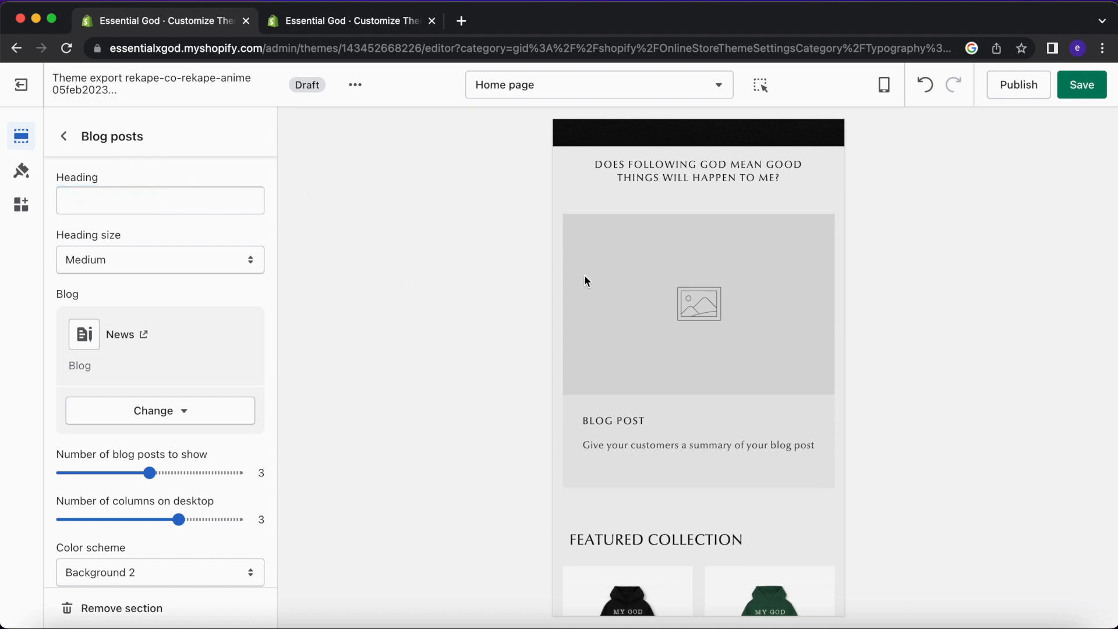
scroll(128, 351, "down", 6)
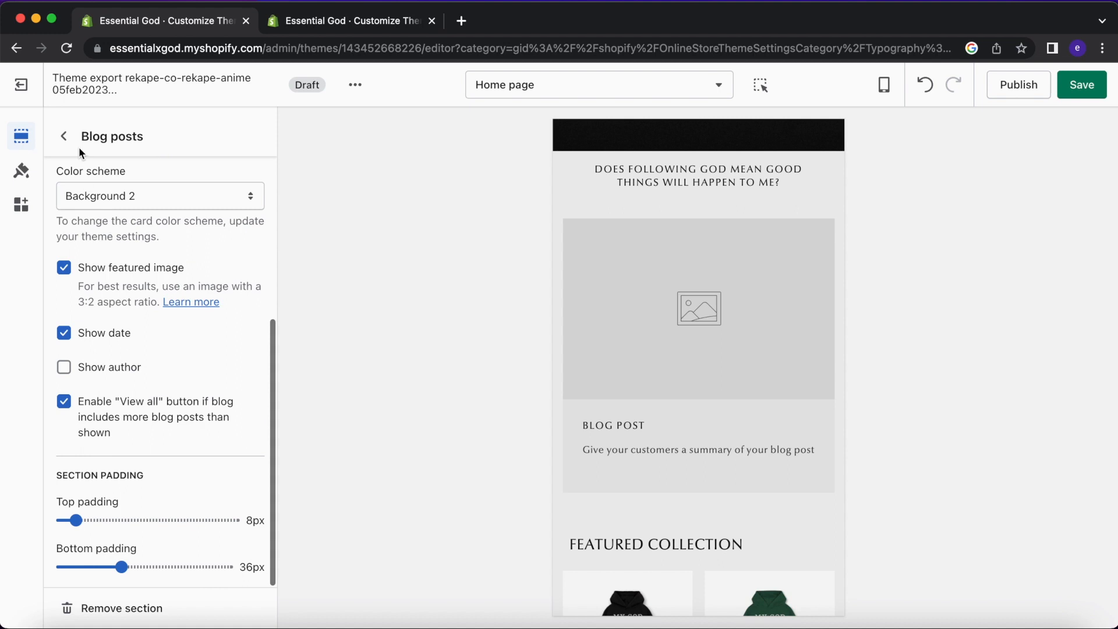
left_click(64, 137)
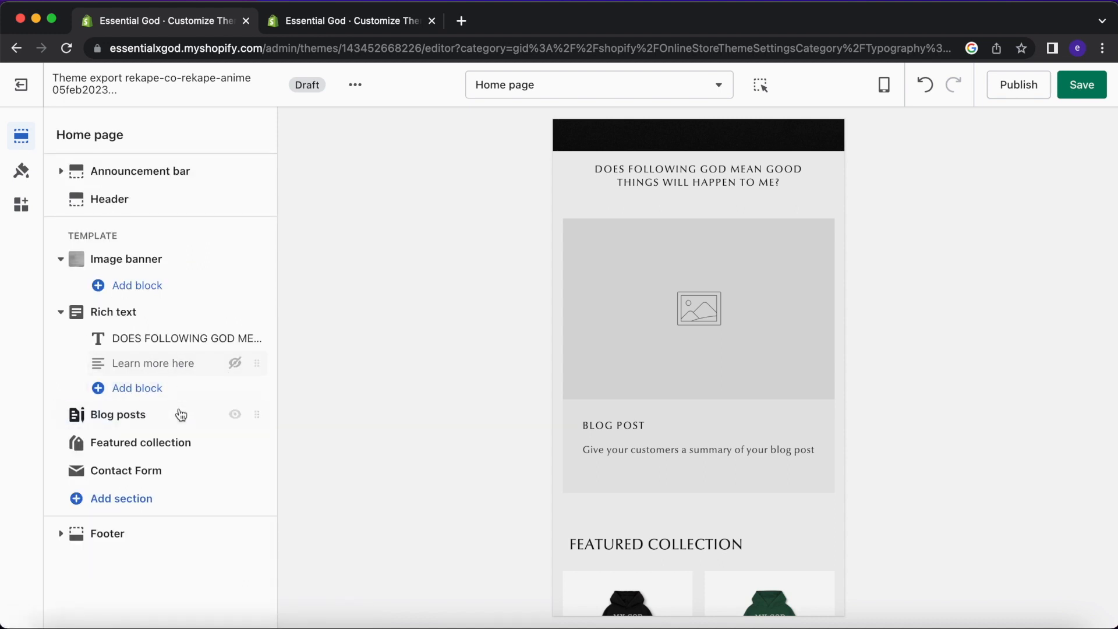
left_click(180, 415)
scroll(188, 373, "down", 6)
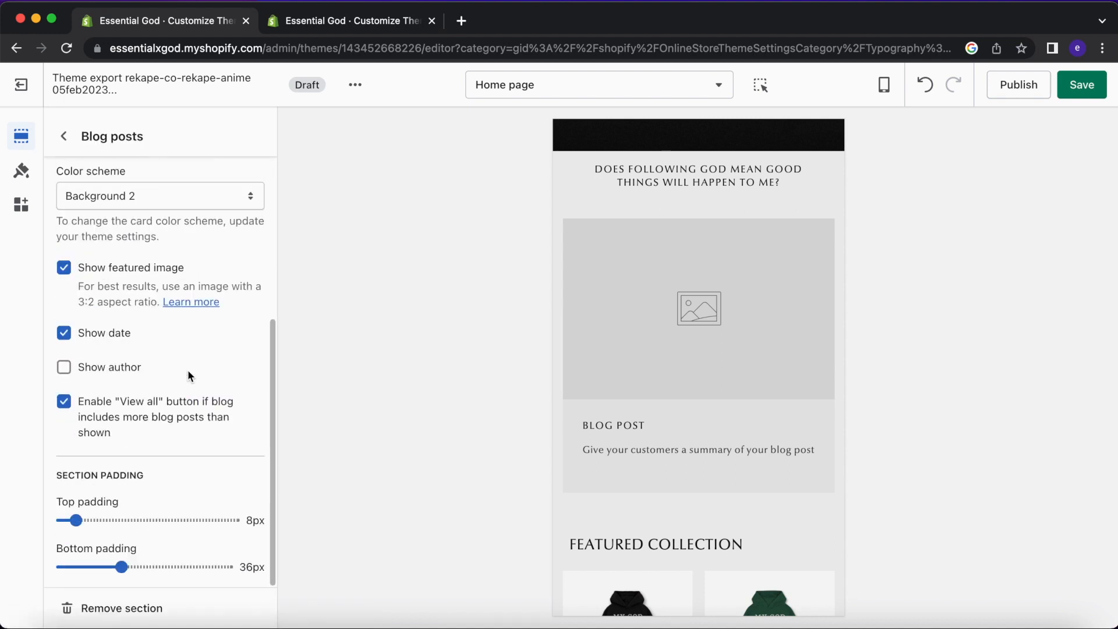
scroll(187, 379, "up", 3)
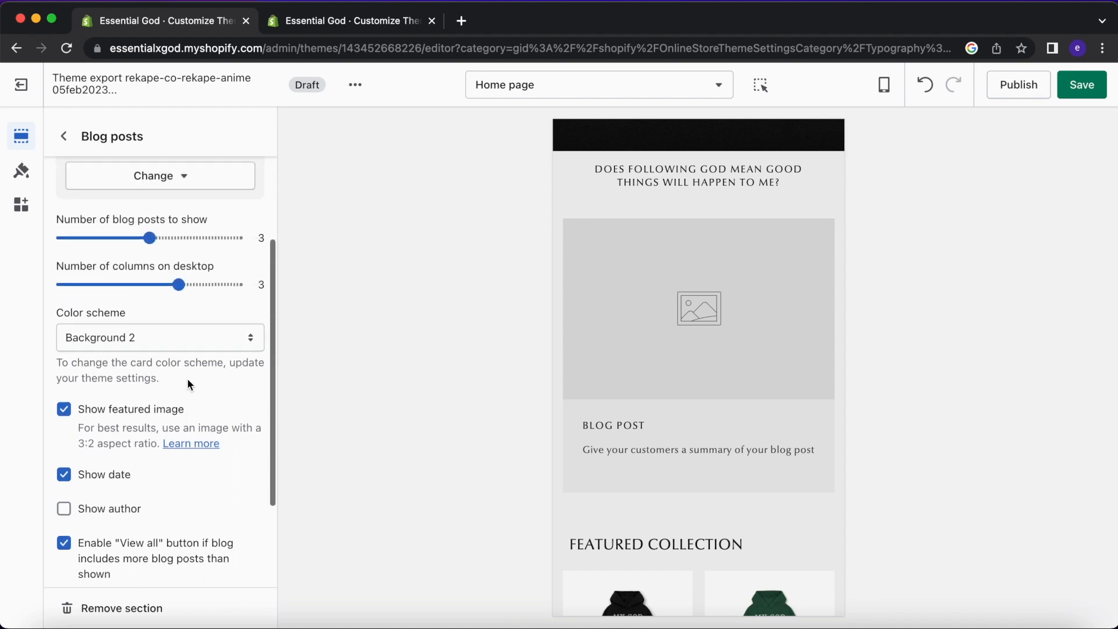
left_click(366, 24)
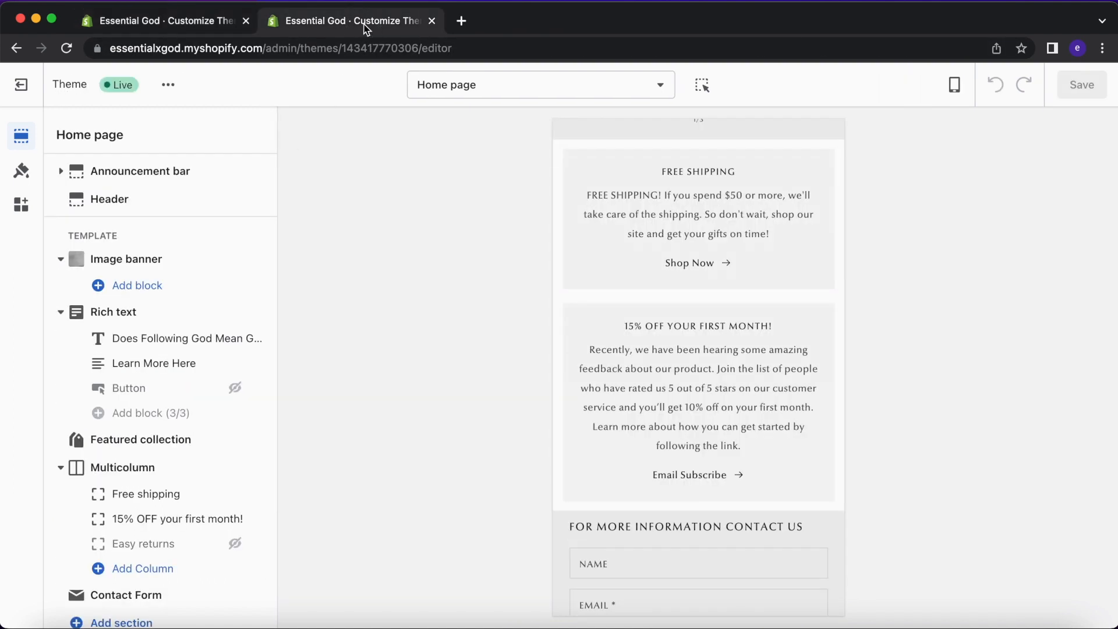
left_click(27, 95)
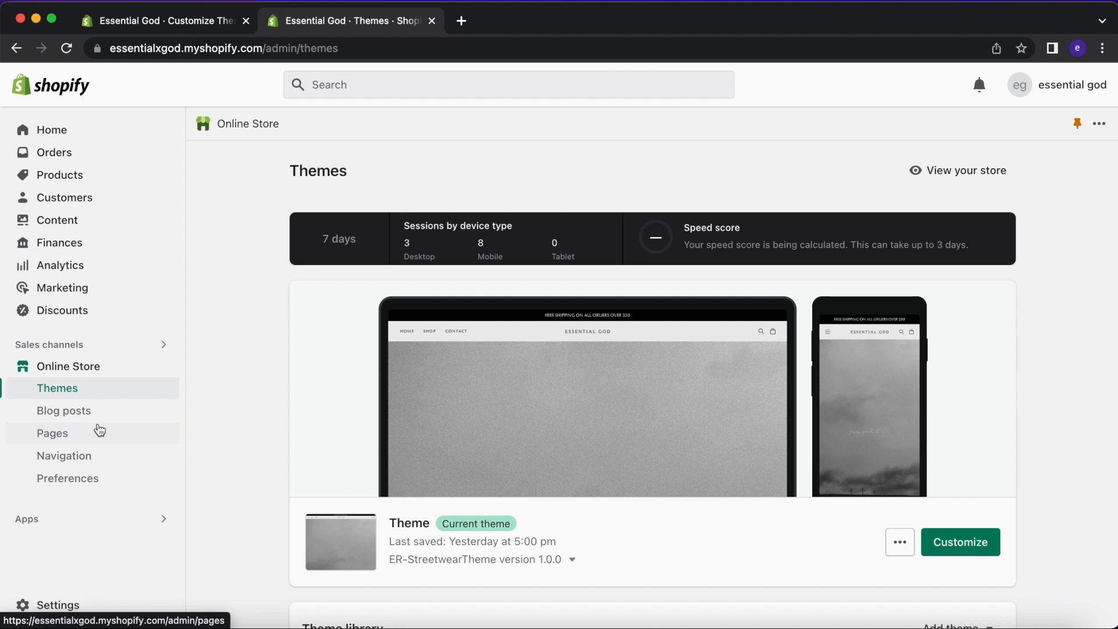
left_click(99, 415)
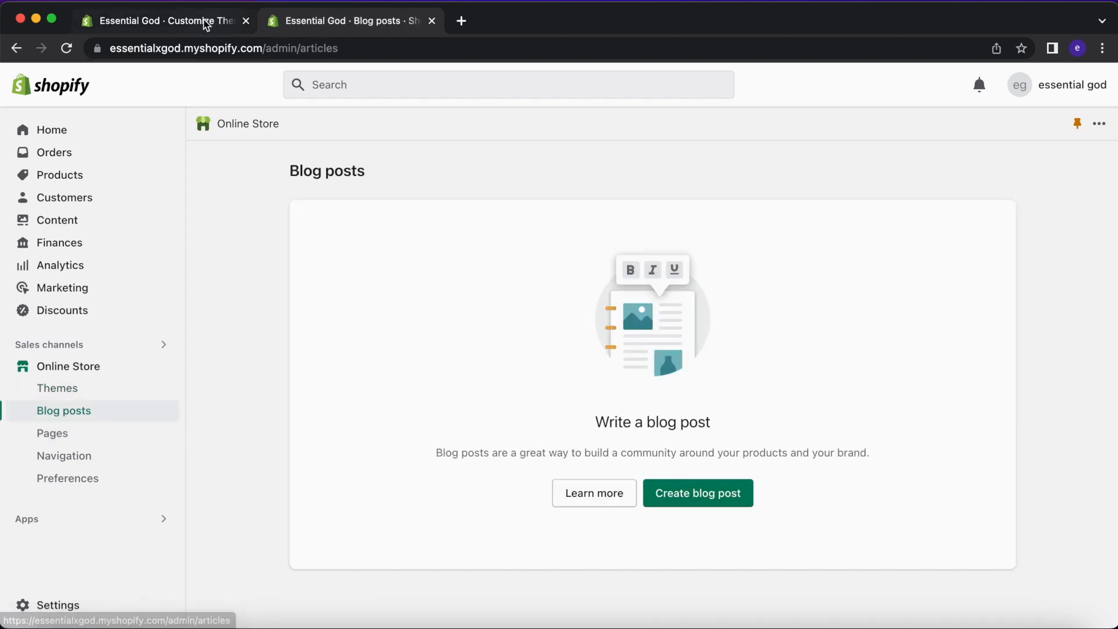
left_click(205, 23)
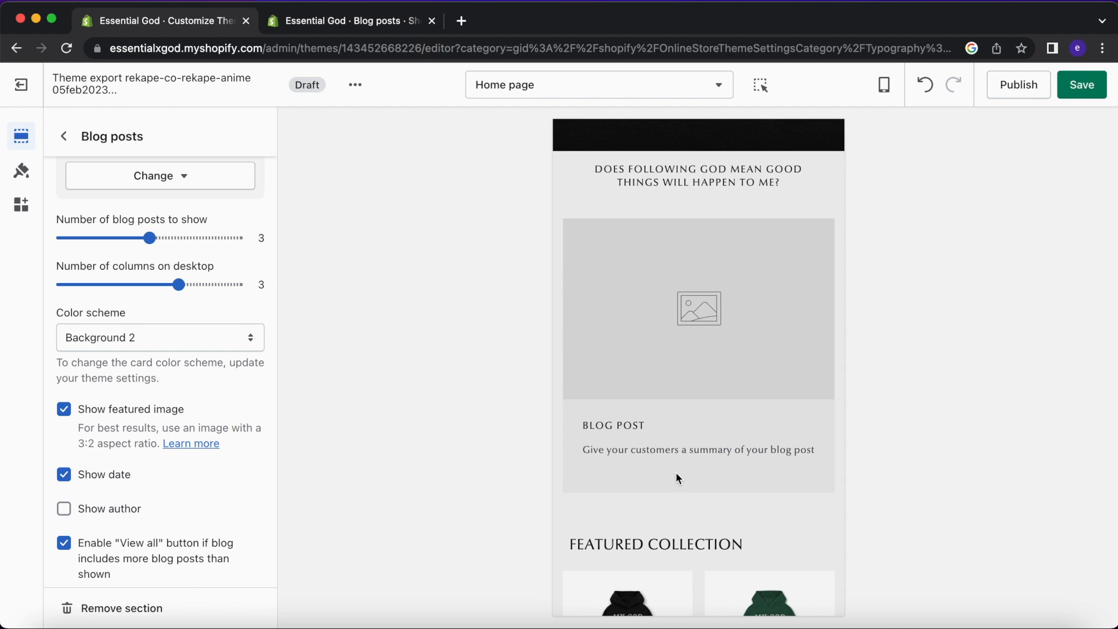
Drag the Blog posts top padding down to 0px.
mouse_move(611, 473)
left_mouse_down()
mouse_move(671, 471)
mouse_move(627, 466)
mouse_move(608, 479)
left_mouse_up()
scroll(645, 404, "up", 2)
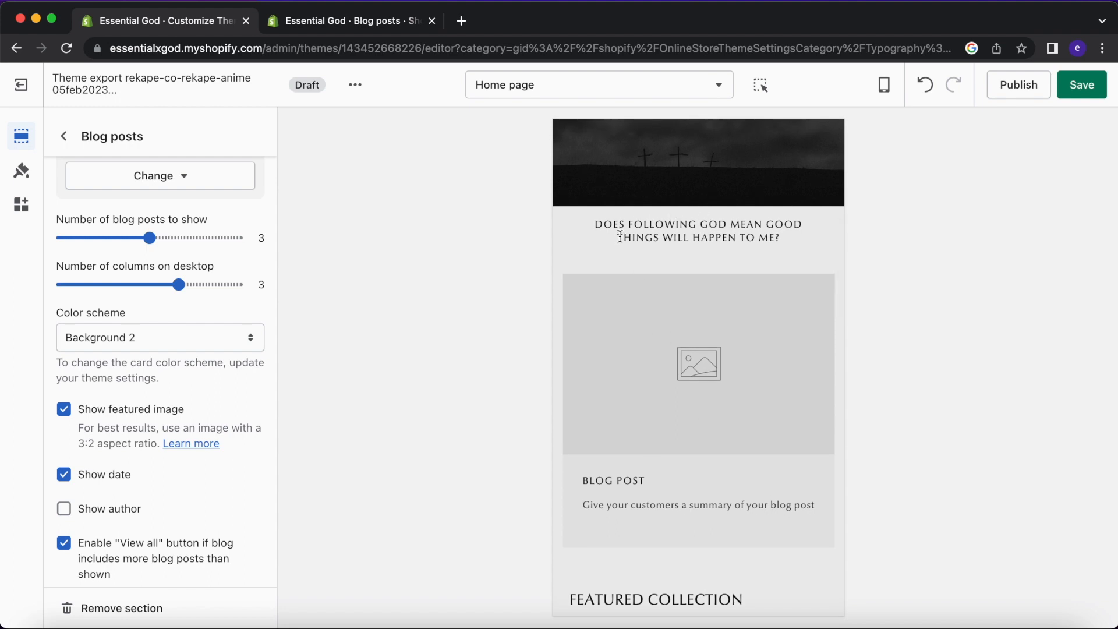
scroll(161, 463, "down", 5)
left_click_drag(70, 520, 63, 520)
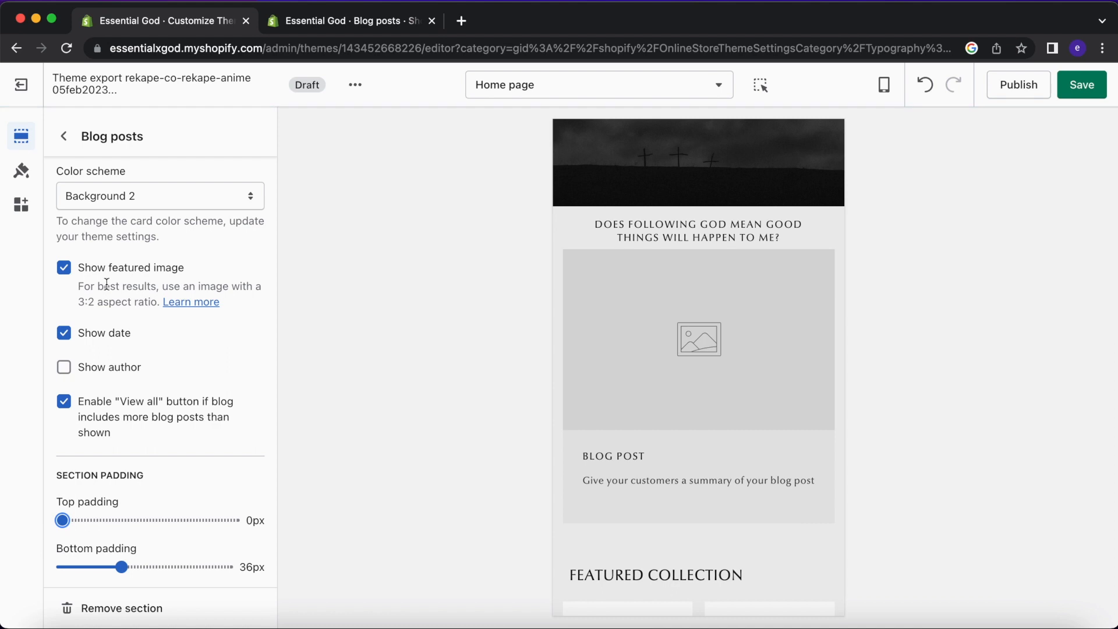
left_click(63, 137)
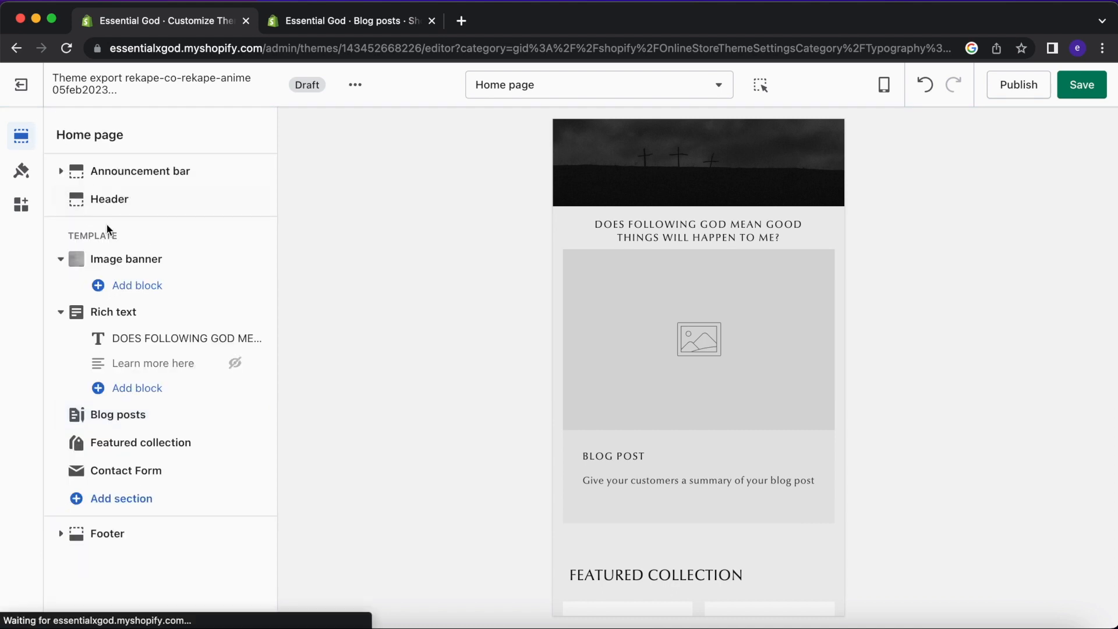
Give the Rich text section a top padding of 40px.
left_click(126, 320)
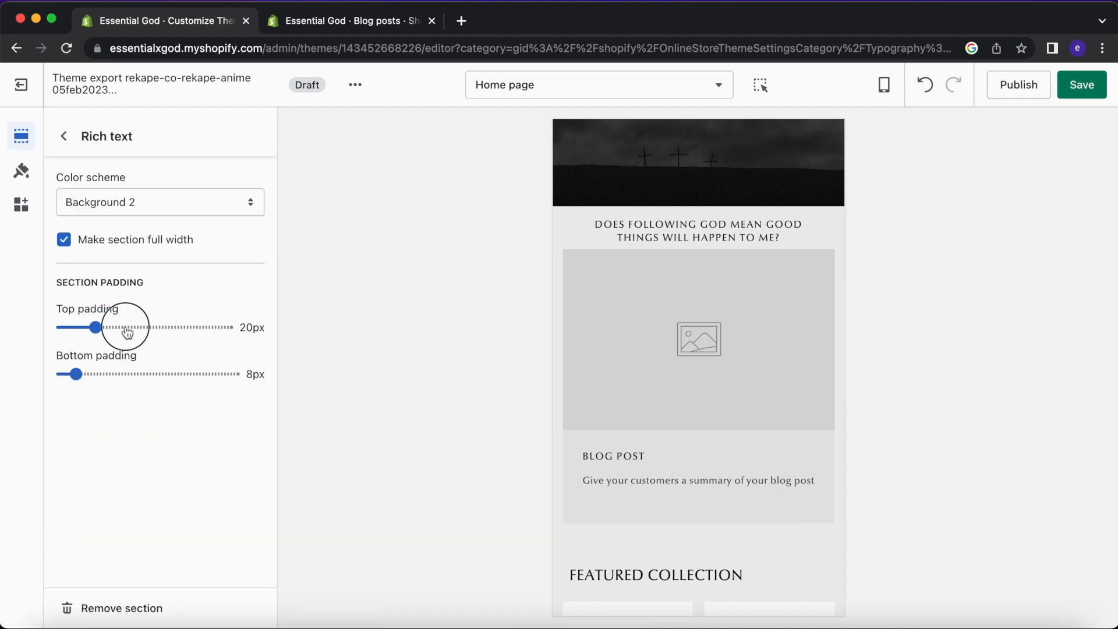
scroll(671, 260, "up", 8)
scroll(671, 260, "down", 1)
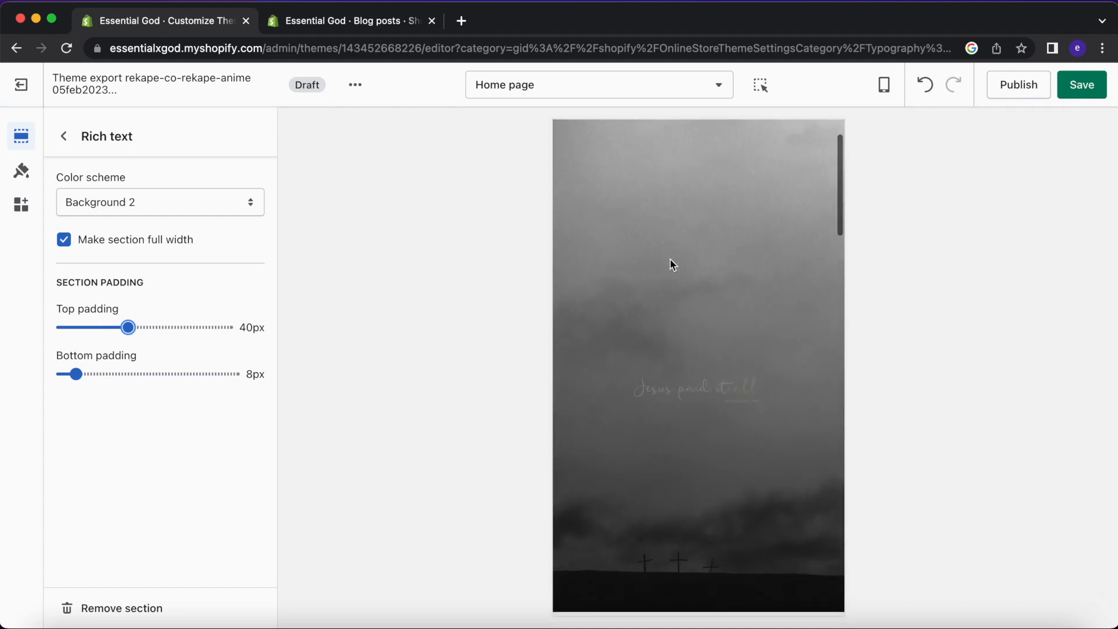
scroll(670, 263, "down", 4)
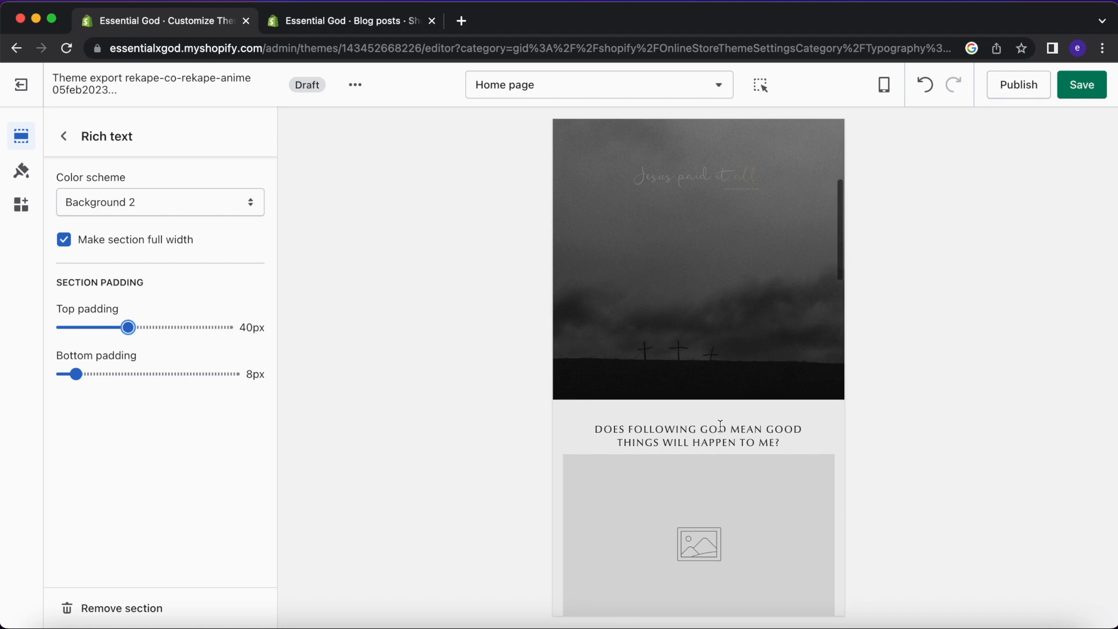
scroll(721, 426, "down", 2)
scroll(669, 456, "down", 2)
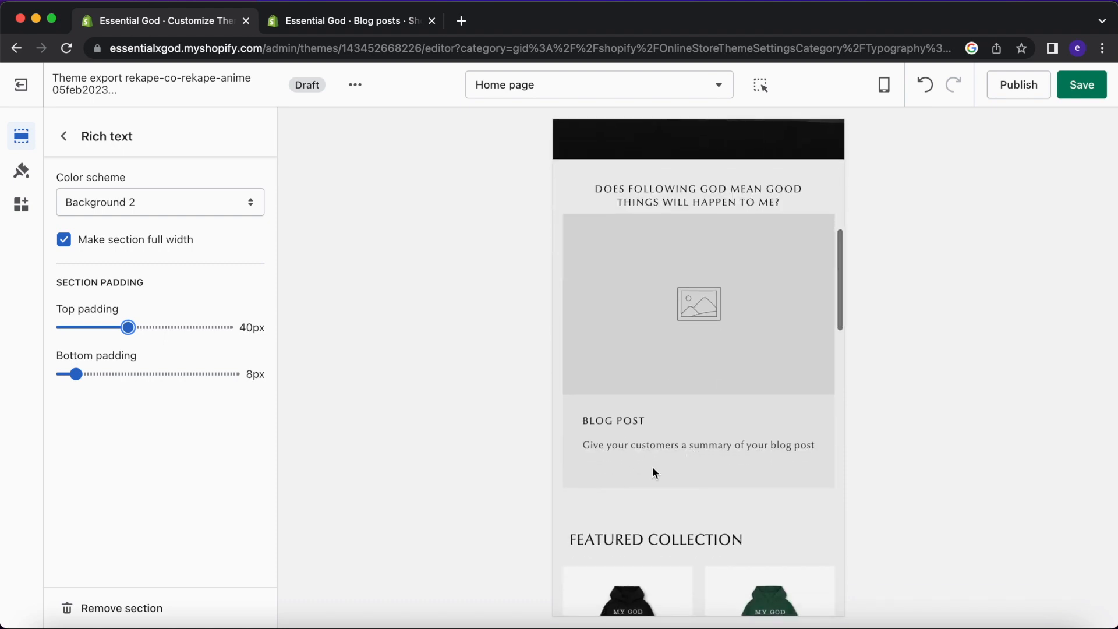
scroll(654, 472, "down", 1)
left_click(70, 147)
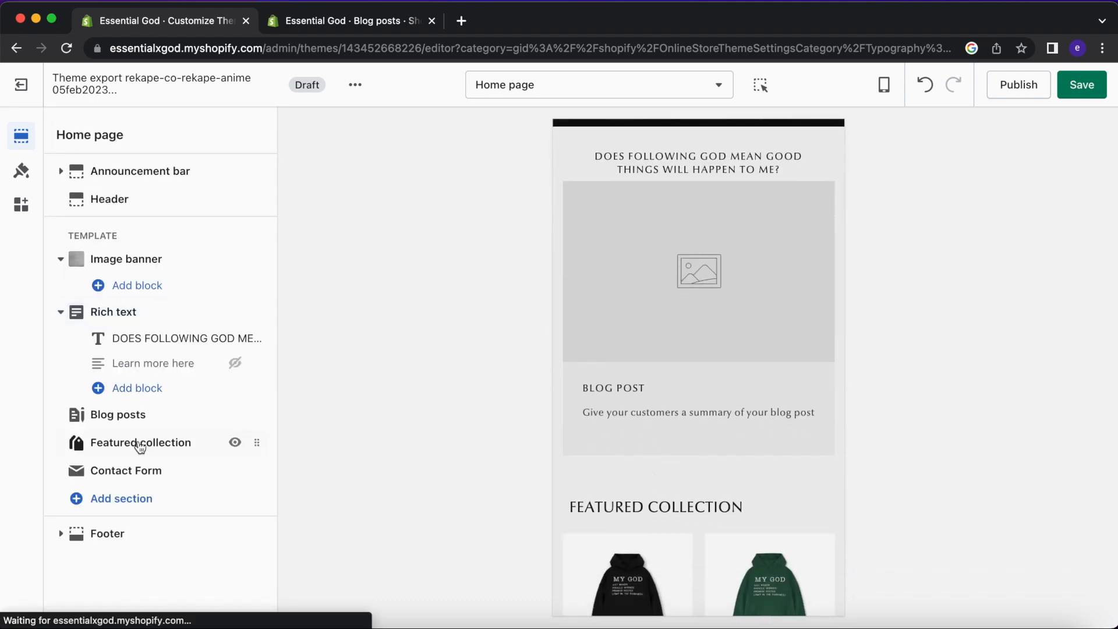
Drag Featured collection's top padding to 0px, leaving 36px bottom padding under Blog posts.
left_click(142, 443)
scroll(161, 404, "down", 5)
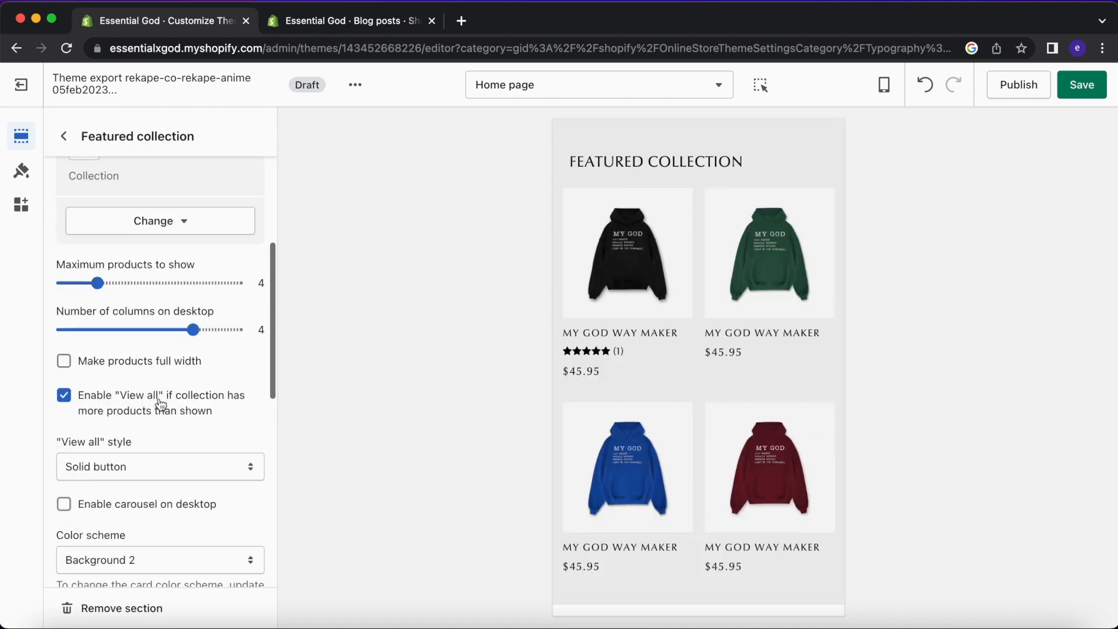
scroll(157, 400, "down", 2)
scroll(157, 396, "up", 3)
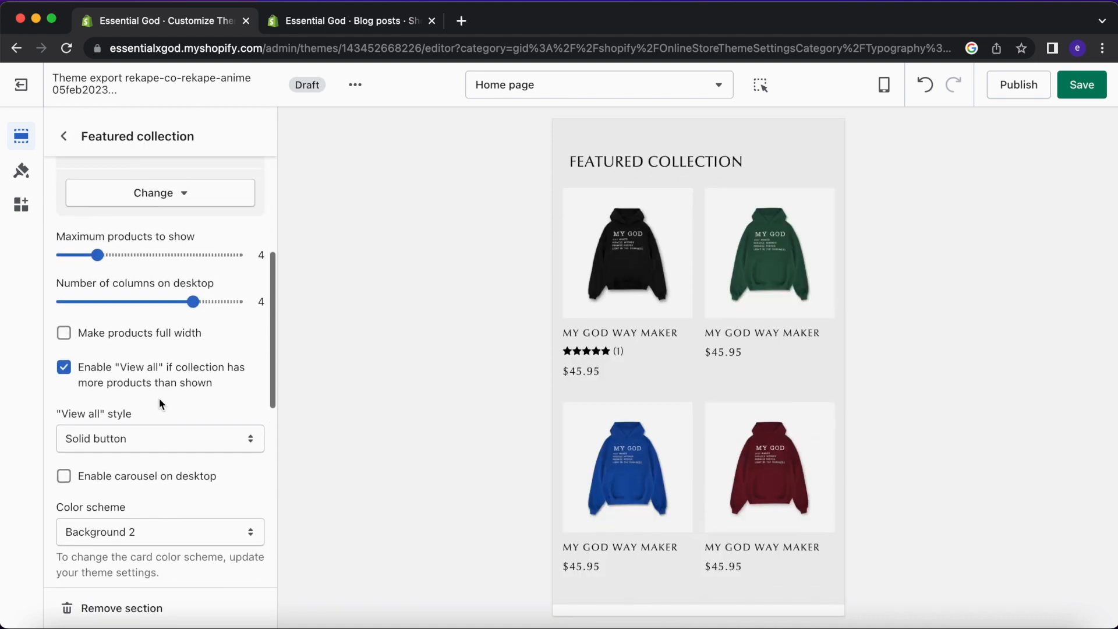
scroll(145, 336, "down", 10)
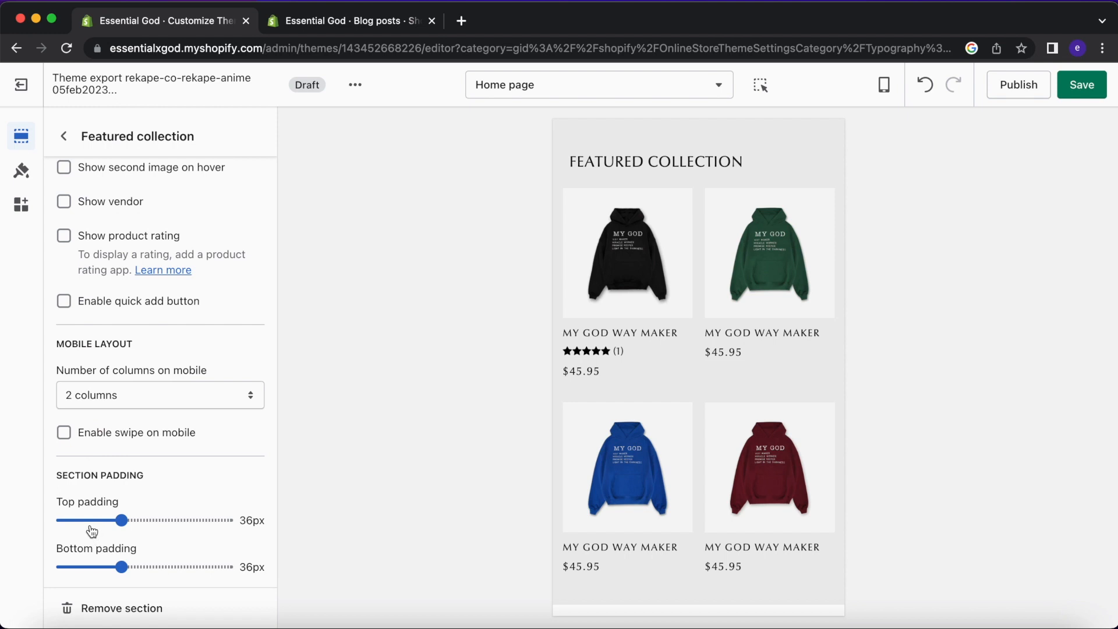
scroll(666, 328, "up", 3)
scroll(682, 322, "down", 3)
scroll(667, 304, "up", 3)
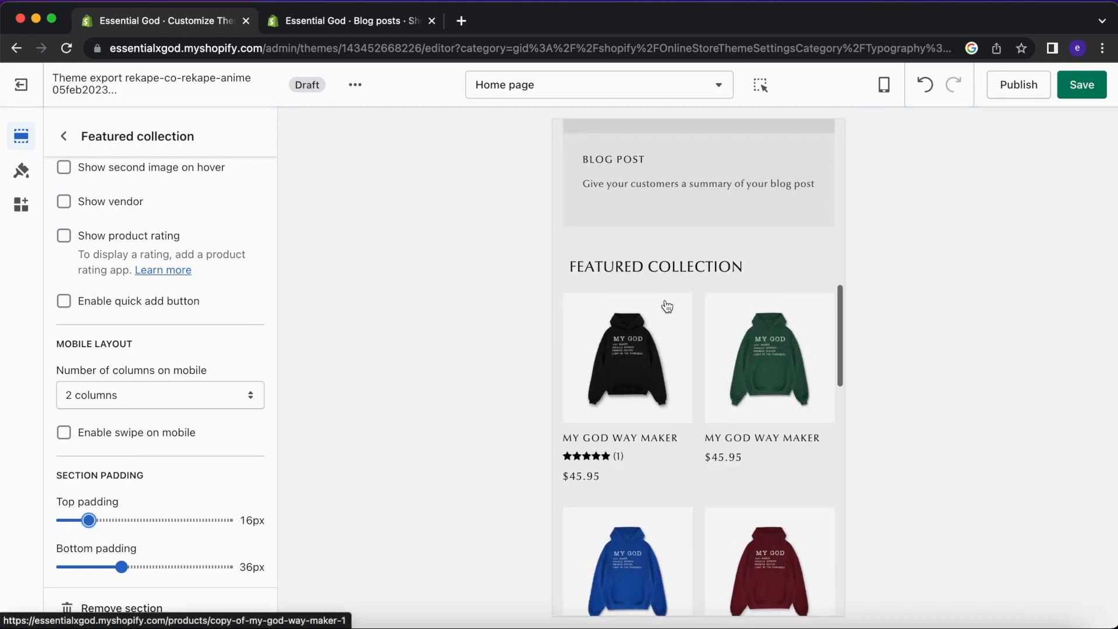
left_click_drag(88, 520, 76, 520)
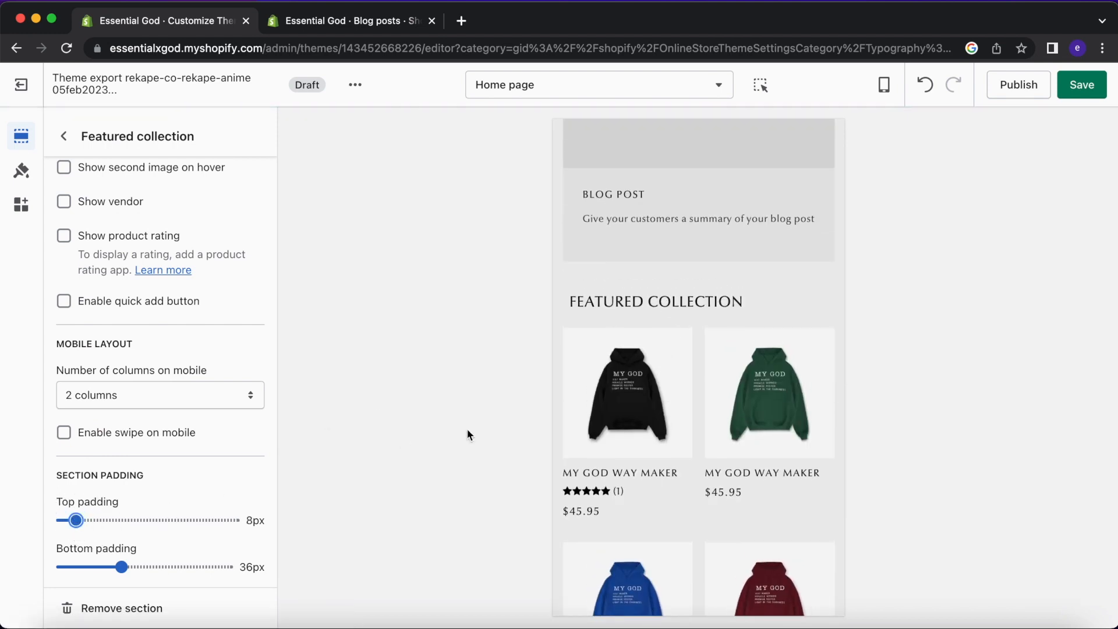
scroll(684, 372, "up", 3)
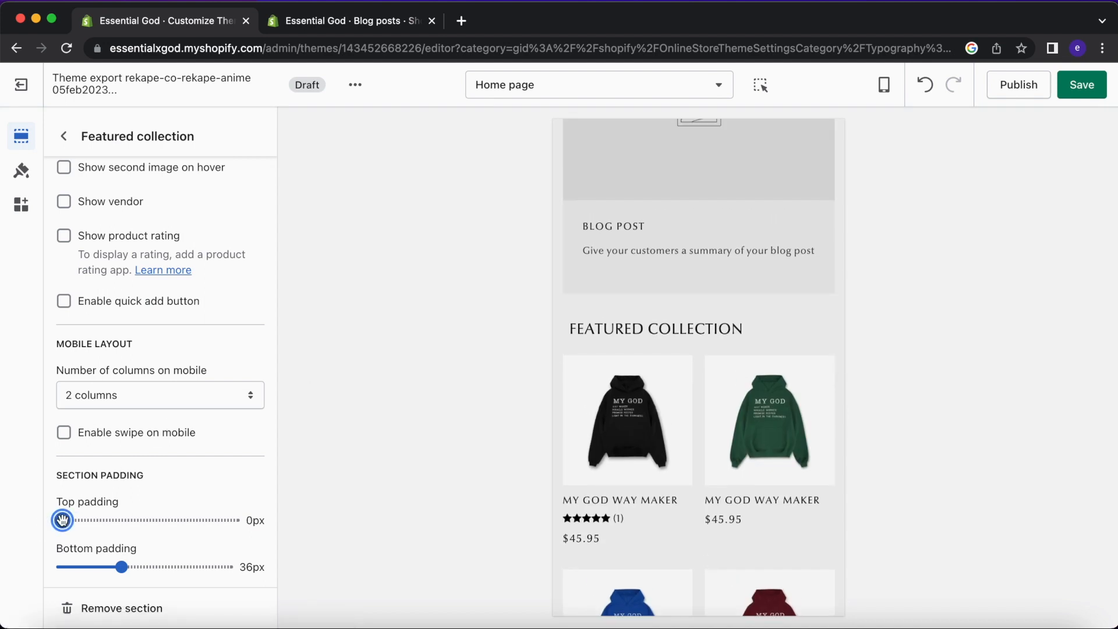
scroll(571, 357, "up", 3)
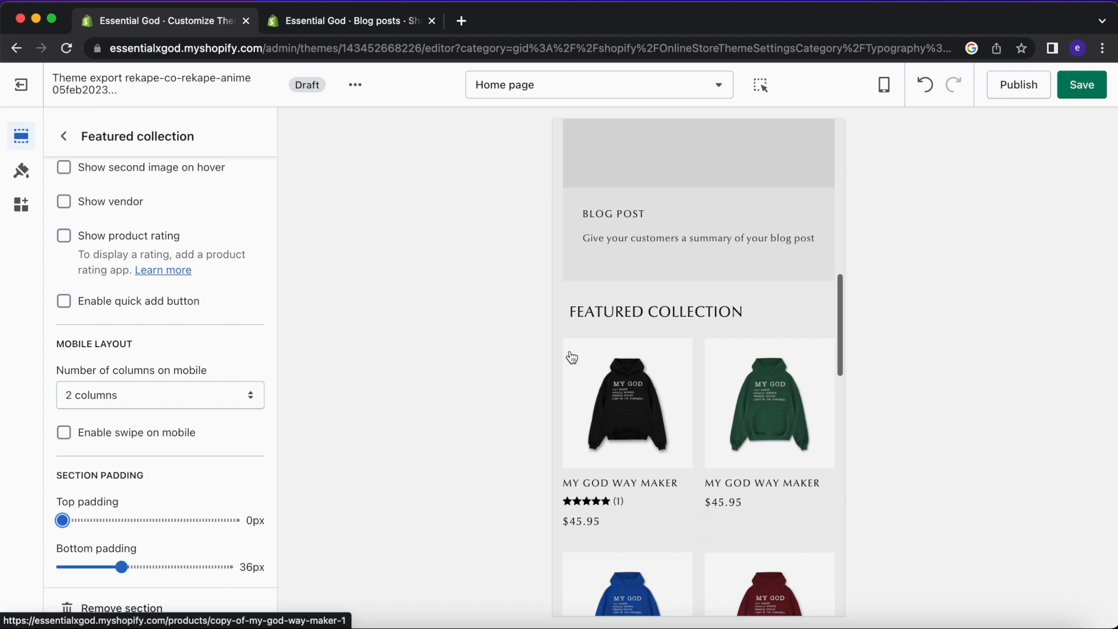
scroll(571, 356, "up", 3)
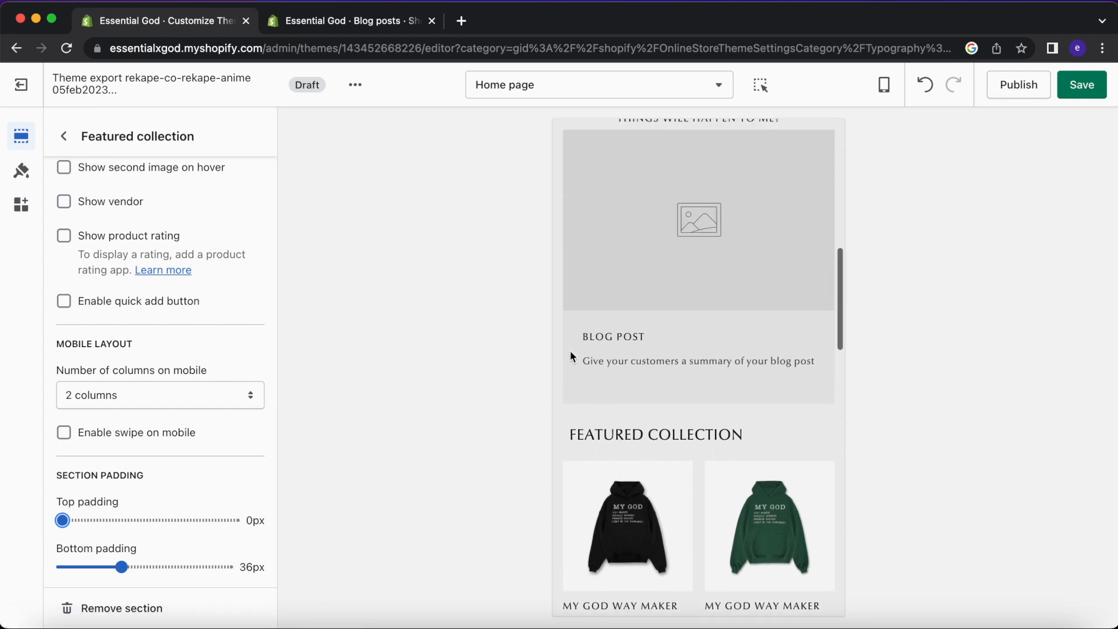
scroll(698, 222, "up", 1)
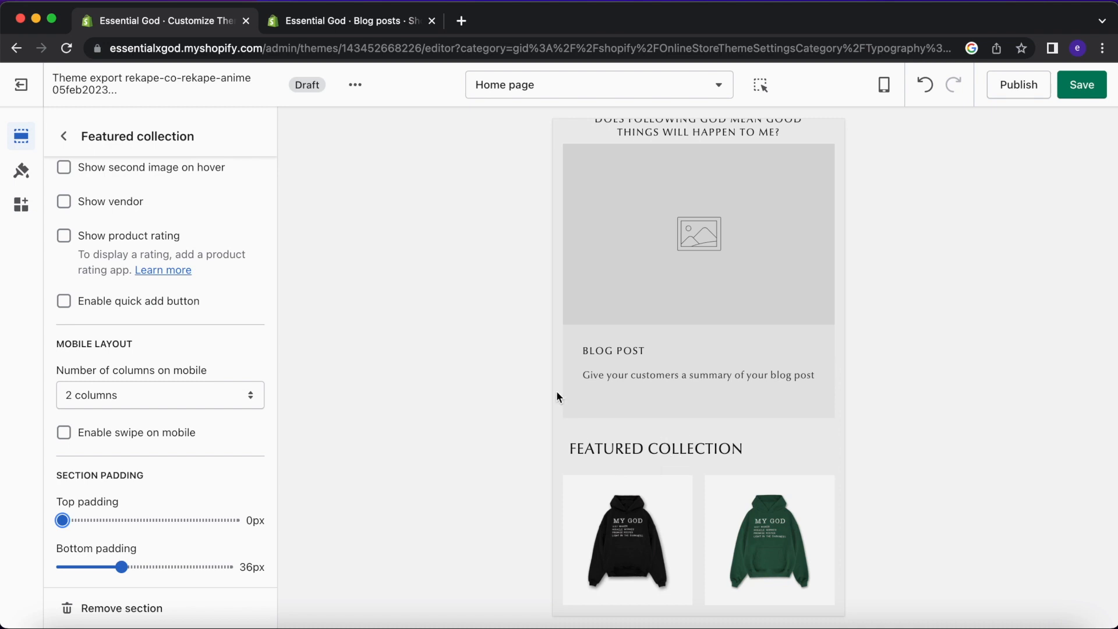
scroll(130, 472, "down", 2)
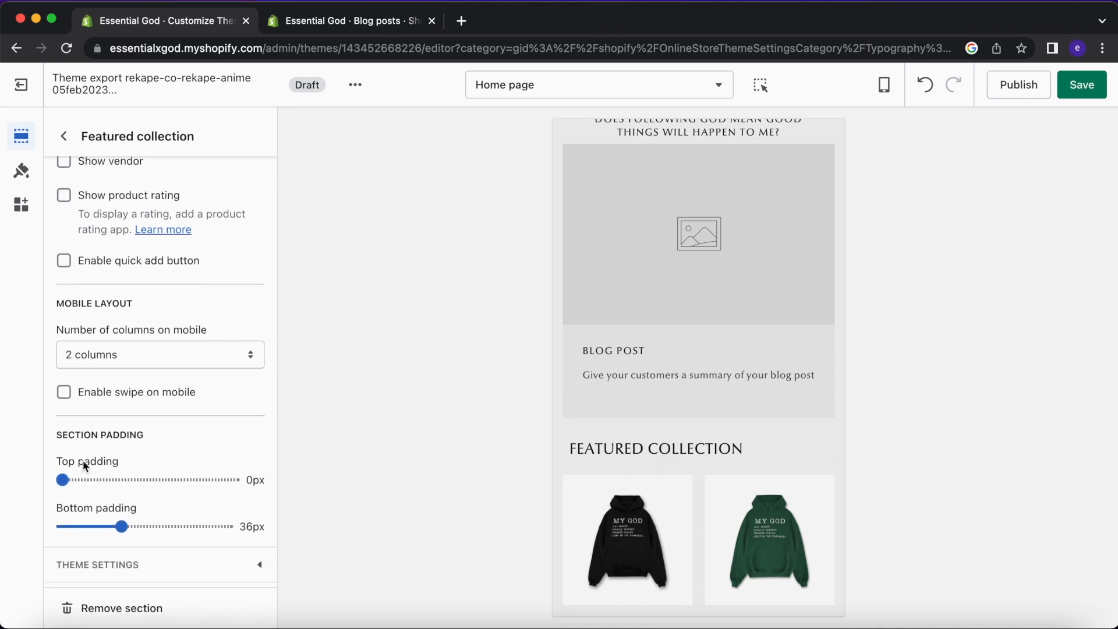
scroll(645, 431, "up", 3)
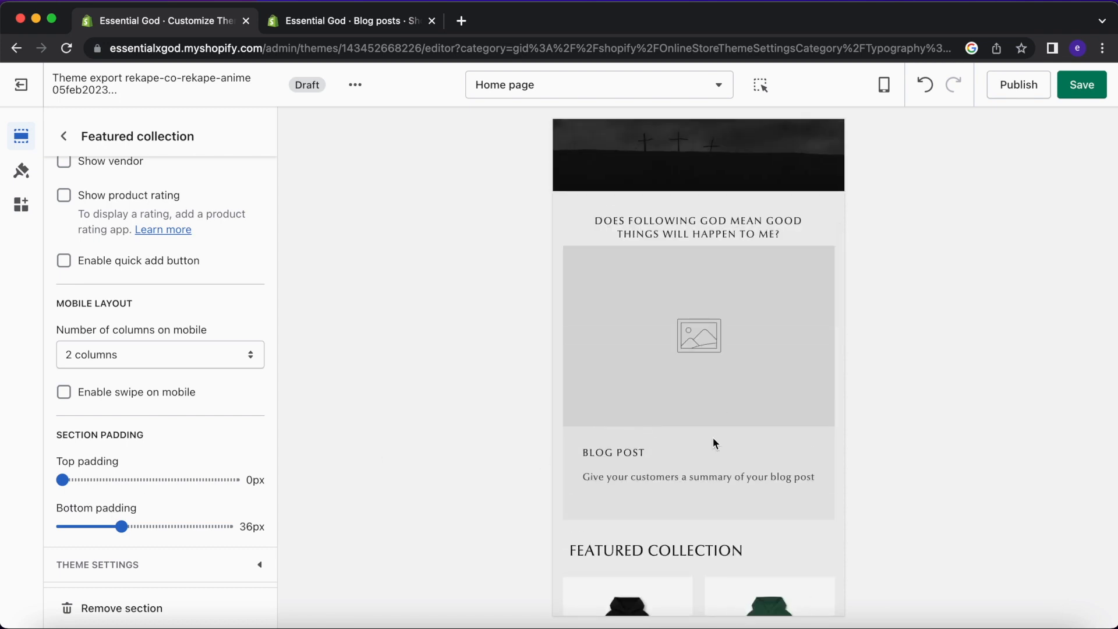
scroll(714, 443, "down", 2)
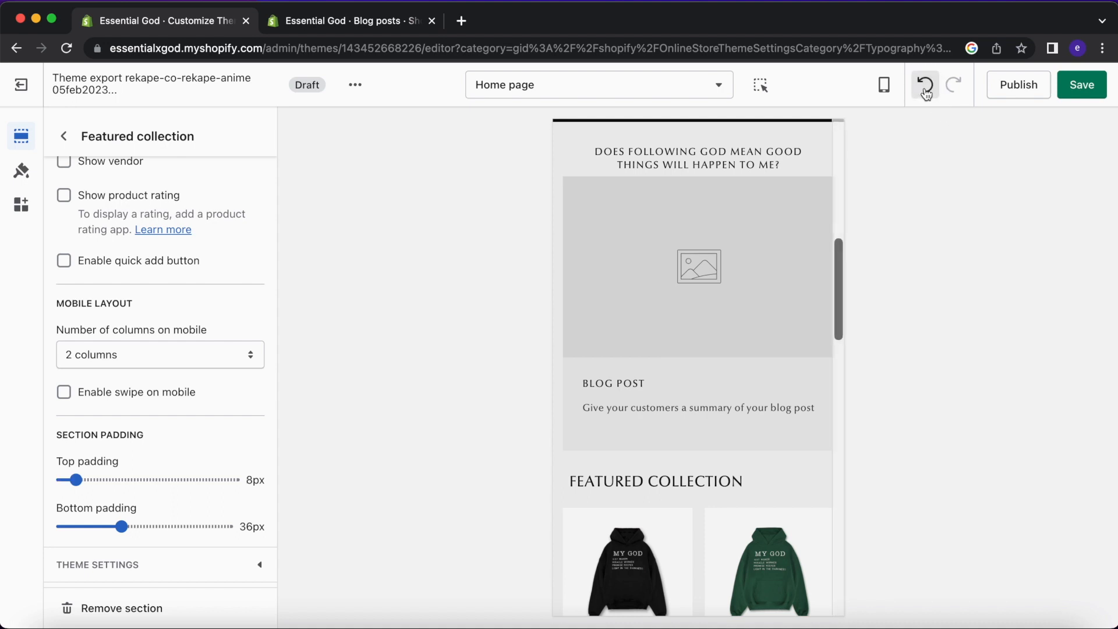
Undo six edits, removing Blog posts and restoring Learn more here and 36px top padding.
left_click(925, 85)
left_click(925, 84)
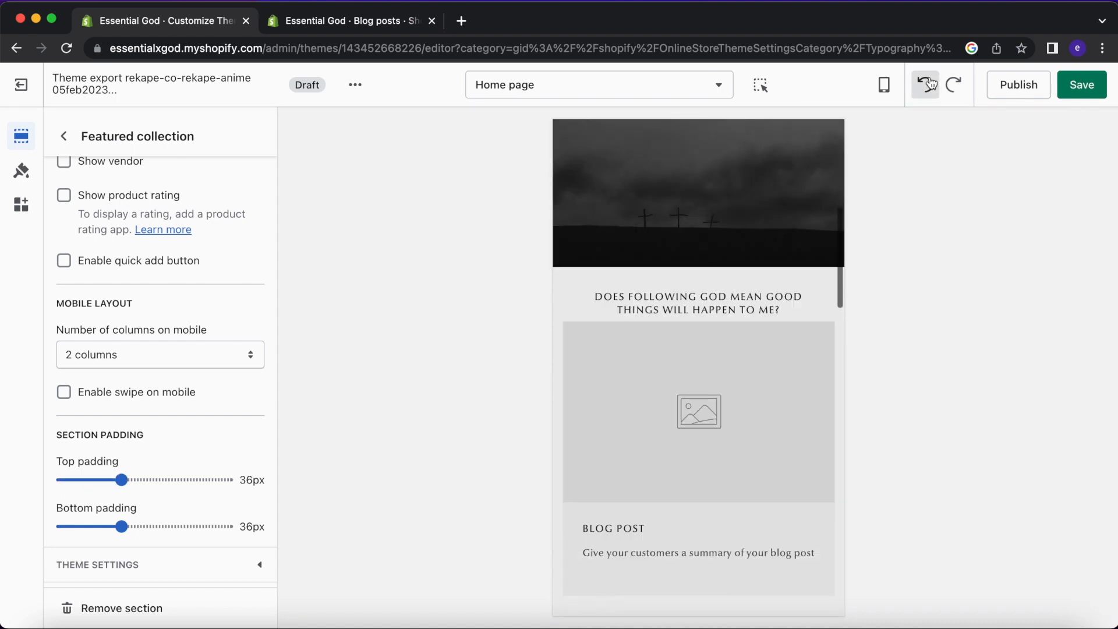
left_click(930, 84)
left_click(930, 85)
left_click(930, 86)
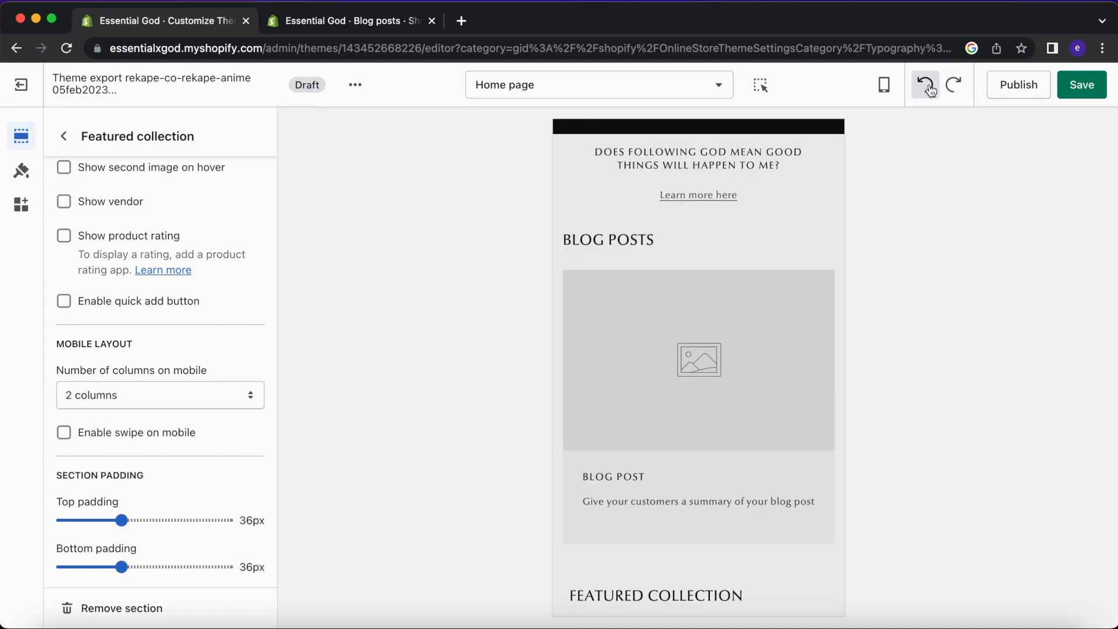
left_click(930, 88)
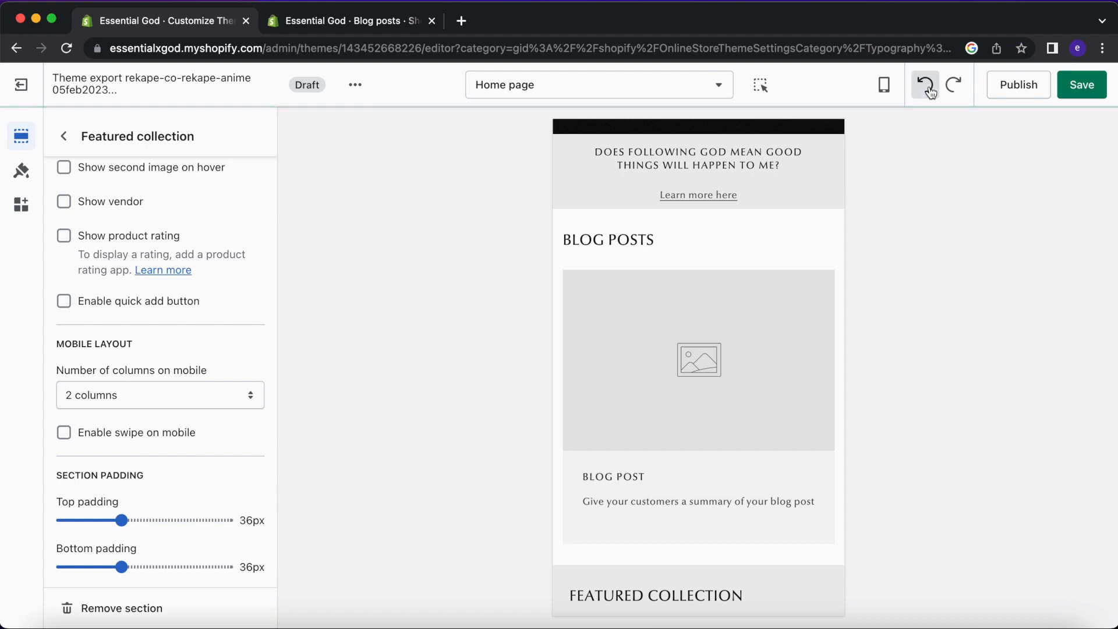
scroll(702, 305, "down", 10)
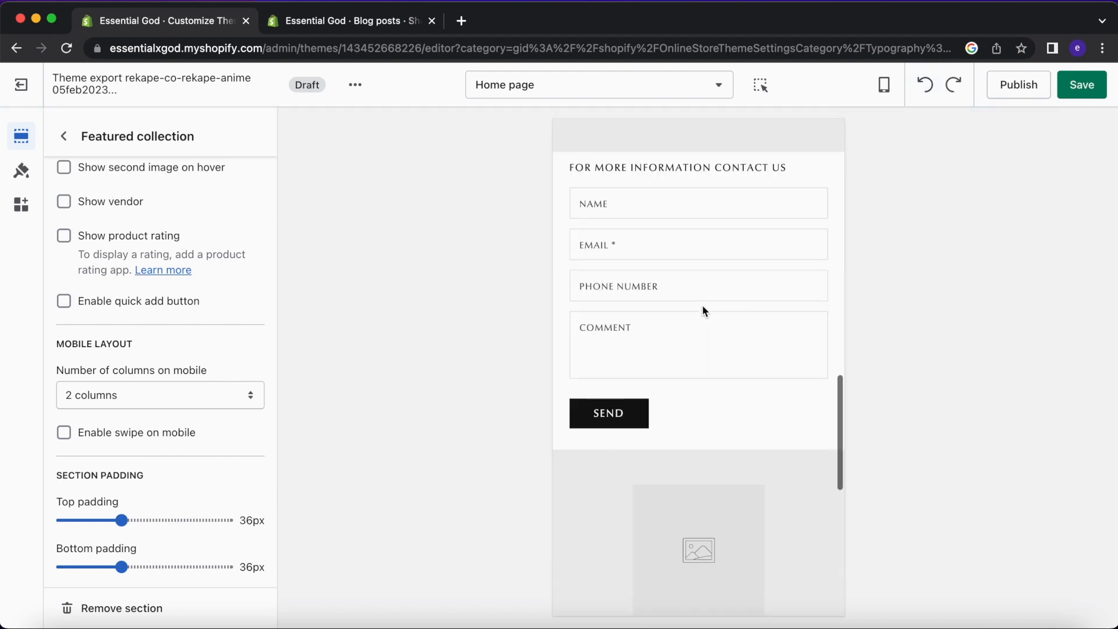
left_click(64, 136)
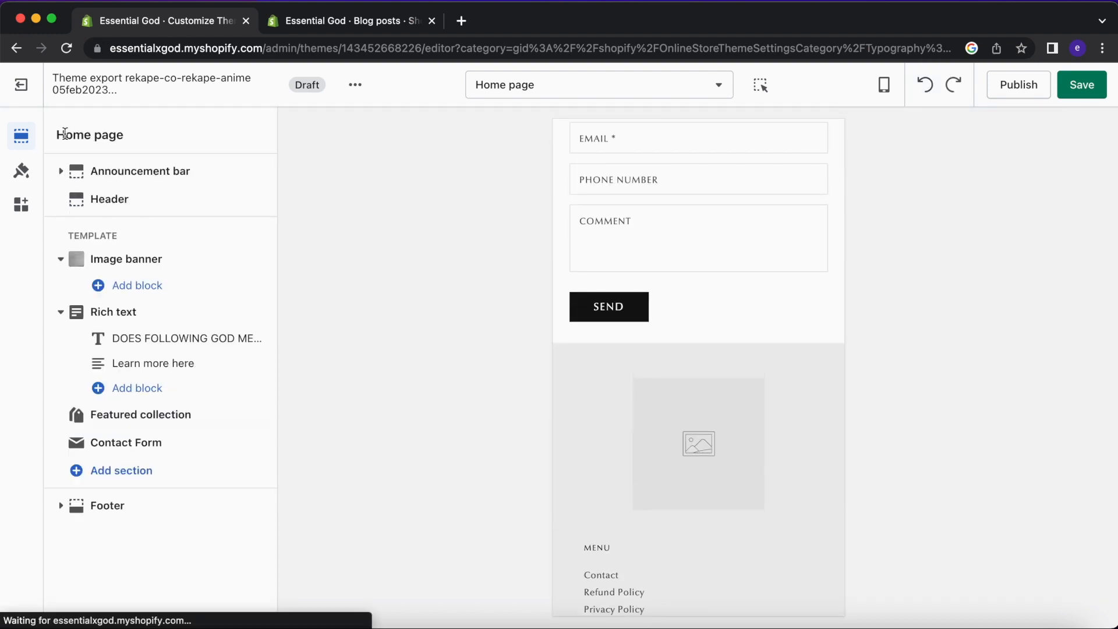
Set the Rich text bottom padding to 0px and select the Featured collection heading text.
scroll(631, 307, "up", 10)
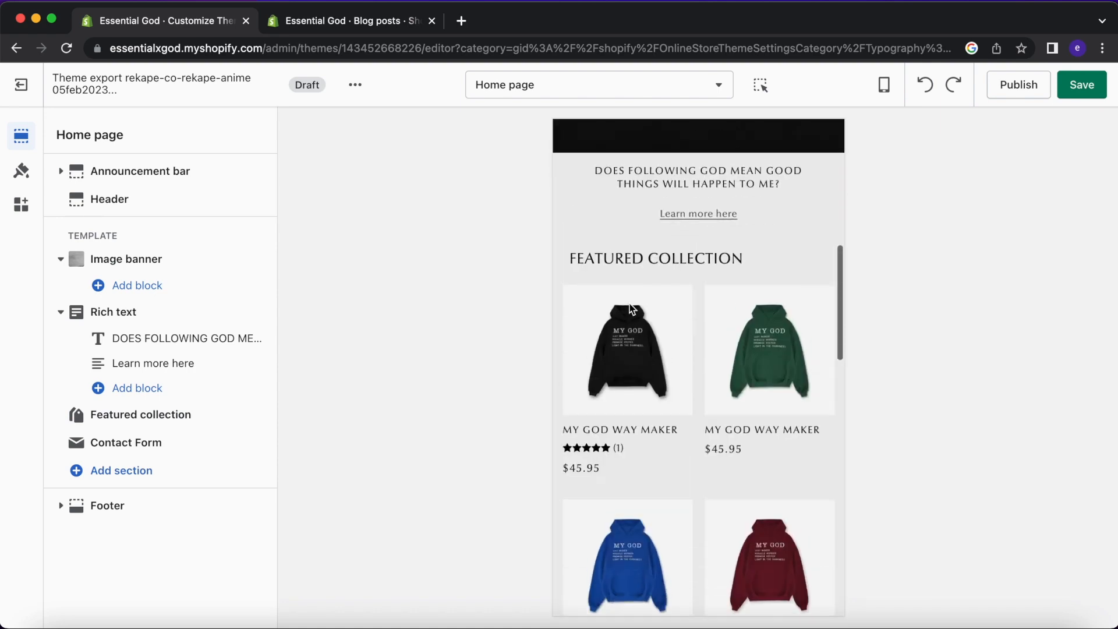
left_click(125, 311)
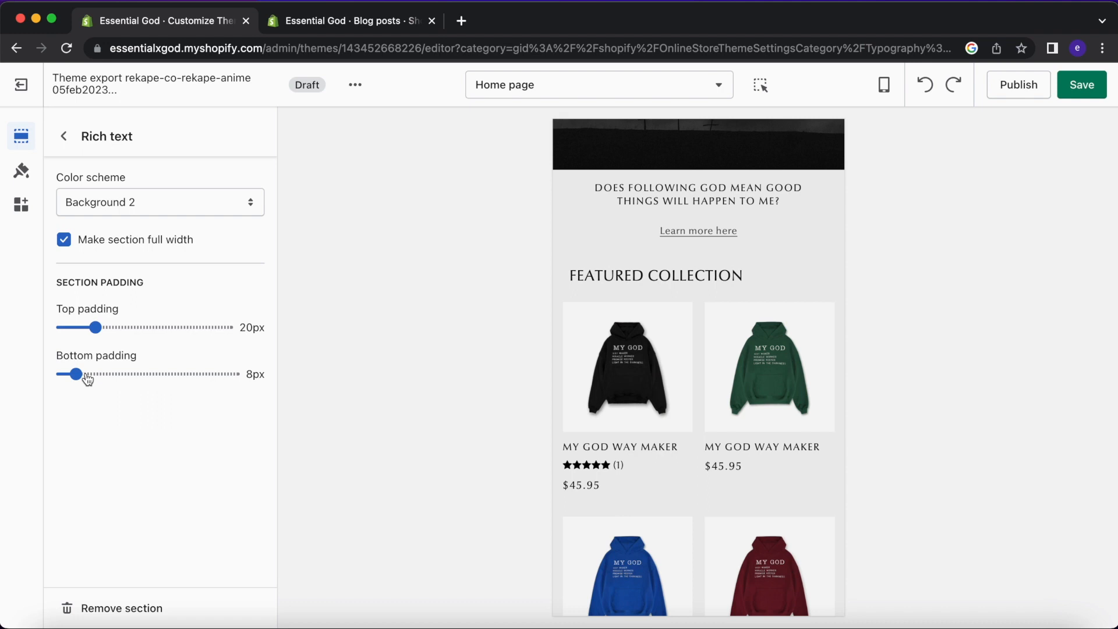
left_click_drag(75, 376, 40, 382)
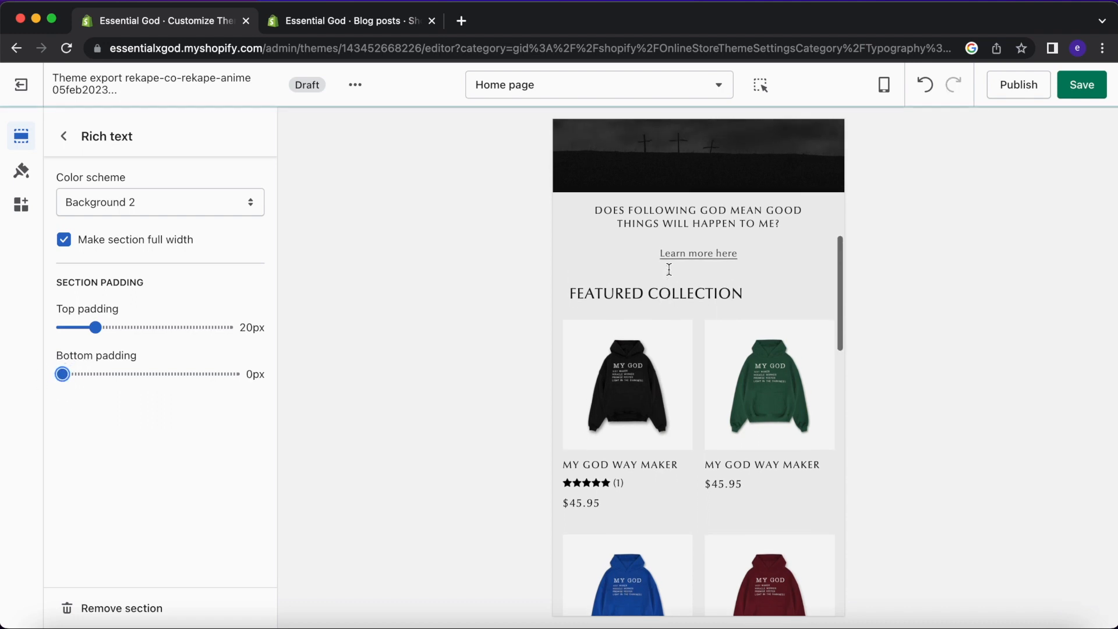
left_click(64, 136)
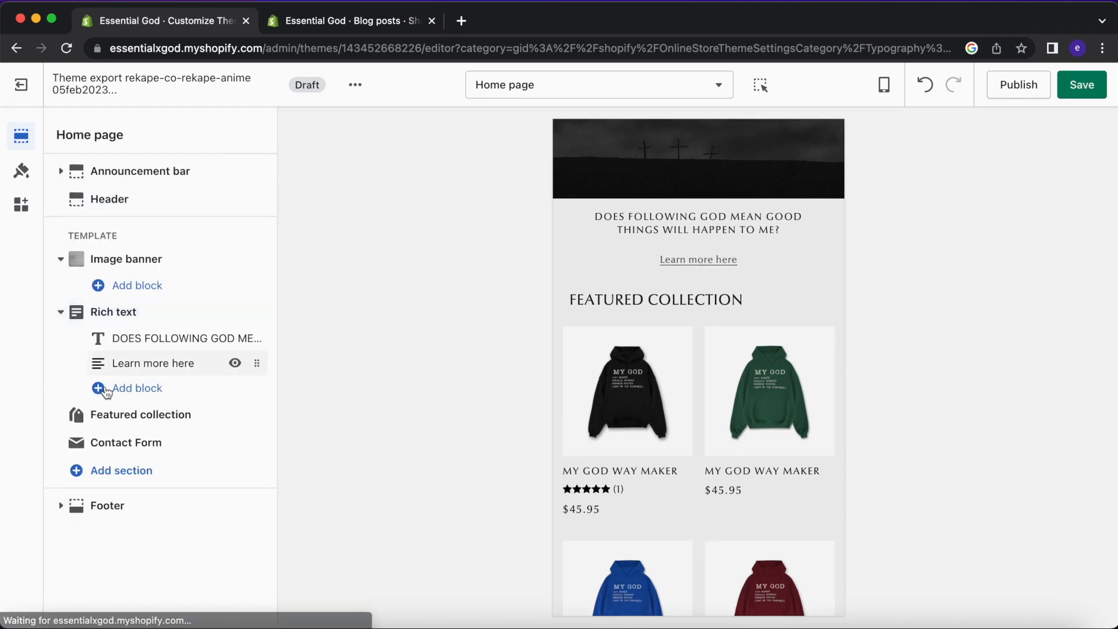
left_click(158, 409)
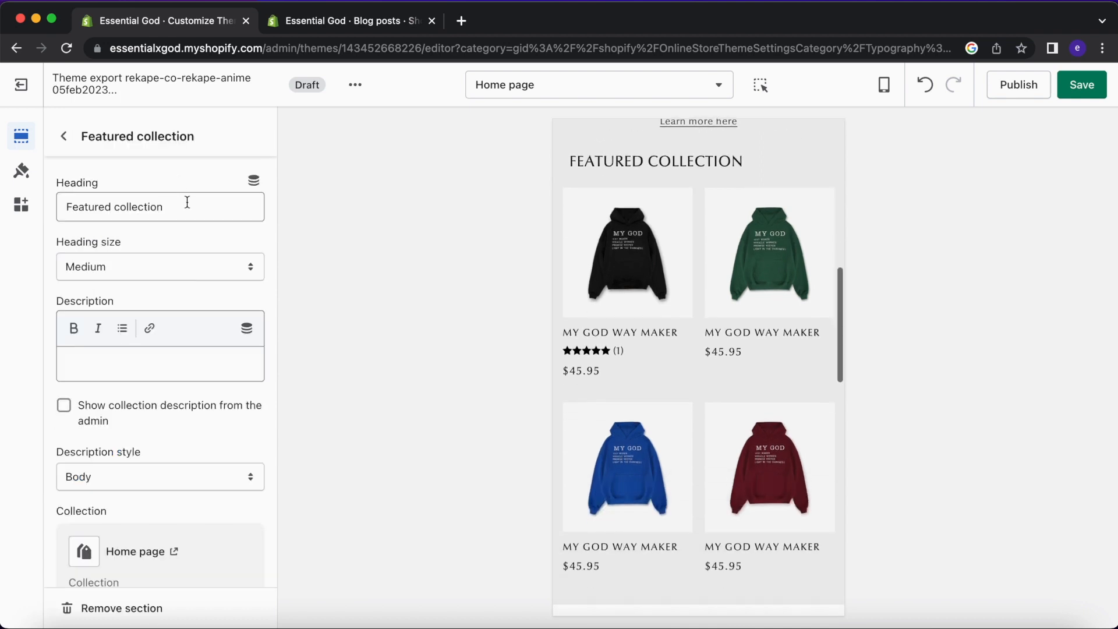
triple_click(187, 204)
Copy the ESSENTIAL GOD BEST SELLERS heading from the live theme's editor.
left_click(347, 24)
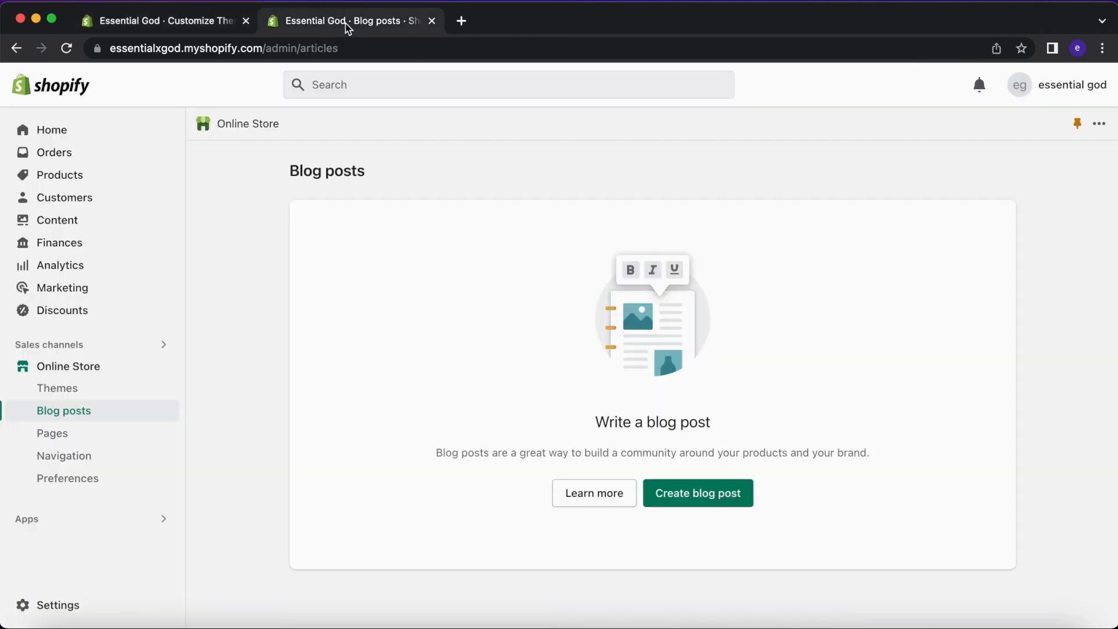
left_click(100, 368)
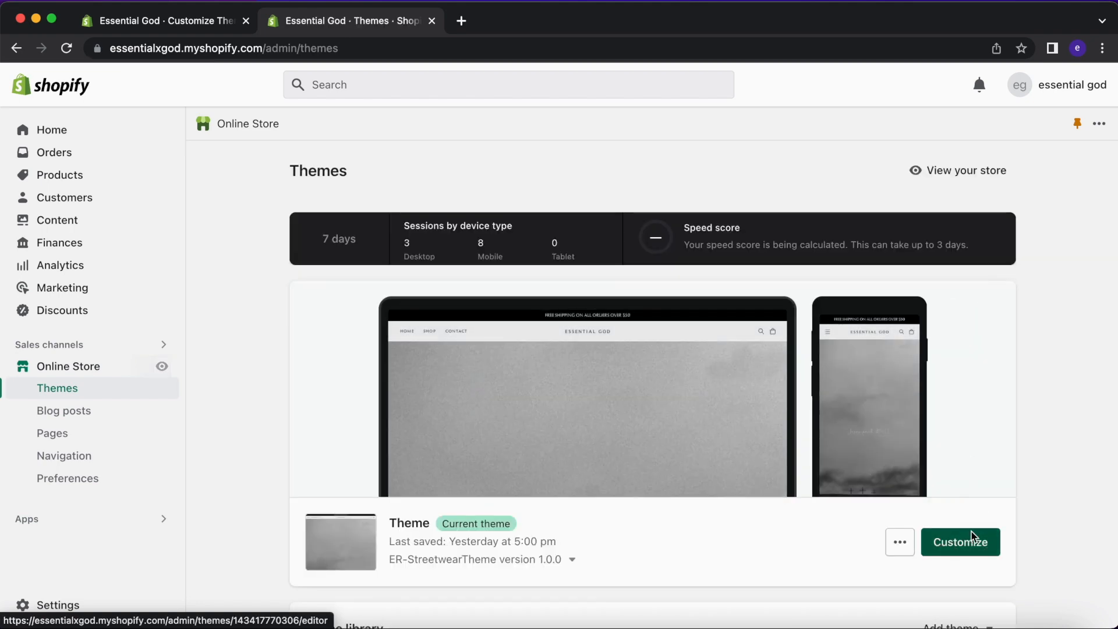
left_click(959, 540)
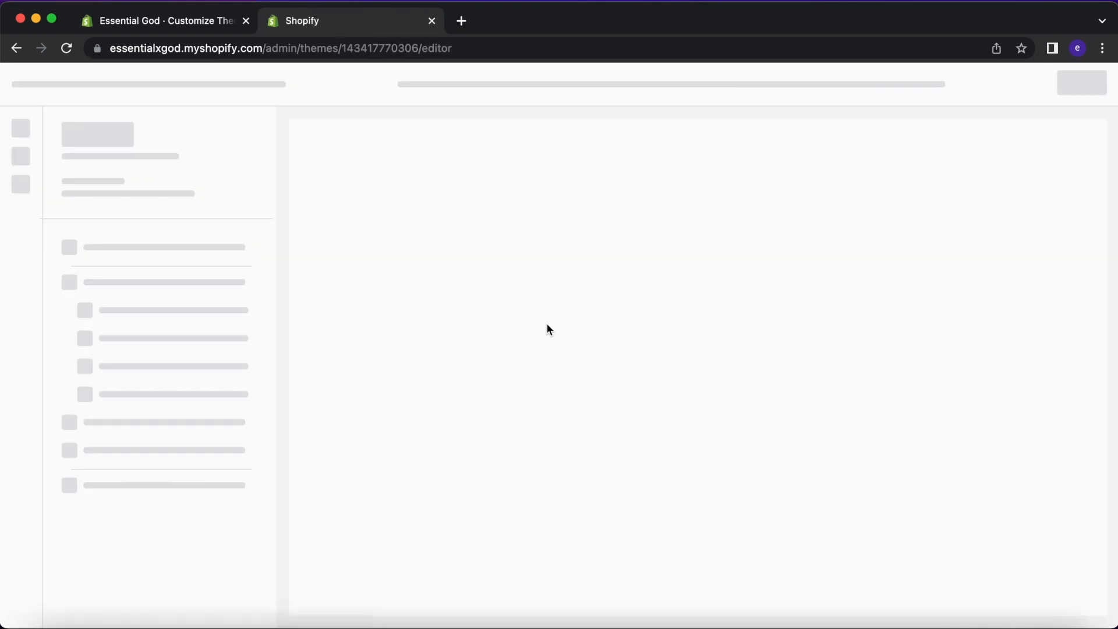
scroll(703, 308, "down", 10)
scroll(704, 309, "up", 5)
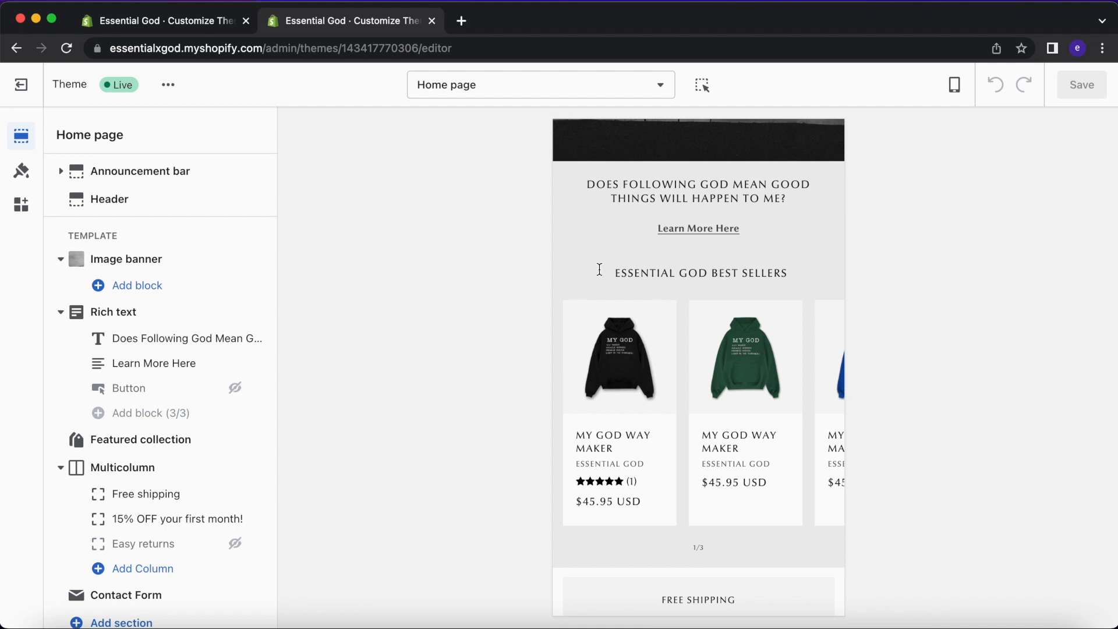
triple_click(650, 266)
key("super+c")
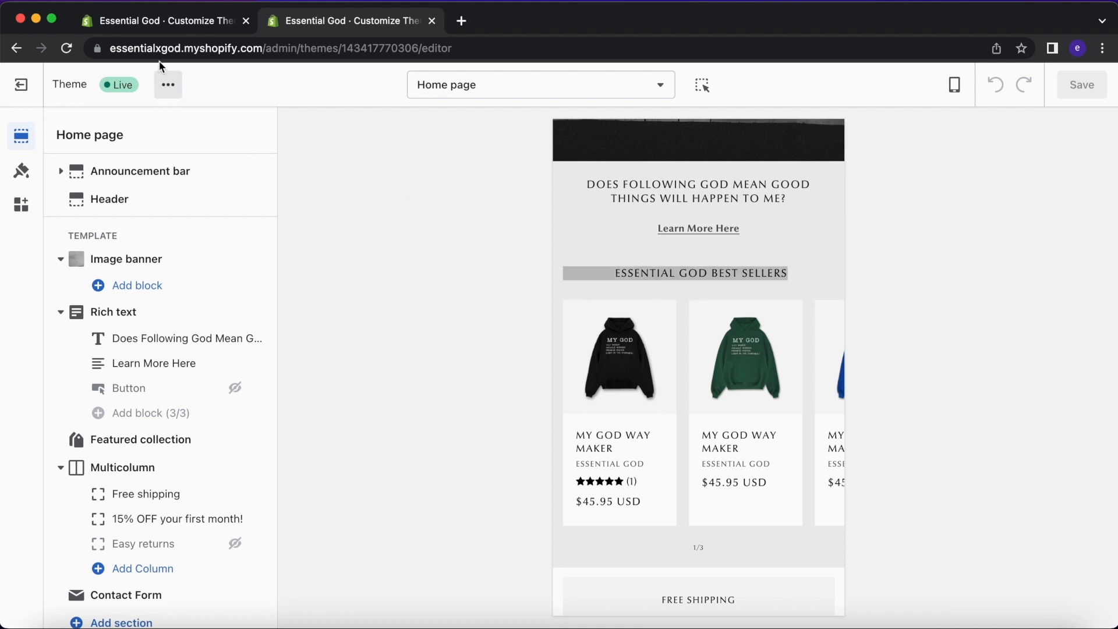
left_click(598, 275)
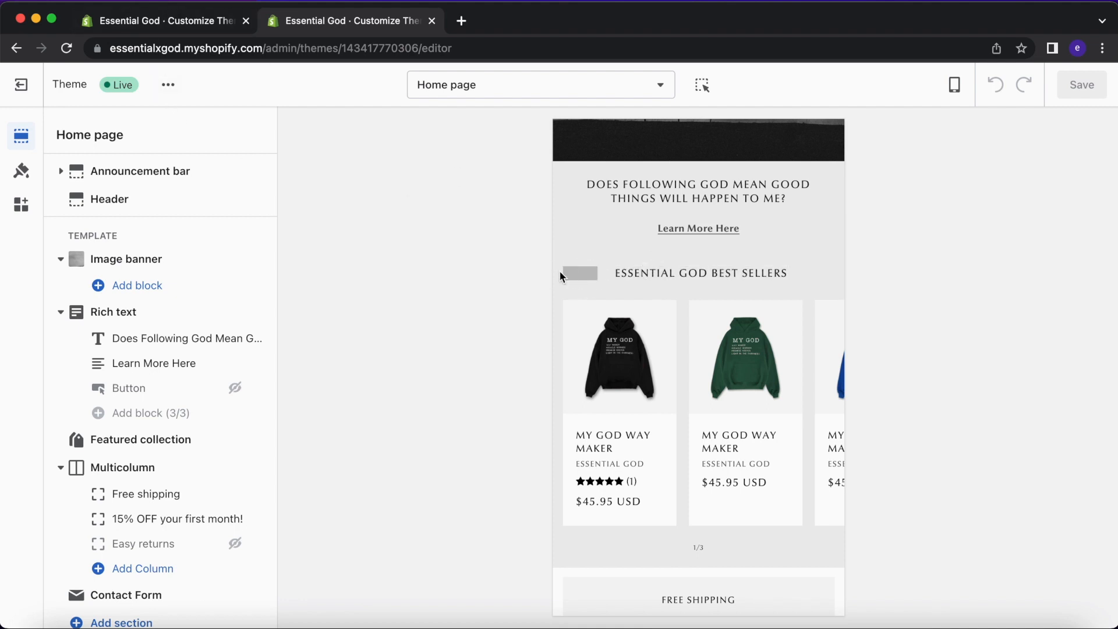
Paste ESSENTIAL GOD BEST SELLERS into the draft's Featured collection heading.
left_click(151, 20)
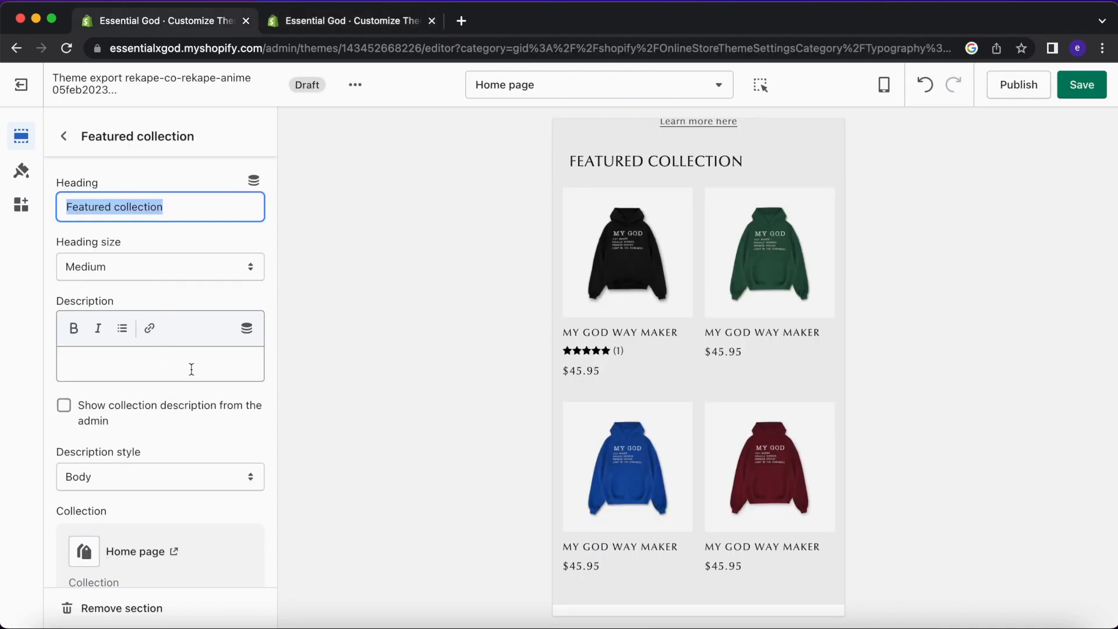
key("super+v")
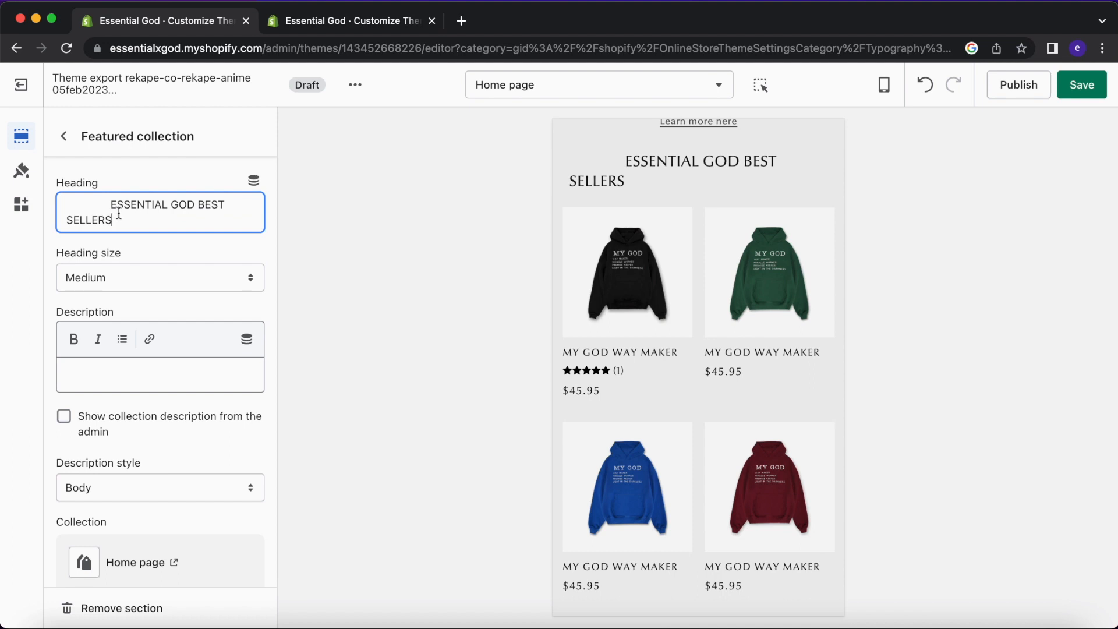
scroll(132, 354, "down", 10)
scroll(131, 354, "up", 3)
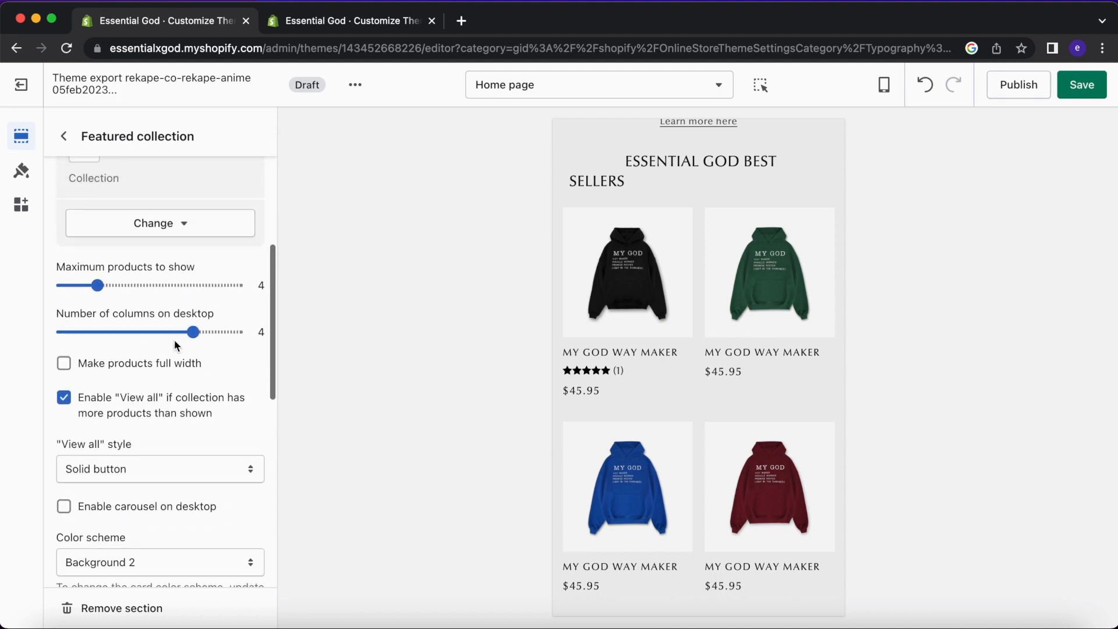
scroll(650, 190, "up", 1)
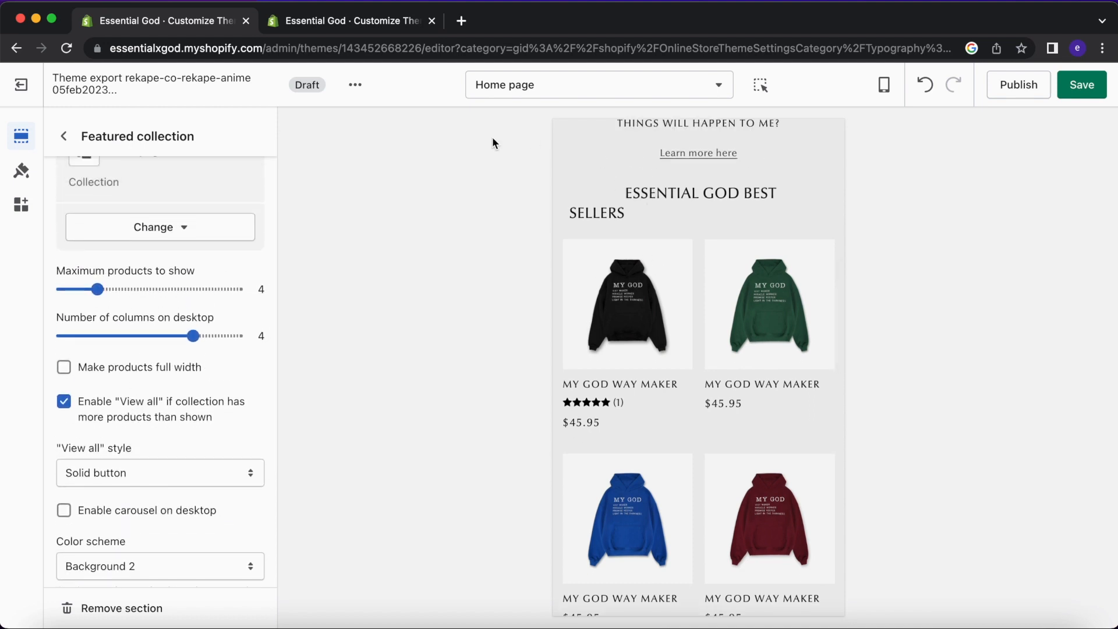
left_click(64, 136)
left_click(21, 170)
Set the Headings font size scale to 55% and the Body font size scale to 85%.
scroll(179, 417, "down", 5)
left_click_drag(135, 411, 93, 411)
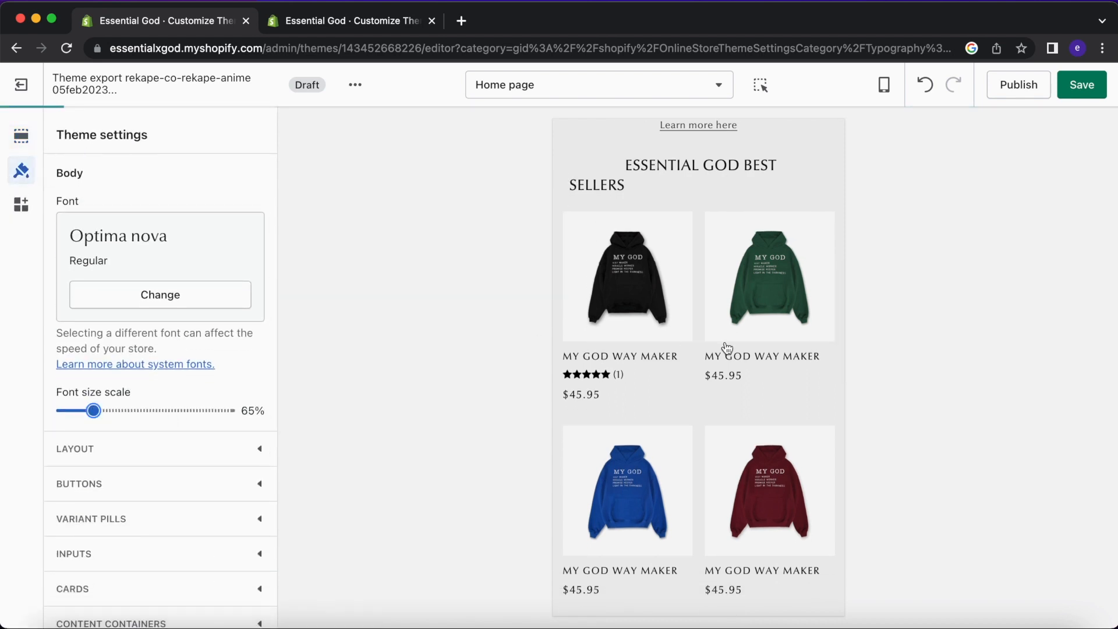
left_click_drag(94, 411, 74, 411)
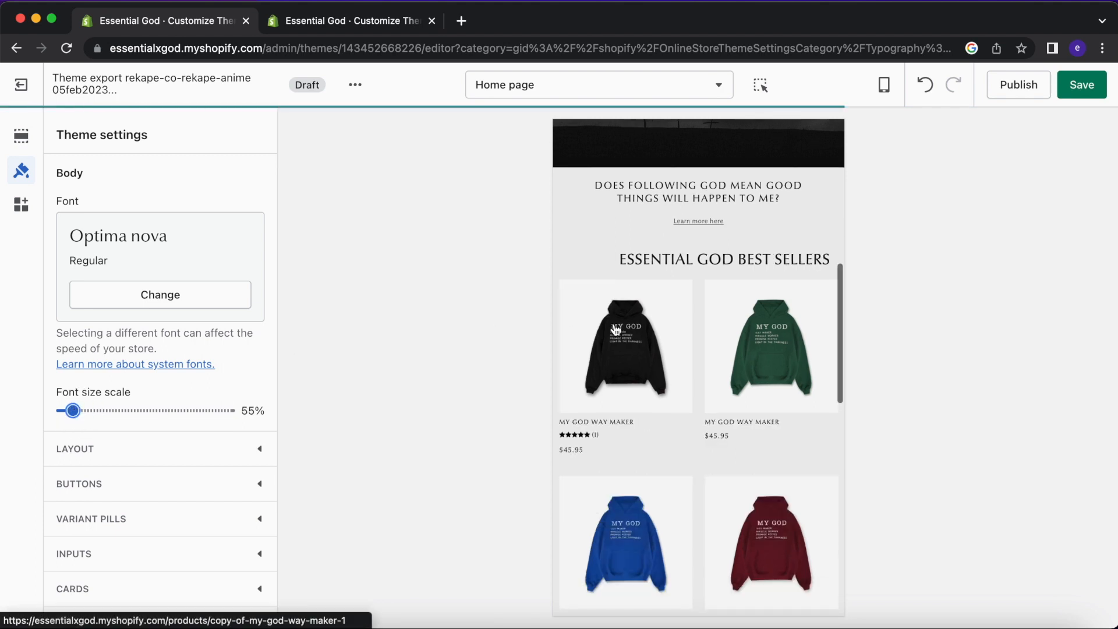
left_click_drag(71, 415, 62, 414)
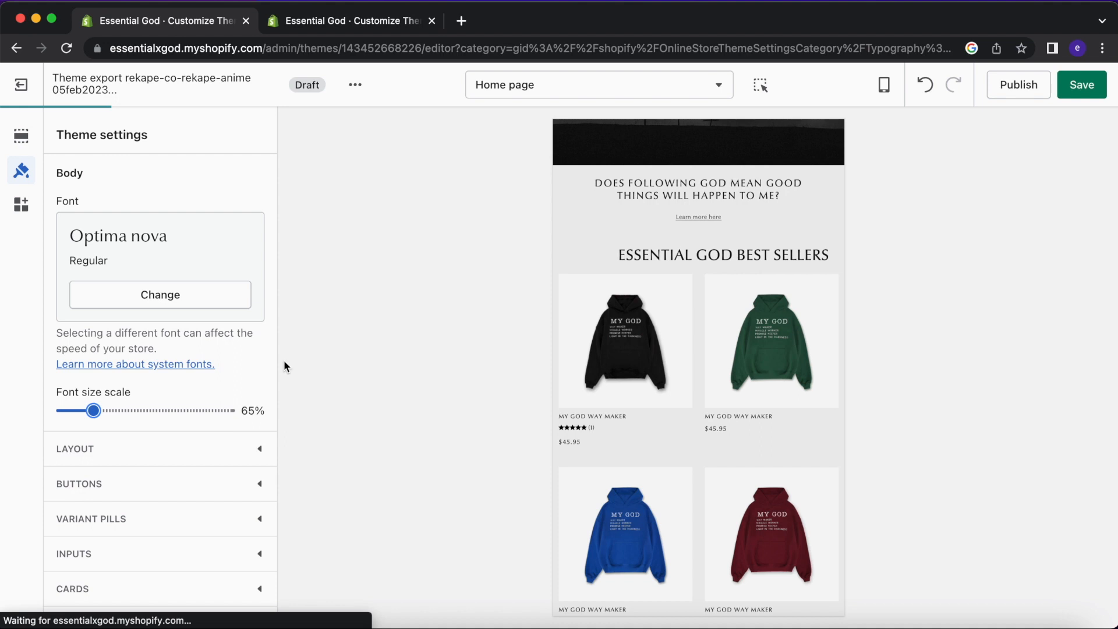
scroll(187, 354, "up", 3)
left_click_drag(71, 286, 70, 284)
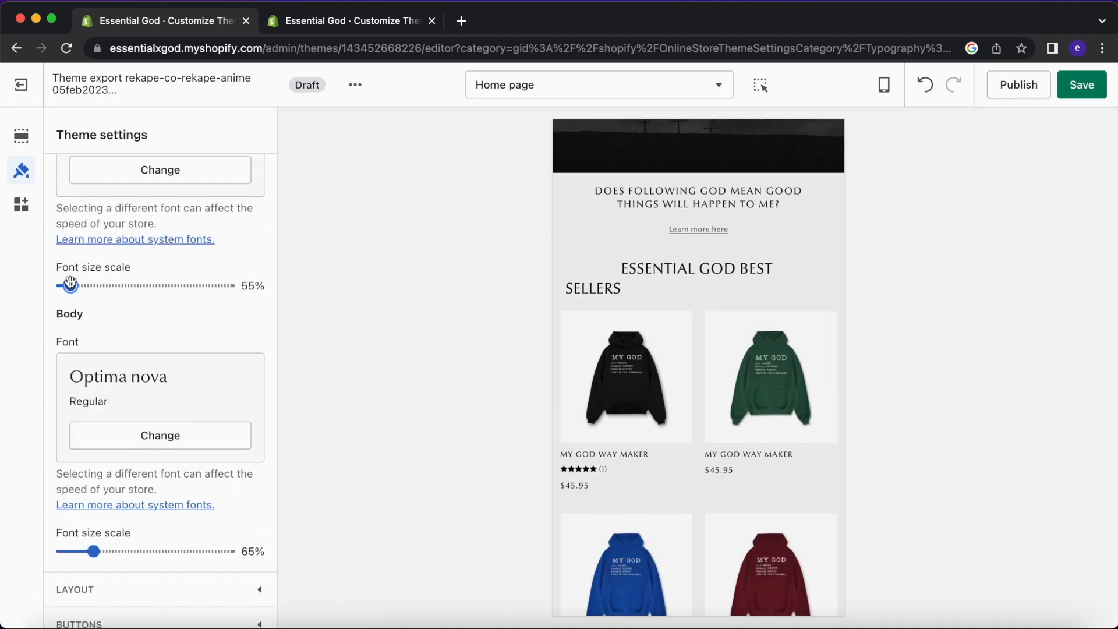
left_click(116, 550)
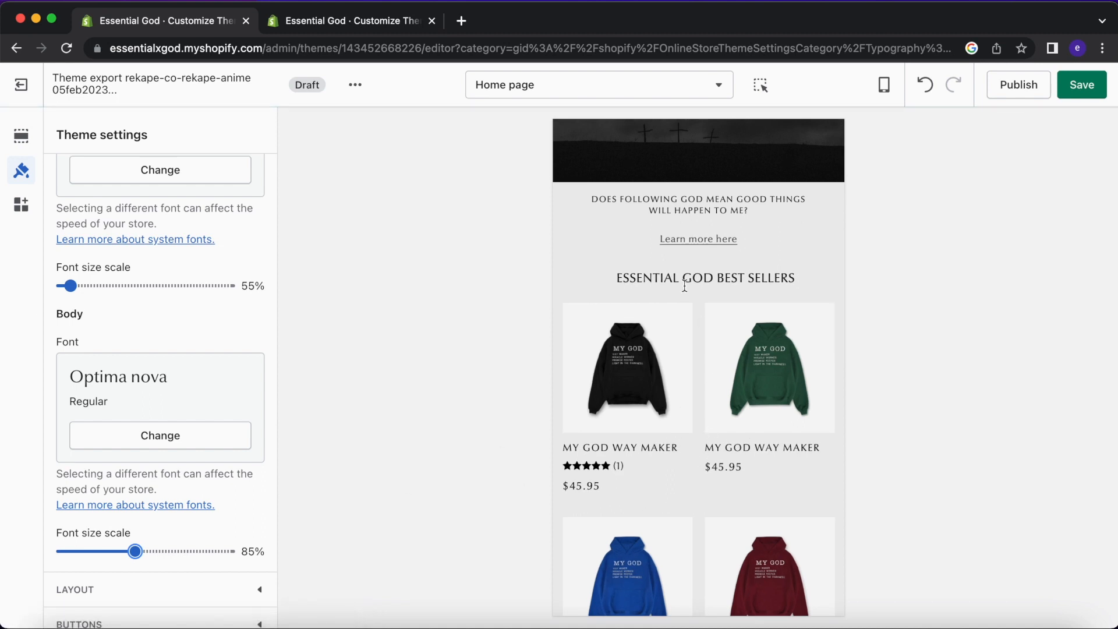
scroll(755, 276, "up", 8)
scroll(756, 278, "down", 20)
scroll(755, 279, "up", 10)
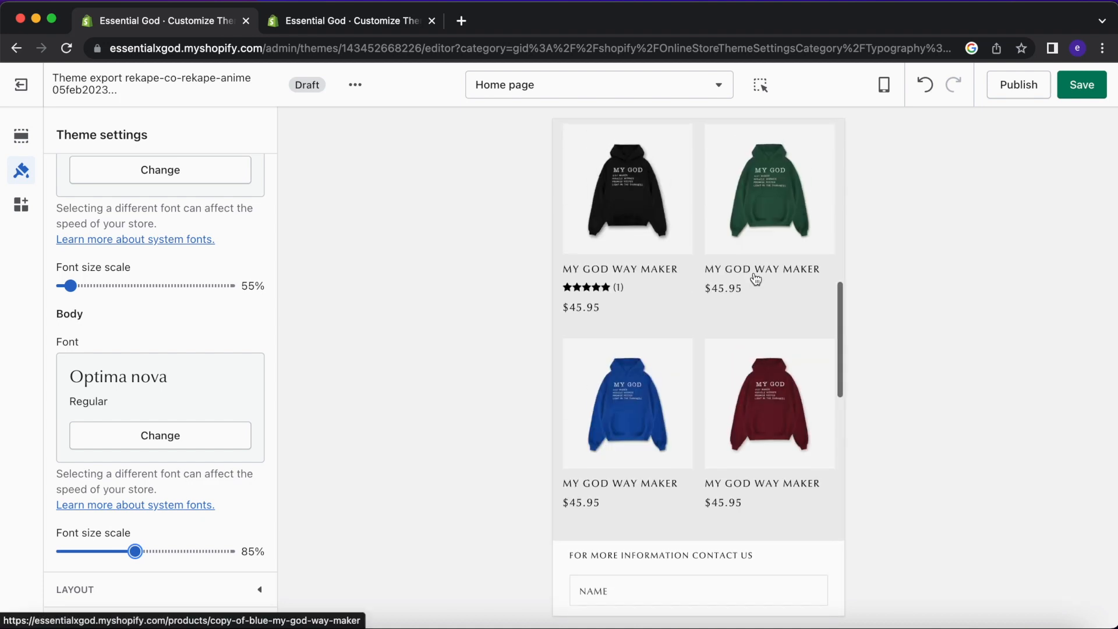
Review the live theme's typography settings for comparison.
left_click(344, 23)
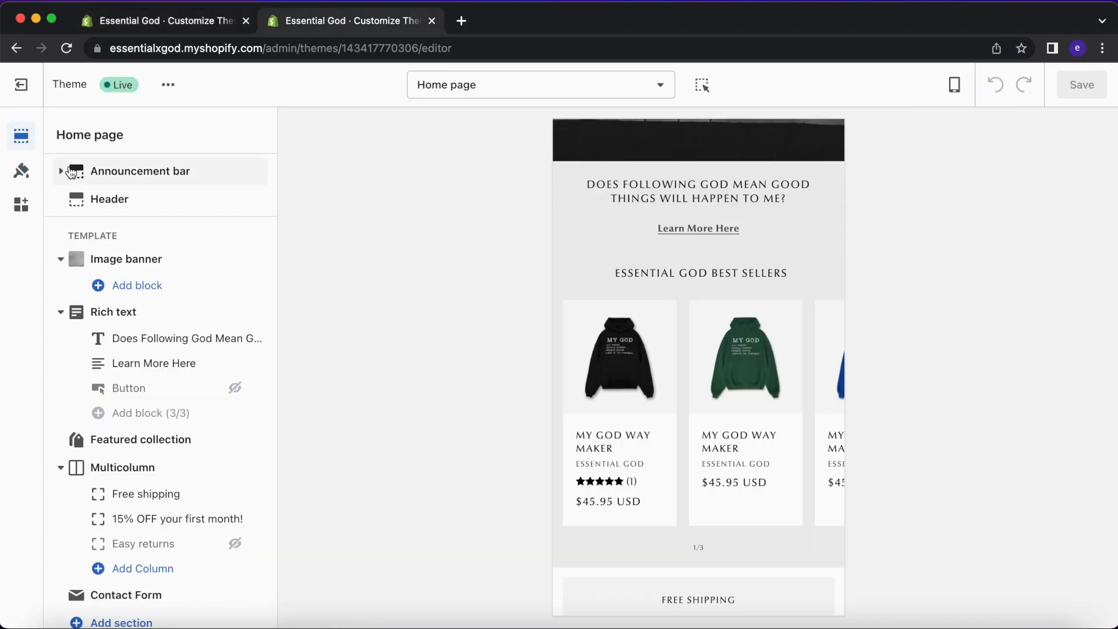
left_click(21, 170)
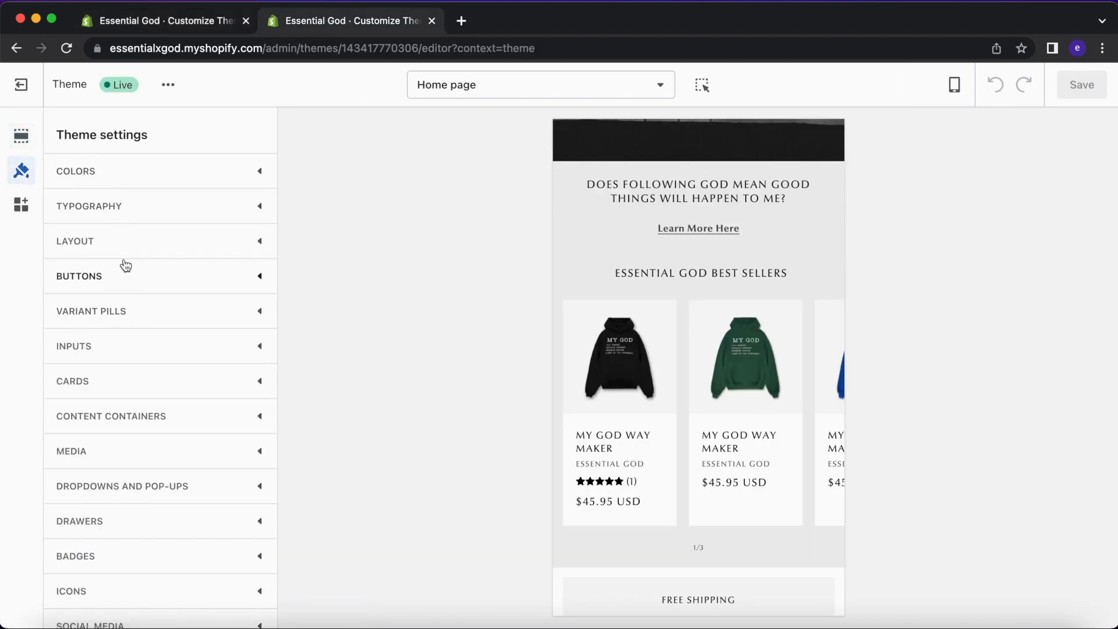
left_click(130, 221)
scroll(250, 379, "down", 7)
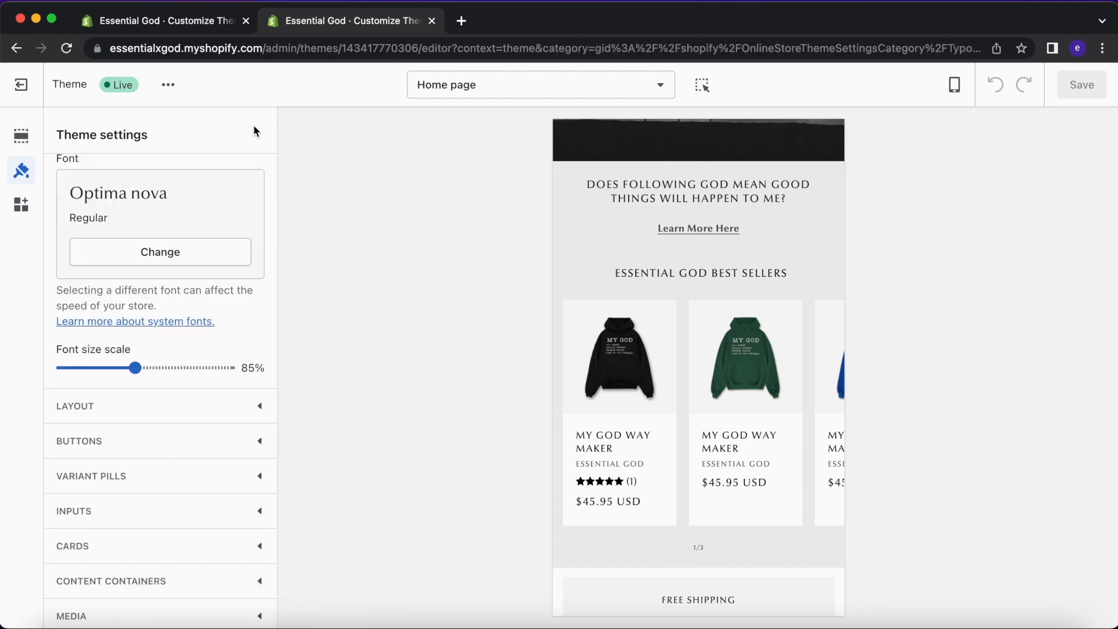
In the draft theme, drag the headings font size scale down toward 70%.
left_click(200, 29)
left_click_drag(119, 280, 97, 283)
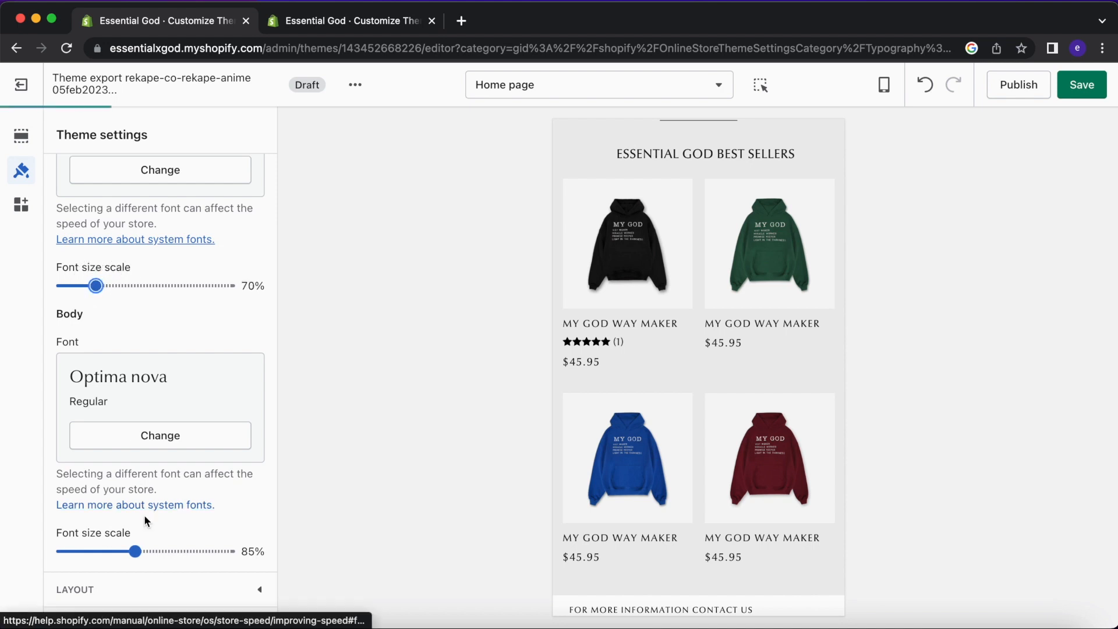
scroll(631, 251, "up", 1)
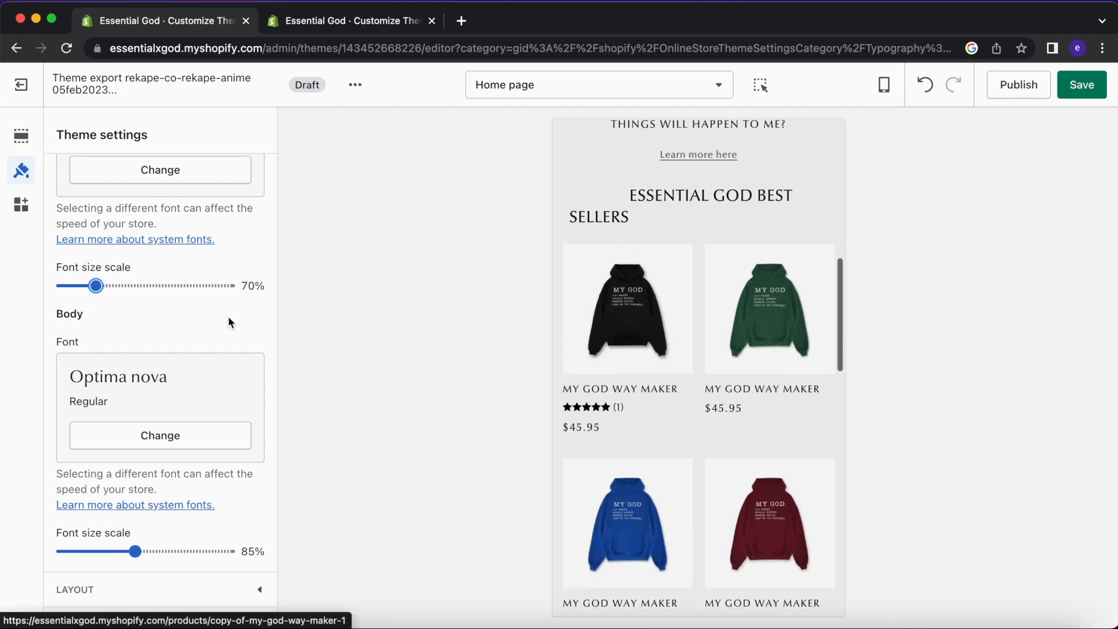
scroll(228, 316, "up", 3)
Recheck the live theme's heading scale value against the draft.
left_click(352, 22)
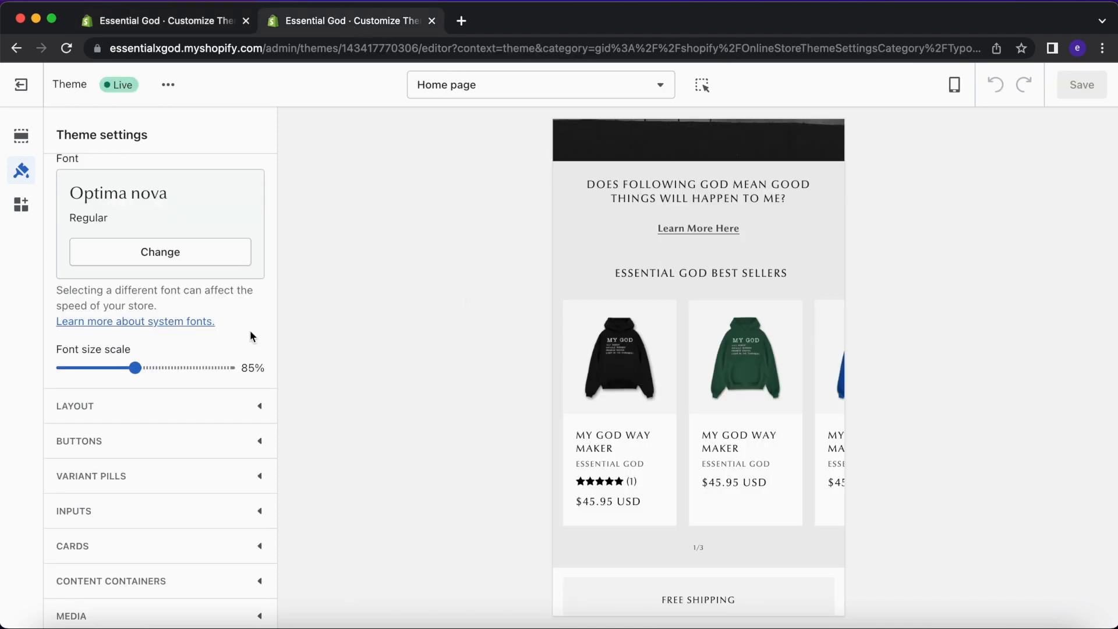
scroll(232, 353, "up", 6)
scroll(232, 356, "down", 6)
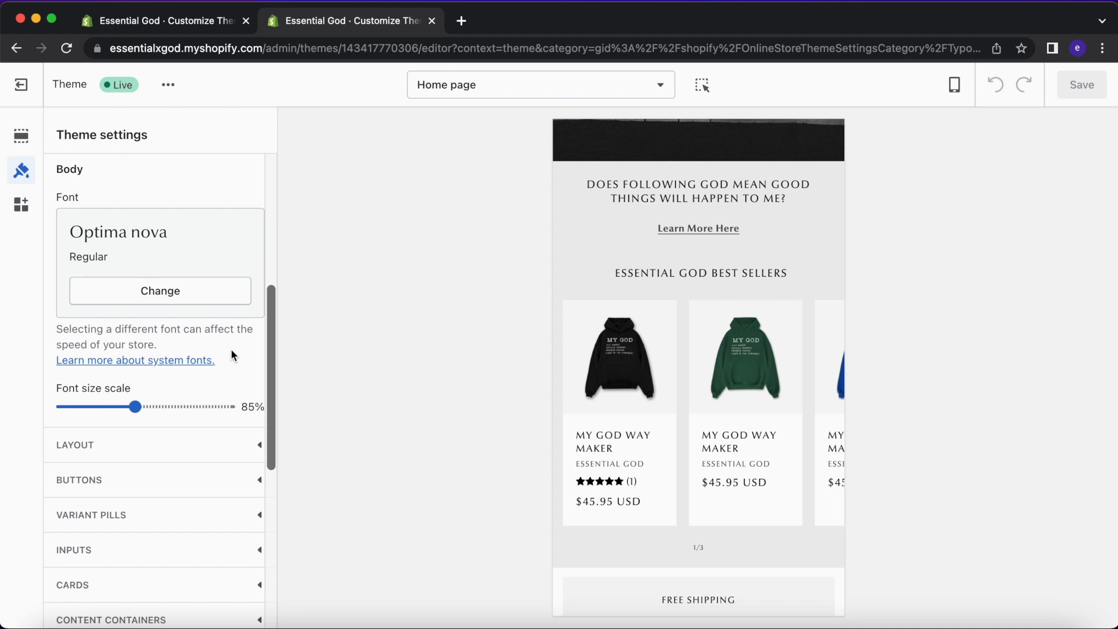
scroll(231, 356, "up", 4)
Try 60% and 55% for the draft headings scale, then settle on 70%.
left_click(207, 20)
scroll(85, 278, "down", 3)
left_click(79, 268)
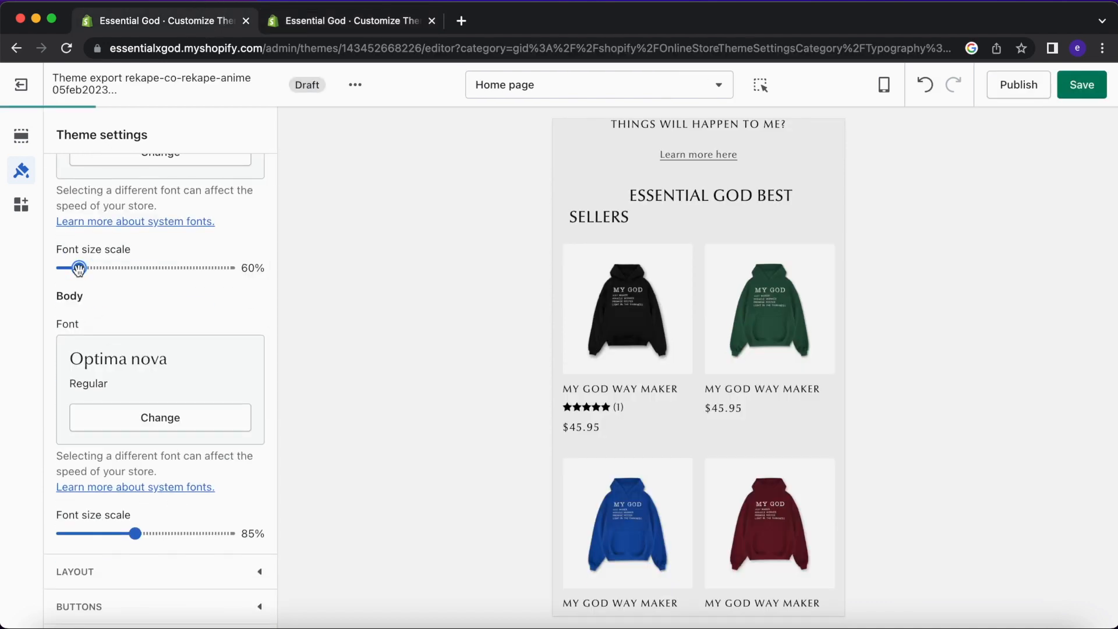
mouse_move(79, 267)
left_mouse_down()
mouse_move(60, 268)
mouse_move(70, 270)
left_mouse_up()
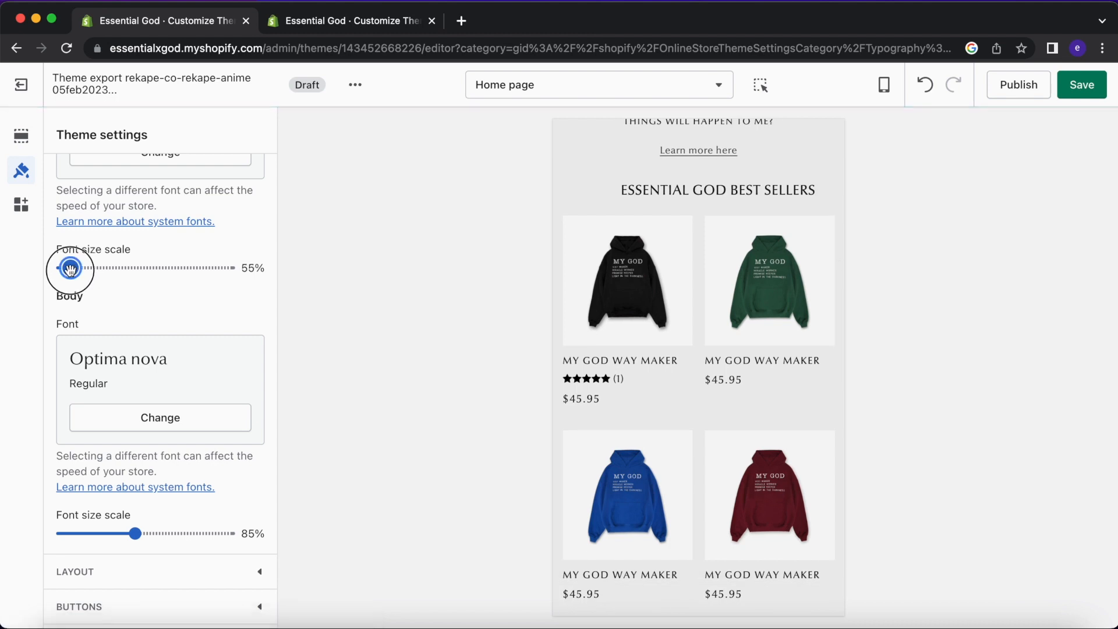
left_click(92, 267)
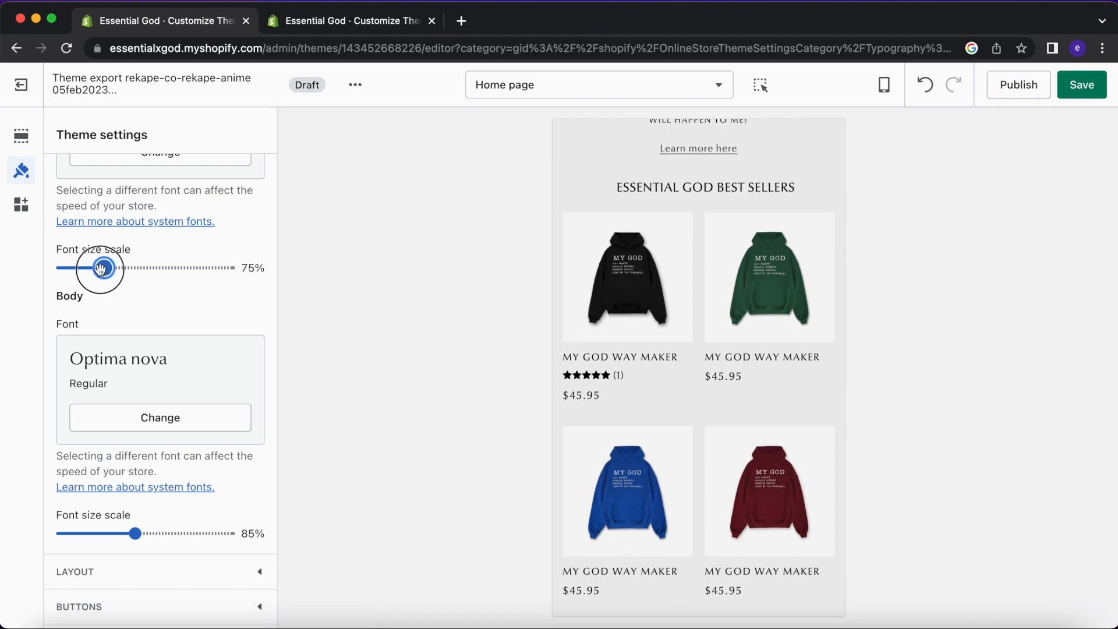
Toggle the Rich text section's full width off and back on.
left_click(21, 136)
left_click(148, 313)
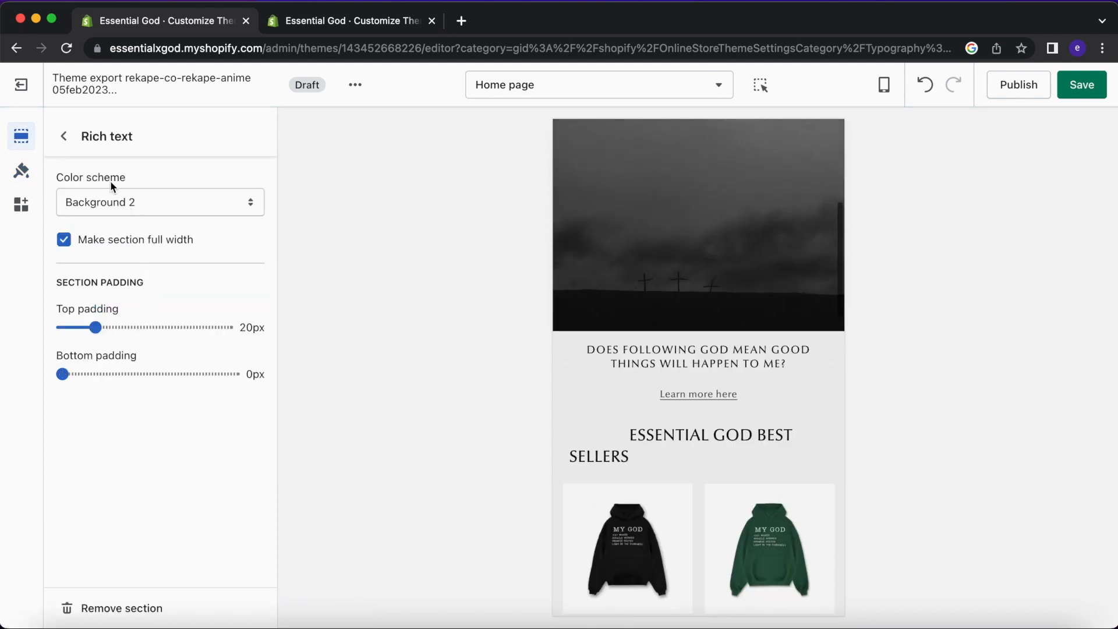
left_click(111, 245)
left_click(112, 246)
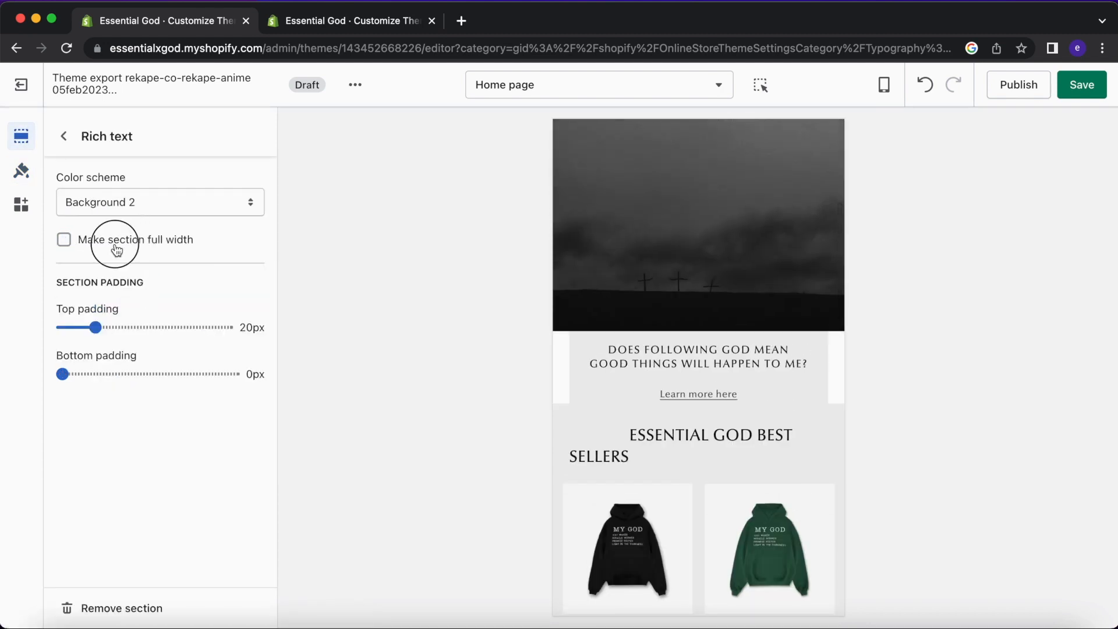
left_click(64, 136)
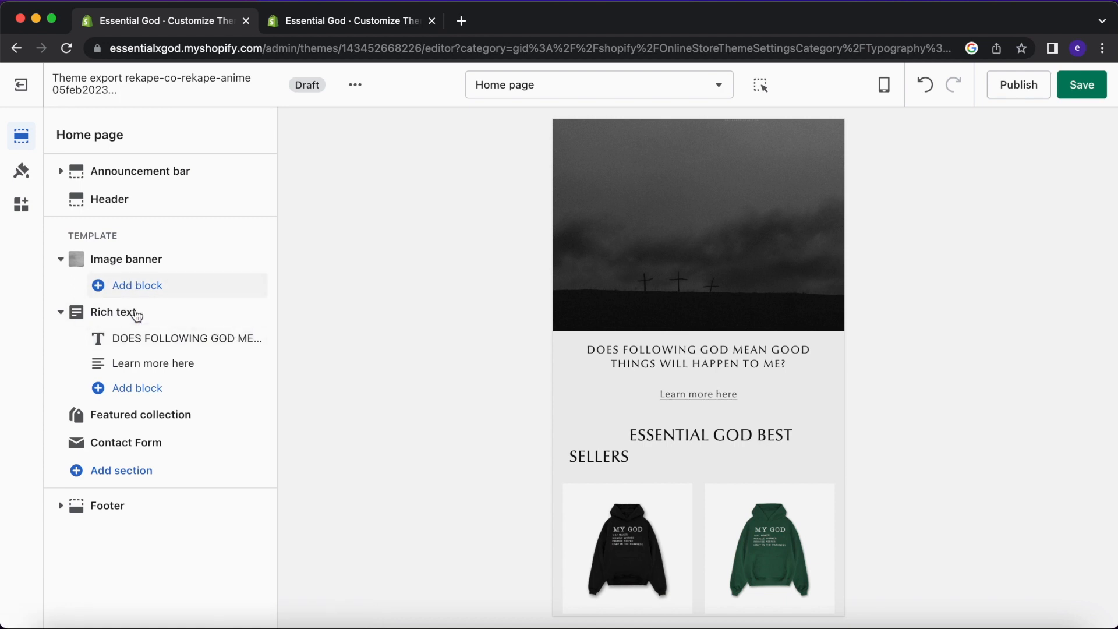
Set the Featured collection's best-sellers heading size to Small.
left_click(145, 414)
left_click(148, 277)
left_click(148, 260)
scroll(714, 254, "up", 3)
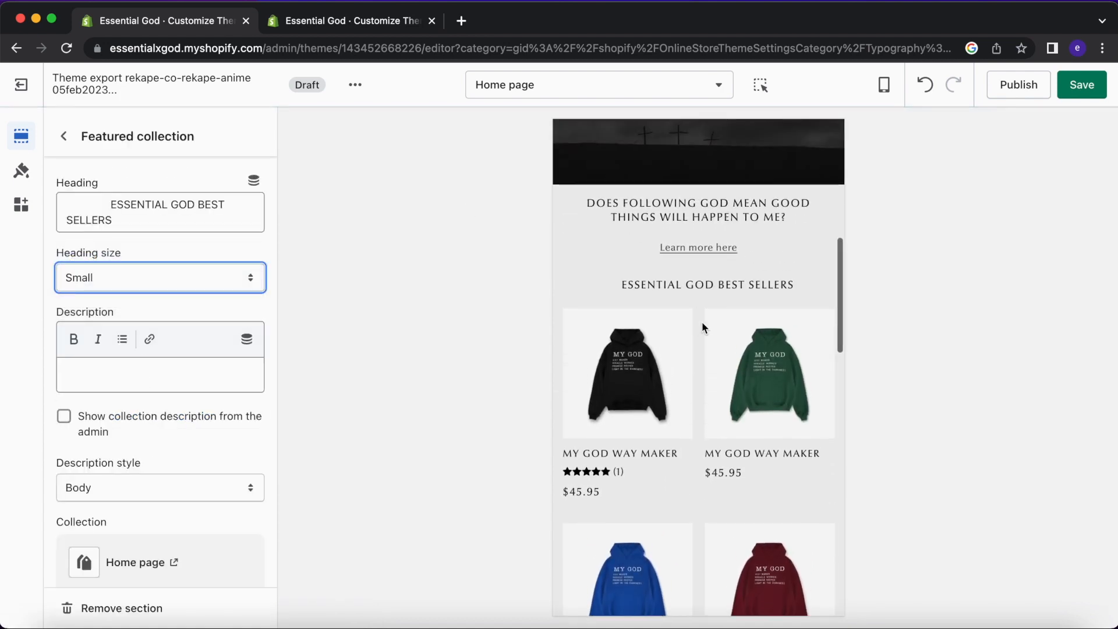
left_click(65, 138)
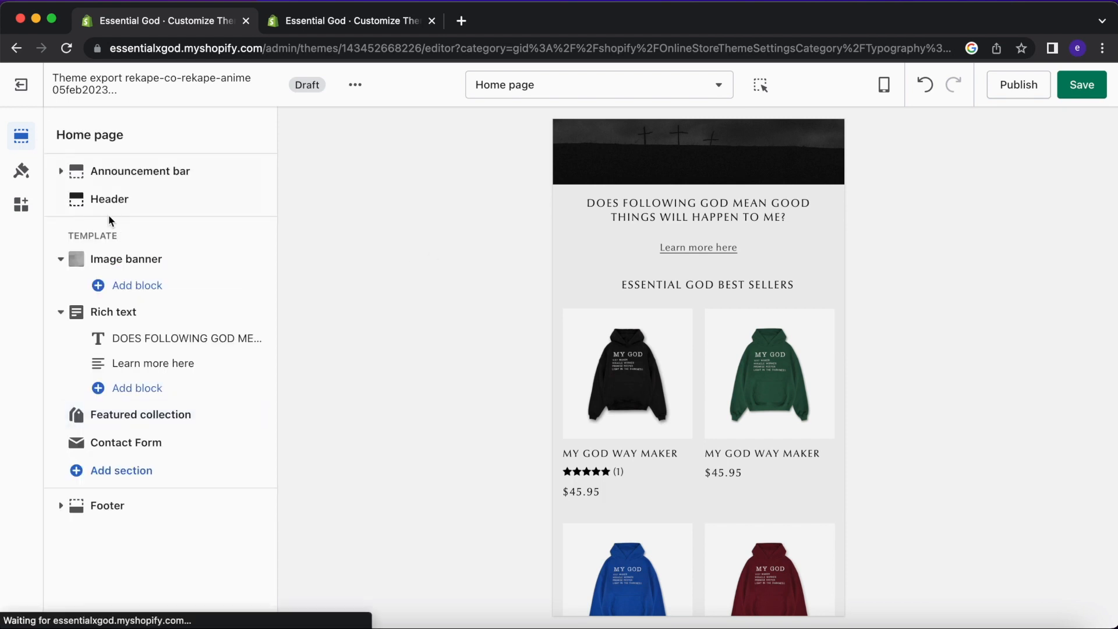
Keep the Rich text question heading size at Small.
left_click(135, 299)
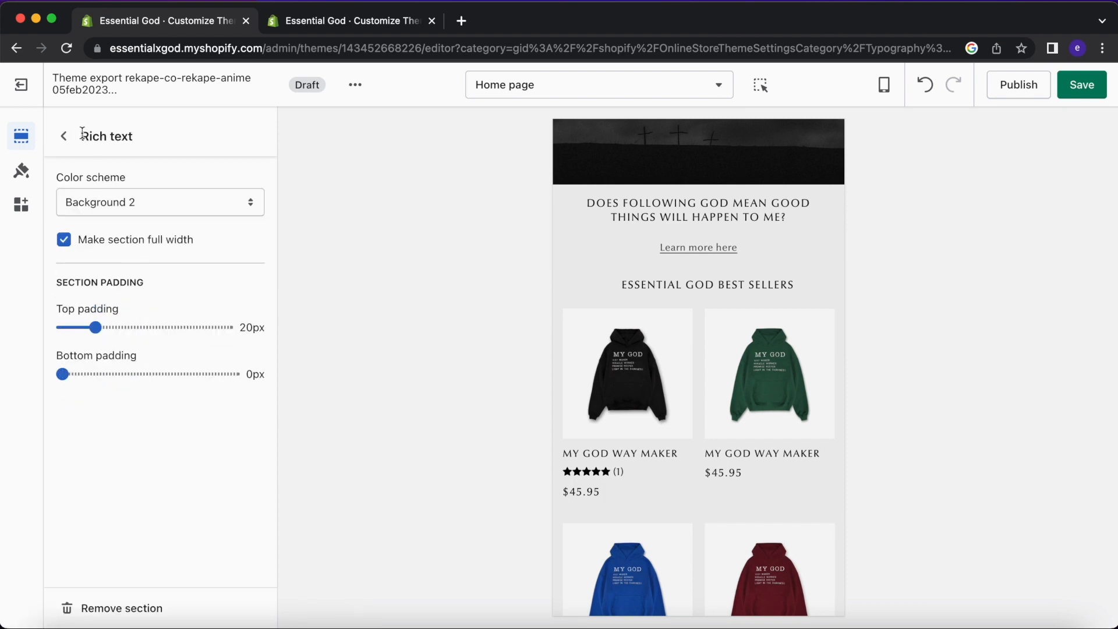
left_click(64, 136)
left_click(121, 338)
left_click(129, 260)
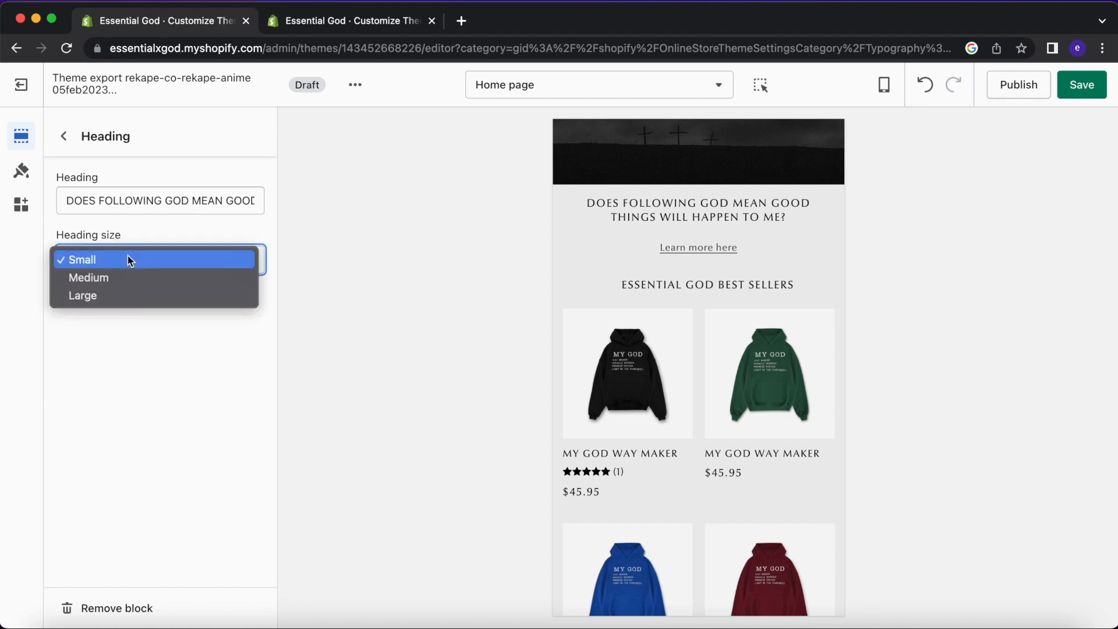
left_click(173, 256)
left_click(64, 135)
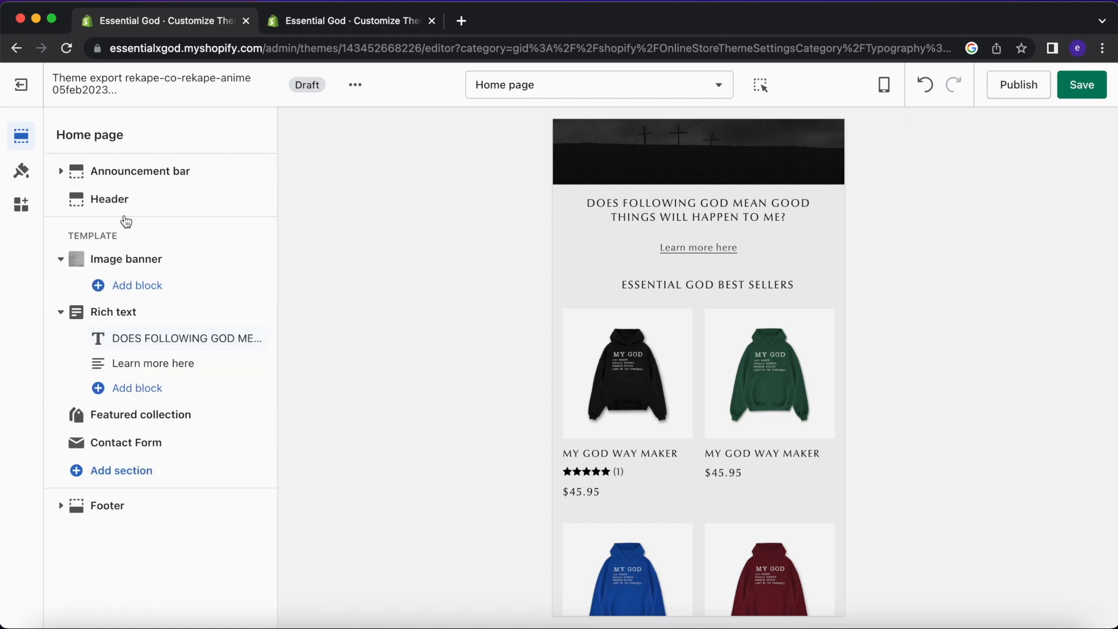
Look through the 'Learn more here' text block and Rich text section settings.
left_click(178, 372)
left_click(80, 137)
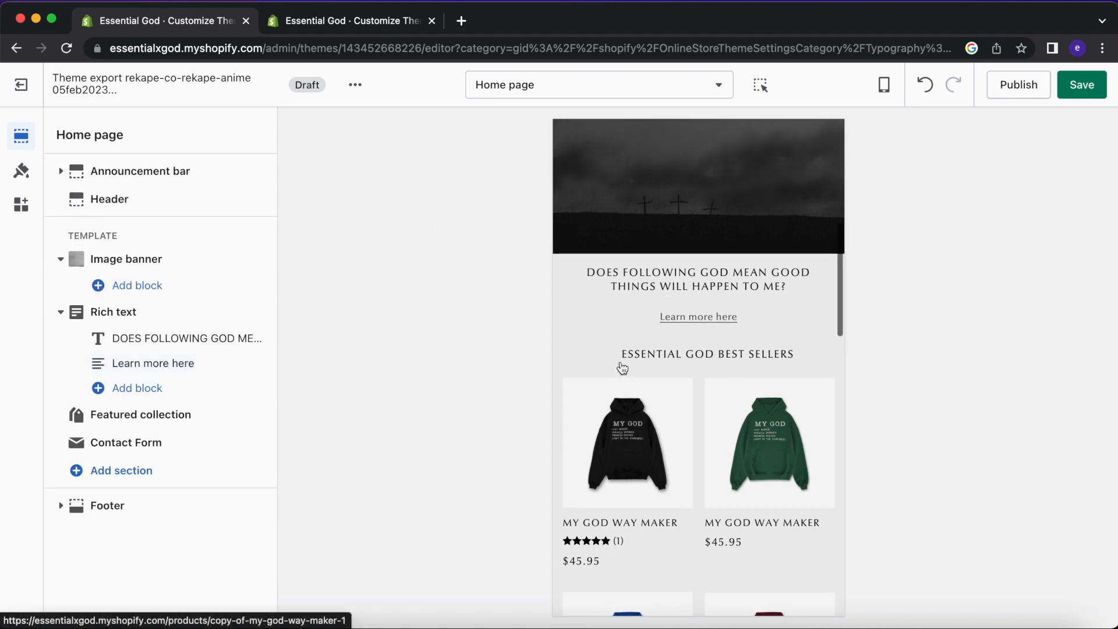
scroll(692, 400, "down", 2)
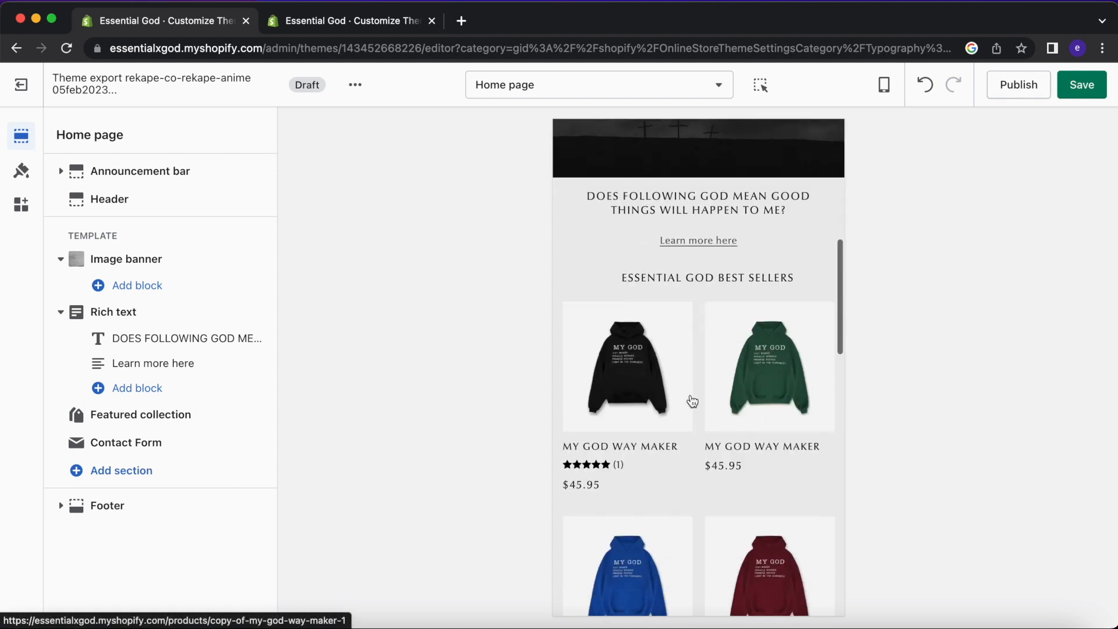
left_click(146, 320)
left_click(60, 134)
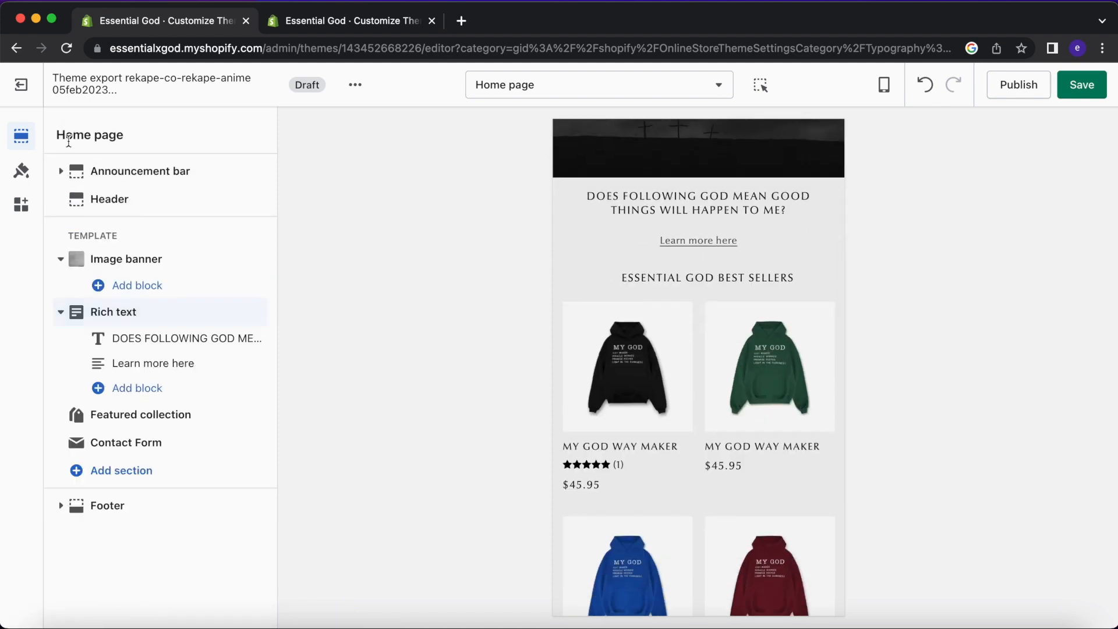
Try a Large heading size for the question heading.
left_click(155, 350)
left_click(129, 270)
left_click(132, 302)
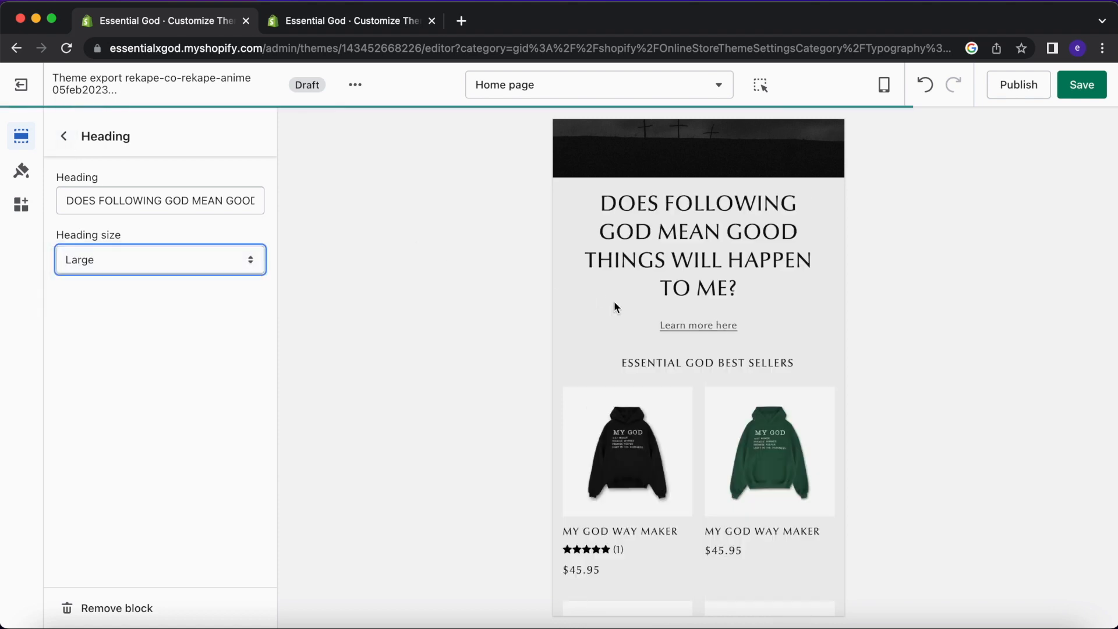
left_click_drag(784, 289, 589, 207)
left_click(638, 235)
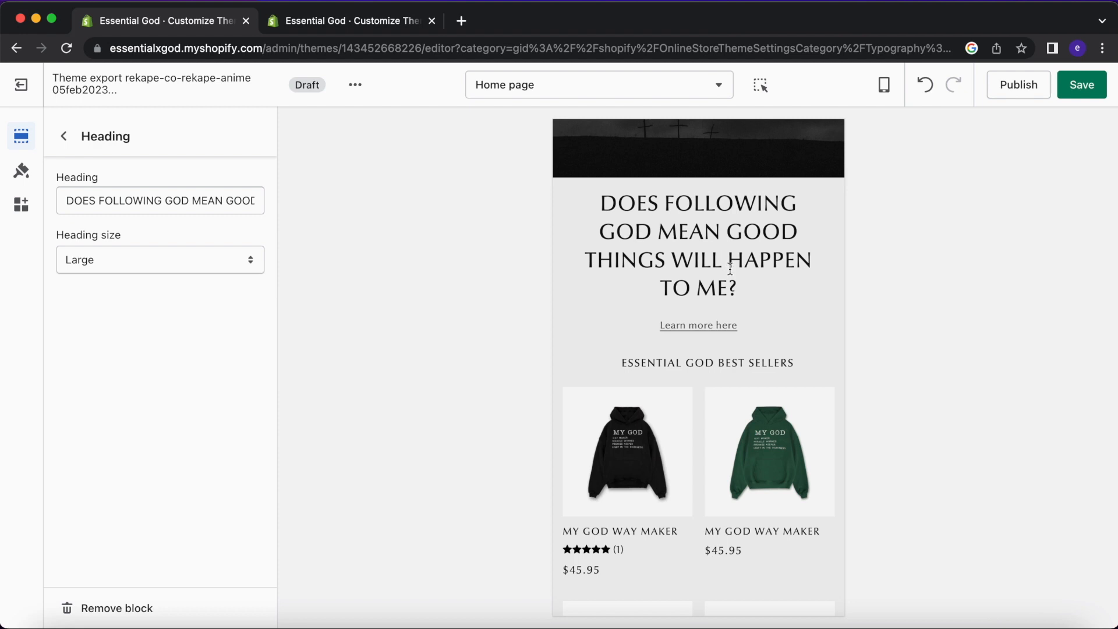
Return the question heading to Small and compare it with the ESSENTIAL GOD BEST SELLERS heading.
left_click(224, 267)
left_click(180, 223)
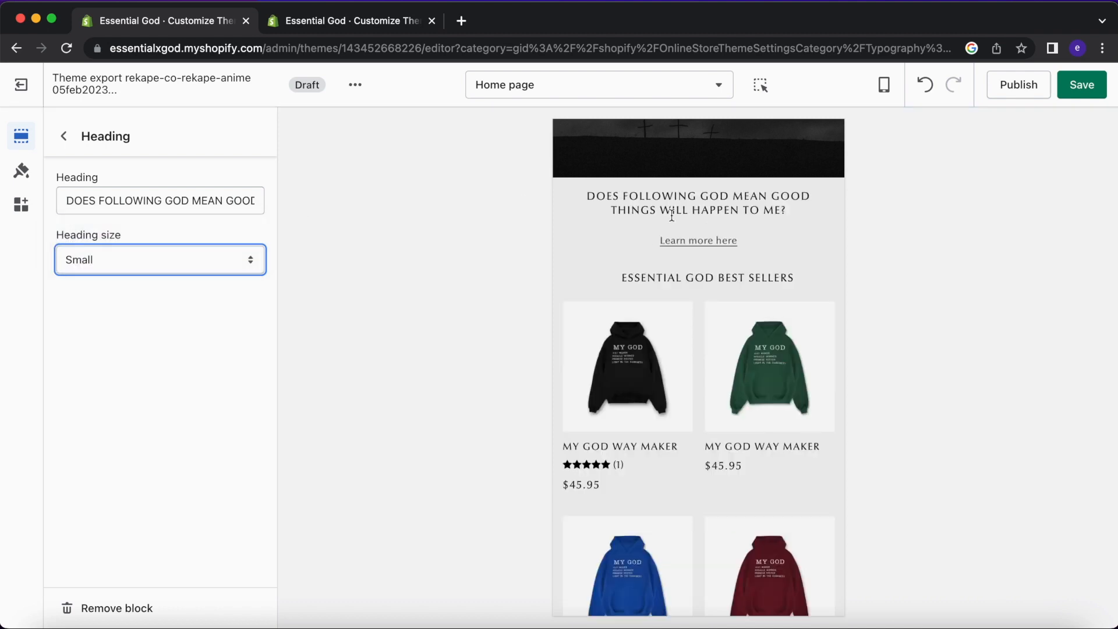
left_click_drag(773, 278, 618, 278)
left_click(710, 290)
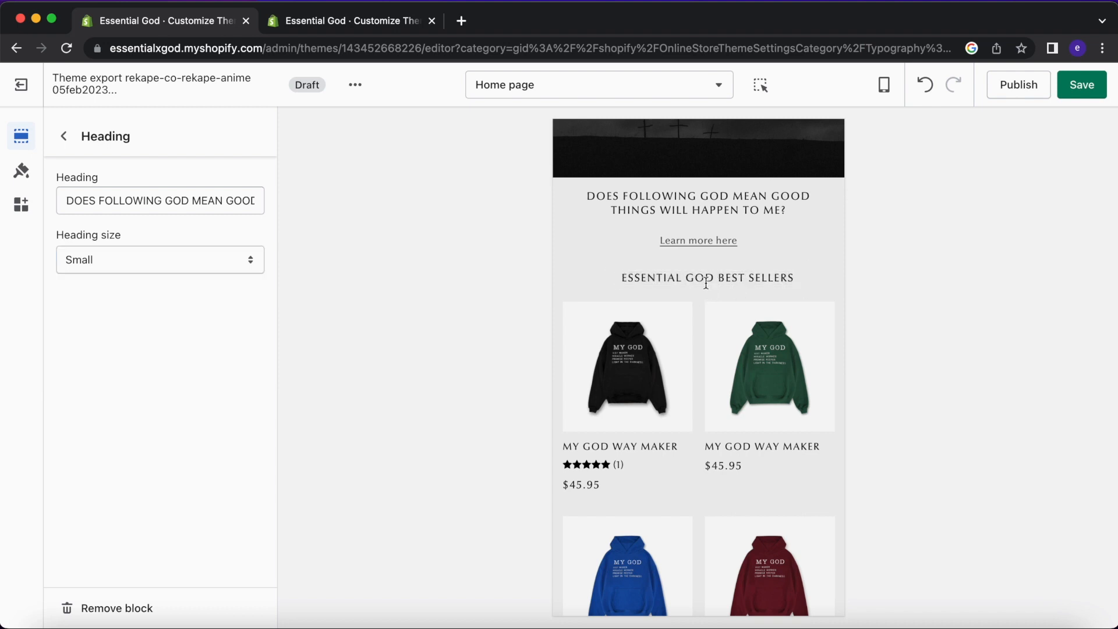
scroll(708, 289, "down", 6)
scroll(707, 286, "up", 8)
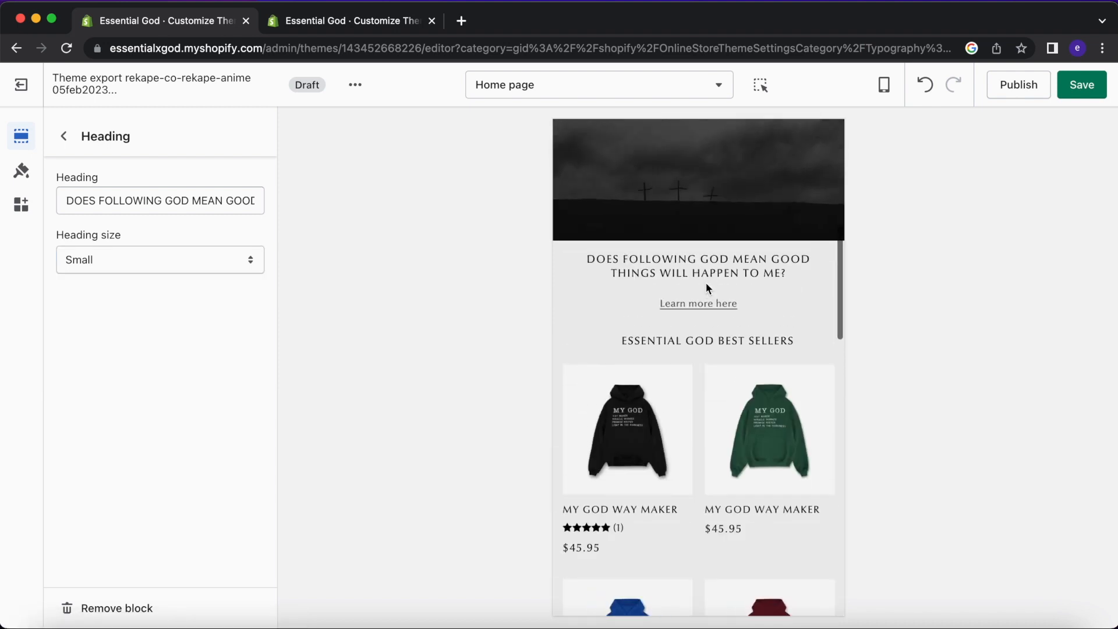
left_click(64, 136)
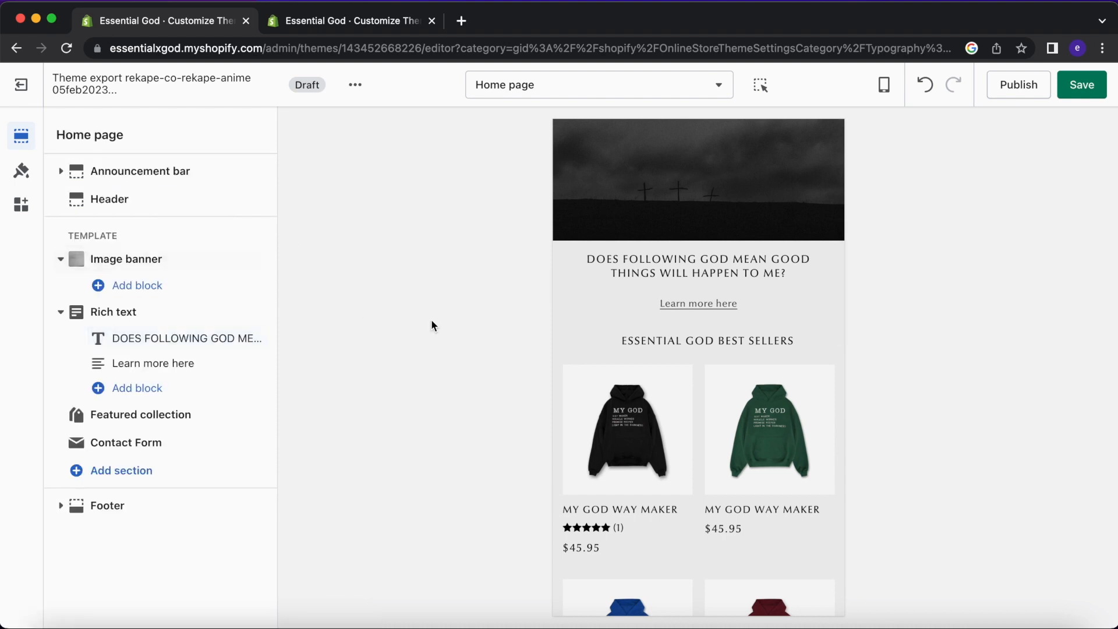
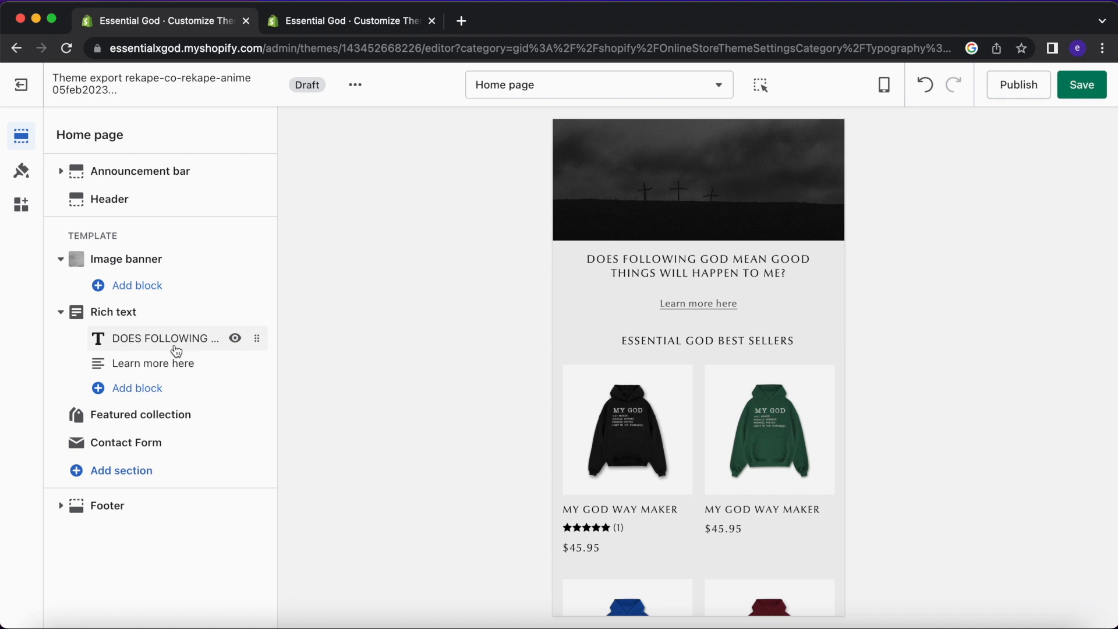
Leave the Rich text settings and open the Featured collection section.
left_click(155, 317)
left_click(64, 136)
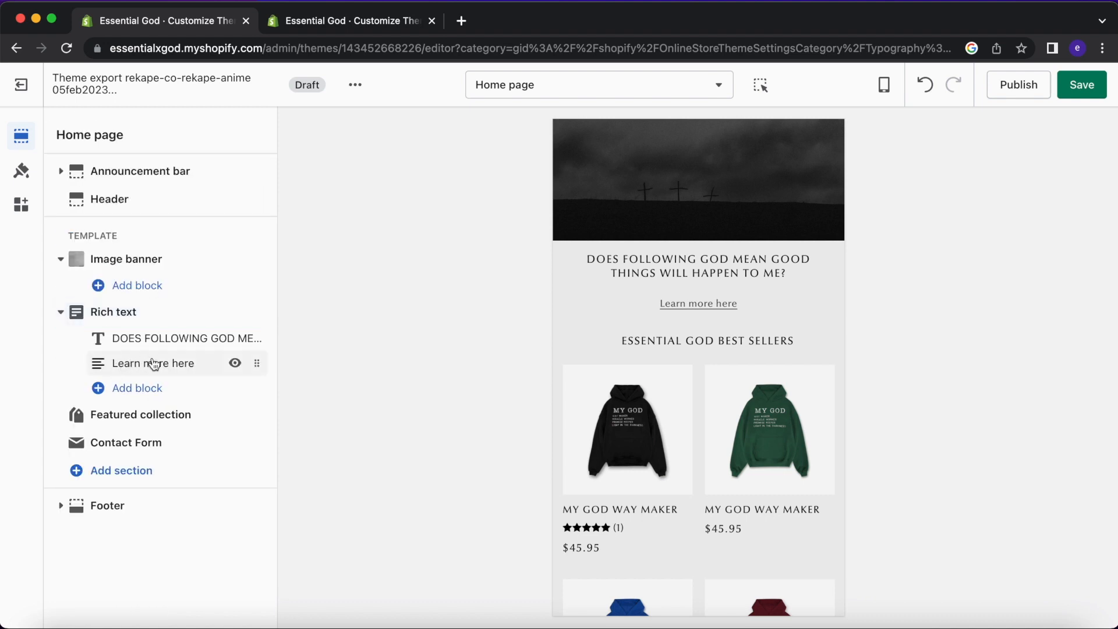
left_click(146, 414)
Delete a leading space before the ESSENTIAL GOD BEST SELLERS heading text.
left_click(104, 204)
key("BackSpace")
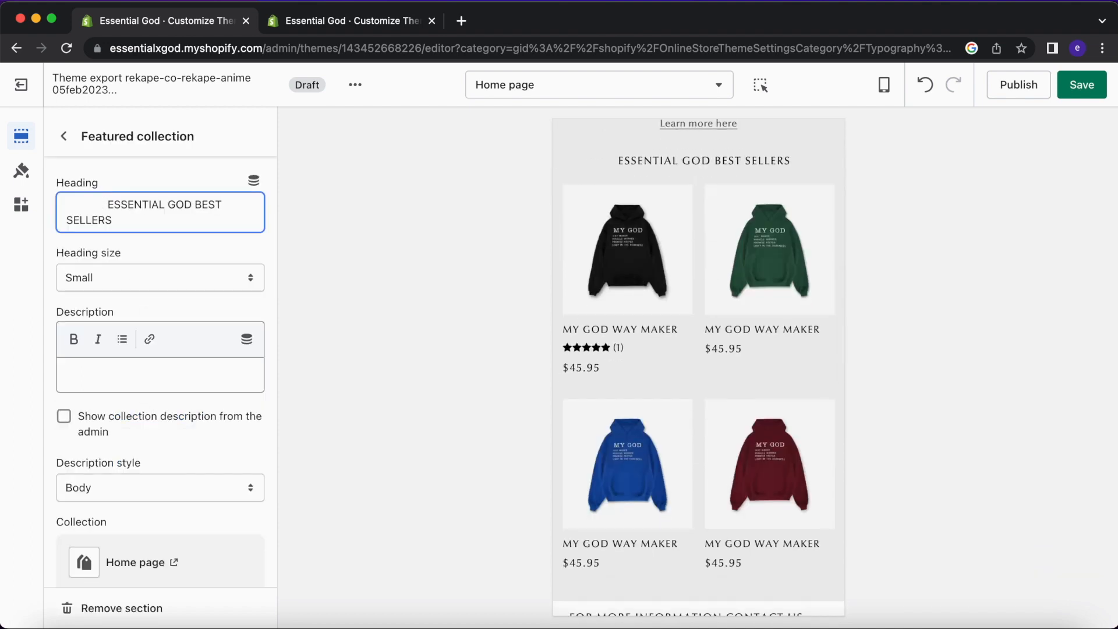
left_click_drag(102, 204, 92, 204)
left_click(105, 204)
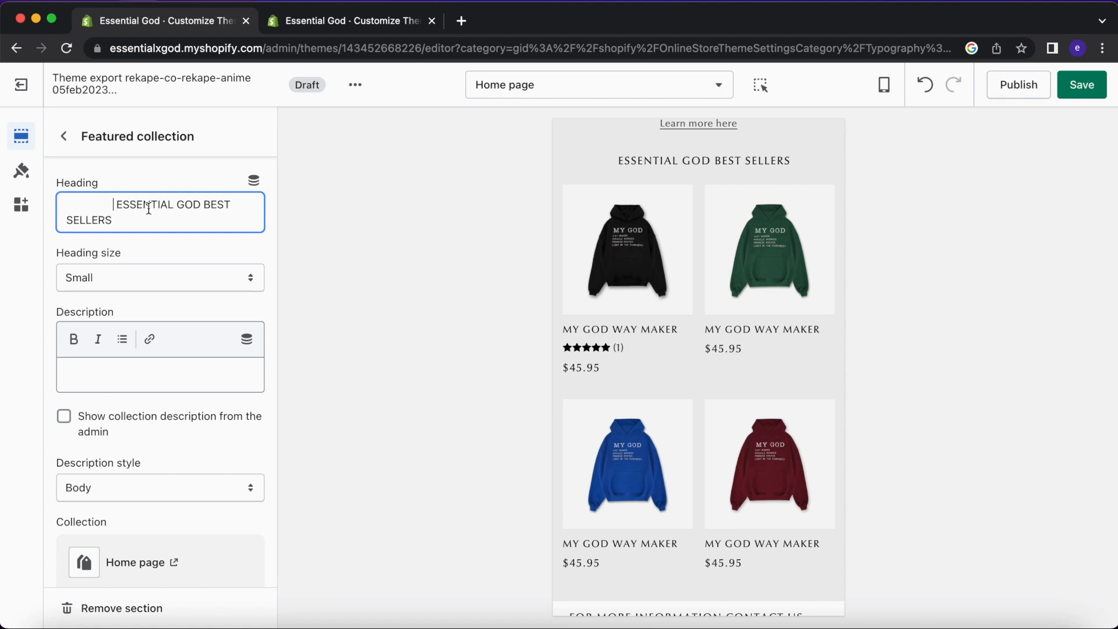
In a new tab, search Google for 'blank text'.
left_click(463, 26)
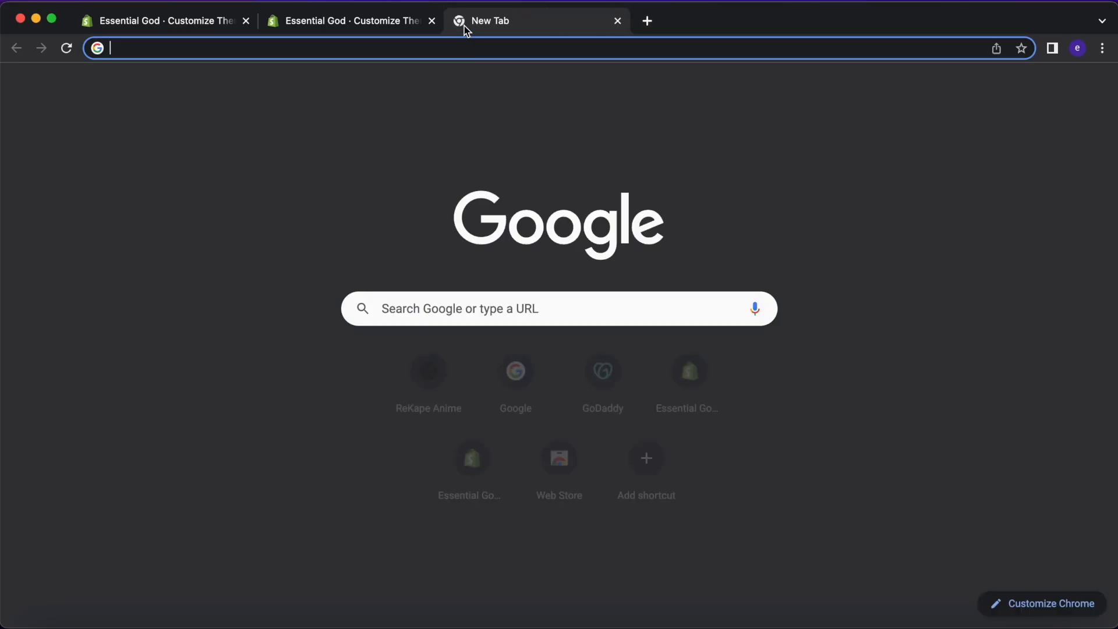
type("google.com")
key("Return")
type("bla")
key("Down")
key("Return")
Select the blank character in Editpad's Invisible Character tool and return to the live theme.
left_click(226, 242)
scroll(773, 315, "down", 2)
left_click(773, 314)
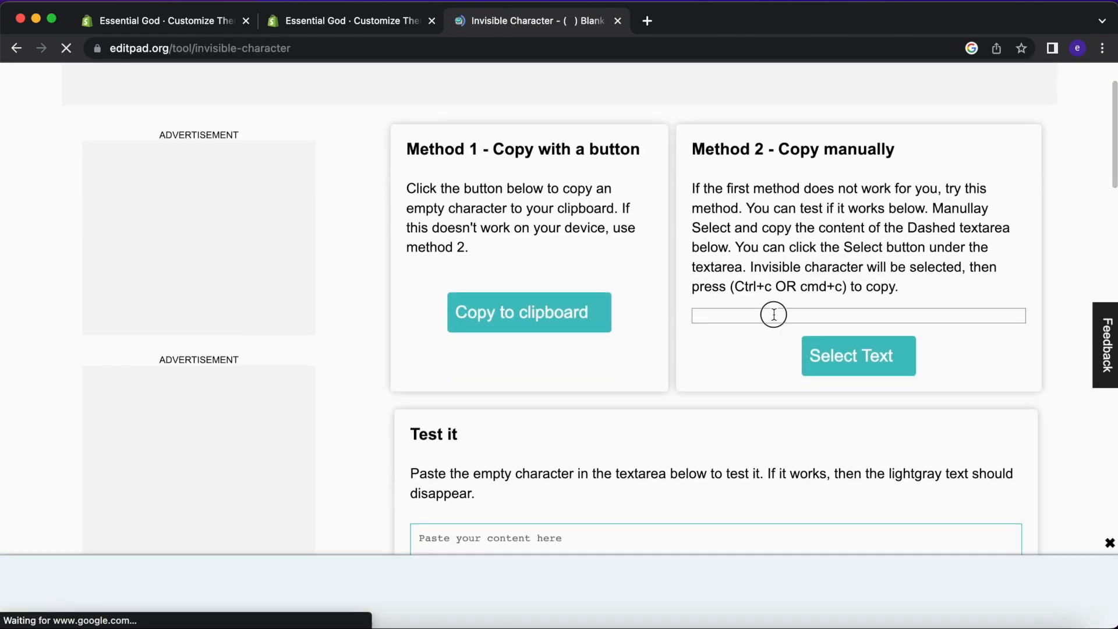
left_click(837, 352)
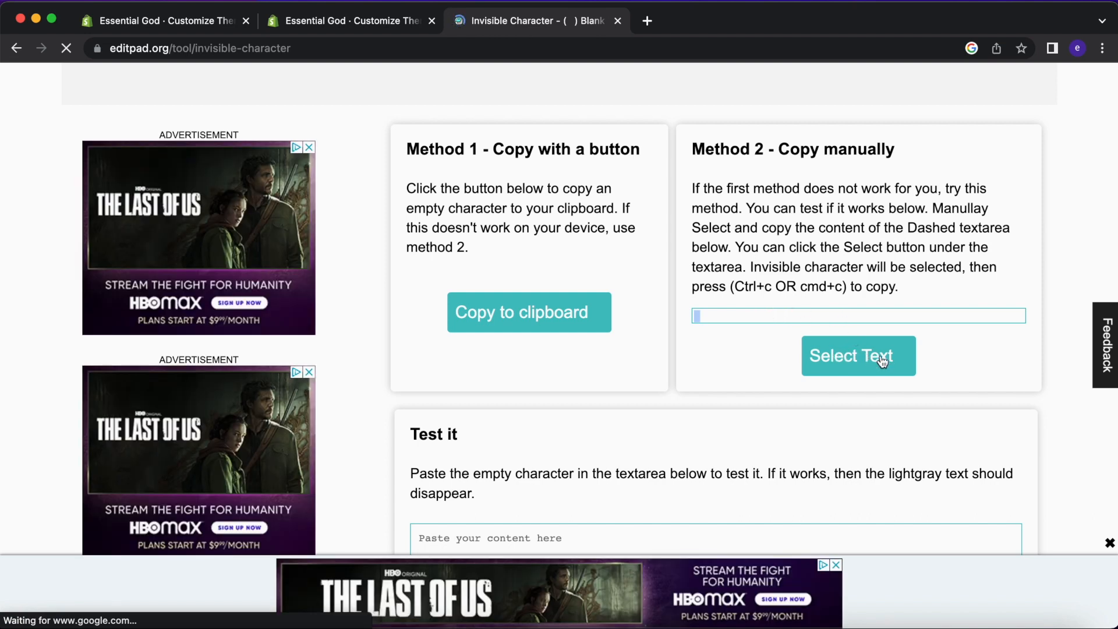
left_click(326, 23)
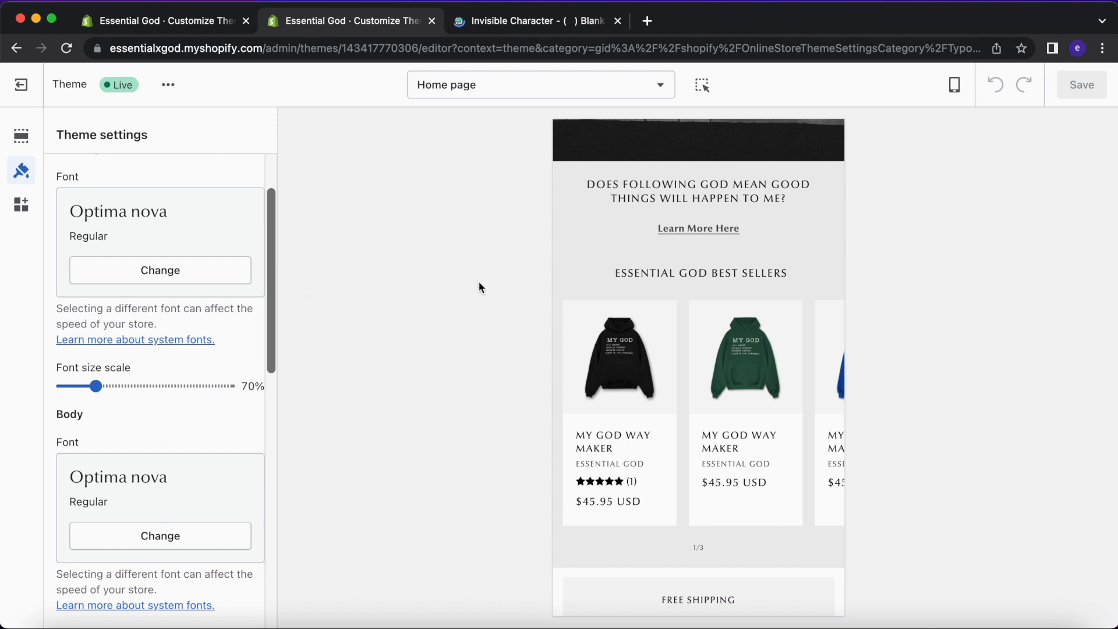
In the draft editor, delete another leading space from the best sellers heading.
scroll(182, 280, "up", 2)
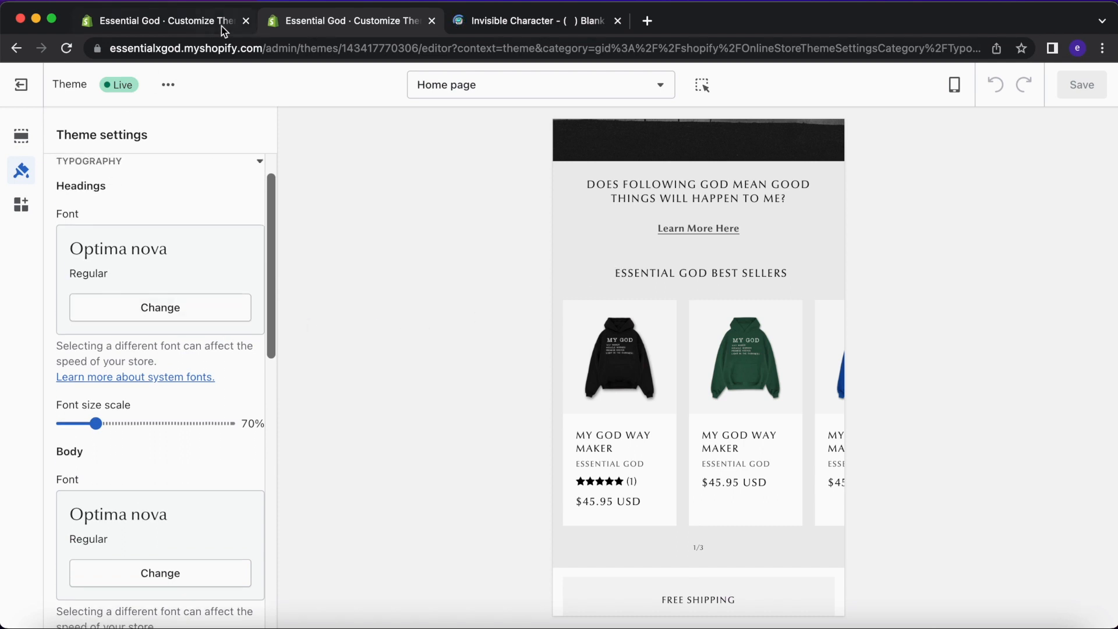
left_click(227, 23)
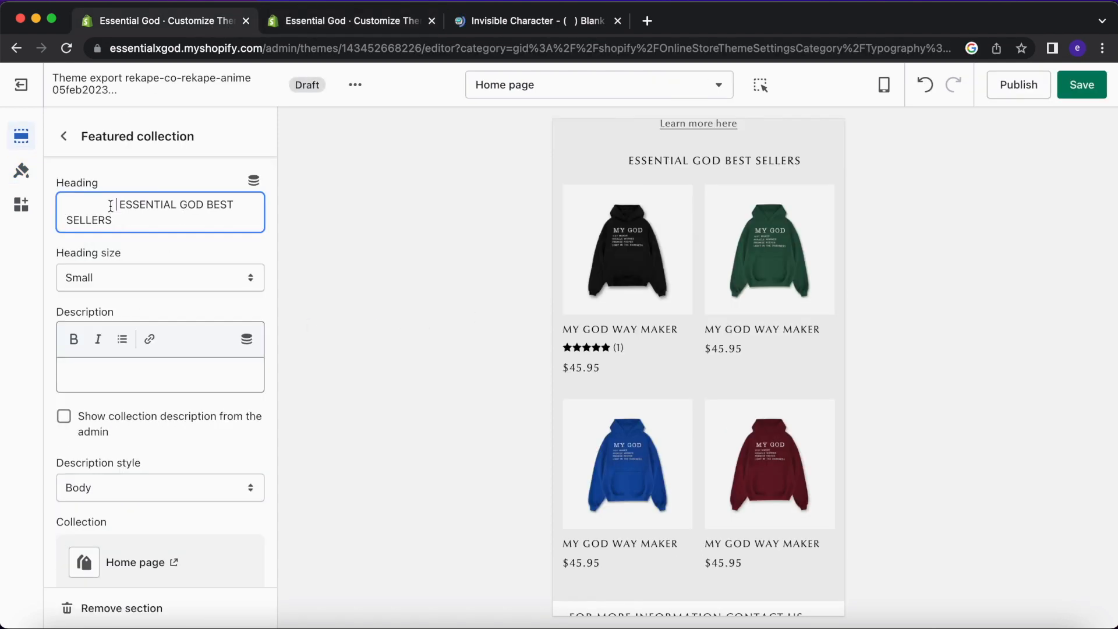
key("BackSpace")
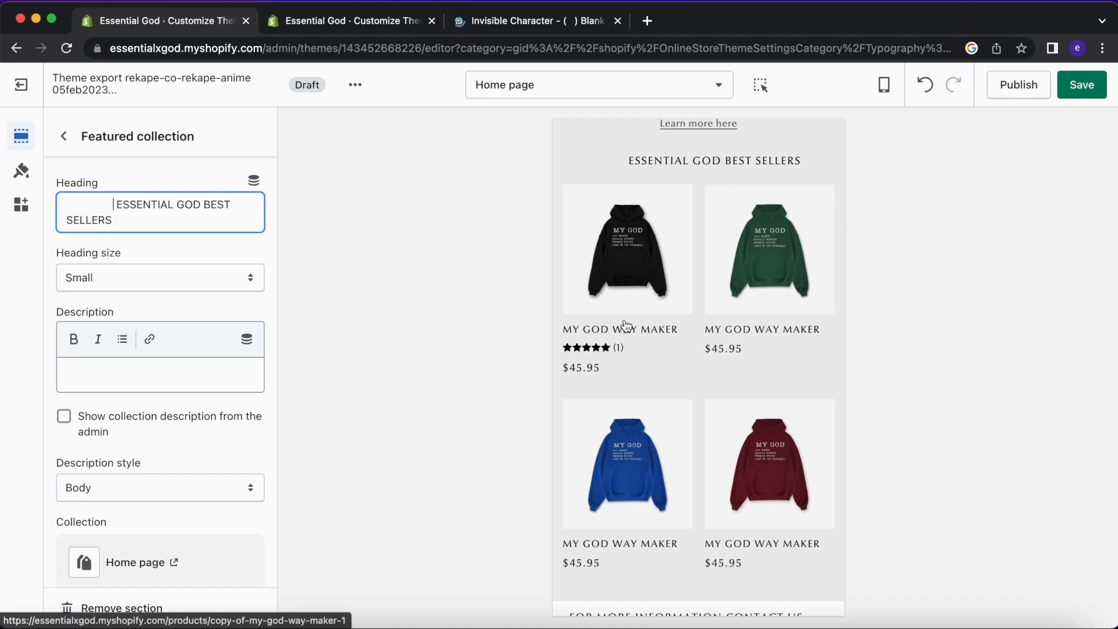
Raise the Featured collection's top padding to 52px.
scroll(624, 325, "down", 2)
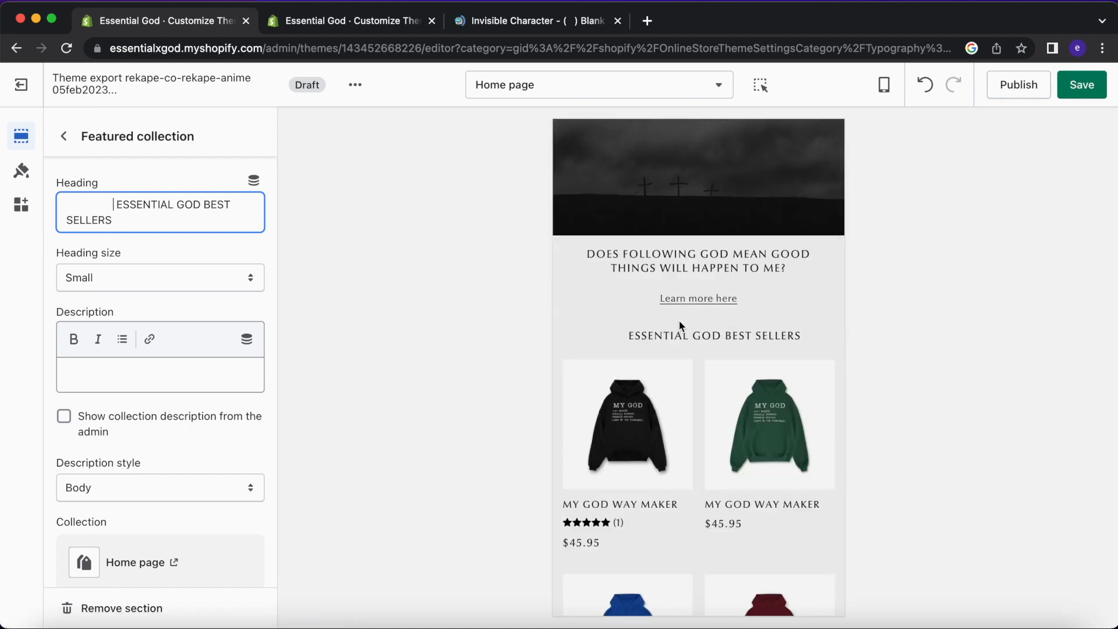
scroll(205, 420, "down", 10)
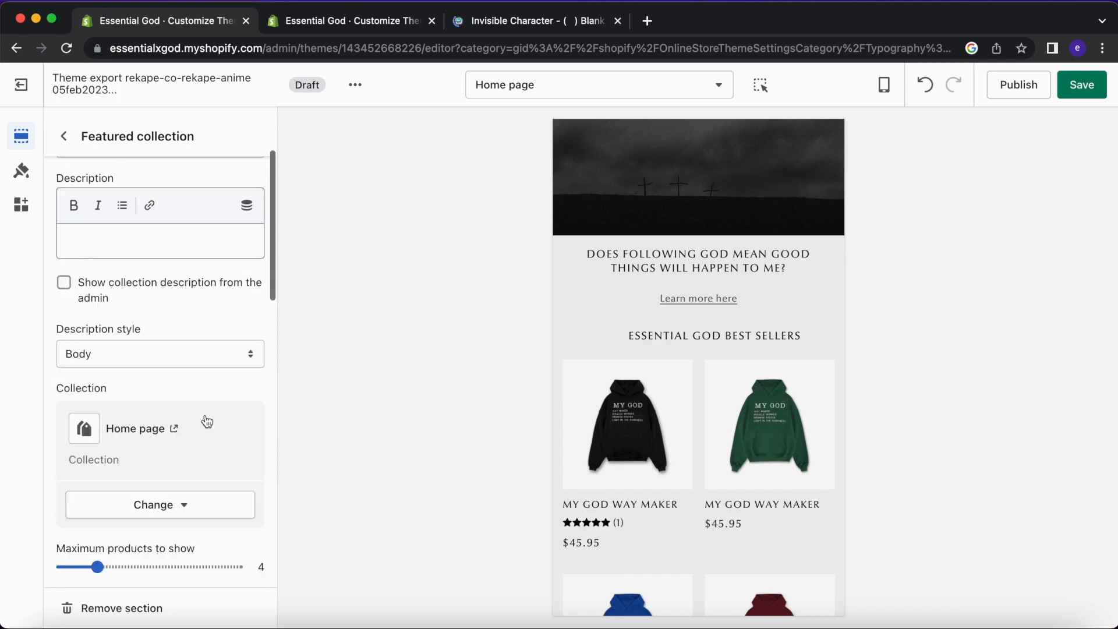
scroll(141, 307, "up", 6)
scroll(115, 327, "down", 10)
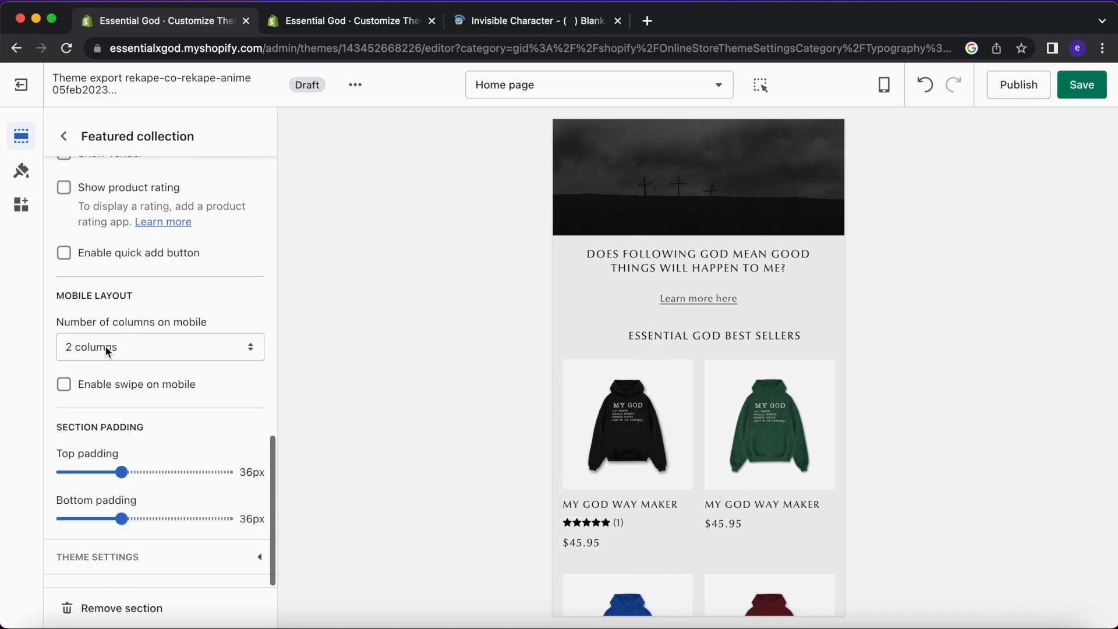
left_click(138, 473)
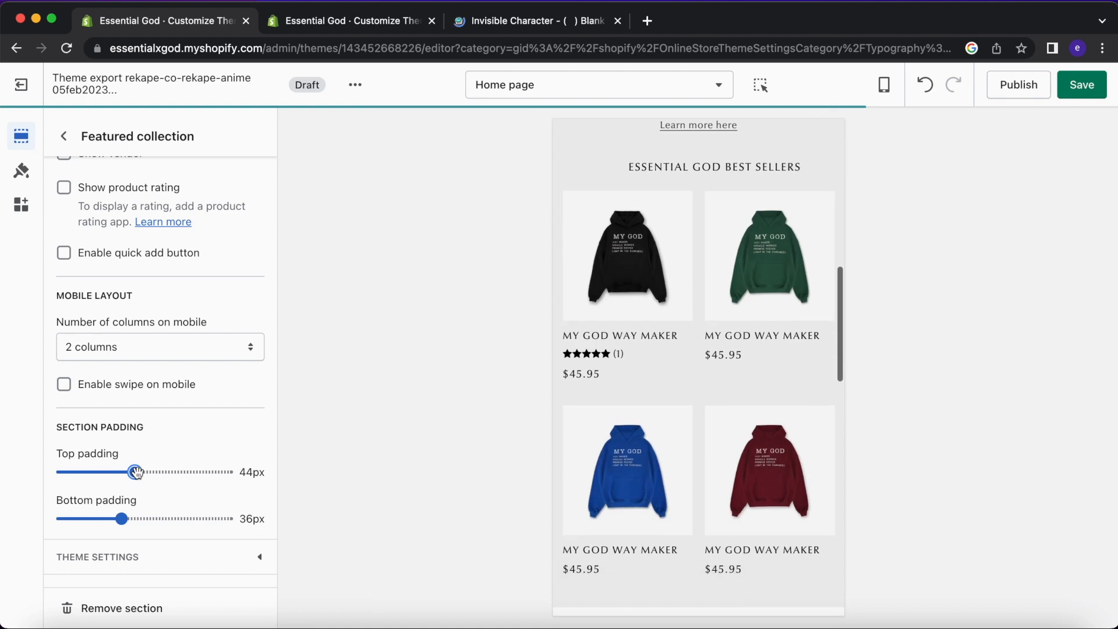
scroll(617, 377, "up", 2)
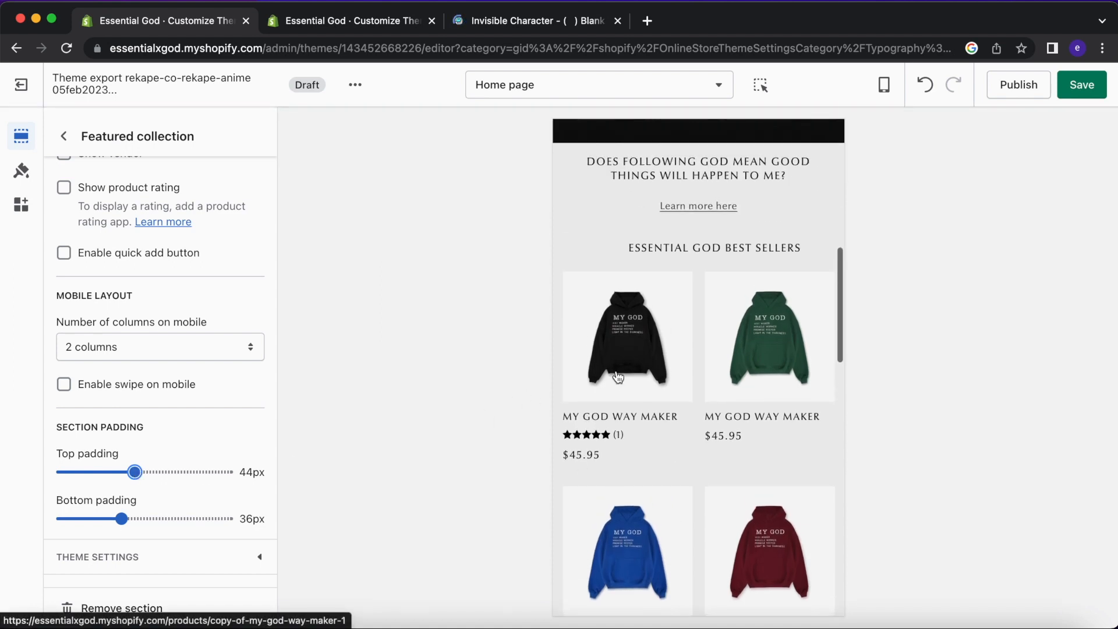
left_click(147, 478)
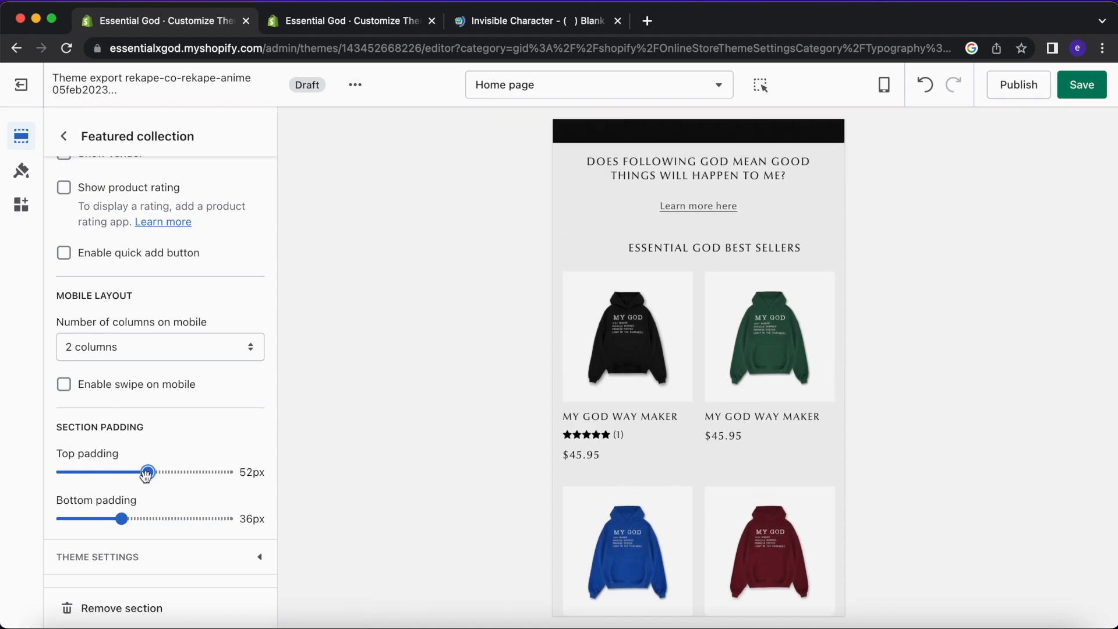
Turn on Show vendor for the product cards.
scroll(649, 398, "up", 2)
scroll(651, 397, "up", 1)
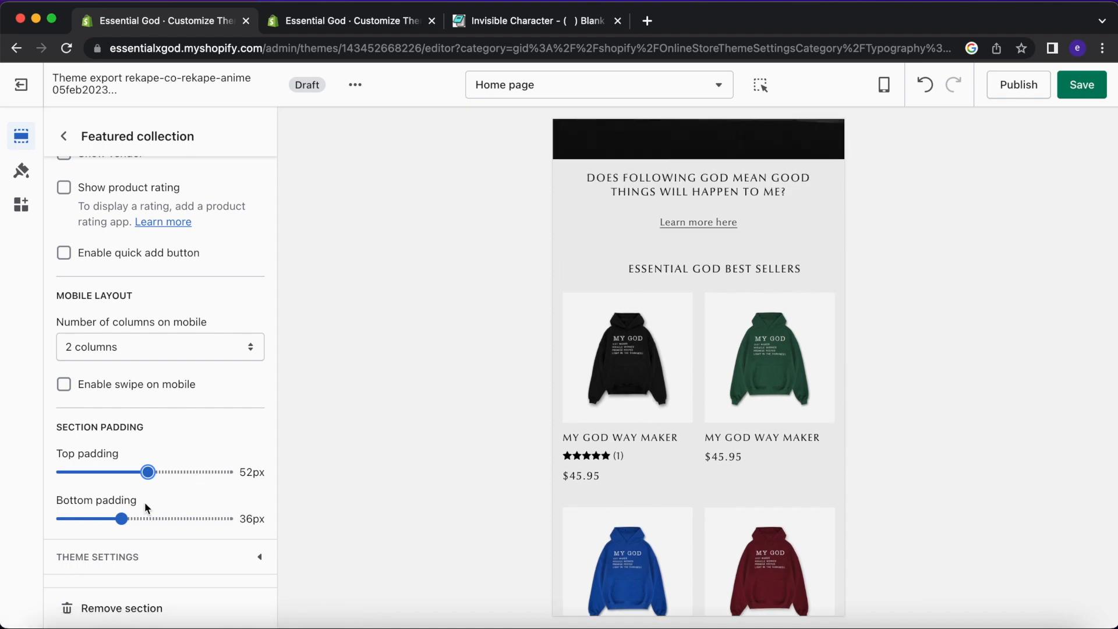
scroll(169, 366, "up", 3)
scroll(169, 365, "up", 1)
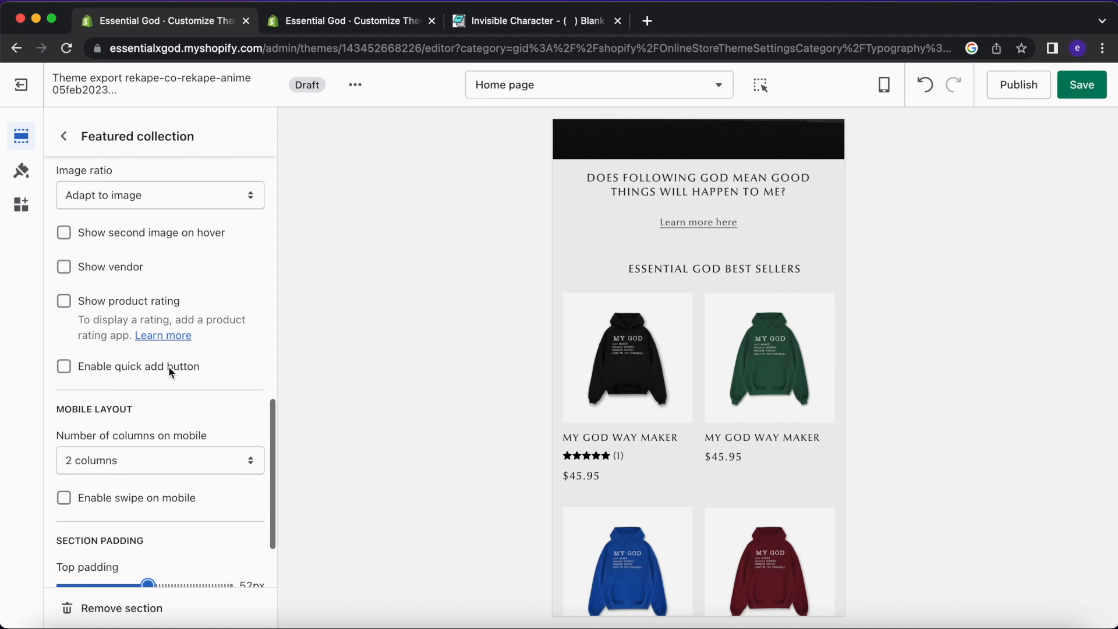
left_click(106, 270)
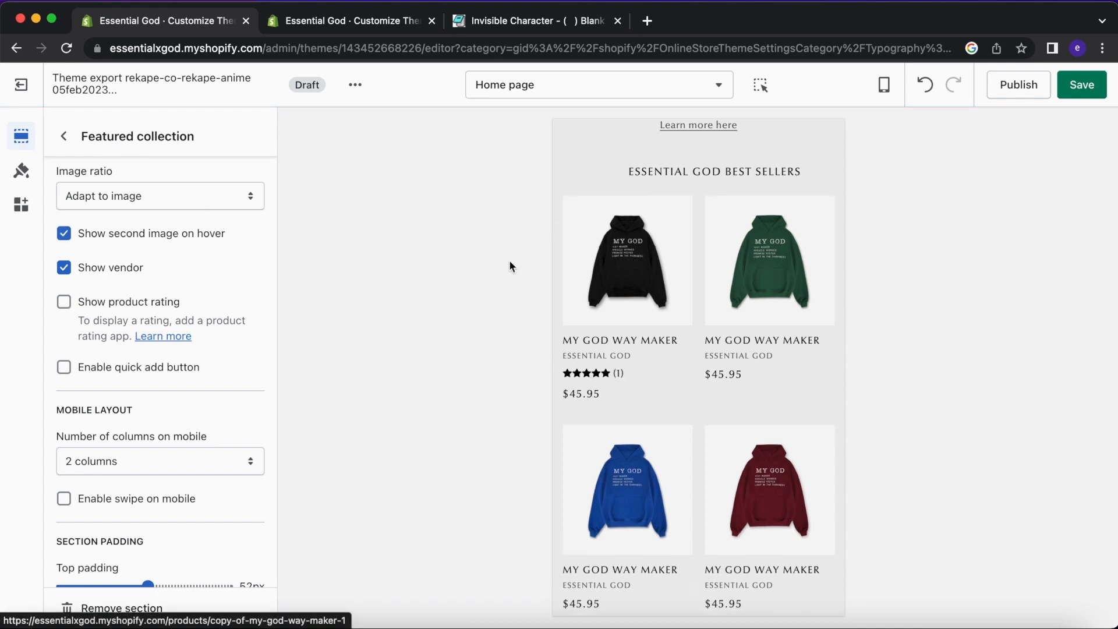
Turn off Show second image on hover.
left_click(158, 239)
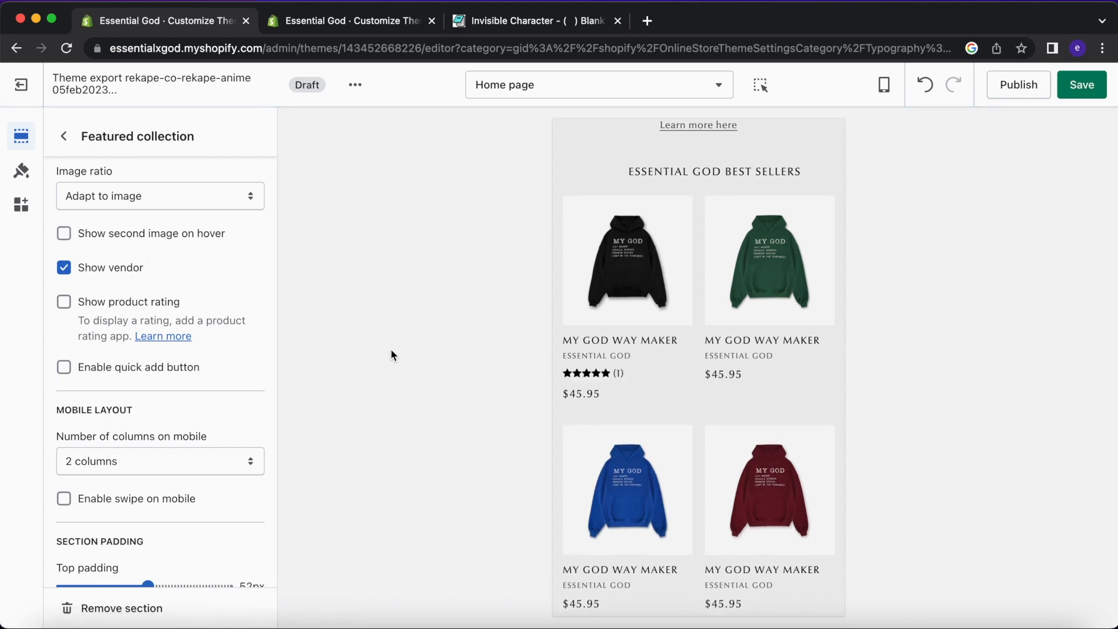
scroll(652, 373, "down", 1)
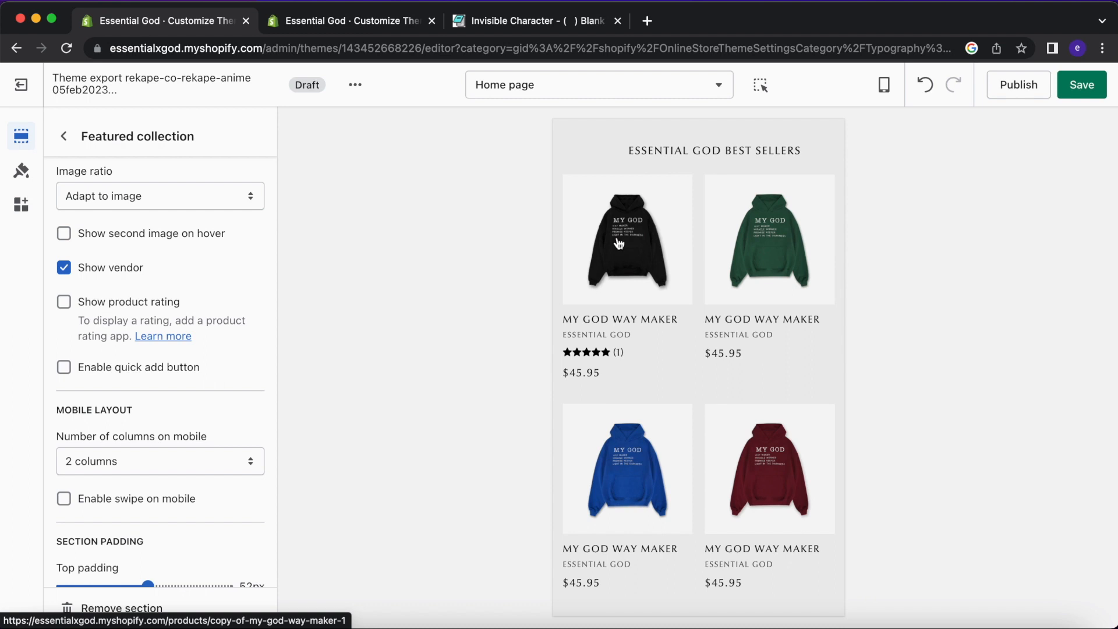
scroll(179, 275, "up", 3)
Try the Portrait and Square image ratios, then return to Adapt to image.
left_click(175, 279)
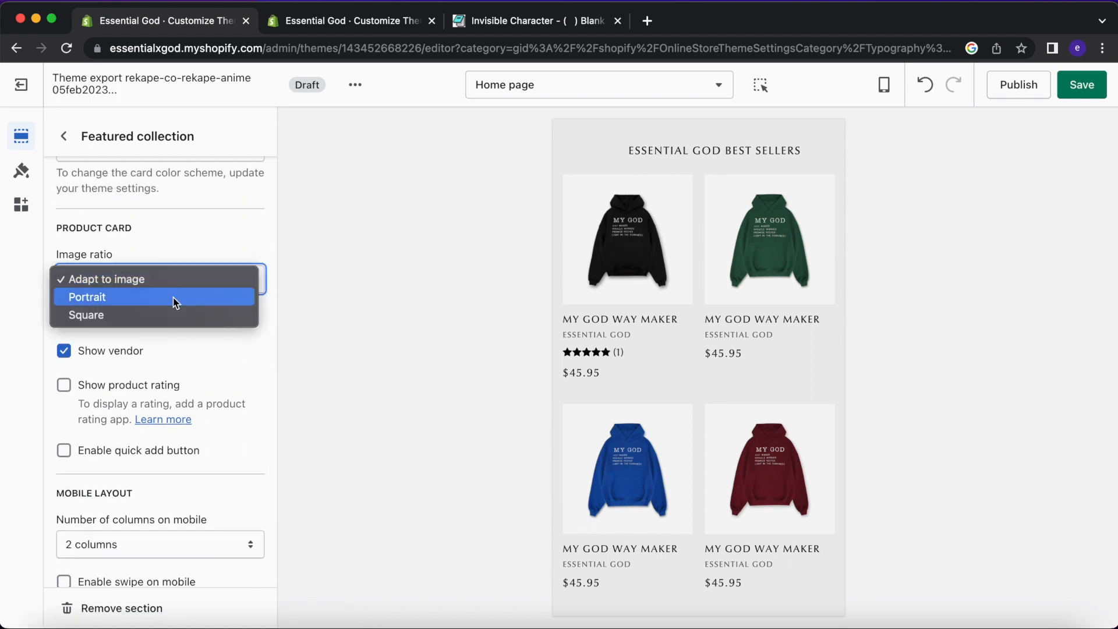
left_click(174, 299)
left_click(195, 275)
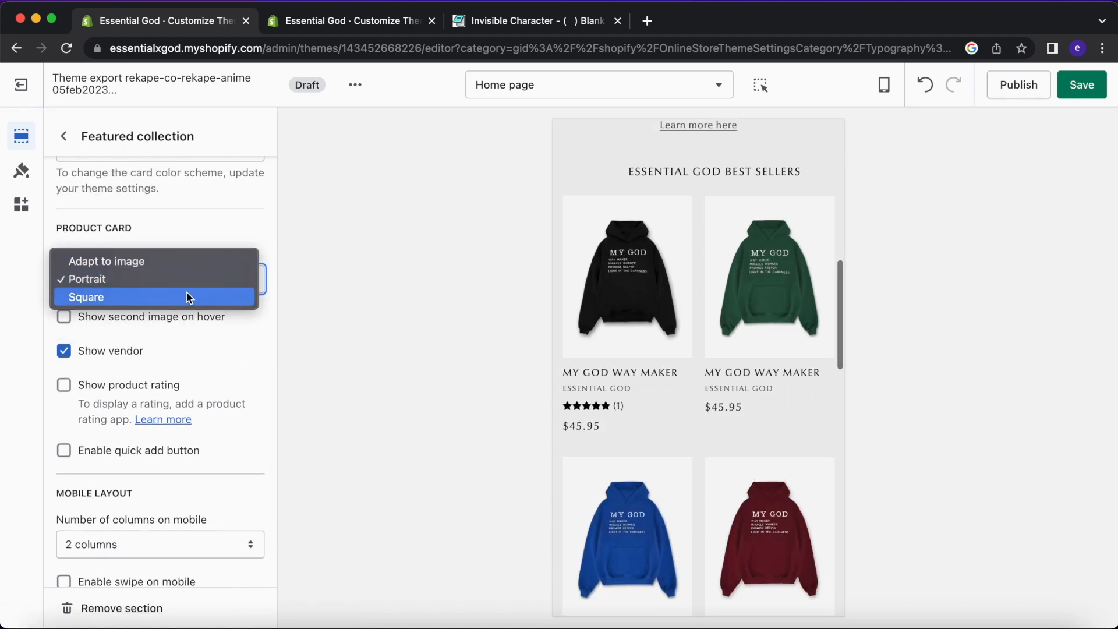
left_click(189, 298)
left_click(190, 279)
left_click(200, 244)
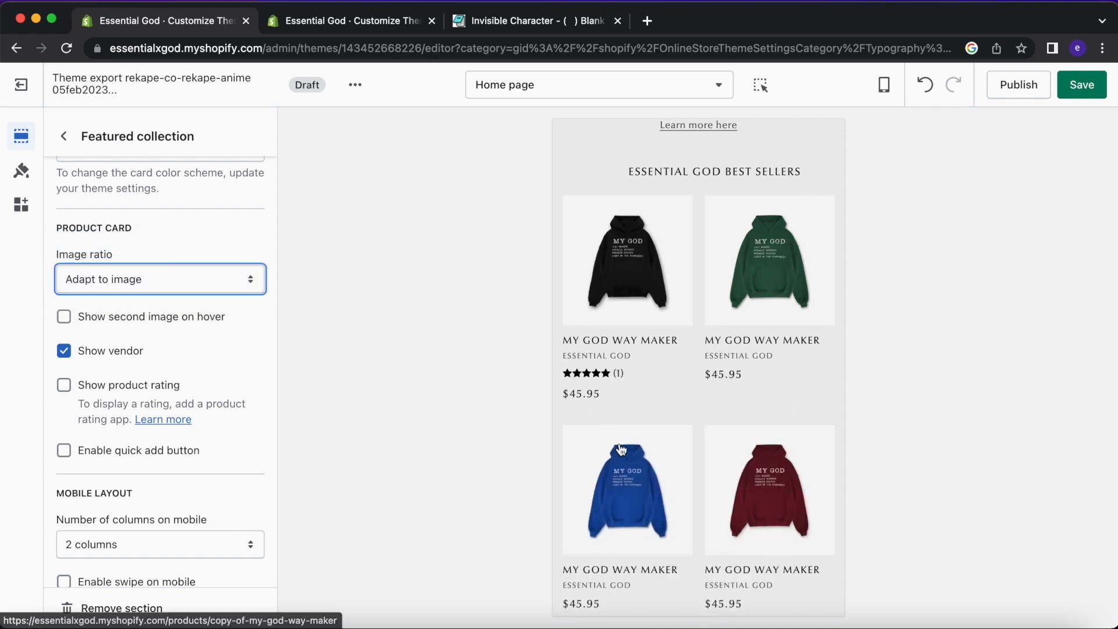
scroll(620, 450, "down", 3)
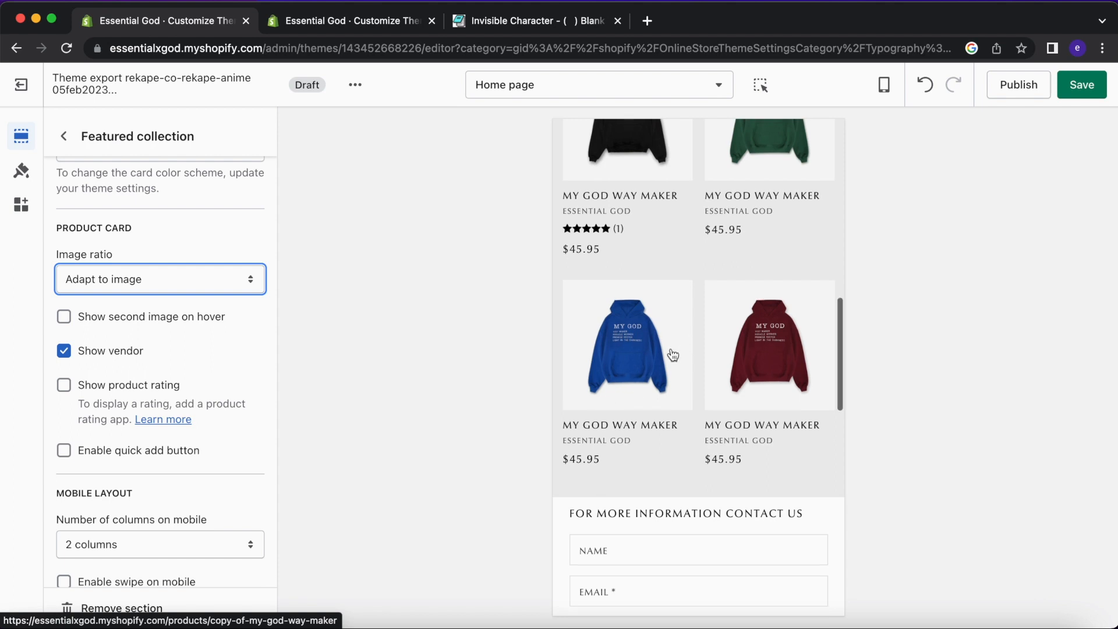
scroll(670, 353, "up", 2)
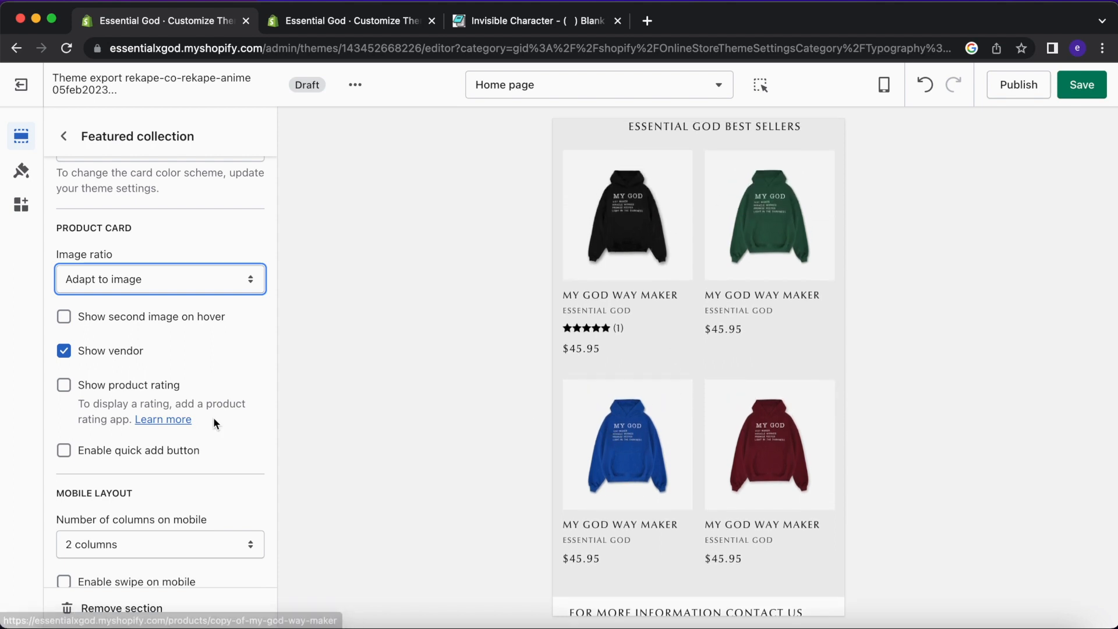
scroll(213, 417, "down", 2)
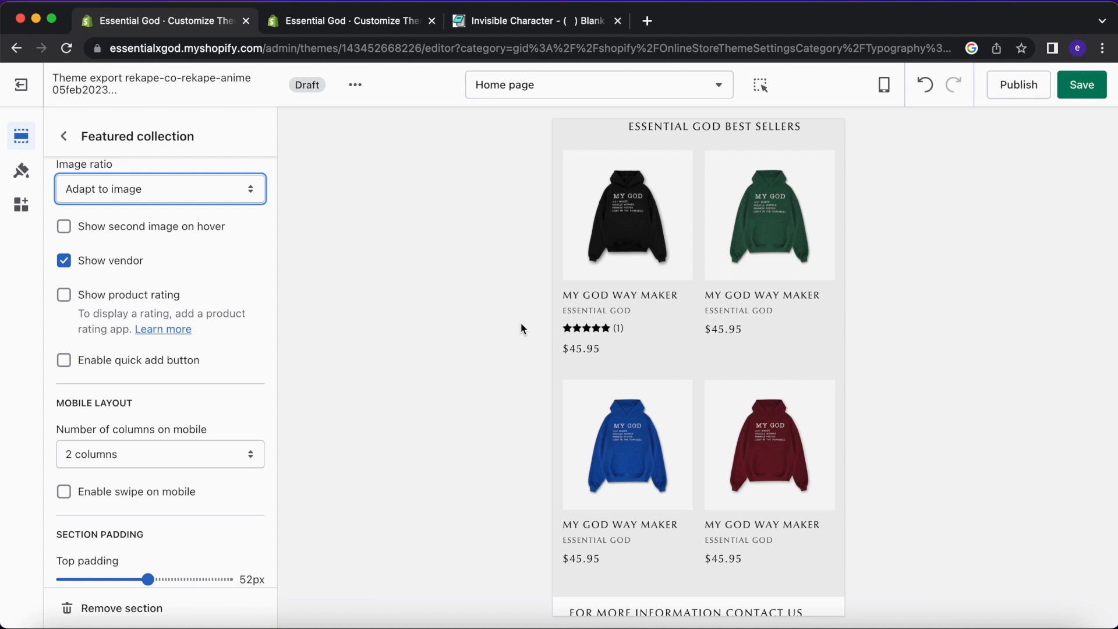
left_click(617, 324)
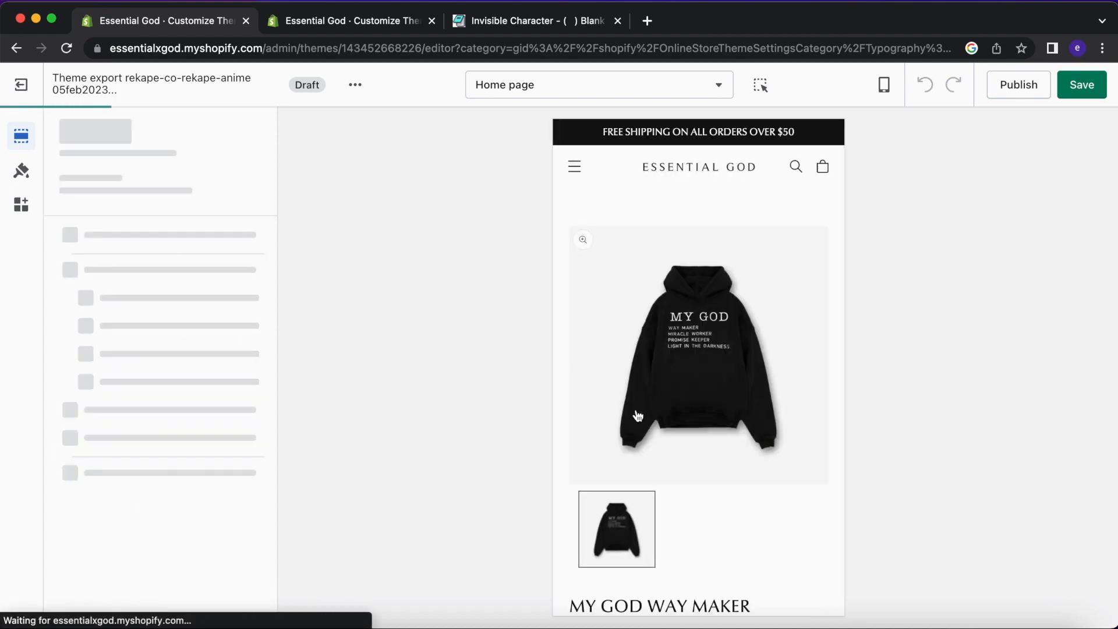
scroll(638, 415, "down", 10)
scroll(638, 415, "down", 7)
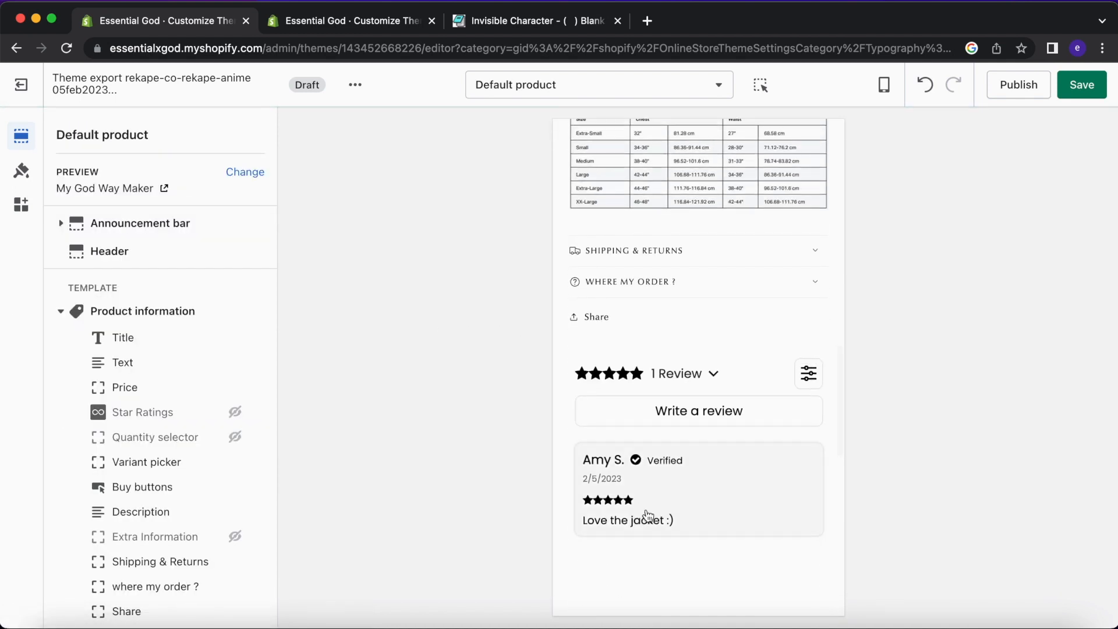
scroll(664, 392, "up", 17)
left_click(684, 166)
scroll(806, 373, "down", 10)
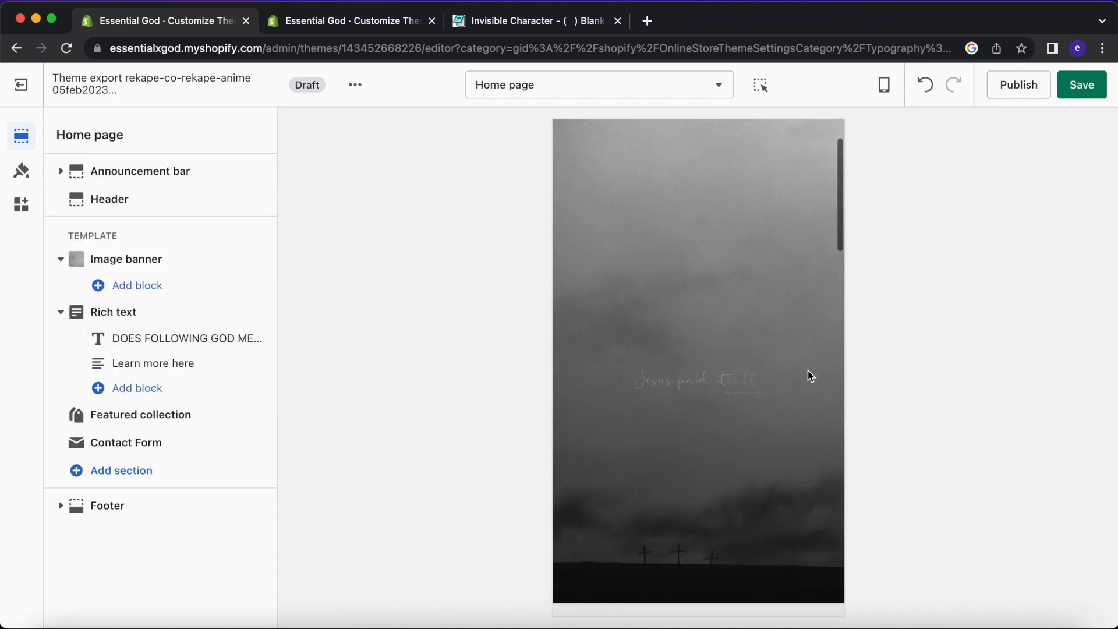
scroll(815, 349, "down", 2)
scroll(704, 308, "up", 4)
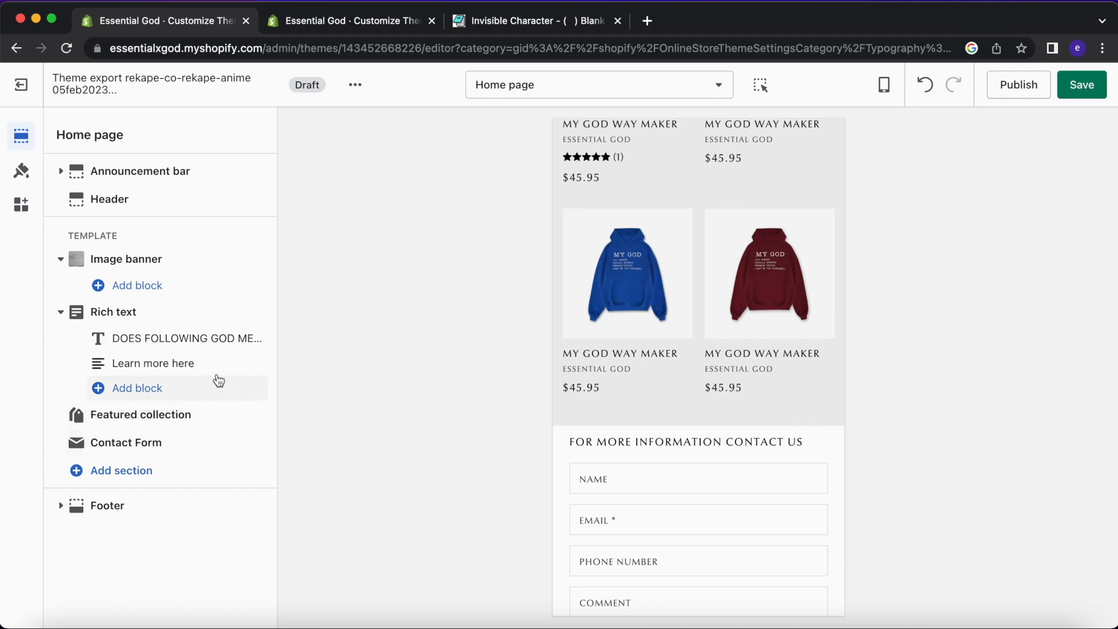
left_click(361, 21)
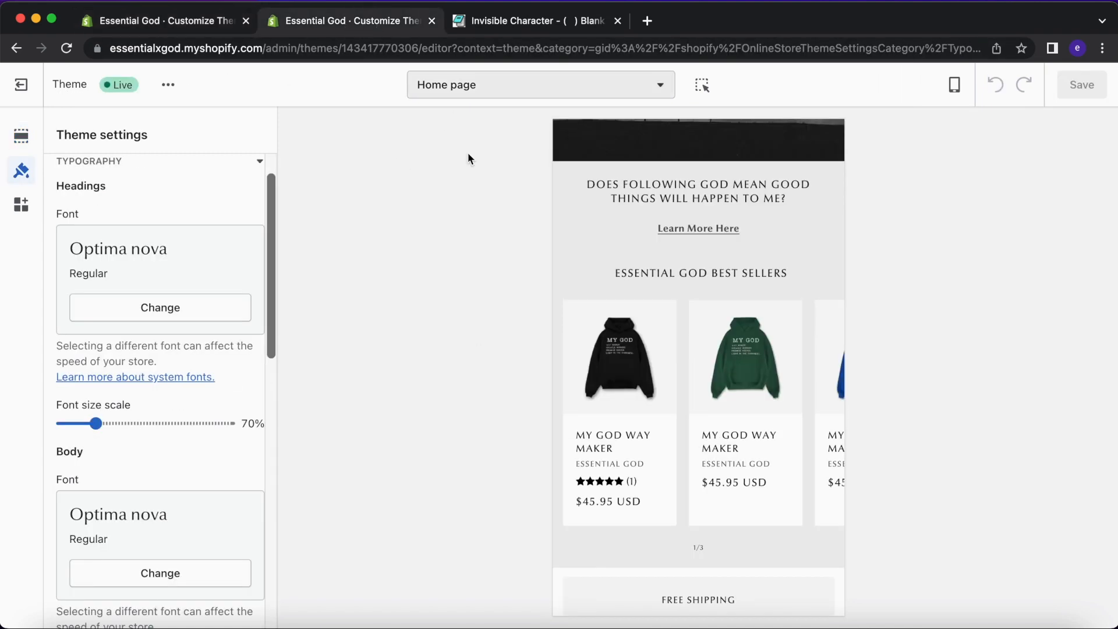
left_click(21, 136)
scroll(157, 291, "down", 2)
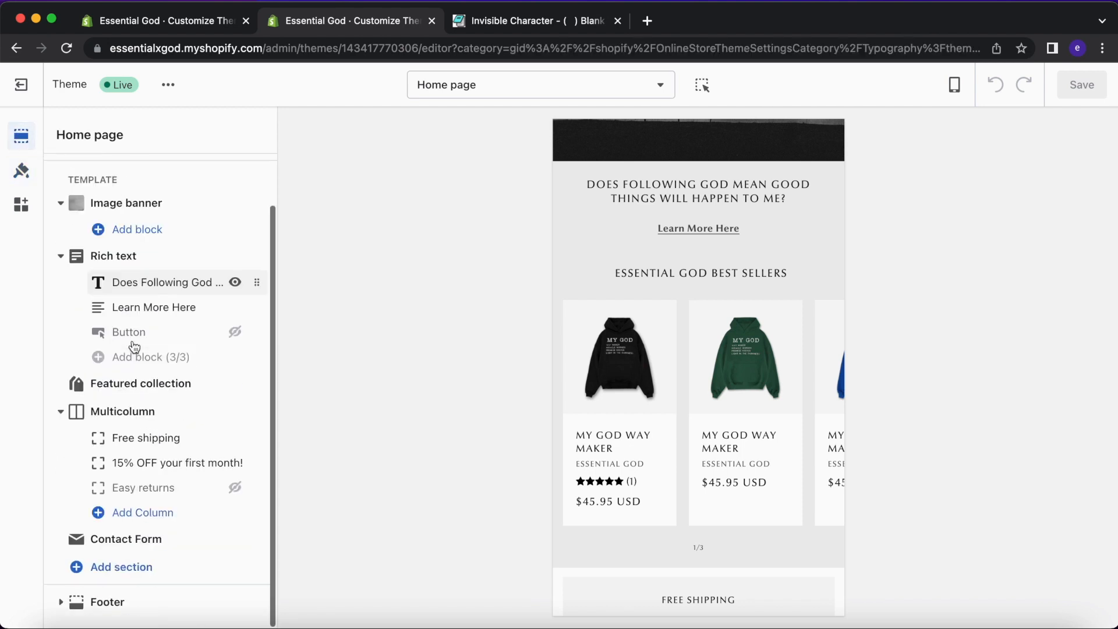
left_click(186, 414)
scroll(150, 198, "down", 6)
scroll(152, 251, "down", 3)
left_click(174, 20)
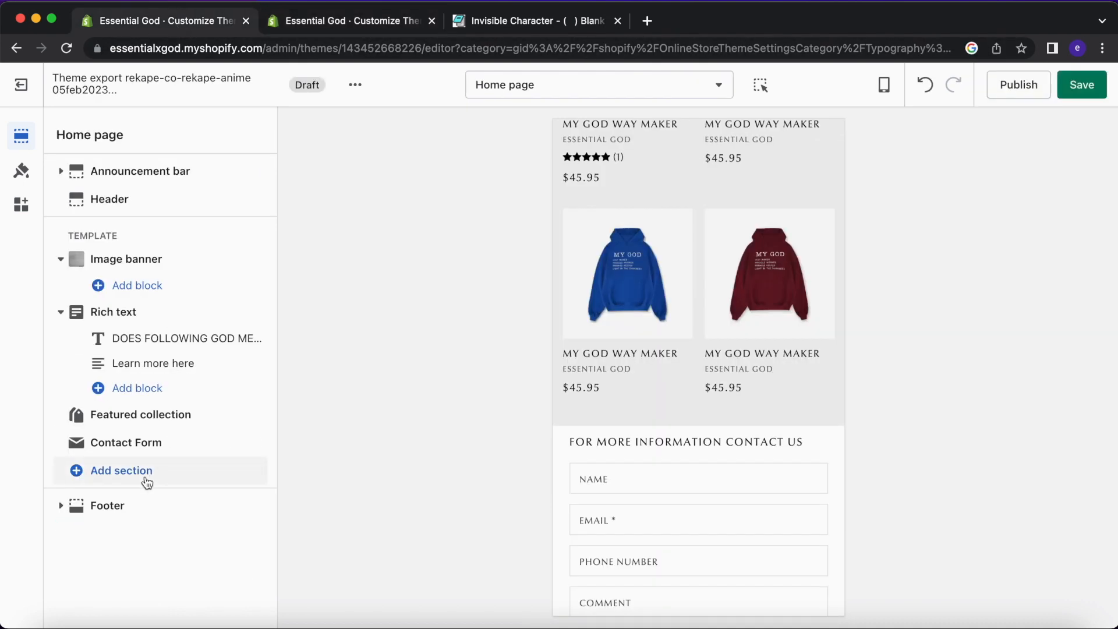
Add a Multicolumn section and give it the Background 2 colour scheme.
left_click(145, 474)
scroll(353, 465, "down", 3)
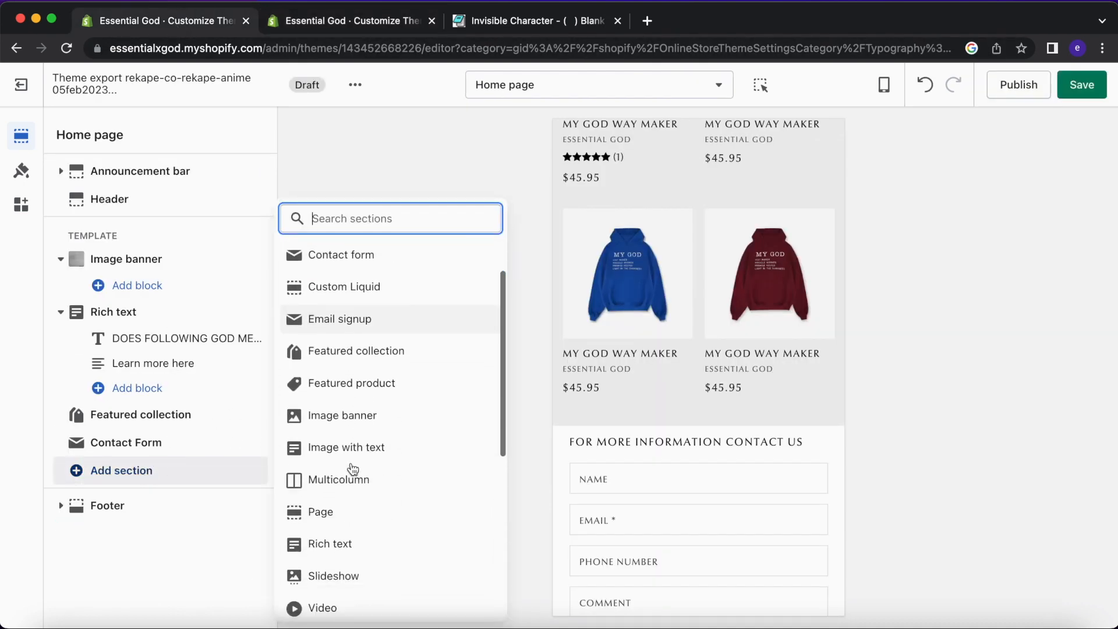
scroll(355, 468, "down", 1)
scroll(390, 331, "up", 1)
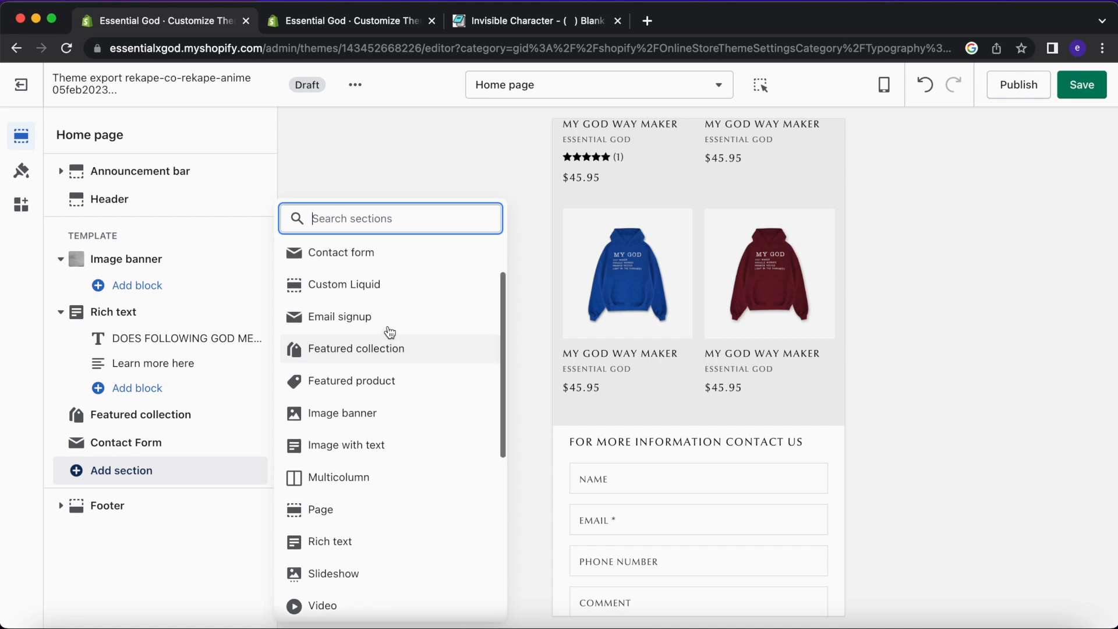
left_click(382, 477)
scroll(165, 465, "up", 2)
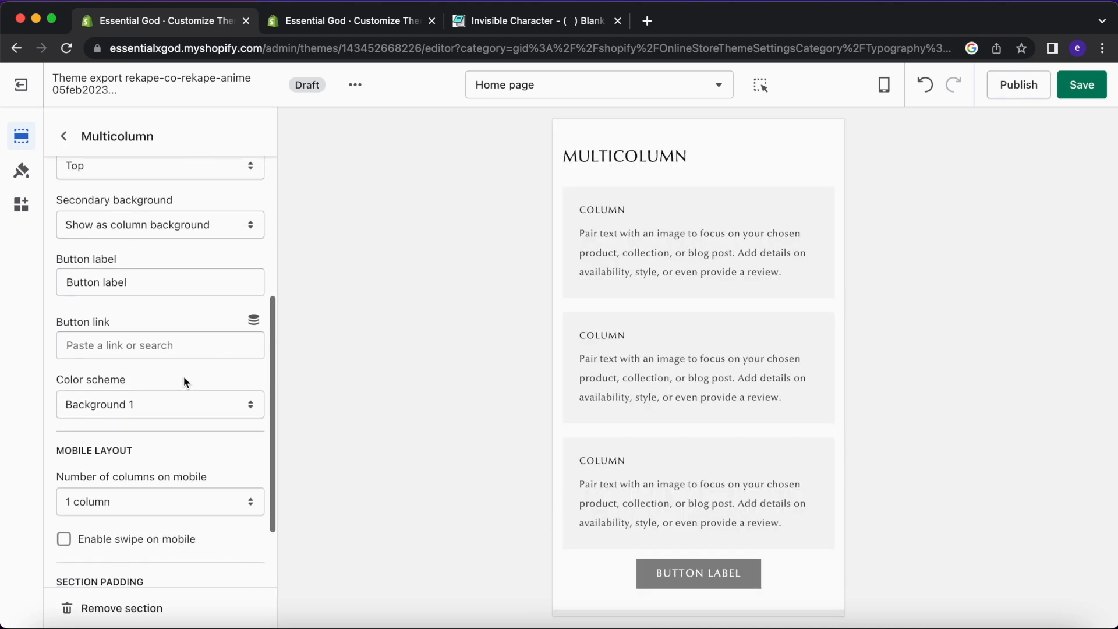
left_click(187, 403)
left_click(181, 426)
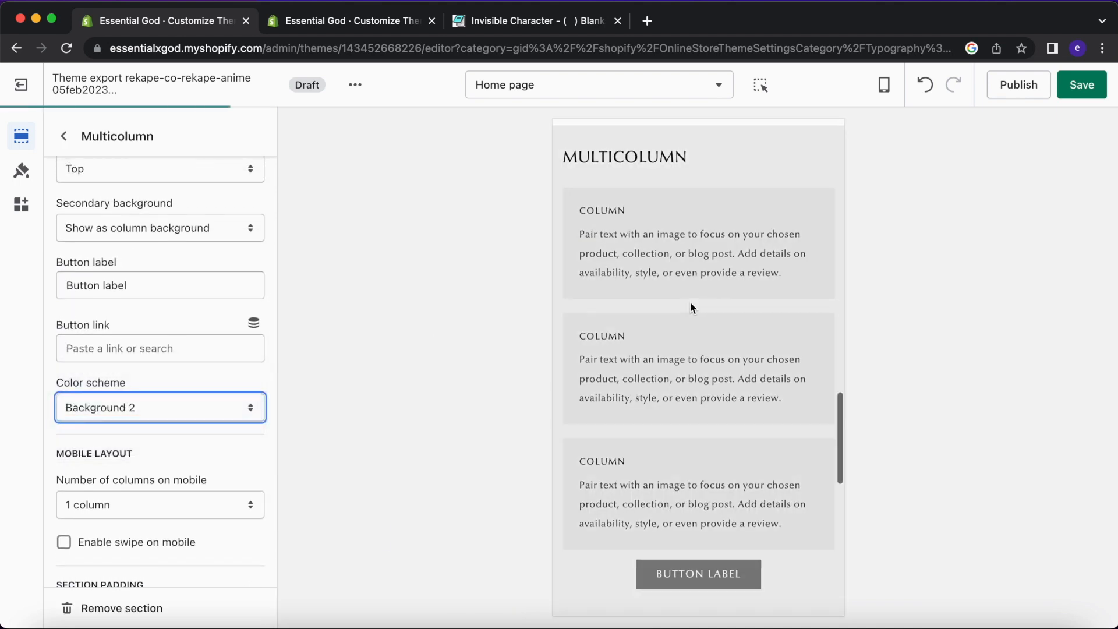
Move the Multicolumn section above Contact Form.
scroll(690, 302, "up", 8)
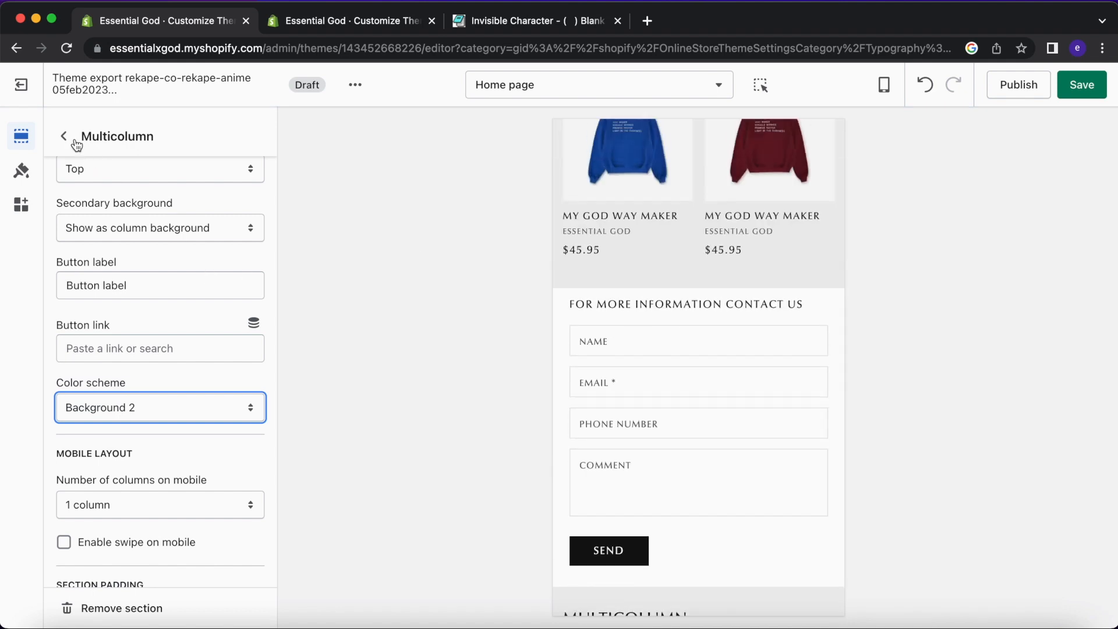
left_click(64, 136)
left_click_drag(248, 440, 255, 415)
left_click(761, 85)
scroll(696, 250, "up", 3)
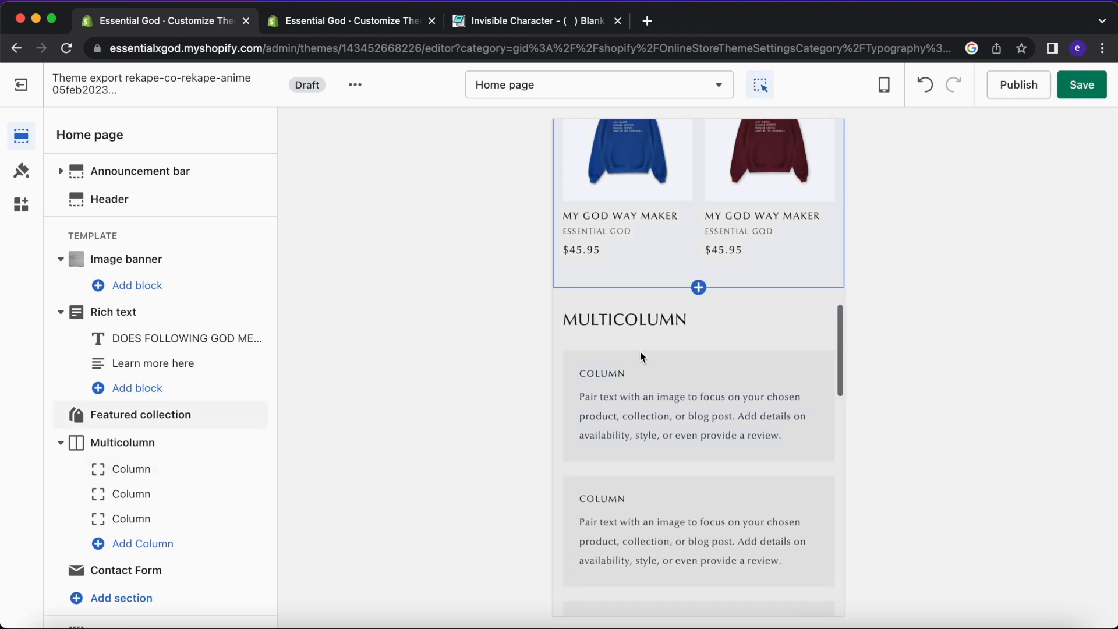
scroll(661, 210, "up", 10)
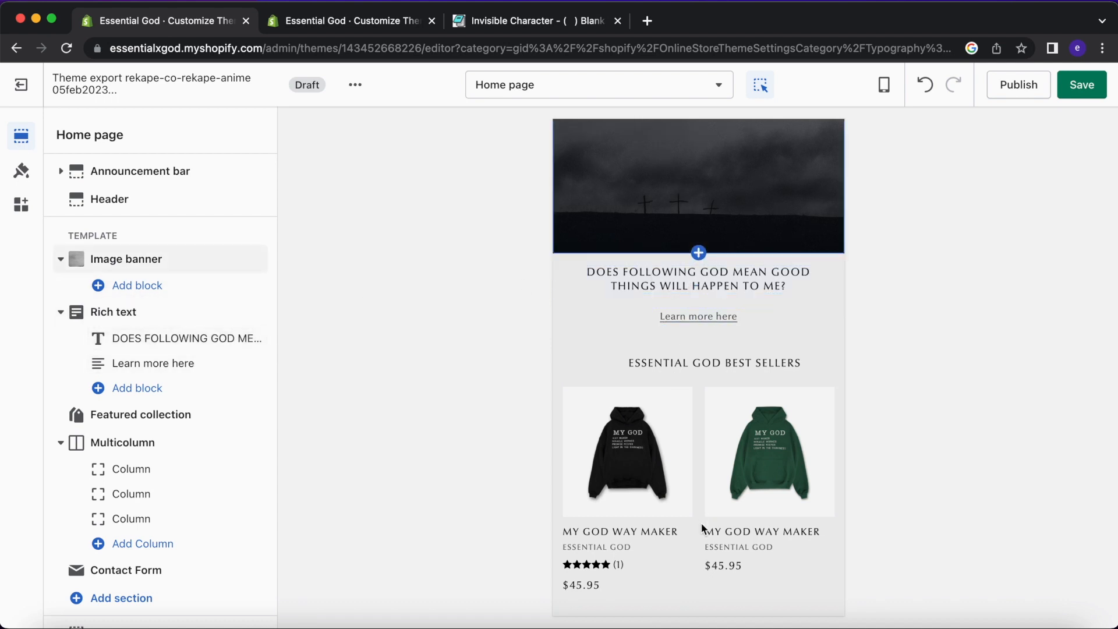
scroll(702, 529, "down", 8)
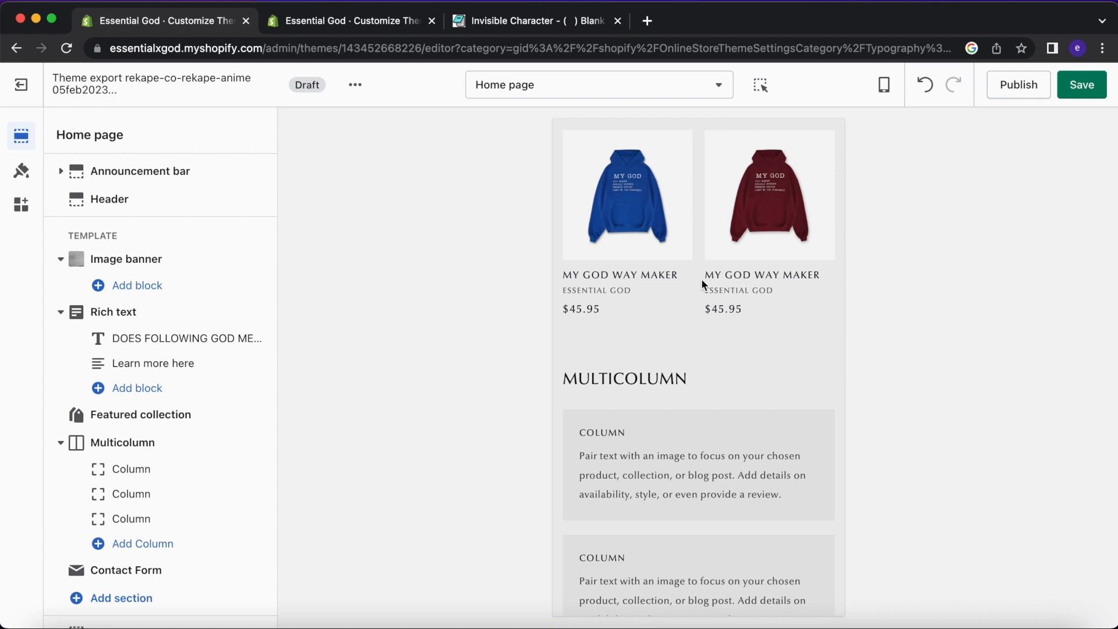
scroll(659, 386, "down", 2)
Delete the Multicolumn heading text and compare with the live theme.
left_click(151, 441)
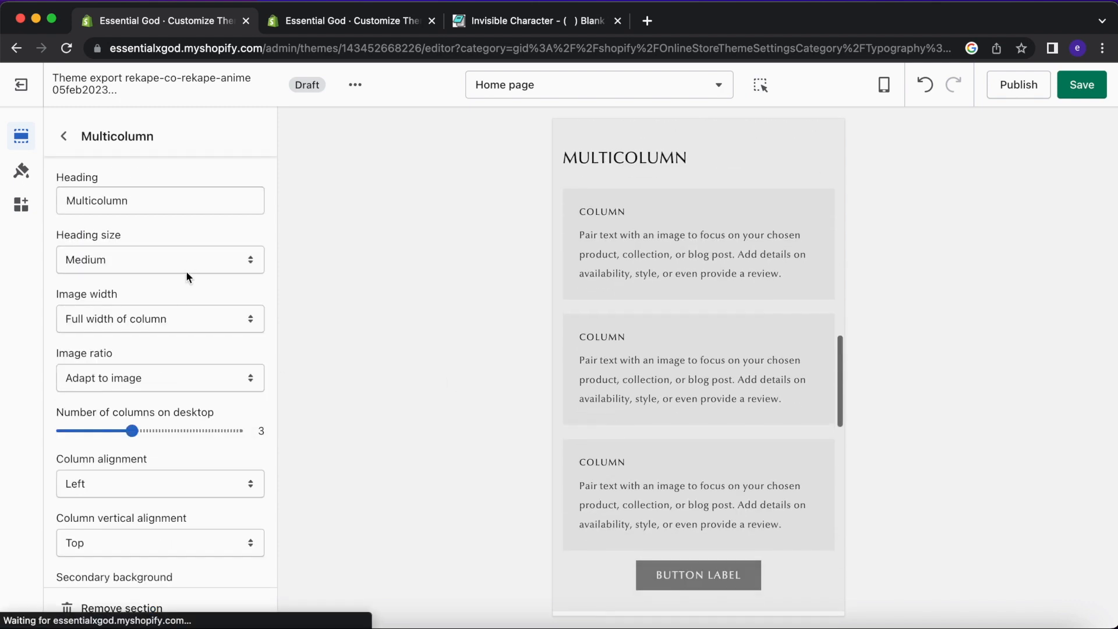
double_click(165, 202)
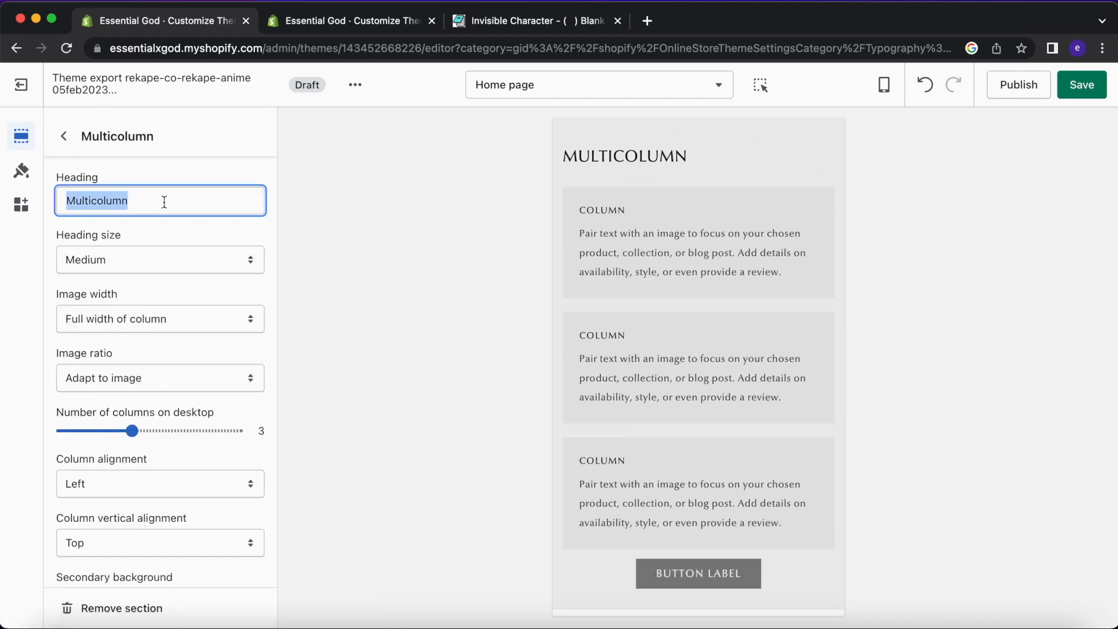
key("BackSpace")
left_click(346, 29)
scroll(562, 223, "up", 1)
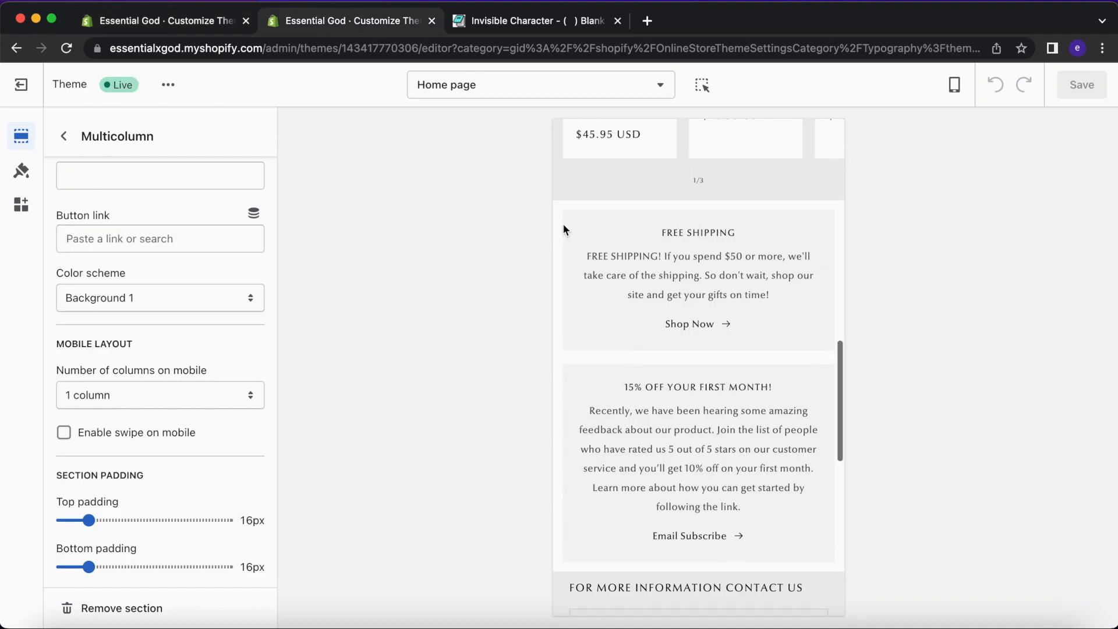
left_click(223, 42)
left_click(217, 26)
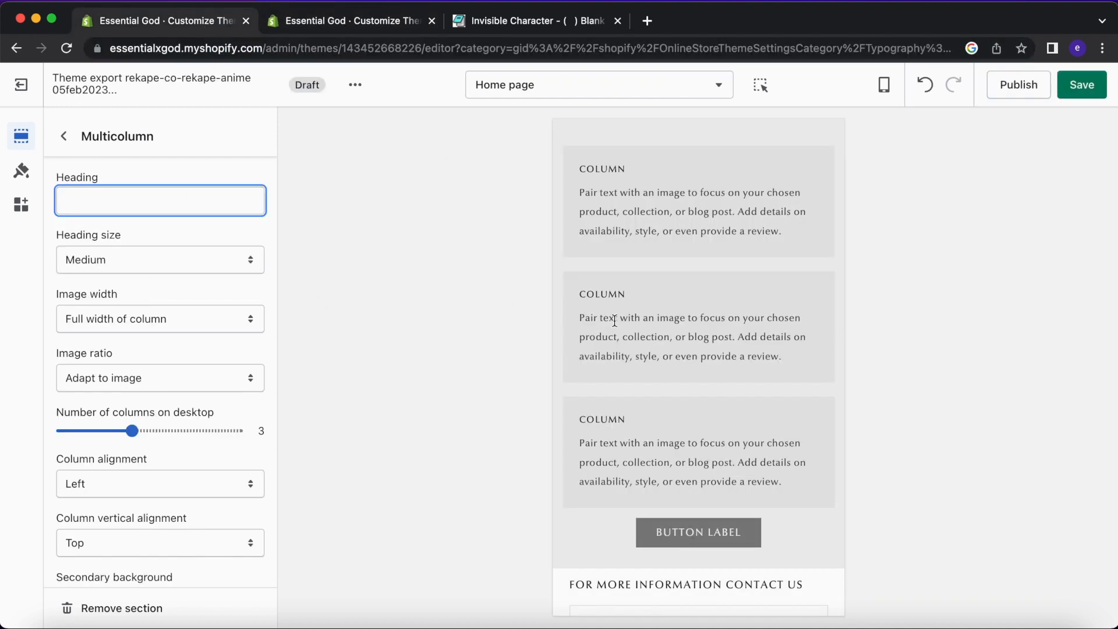
Switch the Multicolumn colour scheme back to Background 1 and review the page.
scroll(615, 320, "up", 2)
scroll(151, 309, "down", 3)
scroll(150, 464, "down", 5)
left_click(159, 334)
left_click(158, 317)
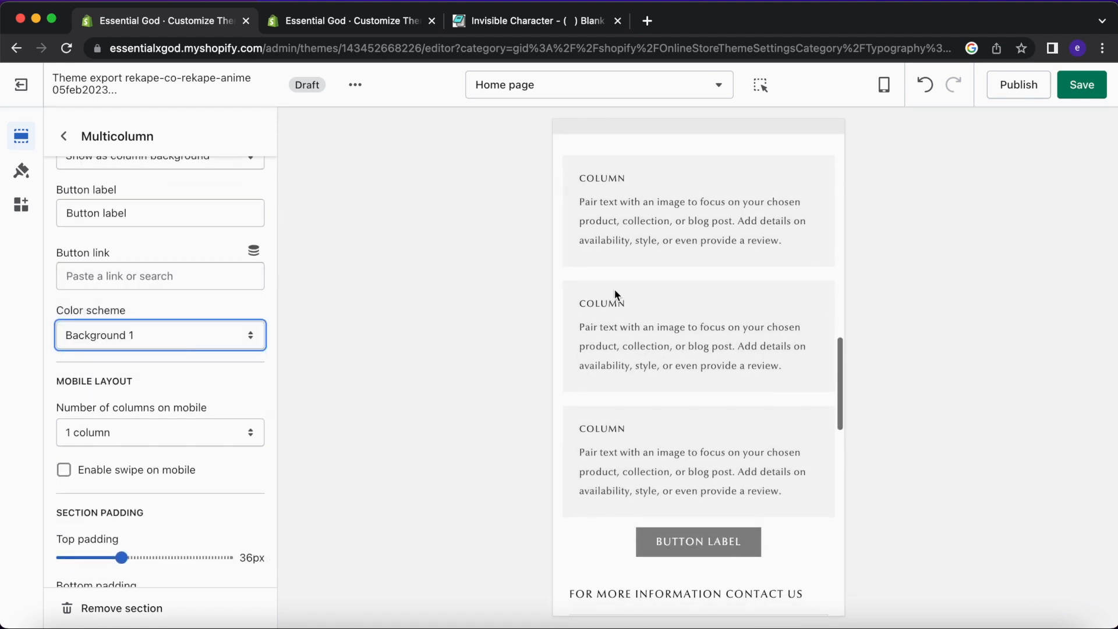
scroll(616, 294, "up", 3)
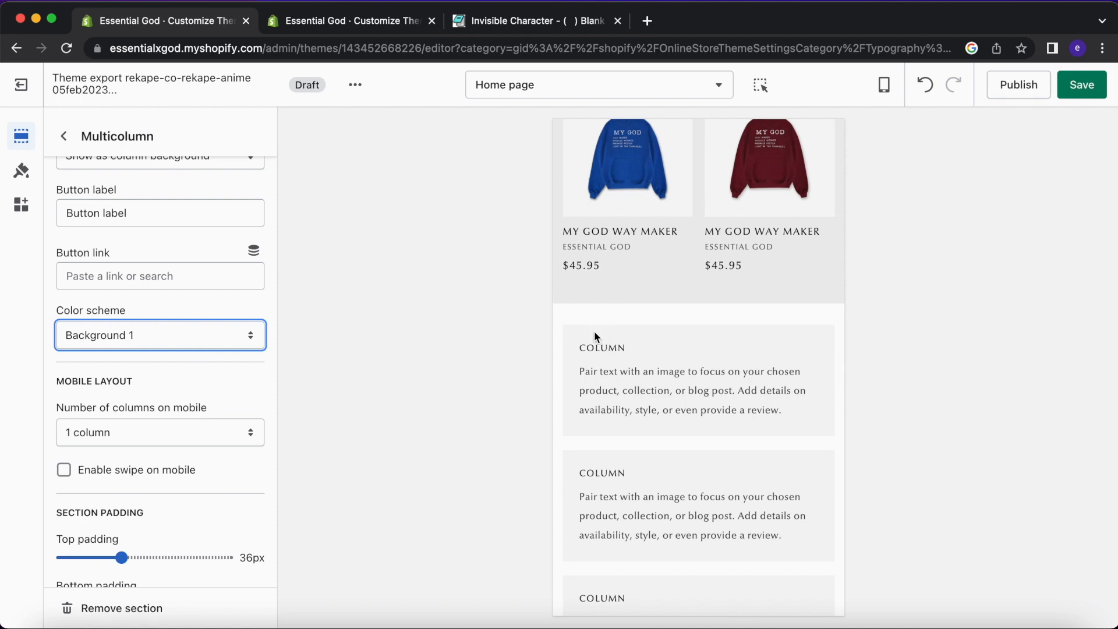
scroll(596, 336, "up", 5)
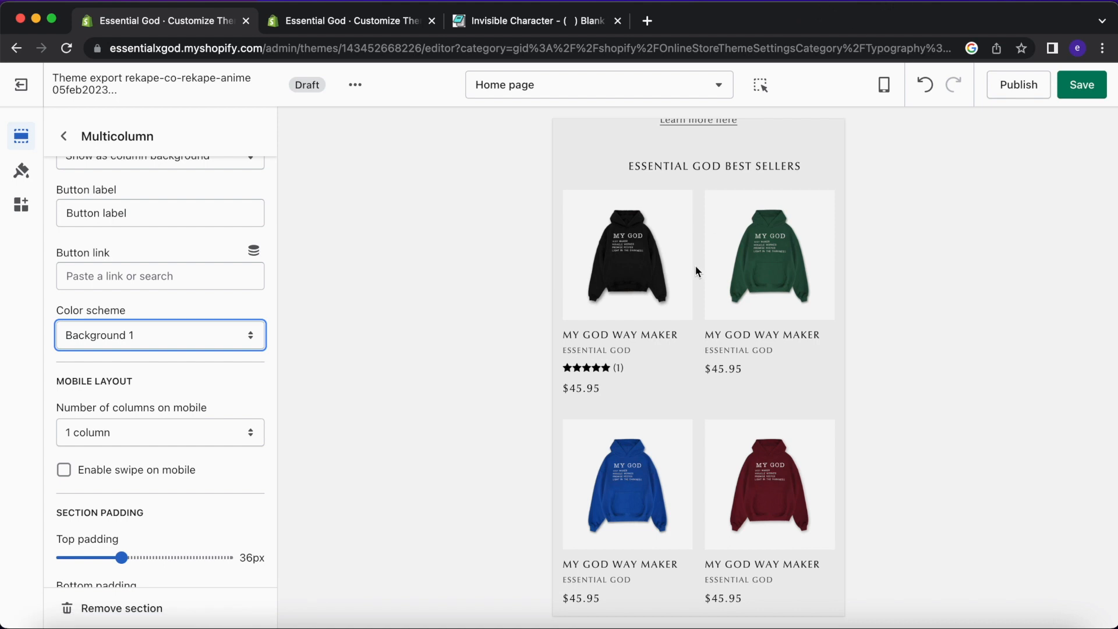
scroll(696, 271, "up", 1)
scroll(696, 268, "down", 7)
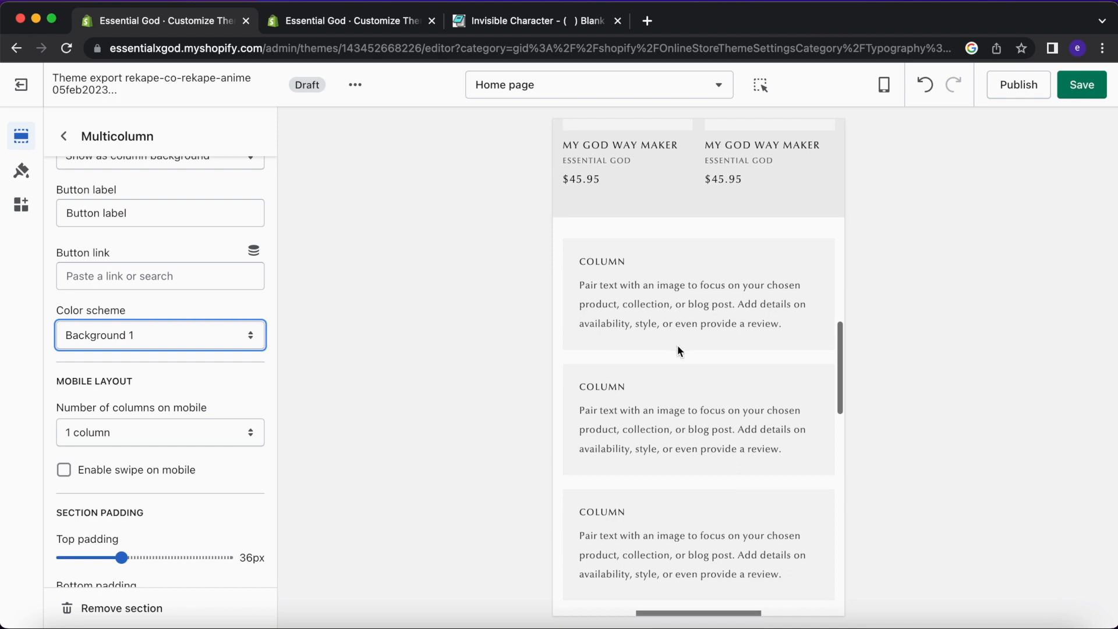
scroll(677, 344, "down", 2)
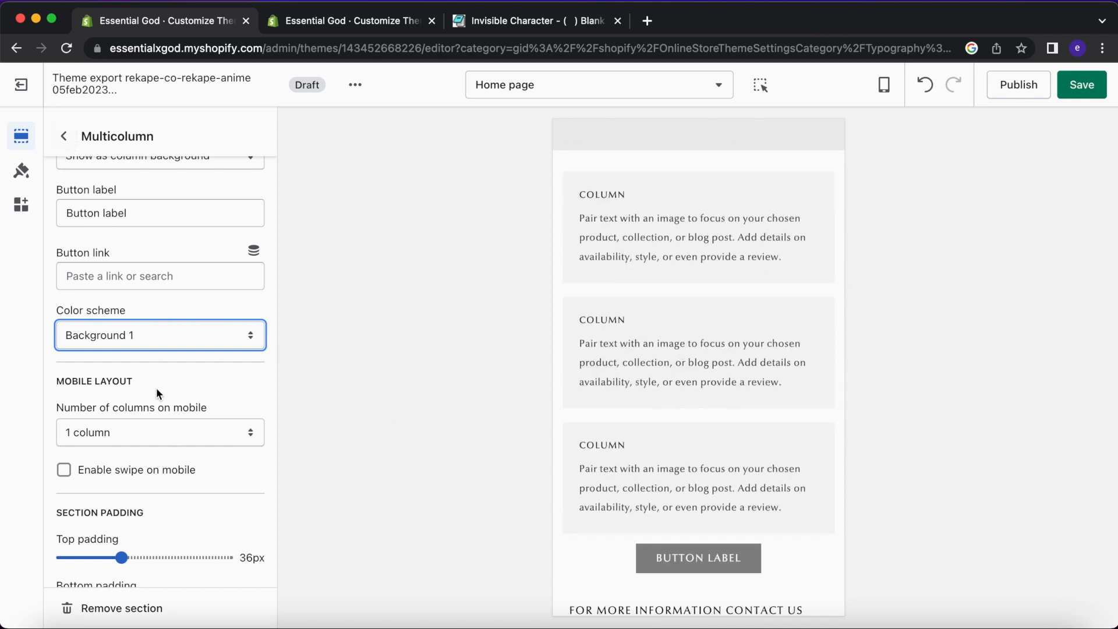
scroll(161, 408, "down", 1)
left_click(71, 135)
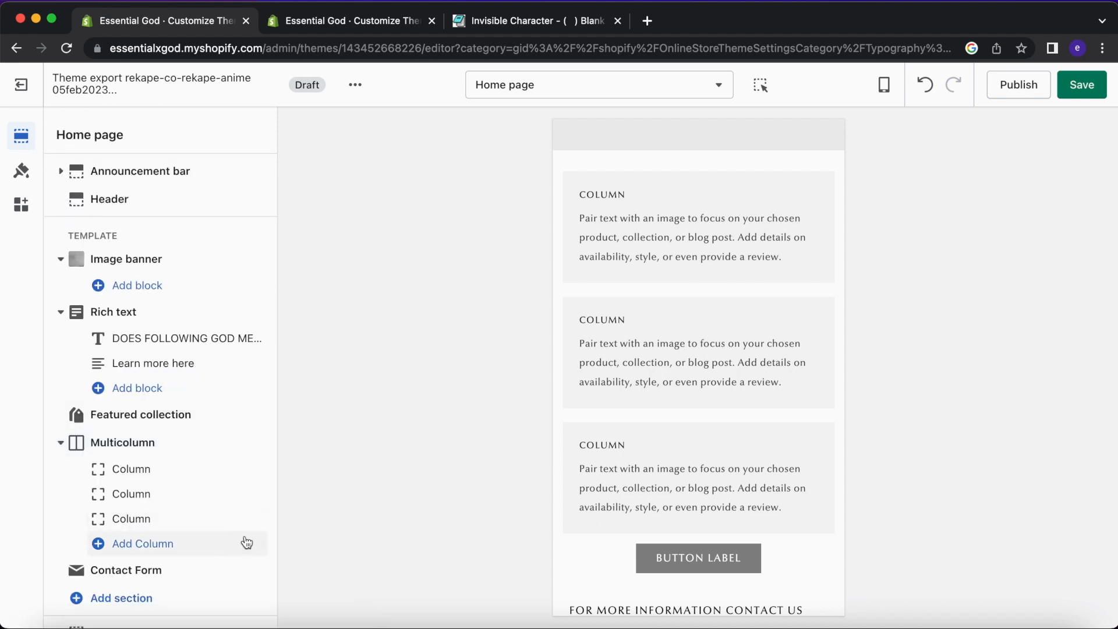
Hide all three Multicolumn column blocks.
left_click(235, 518)
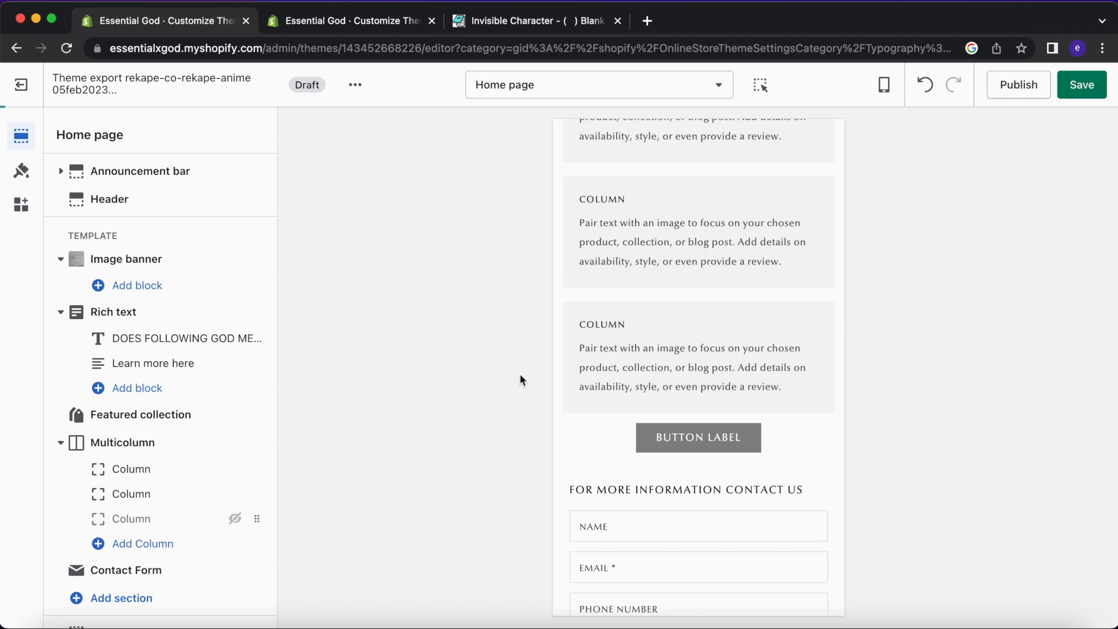
left_click(235, 494)
left_click(236, 469)
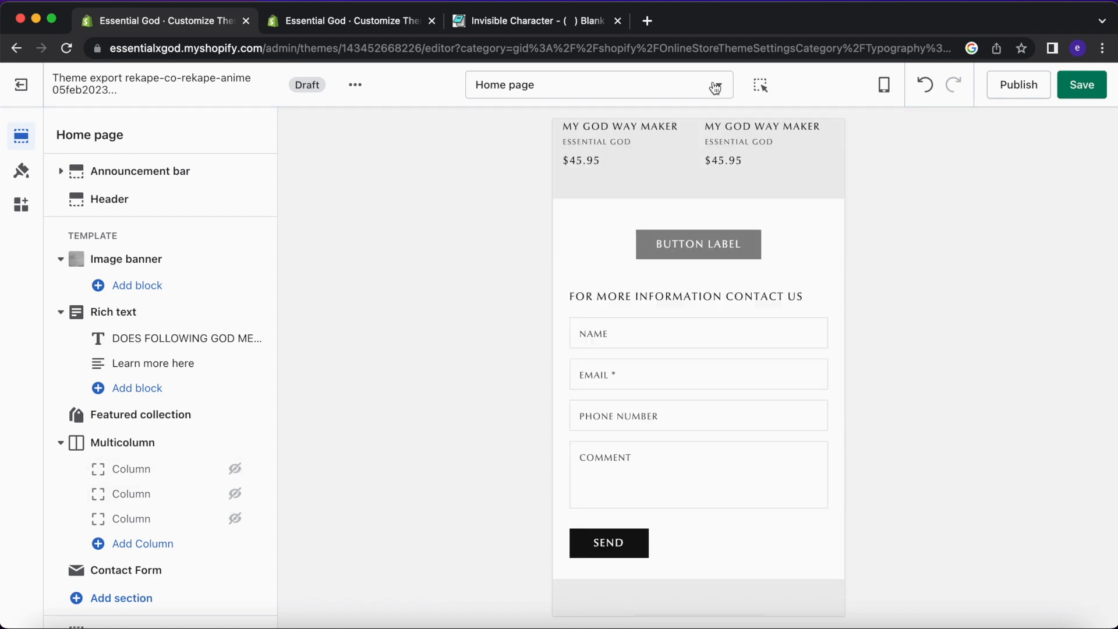
Clear the Multicolumn button label so no button shows.
left_click(716, 248)
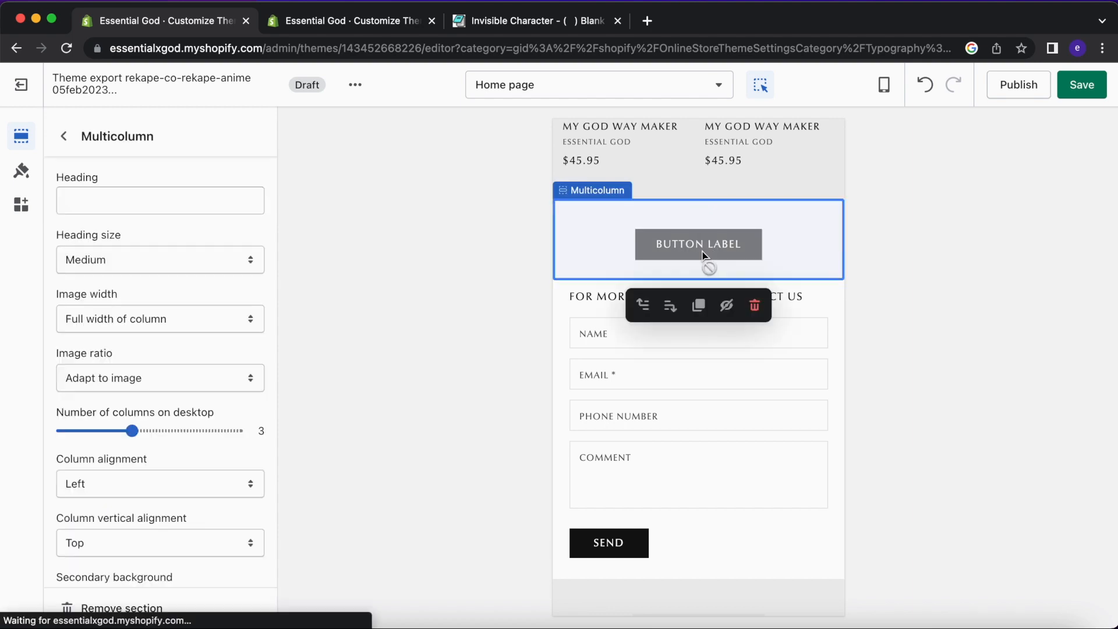
scroll(216, 453, "down", 10)
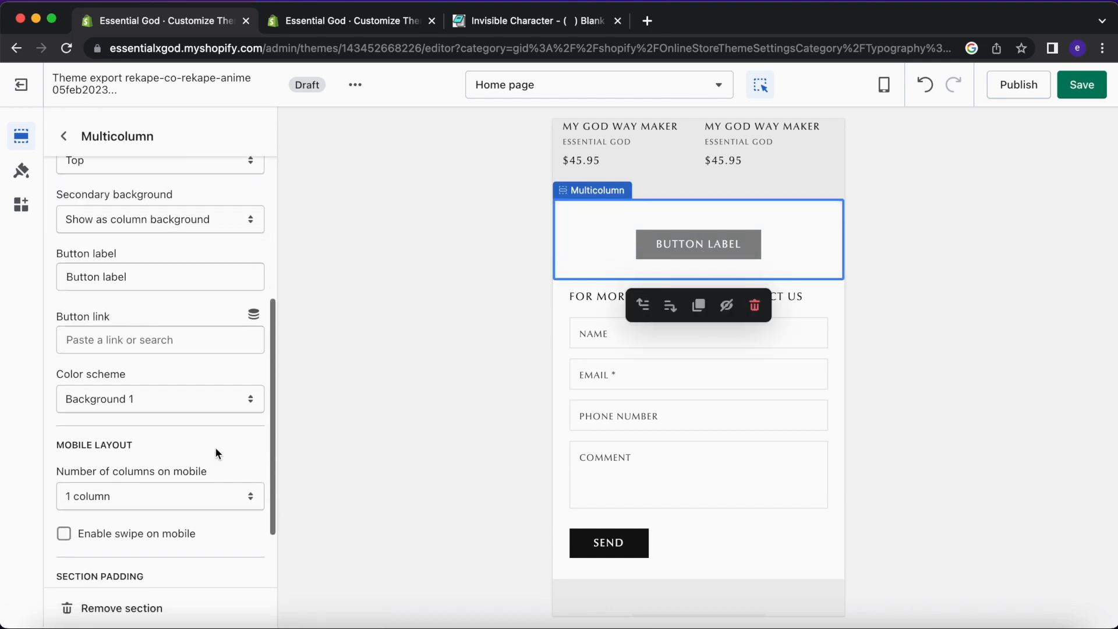
left_click(175, 260)
key("super+a")
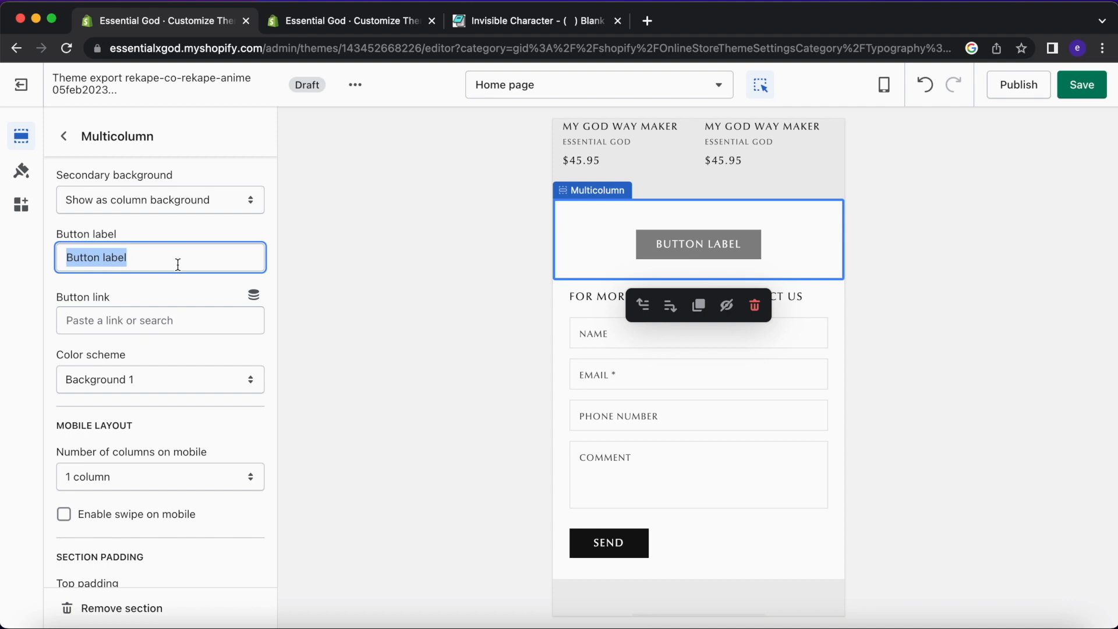
key("BackSpace")
left_click(288, 301)
scroll(183, 295, "up", 3)
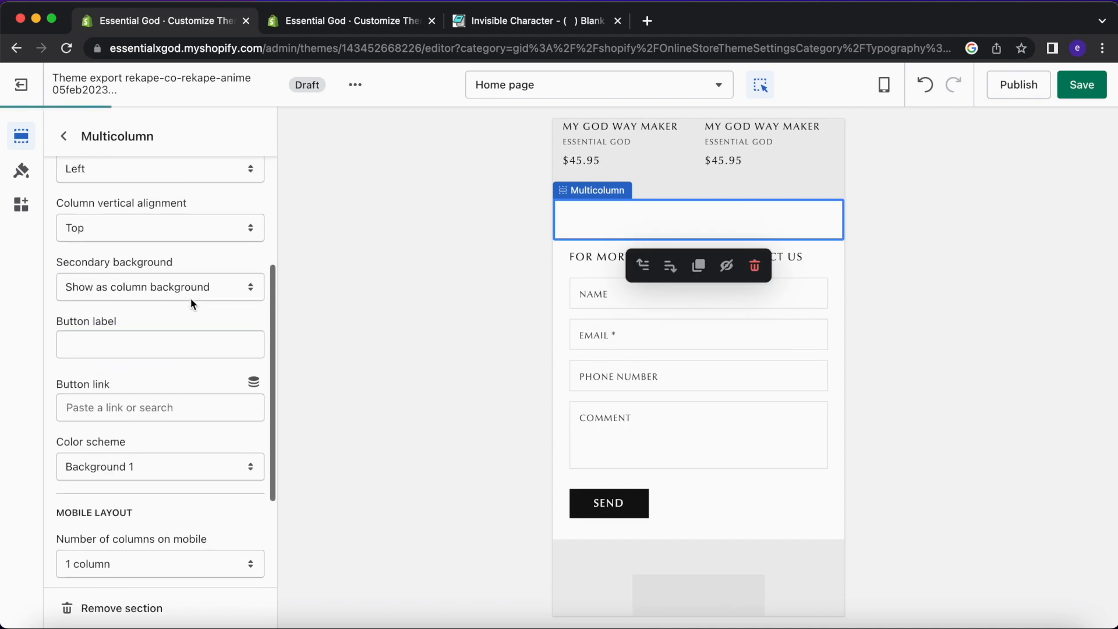
left_click(64, 135)
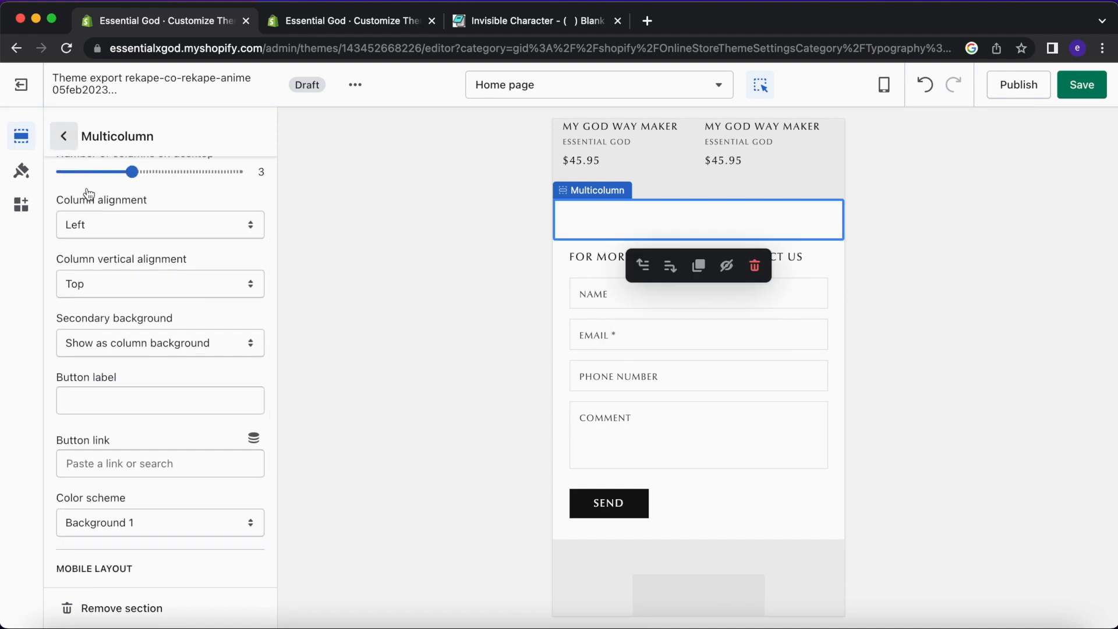
Unhide the first two columns and select the live theme's FREE SHIPPING column text.
left_click(234, 460)
left_click(235, 481)
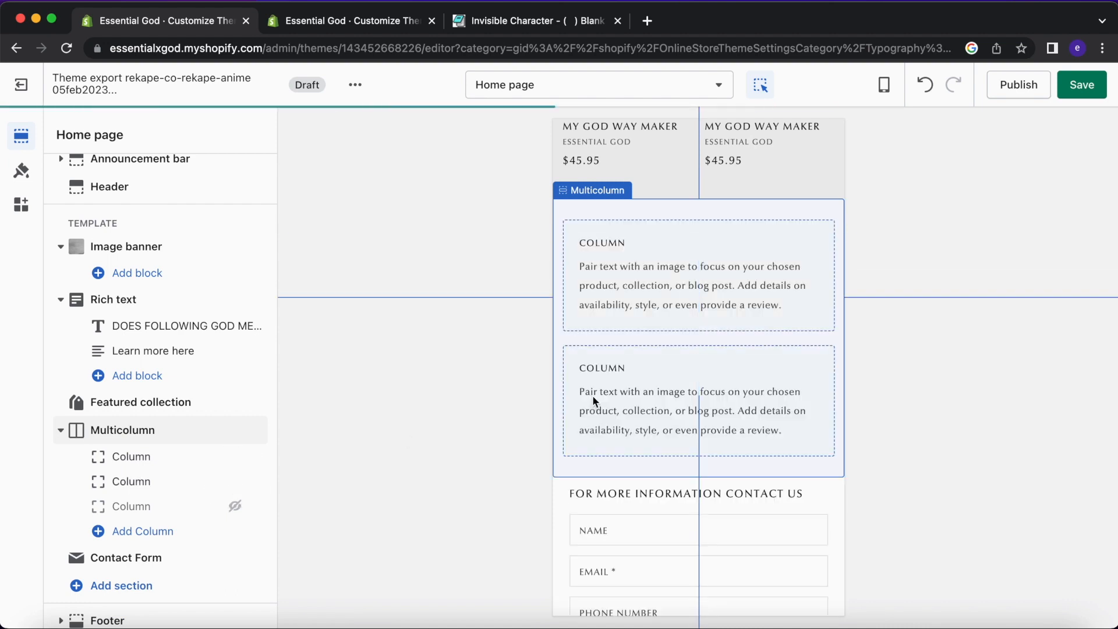
left_click(162, 454)
left_click(367, 22)
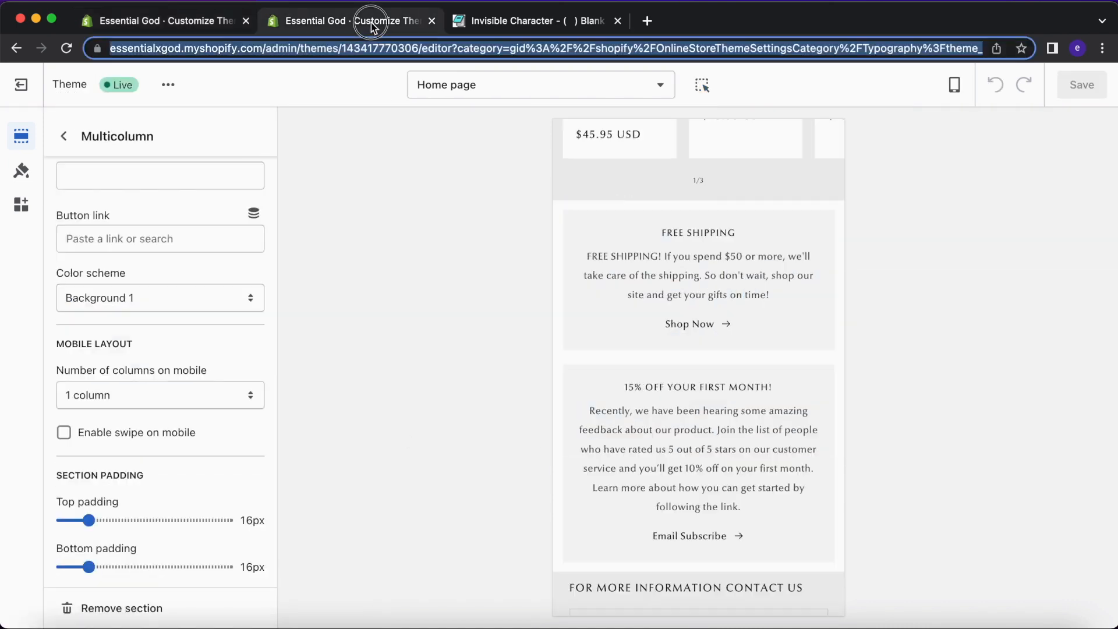
left_click_drag(767, 295, 639, 237)
key("super+c")
Paste the copied FREE SHIPPING text into the first column's description.
left_click(216, 29)
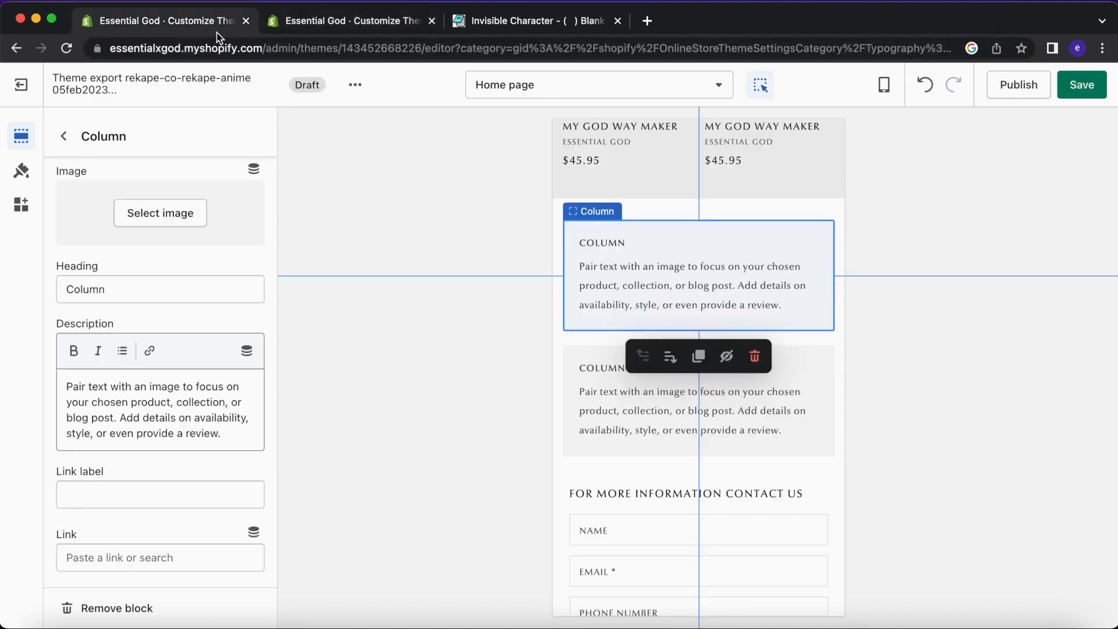
left_click(191, 405)
key("super+a")
key("super+v")
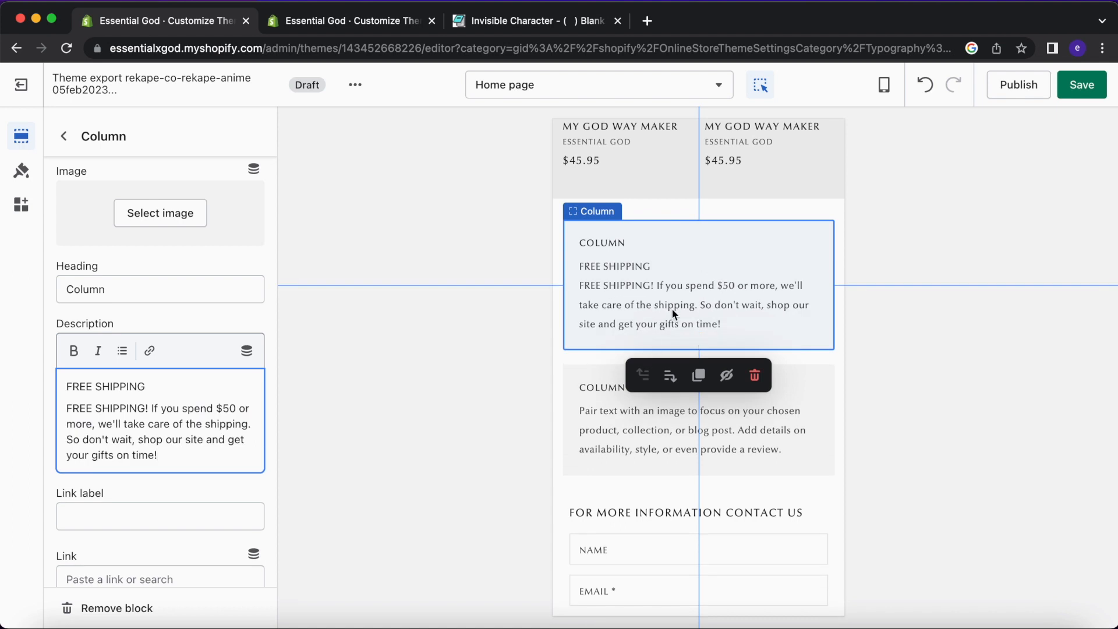
Move the FREE SHIPPING line out of the description into the column heading.
scroll(102, 376, "down", 1)
double_click(125, 270)
key("BackSpace")
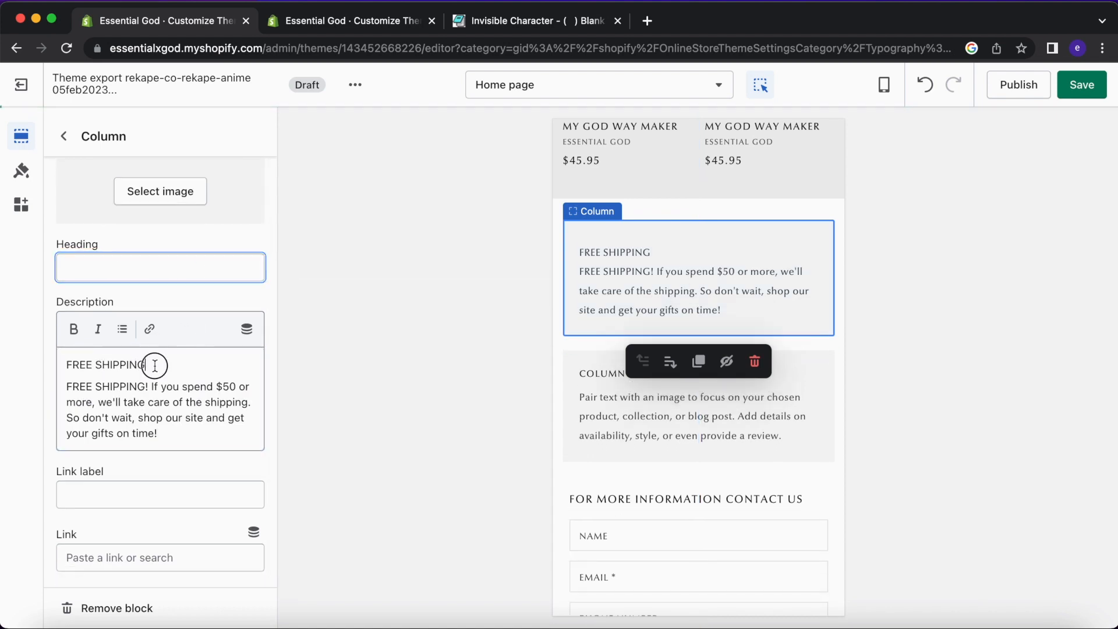
left_click_drag(155, 364, 65, 365)
key("super+c")
key("BackSpace")
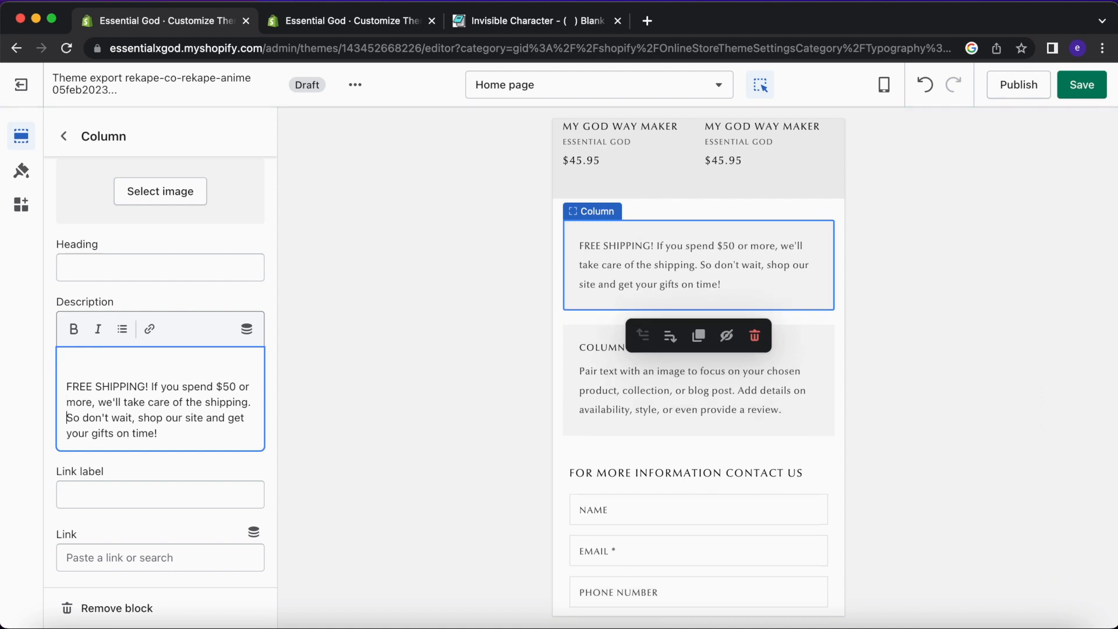
key("BackSpace")
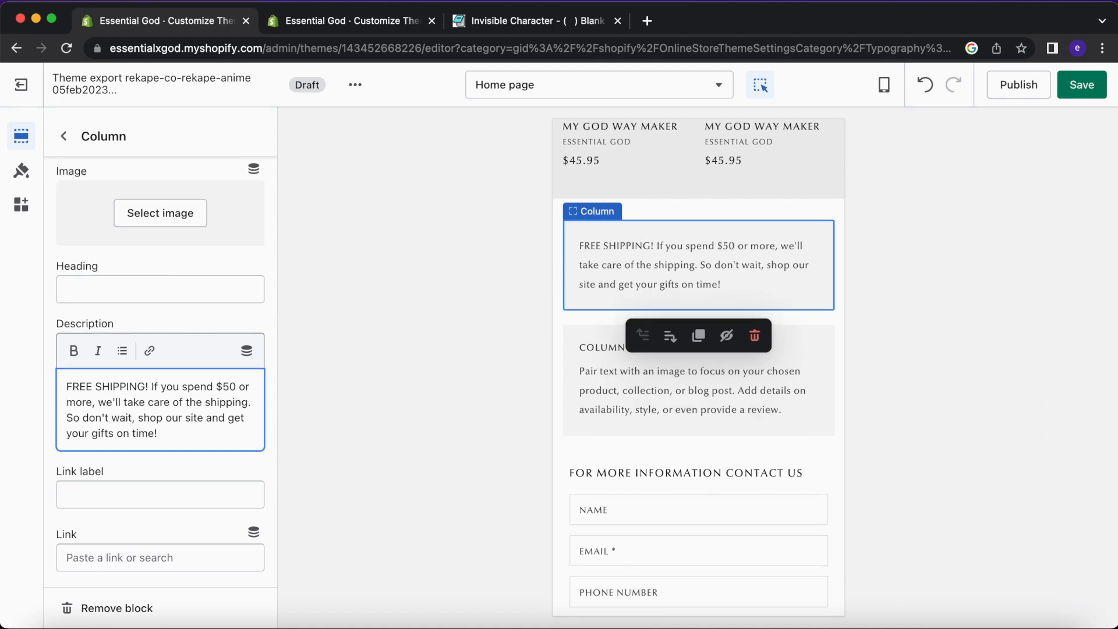
left_click(109, 280)
key("super+v")
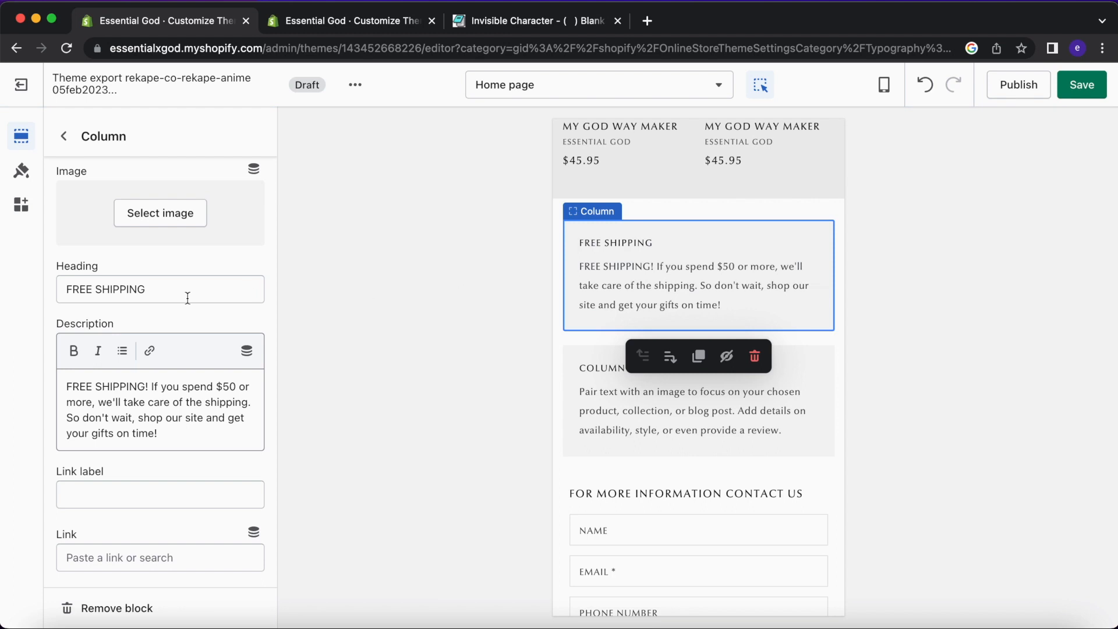
Set the column's link label to 'Shop Now', matching the live theme.
left_click(130, 498)
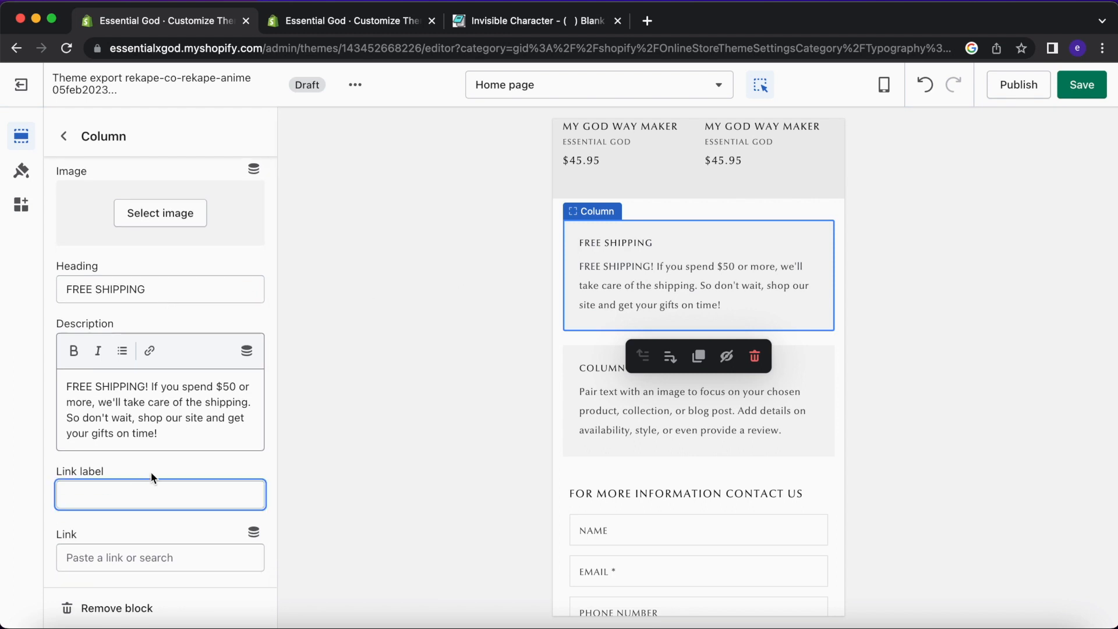
left_click(349, 21)
left_click(161, 24)
type("Now")
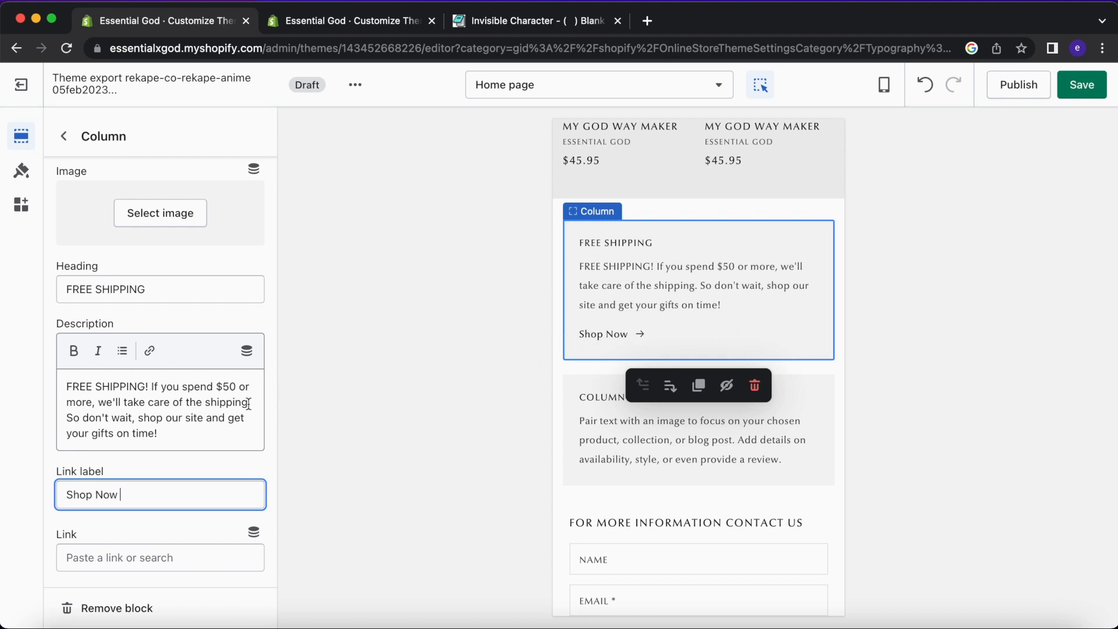
left_click_drag(153, 488, 38, 498)
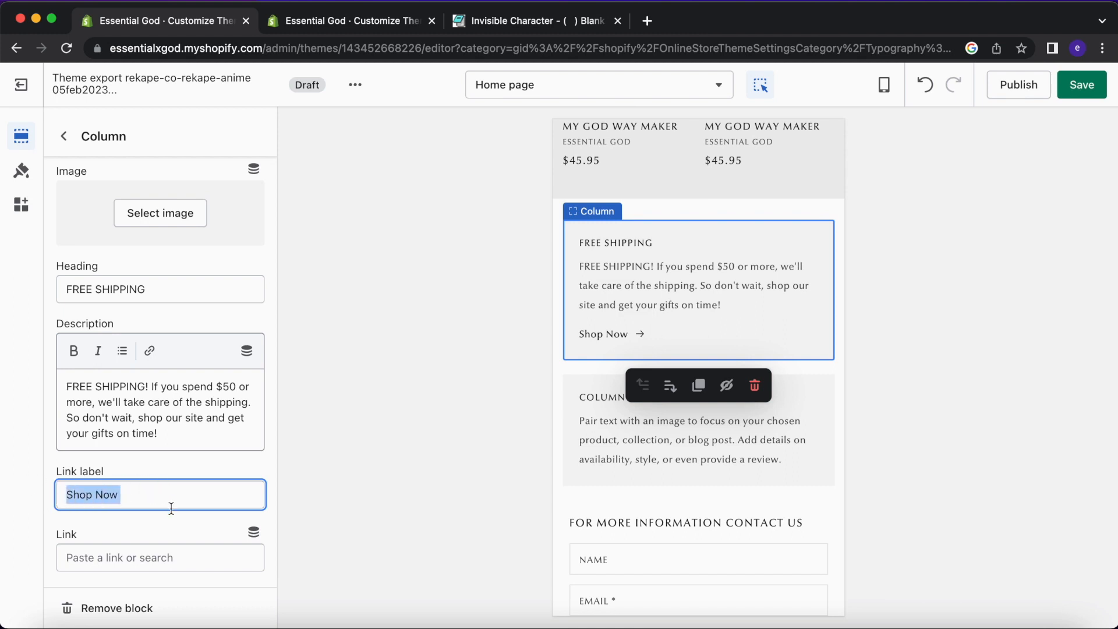
Link the column to Products > All products.
left_click(138, 566)
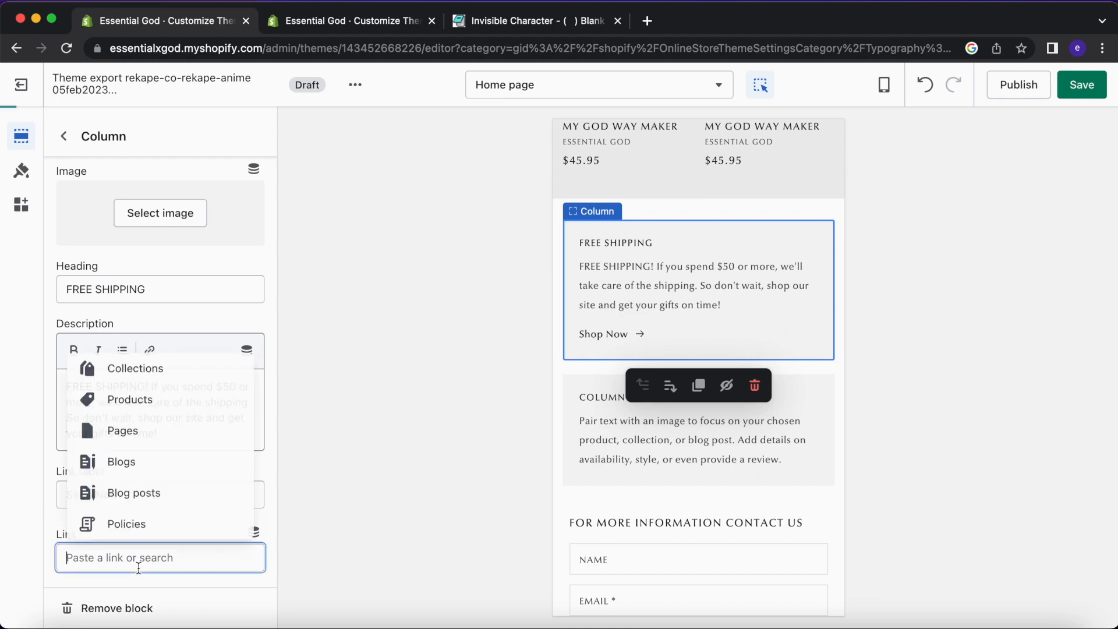
left_click(157, 410)
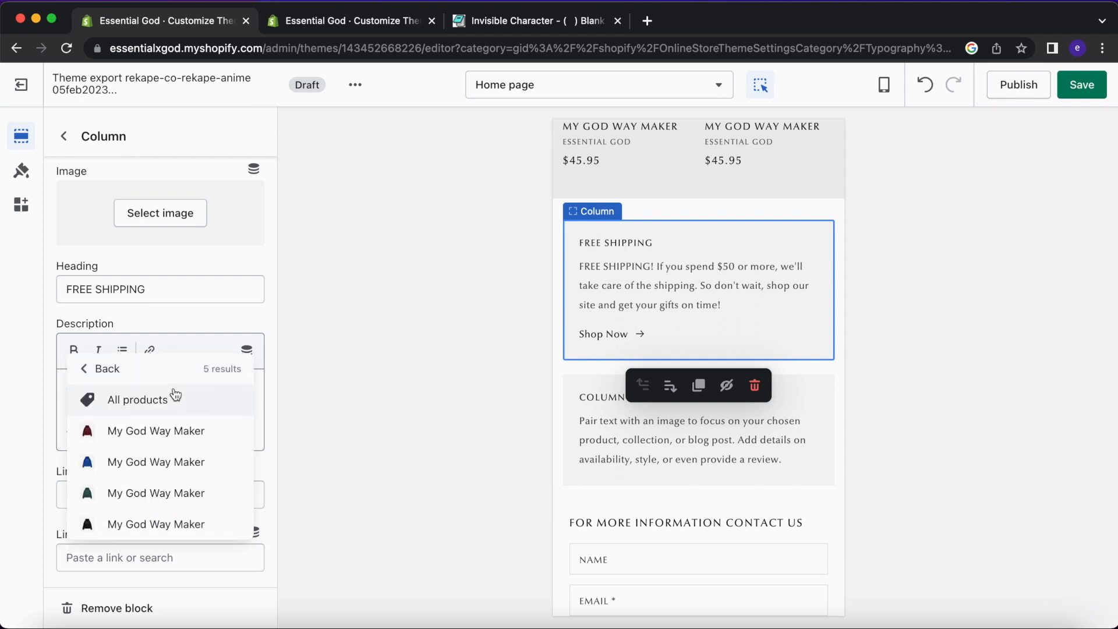
left_click(175, 398)
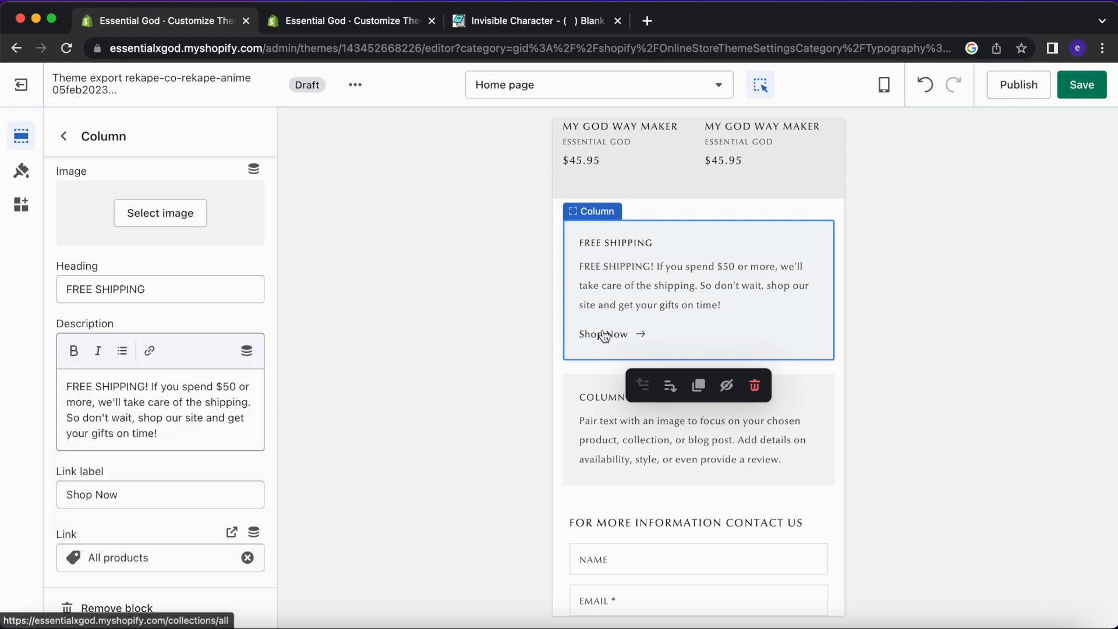
left_click(64, 136)
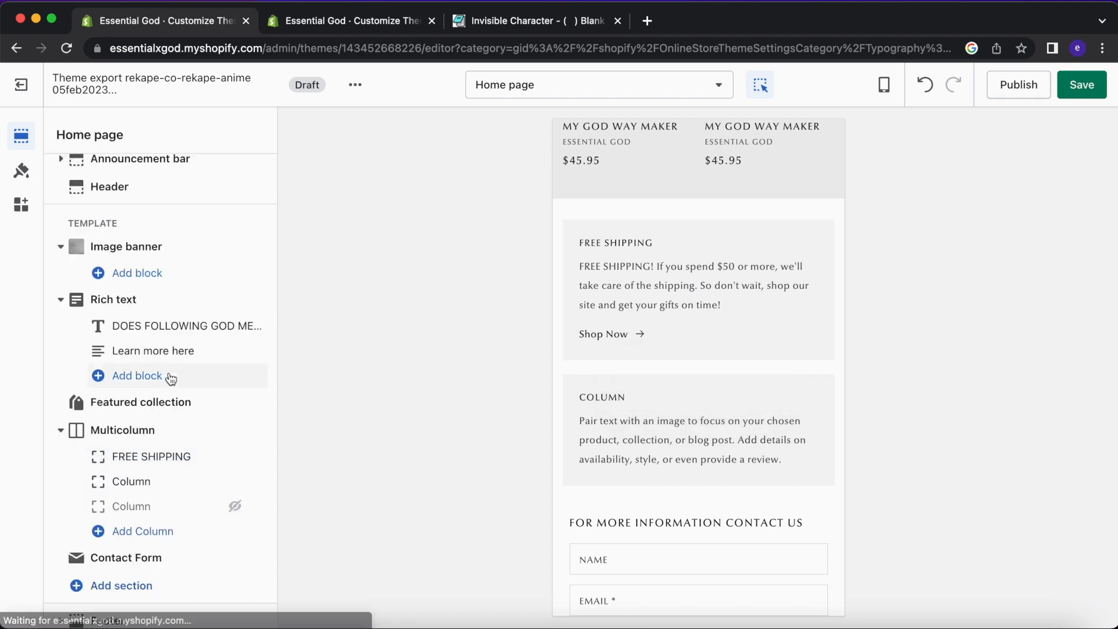
Try the grey sky, EG logo and red hoodie images on the FREE SHIPPING column.
left_click(152, 459)
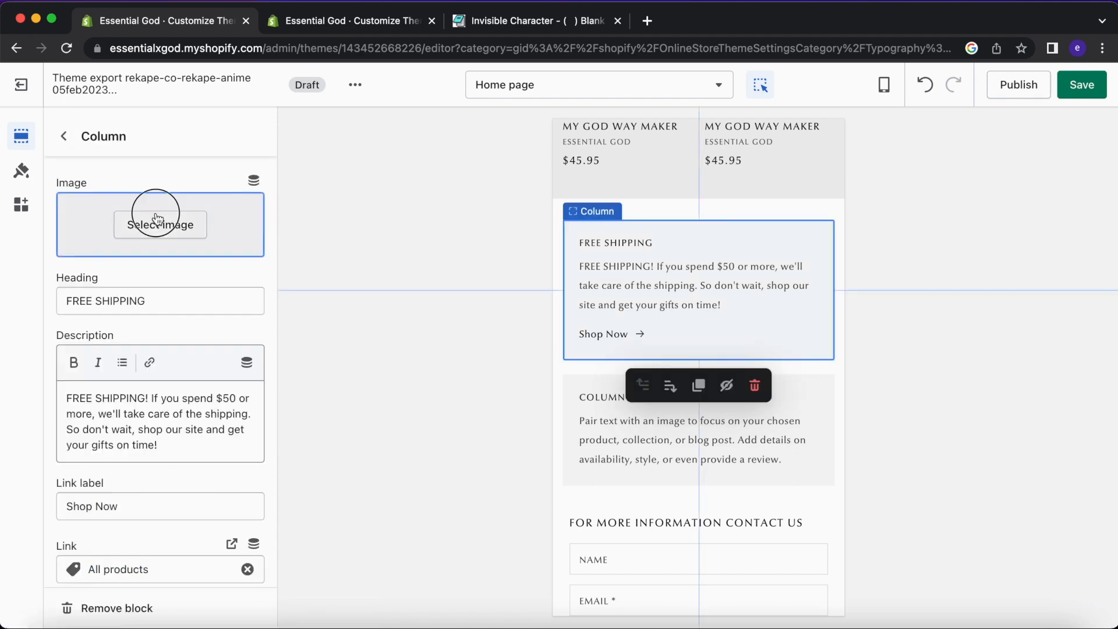
left_click(157, 219)
left_click(195, 361)
left_click(104, 476)
scroll(116, 454, "down", 3)
left_click(206, 433)
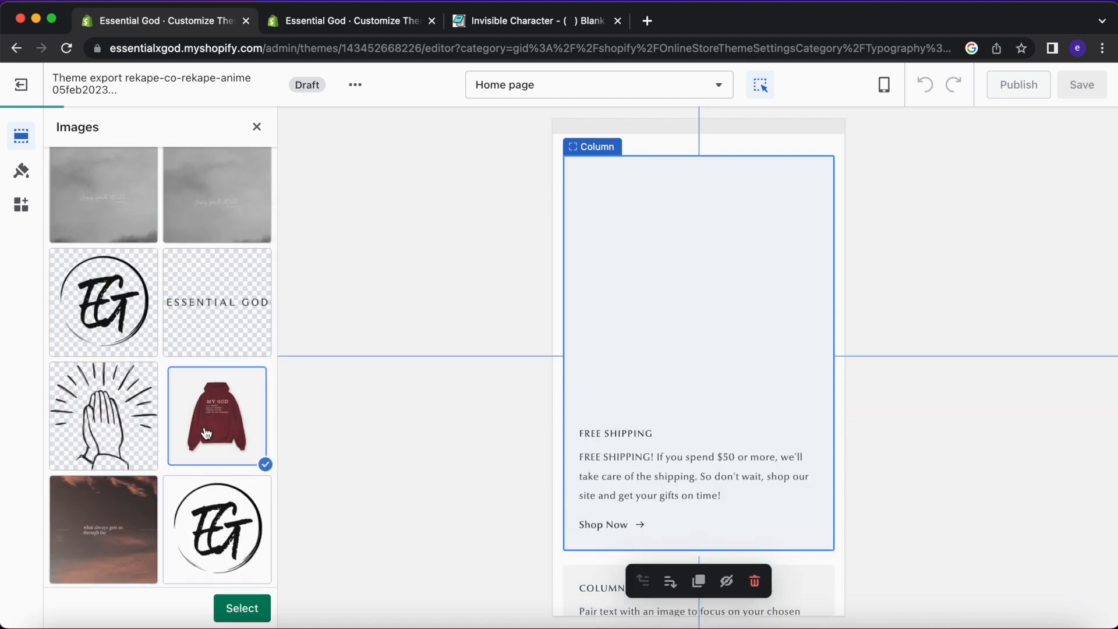
Try the crosses 'Do everything in love' image, then close the library without keeping one.
scroll(206, 433, "down", 5)
left_click(126, 439)
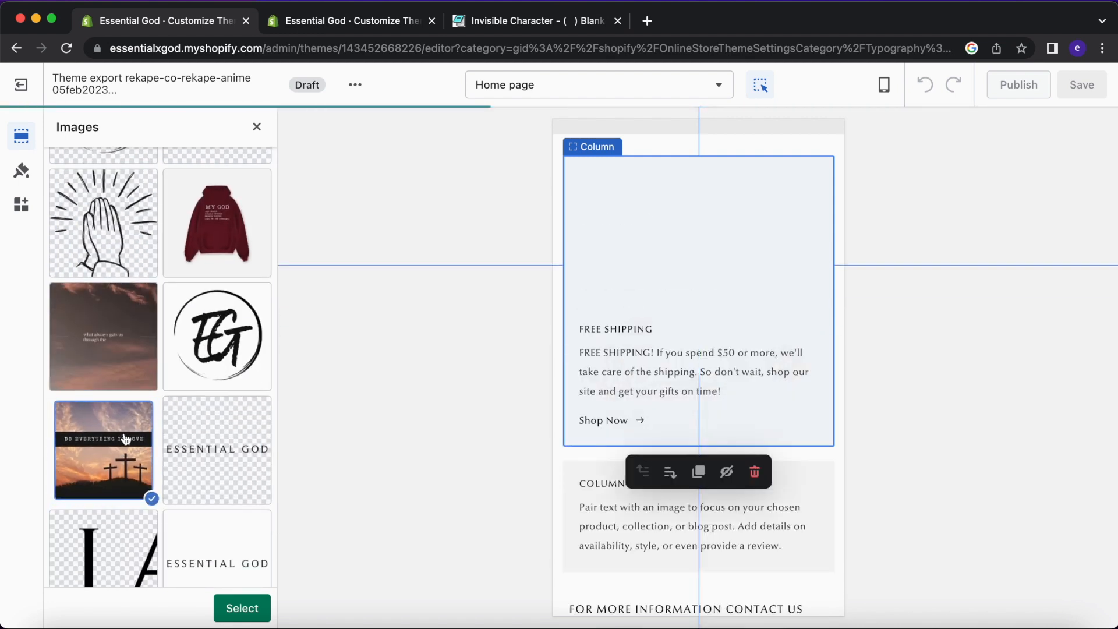
scroll(126, 439, "up", 1)
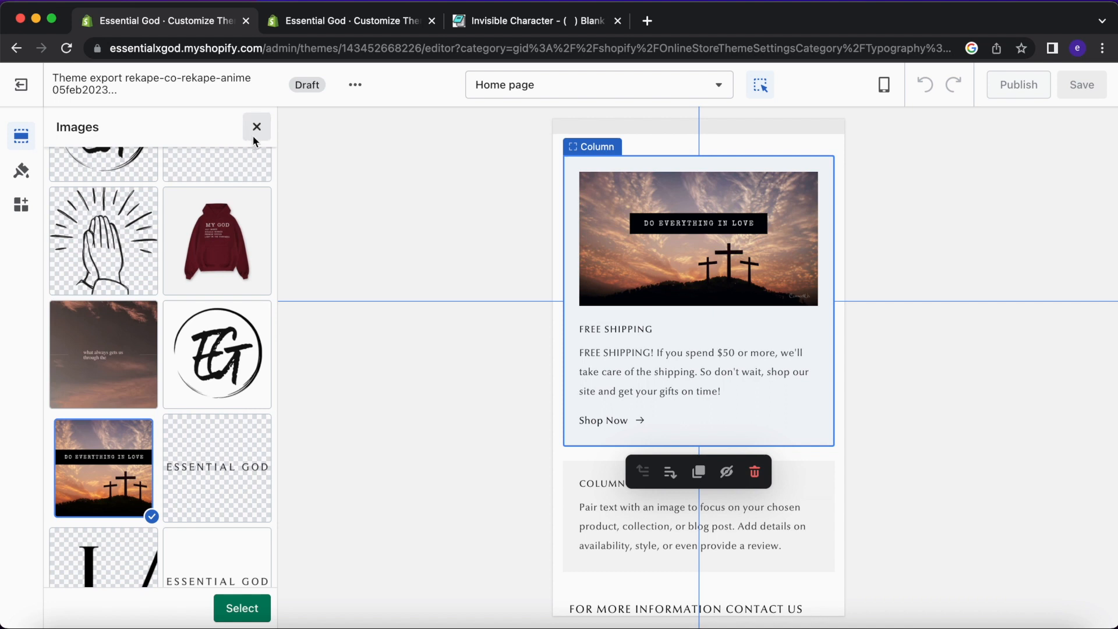
left_click(255, 138)
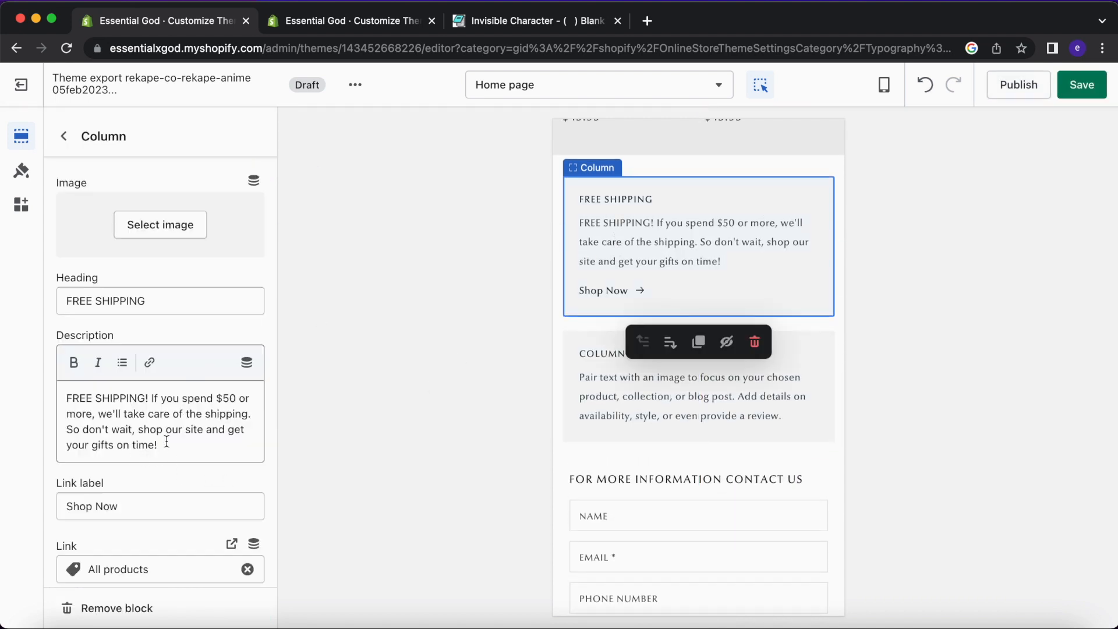
scroll(167, 441, "down", 1)
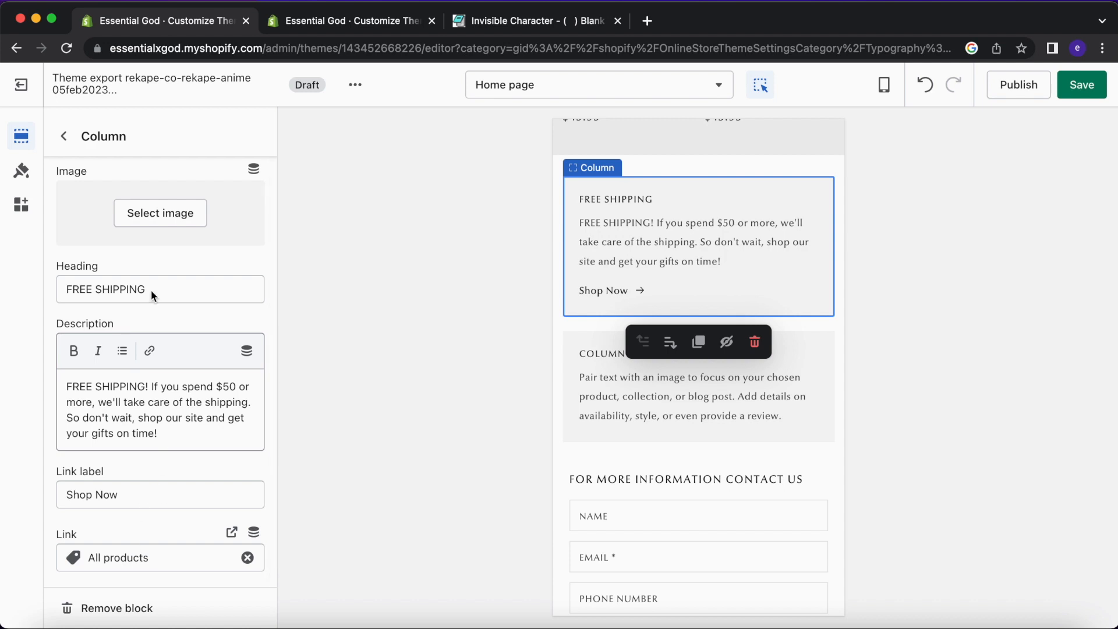
left_click(65, 136)
Check the Multicolumn heading size, keeping it Medium, and inspect the FREE SHIPPING column's settings.
left_click(142, 431)
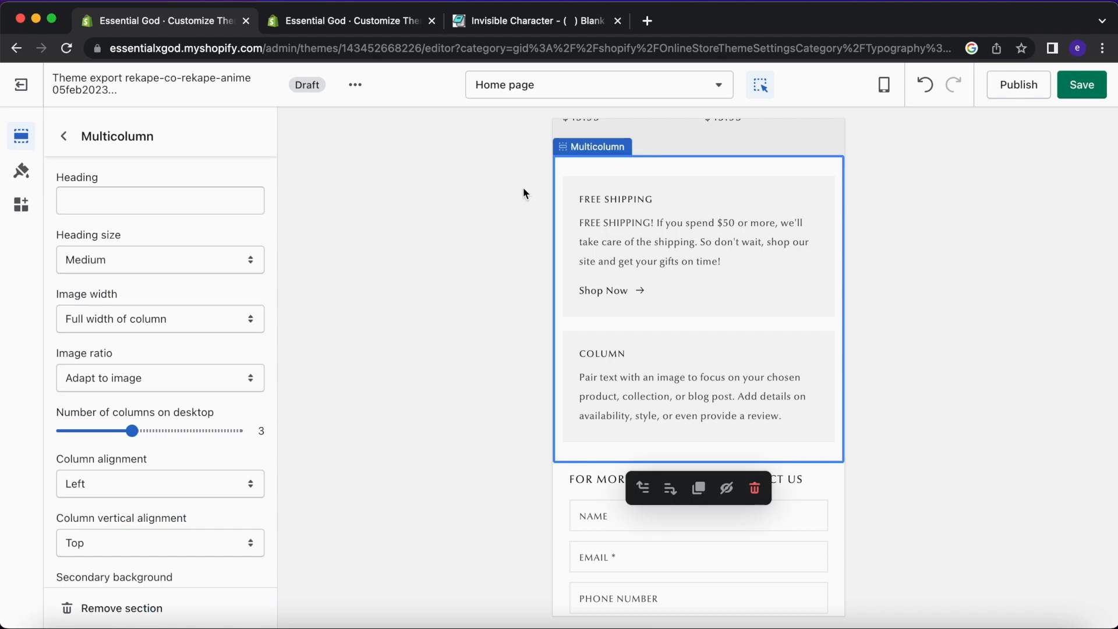
left_click(137, 259)
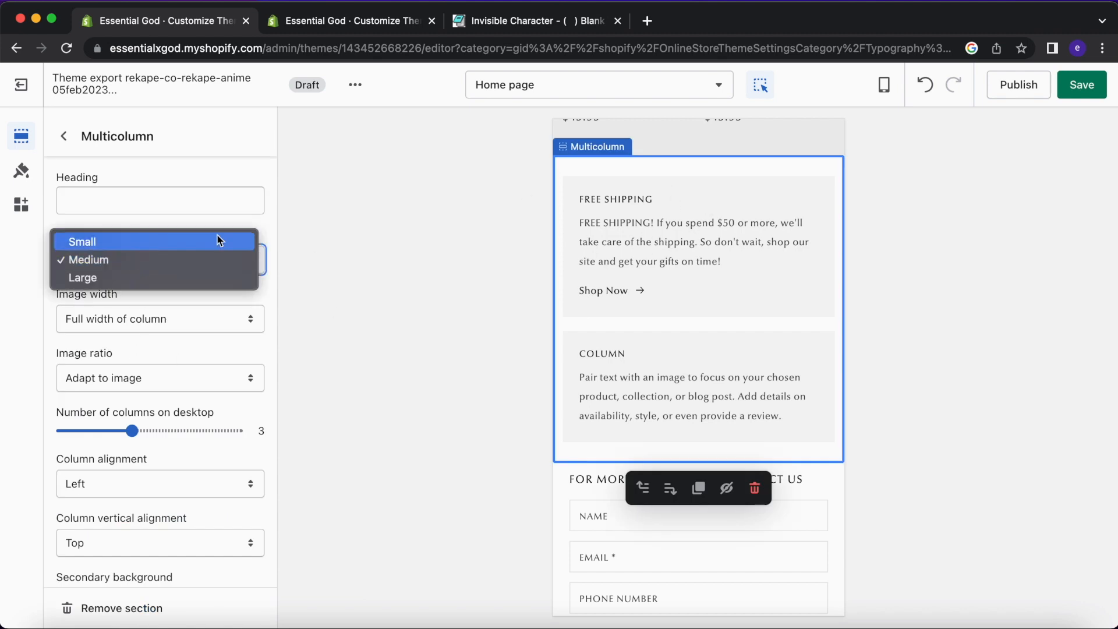
left_click(65, 138)
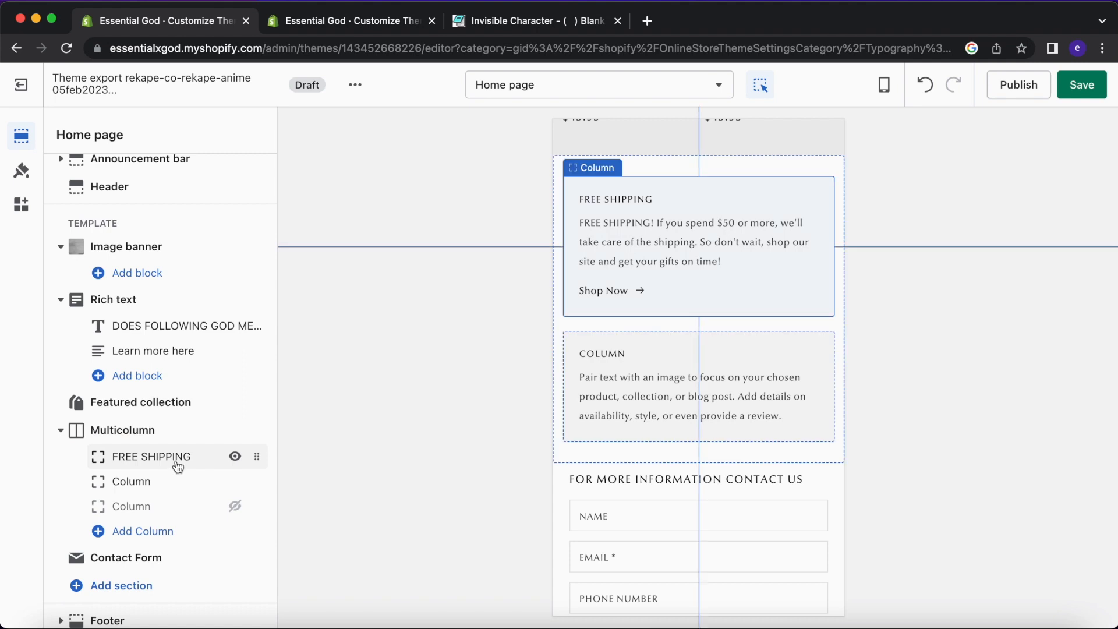
left_click(151, 456)
scroll(177, 430, "down", 1)
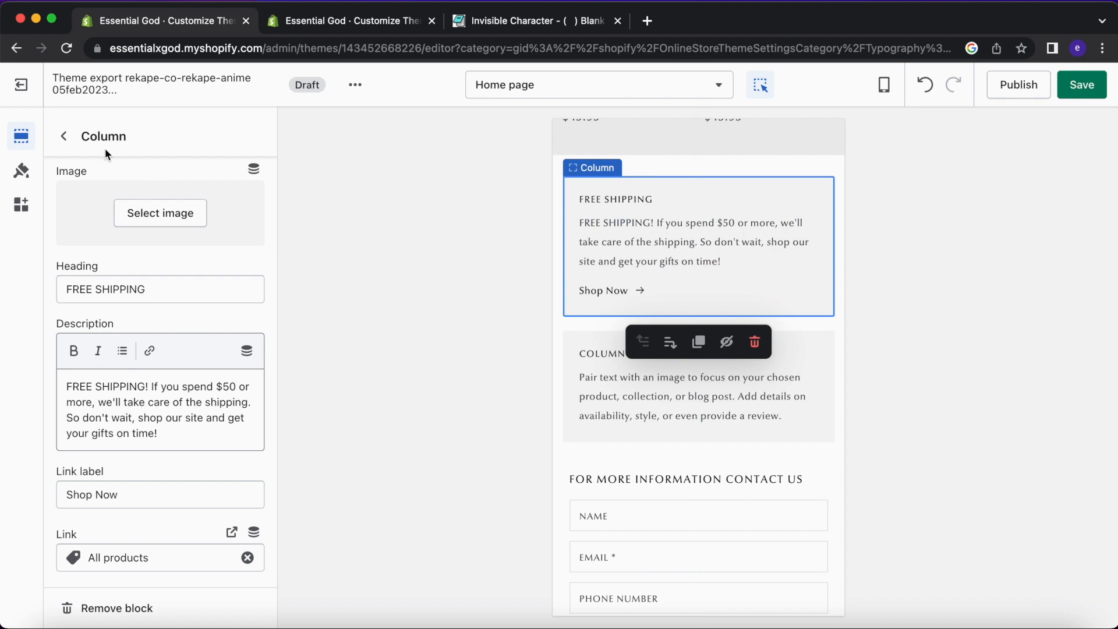
left_click(63, 136)
Try Half-width images and Small headings in Multicolumn, then revert to Full width and Medium.
left_click(119, 428)
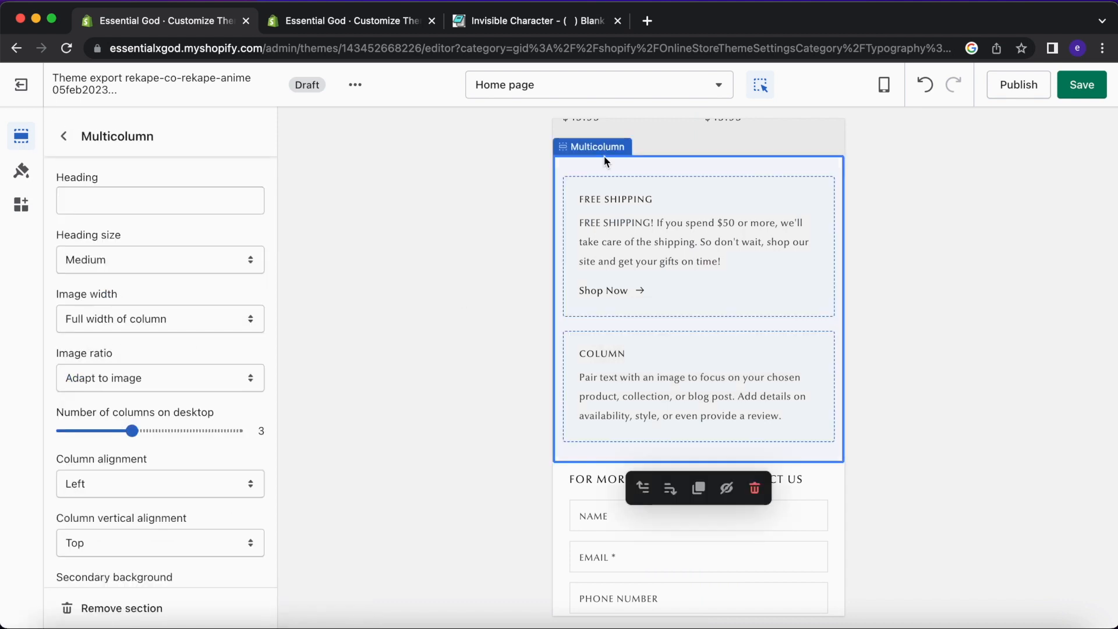
left_click(169, 312)
left_click(195, 301)
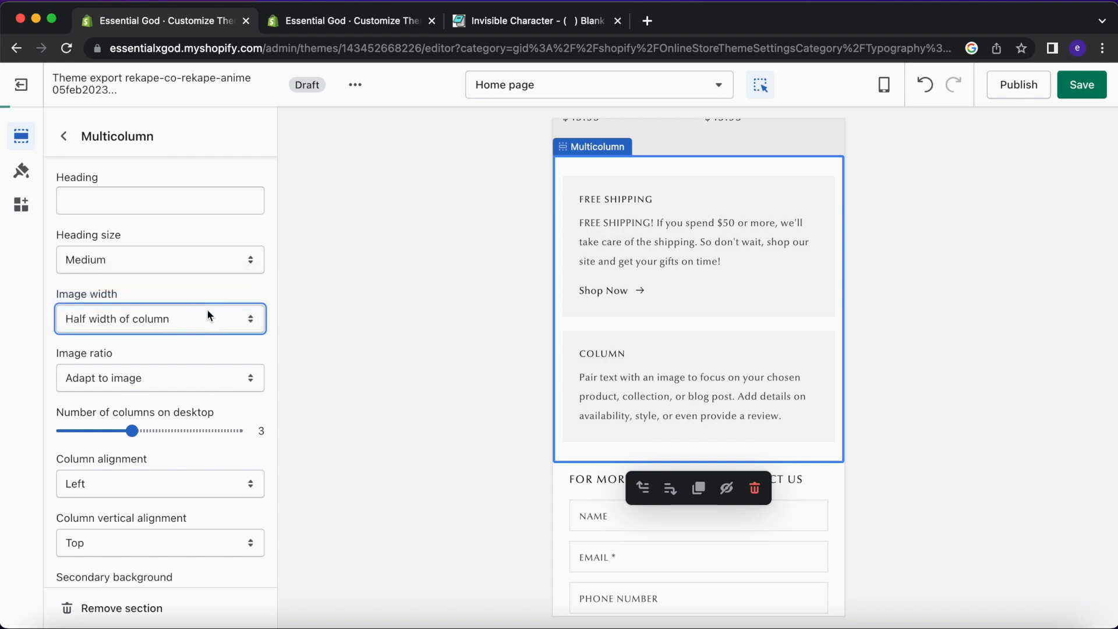
left_click(201, 330)
left_click(202, 331)
left_click(204, 320)
left_click(222, 268)
left_click(223, 268)
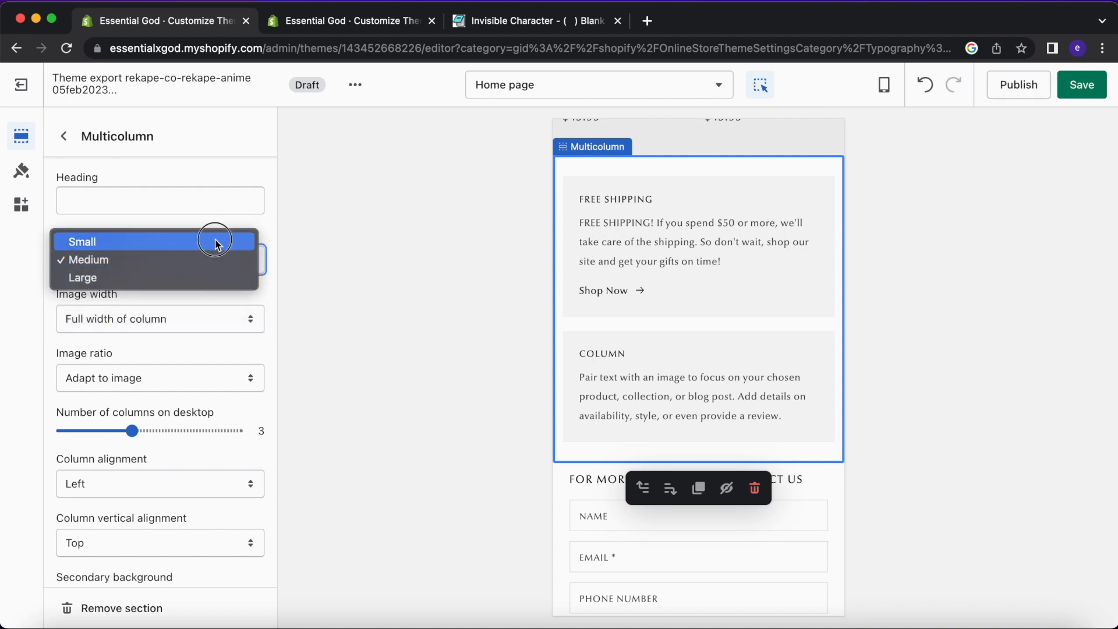
left_click(215, 242)
left_click(217, 258)
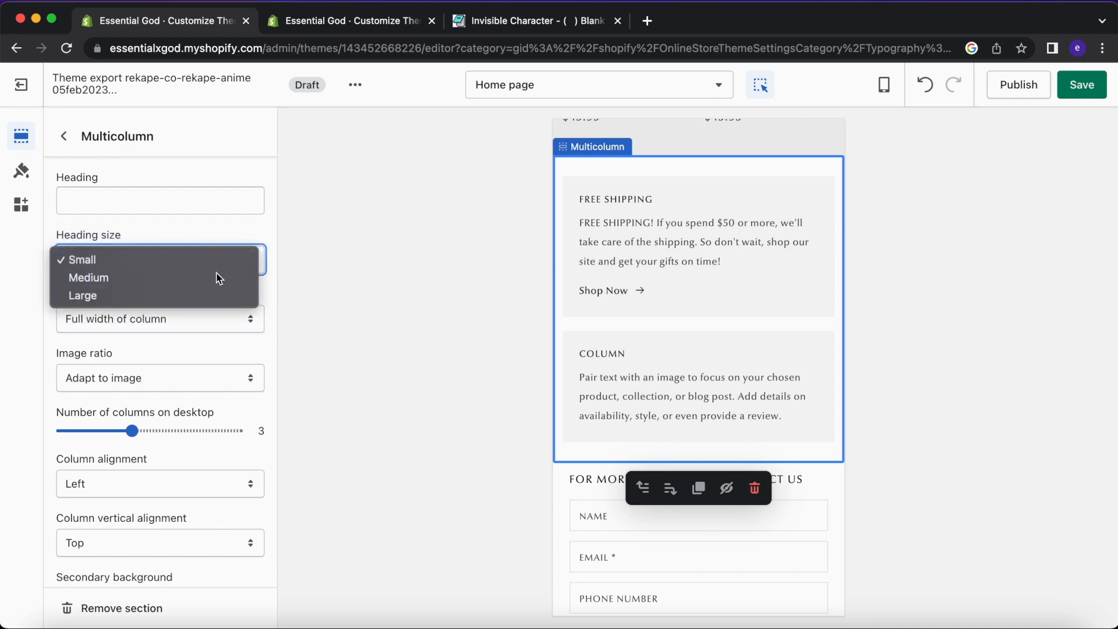
left_click(218, 278)
Set Multicolumn column alignment to Center and column vertical alignment to Middle.
scroll(208, 355, "down", 3)
left_click(175, 402)
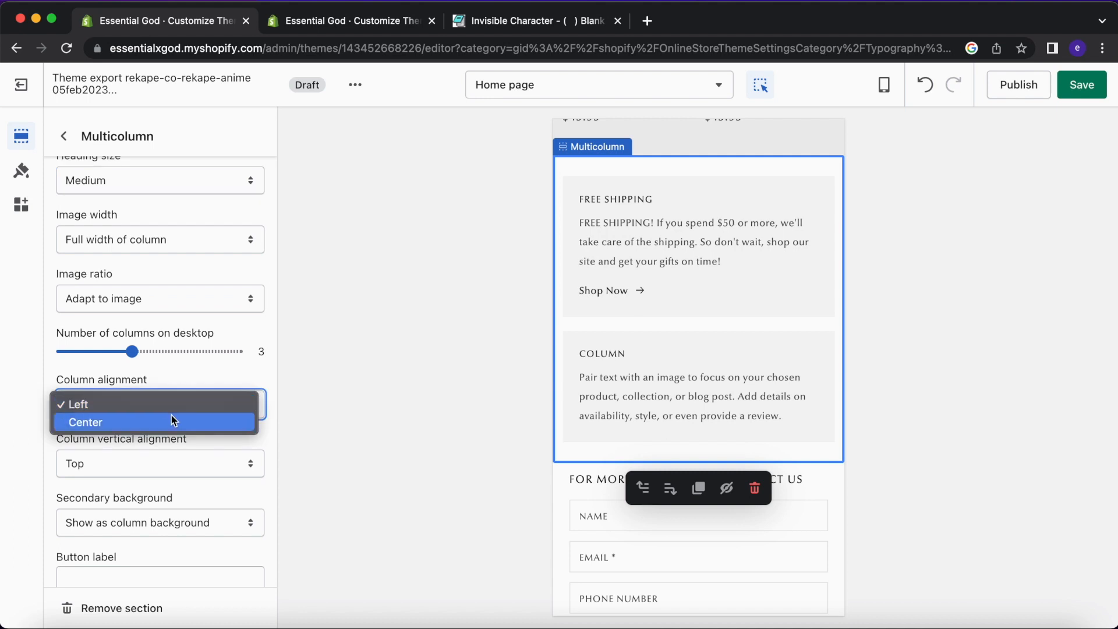
left_click(172, 417)
scroll(178, 411, "down", 1)
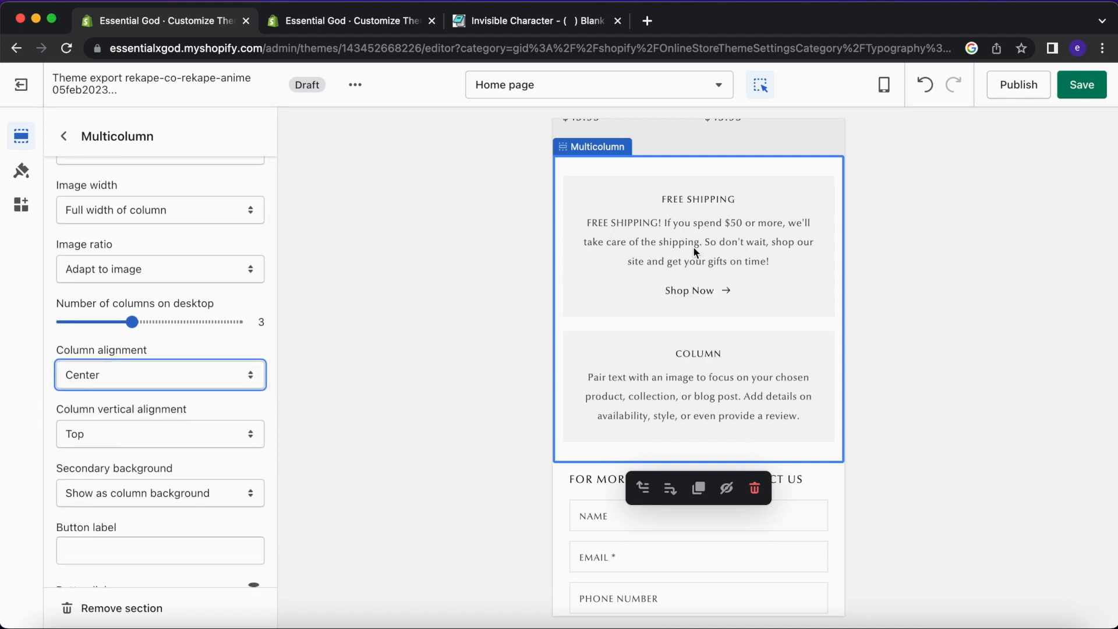
left_click(204, 431)
left_click(200, 455)
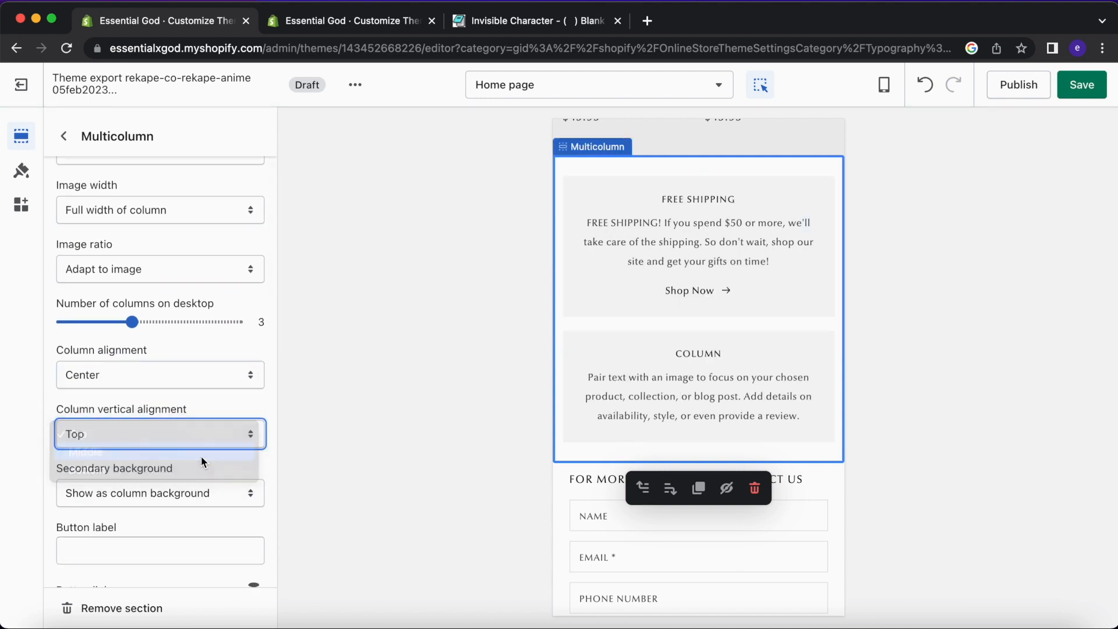
Reduce the Multicolumn section's top and bottom padding to 12px.
scroll(201, 456, "down", 2)
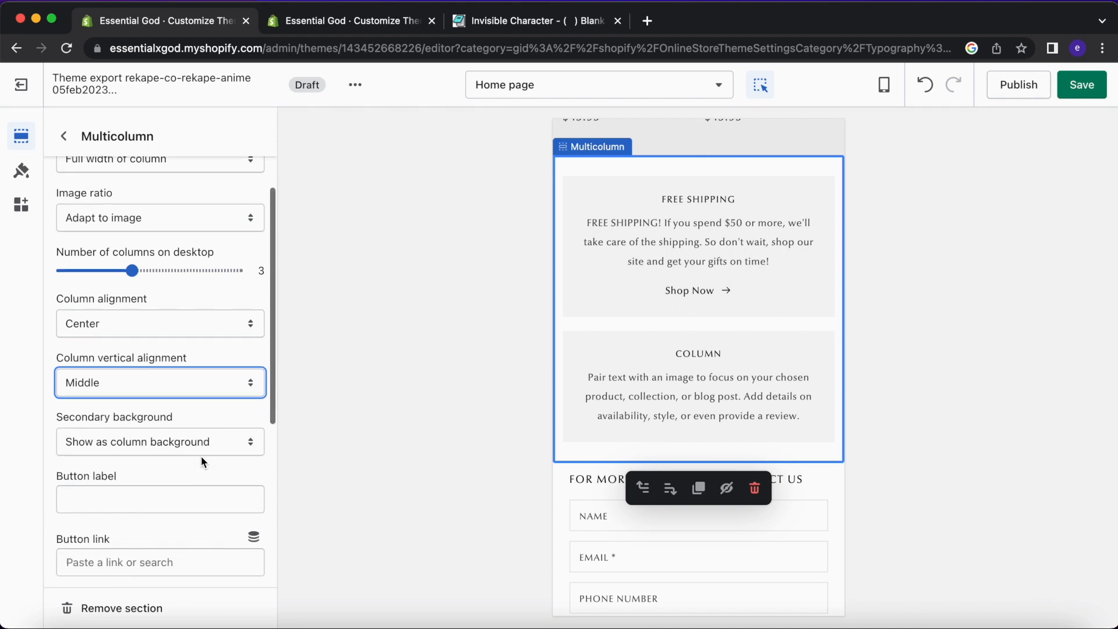
scroll(201, 456, "down", 2)
scroll(219, 408, "down", 3)
scroll(217, 431, "down", 5)
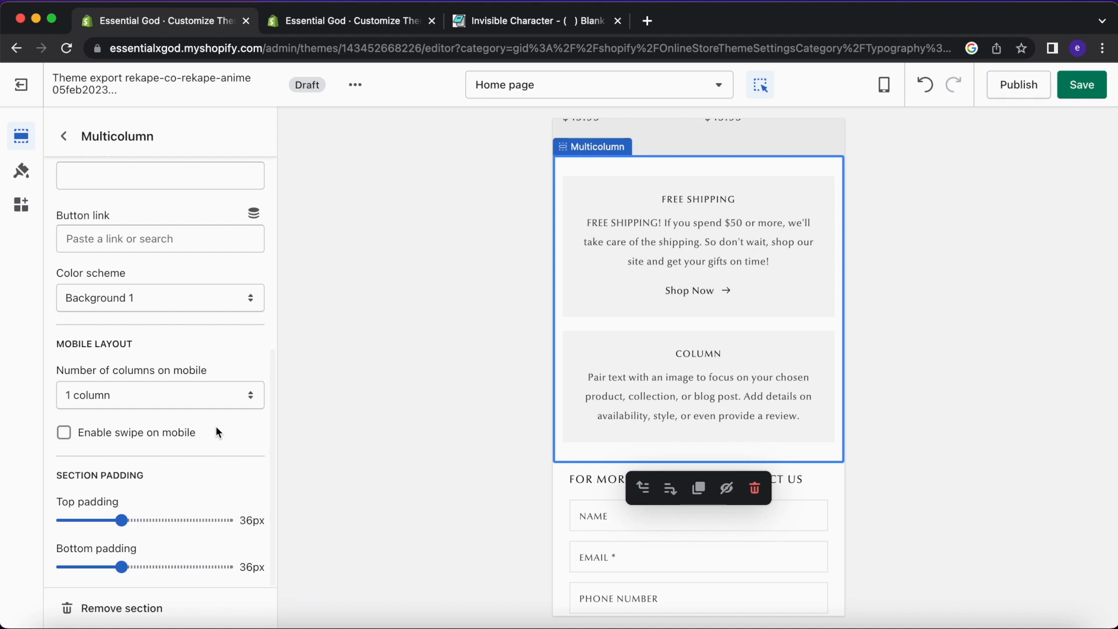
scroll(742, 298, "up", 3)
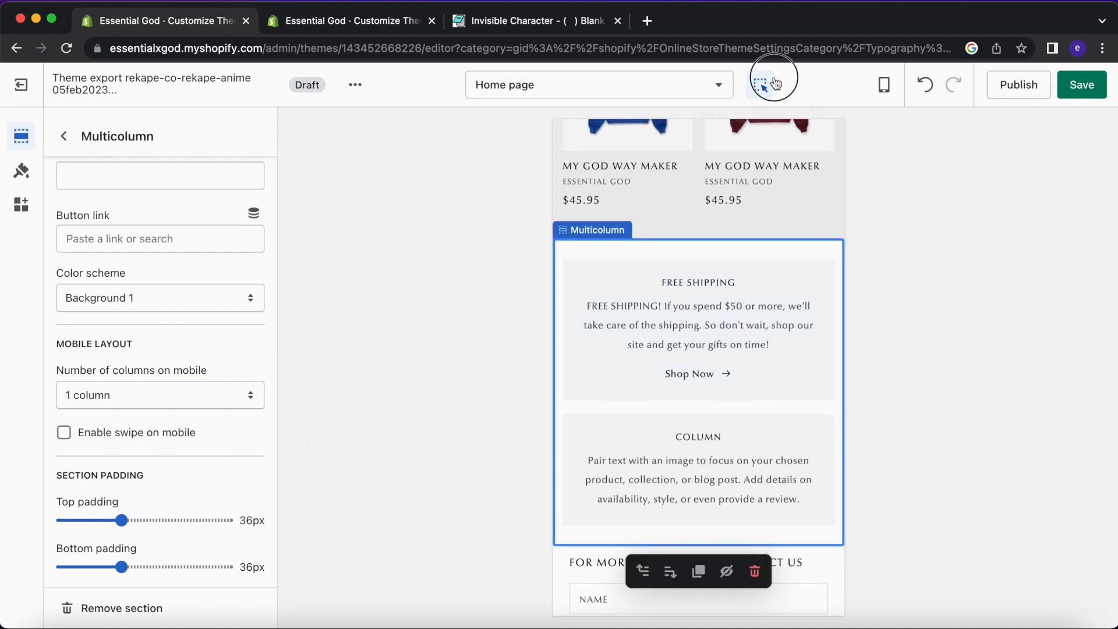
left_click_drag(120, 520, 83, 520)
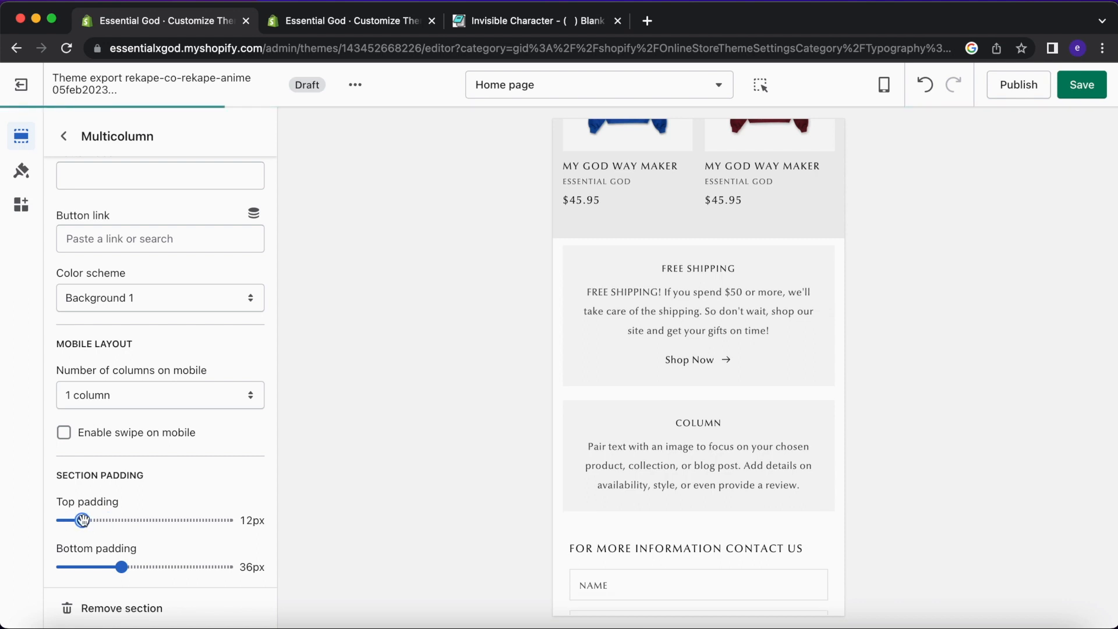
left_click_drag(121, 568, 80, 566)
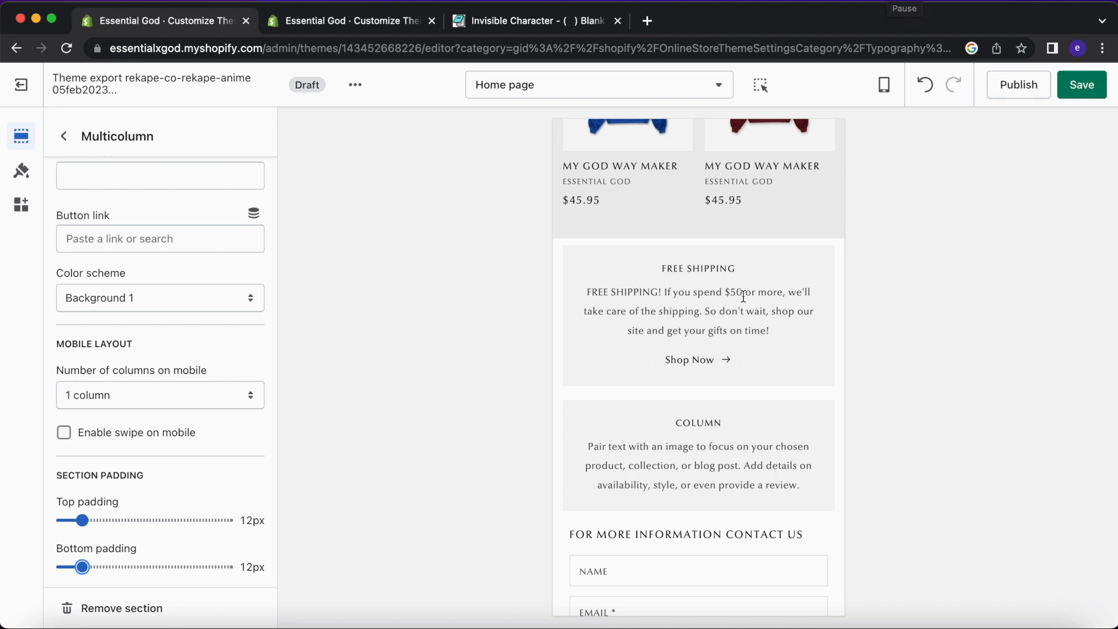
Delete the hidden third Multicolumn column and open the second column's settings.
left_click(74, 144)
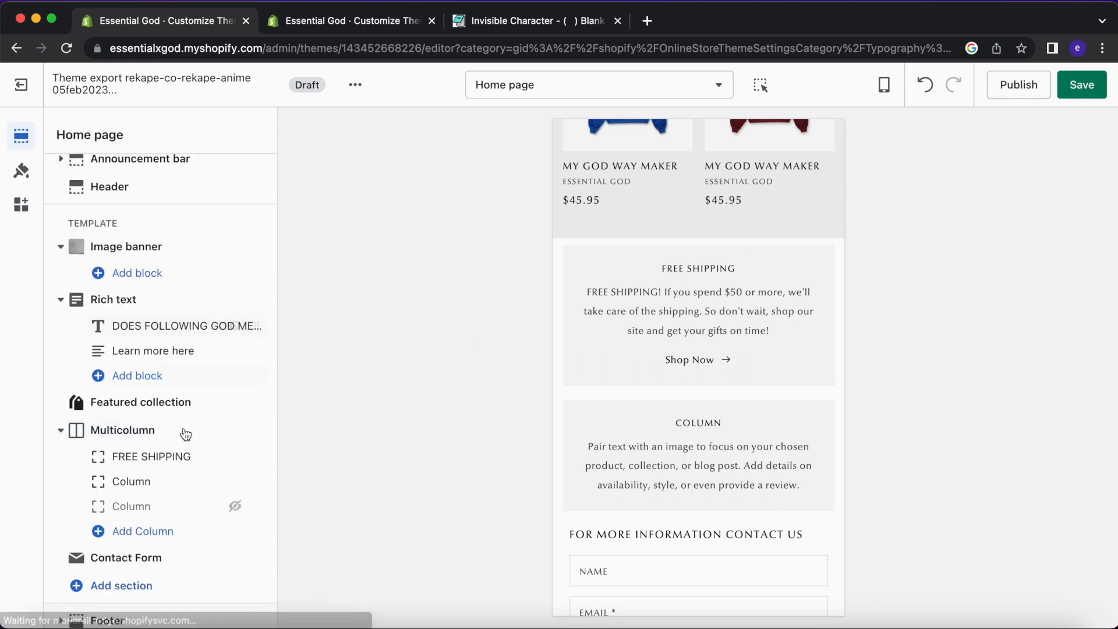
left_click(185, 506)
left_click(68, 607)
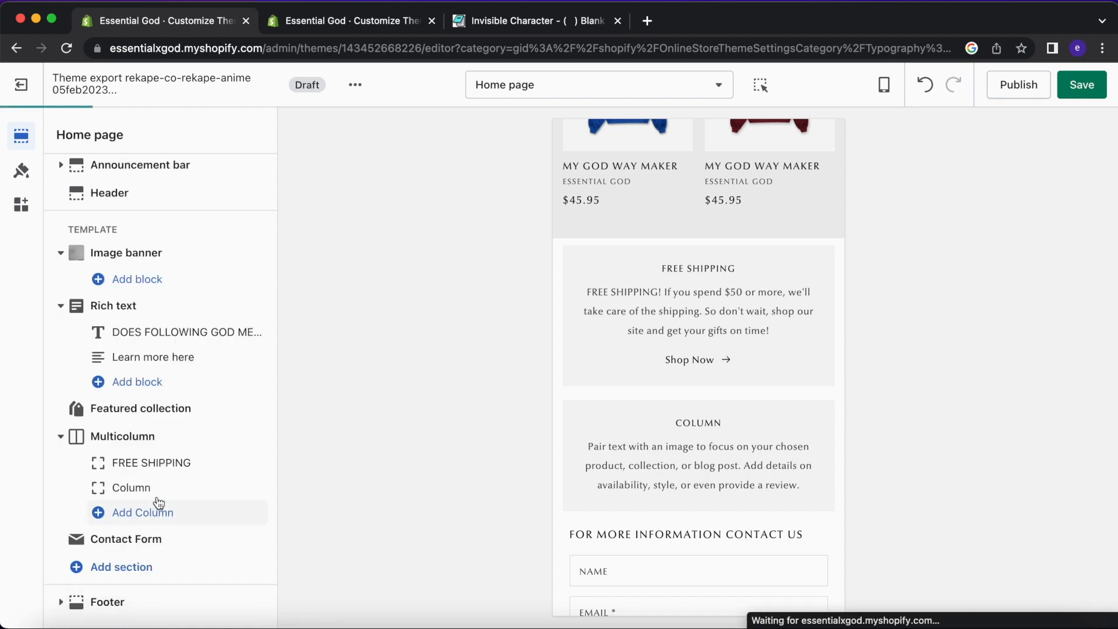
left_click(155, 483)
Paste the live theme's 15% OFF column text into the second column's description.
left_click(333, 27)
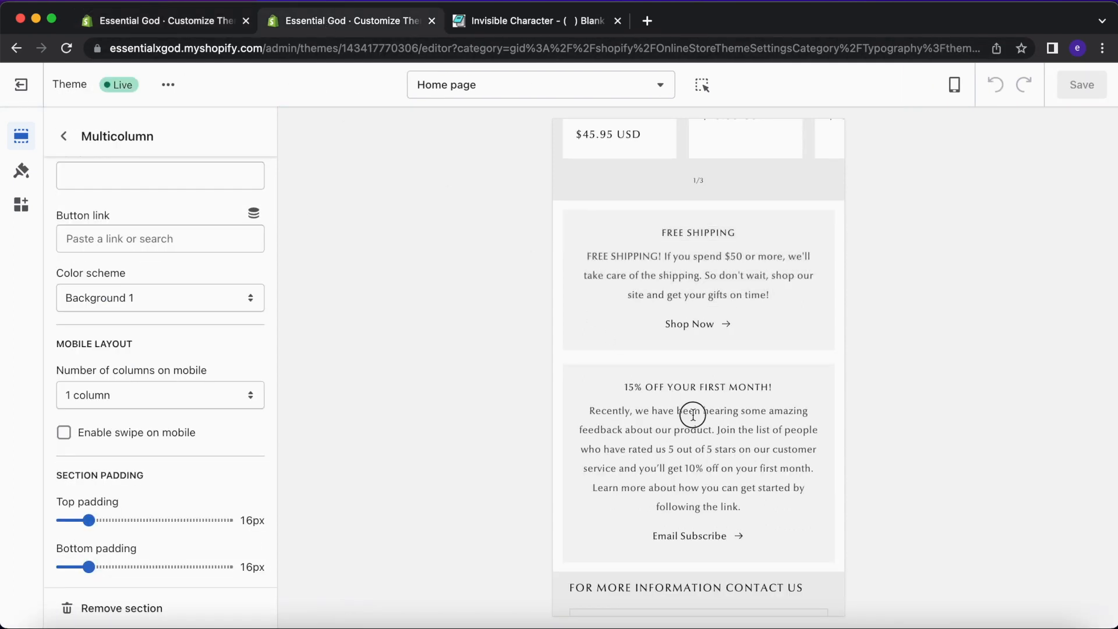
left_click_drag(741, 507, 602, 392)
key("super+c")
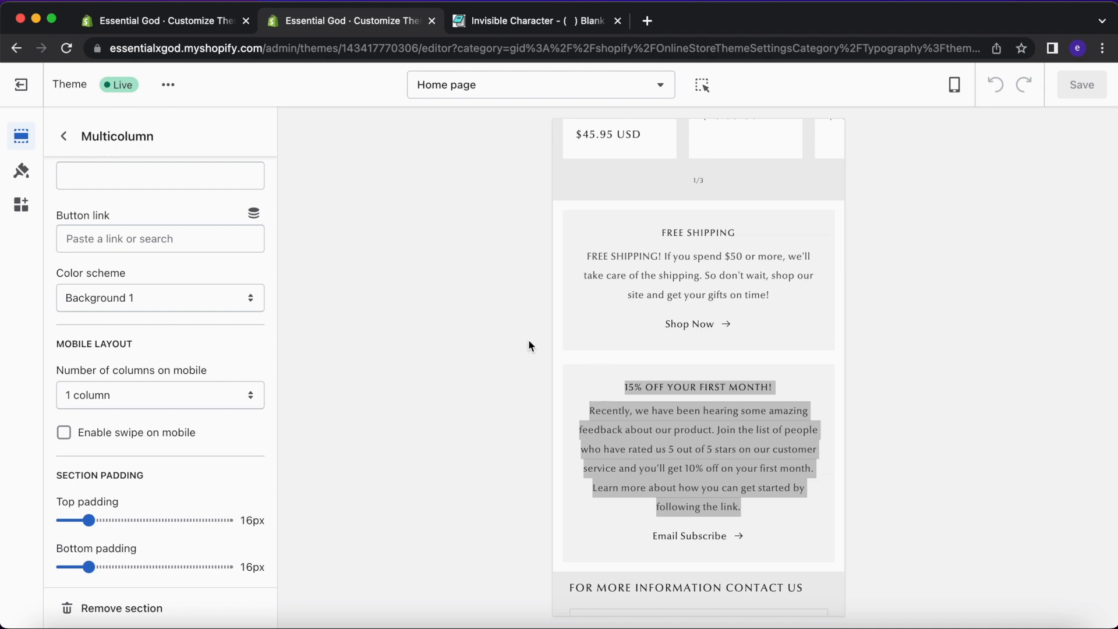
left_click(225, 35)
double_click(206, 464)
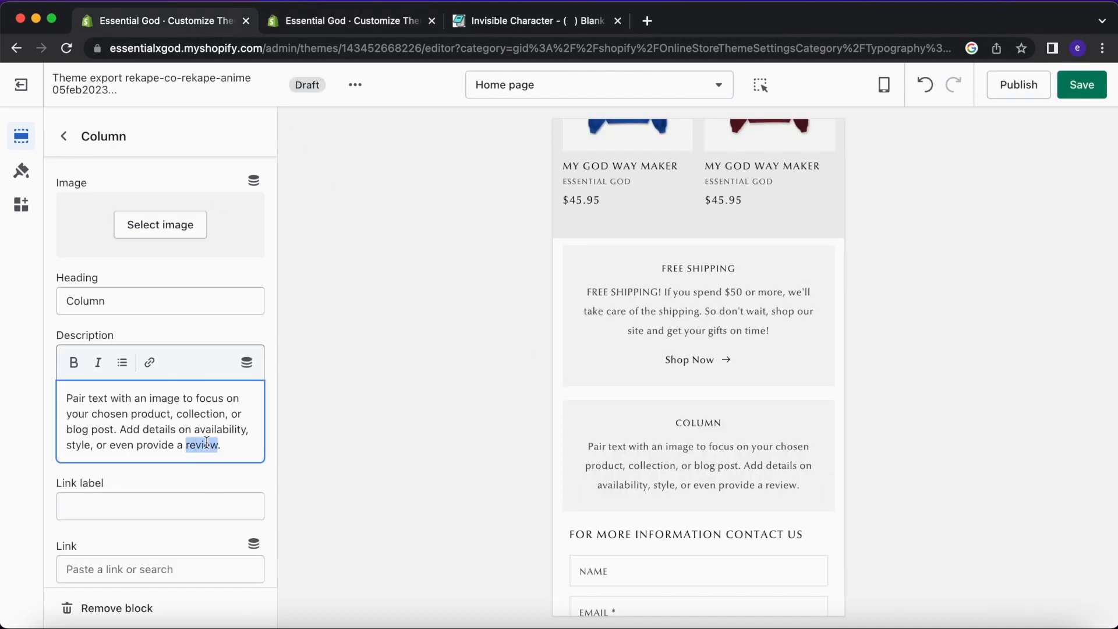
key("super+a")
key("super+v")
left_click_drag(232, 396, 5, 400)
key("super+c")
key("BackSpace")
Set the column heading to '15% OFF YOUR FIRST MONTH!' and remove the description's blank first line.
left_click(133, 296)
key("super+a")
key("super+v")
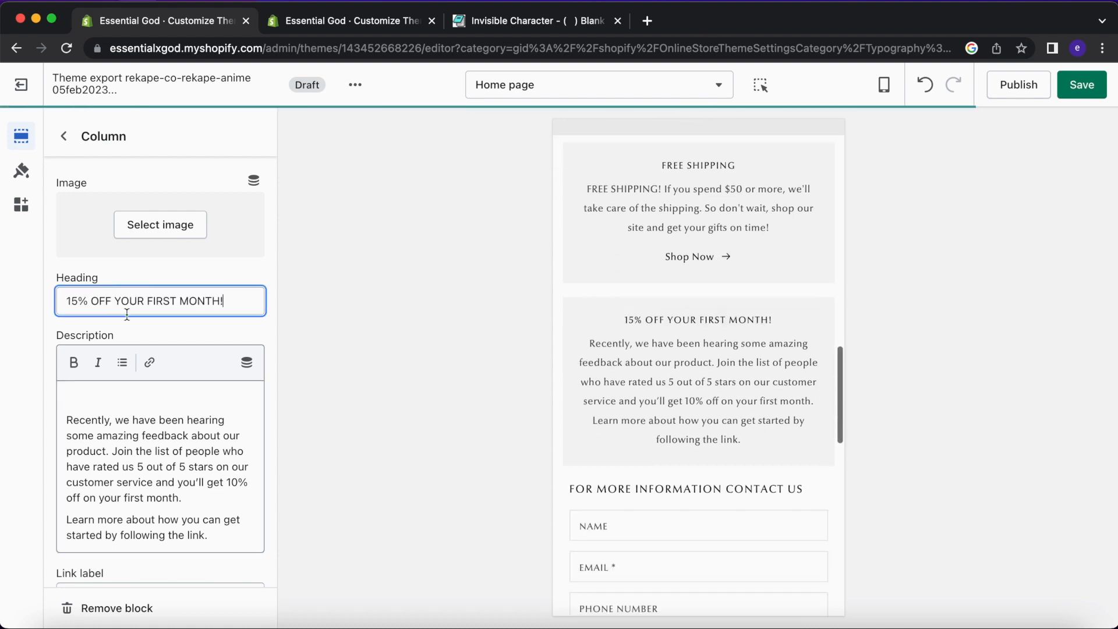
left_click(70, 418)
key("BackSpace")
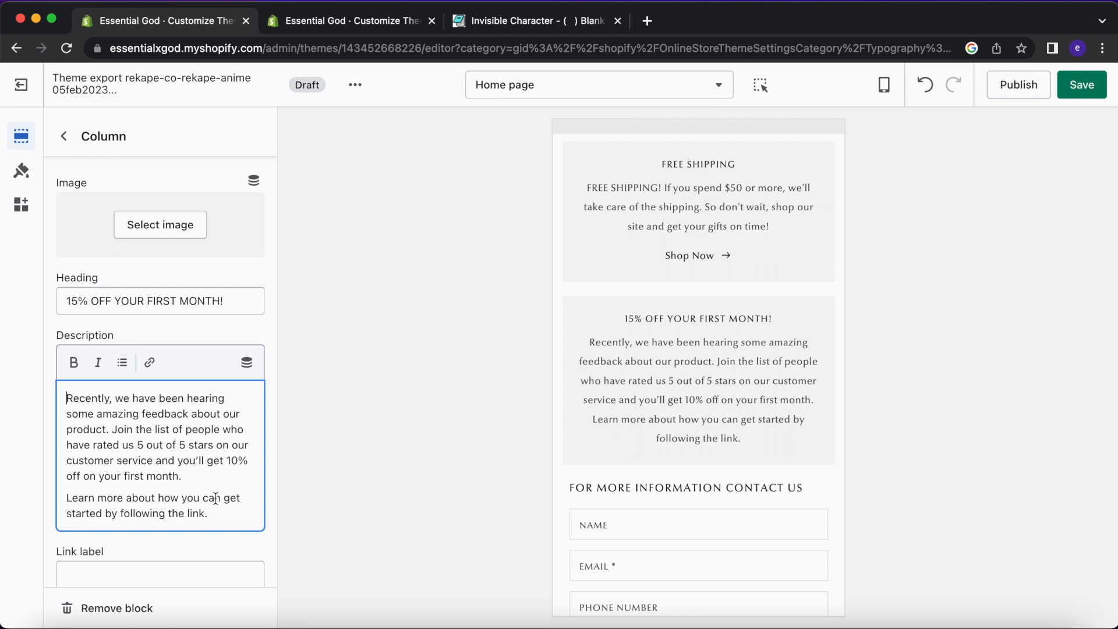
scroll(225, 510, "down", 1)
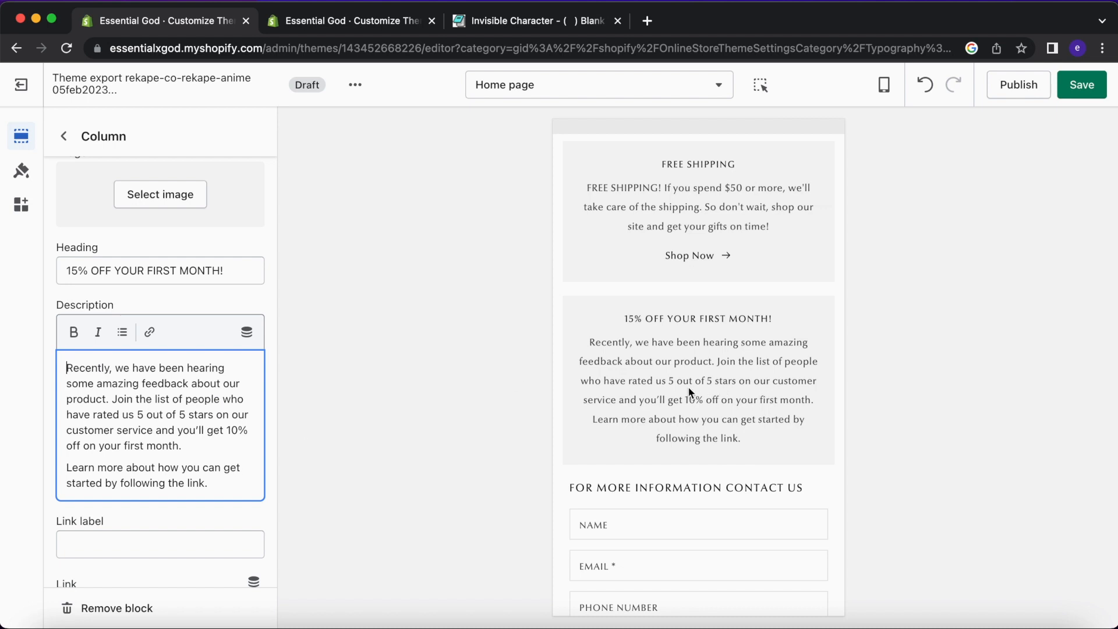
Capitalise 'US', 'OUT' and 'OF' in the second column's description.
double_click(153, 414)
type("OUT")
double_click(179, 414)
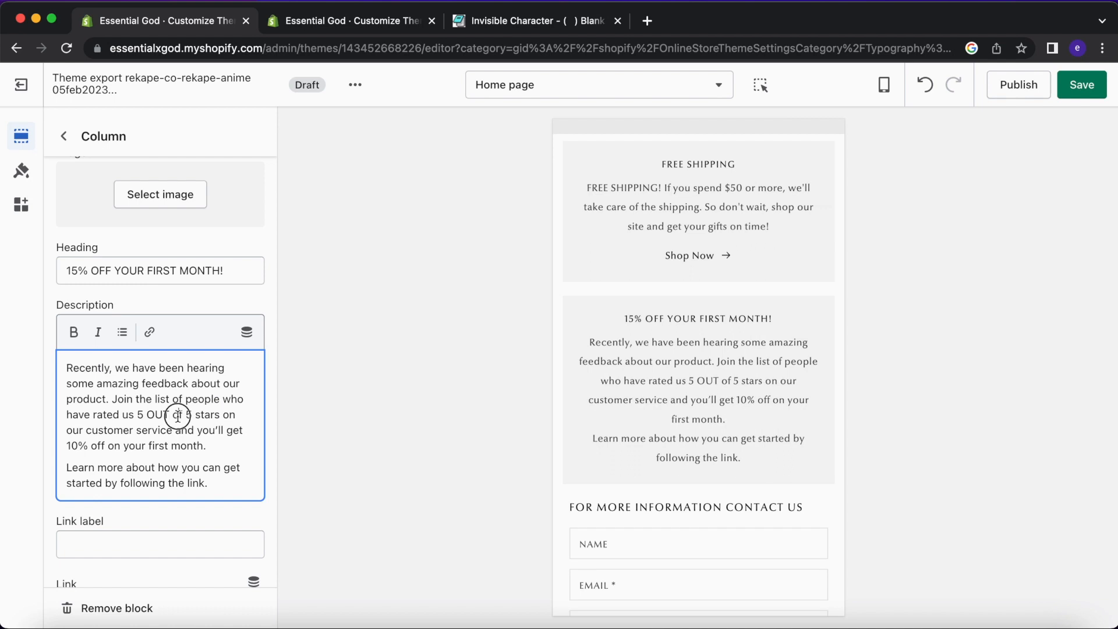
type("OF")
double_click(131, 412)
type("US")
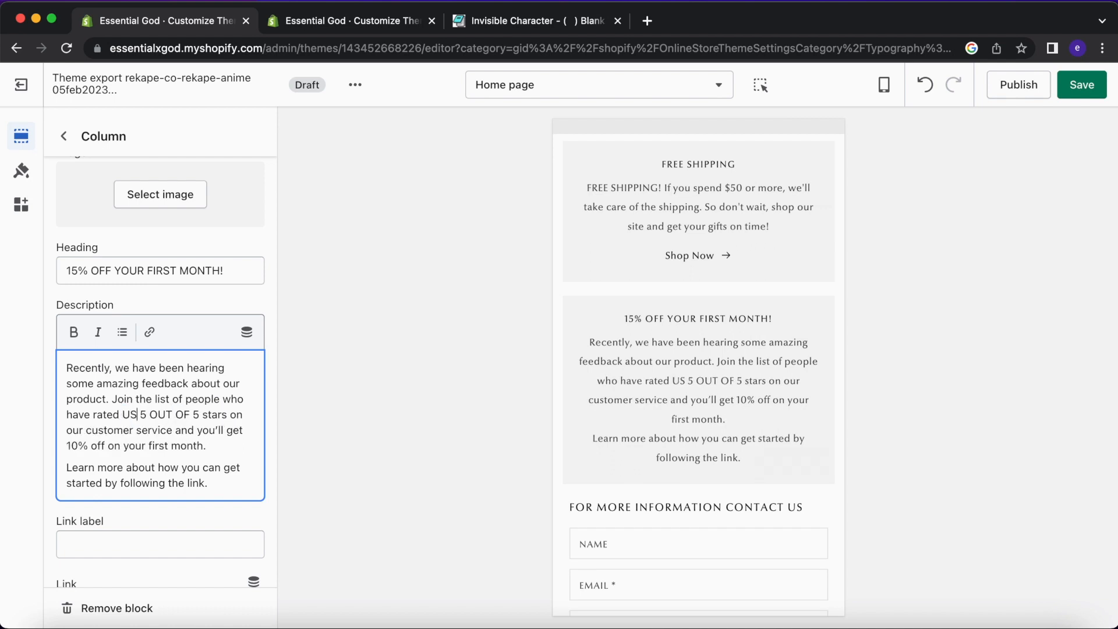
left_click_drag(221, 480, 25, 469)
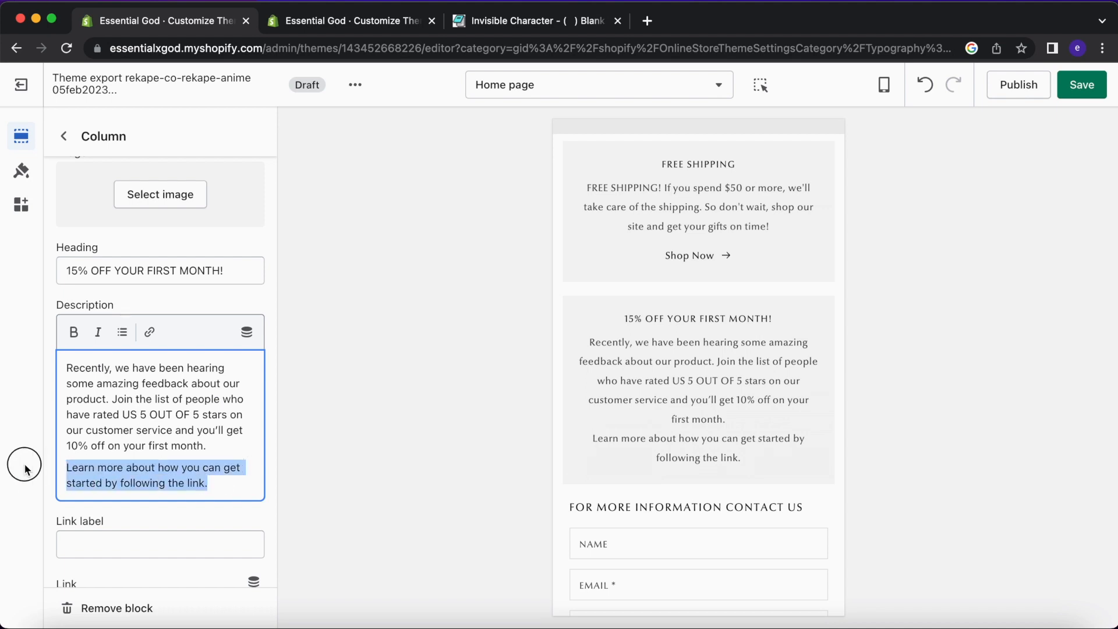
left_click(113, 502)
Copy 'Email Subscribe' from the live theme into the column's link label.
left_click(206, 543)
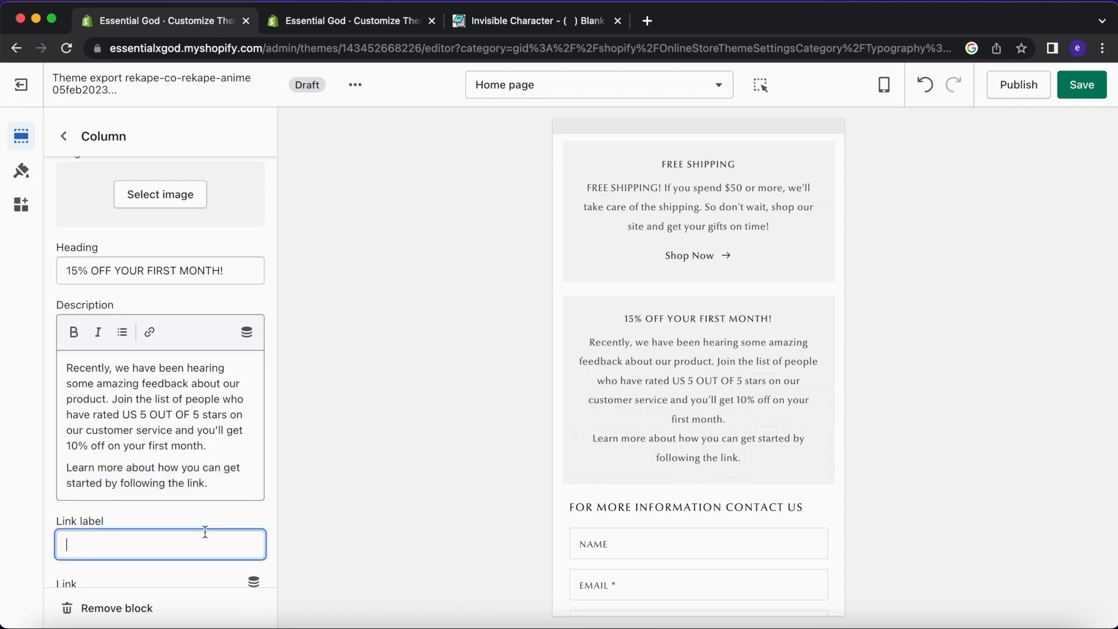
left_click(362, 26)
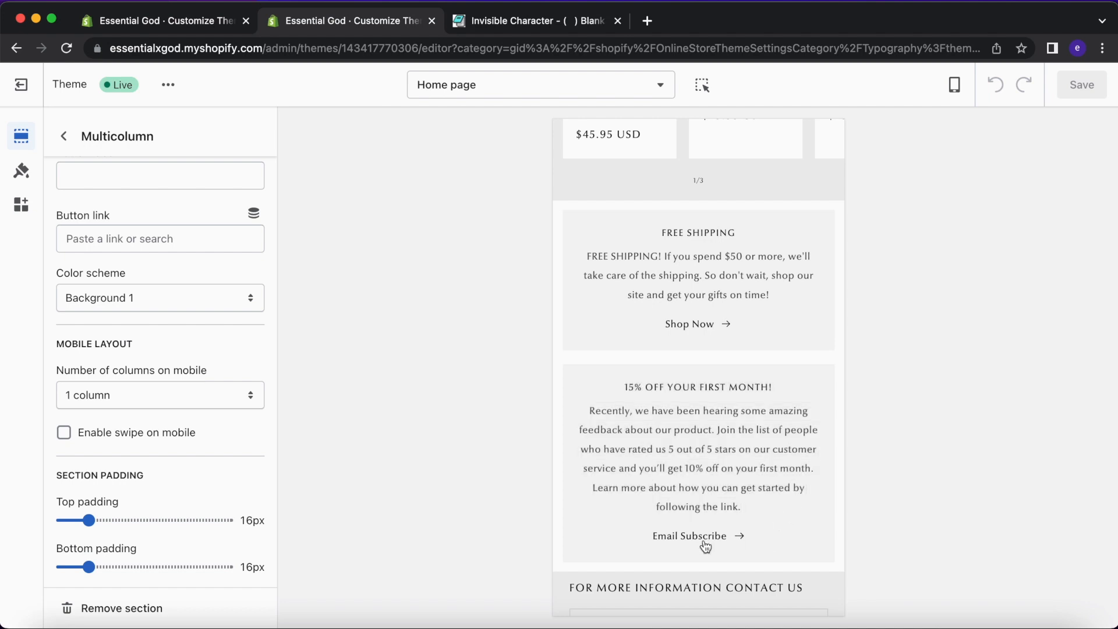
left_click(648, 535)
left_click_drag(648, 536, 766, 537)
key("ctrl+c")
left_click(212, 20)
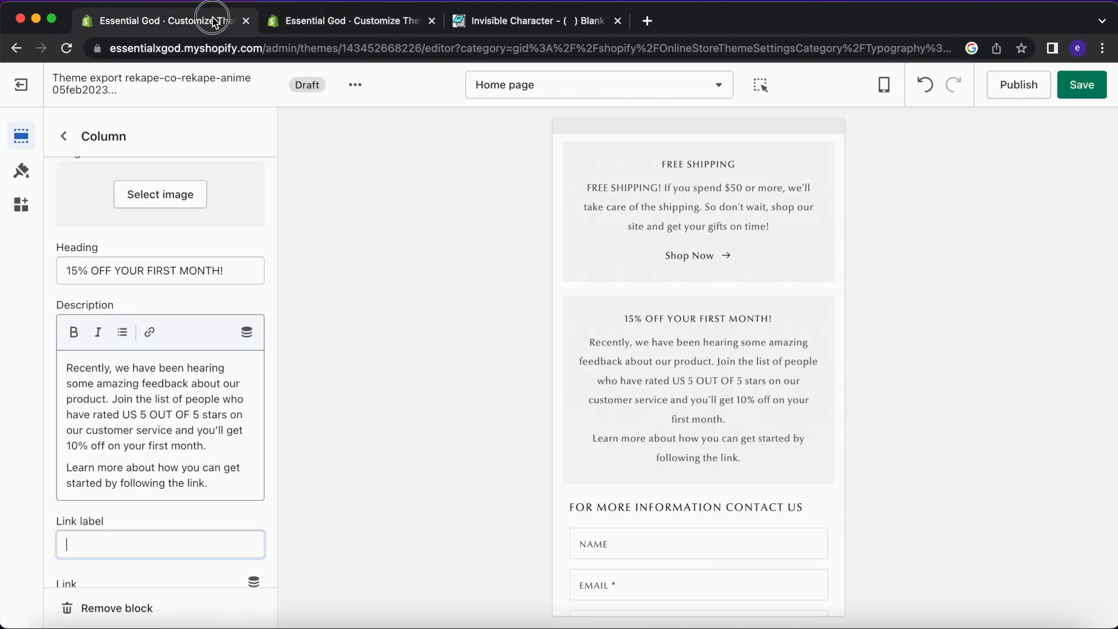
key("ctrl+v")
Point the column's link to Pages > Contact.
scroll(188, 528, "down", 2)
left_click(174, 557)
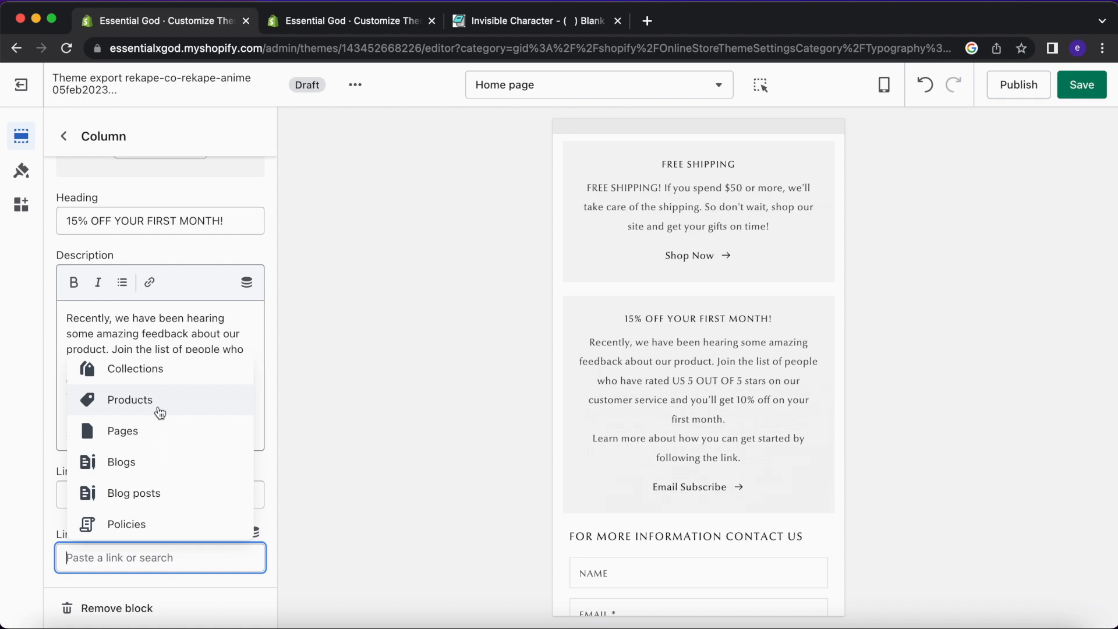
left_click(156, 438)
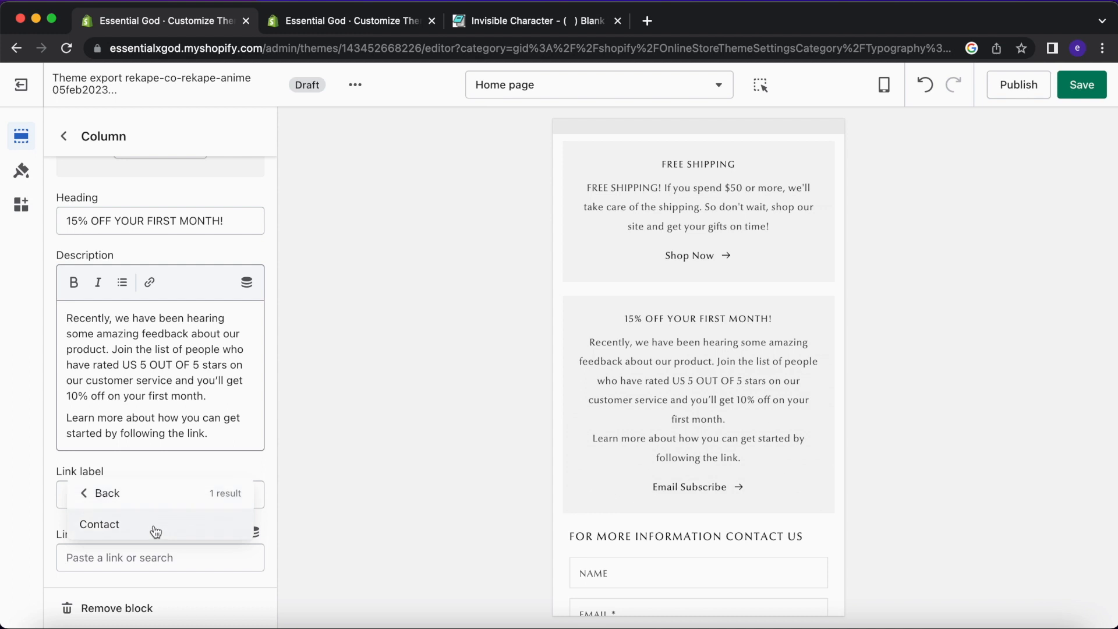
left_click(156, 527)
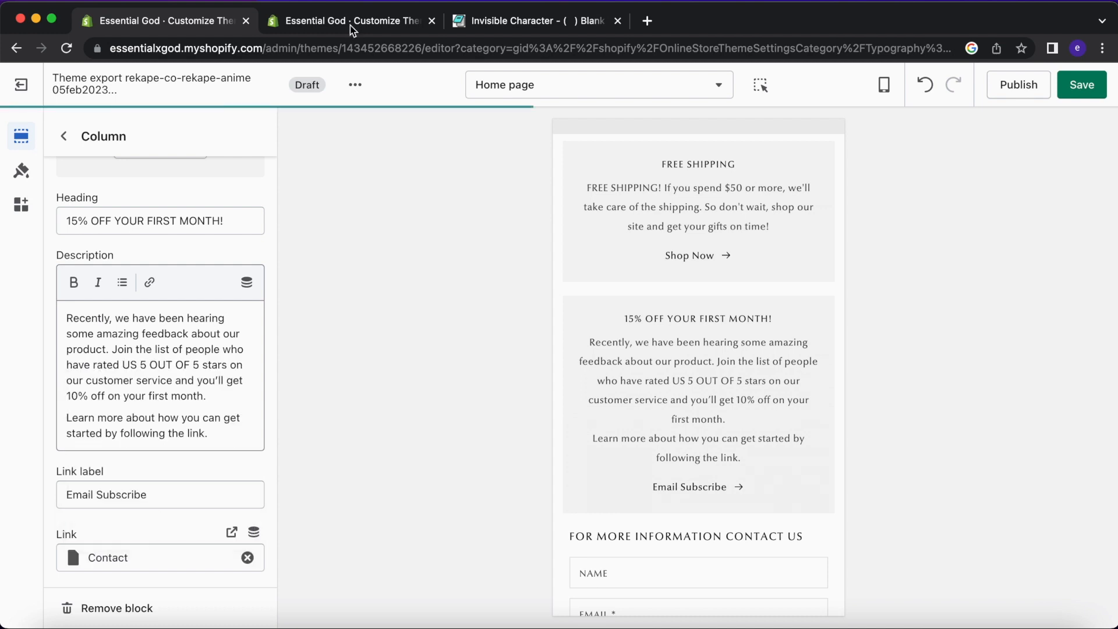
left_click(322, 23)
Open the Contact page from the admin Pages list and view it on the storefront.
left_click(21, 85)
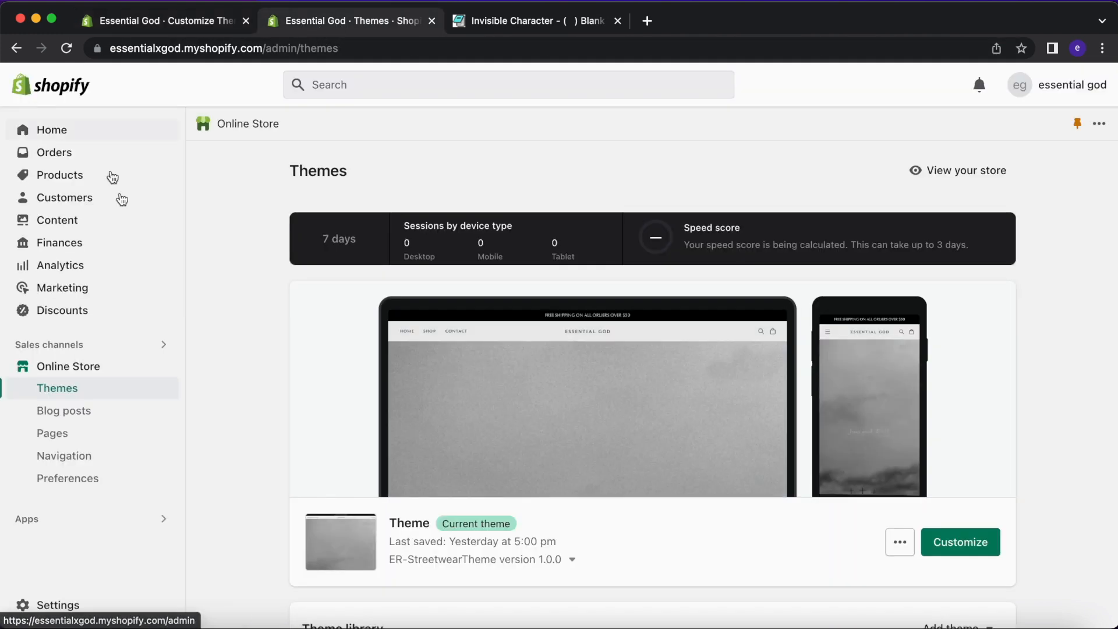
left_click(91, 432)
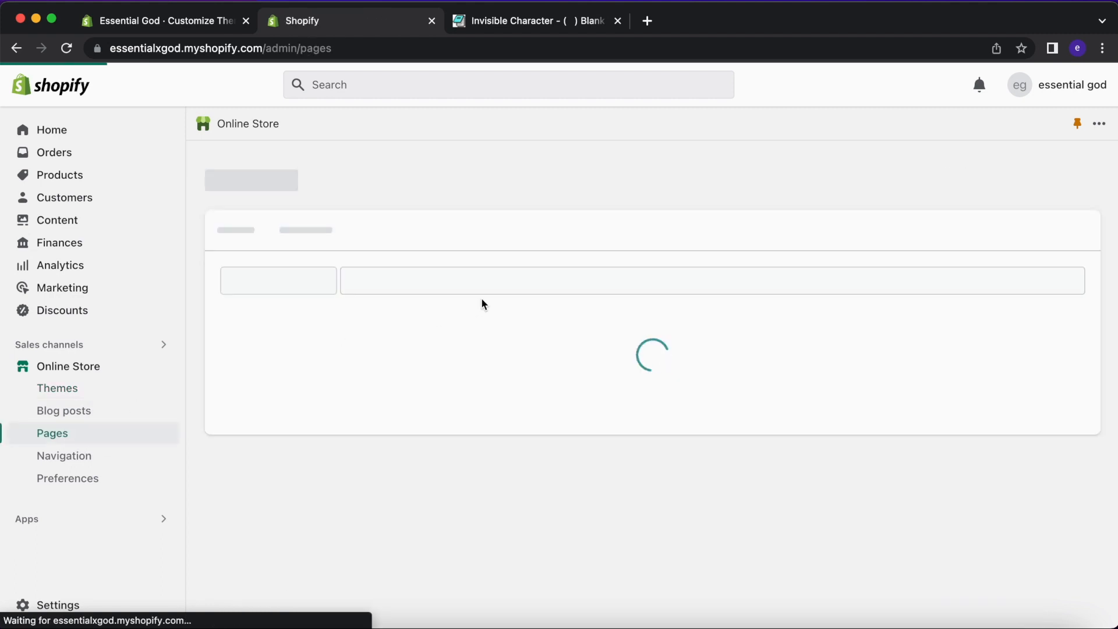
left_click(316, 359)
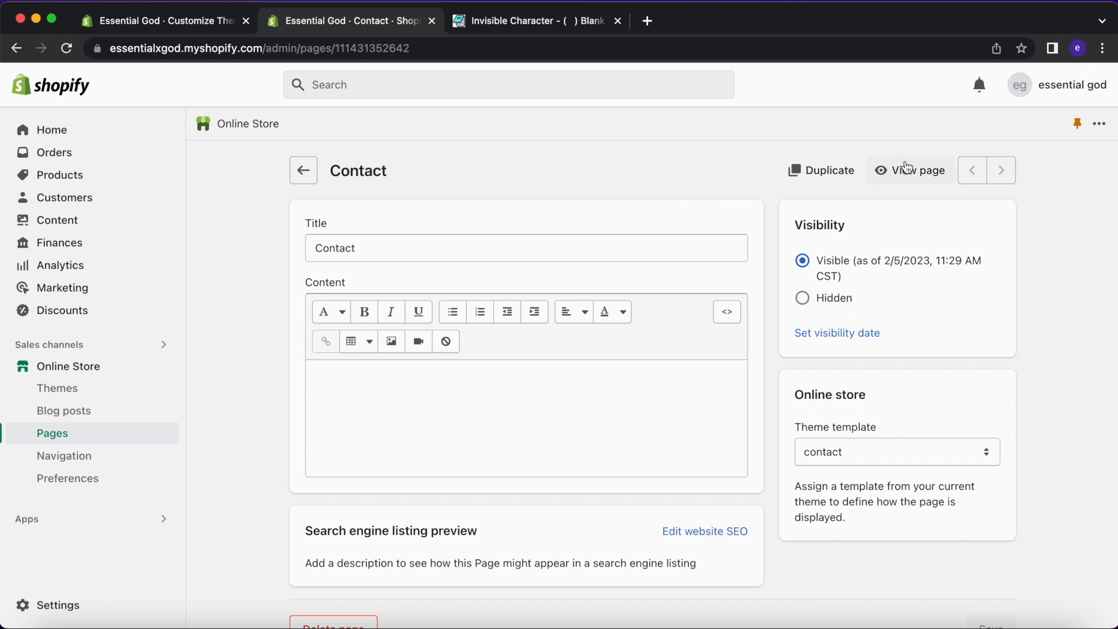
left_click(903, 169)
Try the storefront contact form's Name, Email and Message fields.
scroll(523, 432, "down", 5)
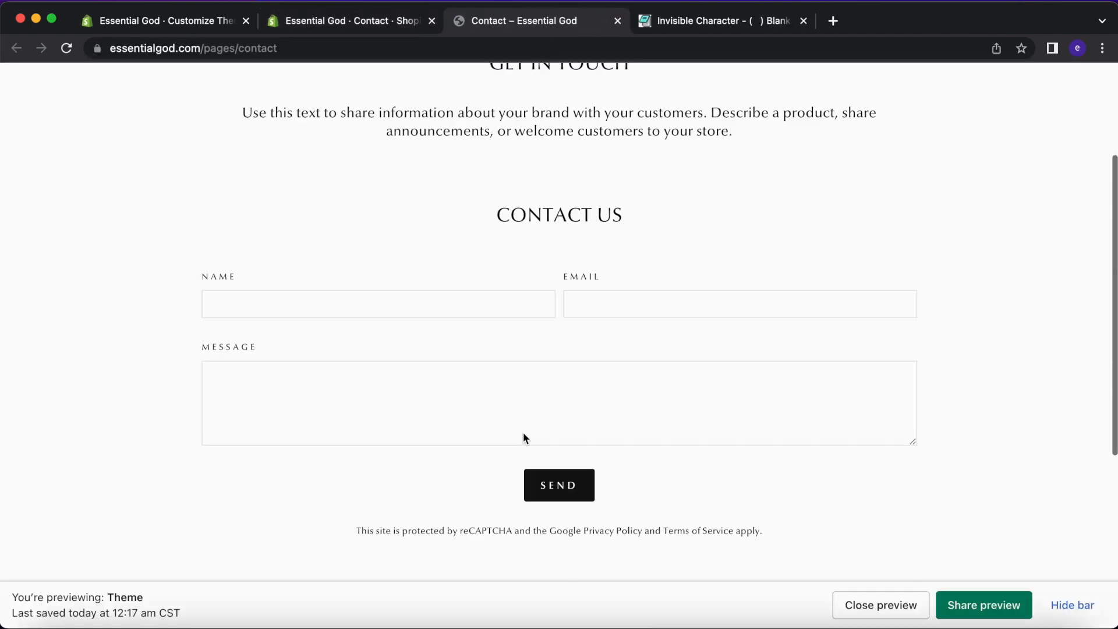
left_click(510, 265)
left_click(656, 263)
left_click(463, 395)
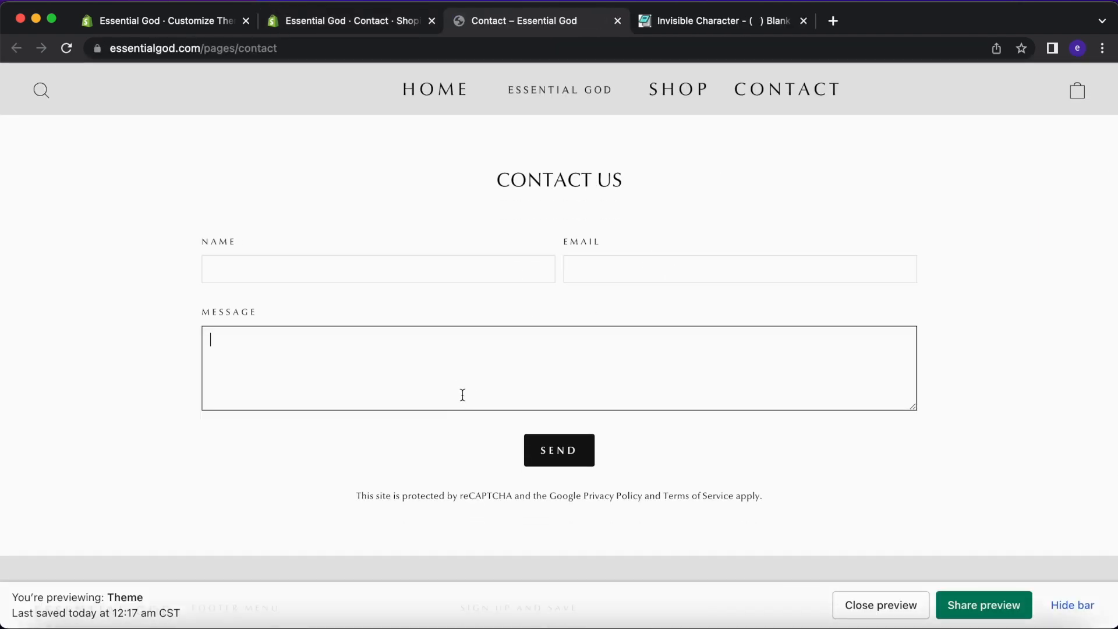
left_click(373, 22)
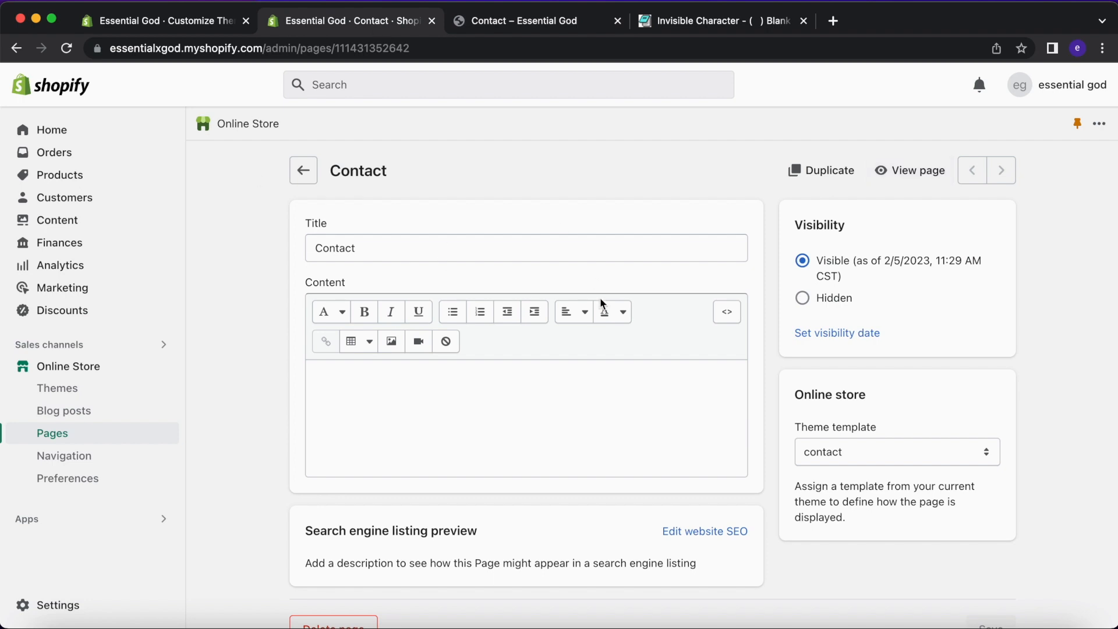
left_click(506, 384)
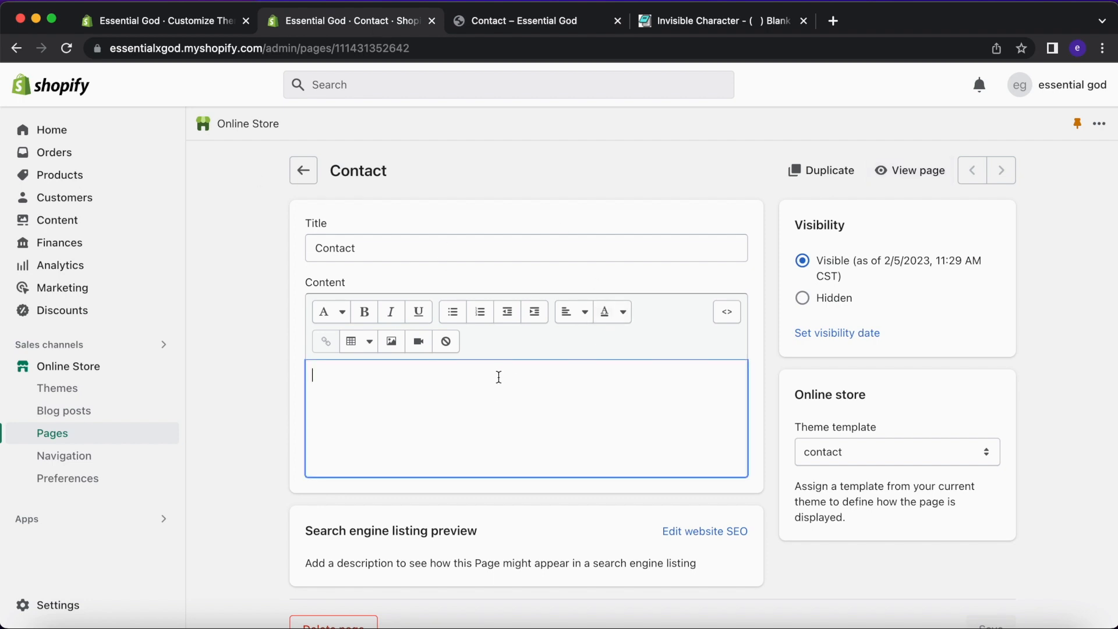
left_click(304, 170)
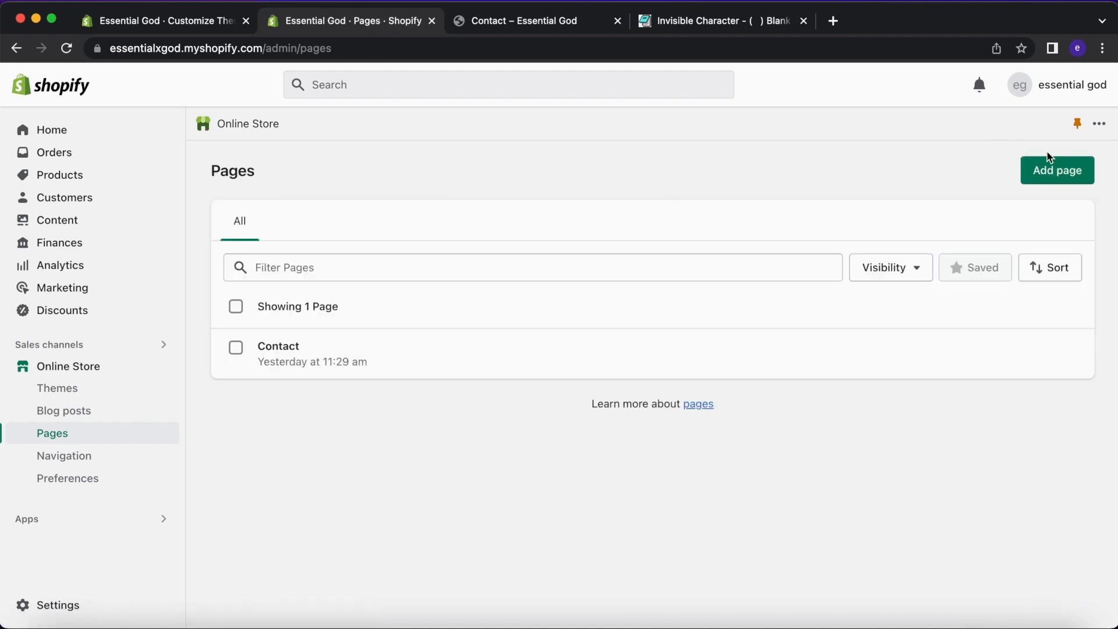
Create a new page titled EMAIL on the Default page template and save it.
left_click(1048, 158)
left_click(489, 250)
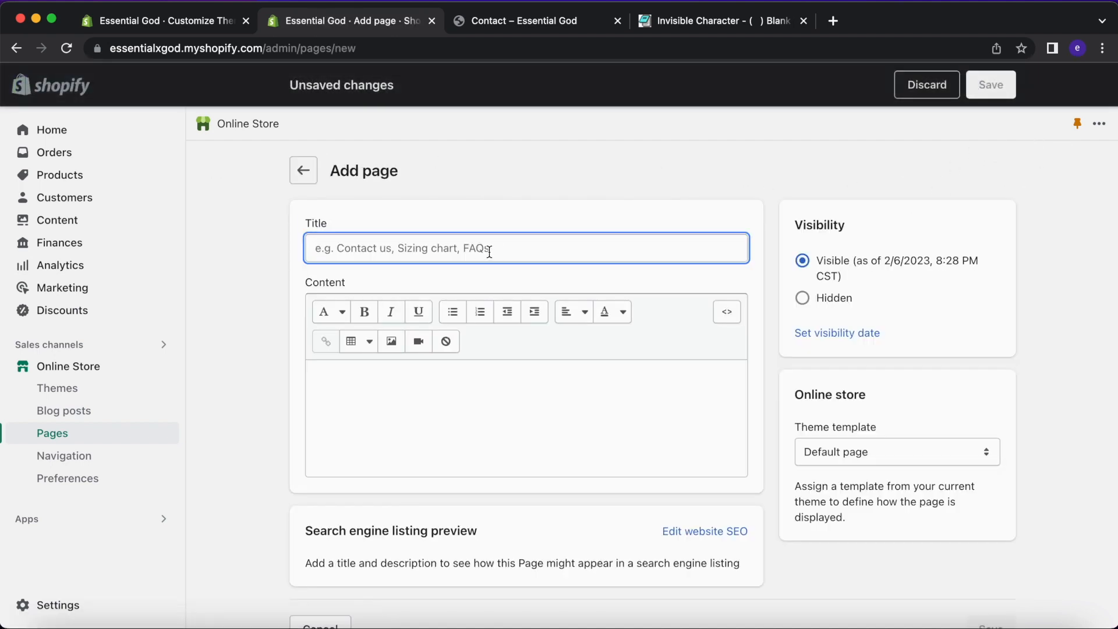
type("EMai")
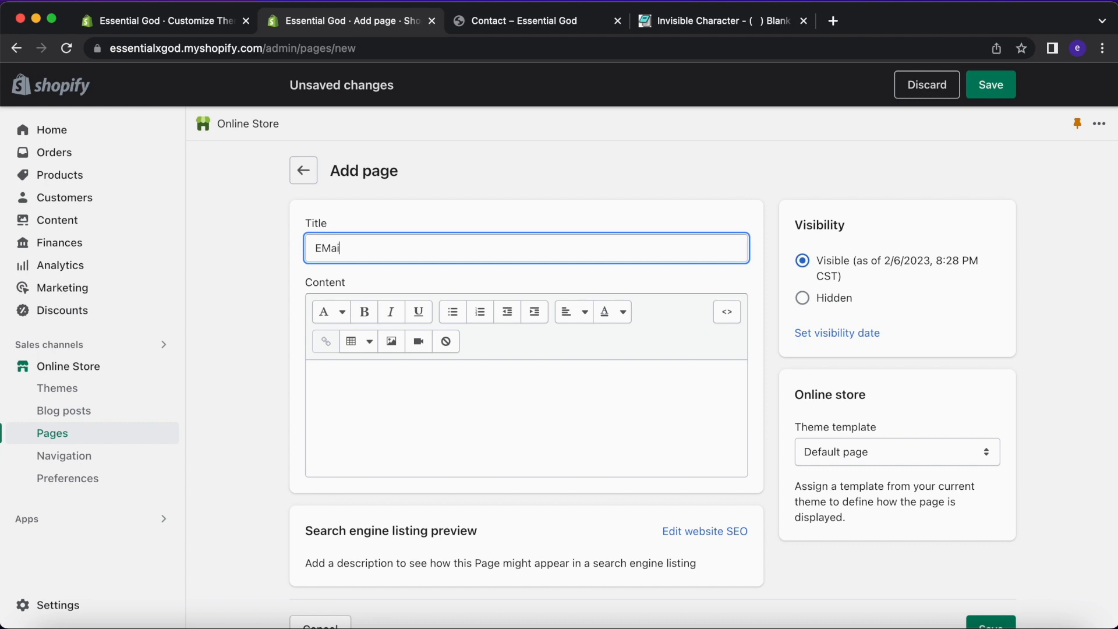
key("BackSpace")
left_click(414, 404)
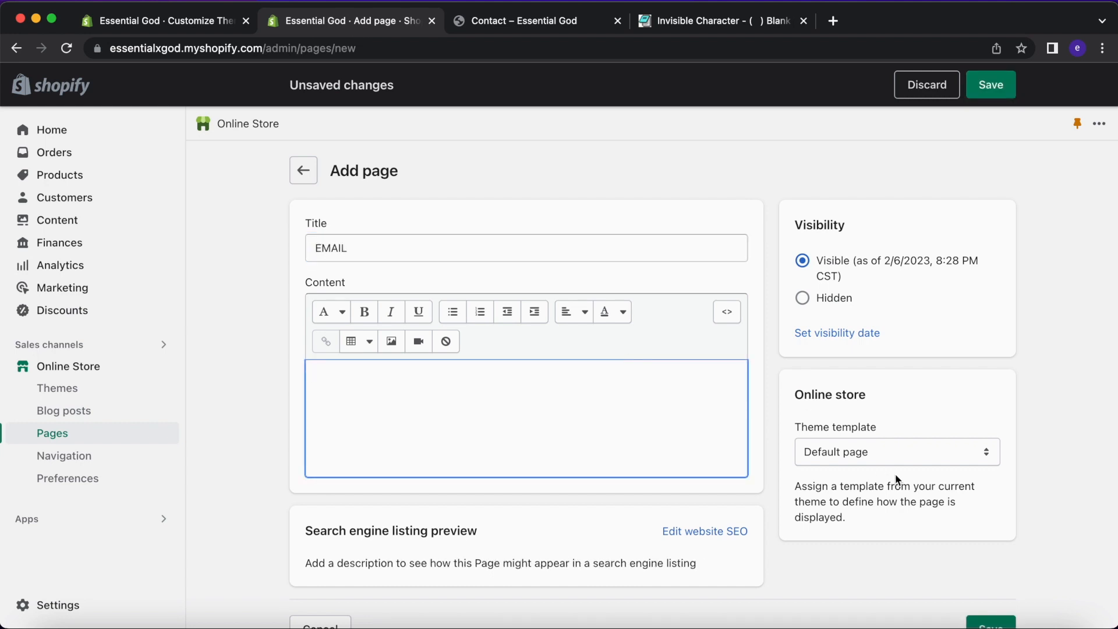
left_click(888, 457)
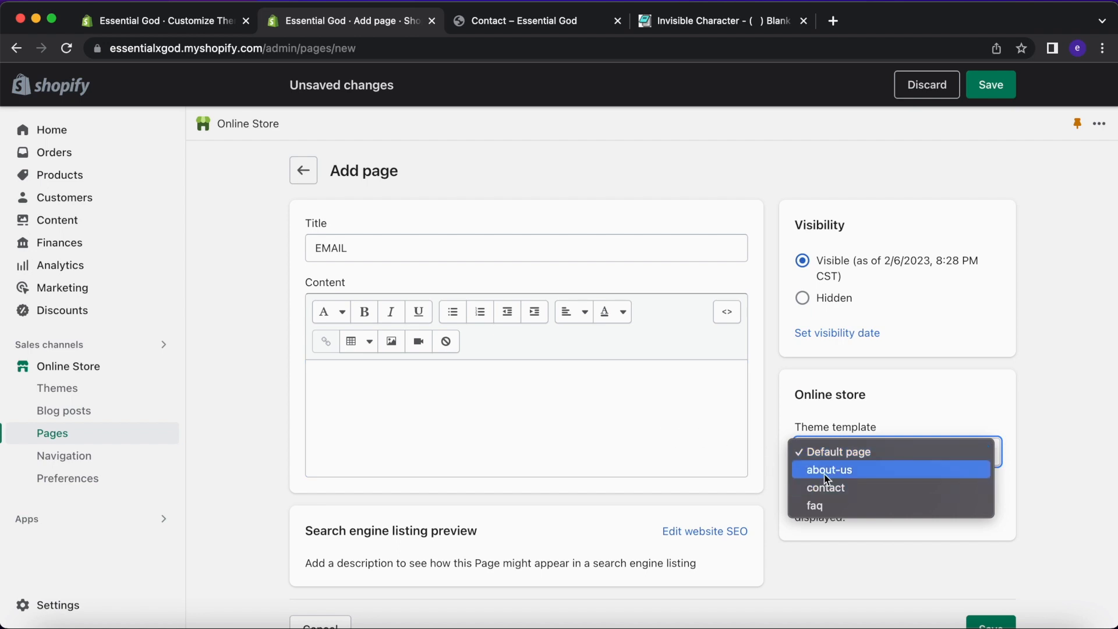
left_click(693, 442)
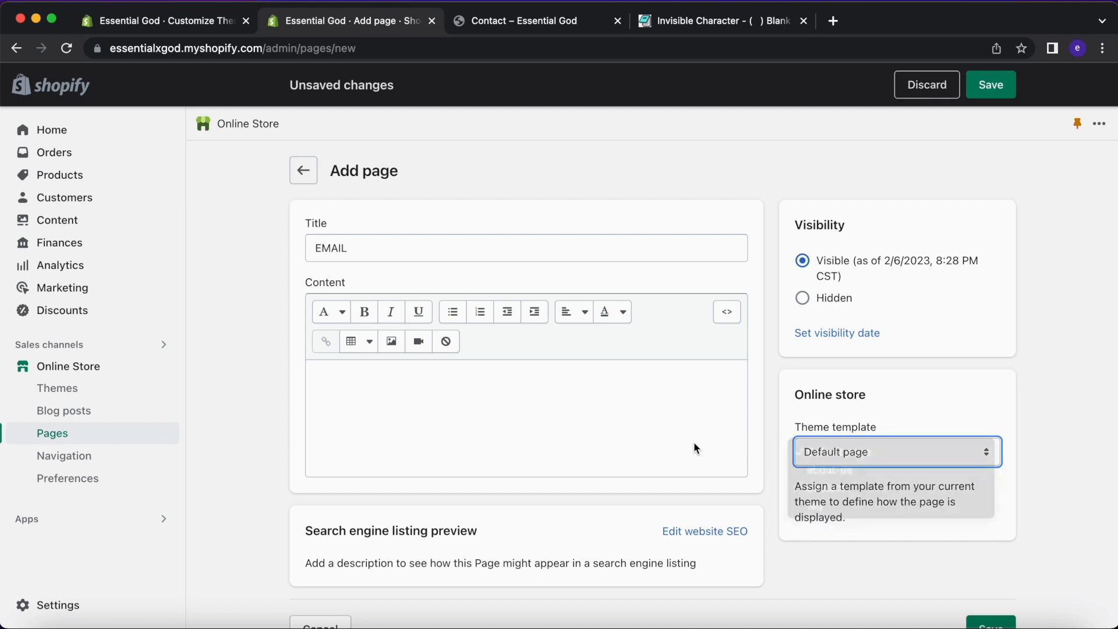
scroll(694, 442, "down", 1)
left_click(693, 442)
left_click(991, 95)
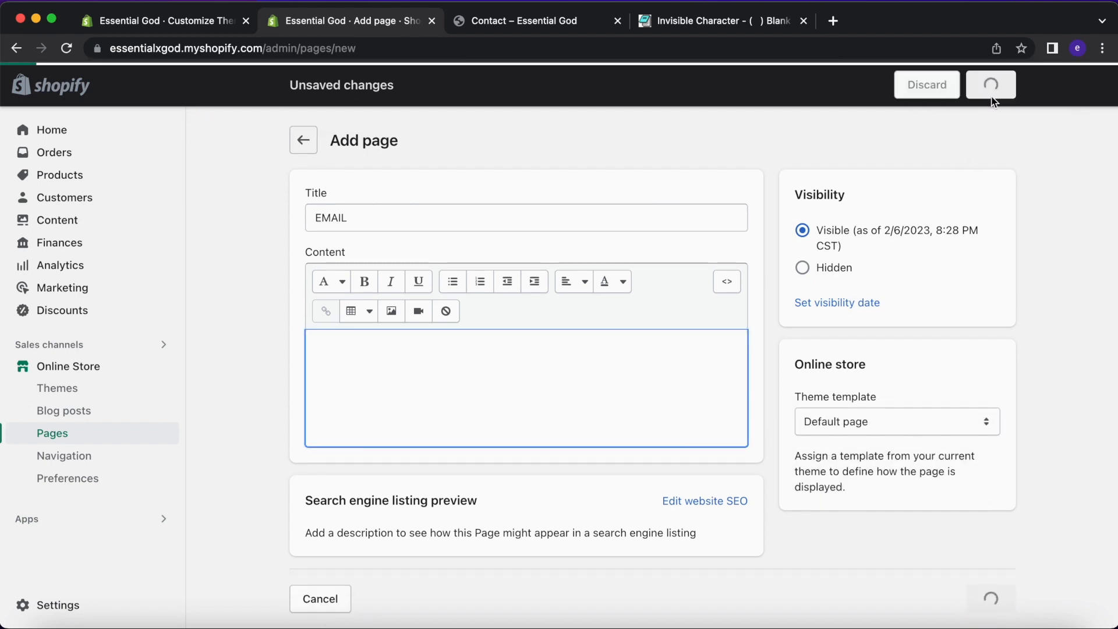
Confirm the EMAIL page's template is unchanged and view it on the live storefront.
scroll(797, 387, "down", 2)
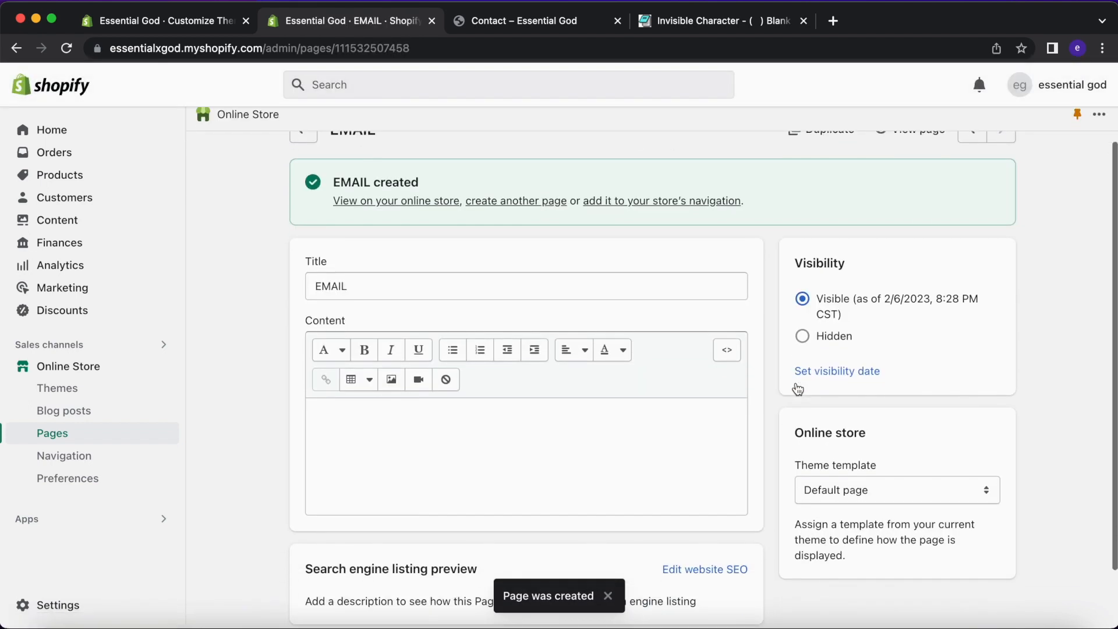
left_click(856, 465)
left_click(712, 452)
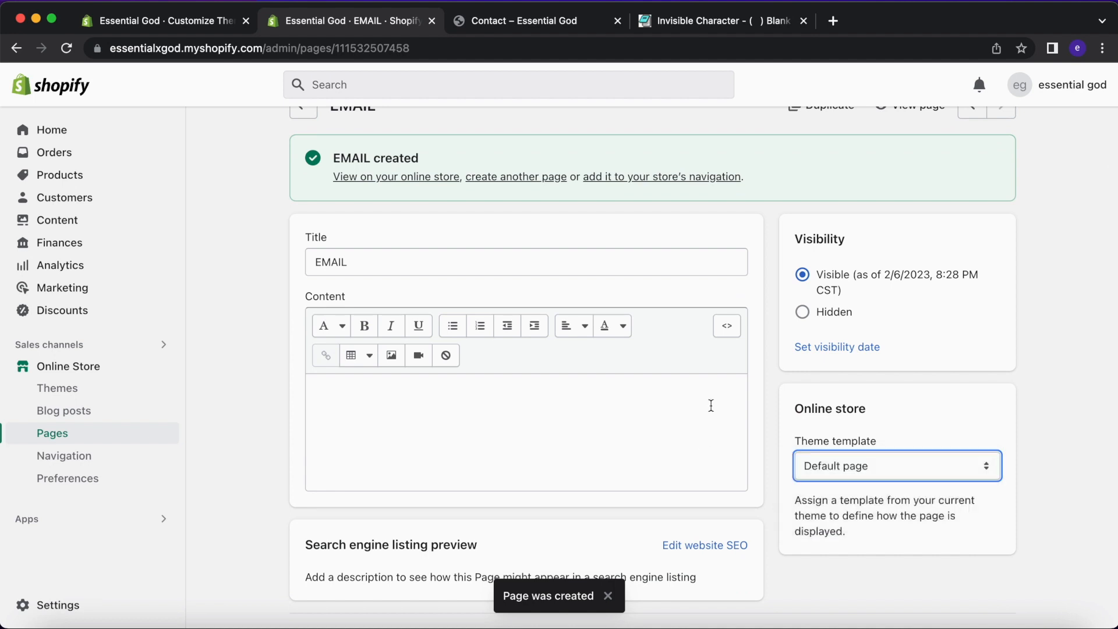
scroll(763, 272, "up", 2)
left_click(899, 175)
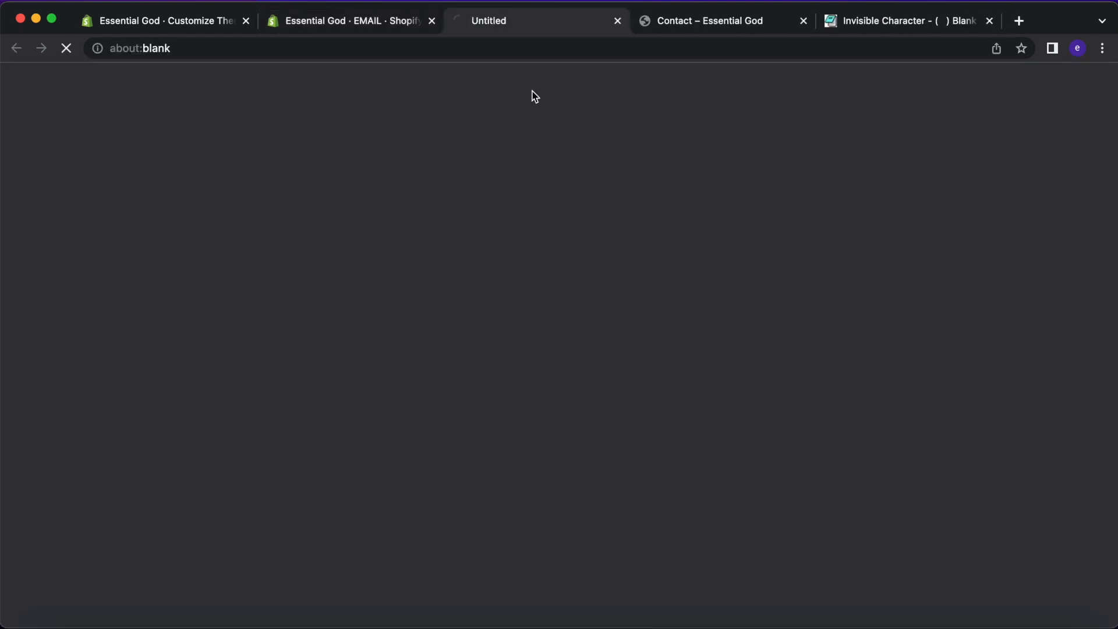
Discard an accidental title edit so the page stays EMAIL, and go back to the pages list.
left_click(618, 21)
left_click(446, 330)
key("super+a")
key("BackSpace")
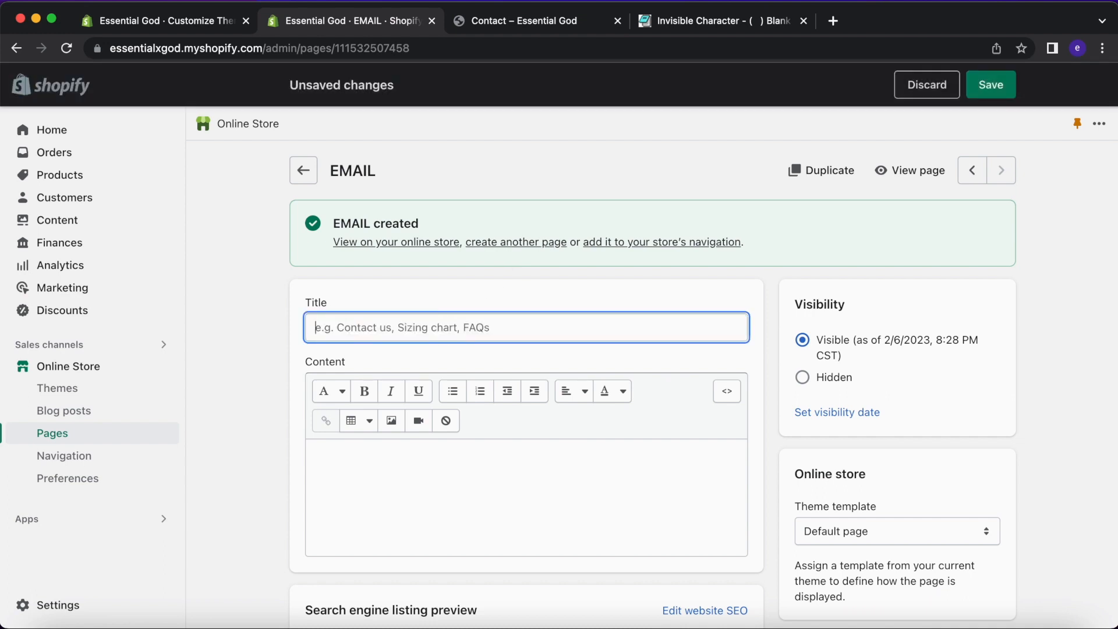
type("email")
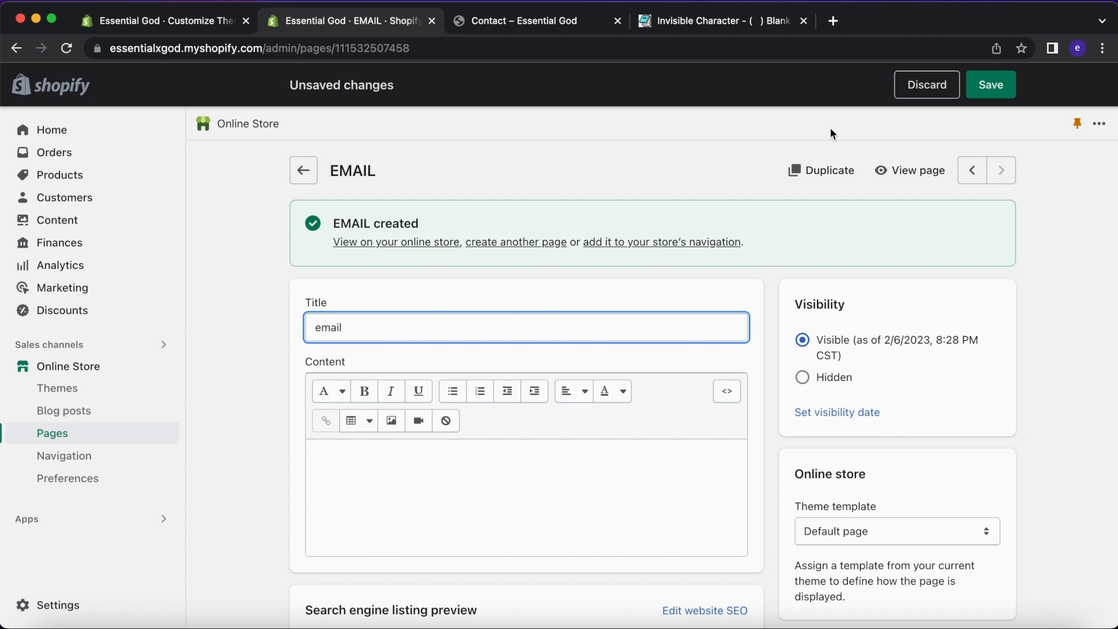
left_click(927, 85)
left_click(731, 399)
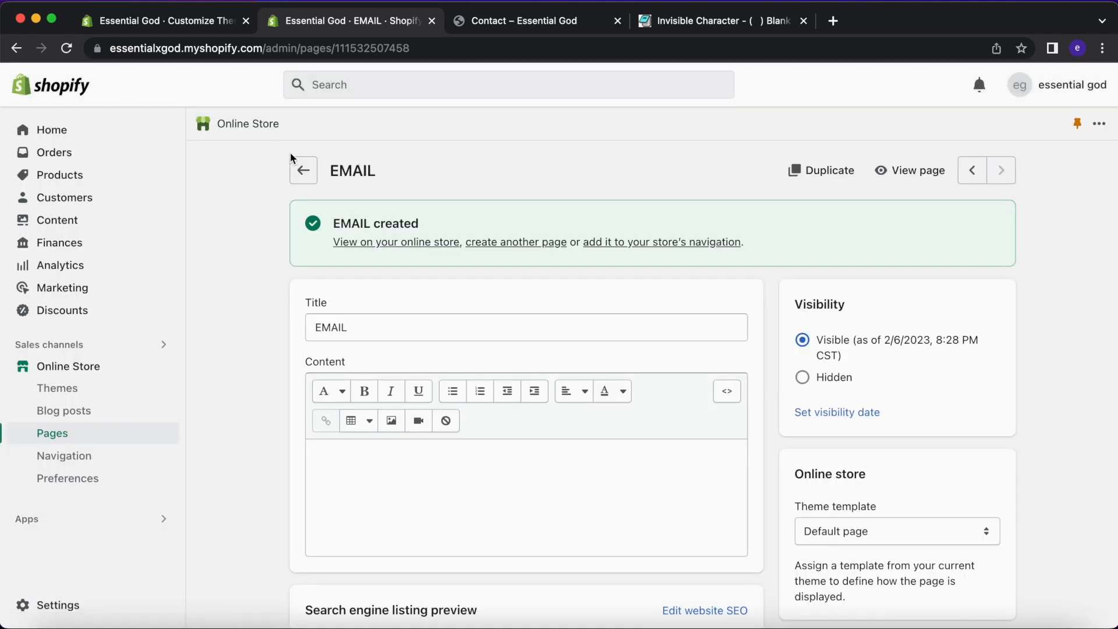
left_click(303, 170)
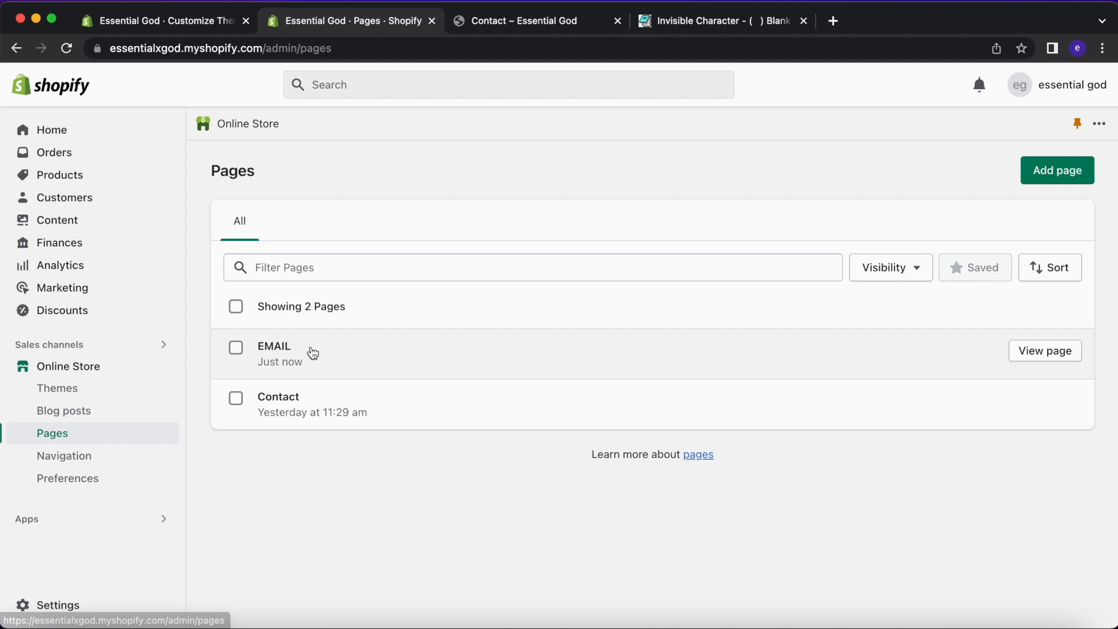
Reopen the EMAIL page on the storefront and select its web address.
left_click(195, 22)
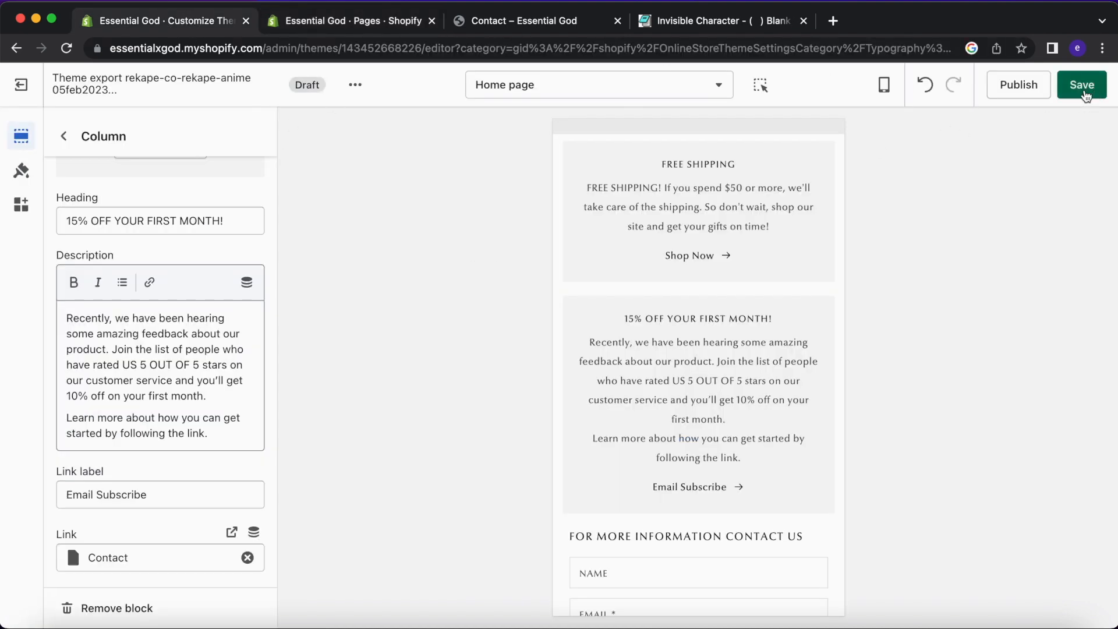
left_click(376, 23)
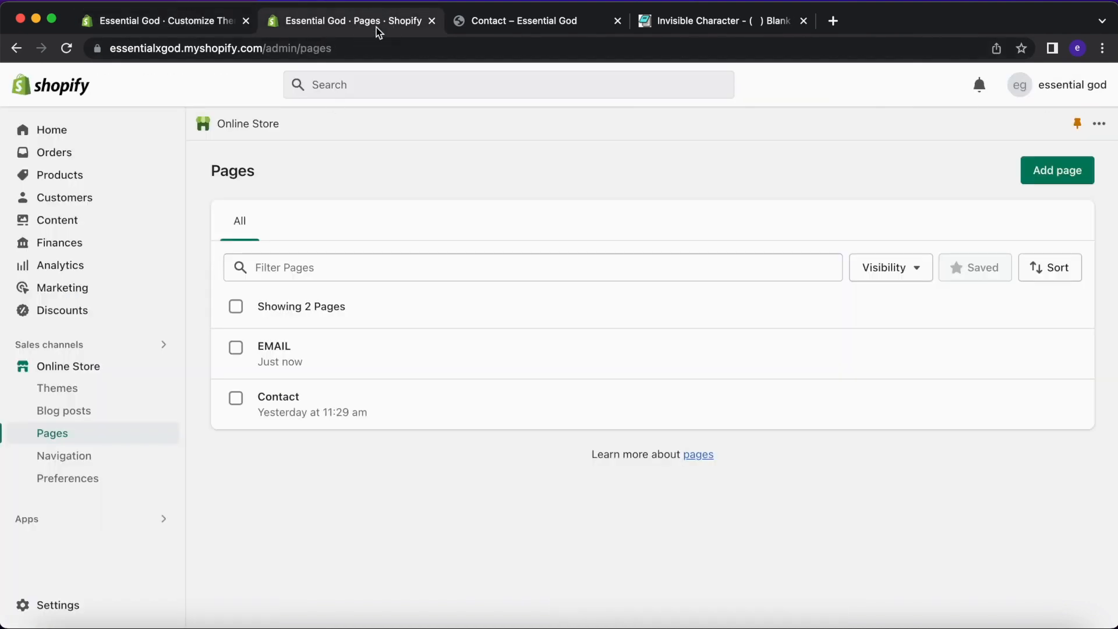
left_click(415, 373)
left_click(881, 171)
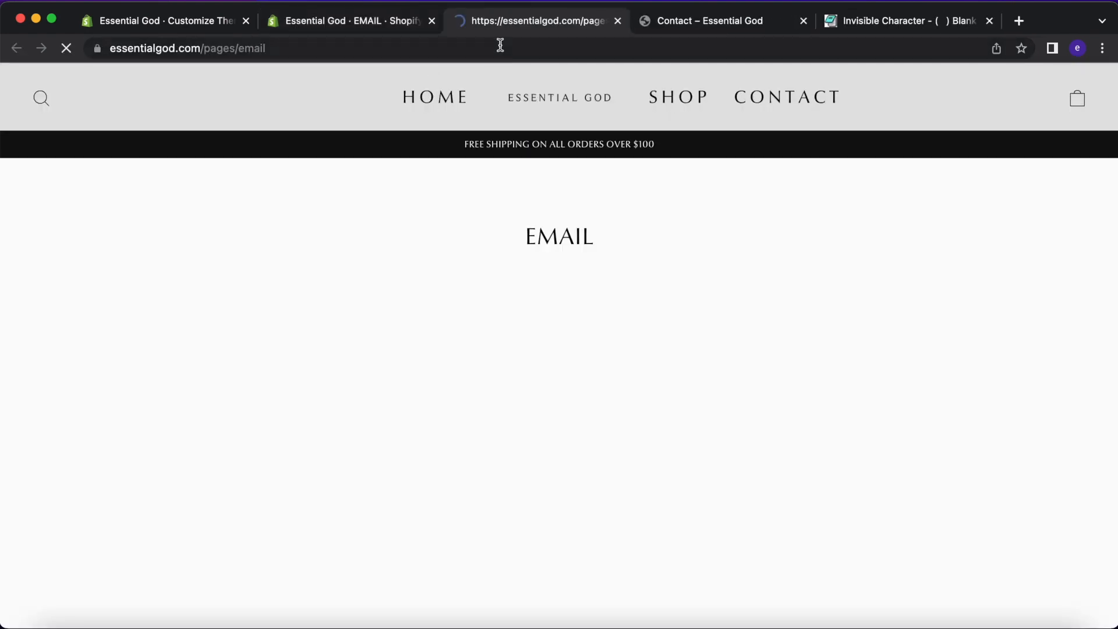
left_click(500, 47)
key("super+c")
Replace the column's Contact link with the EMAIL page address and save the theme.
left_click(178, 21)
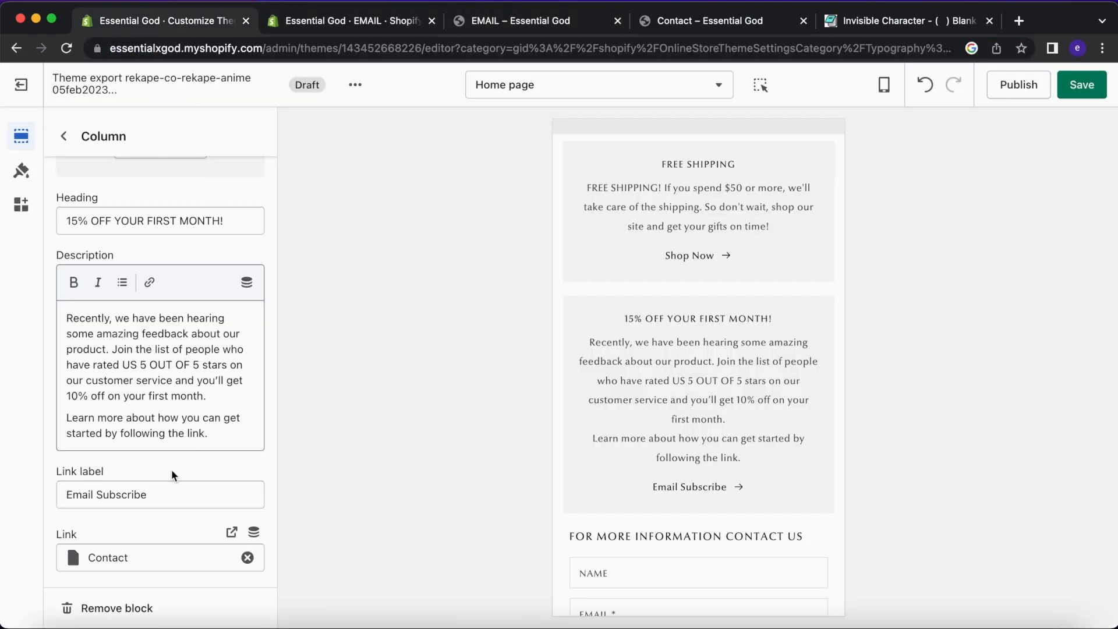
left_click(248, 558)
key("super+v")
left_click(159, 493)
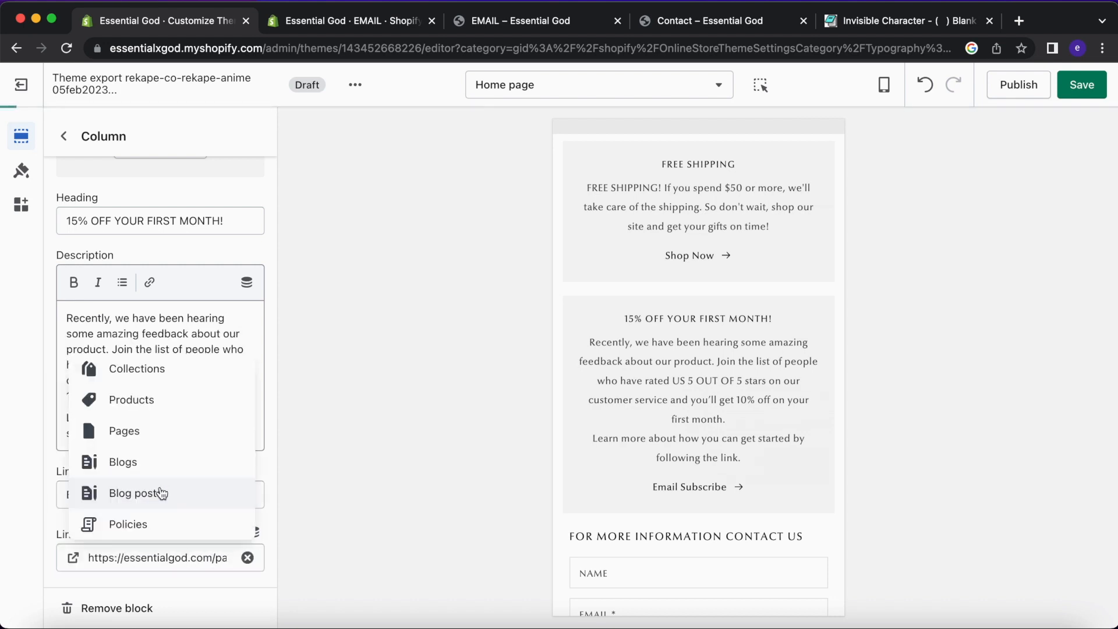
left_click(1071, 85)
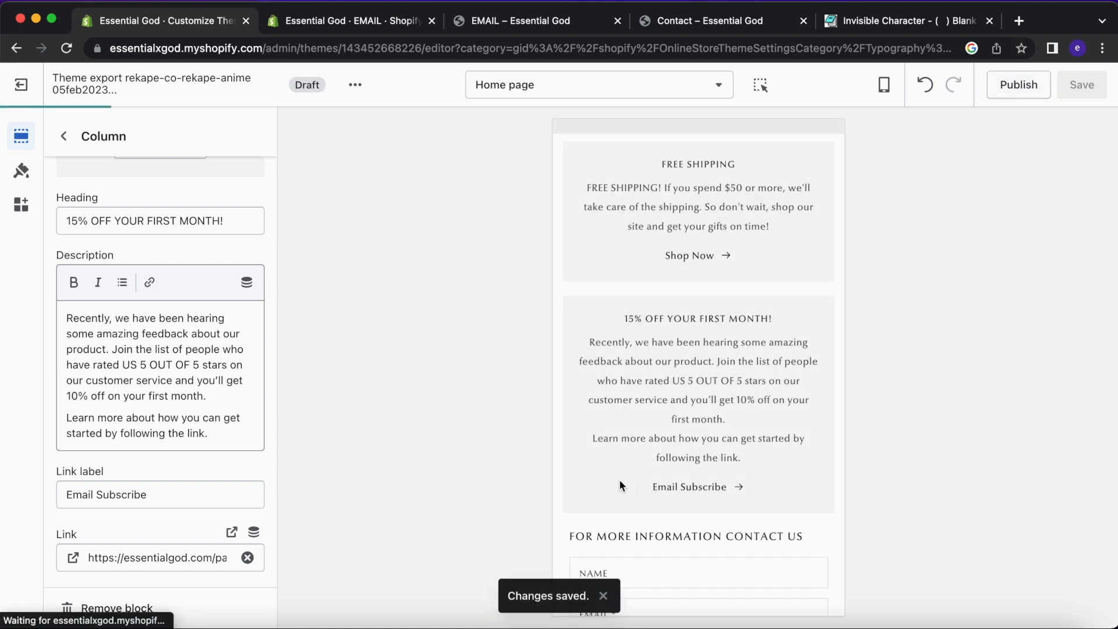
Follow the Email Subscribe link, then assign the about-us template to the EMAIL page.
left_click(701, 489)
scroll(707, 374, "down", 3)
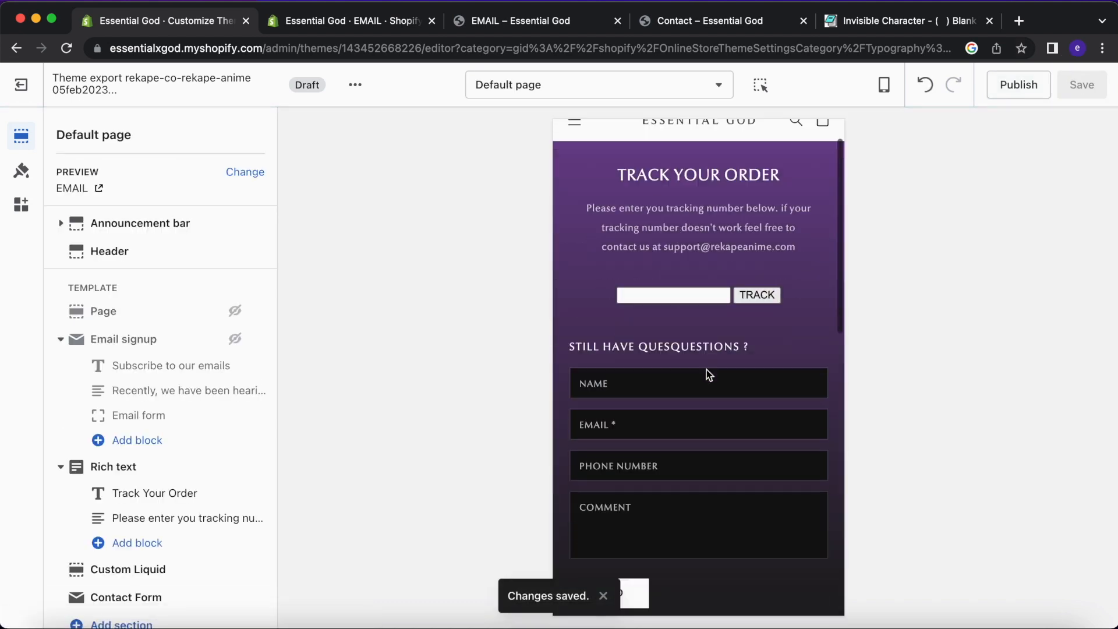
scroll(706, 367, "up", 2)
scroll(677, 325, "up", 2)
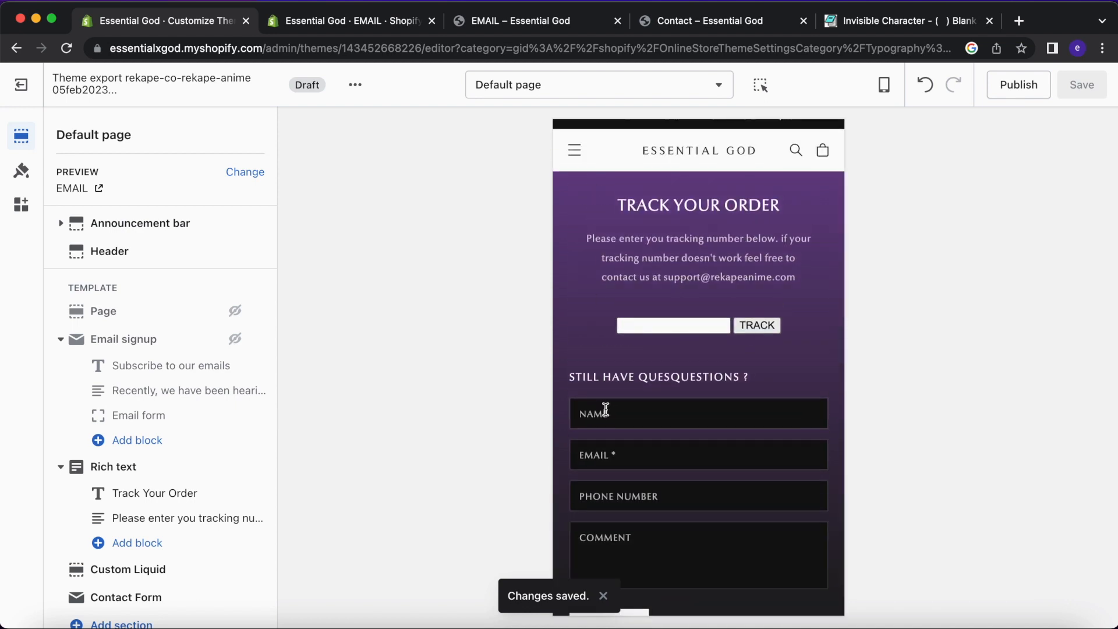
left_click(341, 21)
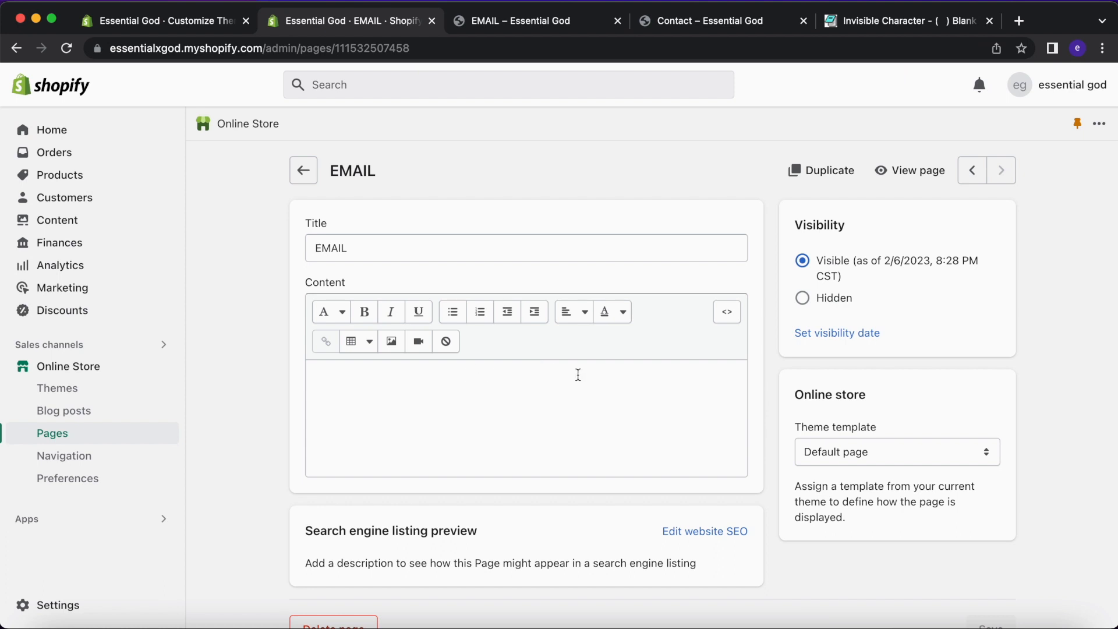
left_click(797, 444)
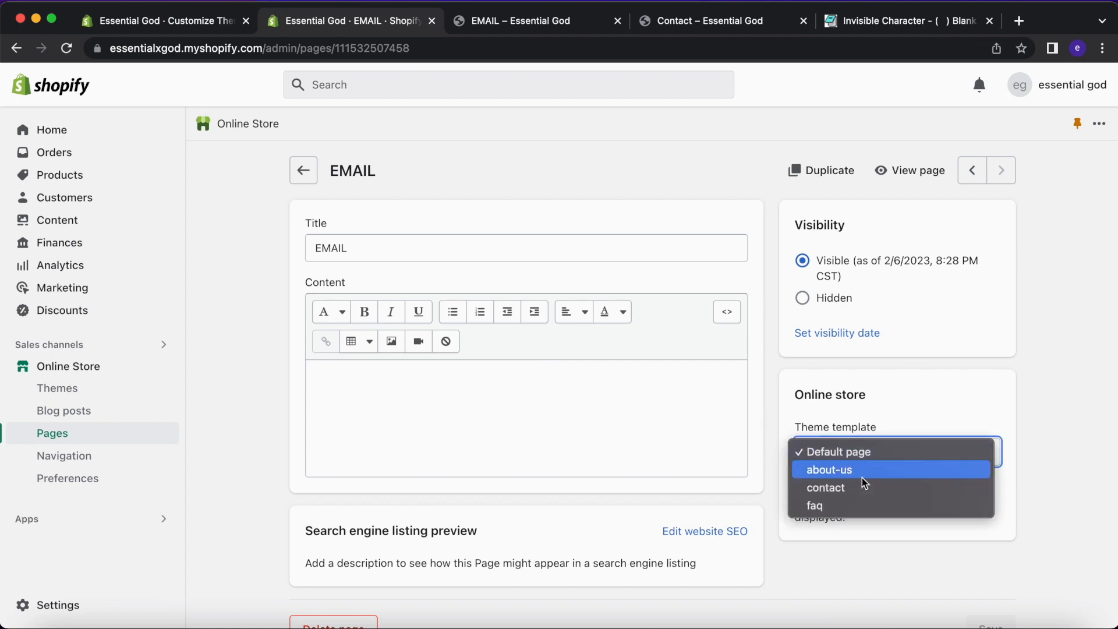
left_click(864, 476)
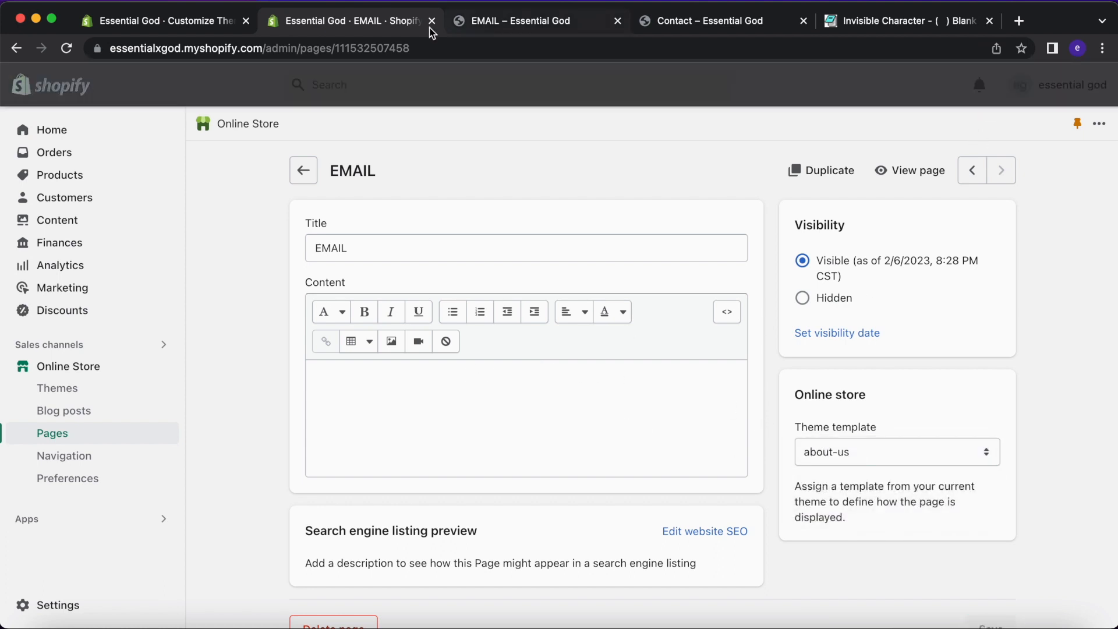
Preview the Home page in the customizer and test the Email Subscribe link.
left_click(233, 27)
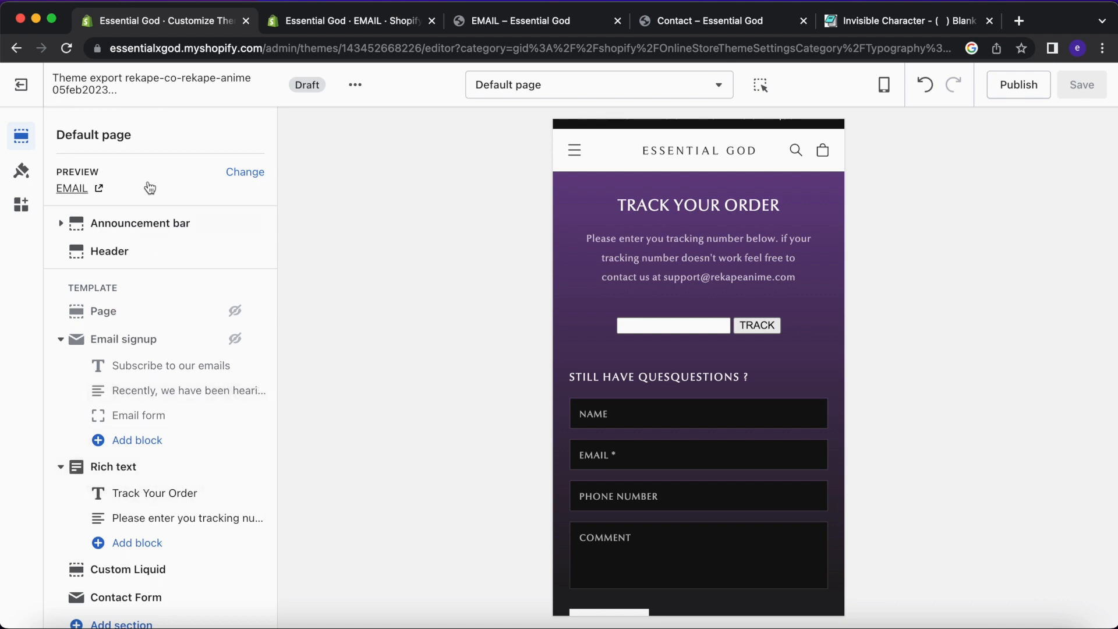
left_click(560, 83)
left_click(550, 166)
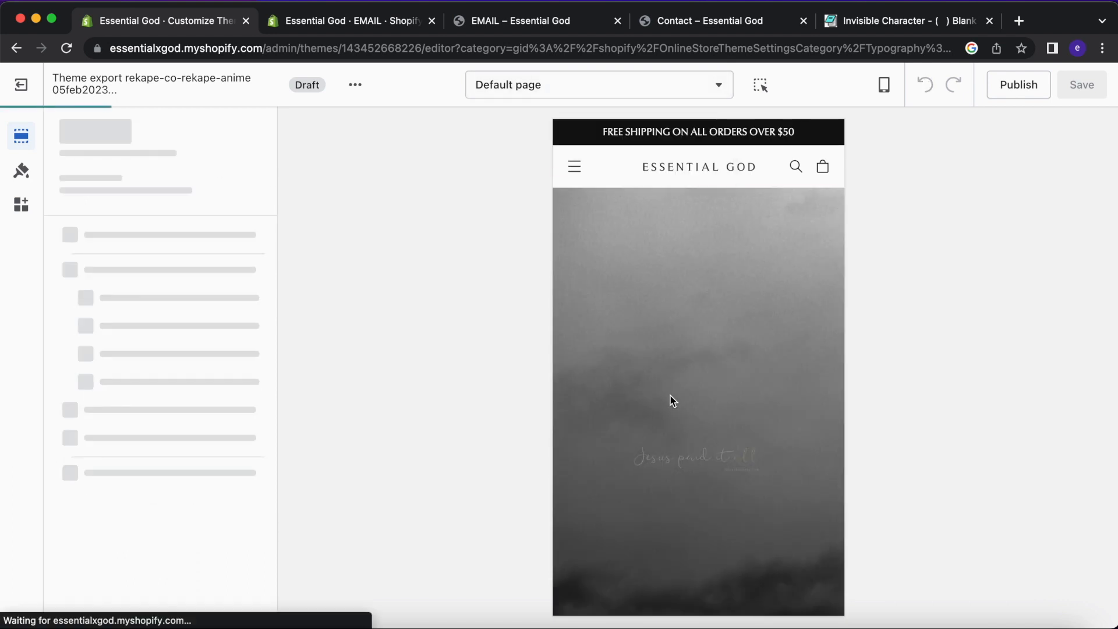
scroll(670, 395, "down", 10)
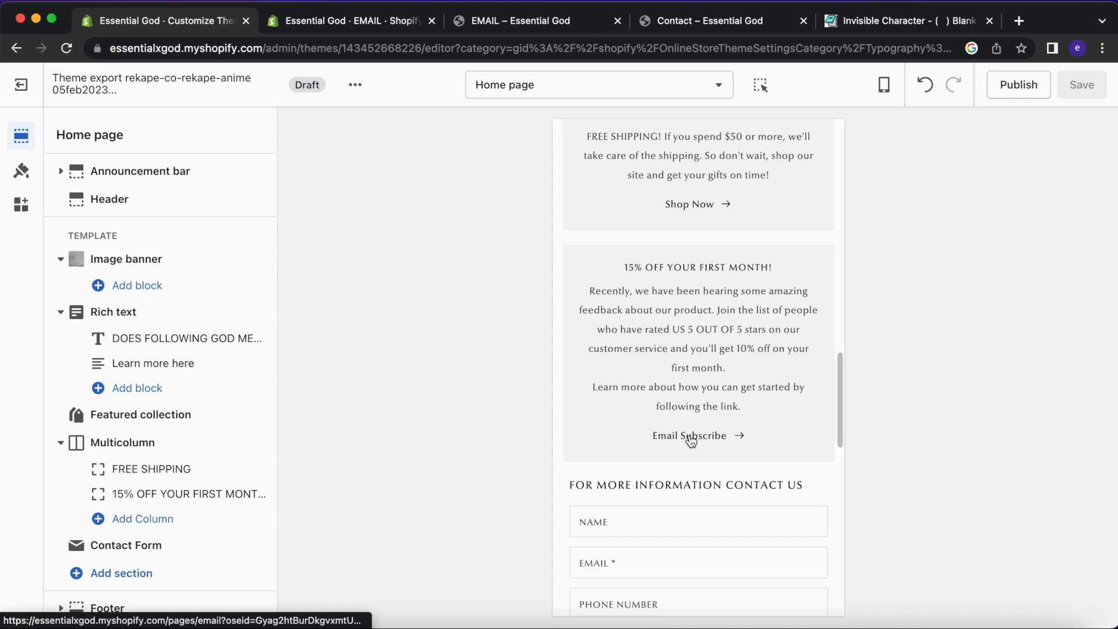
left_click(689, 435)
scroll(690, 435, "down", 2)
scroll(690, 435, "up", 3)
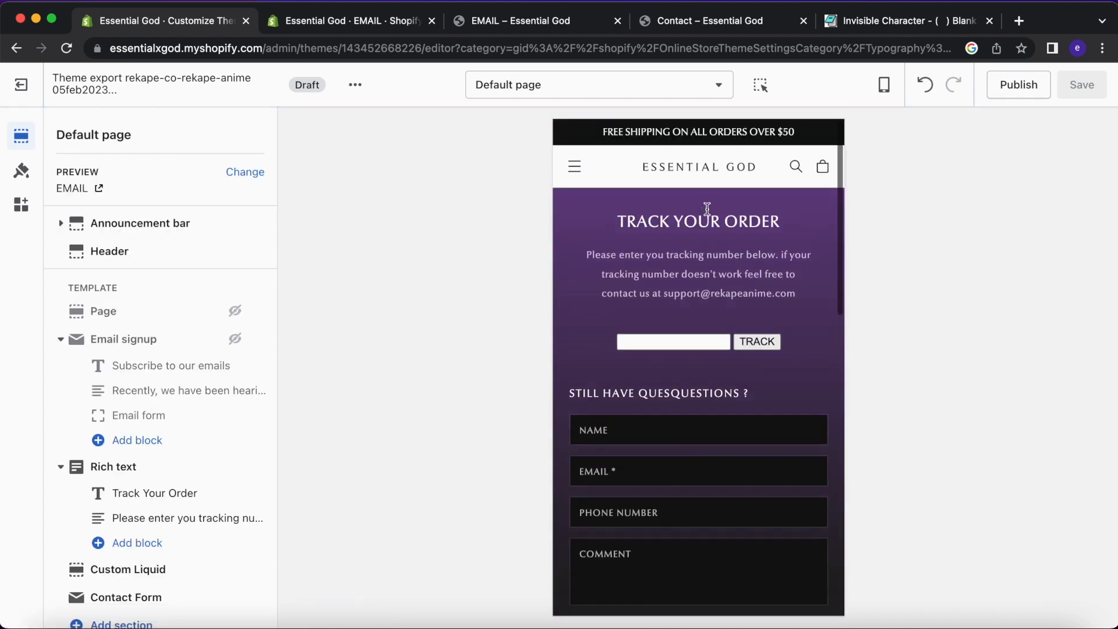
left_click(701, 176)
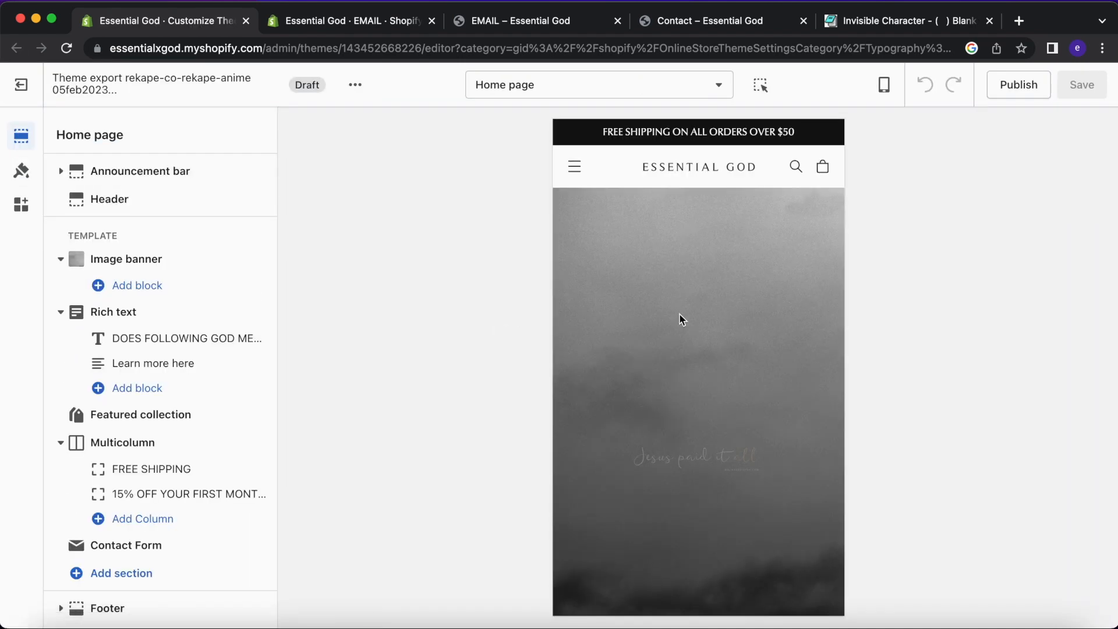
Follow the Email Subscribe link to the EMAIL page and list its available theme templates.
scroll(679, 316, "down", 10)
scroll(681, 318, "down", 10)
left_click(689, 273)
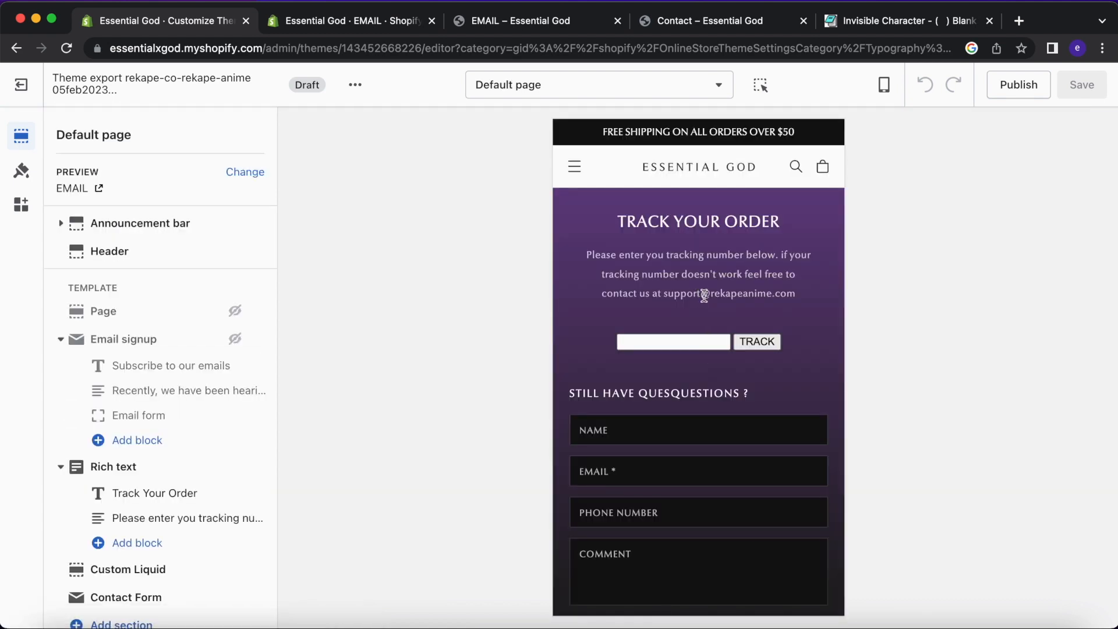
scroll(696, 291, "down", 3)
left_click(338, 18)
left_click(872, 446)
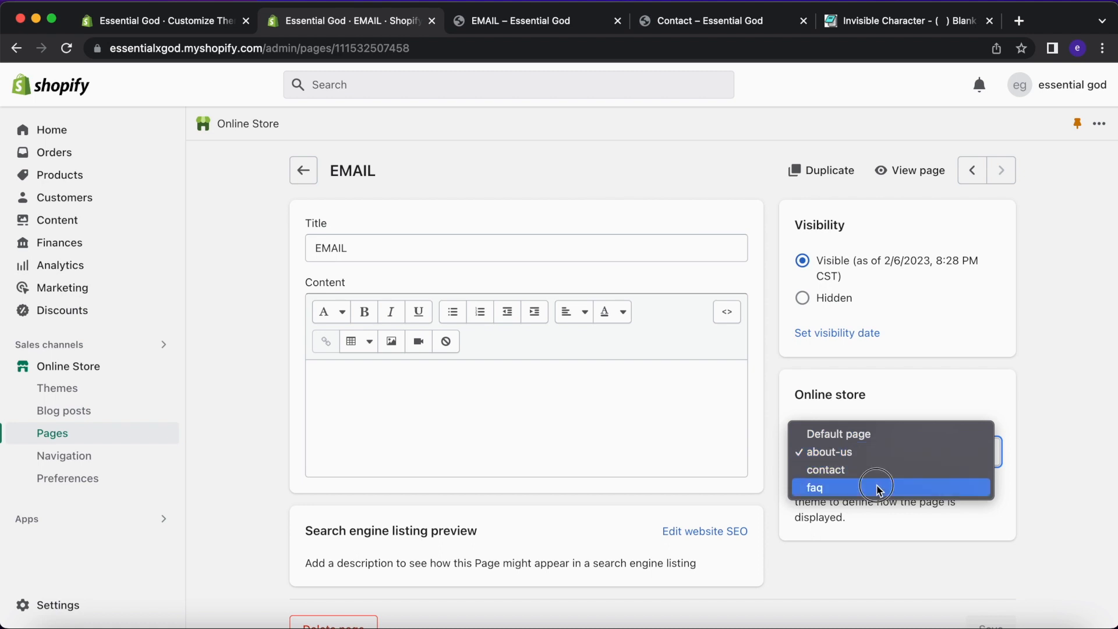
Assign the faq template to the EMAIL page and save it.
left_click(874, 487)
left_click(978, 95)
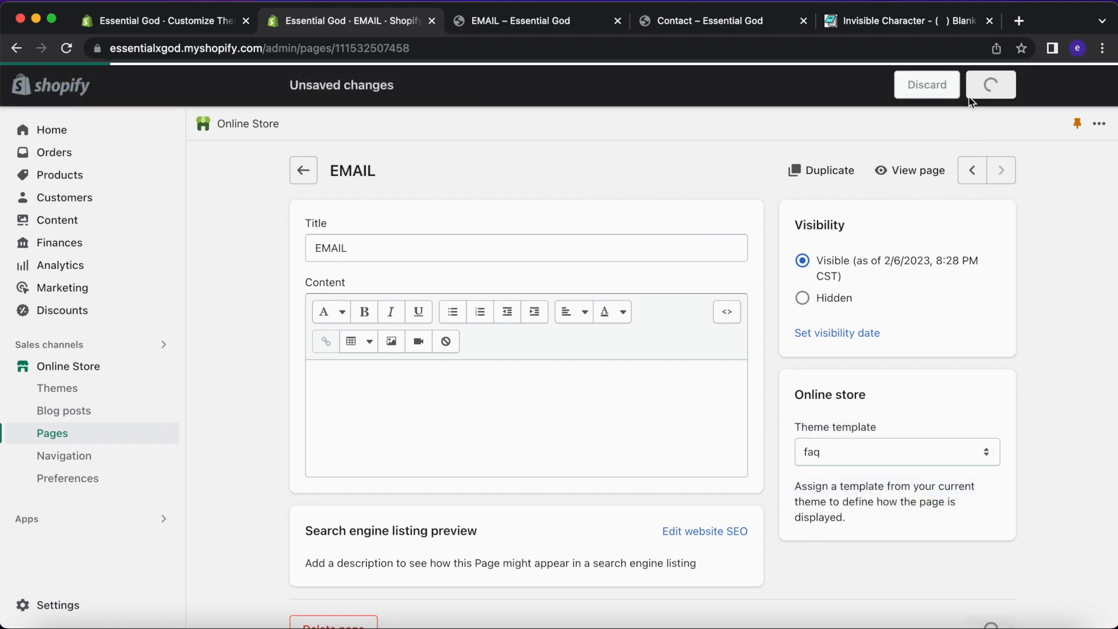
left_click(652, 404)
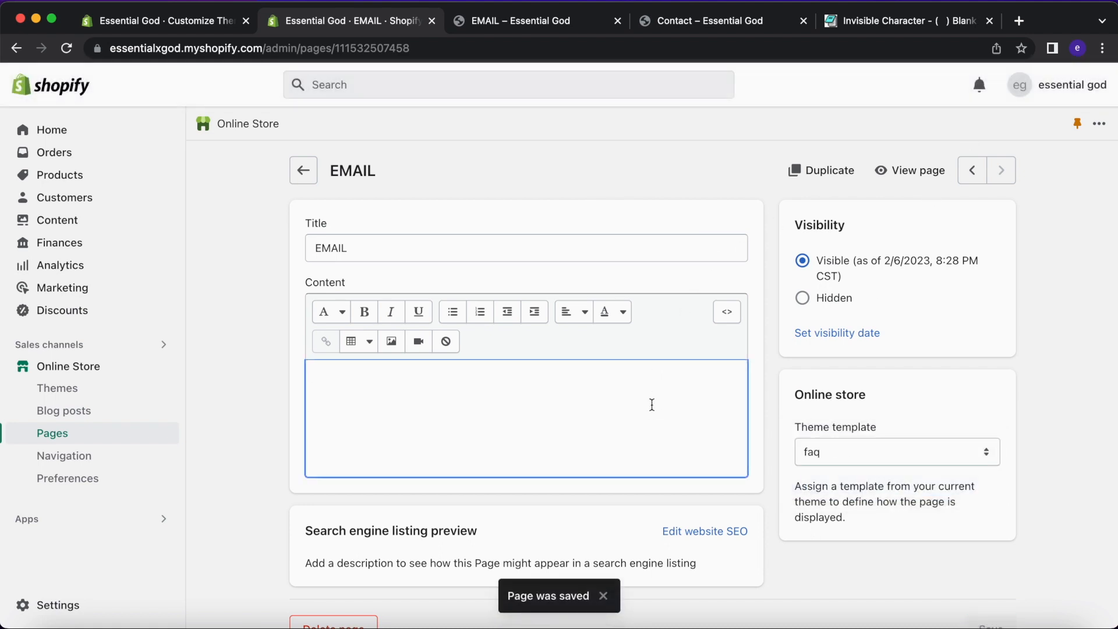
left_click(825, 464)
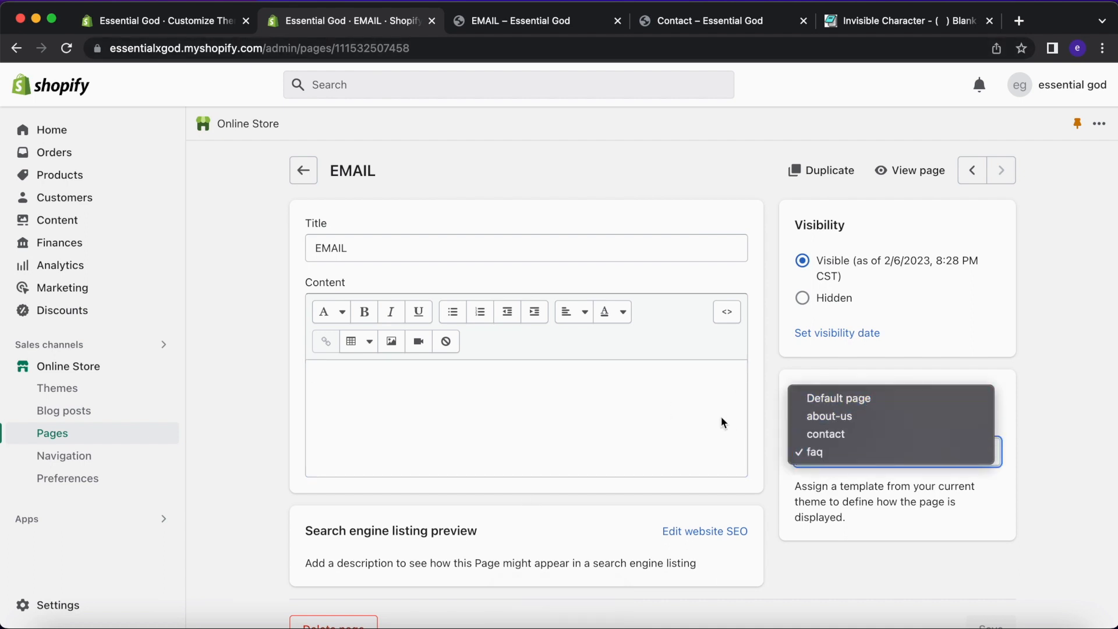
left_click(747, 419)
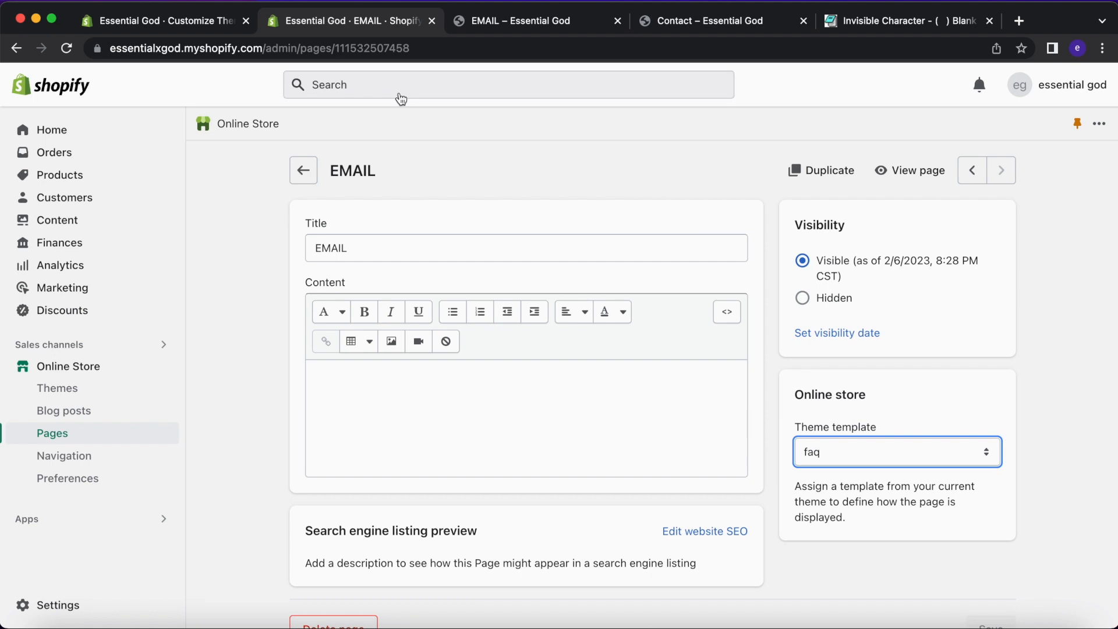
Back in the theme editor, follow Email Subscribe from the Home page to preview the EMAIL page.
left_click(219, 22)
scroll(579, 237, "up", 5)
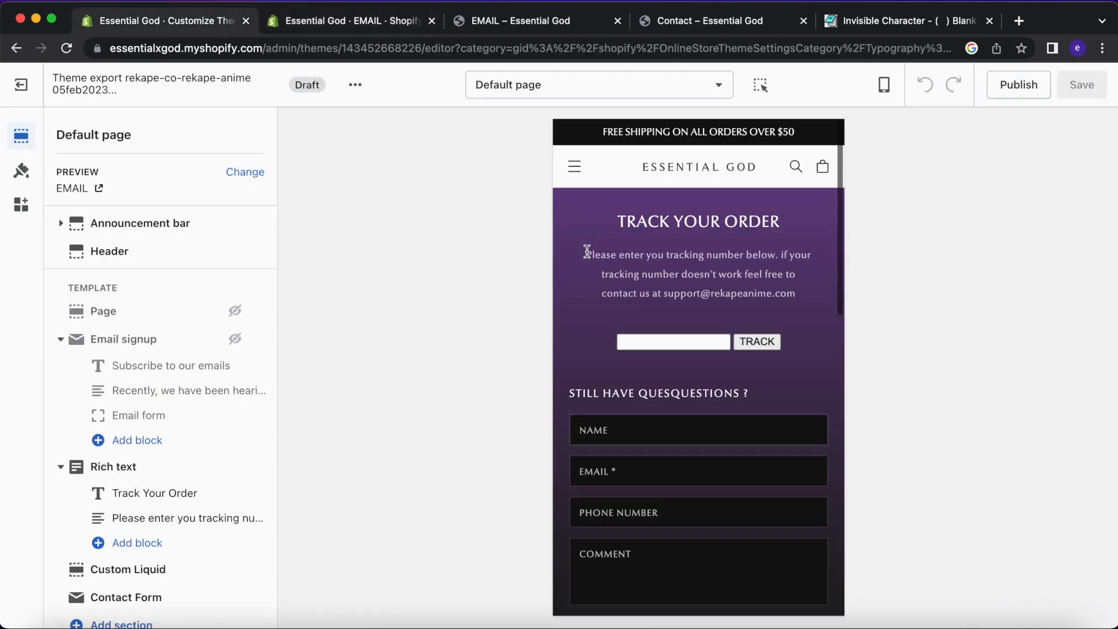
left_click(674, 163)
scroll(639, 332, "down", 10)
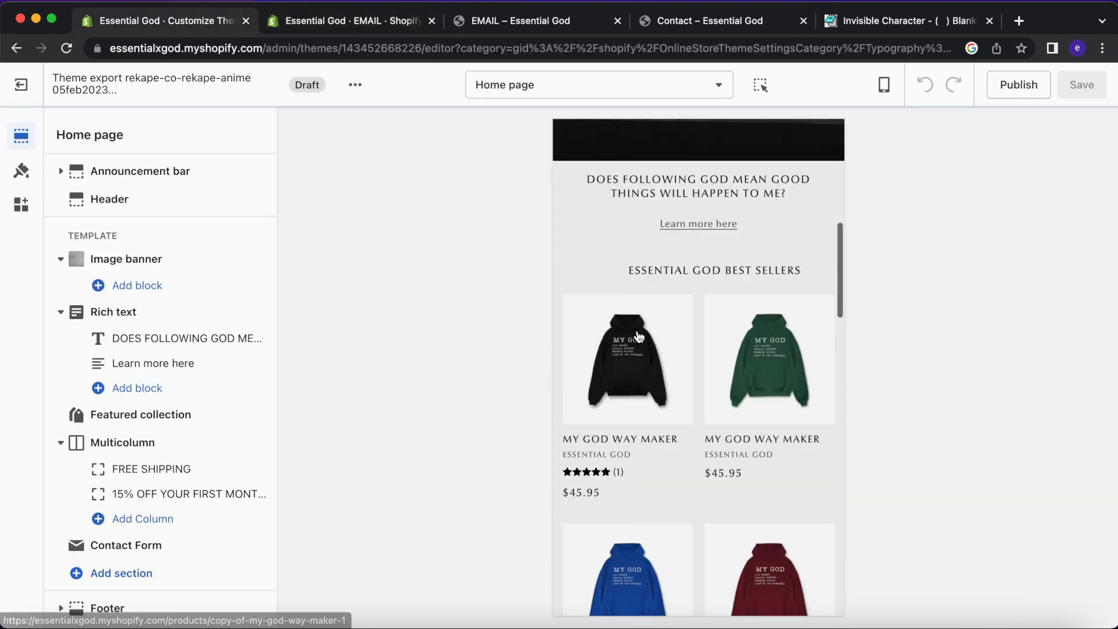
scroll(637, 332, "down", 2)
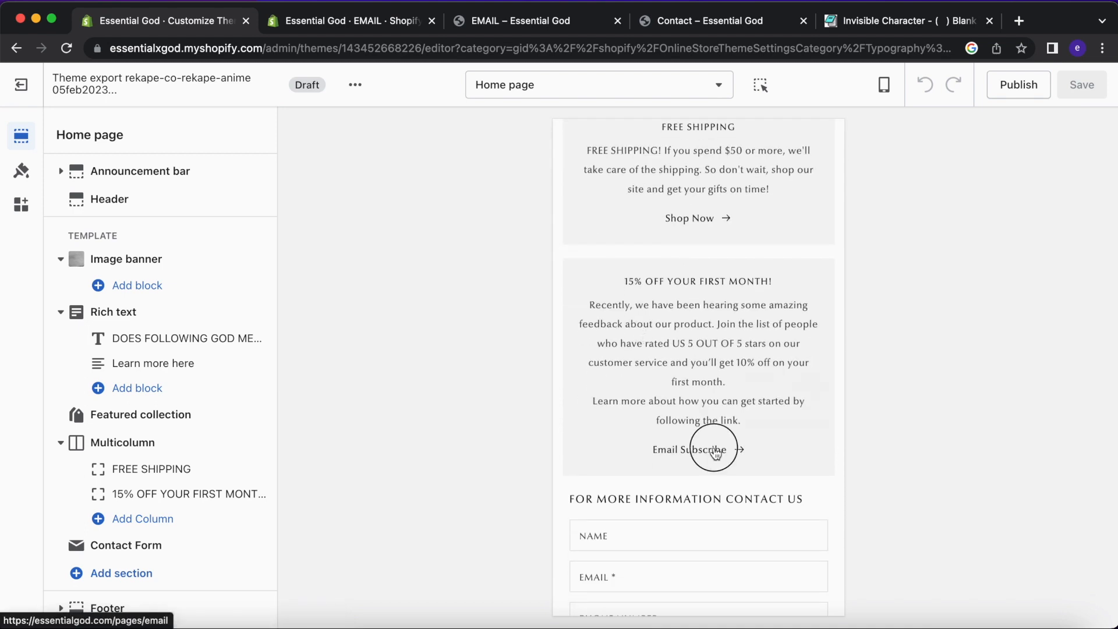
left_click(716, 451)
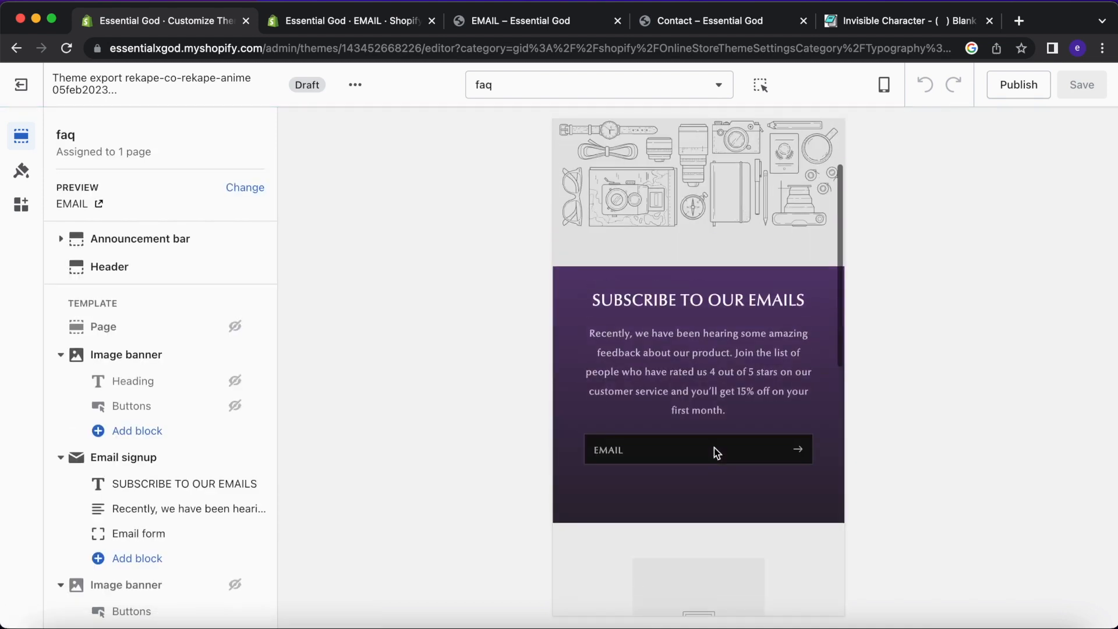
Hide the Image banner section on the faq template.
scroll(693, 299, "up", 5)
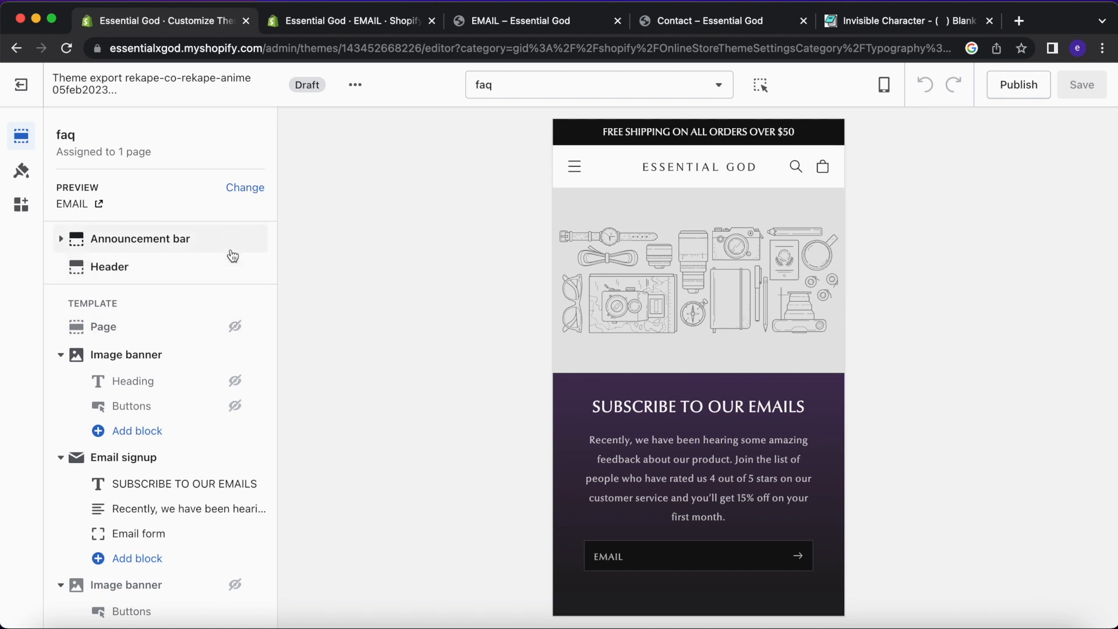
left_click(235, 354)
scroll(606, 312, "down", 2)
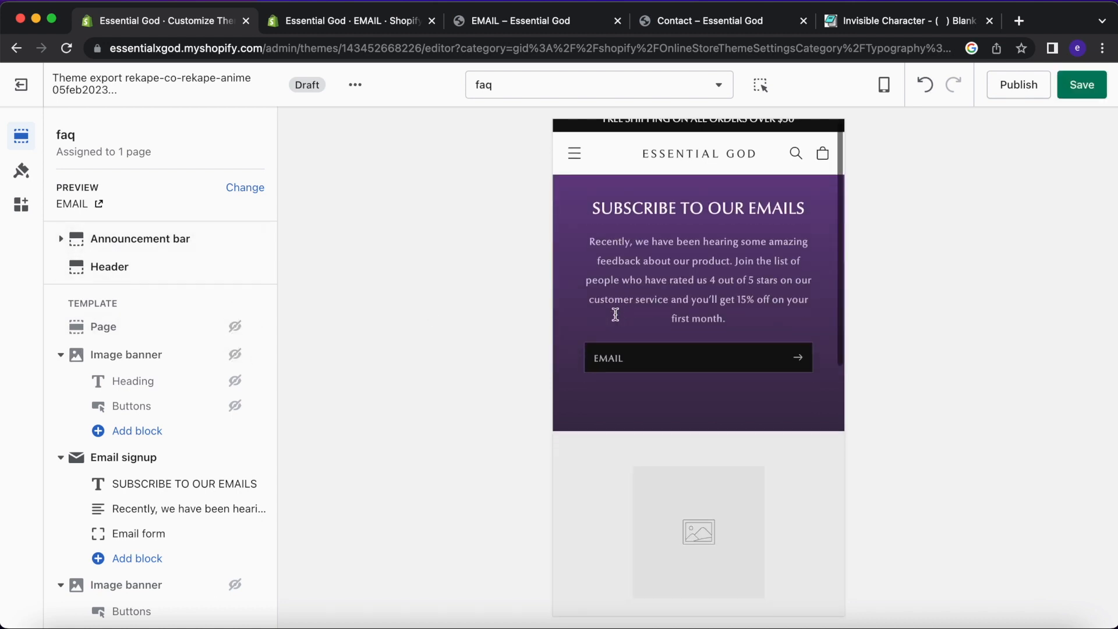
scroll(227, 494, "down", 3)
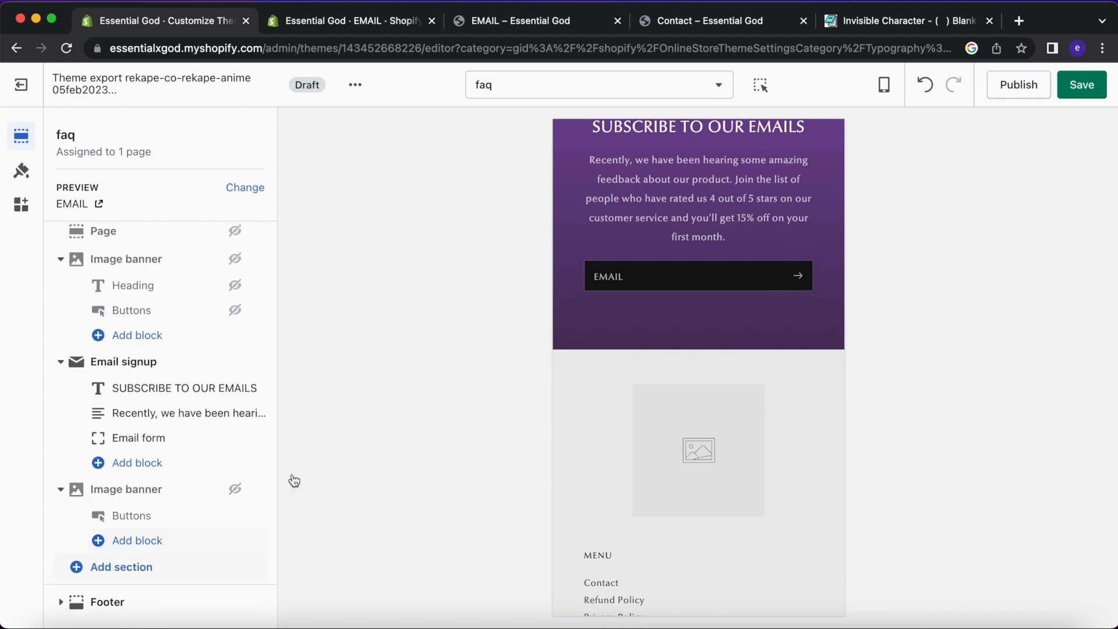
scroll(562, 325, "up", 2)
Give the Email signup section the Background 2 colour scheme.
left_click(229, 368)
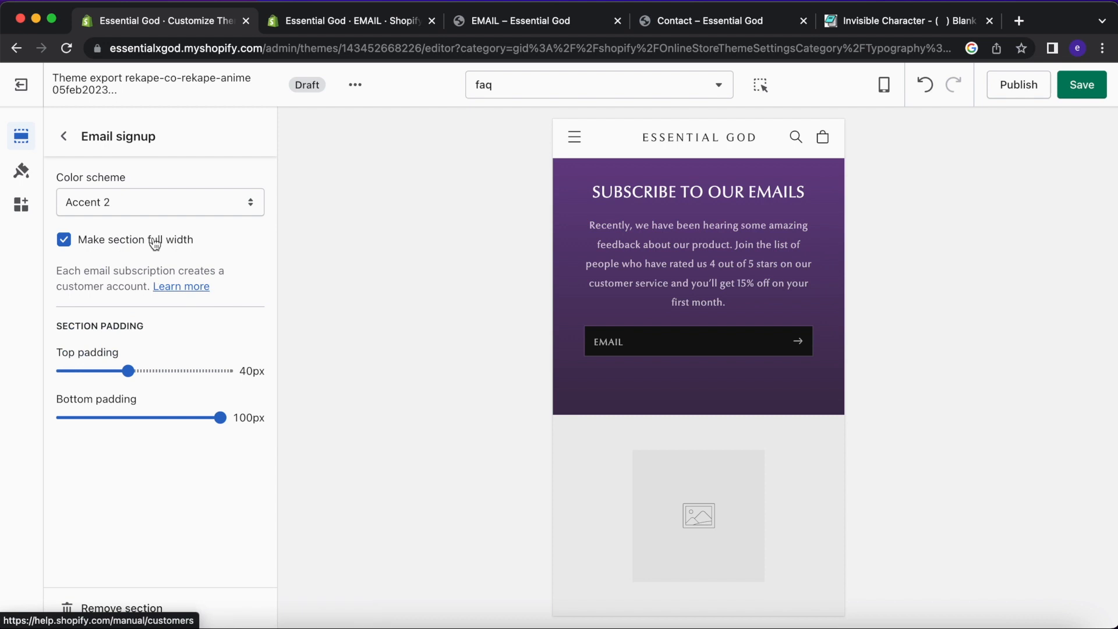
left_click(143, 210)
left_click(140, 221)
left_click(154, 205)
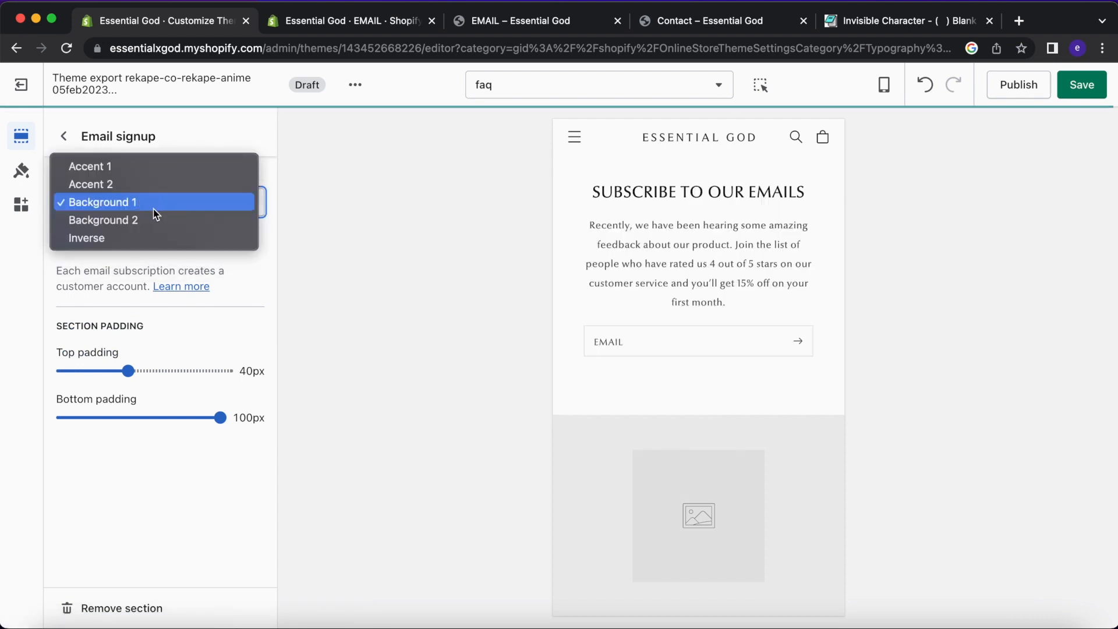
left_click(148, 218)
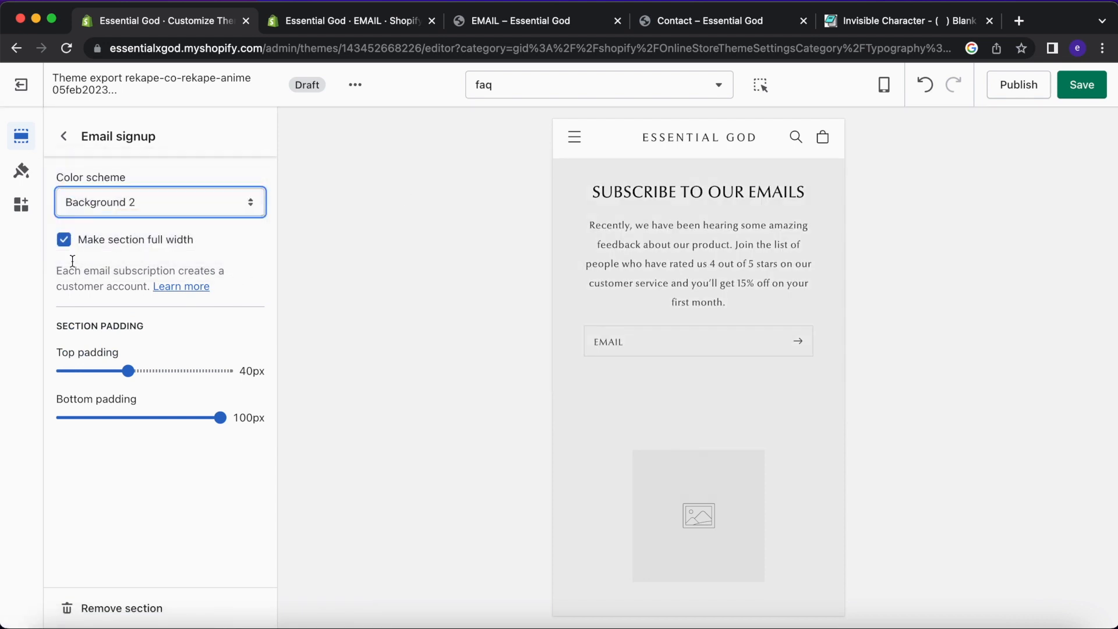
left_click(64, 137)
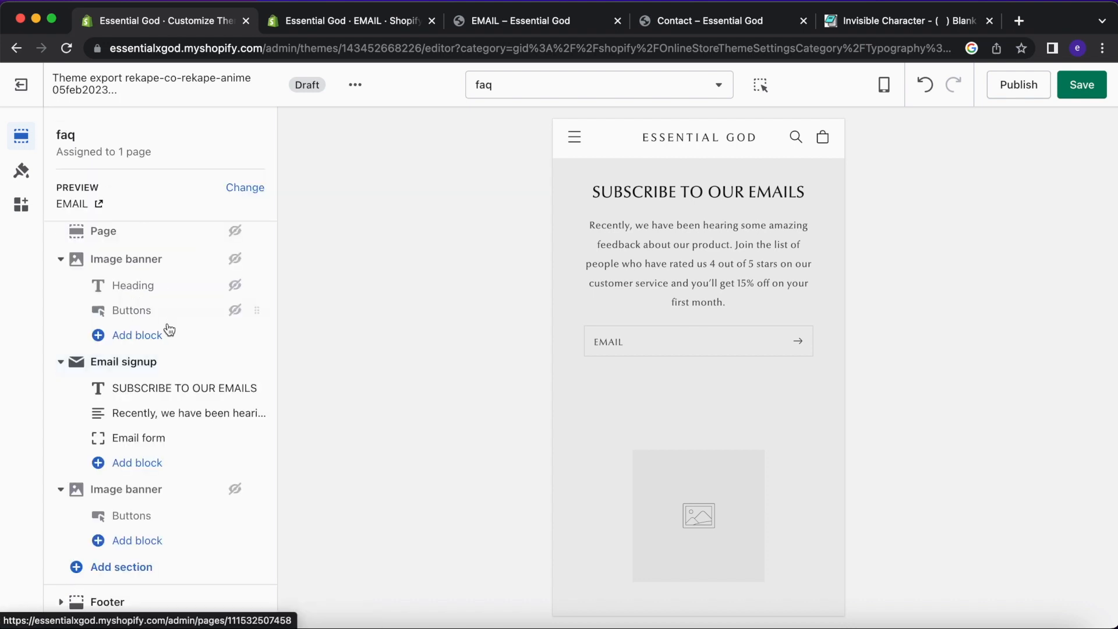
Review the SUBSCRIBE TO OUR EMAILS heading and the email signup description text settings.
left_click(155, 390)
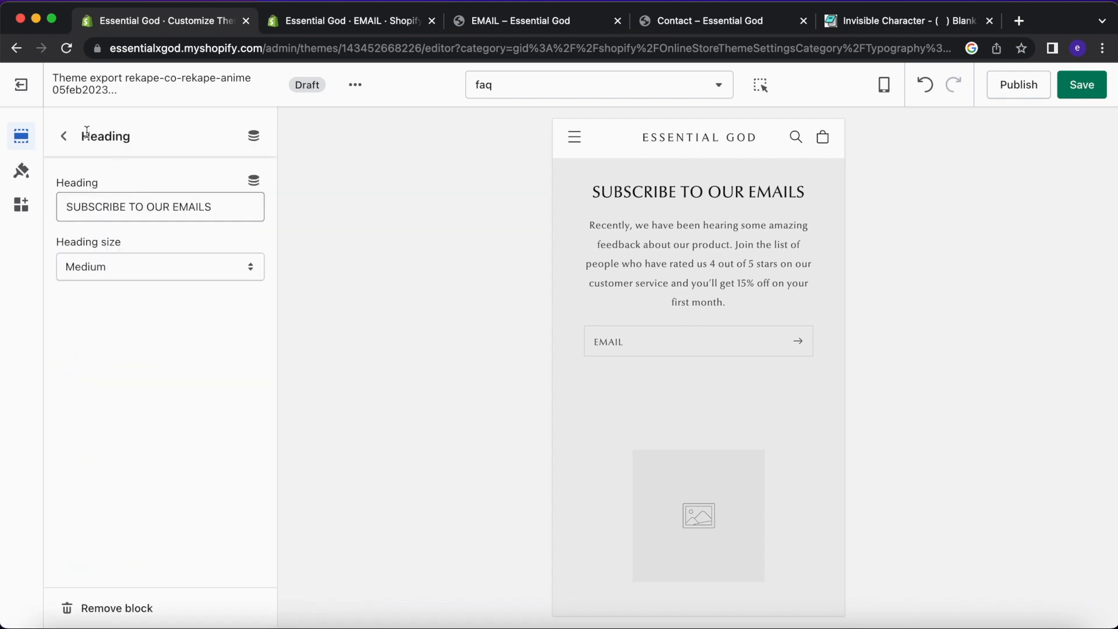
left_click(63, 136)
left_click(177, 413)
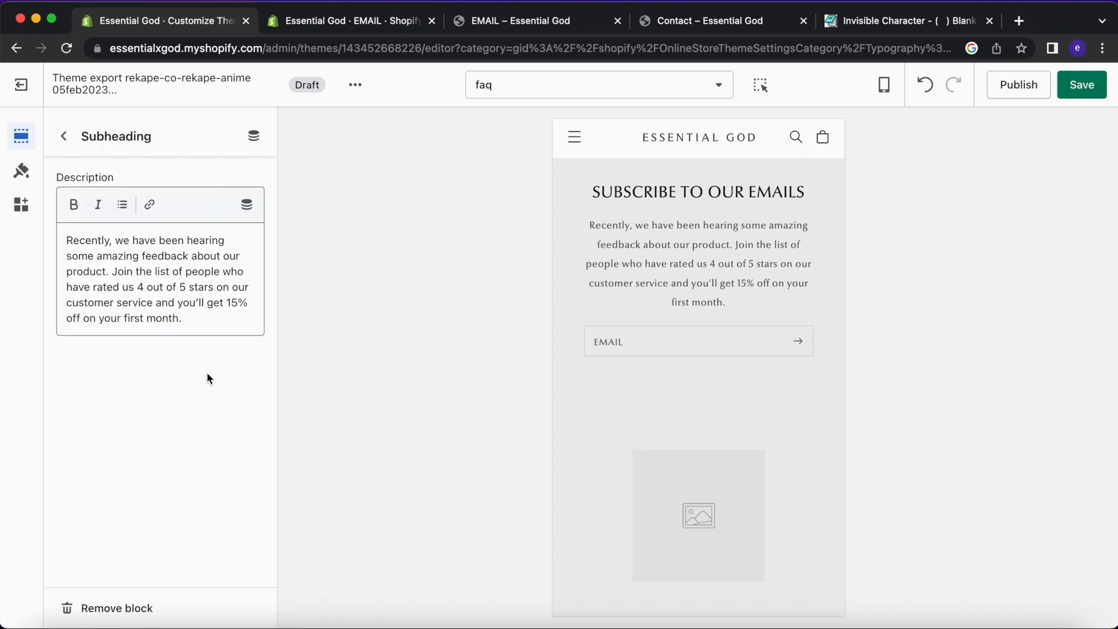
left_click(218, 318)
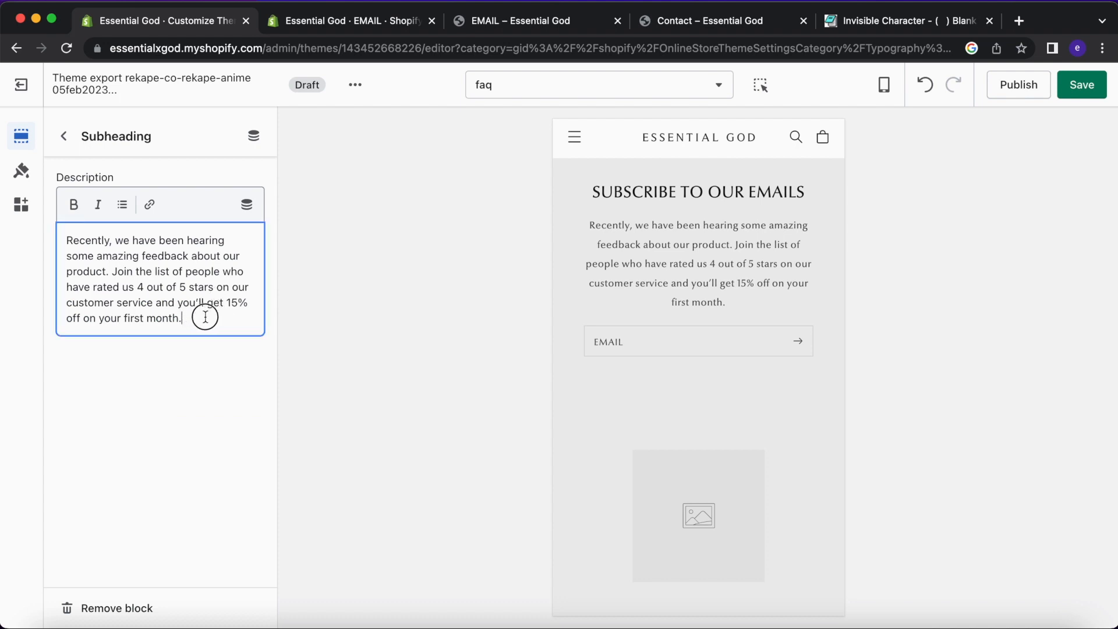
left_click(63, 135)
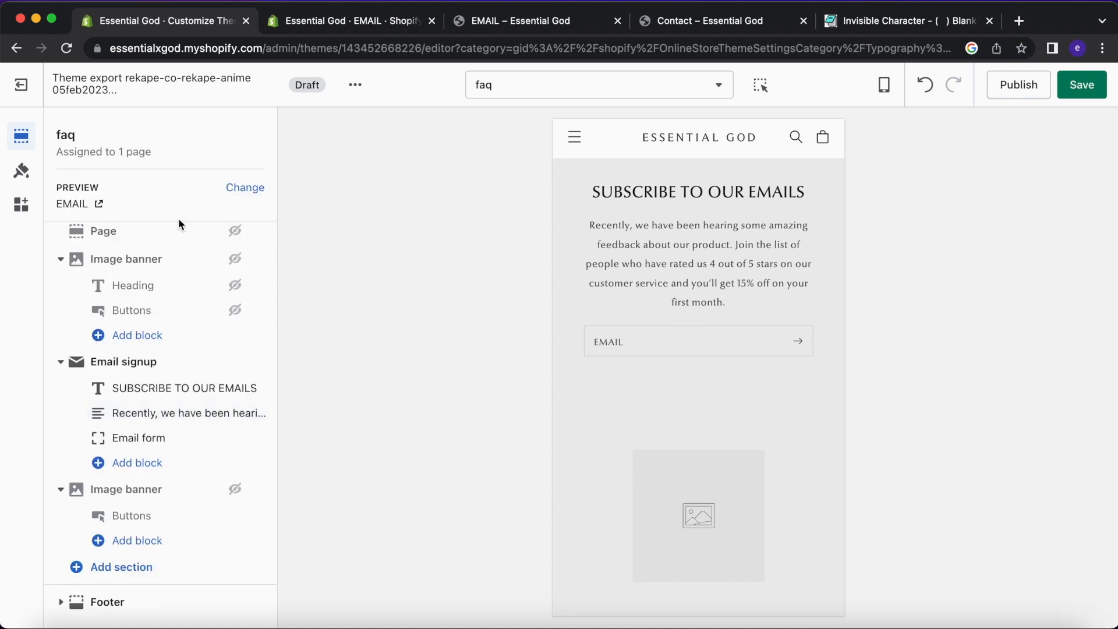
Save the theme changes with Cmd+S and return the preview to the Home page.
scroll(647, 268, "up", 2)
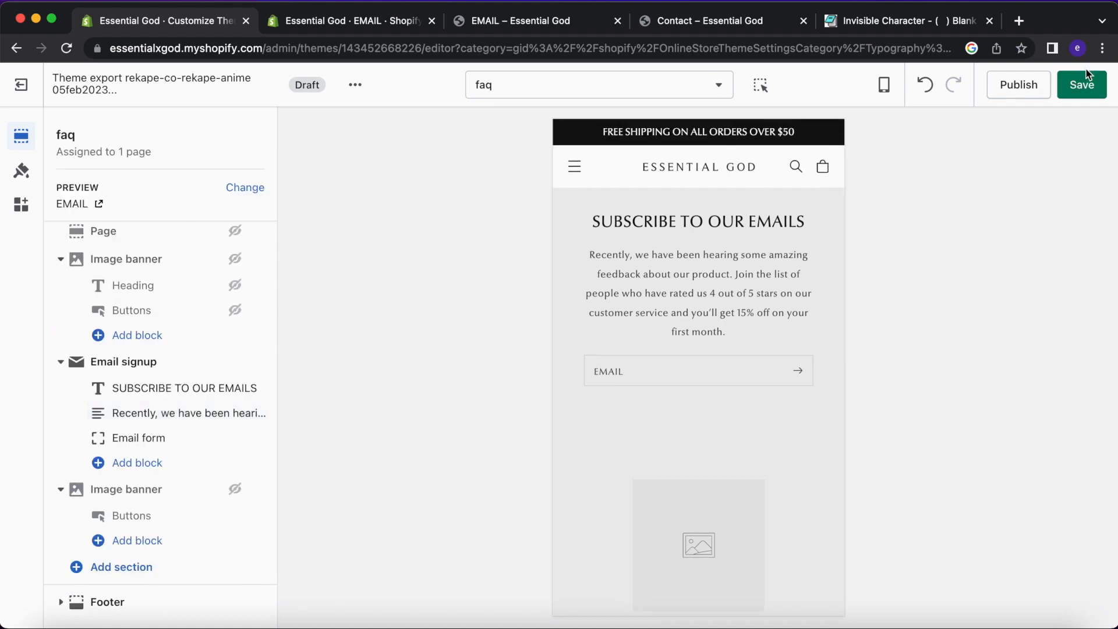
key("super+s")
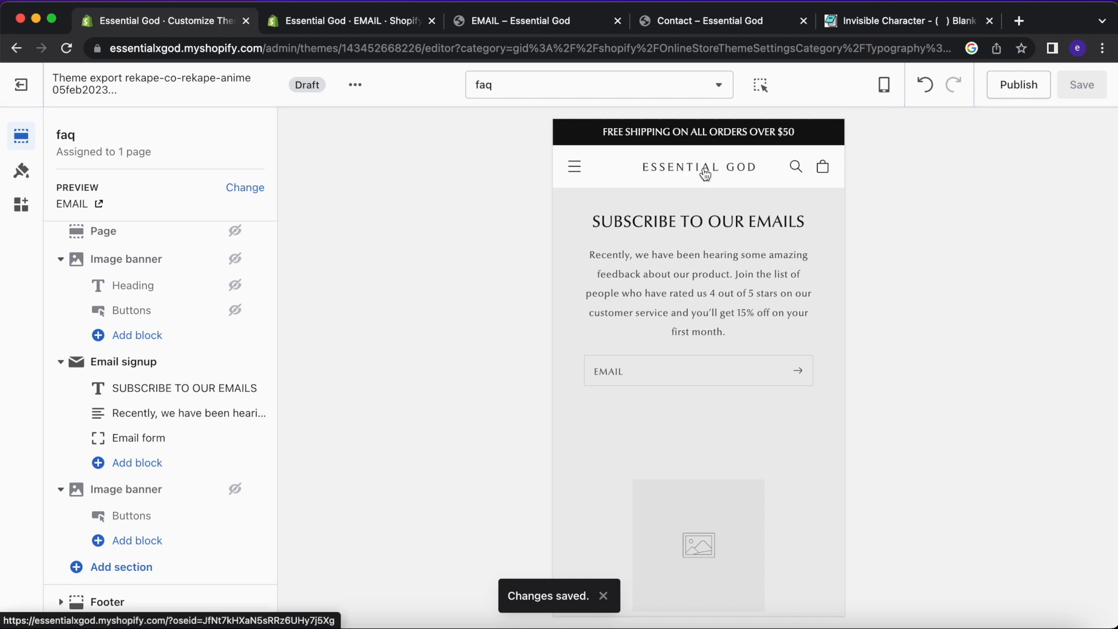
left_click(700, 168)
scroll(699, 402, "down", 20)
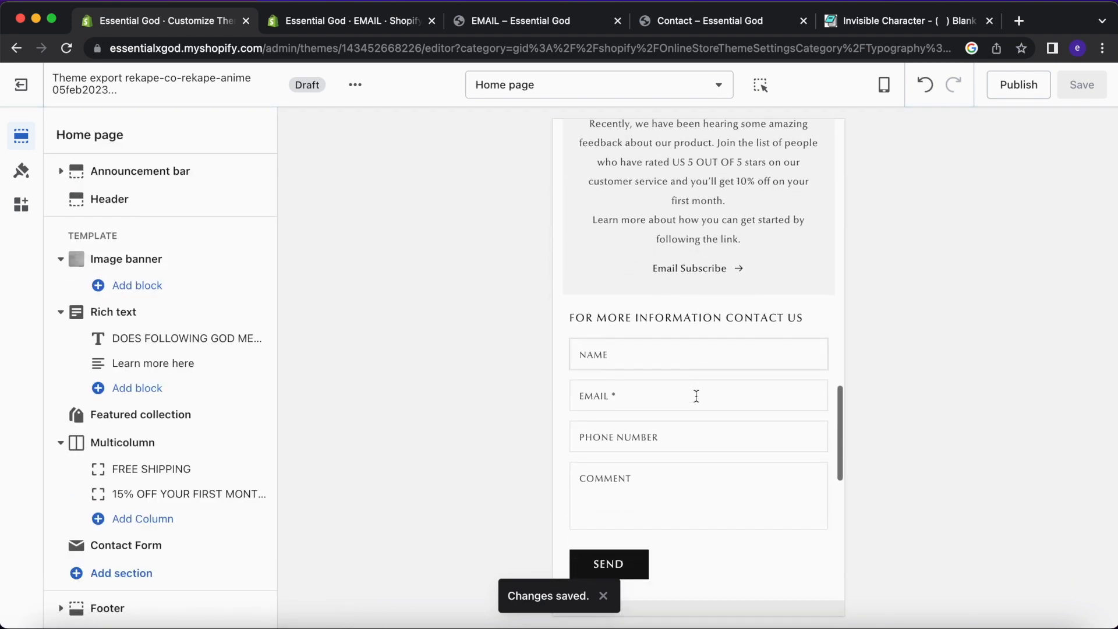
scroll(673, 386, "up", 10)
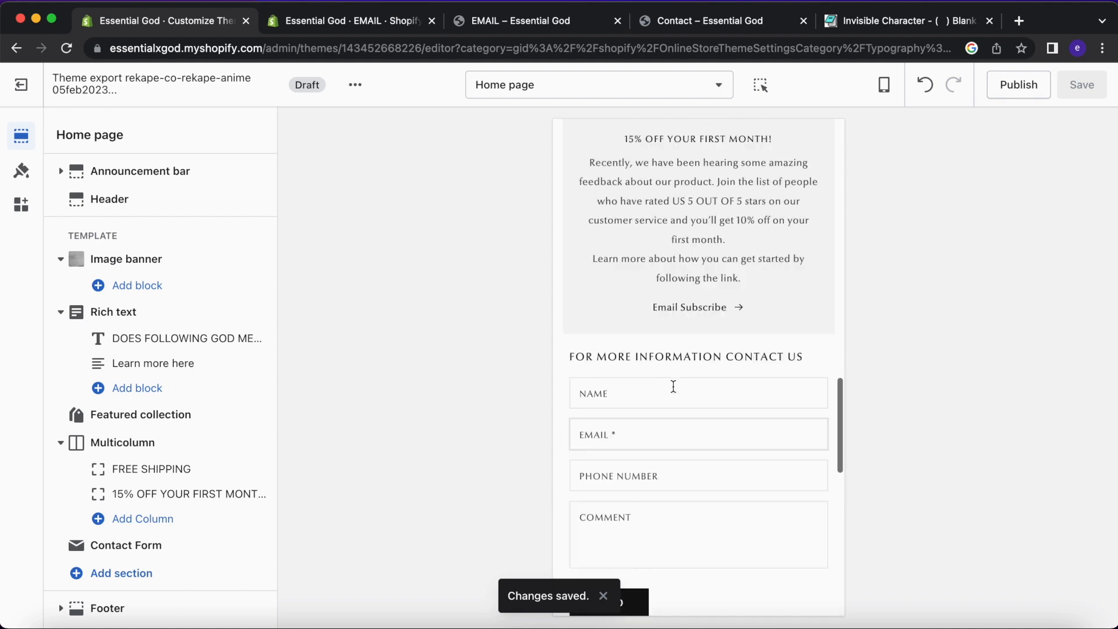
Give the home page Contact Form the Background 2 scheme and 20px top padding.
scroll(675, 393, "down", 10)
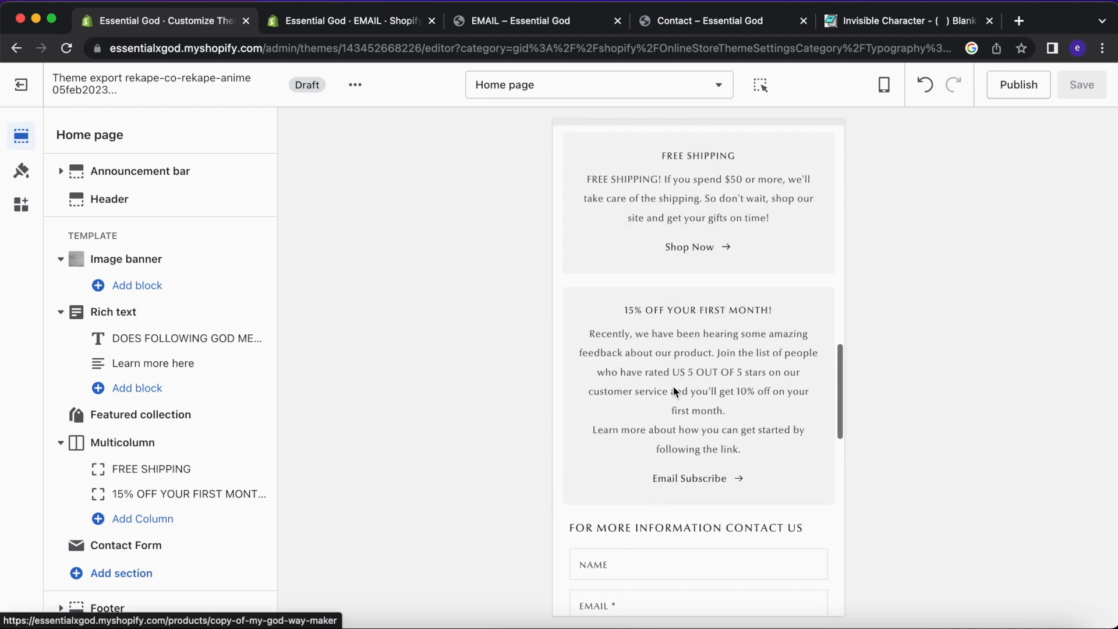
left_click(163, 558)
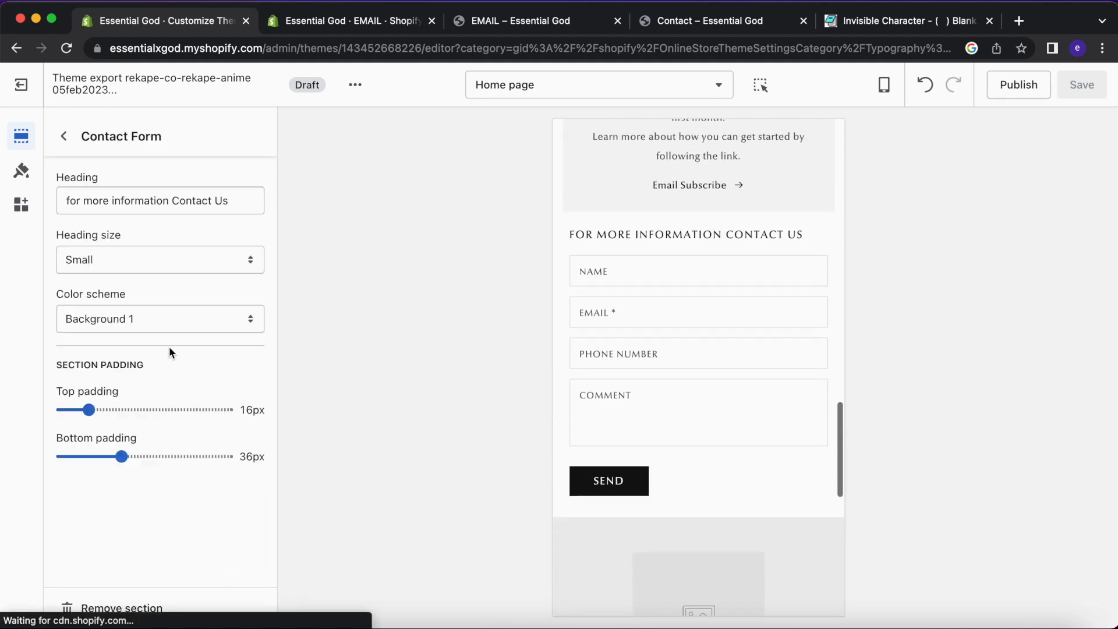
left_click(177, 319)
left_click(167, 338)
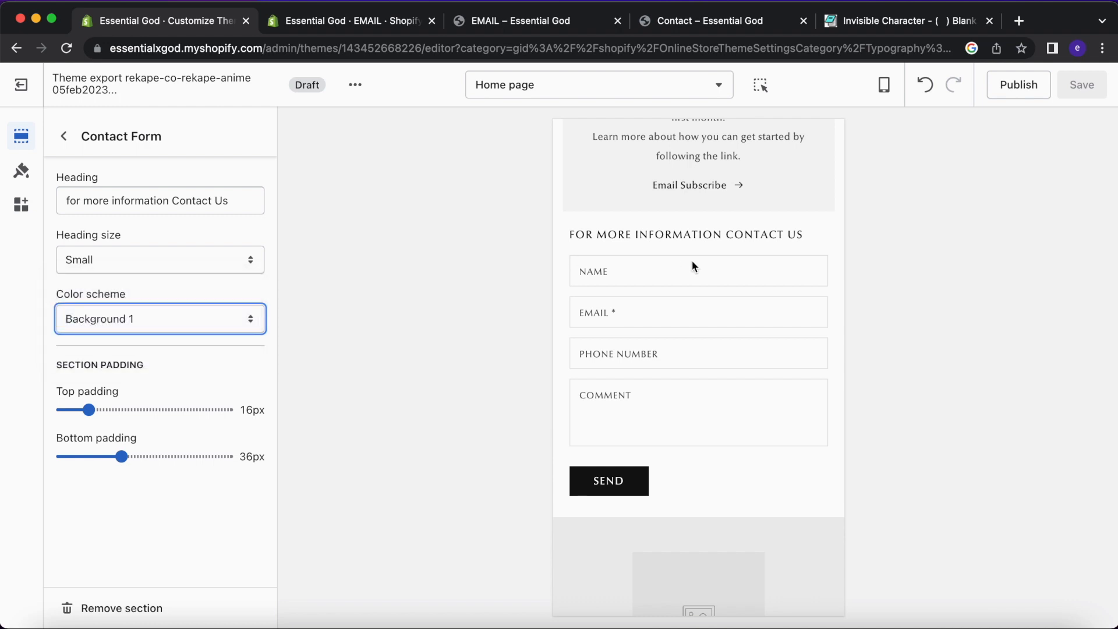
scroll(691, 260, "up", 10)
scroll(691, 260, "down", 15)
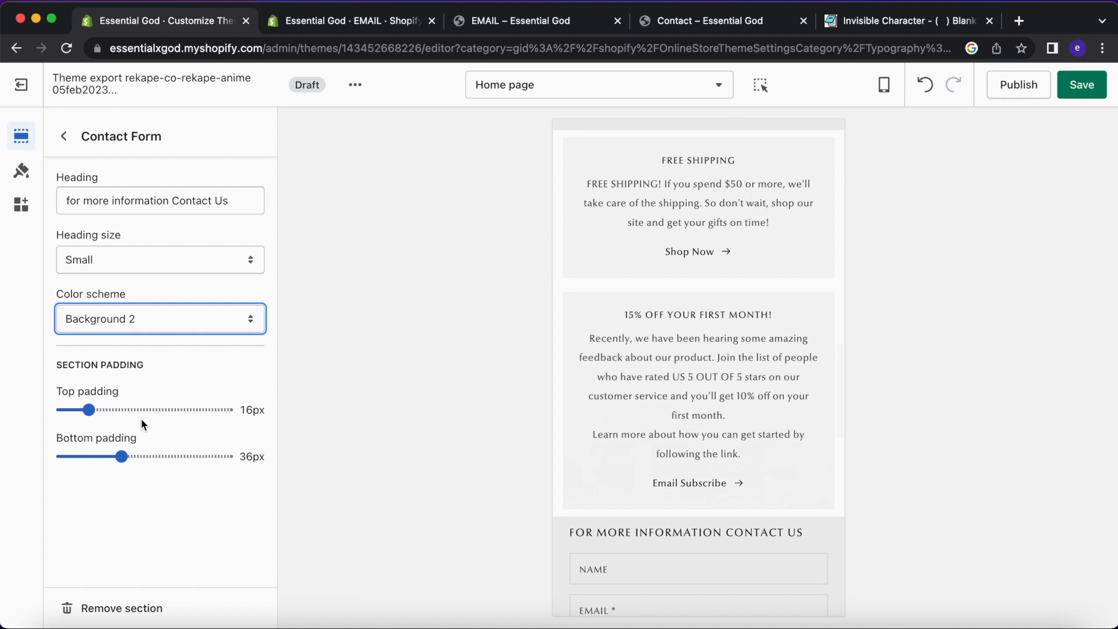
left_click(95, 409)
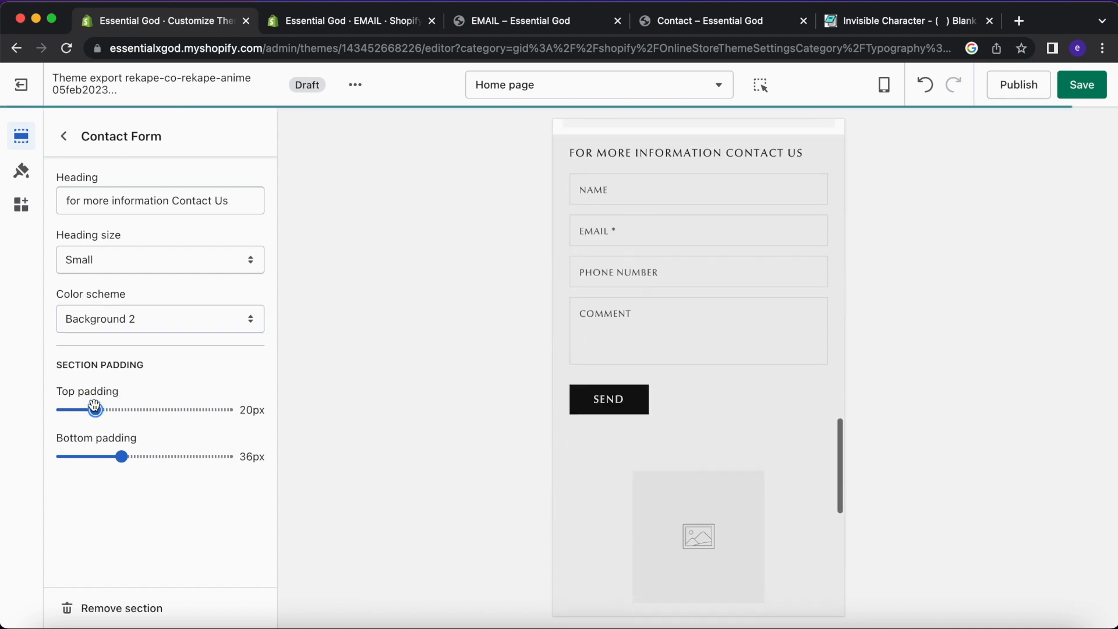
scroll(681, 228, "up", 2)
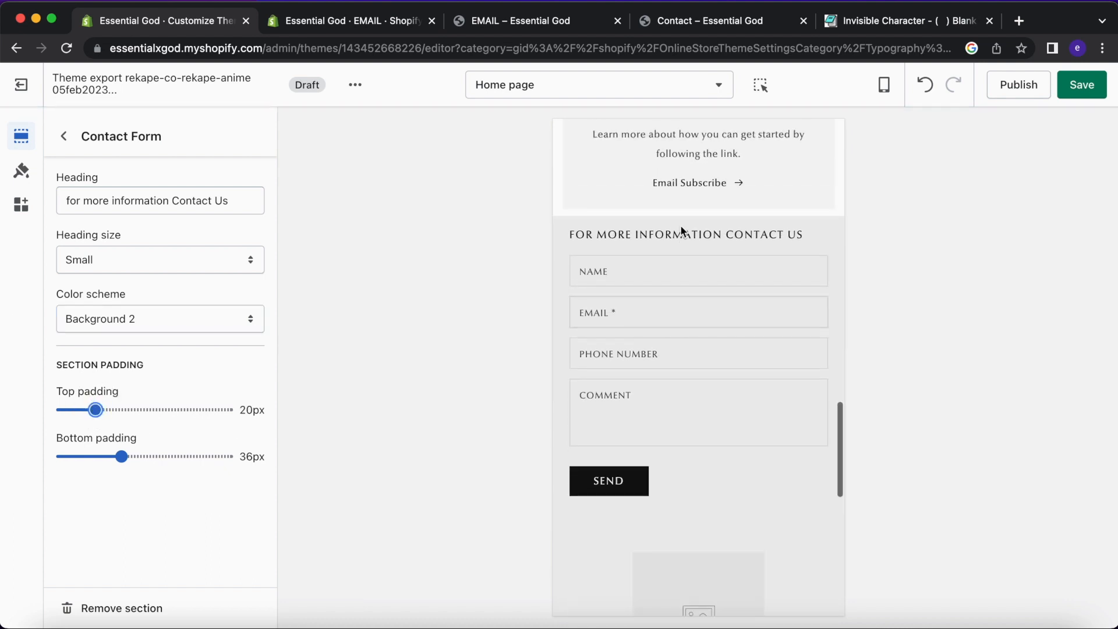
left_click(65, 138)
Test the NAME, EMAIL, PHONE NUMBER and COMMENT fields in the preview contact form.
left_click(611, 280)
left_click(622, 319)
left_click(620, 357)
left_click(634, 408)
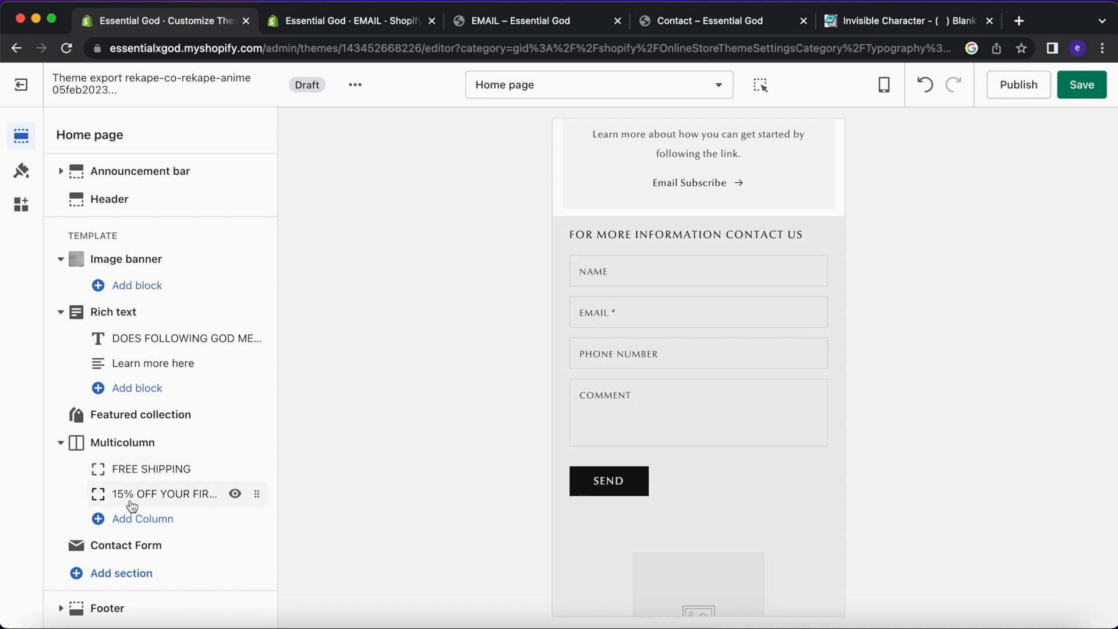
left_click(146, 547)
left_click(187, 204)
key("super+a")
type("P")
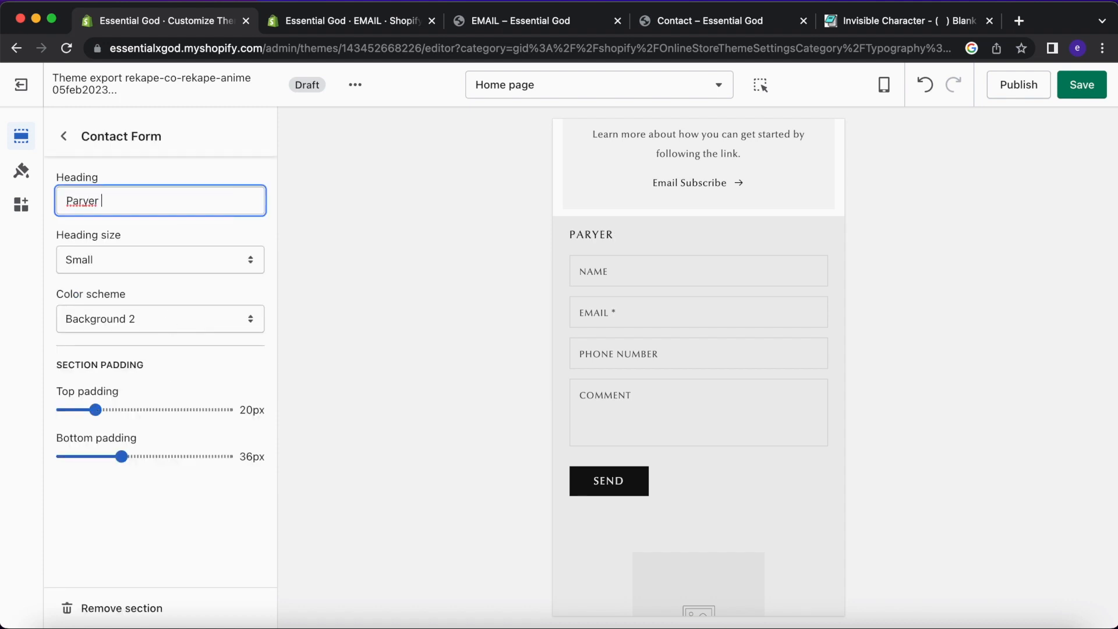
right_click(83, 204)
left_click(114, 214)
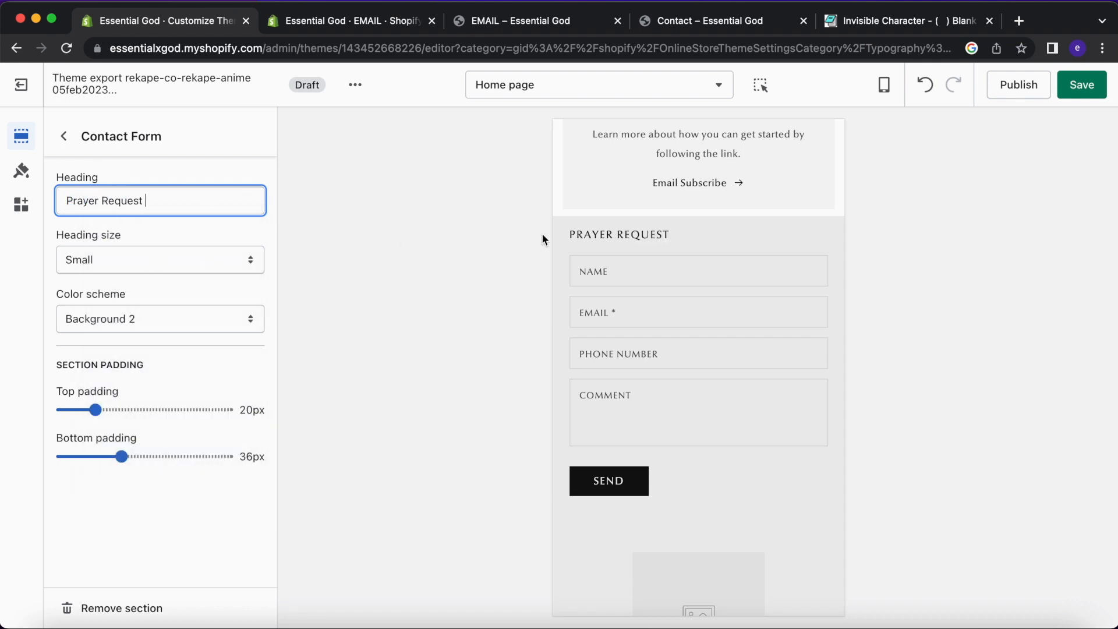
scroll(664, 233, "up", 1)
left_click(193, 263)
left_click(267, 303)
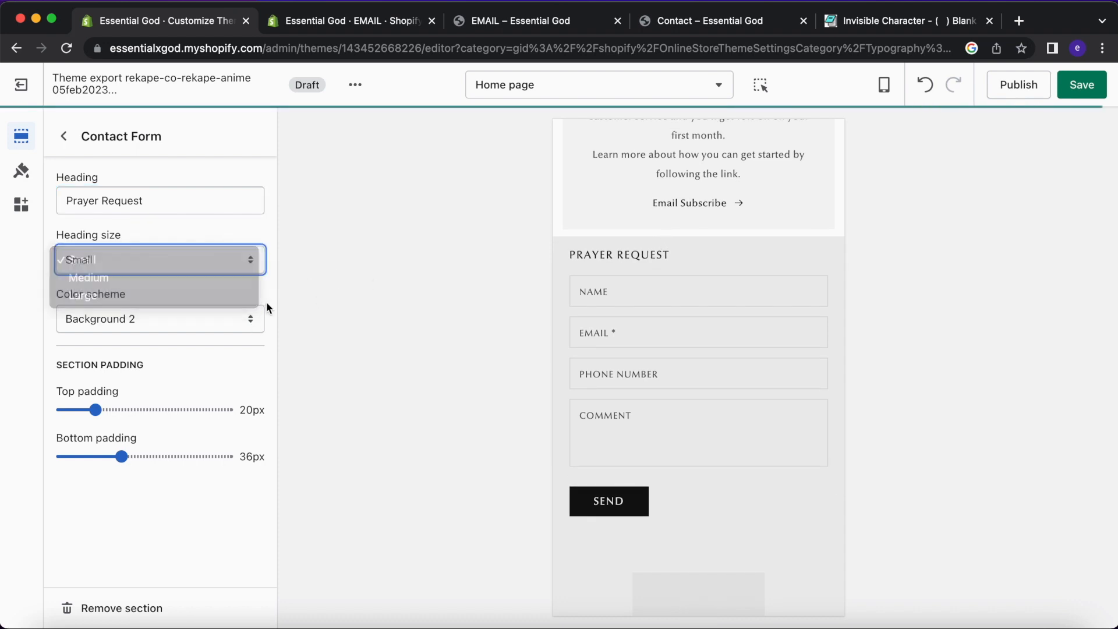
scroll(645, 369, "up", 1)
left_click(659, 308)
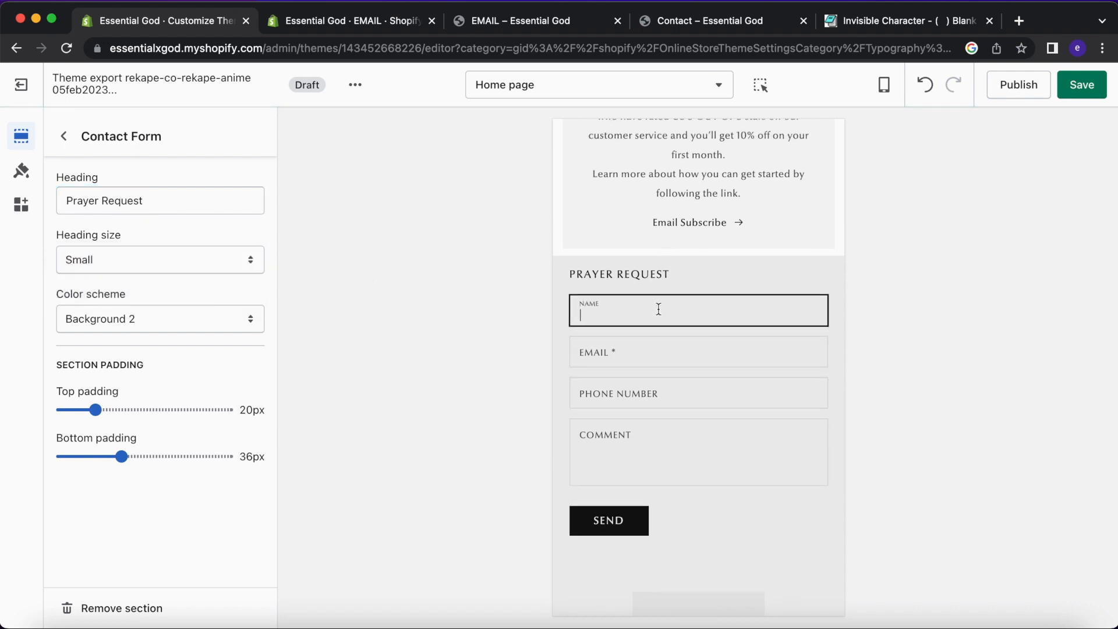
left_click(636, 340)
left_click(636, 387)
left_click(639, 445)
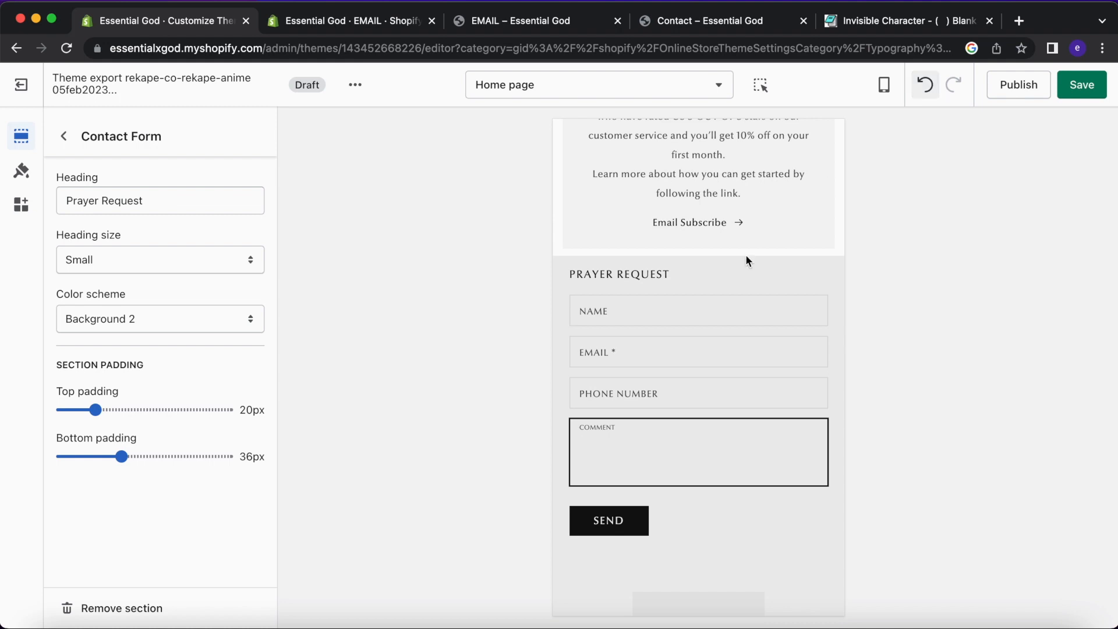
scroll(659, 294, "up", 2)
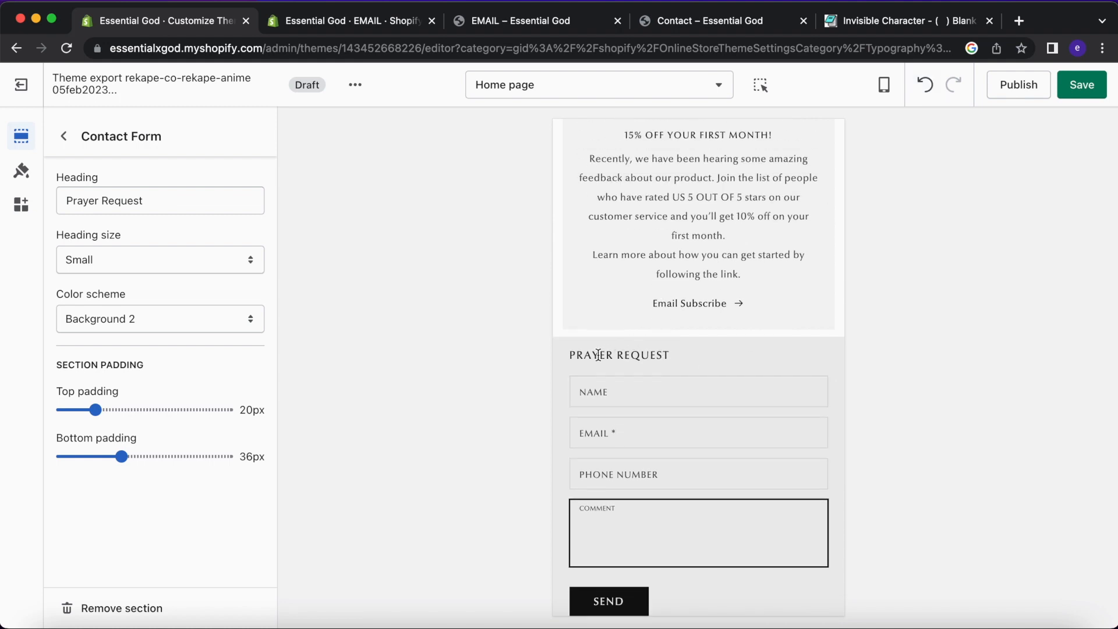
left_click(925, 86)
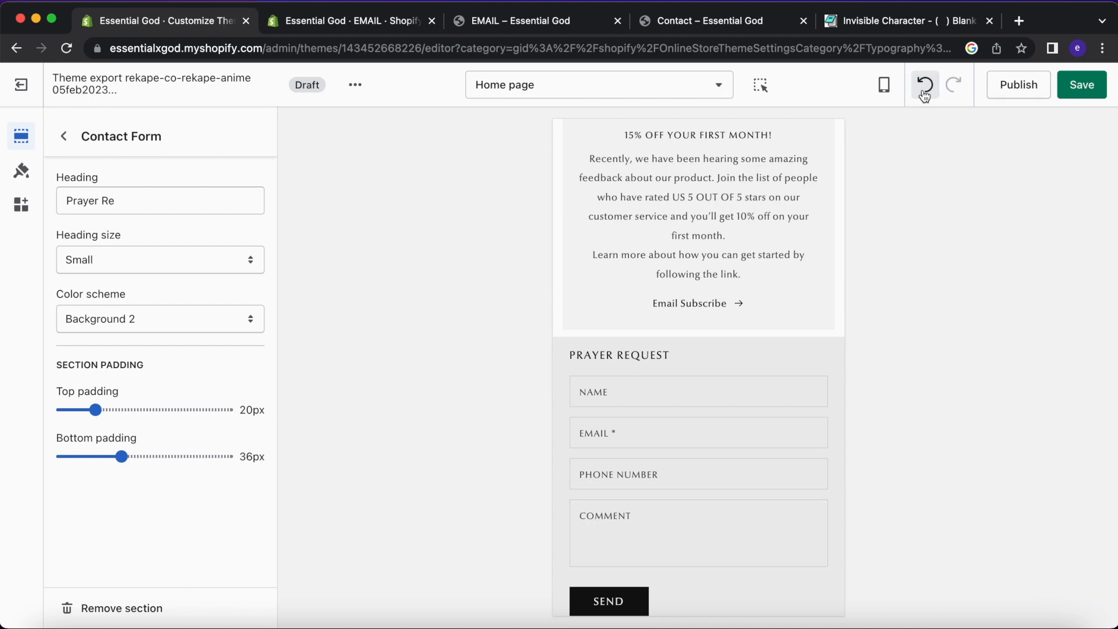
left_click(925, 86)
left_click(925, 86)
left_click(925, 86)
left_click(925, 93)
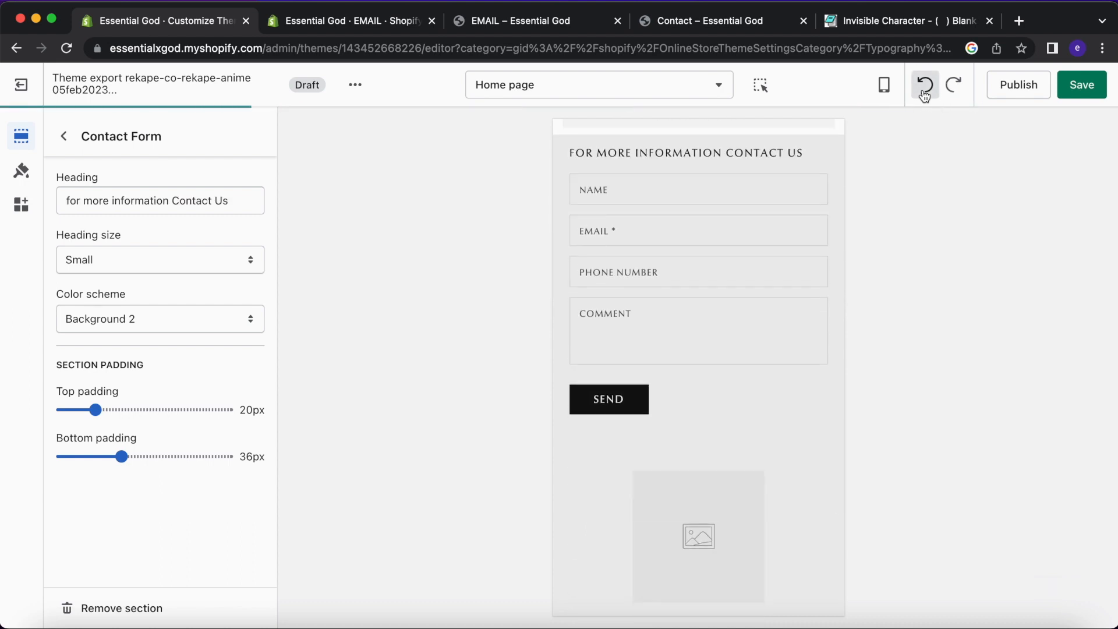
scroll(699, 190, "up", 1)
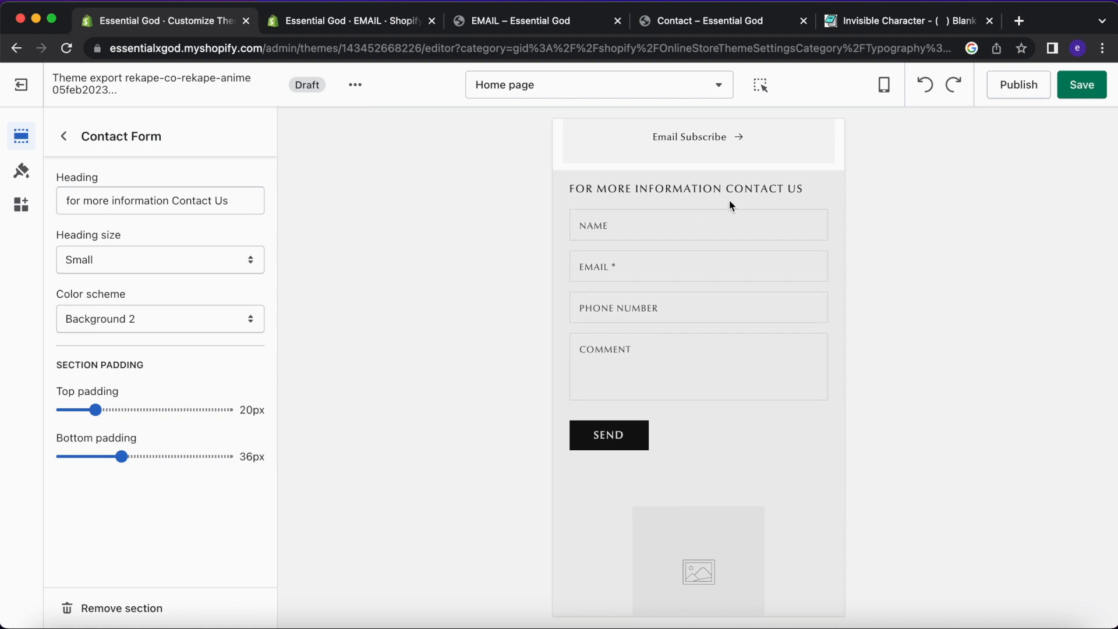
left_click(92, 129)
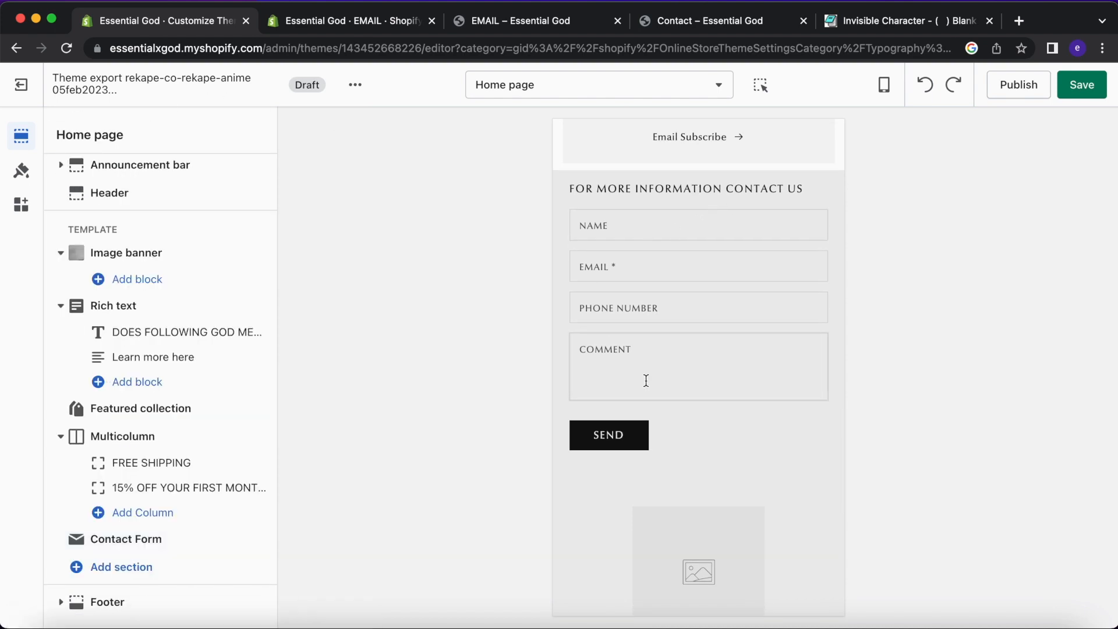
Choose the ESSENTIAL GOD logo as the footer Image block's image.
left_click(61, 602)
scroll(259, 527, "down", 1)
scroll(260, 527, "down", 3)
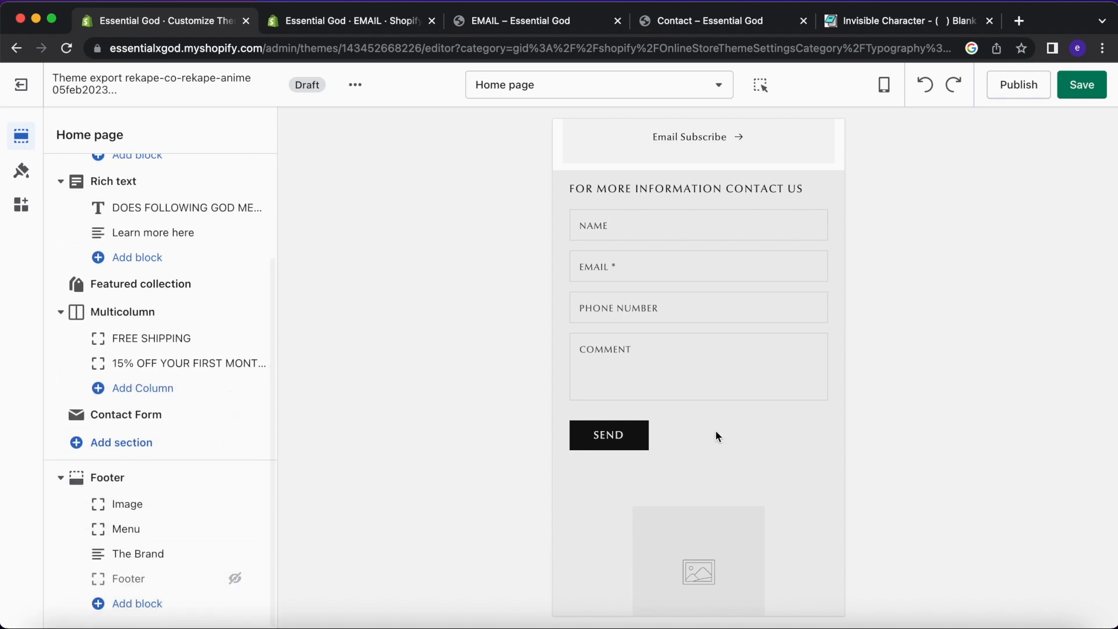
scroll(719, 437, "down", 6)
left_click(142, 504)
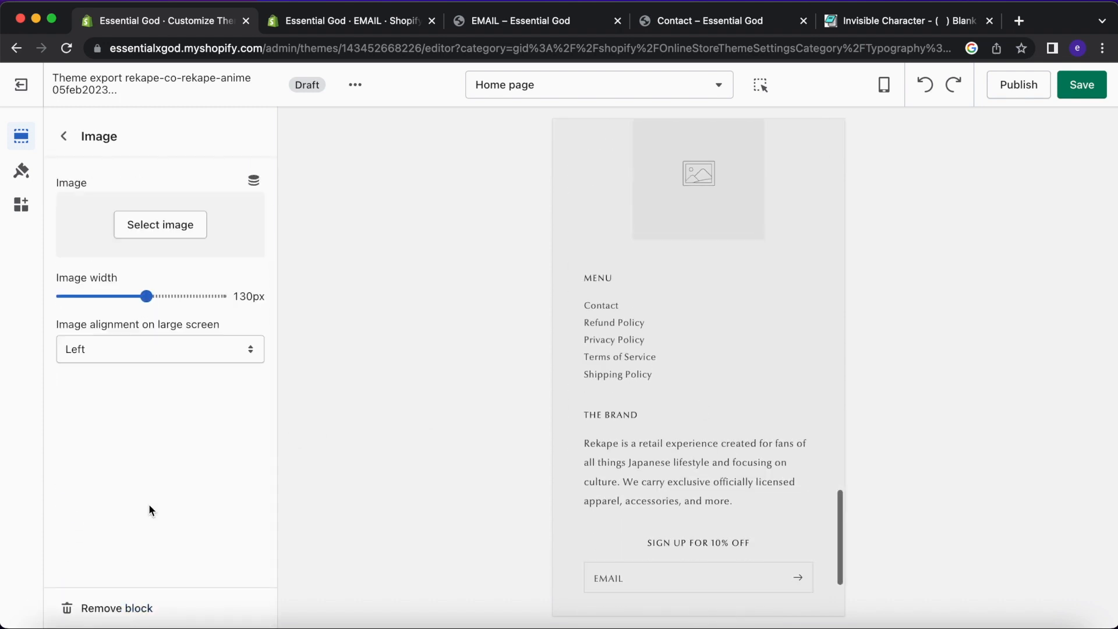
left_click(161, 221)
scroll(146, 425, "down", 7)
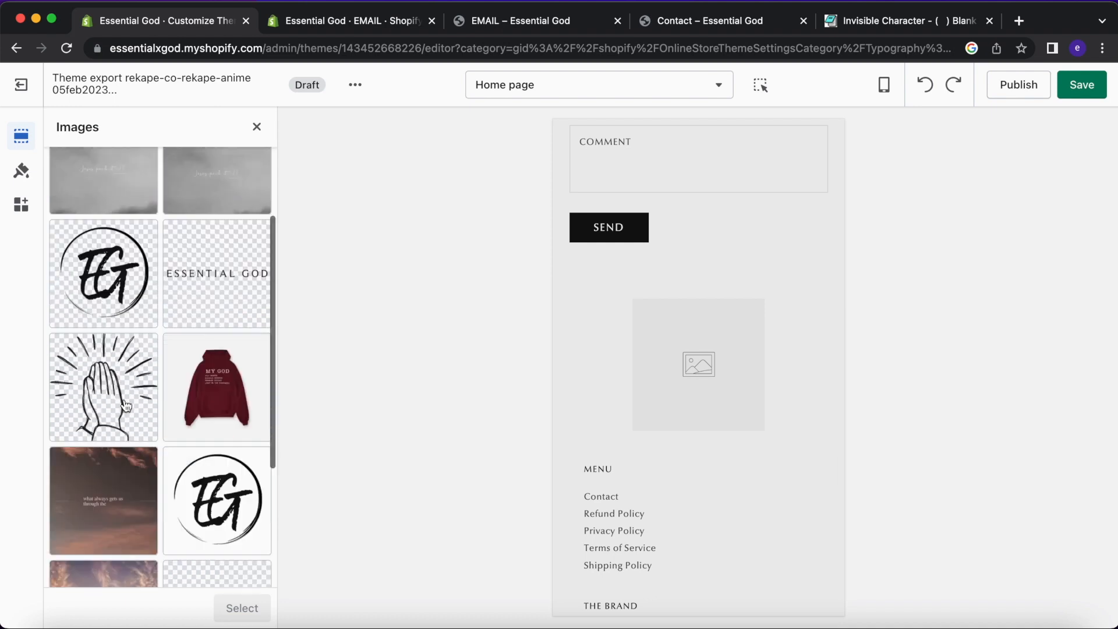
left_click(223, 428)
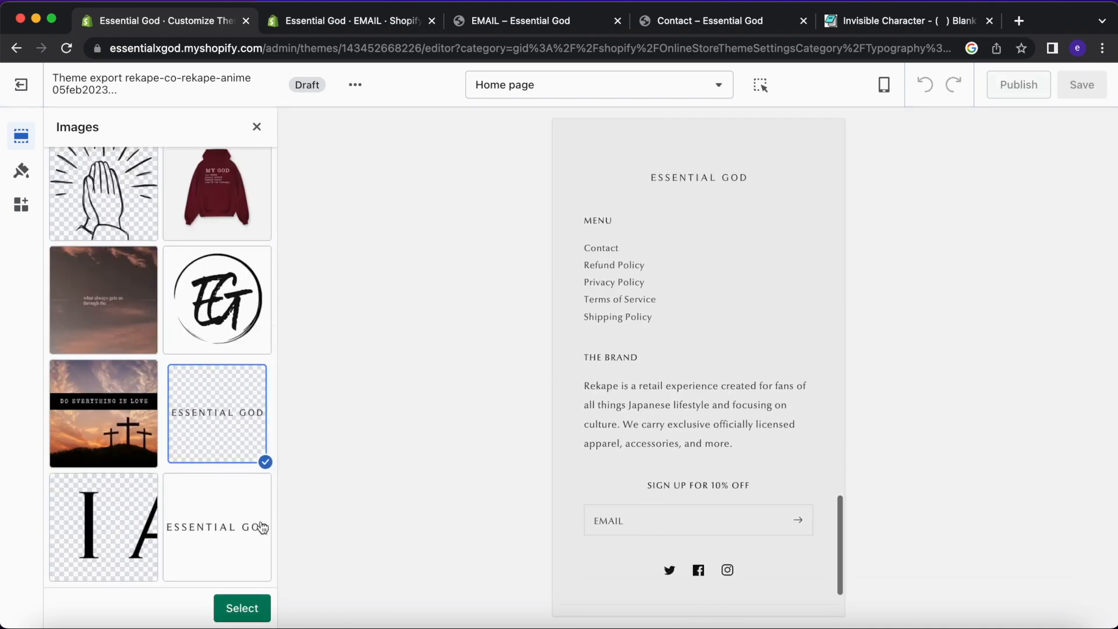
left_click(252, 607)
Widen the footer logo to 190px and hide The Brand text block.
left_click(208, 367)
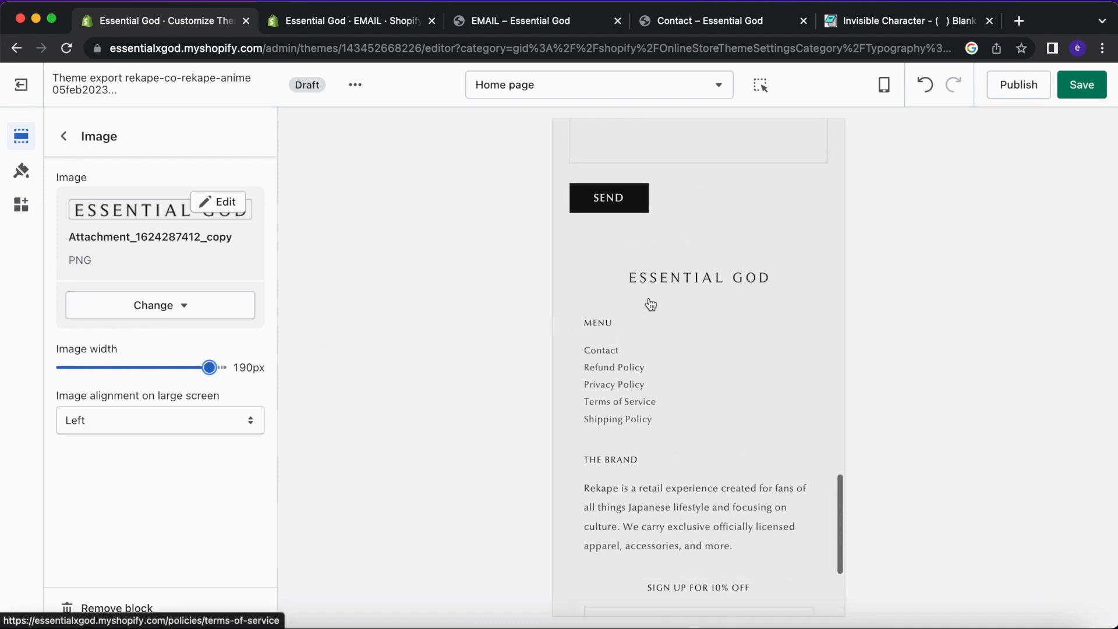
left_click(65, 137)
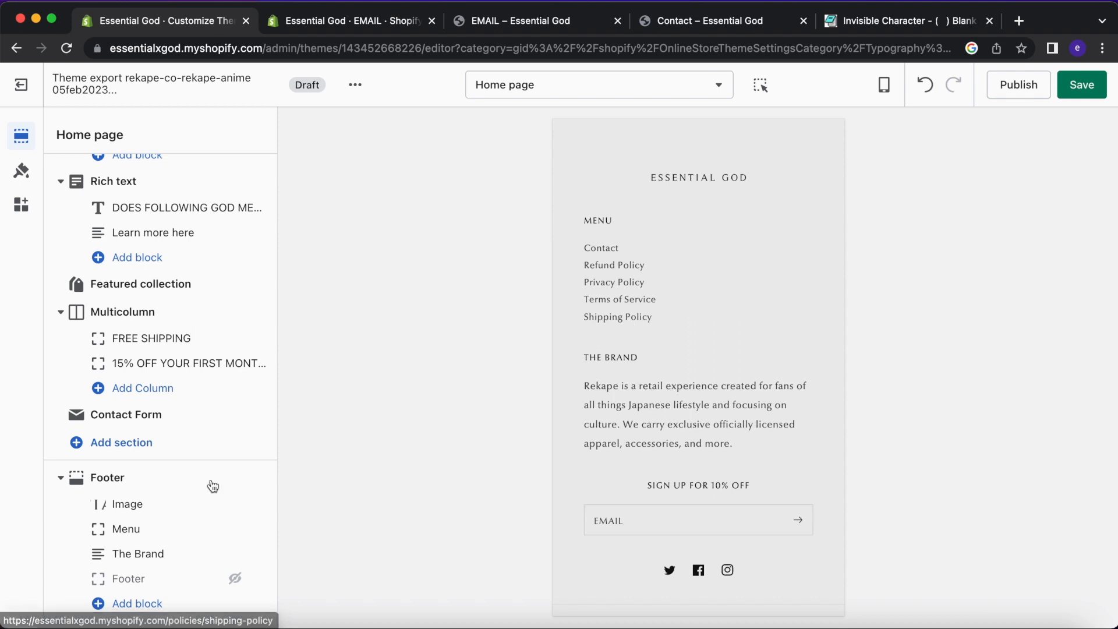
left_click(234, 553)
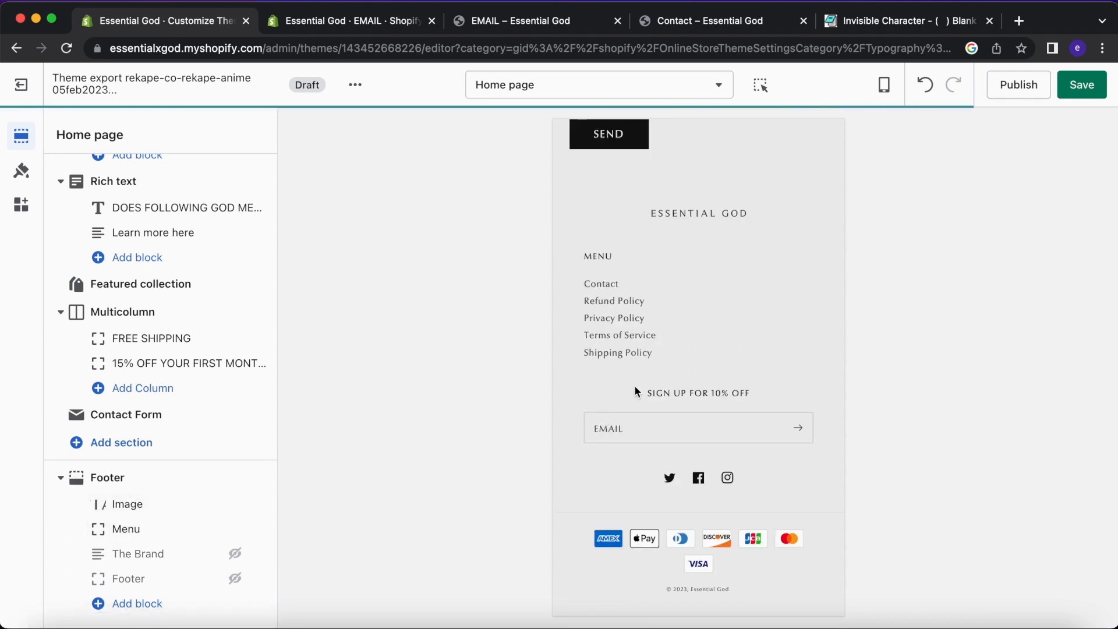
Remove The Brand block from the footer.
left_click(184, 560)
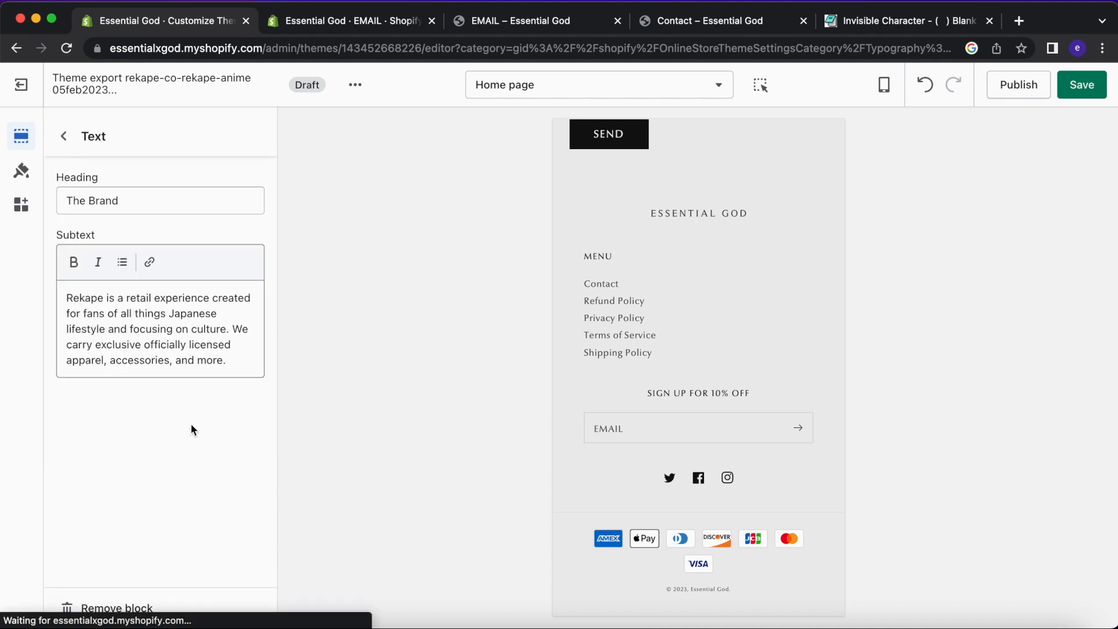
left_click(93, 609)
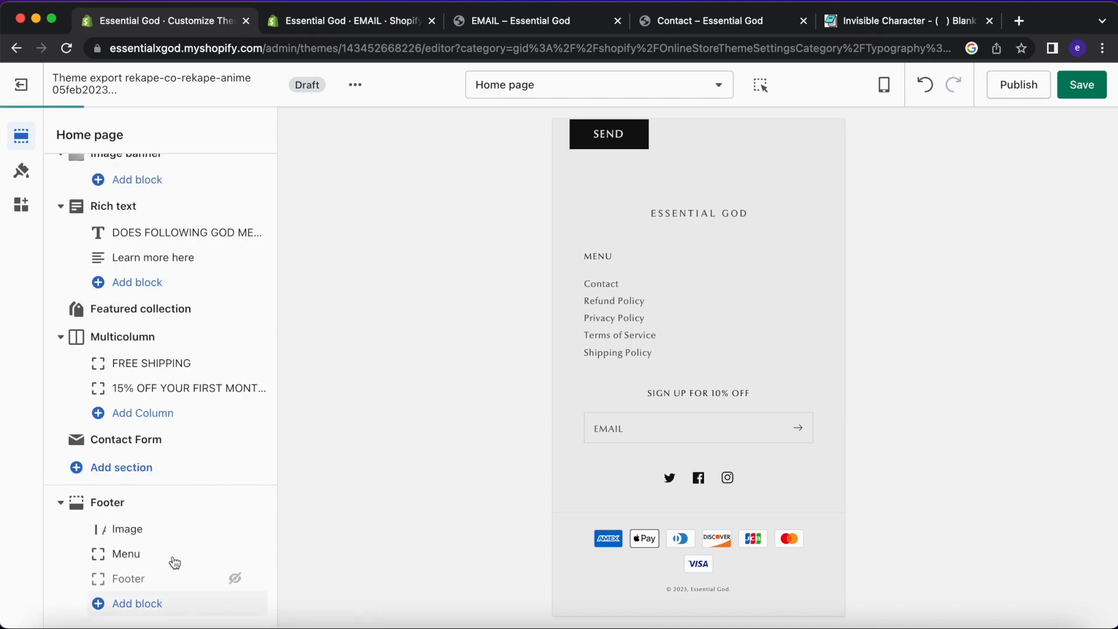
scroll(652, 324, "up", 10)
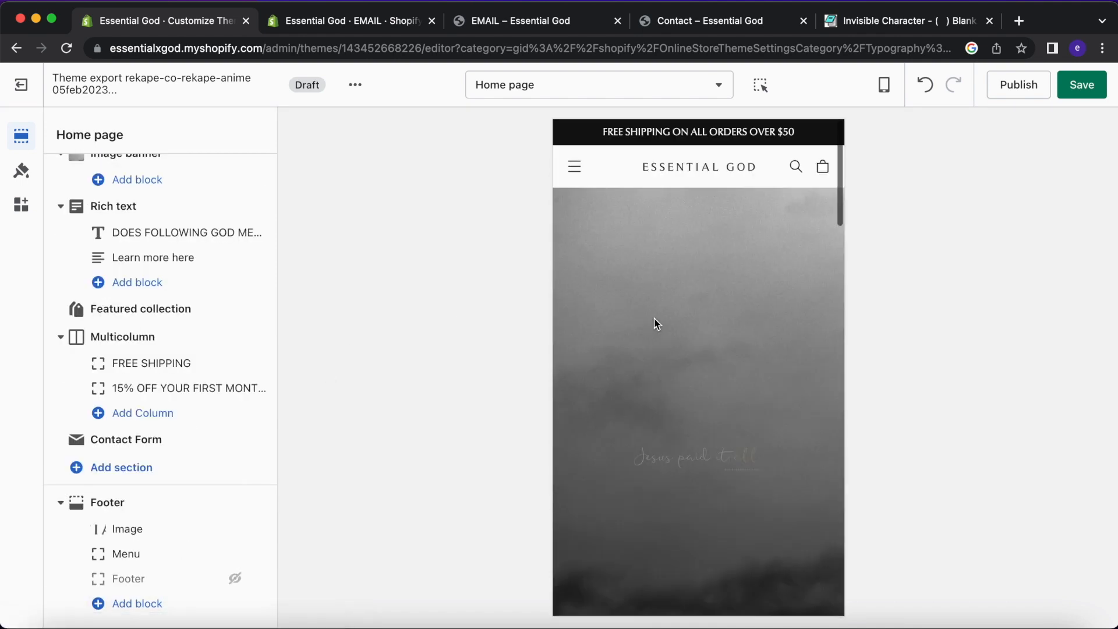
scroll(691, 295, "up", 2)
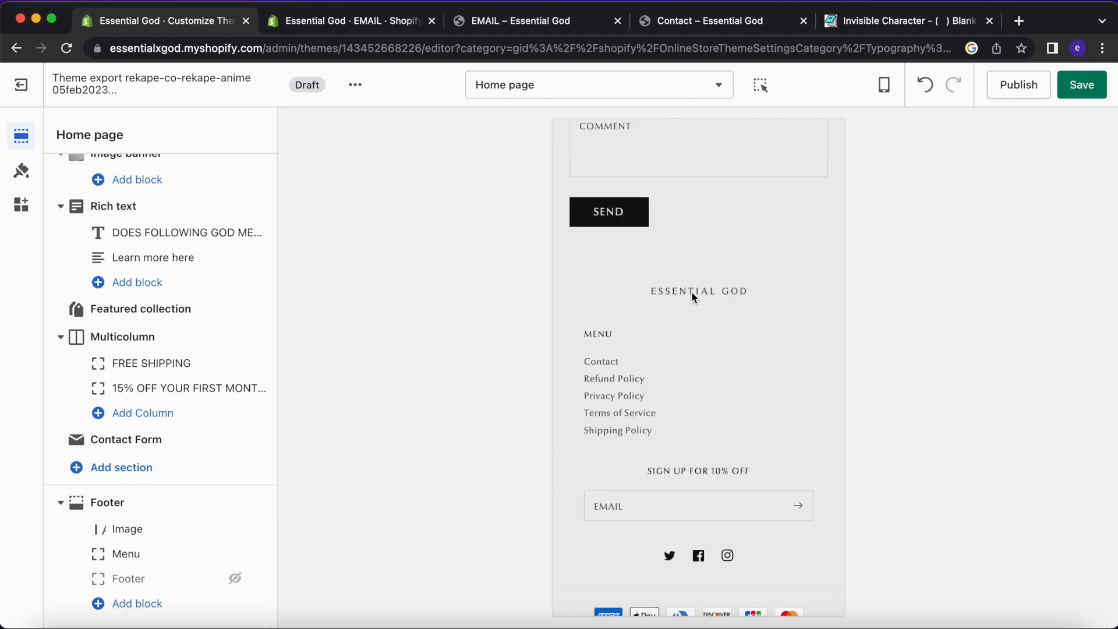
Reduce the footer's top padding to 8px.
left_click(122, 501)
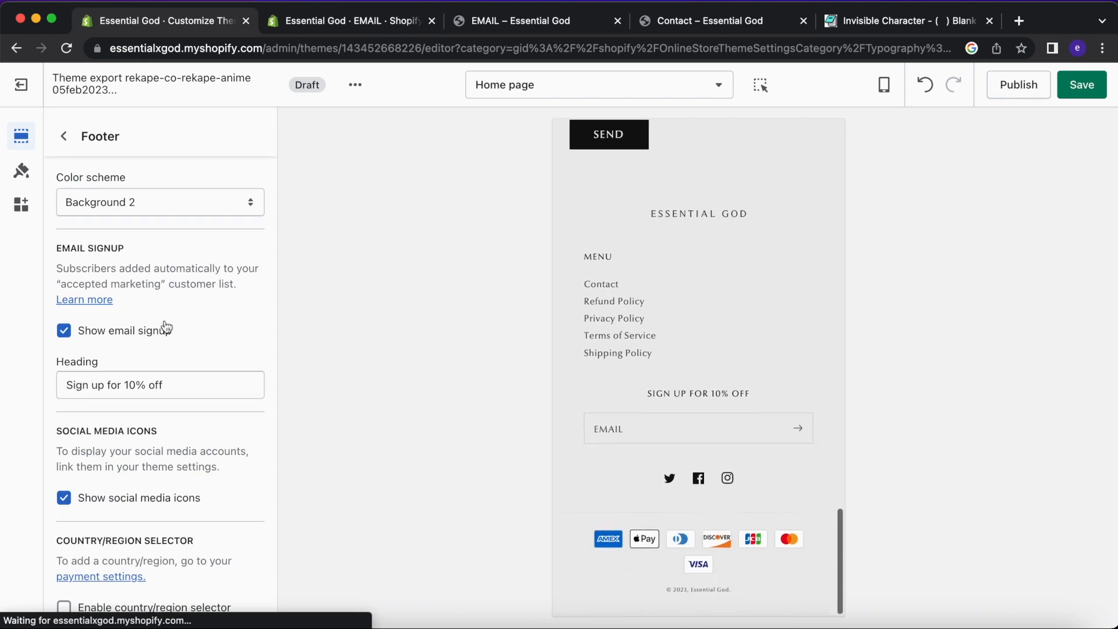
scroll(164, 325, "down", 8)
scroll(648, 238, "up", 2)
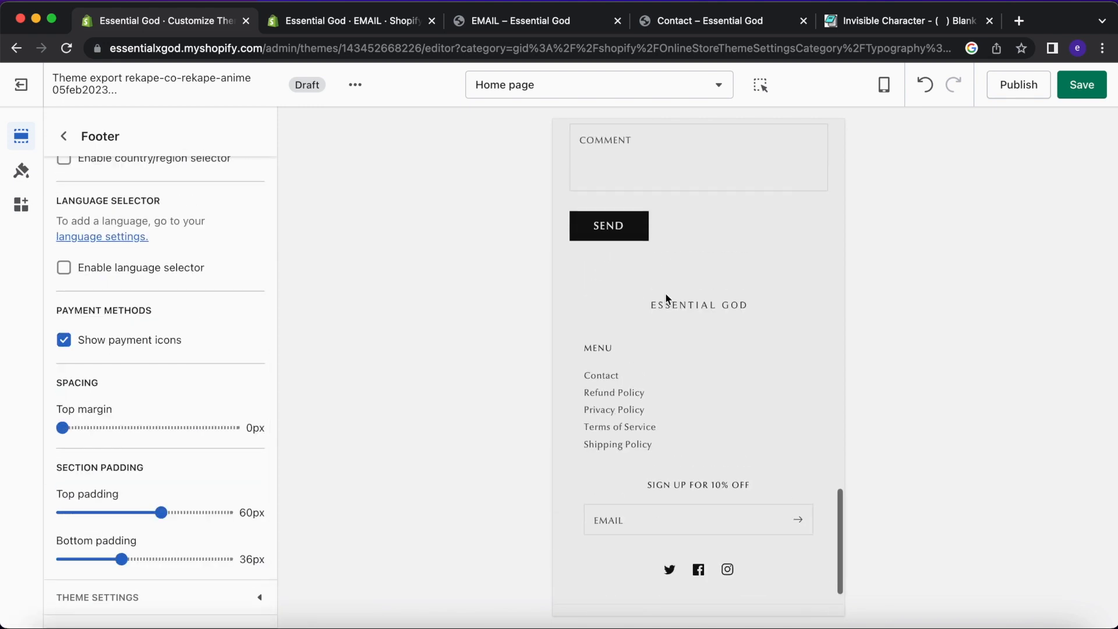
left_click_drag(114, 513, 75, 513)
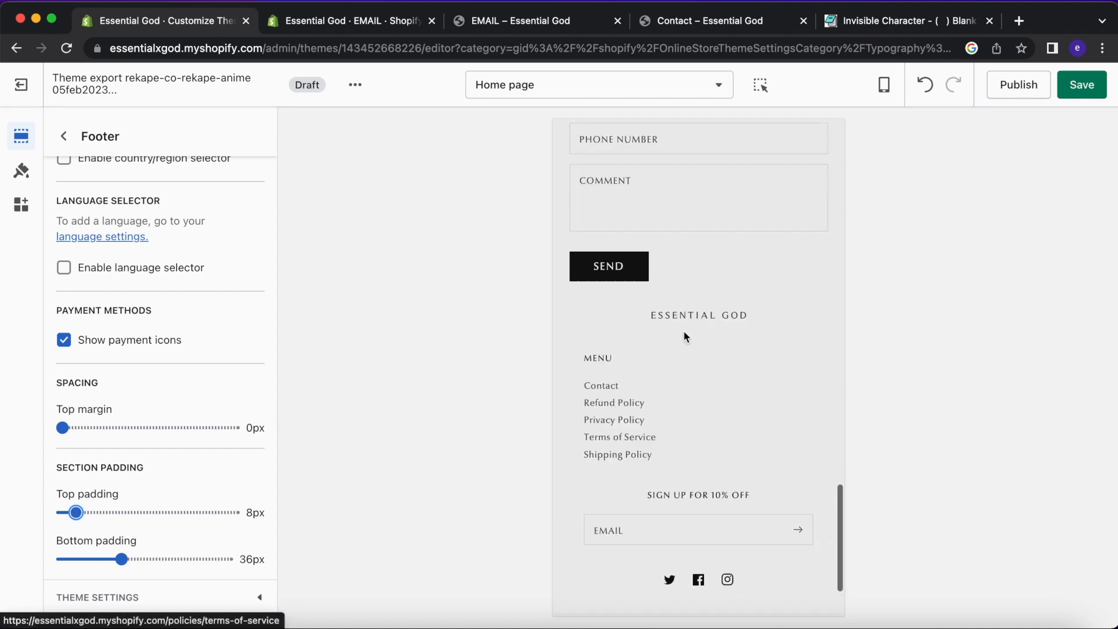
left_click(63, 136)
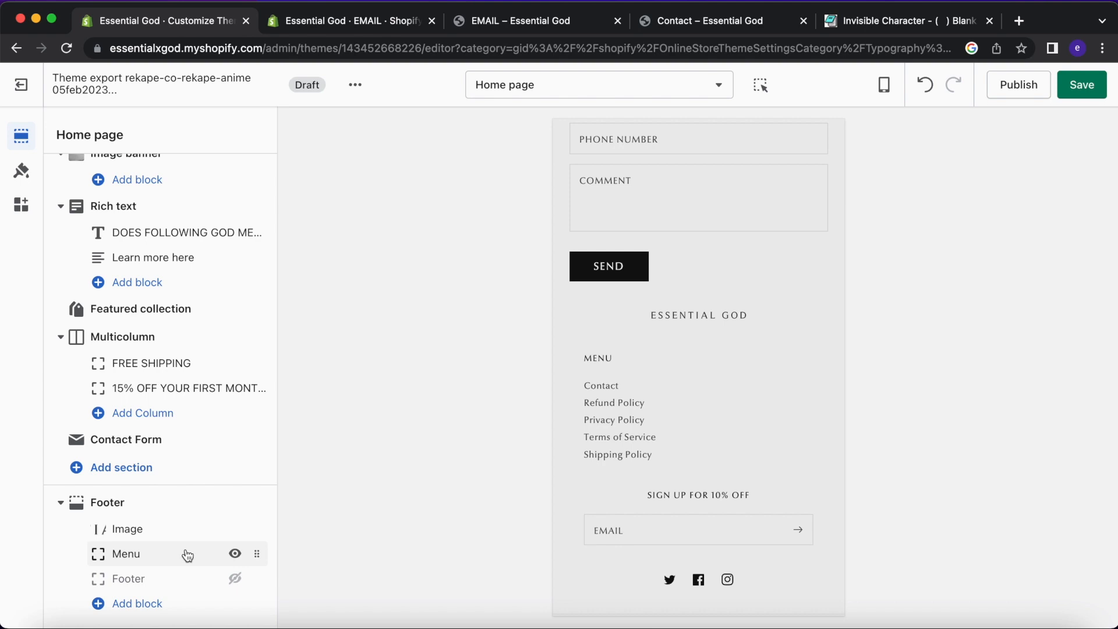
Switch the footer colour scheme to Accent 2.
left_click(132, 502)
scroll(210, 327, "down", 1)
scroll(192, 256, "up", 1)
left_click(181, 198)
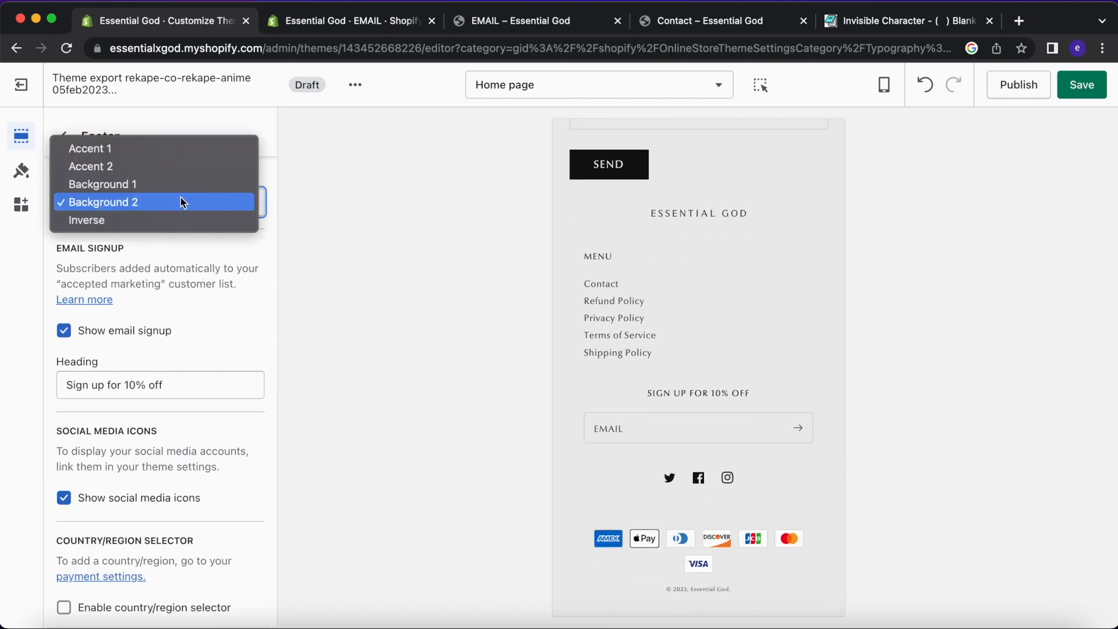
left_click(182, 166)
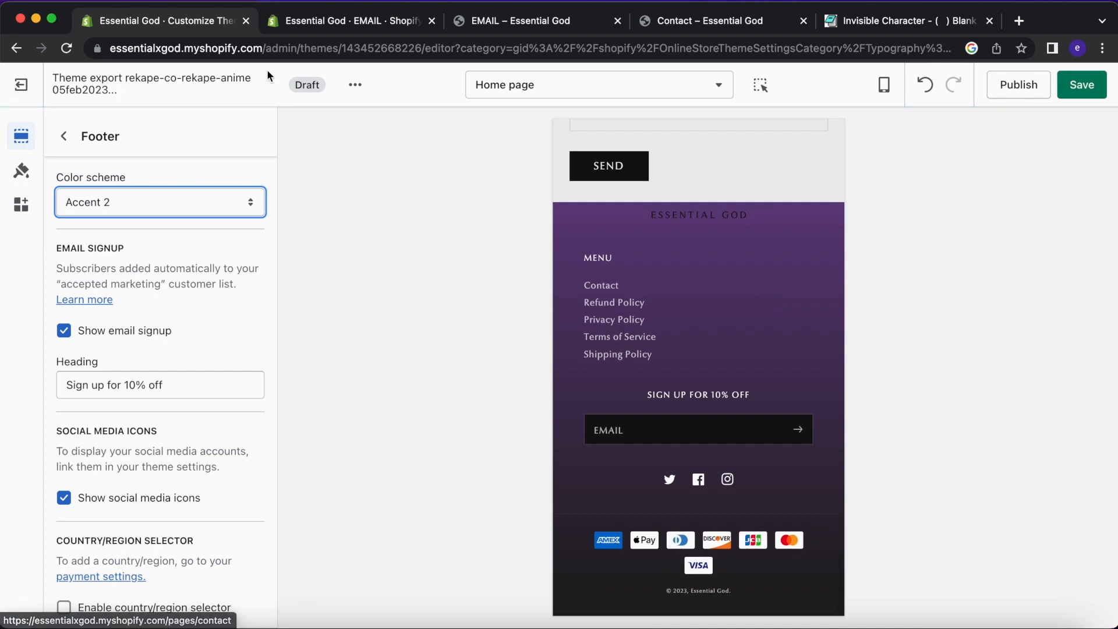
Go to the store admin tab and find the Online Store sales channel.
left_click(293, 23)
scroll(277, 299, "down", 1)
scroll(277, 299, "up", 1)
left_click(103, 349)
Open the live theme's editor from Online Store > Themes for comparison.
left_click(105, 367)
left_click(78, 369)
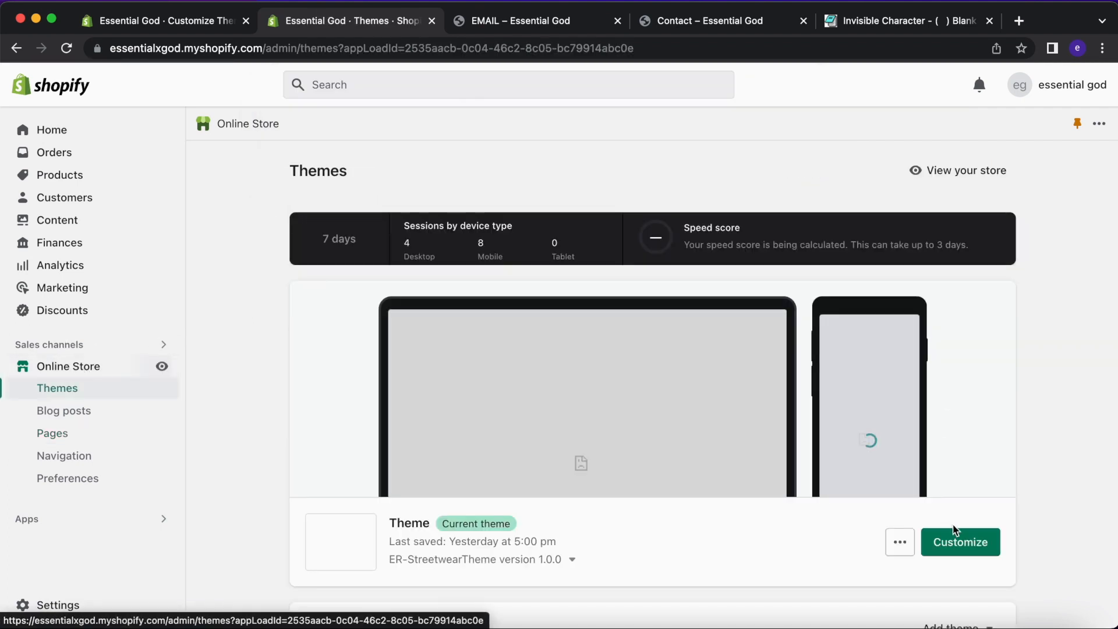
left_click(959, 540)
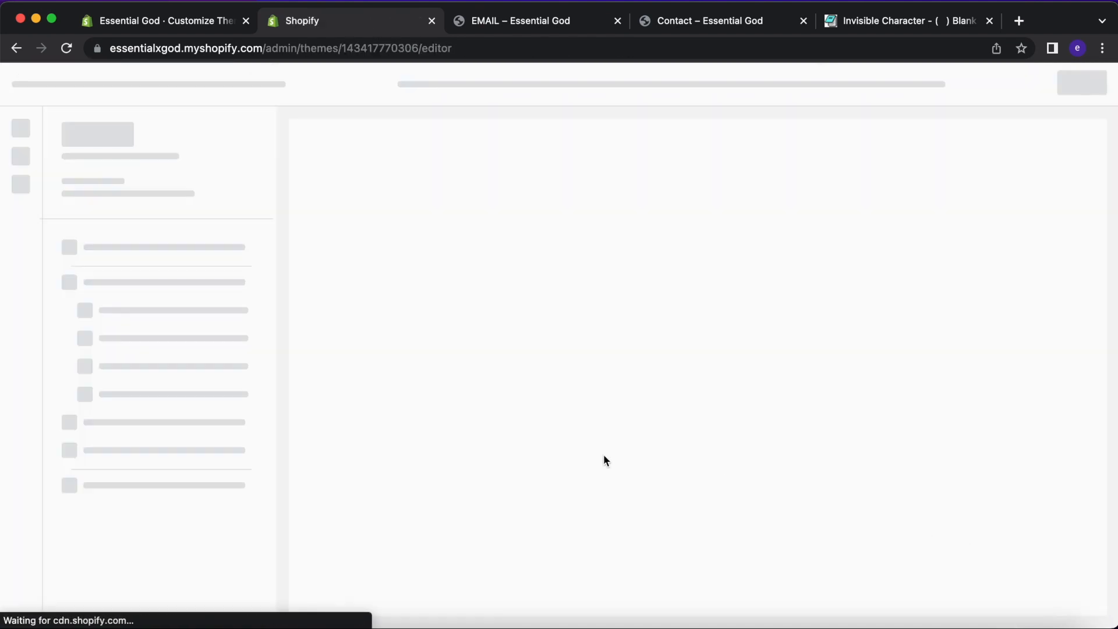
scroll(596, 442, "down", 20)
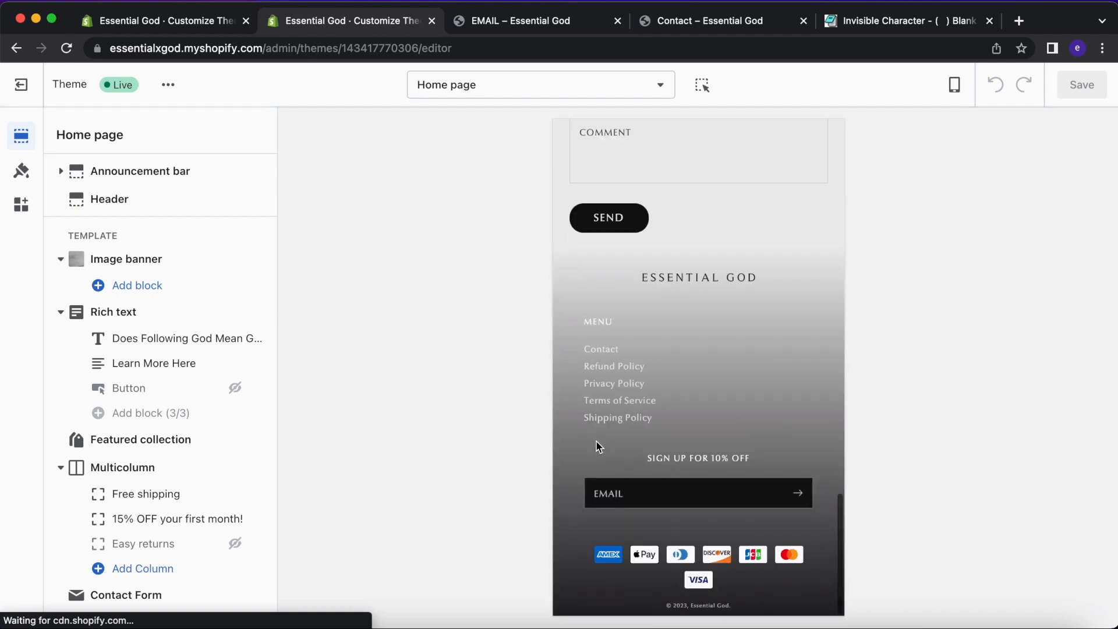
scroll(728, 276, "up", 3)
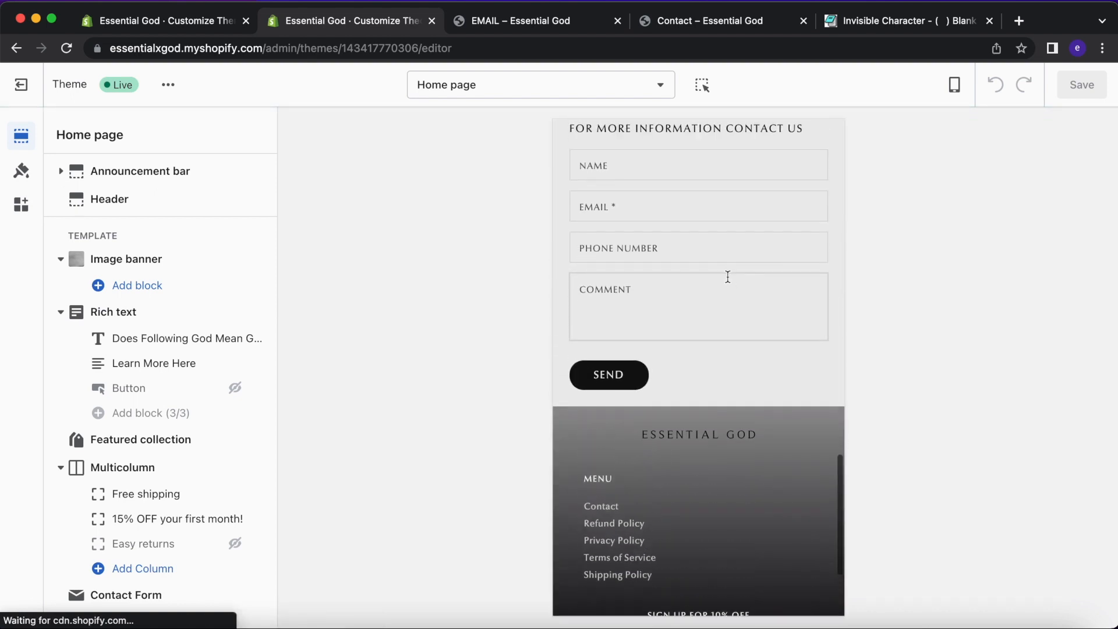
scroll(728, 276, "down", 3)
scroll(732, 307, "up", 10)
scroll(731, 315, "down", 10)
Open the draft theme's Accent 2 gradient under Theme settings > Colors.
left_click(209, 24)
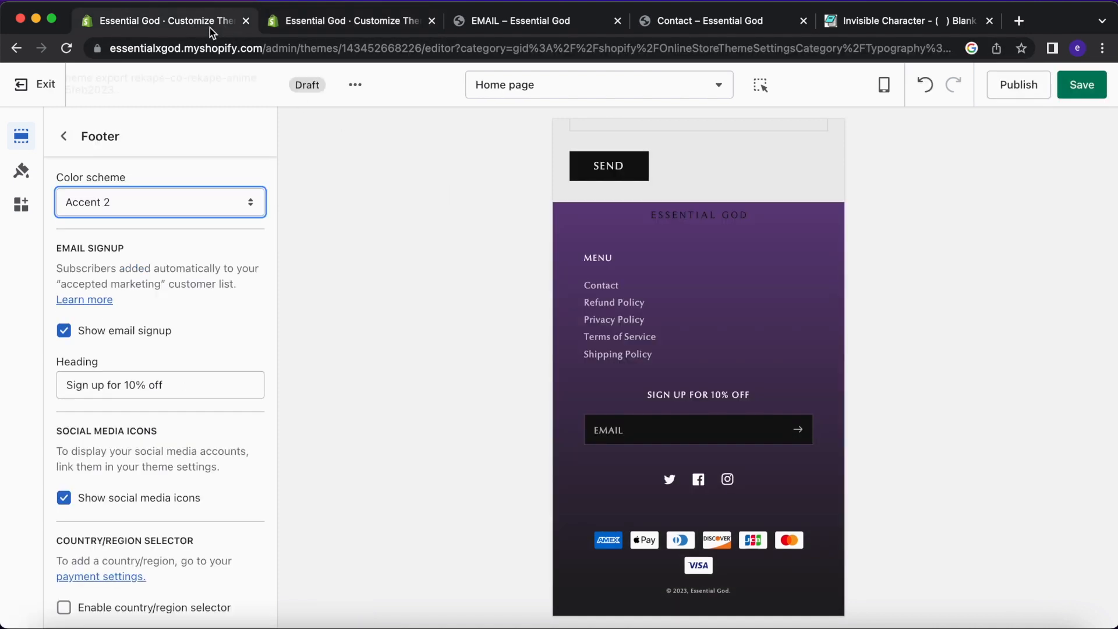
left_click(21, 171)
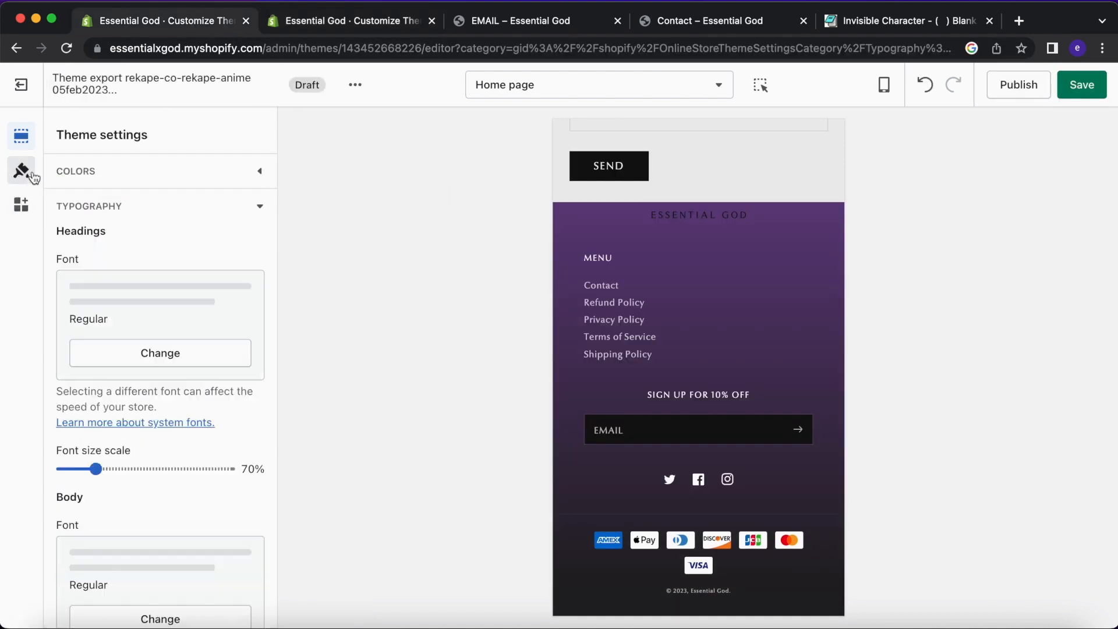
left_click(88, 172)
scroll(163, 386, "down", 2)
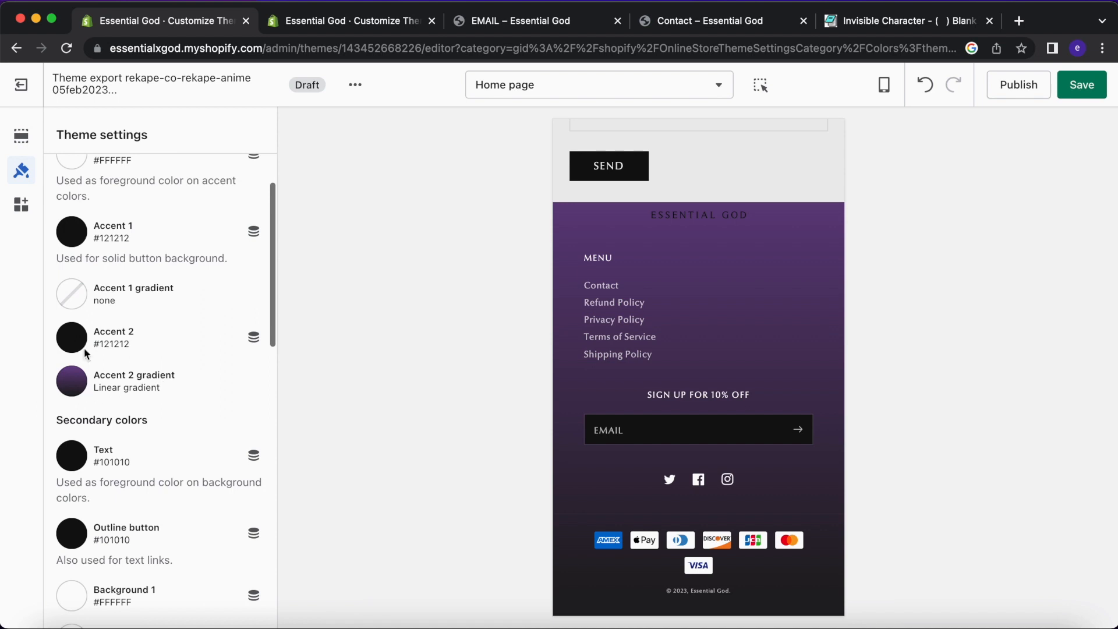
left_click(69, 383)
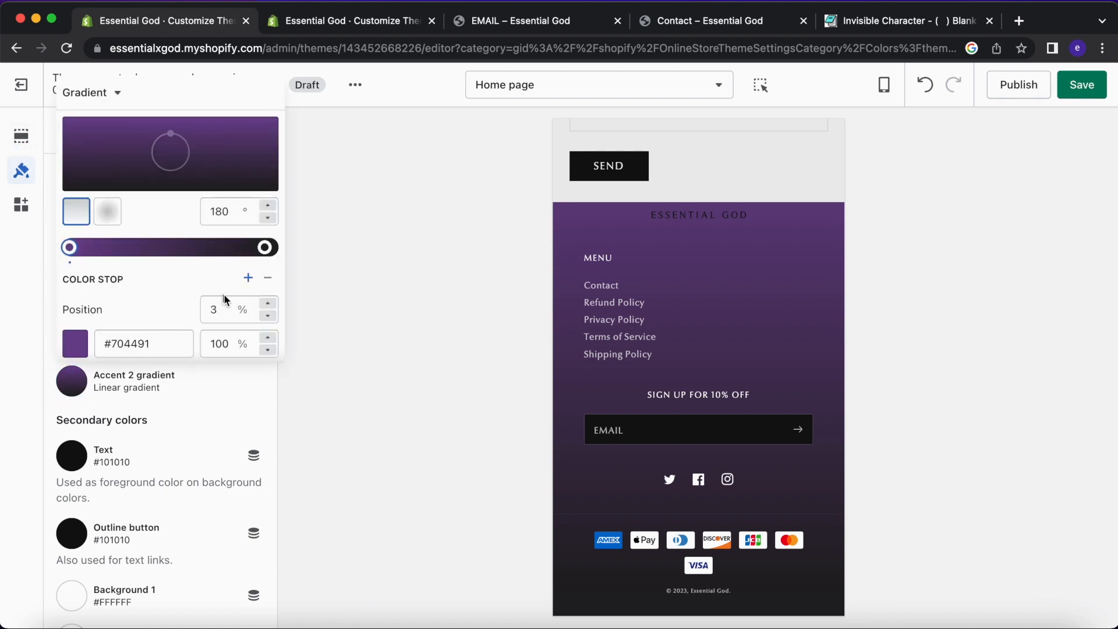
Open the live theme's Accent 2 gradient under Theme settings > Colors.
left_click(340, 29)
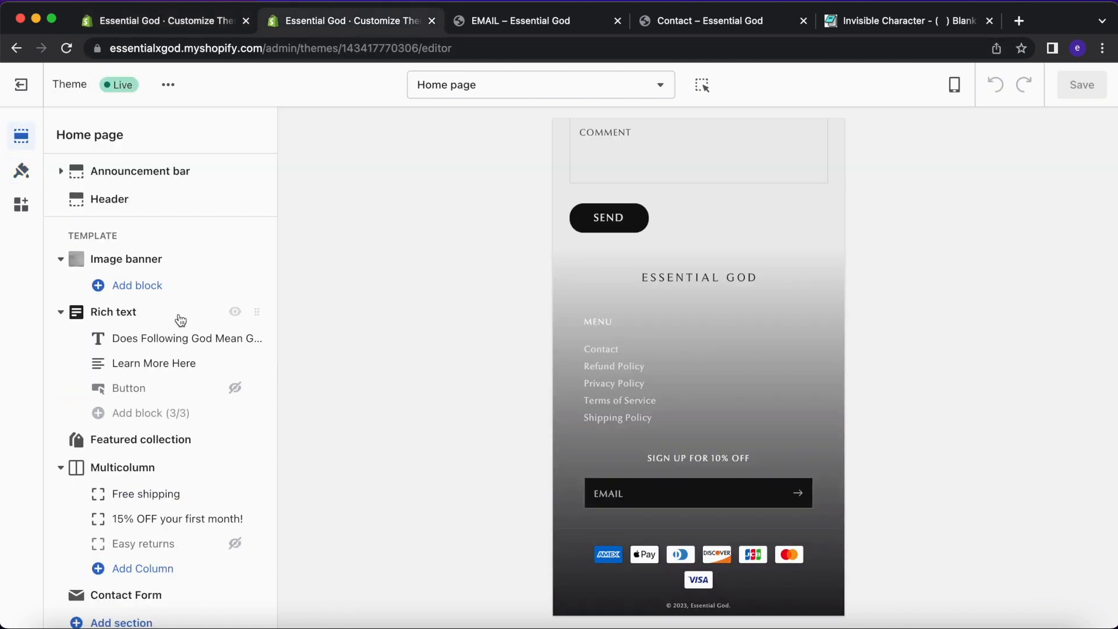
left_click(29, 178)
left_click(107, 174)
scroll(120, 374, "down", 3)
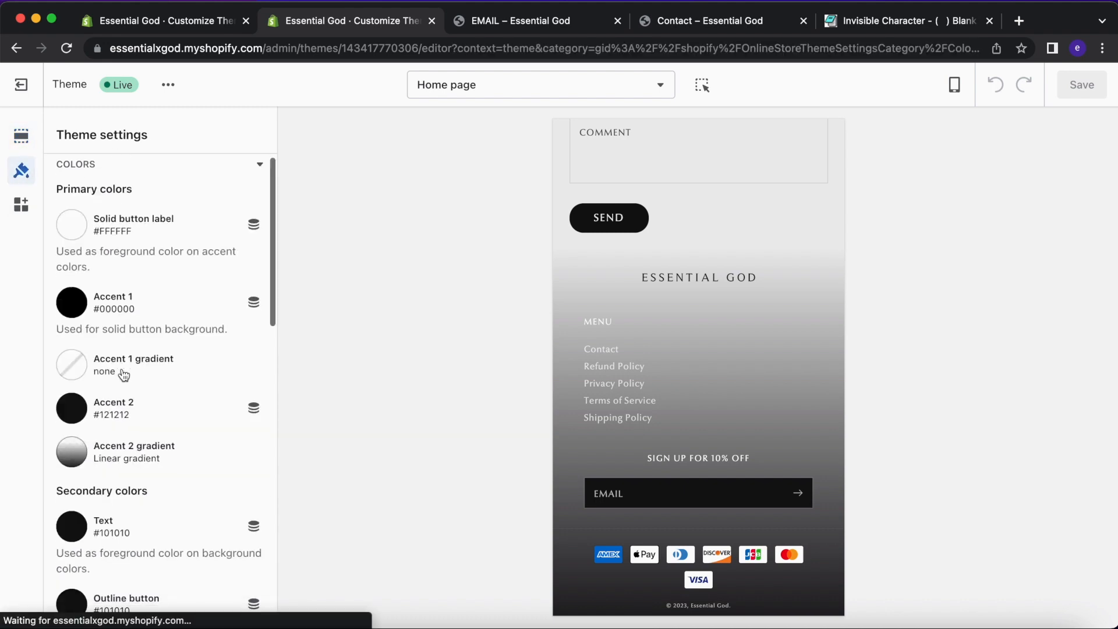
scroll(104, 361, "up", 1)
left_click(71, 345)
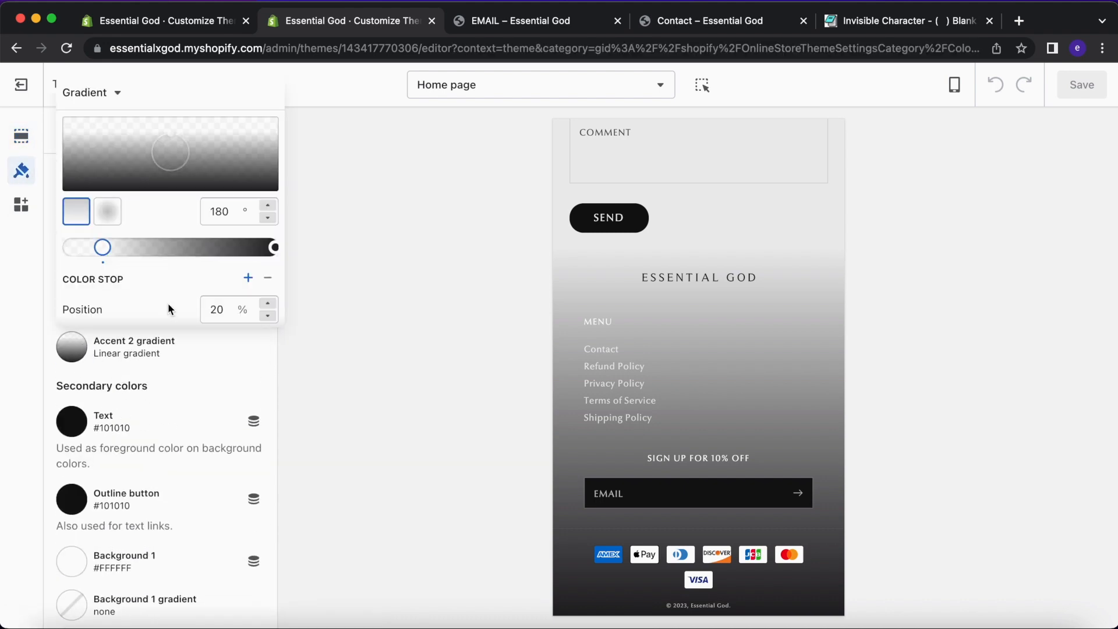
scroll(178, 247, "down", 4)
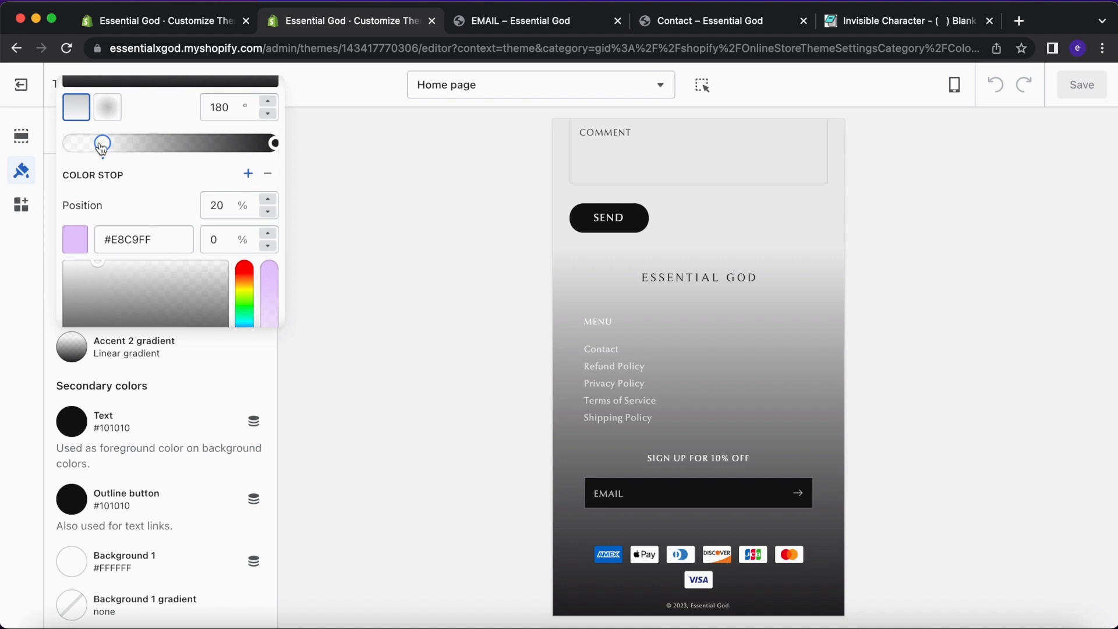
Replace the draft stop colour 704491 with lilac E8C9FF and move it toward the middle.
double_click(158, 237)
key("super+c")
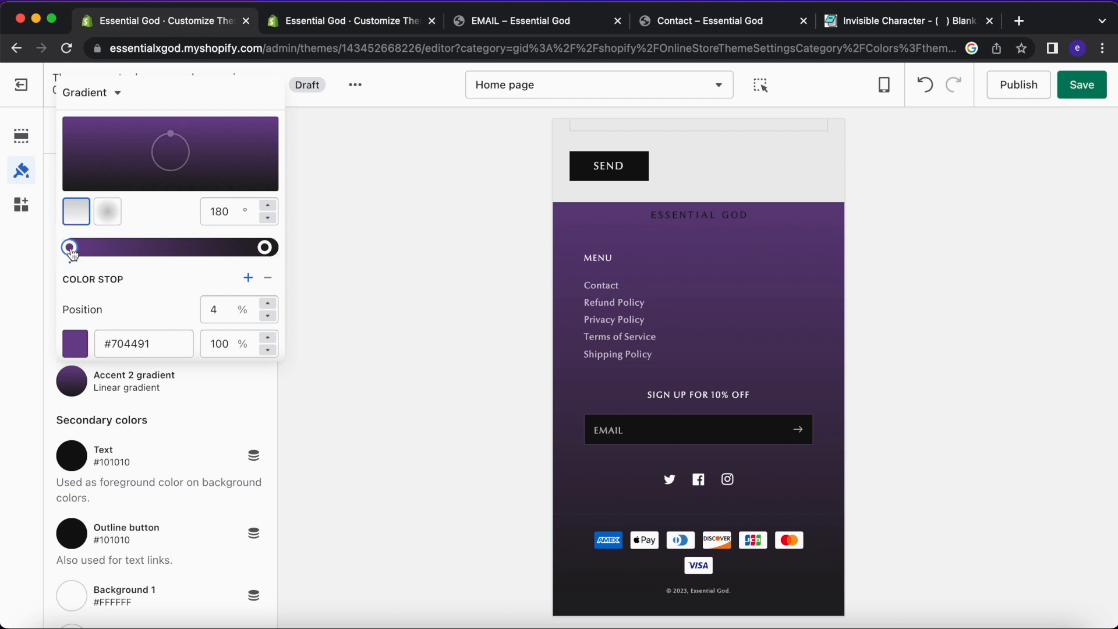
double_click(144, 345)
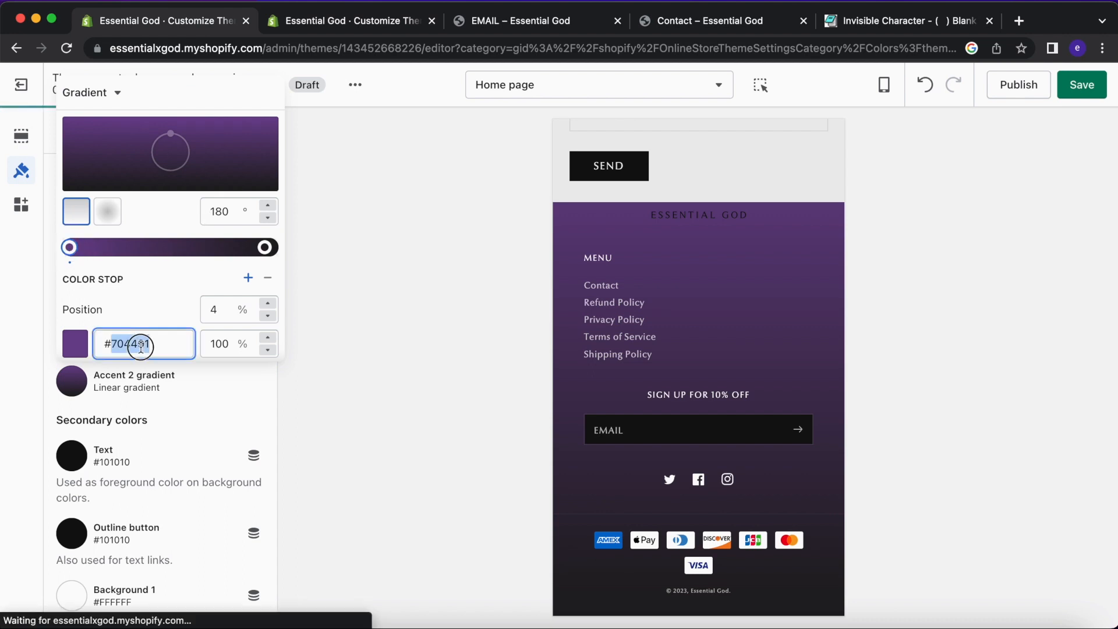
key("super+v")
left_click(182, 280)
left_click_drag(69, 247, 176, 248)
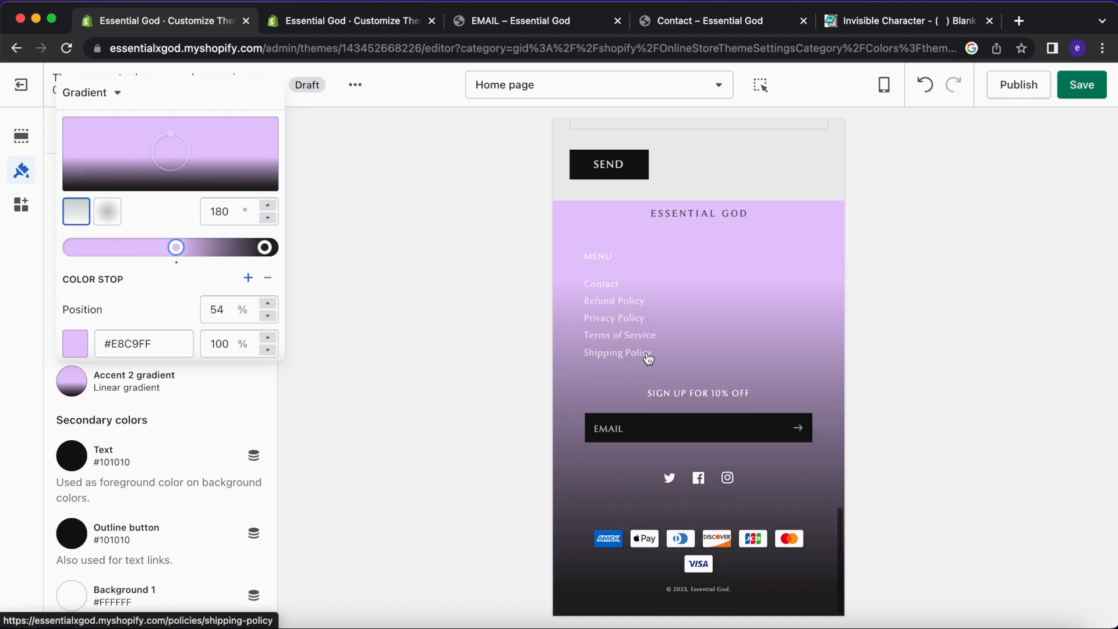
Match the draft's dark end stop to the live hex 020003 and check the 53% stop.
scroll(648, 357, "up", 5)
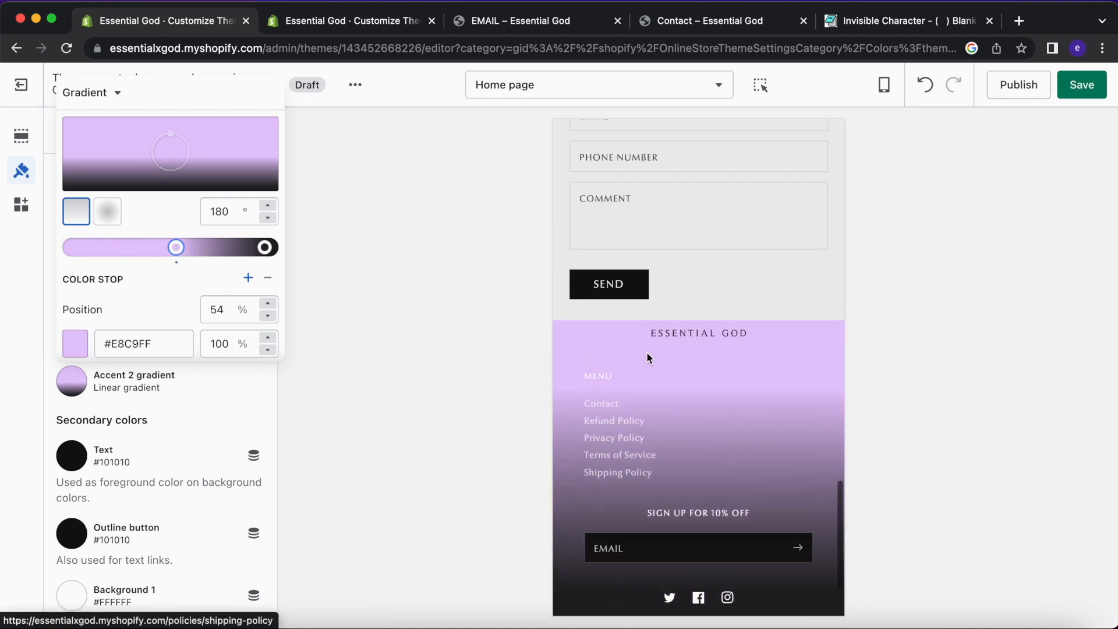
scroll(646, 355, "down", 6)
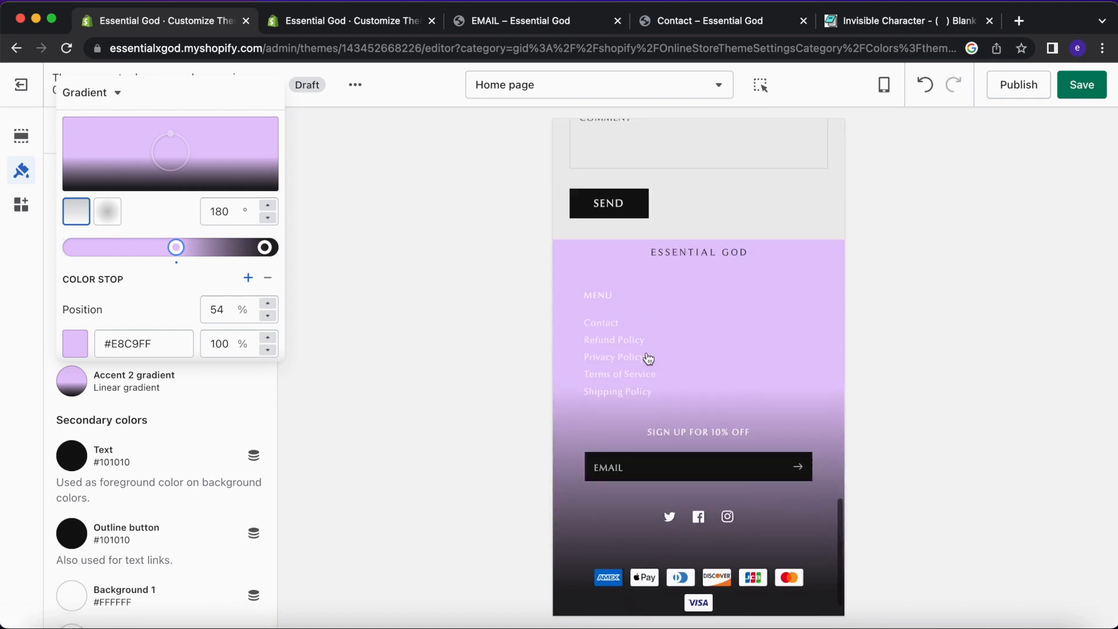
left_click(265, 247)
left_click(371, 23)
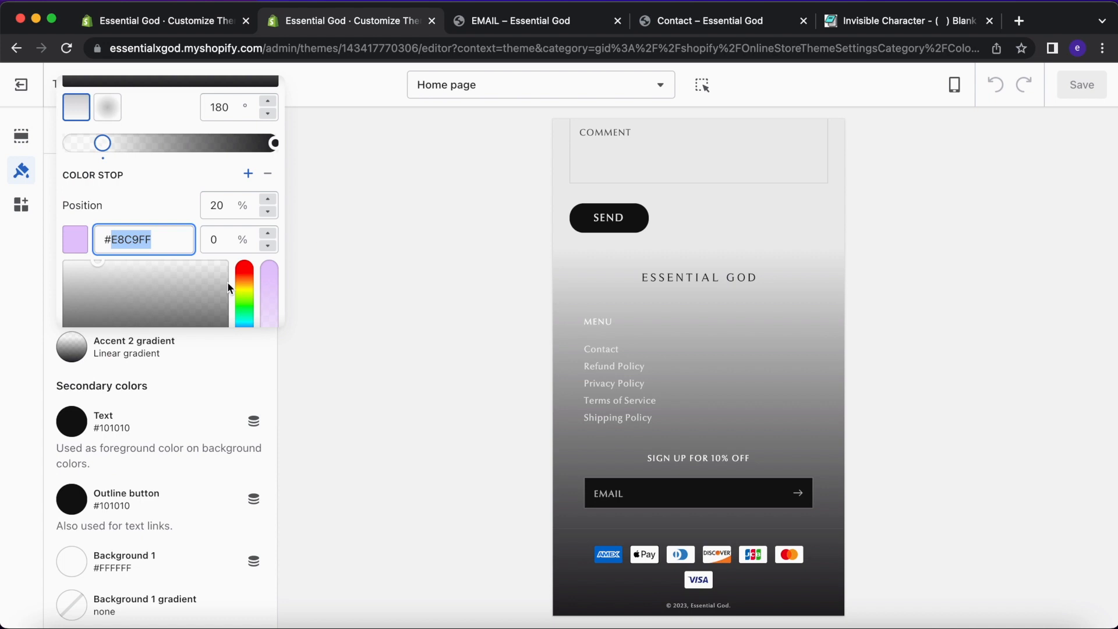
left_click(275, 146)
double_click(151, 244)
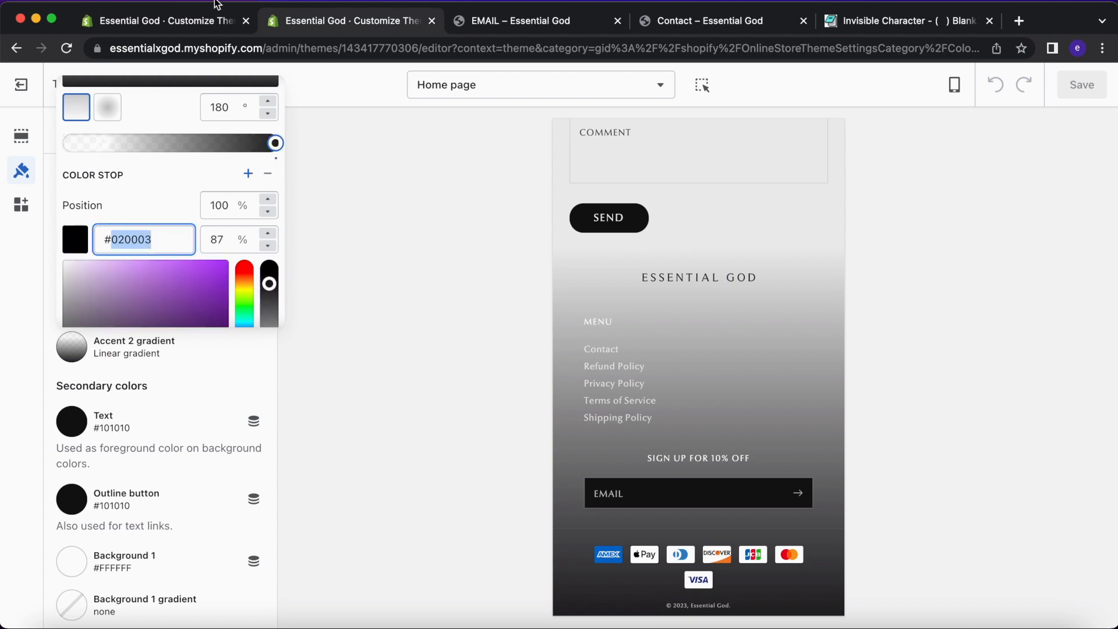
left_click(215, 17)
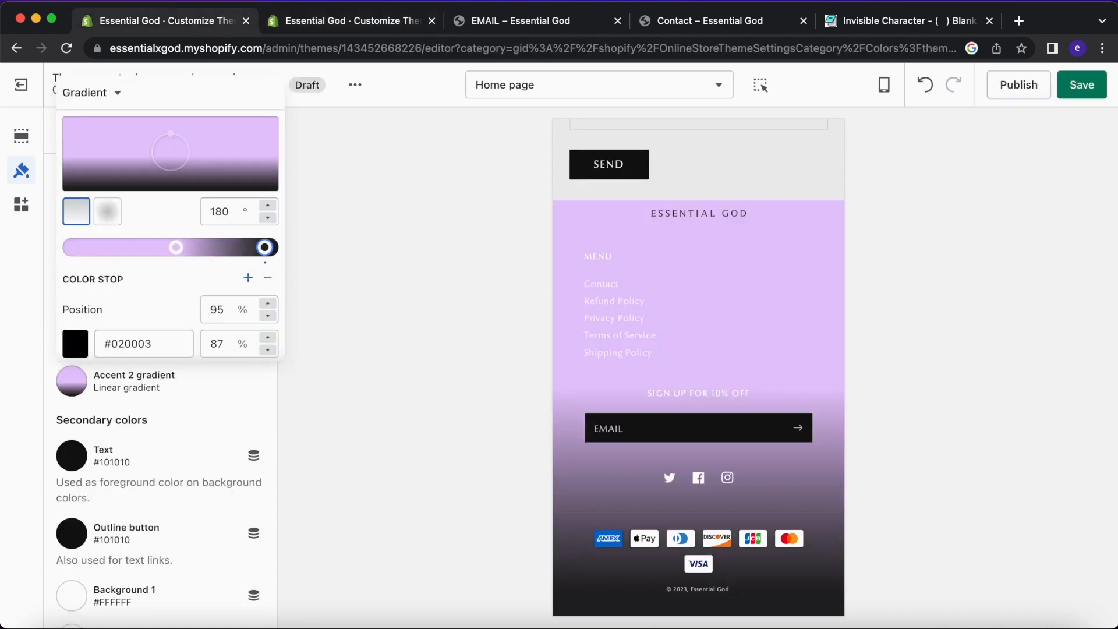
left_click(137, 348)
left_click(181, 249)
scroll(165, 304, "down", 5)
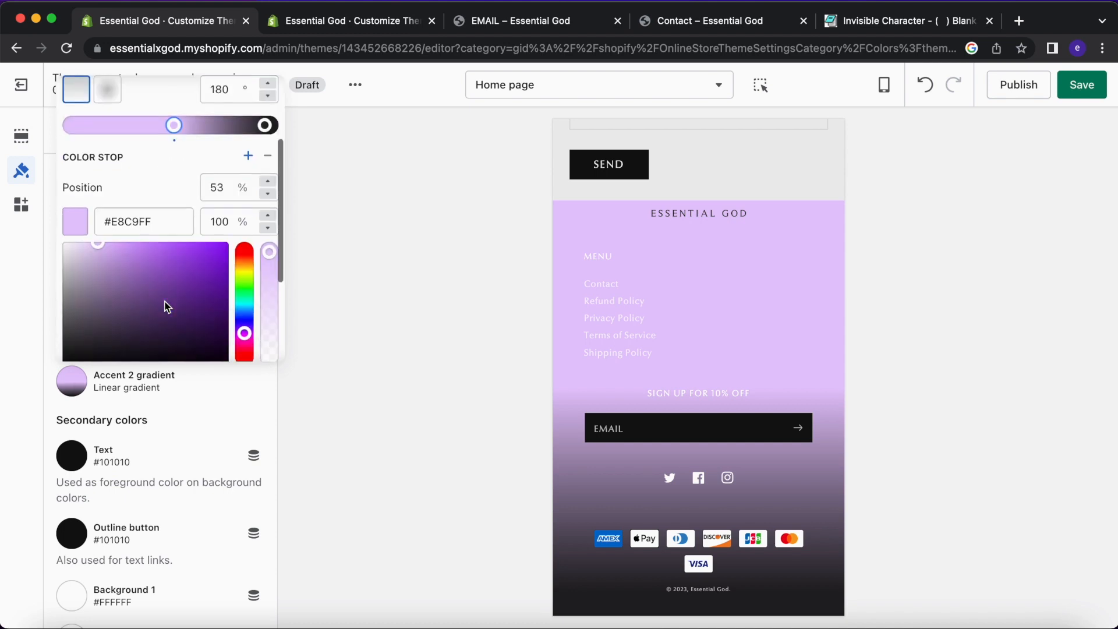
scroll(152, 121, "up", 2)
Make the first gradient stop nearly transparent at 7% opacity, matching the live theme.
left_click(312, 20)
scroll(179, 241, "down", 5)
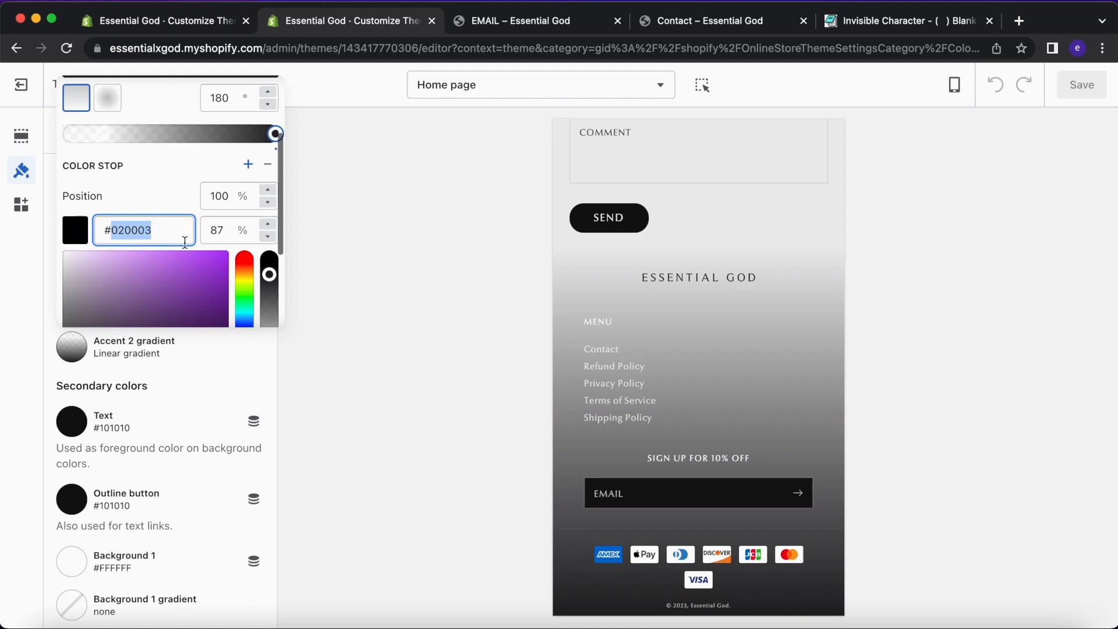
scroll(180, 241, "up", 4)
scroll(128, 138, "up", 1)
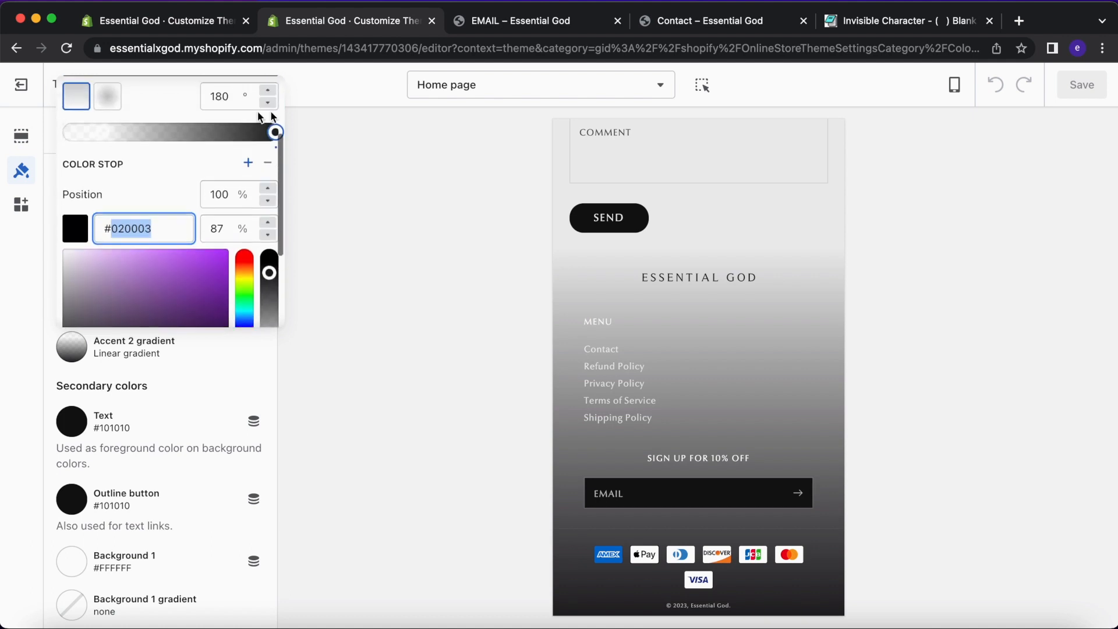
left_click(110, 132)
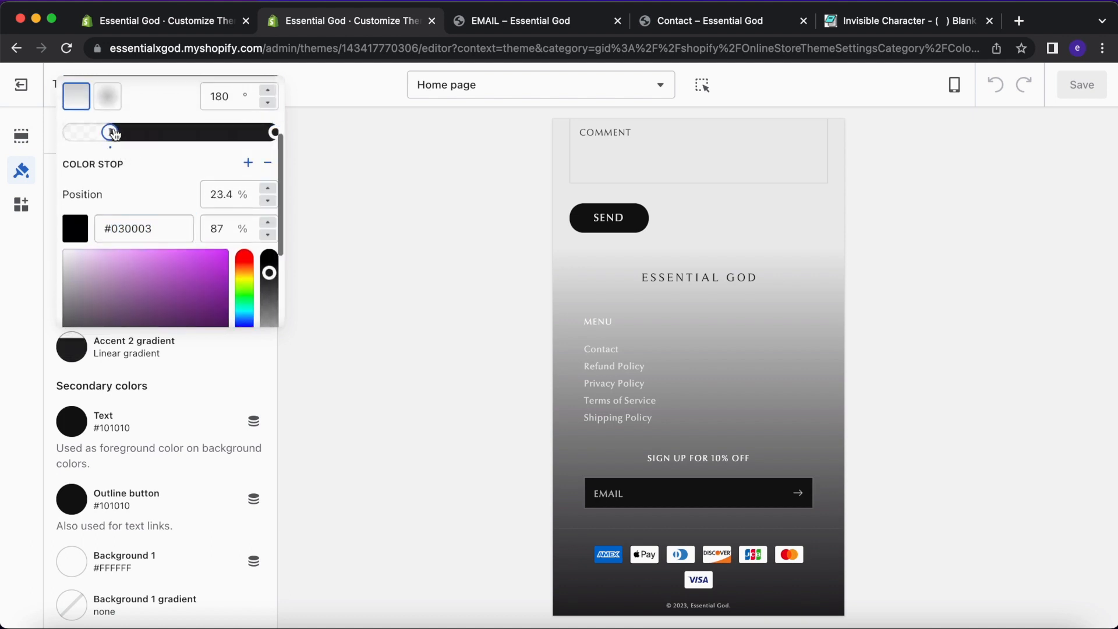
key("super+z")
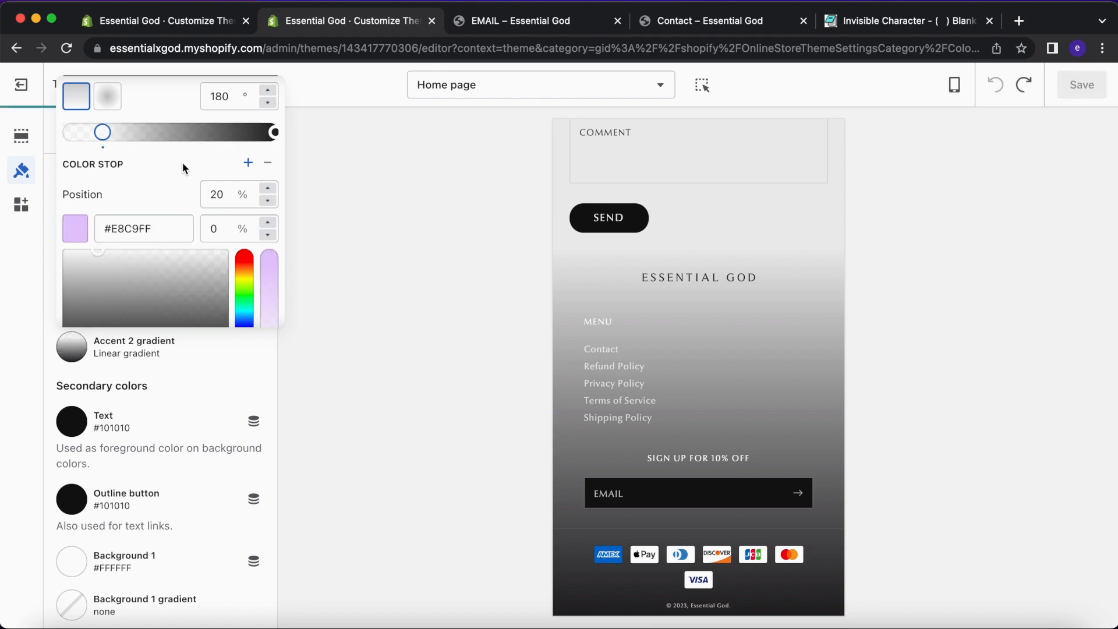
scroll(186, 76, "down", 1)
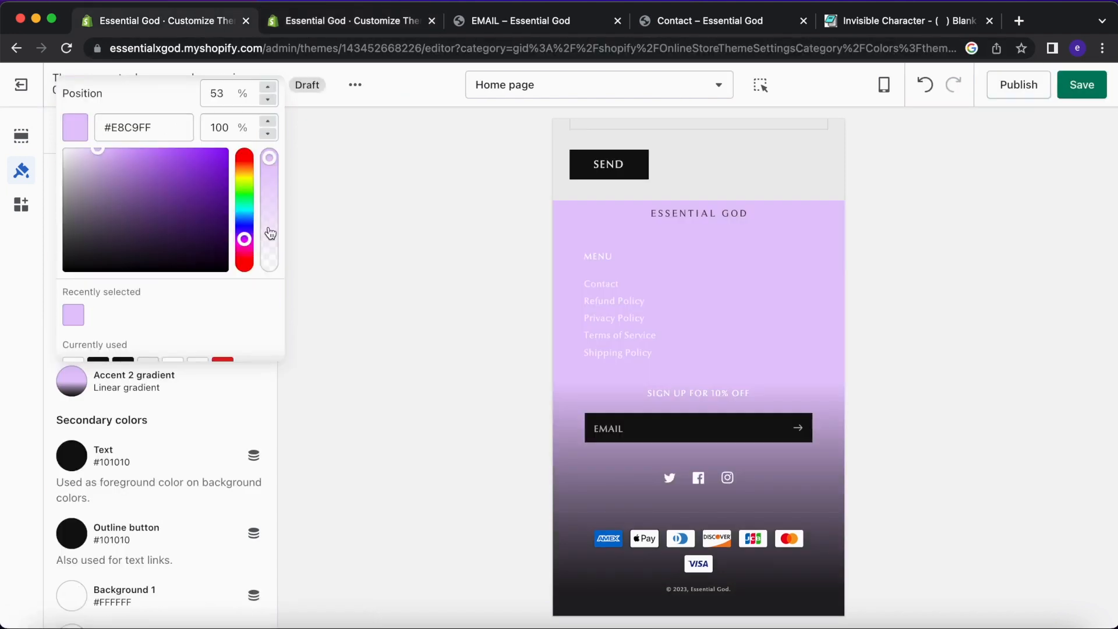
left_click_drag(211, 245, 105, 282)
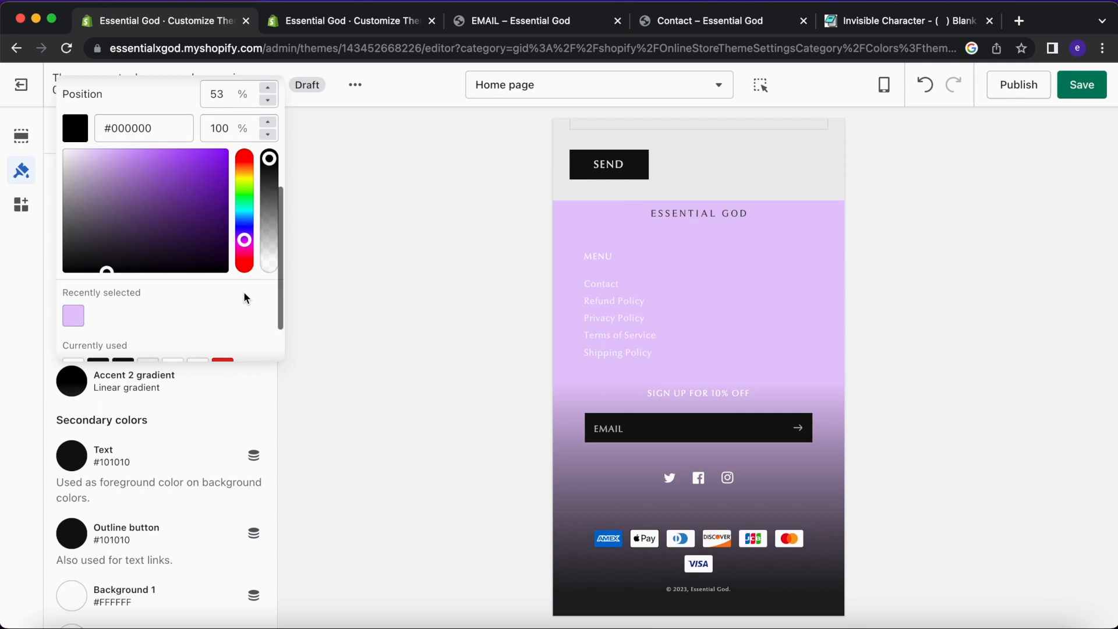
scroll(255, 291, "up", 3)
left_click_drag(269, 251, 272, 353)
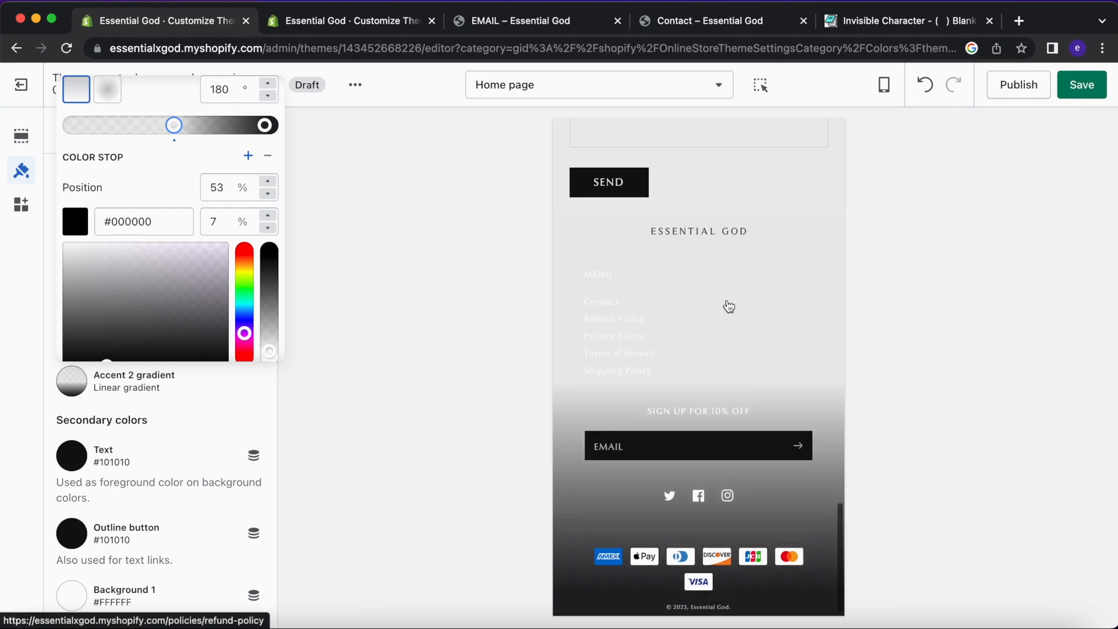
Raise the first gradient stop's opacity to about 31% and check it against the live theme.
left_click(271, 336)
left_click_drag(270, 334, 267, 320)
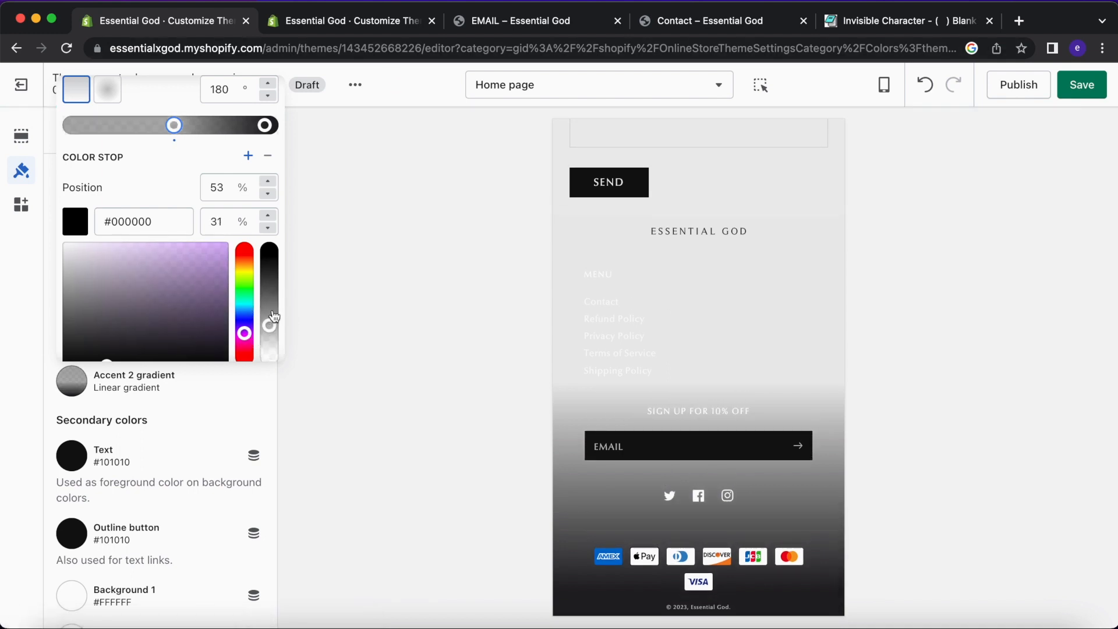
left_click(348, 27)
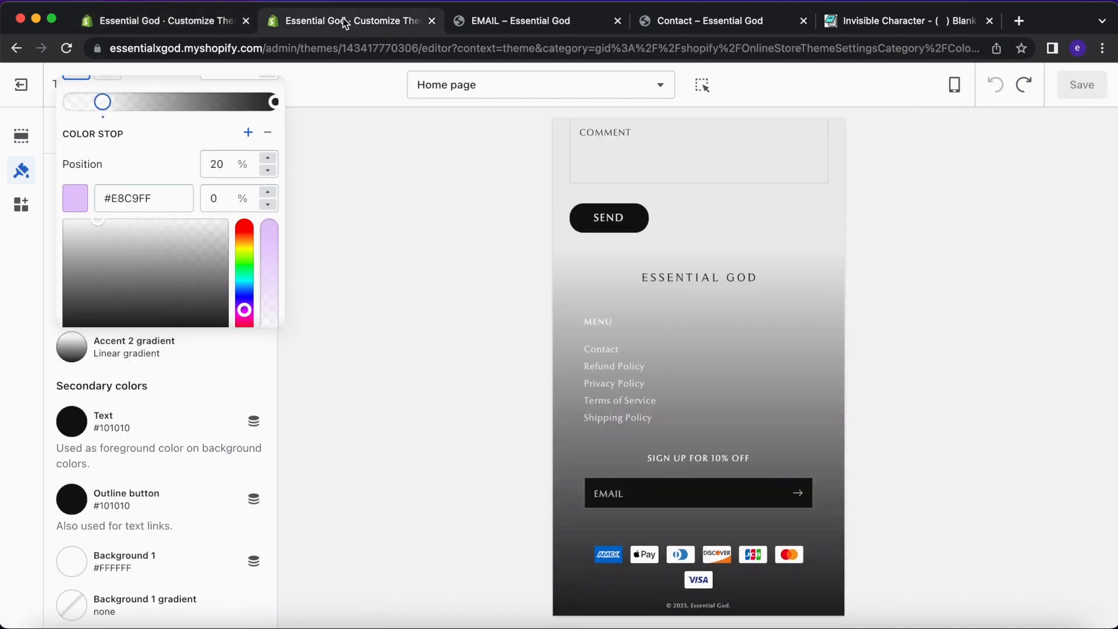
scroll(231, 269, "down", 2)
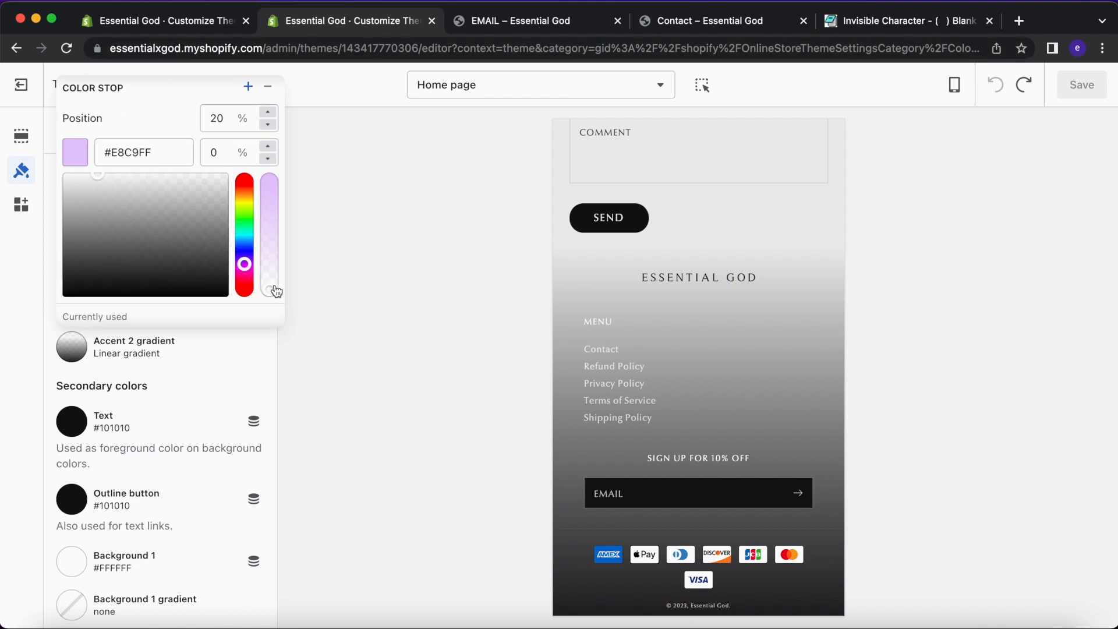
Make the draft's first stop a pale lilac (#E5C2FF) at 0% opacity.
left_click(187, 32)
scroll(158, 286, "down", 1)
left_click_drag(110, 342, 101, 210)
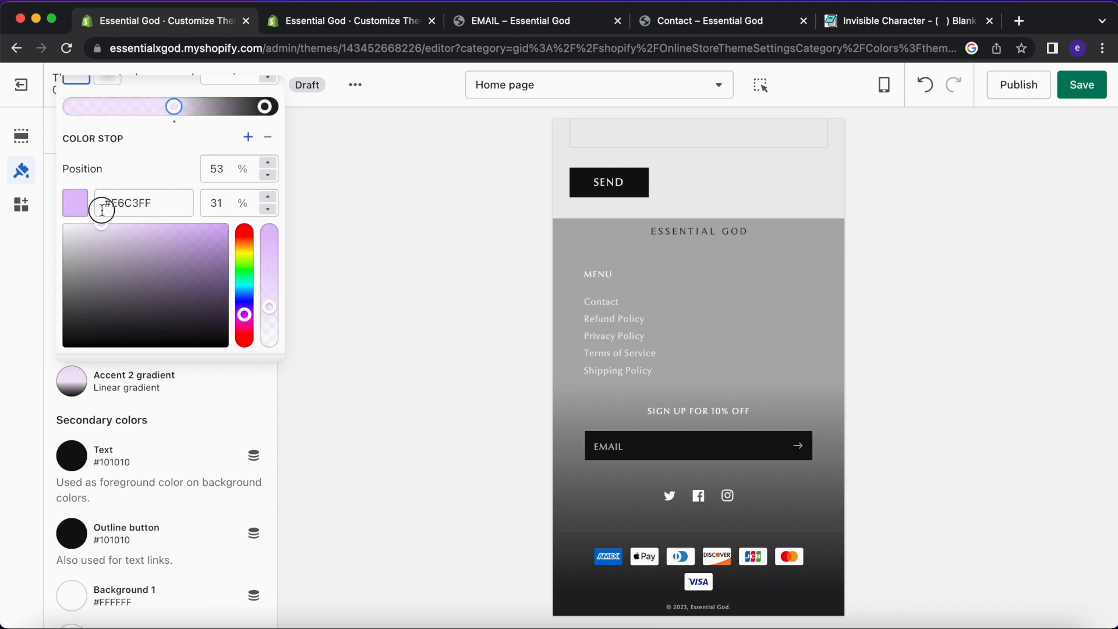
left_click_drag(269, 306, 272, 358)
After comparing with the live theme, move the transparent lilac stop to 20%.
left_click(310, 27)
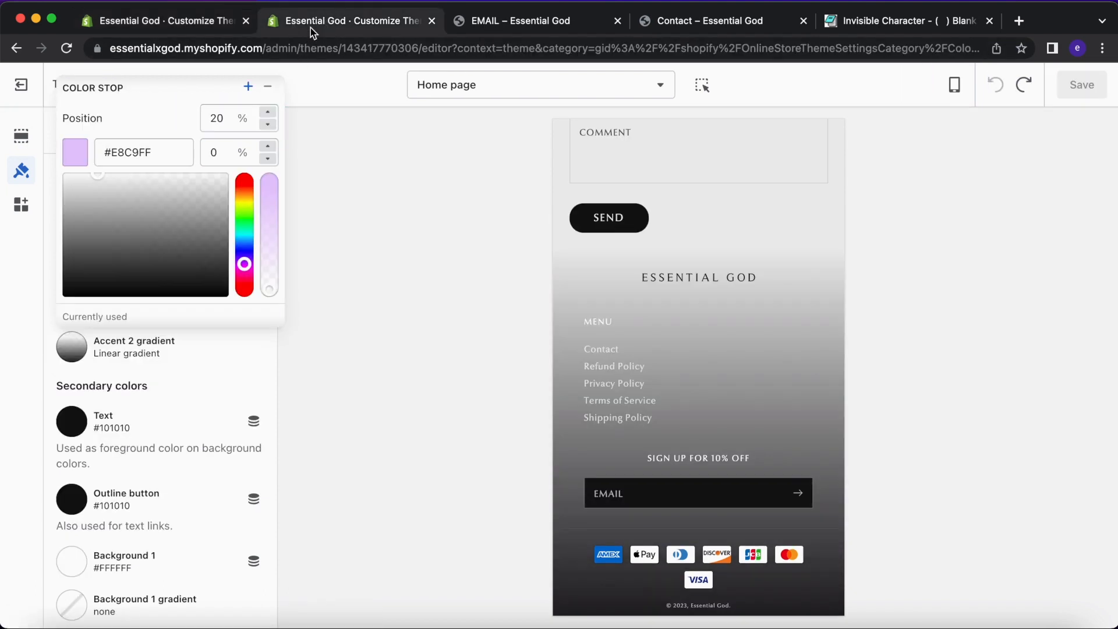
left_click(217, 23)
key("BackSpace")
type("2")
left_click(170, 174)
Compare the draft's dark end stop settings with the live theme's dark end stop.
left_click(263, 107)
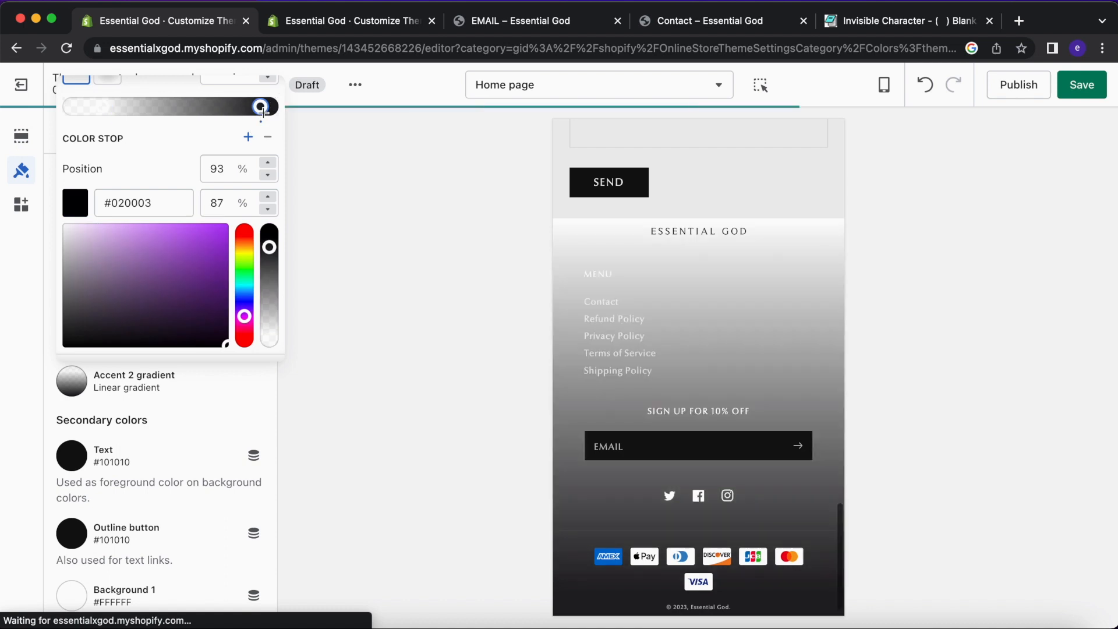
left_click(269, 106)
left_click(322, 24)
scroll(282, 146, "up", 3)
left_click(273, 114)
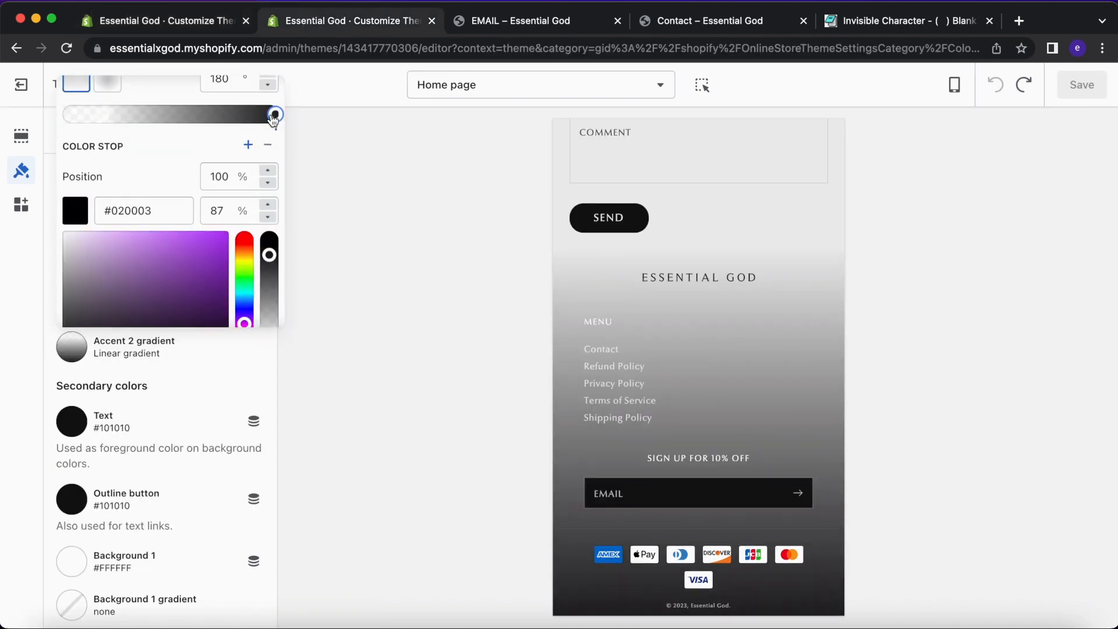
left_click(219, 21)
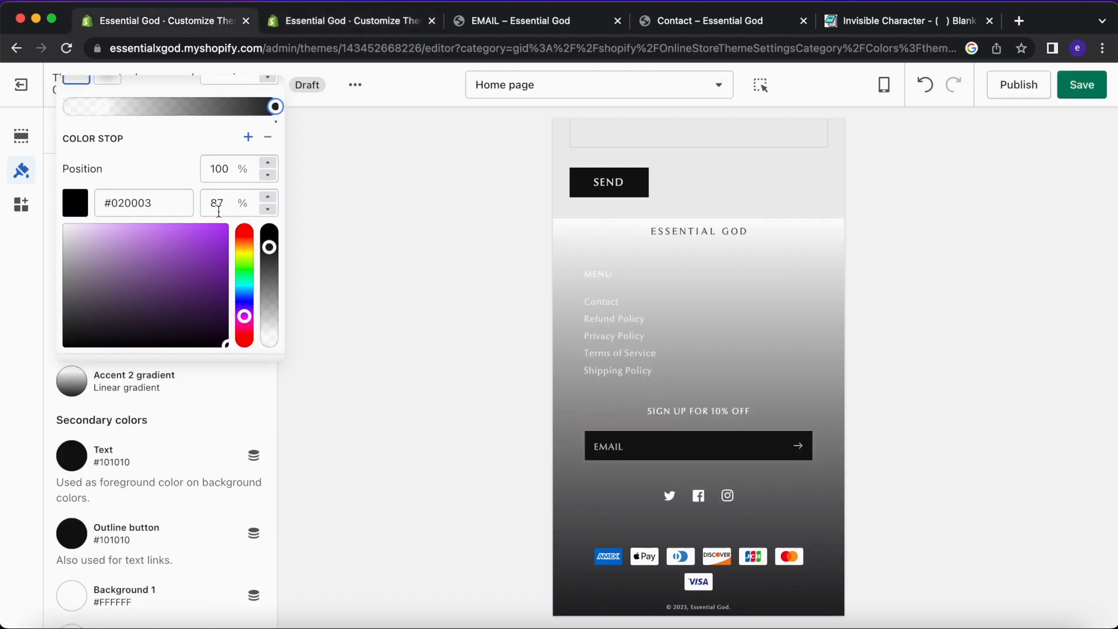
Select the draft's lilac stop at 20% in the Accent 2 gradient.
scroll(703, 321, "up", 1)
scroll(703, 321, "down", 2)
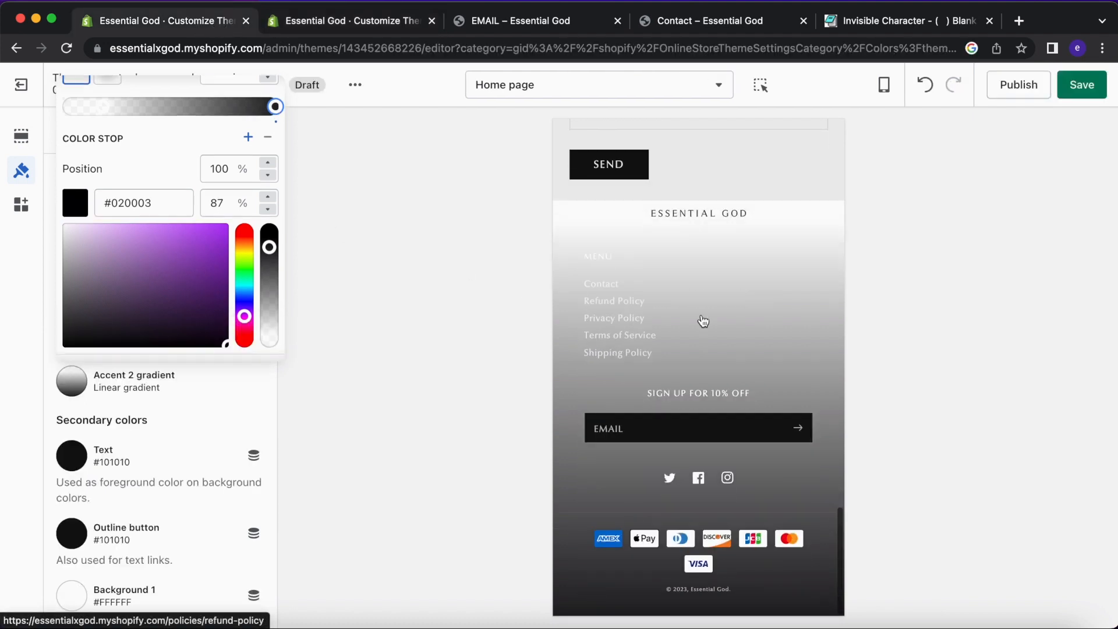
scroll(212, 208, "up", 1)
scroll(213, 208, "up", 1)
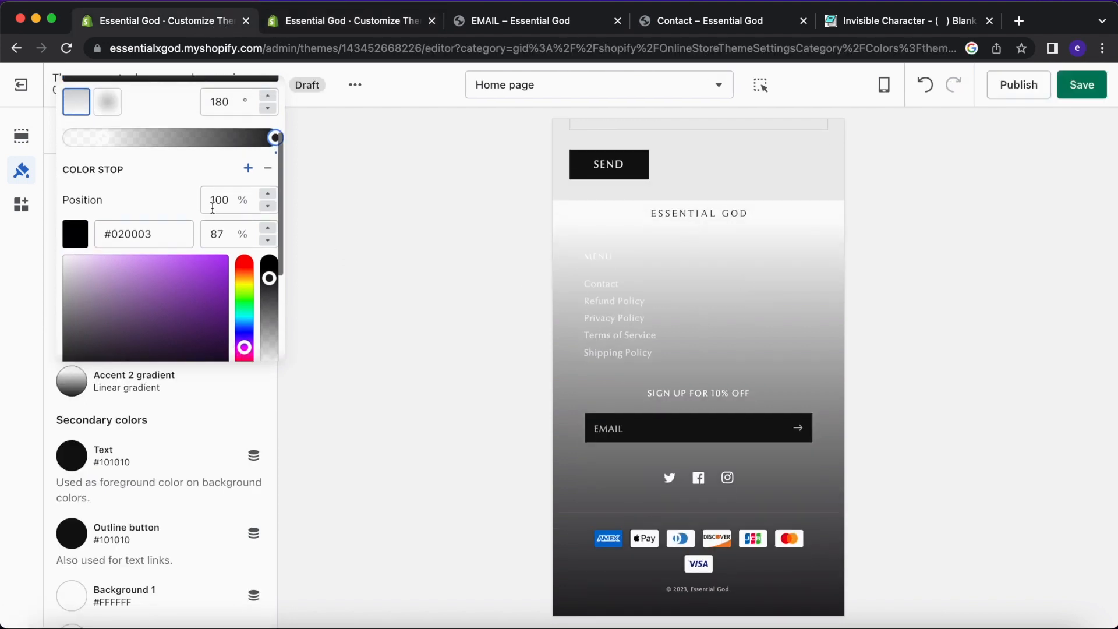
left_click(106, 139)
scroll(195, 219, "down", 1)
scroll(195, 219, "down", 1)
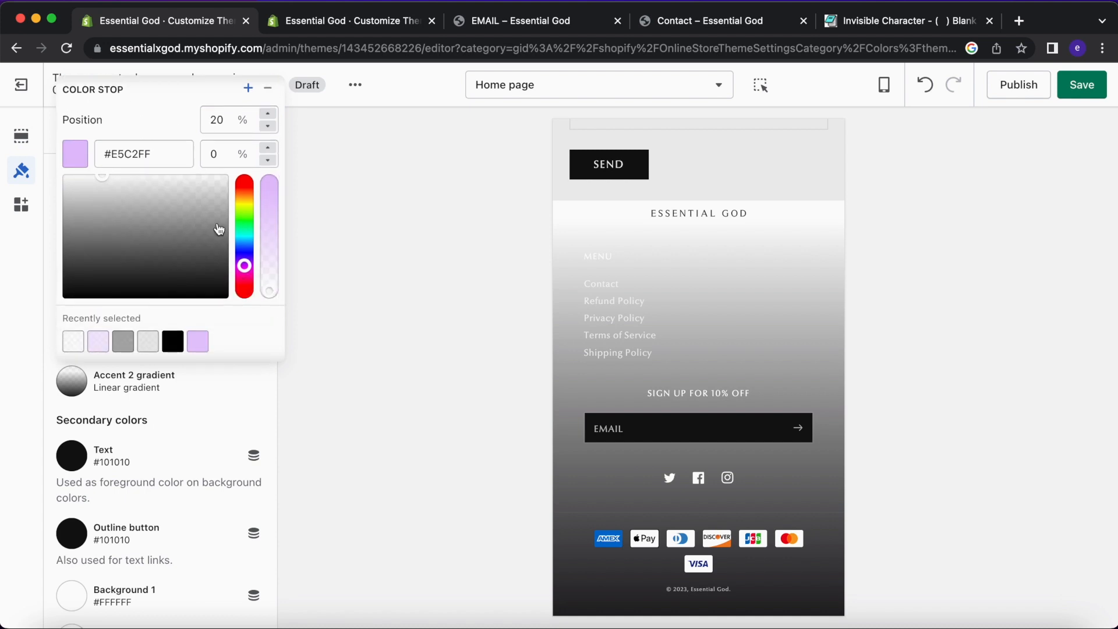
Inspect the live theme's lilac stop for comparison with the draft.
left_click(299, 24)
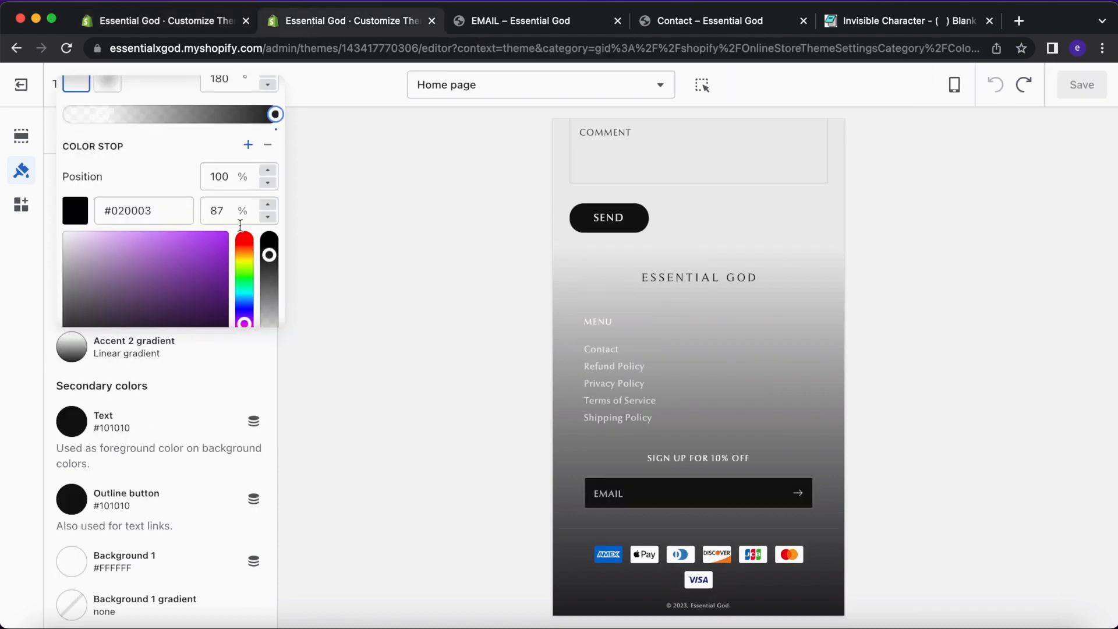
left_click(110, 124)
scroll(168, 167, "down", 2)
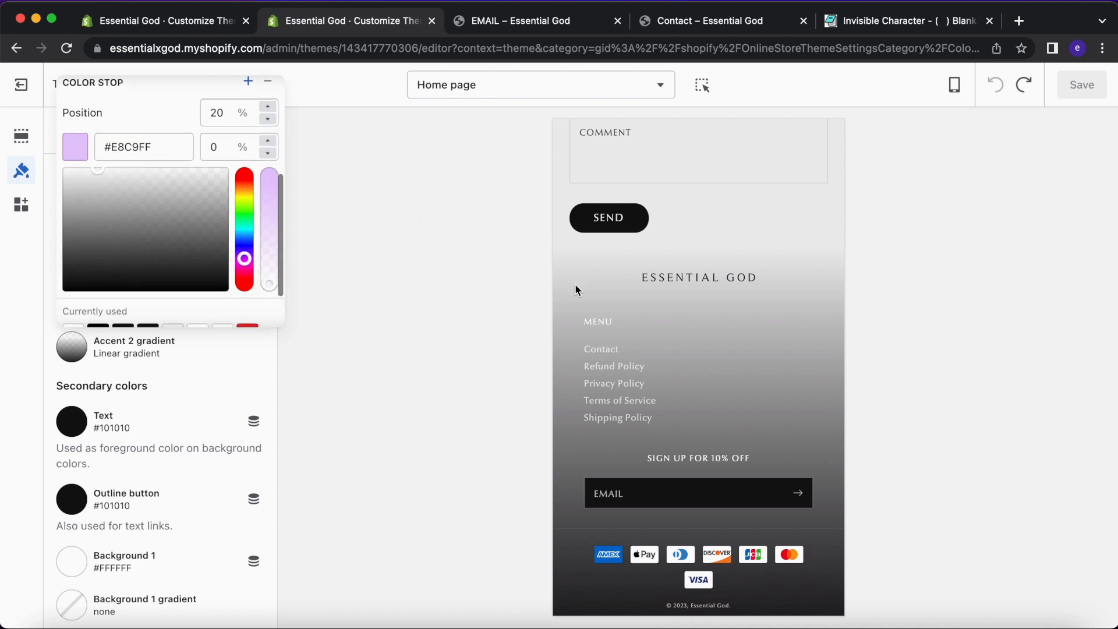
left_click(215, 27)
Recheck the draft's near-black end stop against the live theme once more.
left_click(307, 25)
left_click(217, 26)
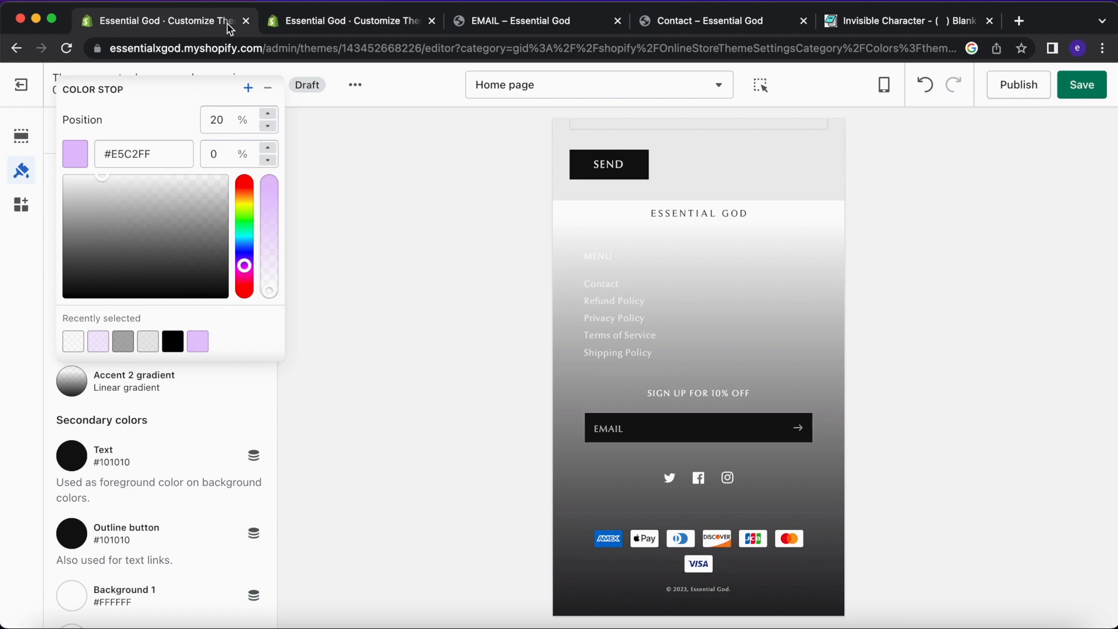
scroll(170, 115, "up", 3)
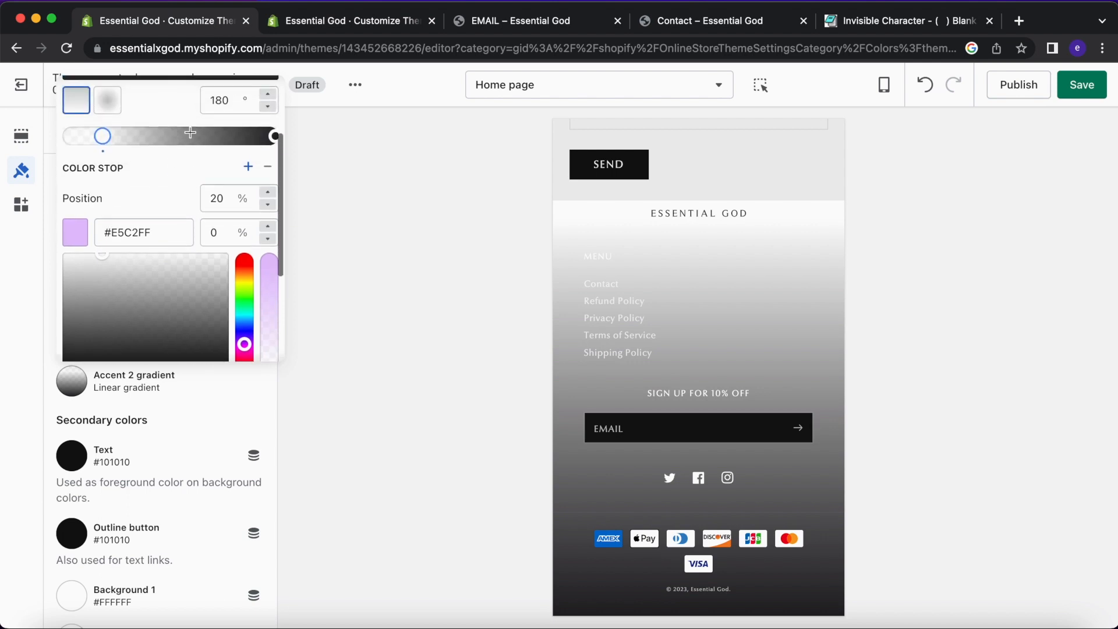
scroll(211, 187, "up", 2)
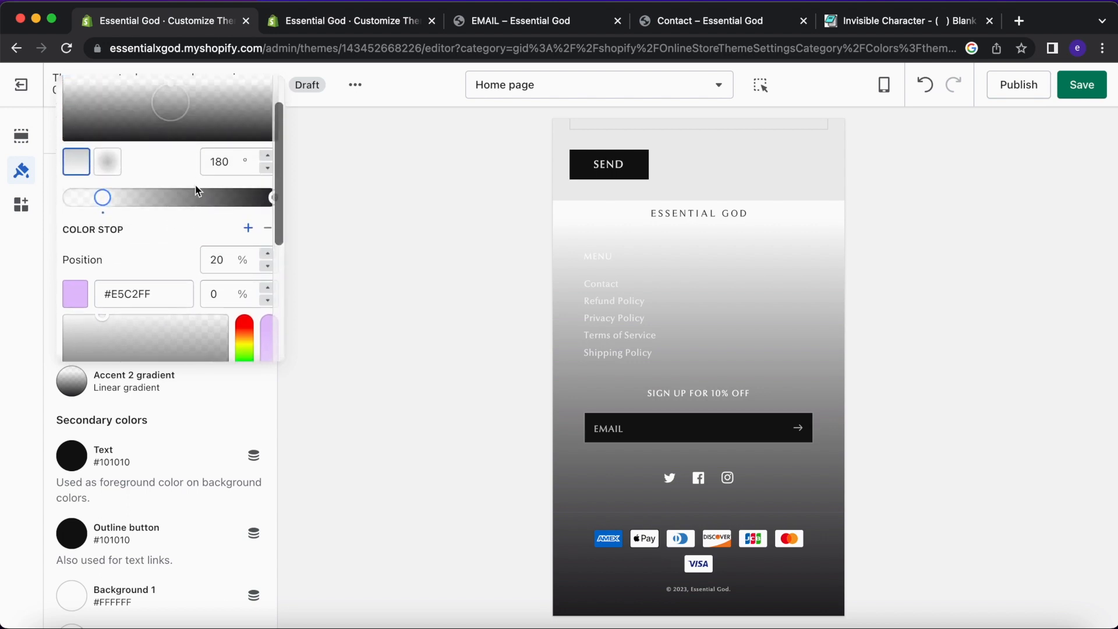
left_click(274, 199)
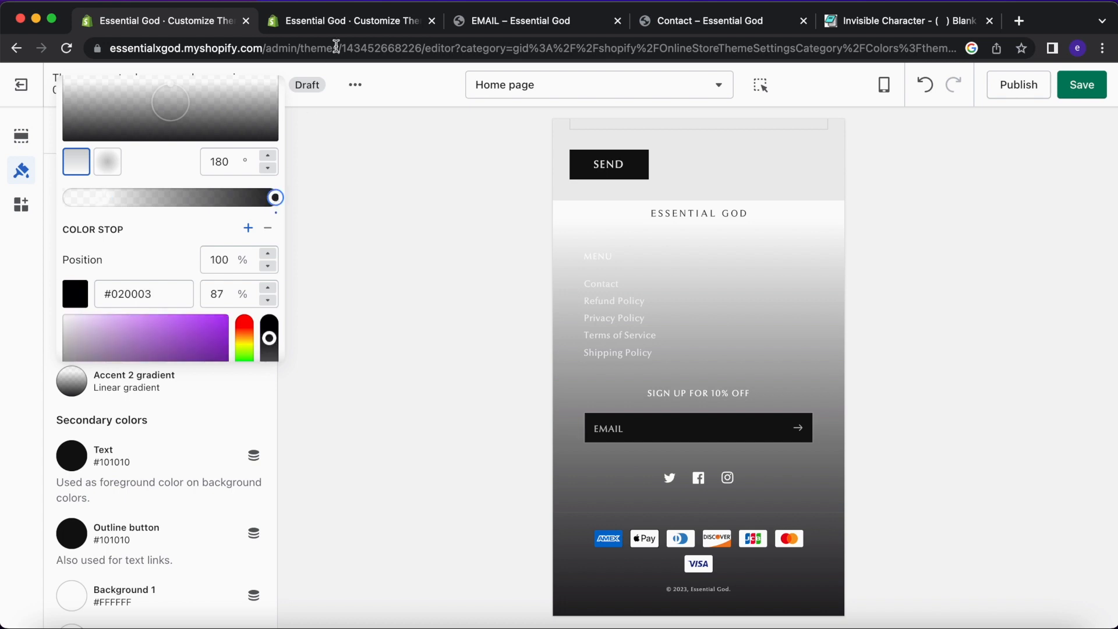
left_click(344, 22)
scroll(194, 179, "up", 5)
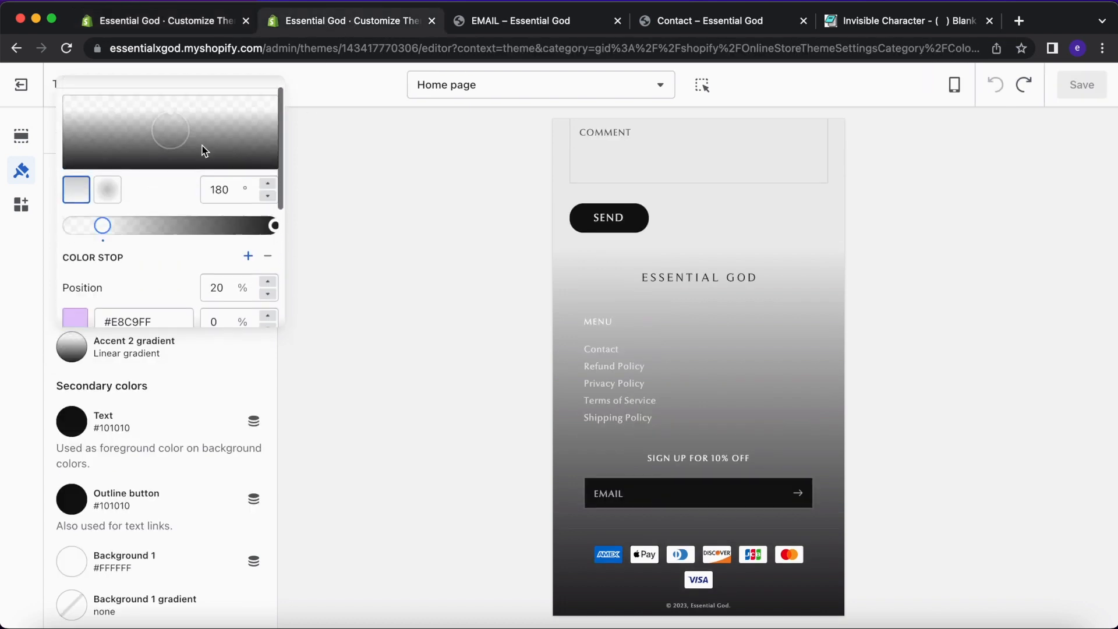
left_click(200, 29)
Undo an accidental move of the dark stop and place the lilac stop at 24%.
left_click(226, 264)
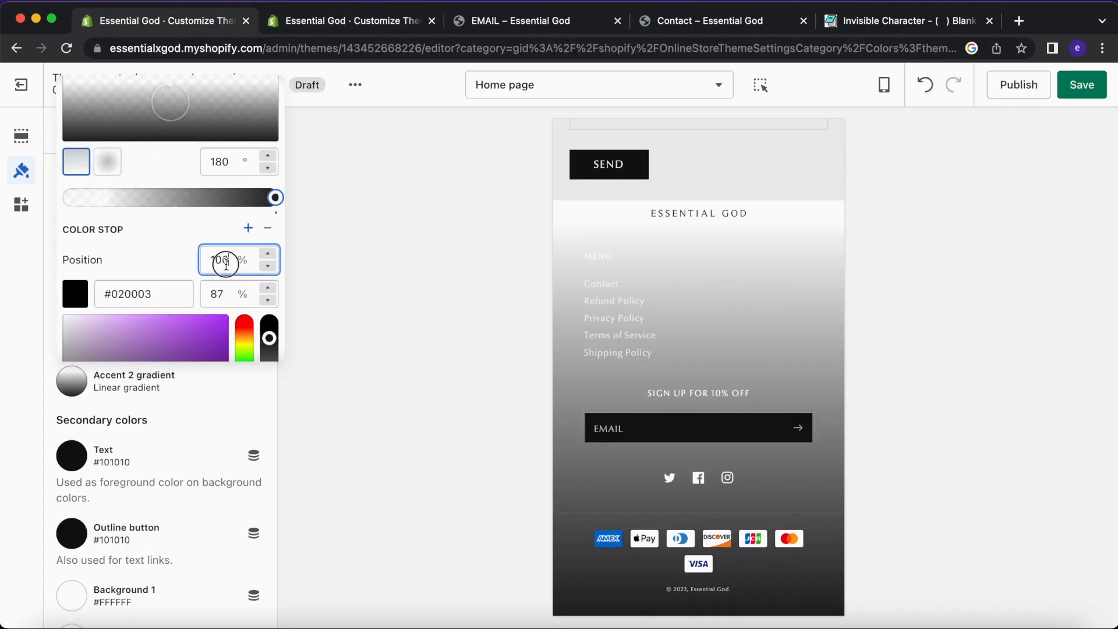
type("20")
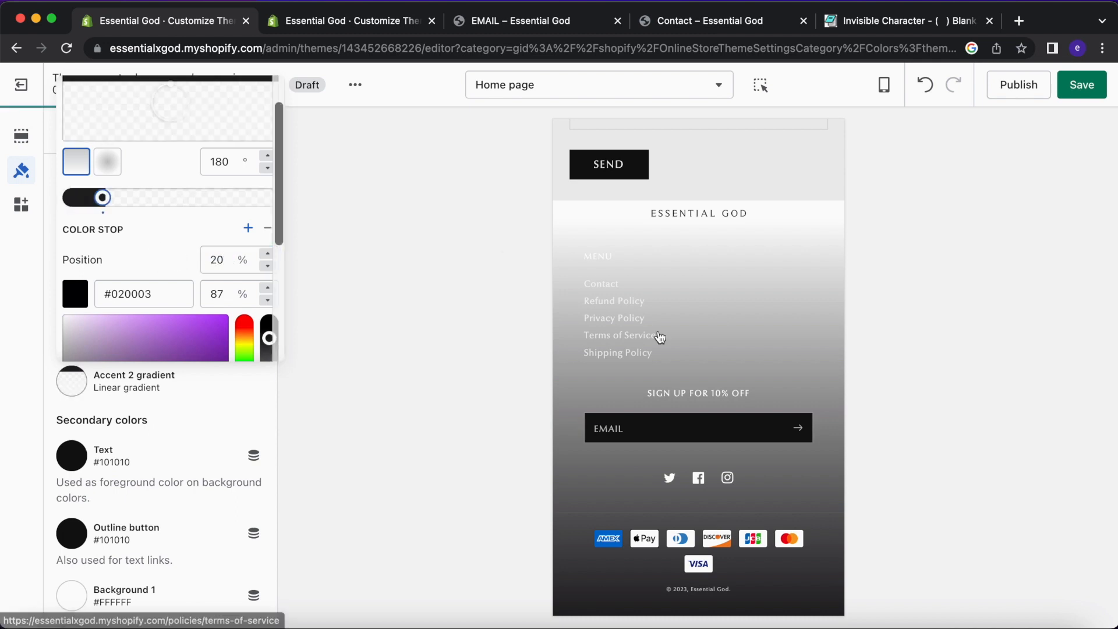
scroll(658, 331, "up", 4)
scroll(658, 330, "down", 4)
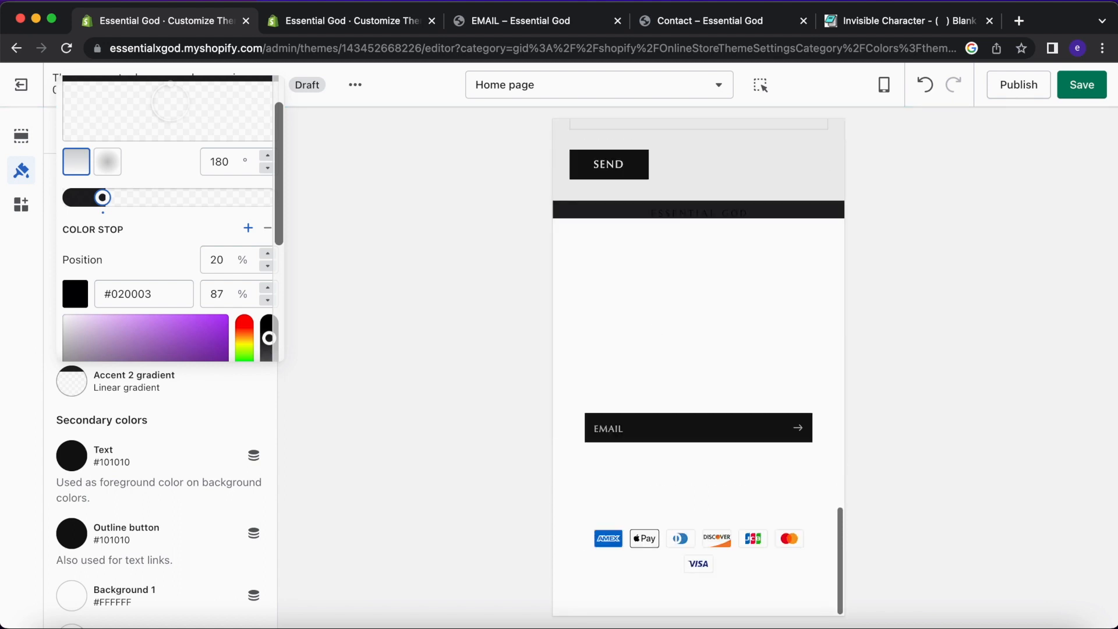
left_click(925, 85)
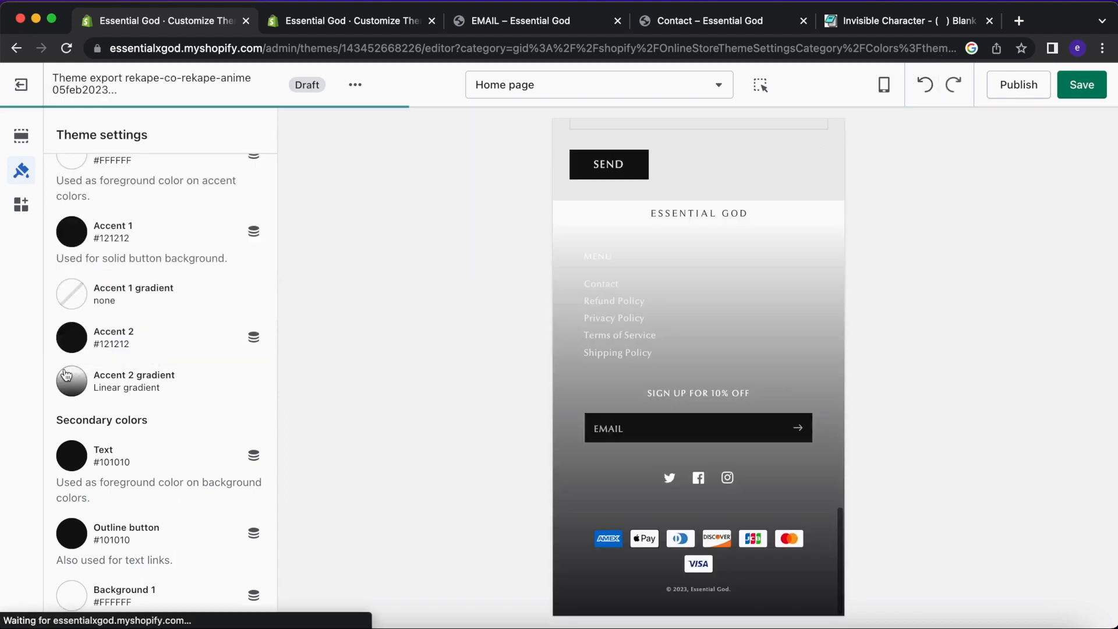
left_click(76, 383)
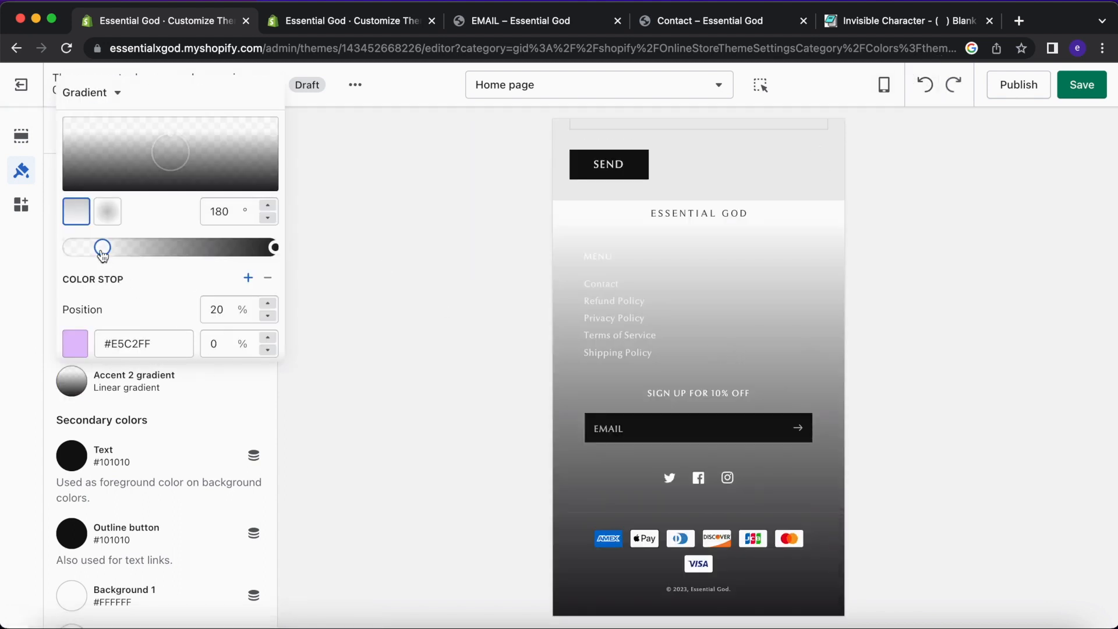
left_click_drag(103, 246, 111, 247)
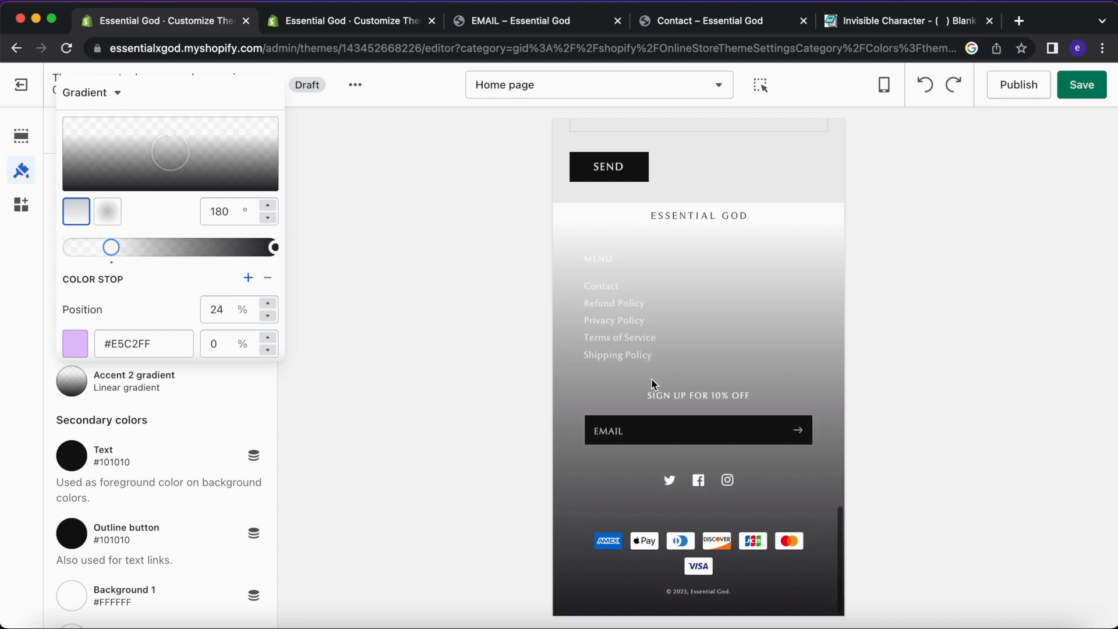
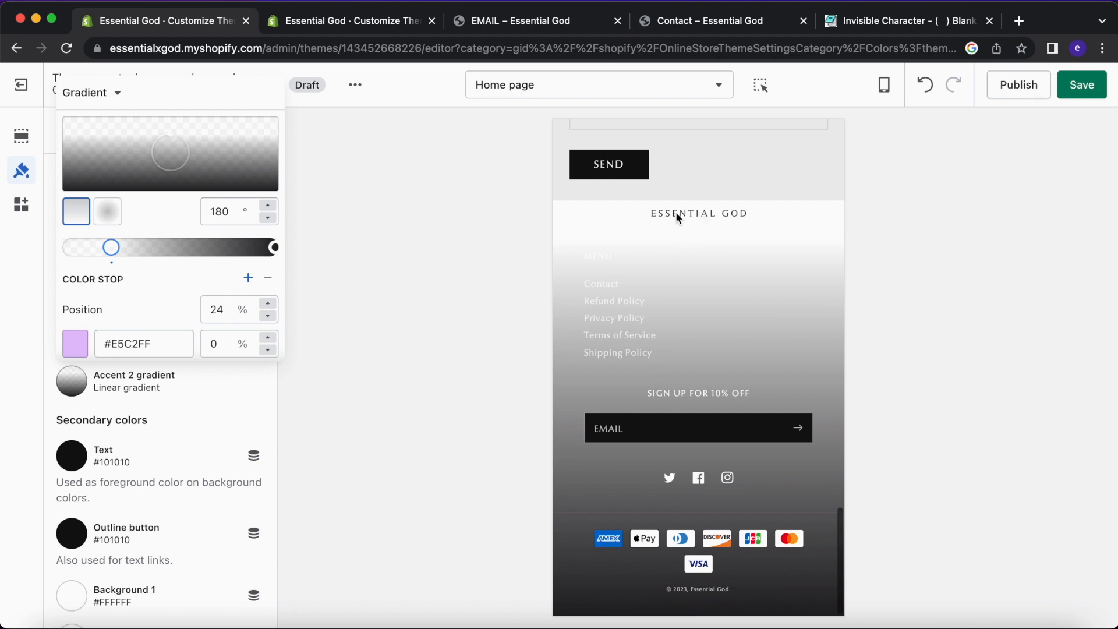
Compare with the live theme, then move the Accent 2 gradient's first stop from 24% to 22%.
key("ctrl+Tab")
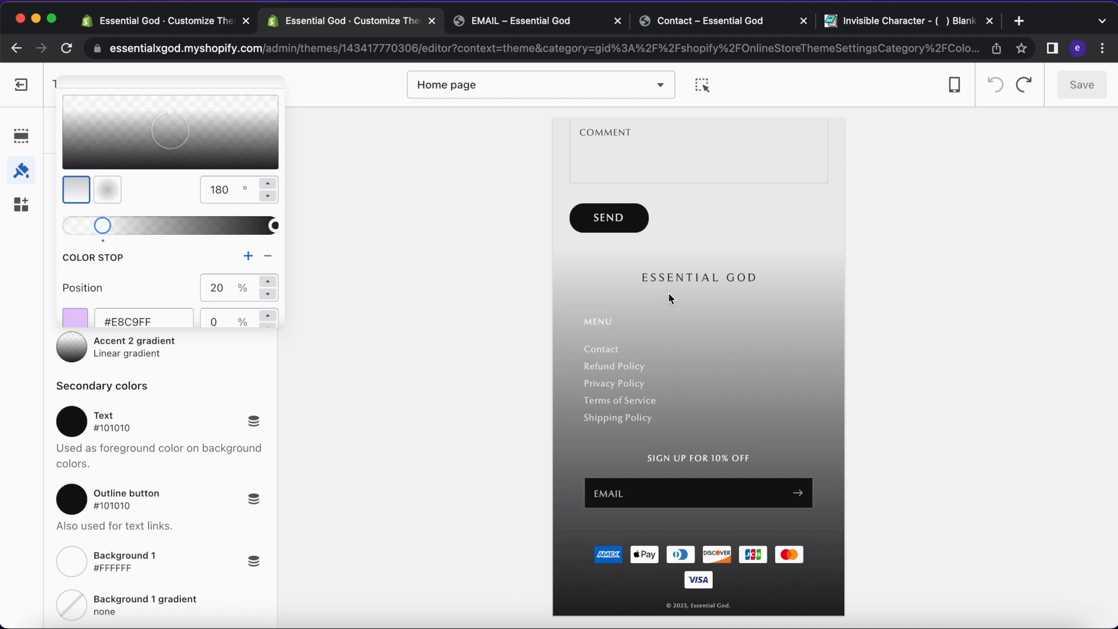
key("ctrl+shift+Tab")
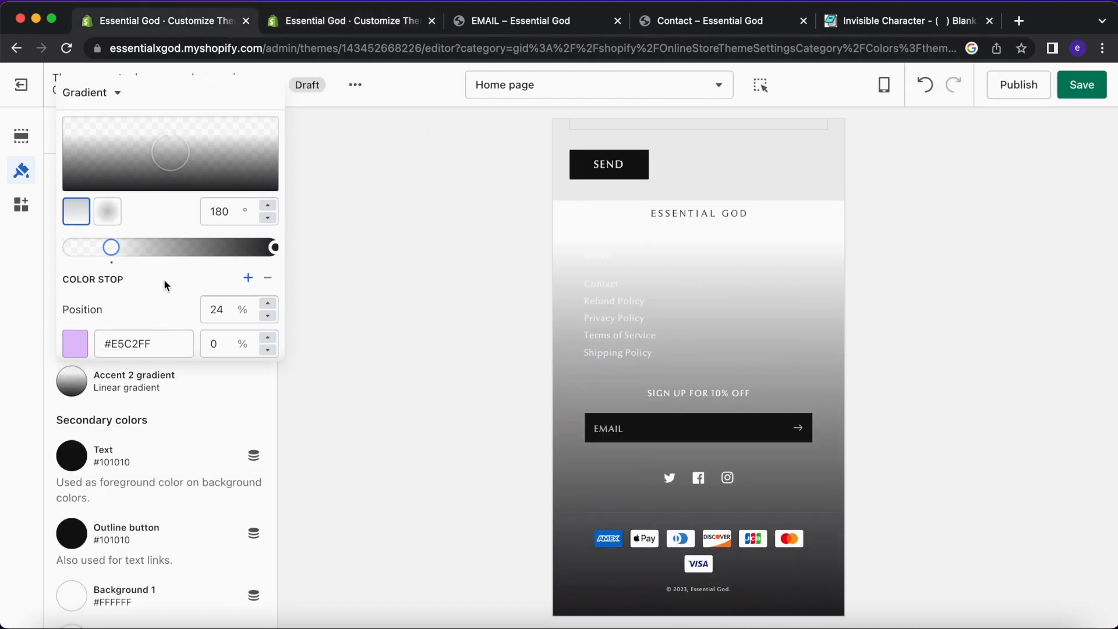
scroll(163, 279, "down", 5)
scroll(164, 278, "up", 3)
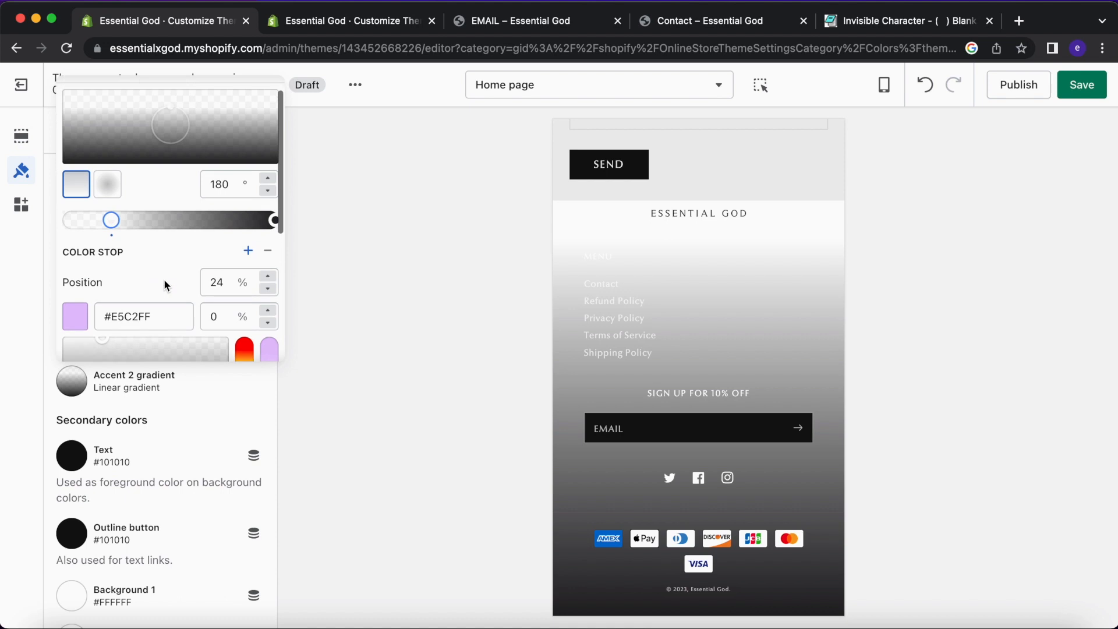
left_click_drag(114, 220, 109, 220)
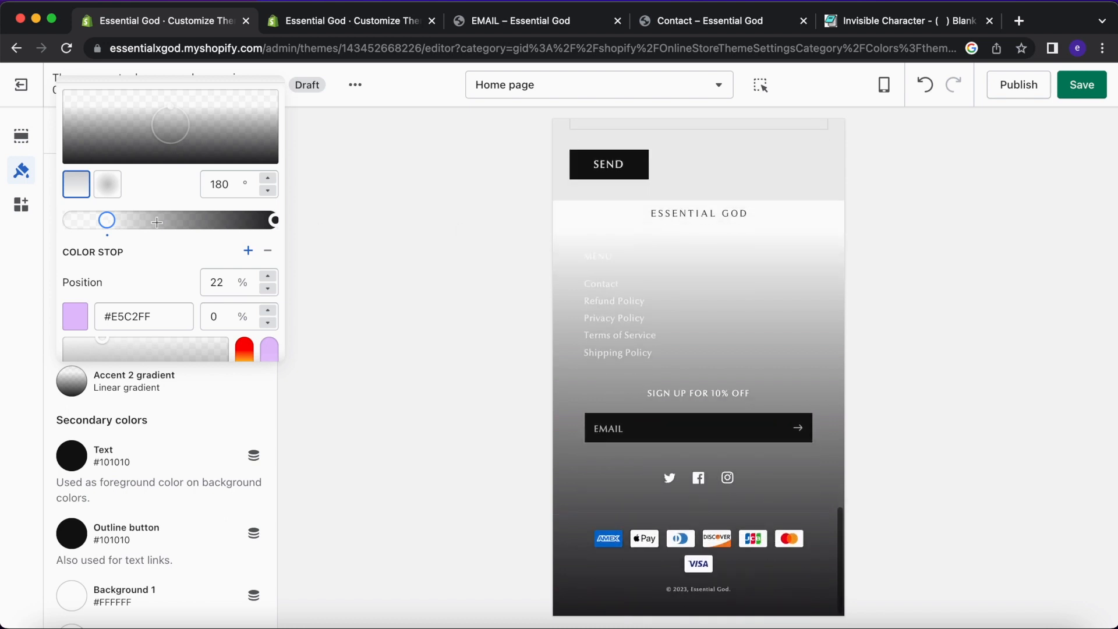
Copy the Background 2 hex value EFEFEF from its colour picker.
left_click(426, 308)
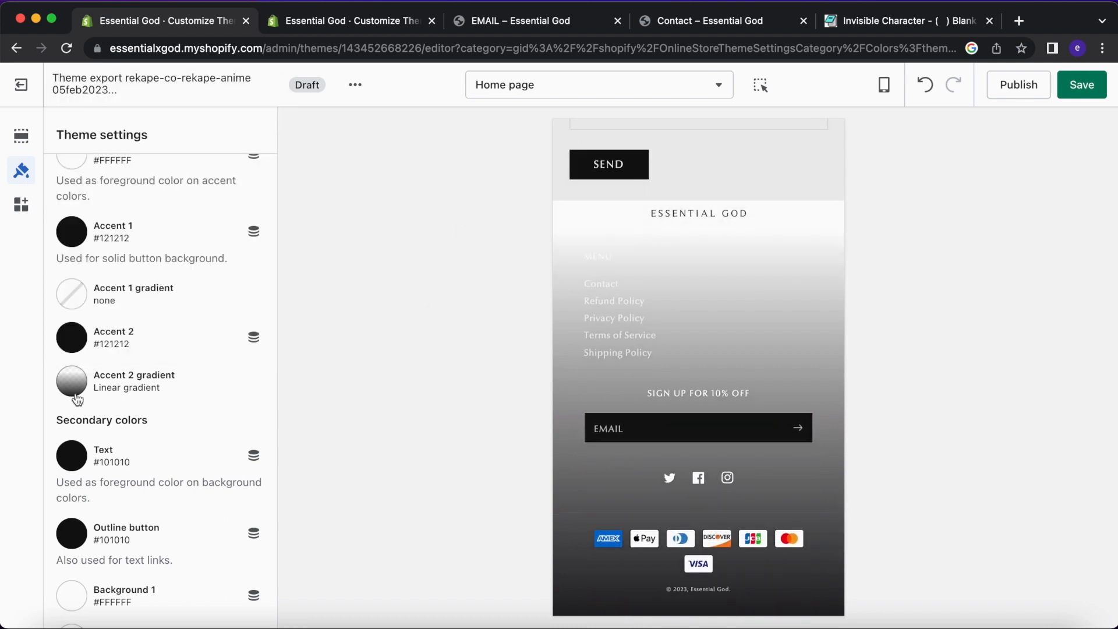
scroll(77, 400, "up", 2)
scroll(81, 391, "down", 7)
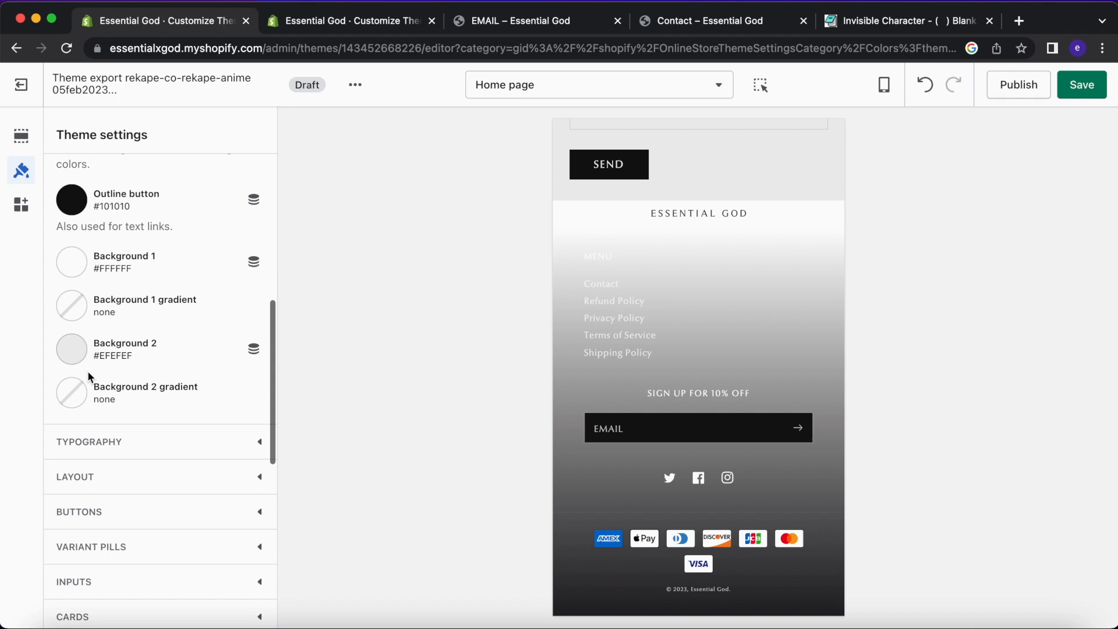
scroll(88, 375, "up", 3)
left_click(70, 519)
double_click(137, 354)
key("super+c")
left_click(339, 313)
Paste EFEFEF as the Accent 2 gradient's first stop colour and recheck the gradient.
scroll(106, 242, "up", 1)
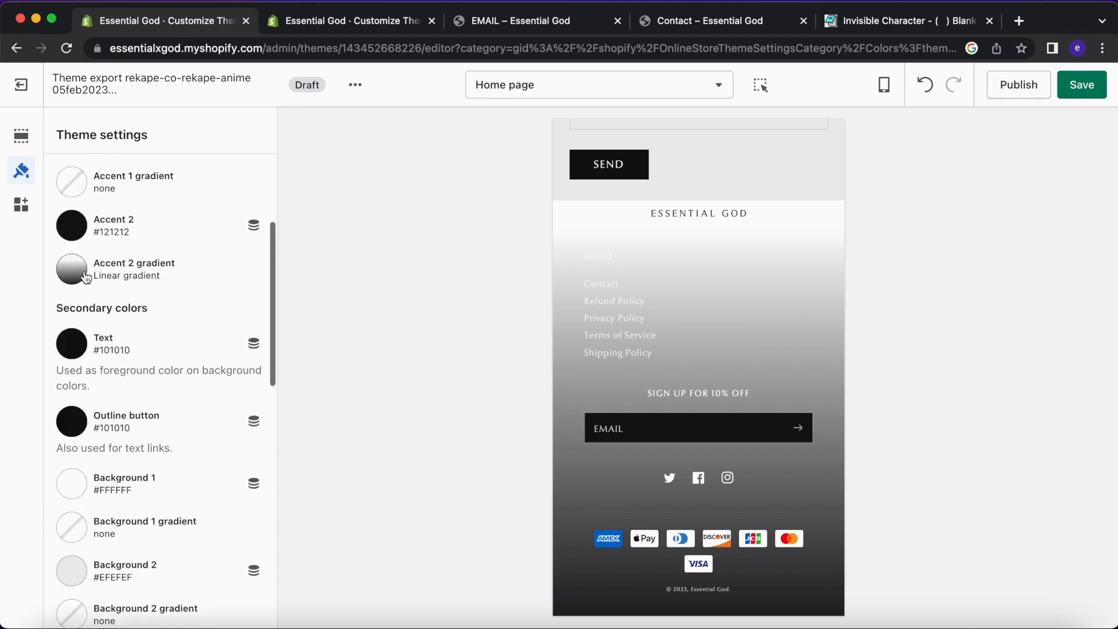
left_click(86, 277)
double_click(122, 556)
key("super+v")
scroll(146, 509, "down", 2)
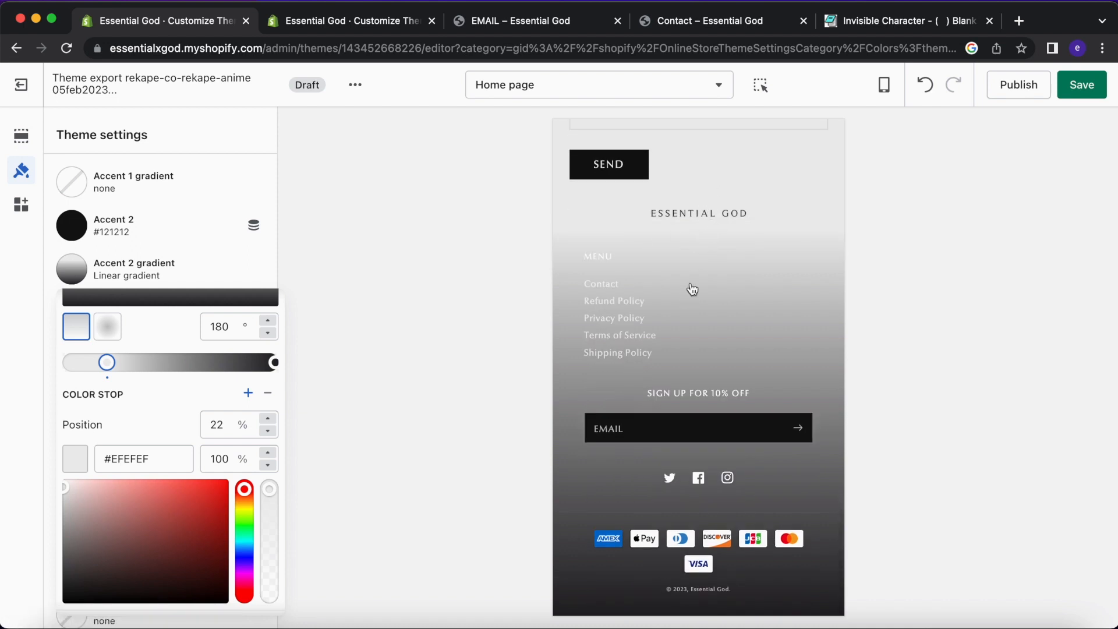
scroll(692, 286, "up", 5)
left_click(380, 316)
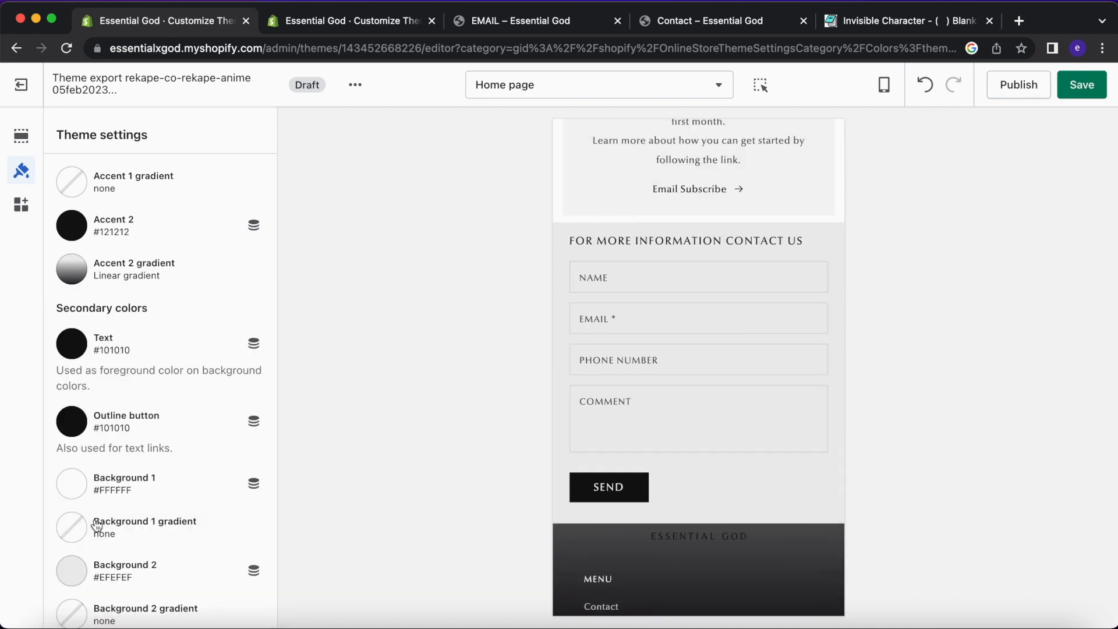
scroll(87, 578, "down", 1)
scroll(689, 357, "down", 5)
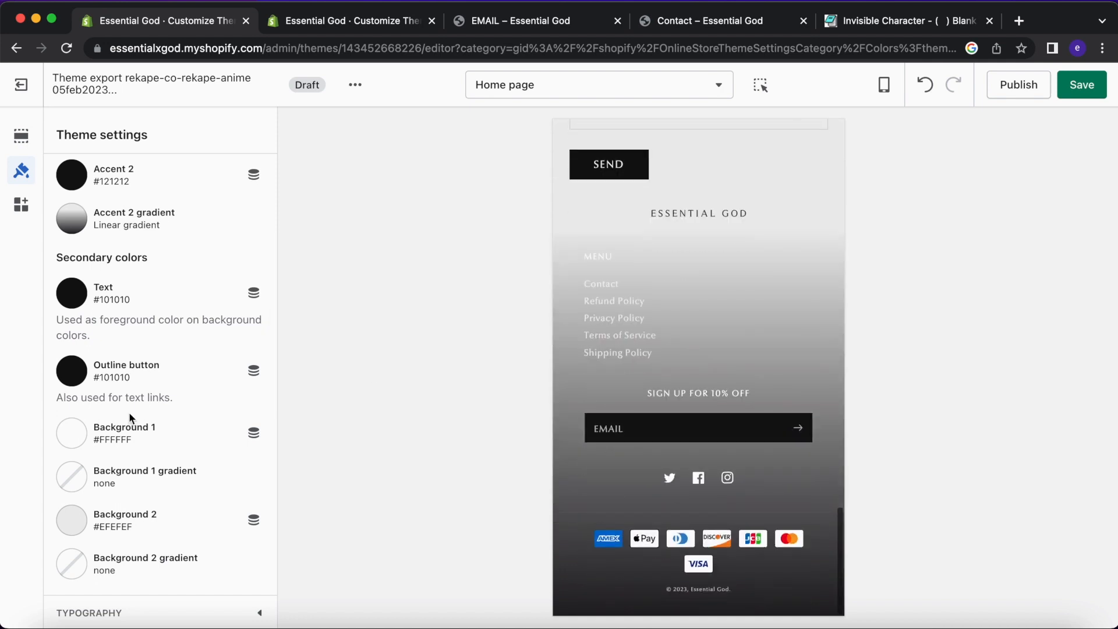
left_click(71, 219)
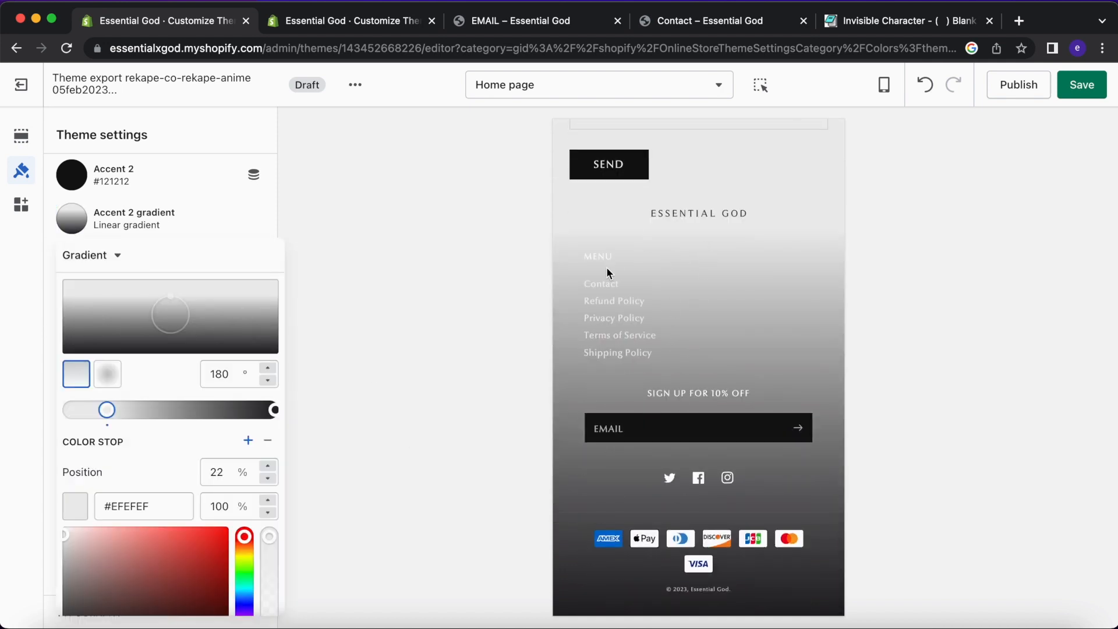
left_click(516, 299)
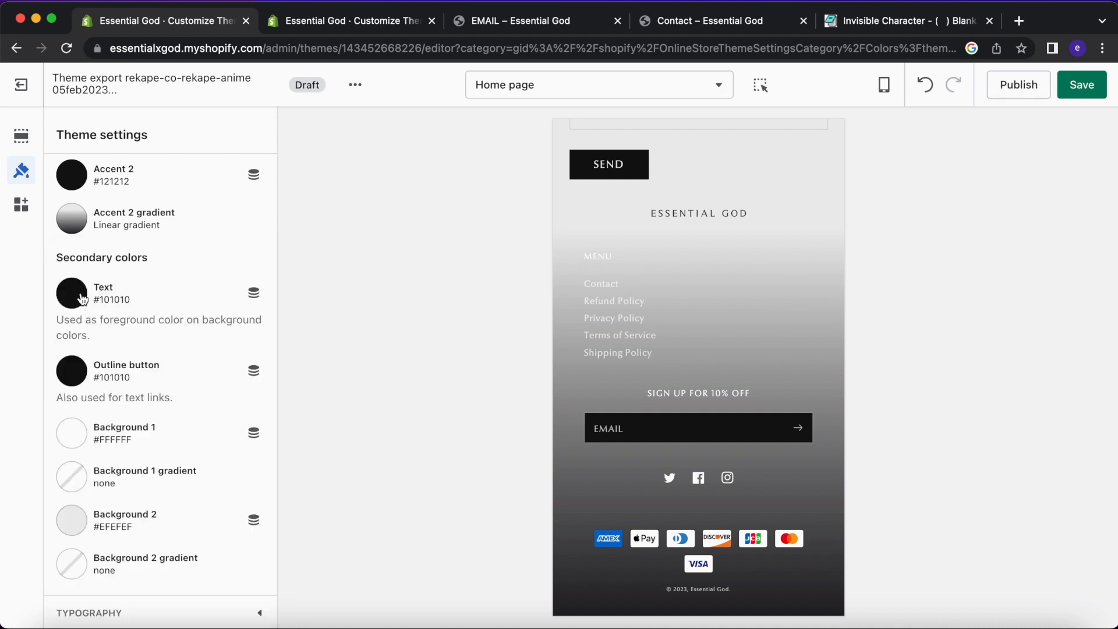
Compare with the live theme's editor, then bring up the draft's Footer section settings.
left_click(369, 21)
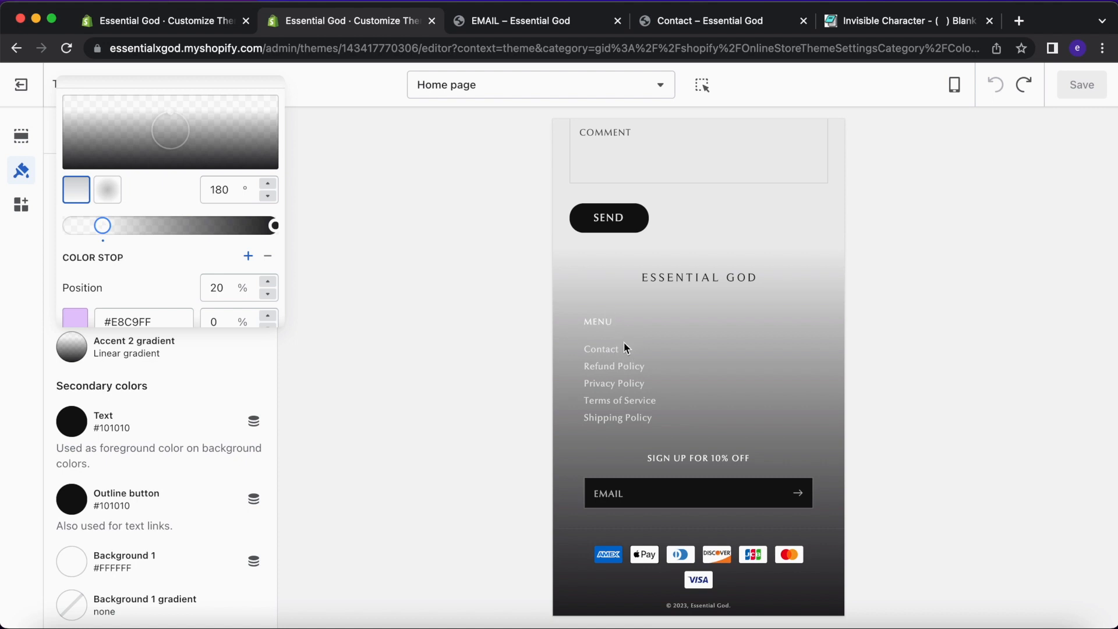
scroll(610, 362, "up", 5)
scroll(610, 361, "down", 4)
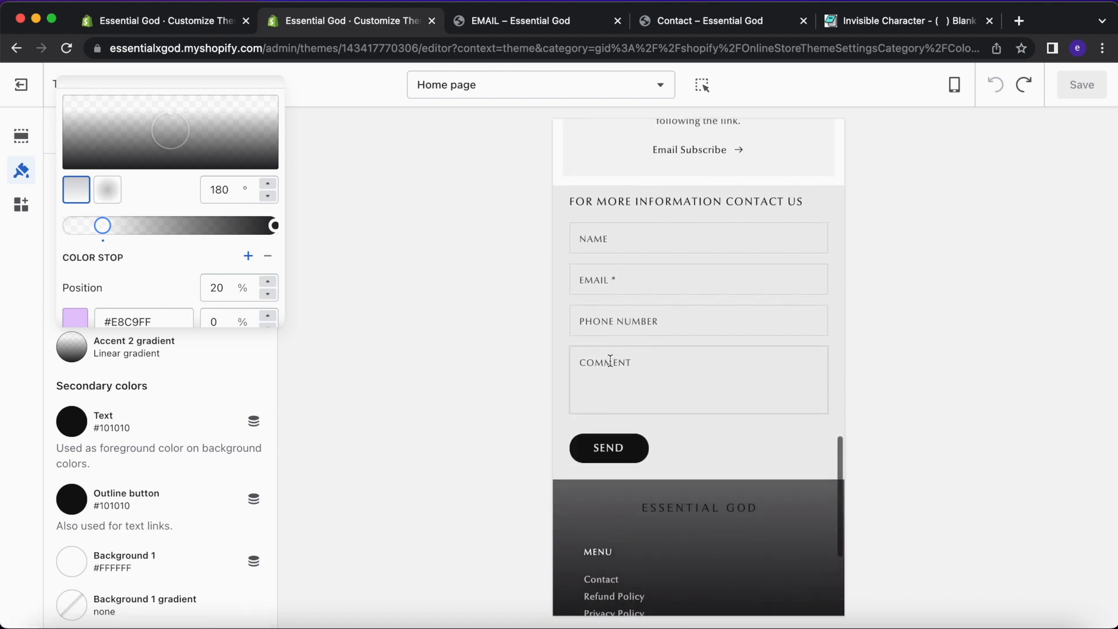
scroll(640, 445, "down", 1)
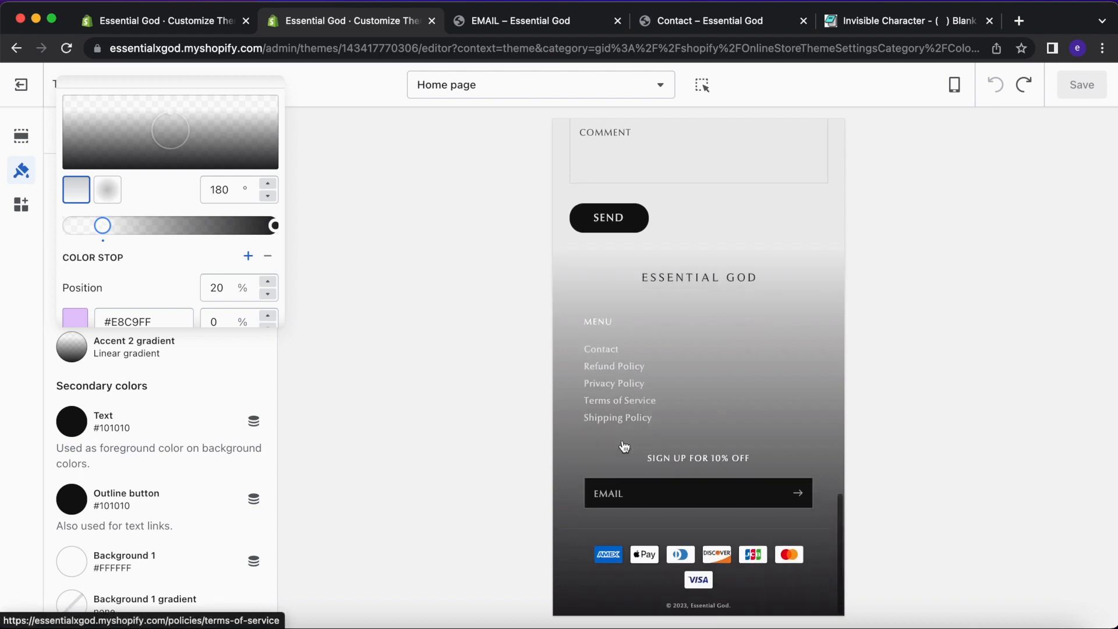
scroll(692, 388, "up", 2)
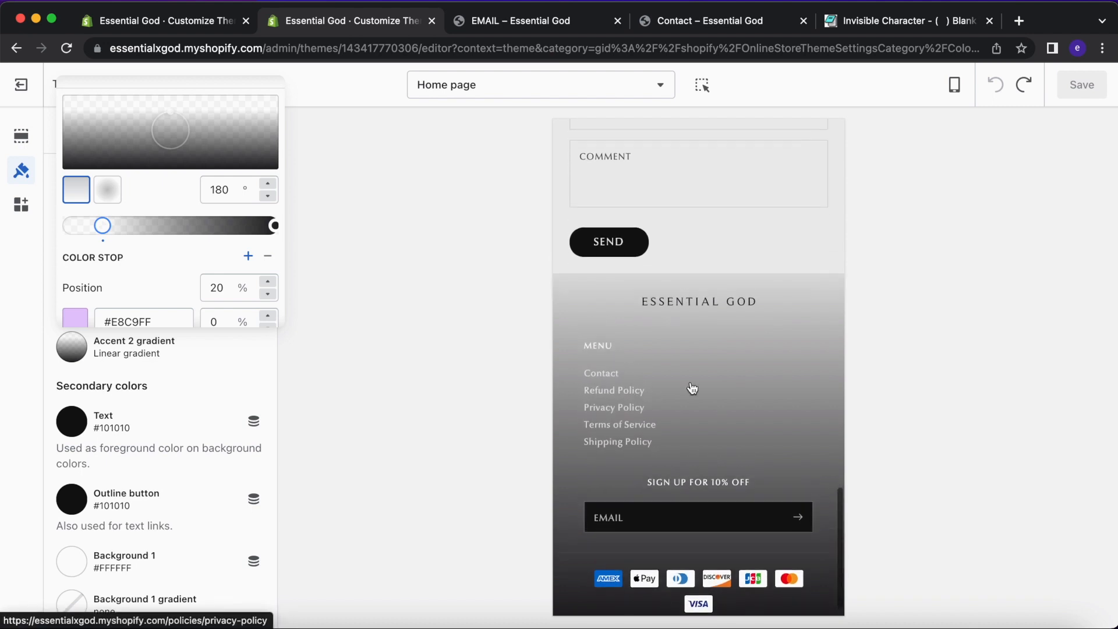
left_click(205, 17)
scroll(715, 296, "down", 2)
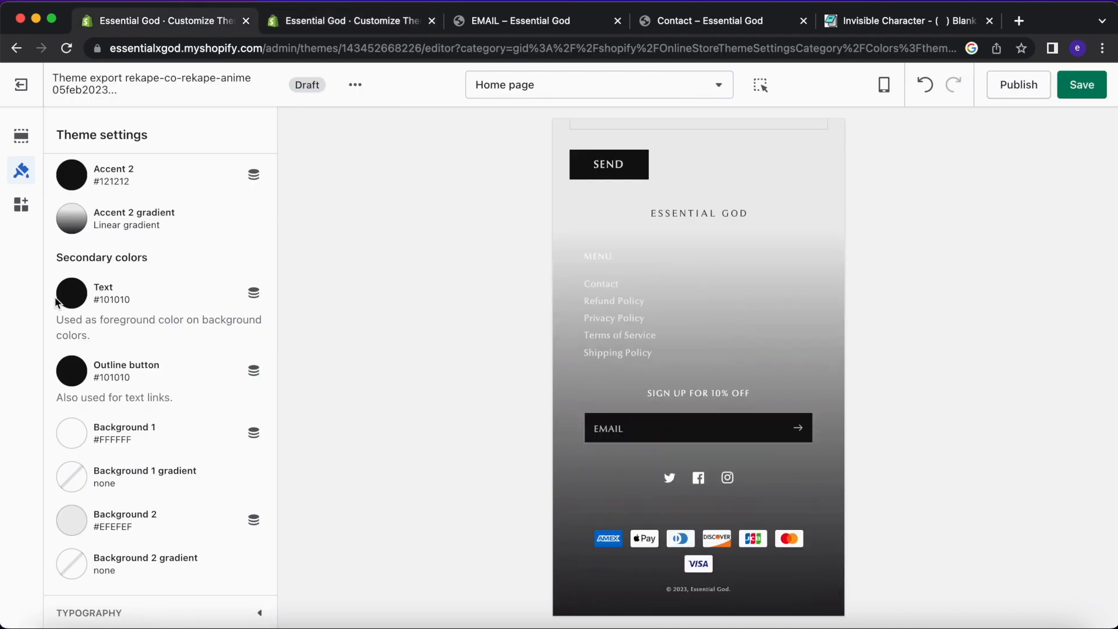
left_click(20, 137)
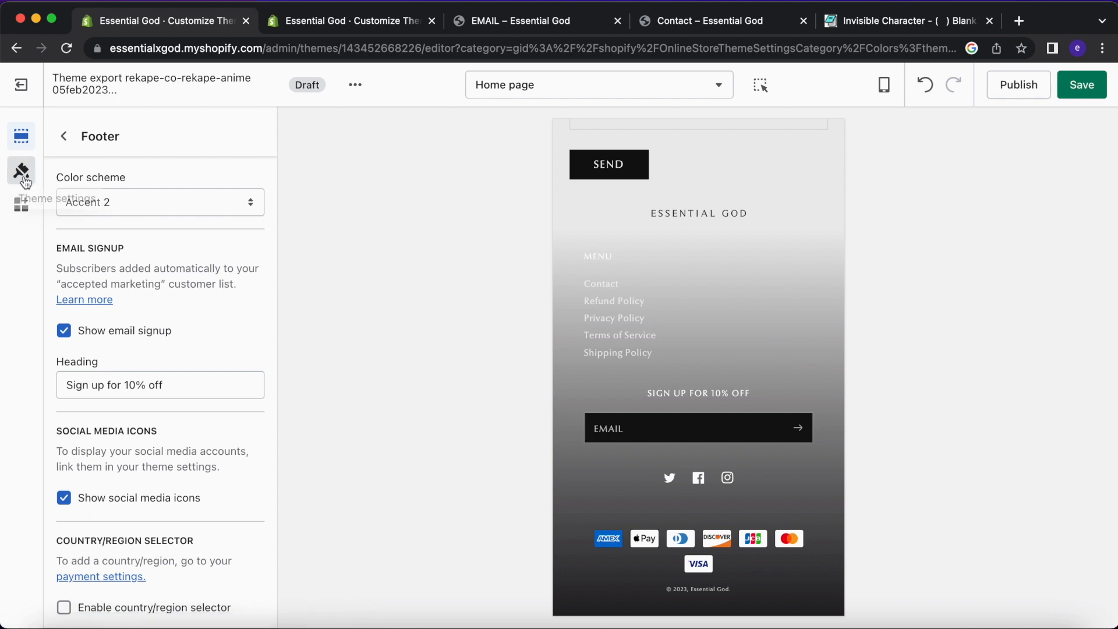
Flip between the draft and live theme editors to compare their footers.
left_click(23, 171)
scroll(120, 417, "down", 10)
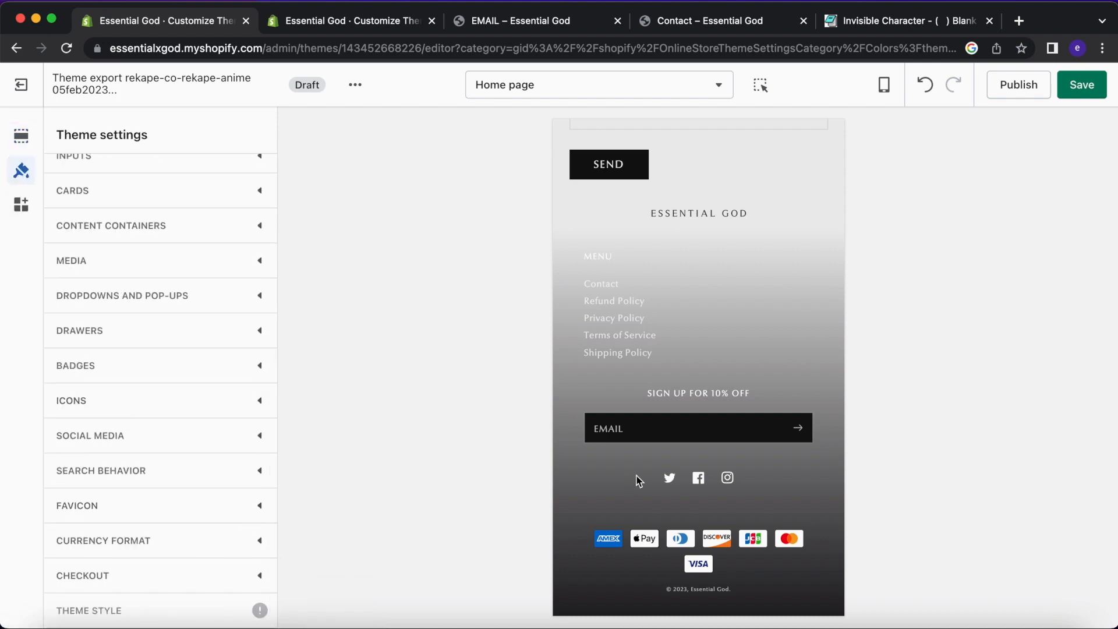
left_click(308, 28)
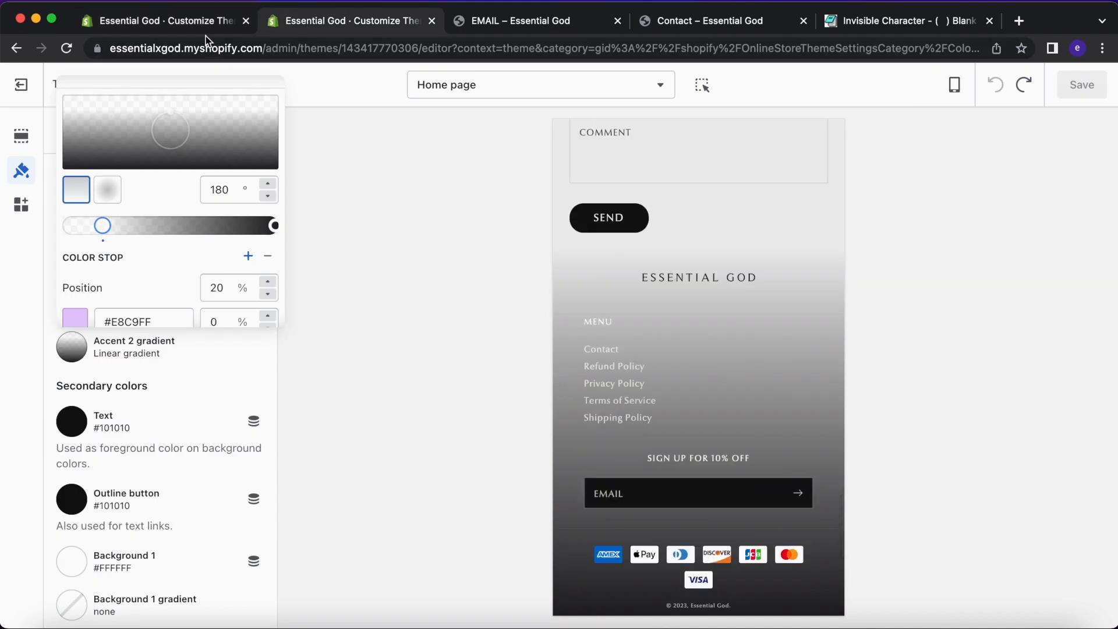
left_click(205, 22)
left_click(351, 29)
left_click(181, 28)
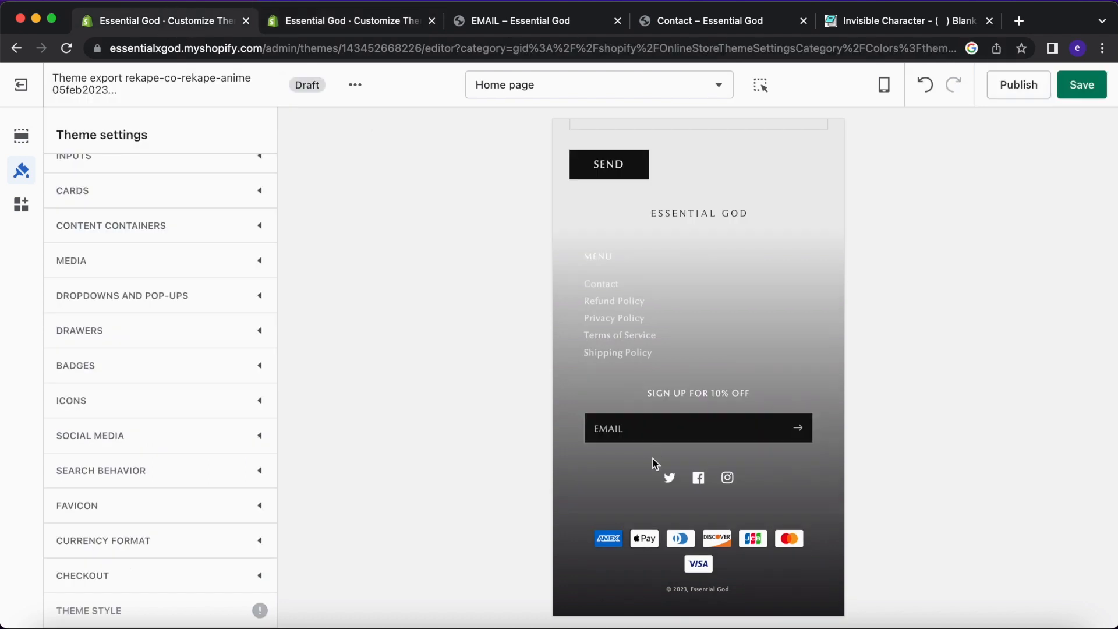
Drag the draft Footer's bottom padding slider from 36px down to 8px.
left_click(22, 136)
scroll(153, 430, "down", 8)
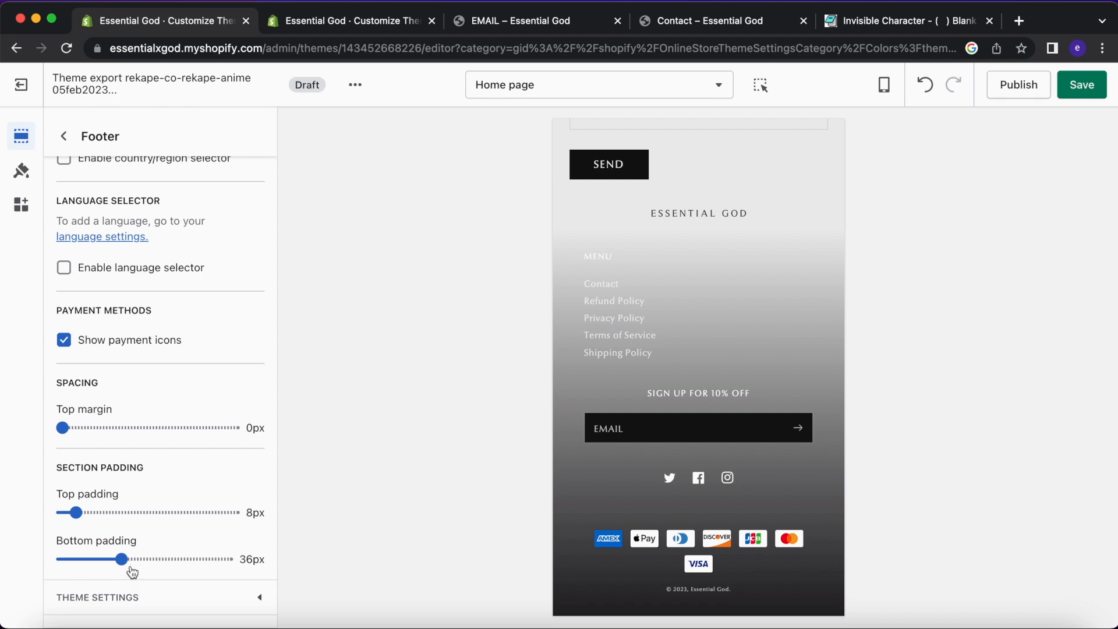
left_click_drag(121, 559, 77, 558)
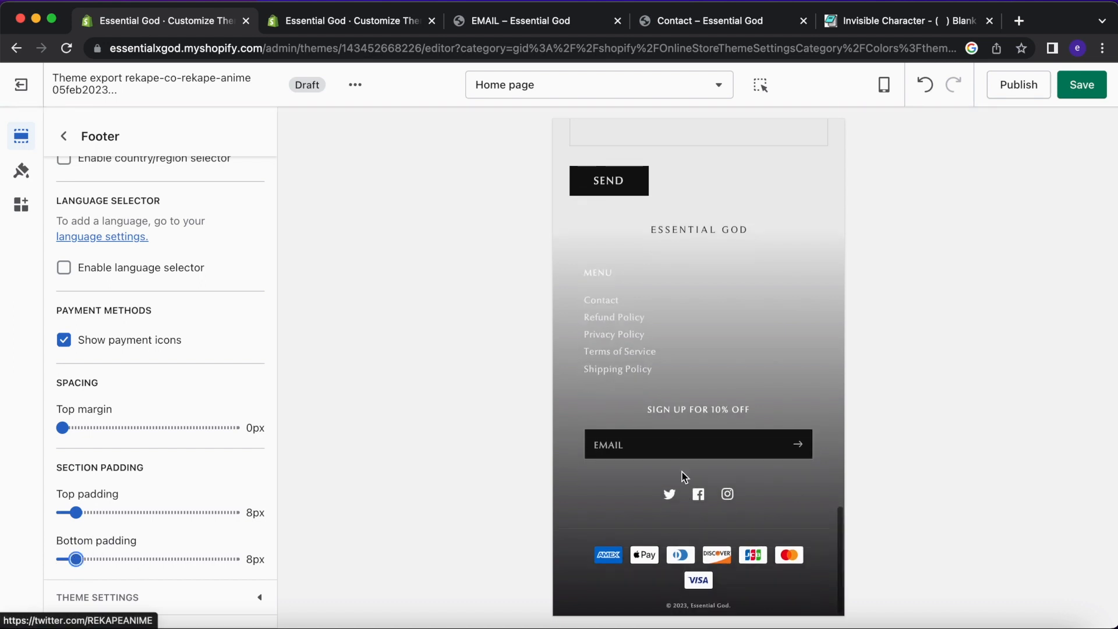
scroll(111, 431, "up", 10)
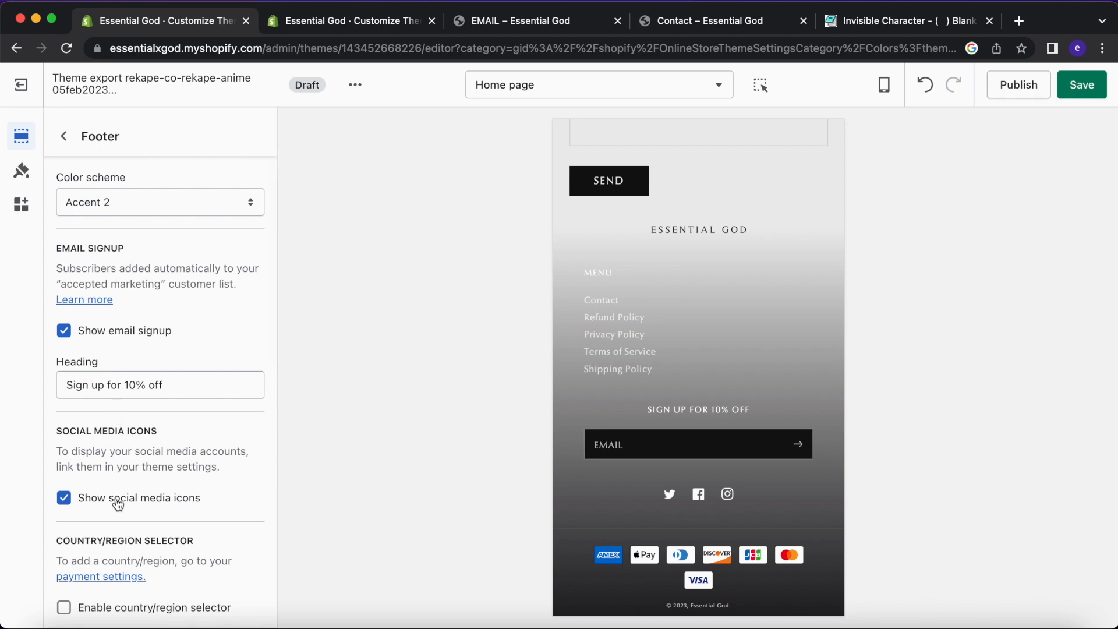
Check the live theme, then uncheck Show social media icons in the draft Footer.
left_click(320, 17)
left_click(198, 17)
left_click(152, 503)
scroll(604, 445, "up", 15)
Test the preview's mobile menu drawer and compare the footer against the live theme.
left_click(575, 167)
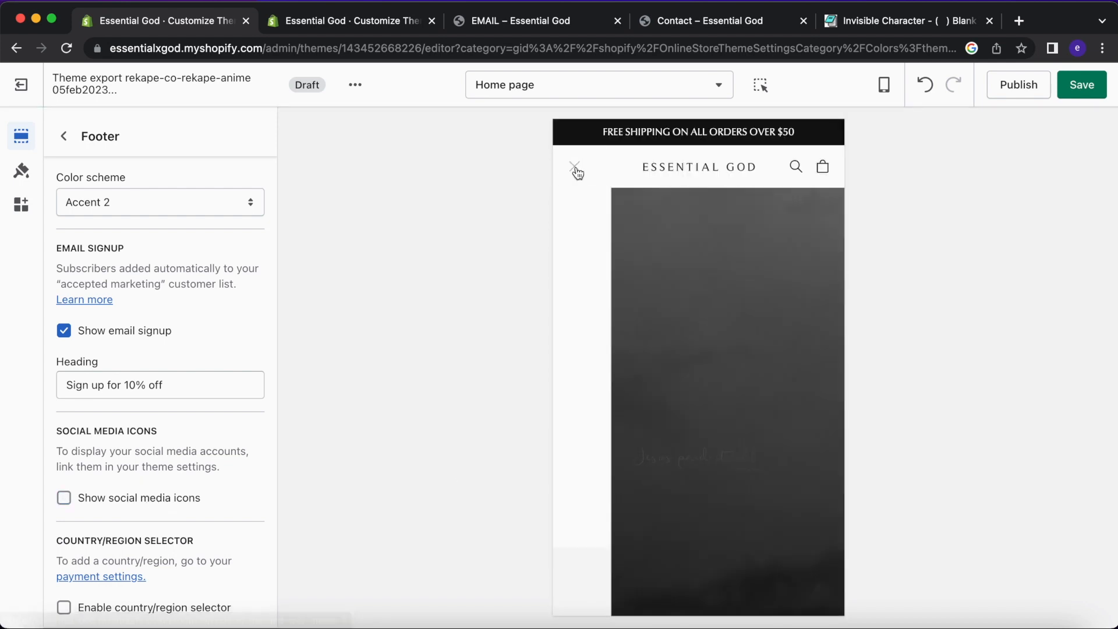
left_click(579, 169)
scroll(700, 395, "down", 15)
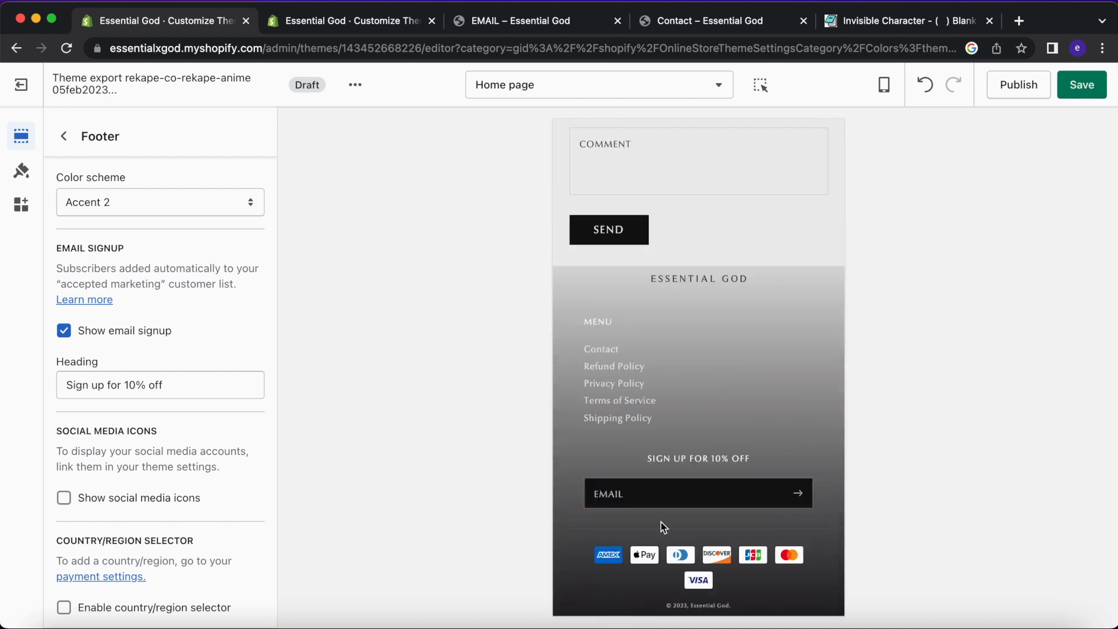
left_click(353, 21)
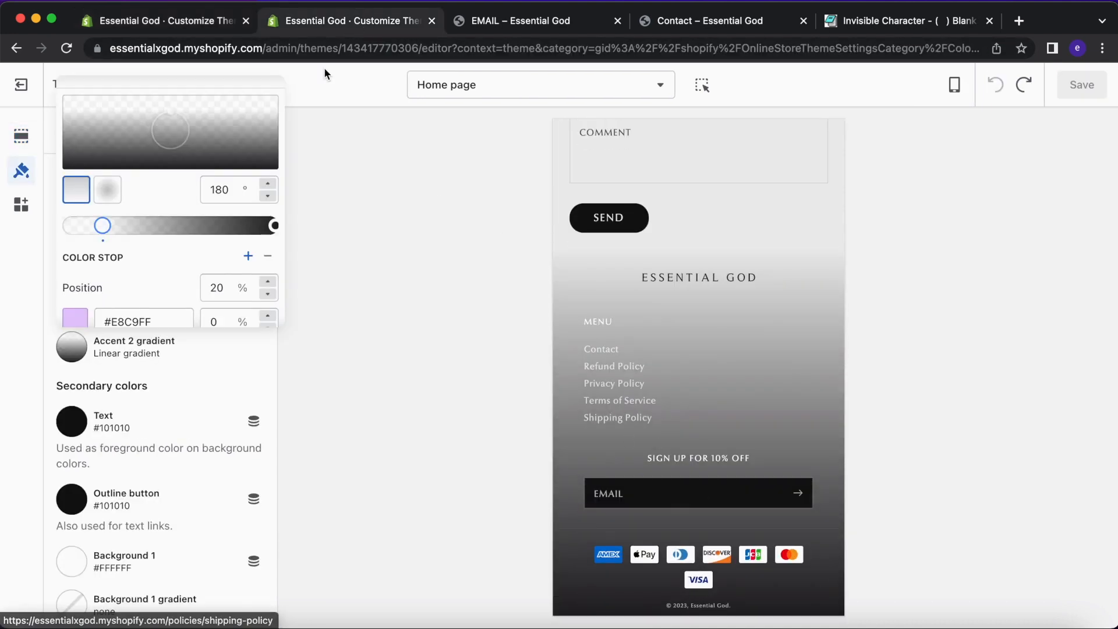
left_click(197, 21)
scroll(679, 394, "up", 10)
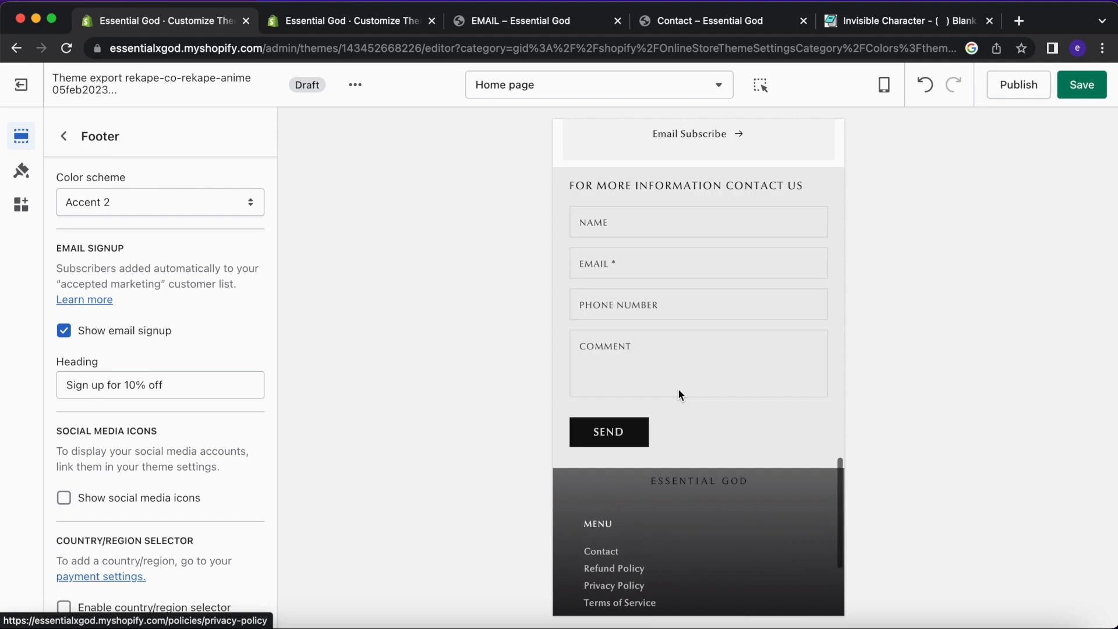
scroll(679, 393, "up", 10)
scroll(679, 389, "down", 6)
scroll(680, 396, "down", 5)
scroll(680, 396, "up", 12)
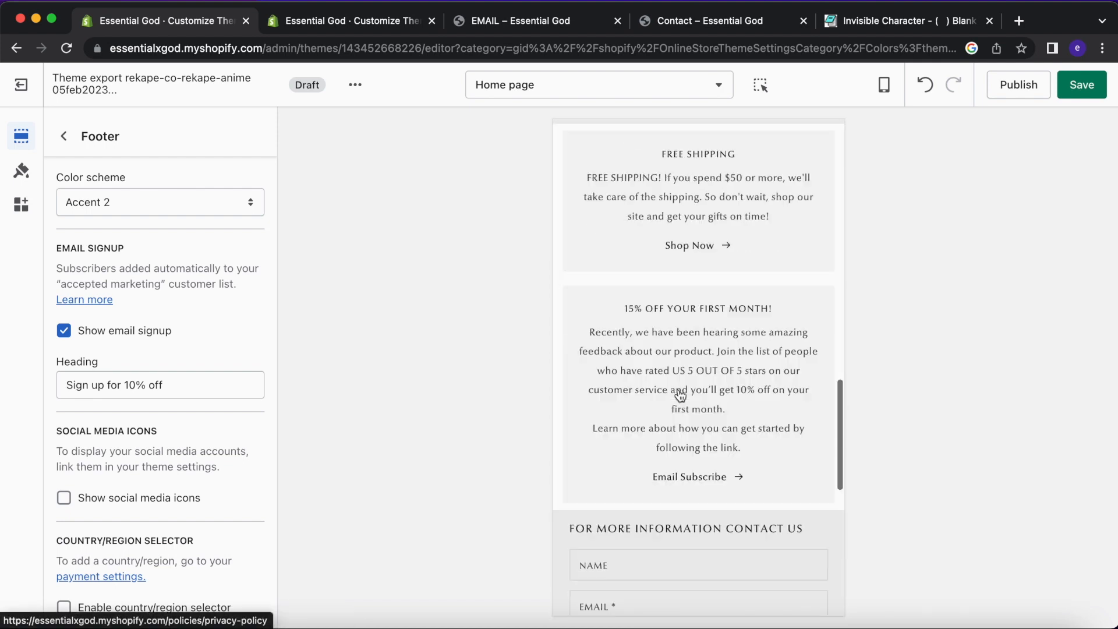
scroll(680, 396, "down", 8)
scroll(680, 389, "up", 3)
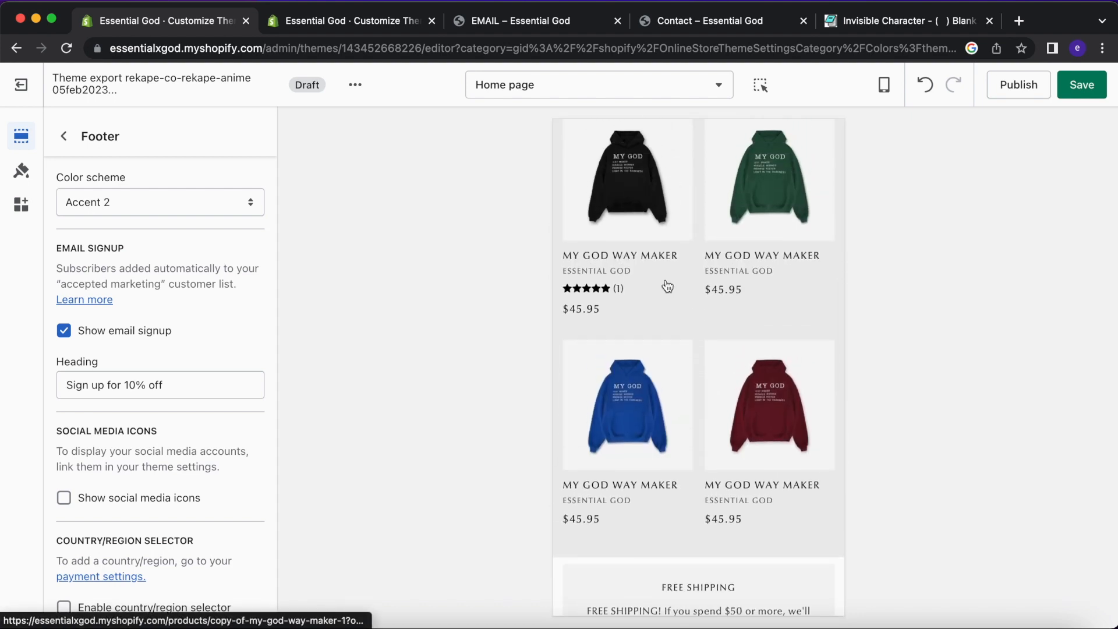
Navigate the draft preview from the home page to the black hoodie's product page.
left_click(666, 256)
scroll(675, 403, "down", 15)
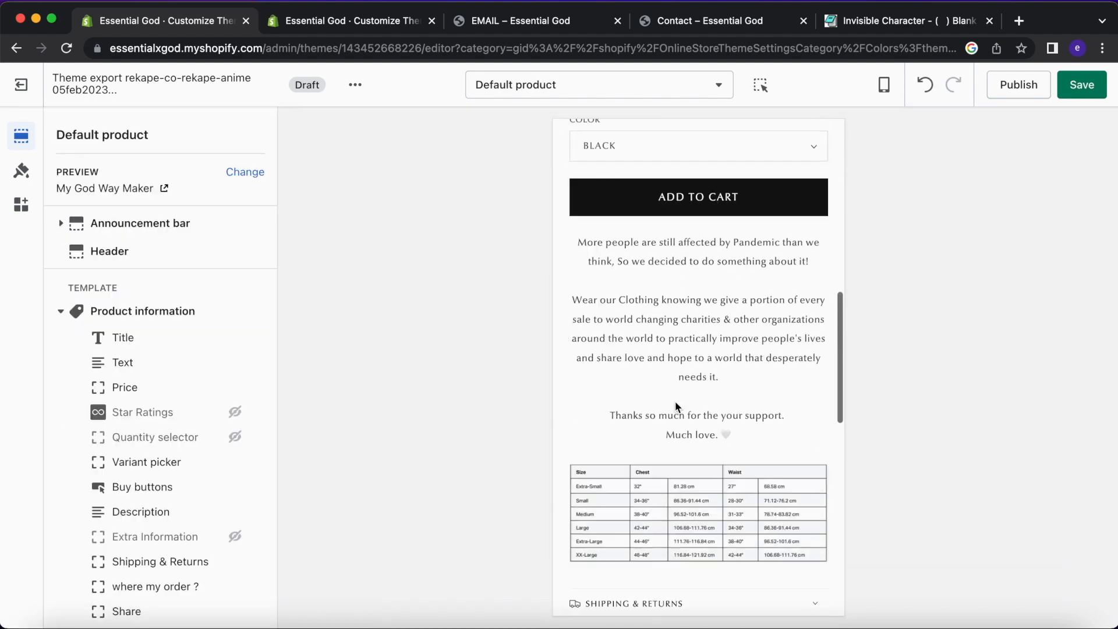
scroll(677, 407, "up", 15)
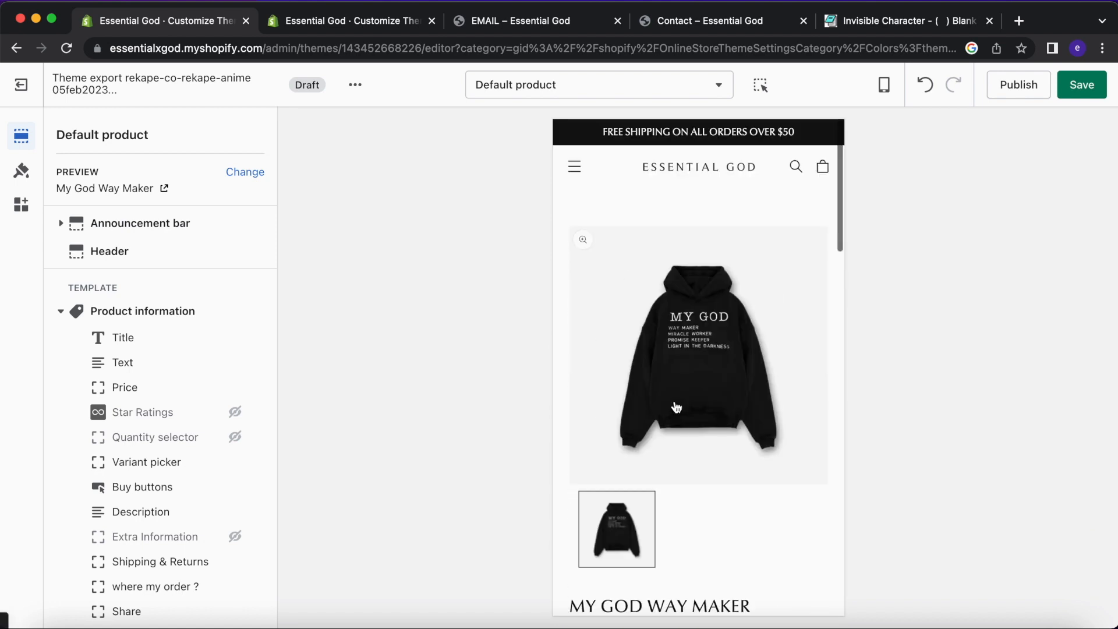
scroll(676, 407, "up", 2)
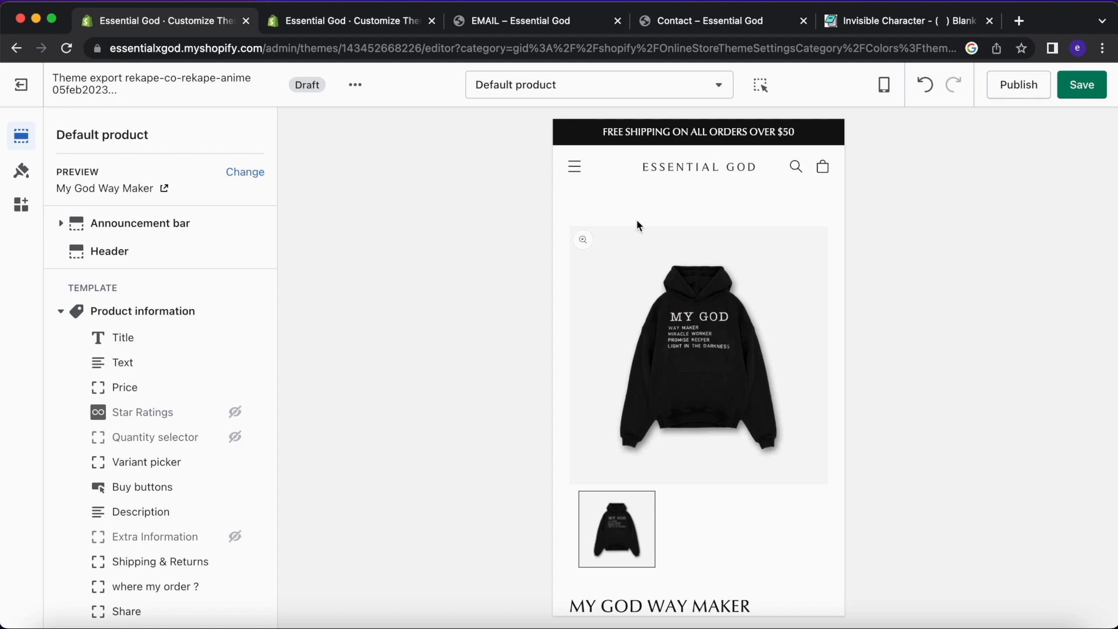
left_click(678, 176)
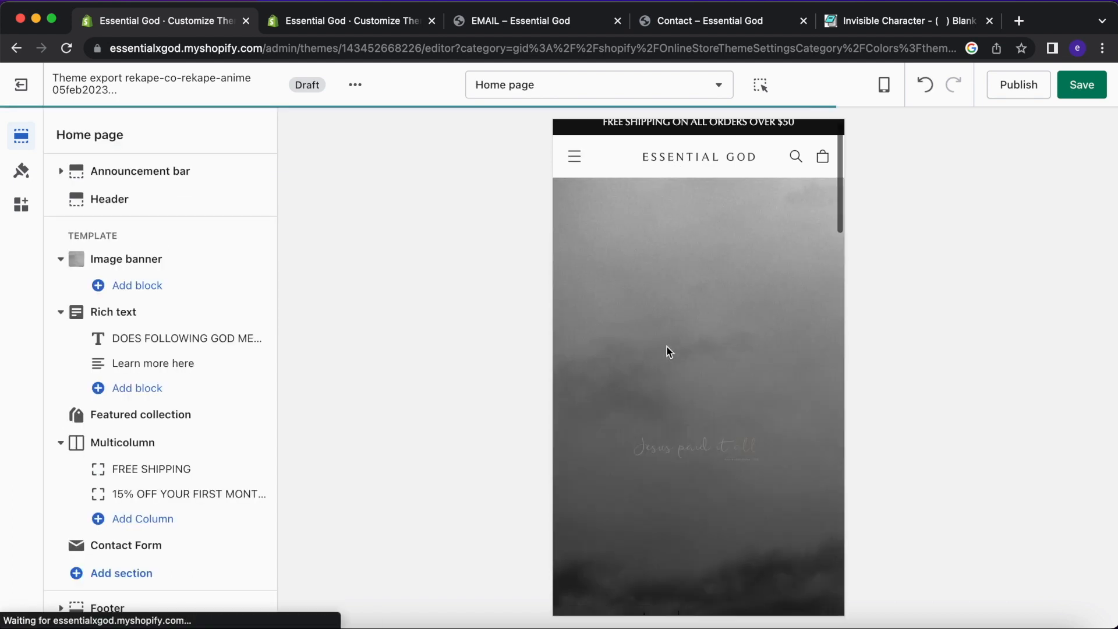
scroll(664, 326, "down", 10)
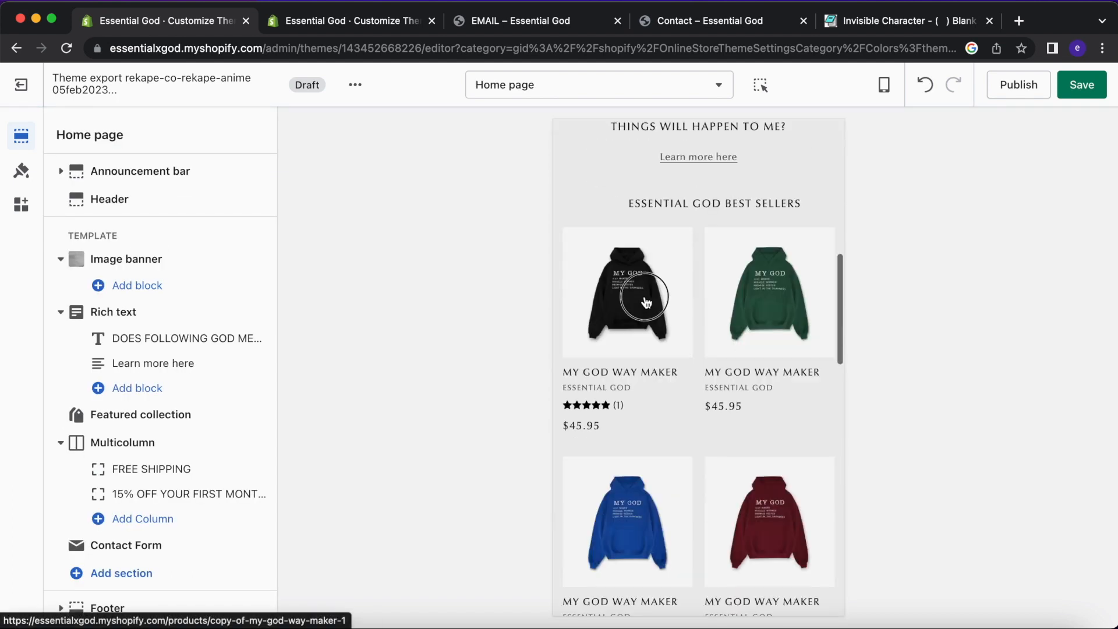
left_click(646, 302)
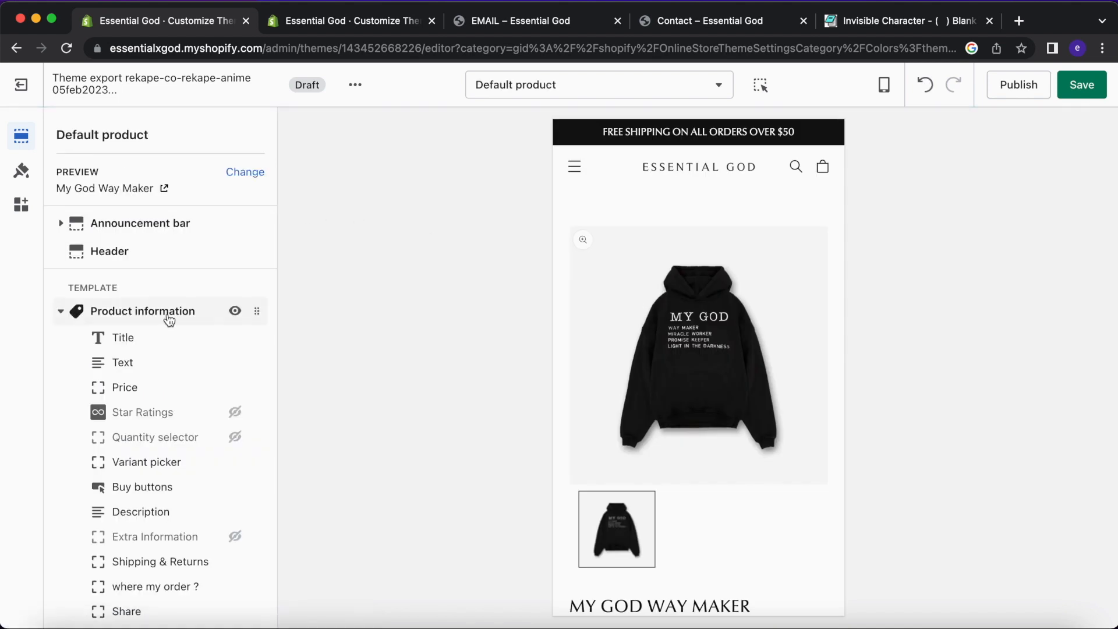
Set Product information top padding to 4px and uncheck 'Hide other variants' media'.
left_click(169, 321)
scroll(182, 257, "down", 3)
left_click(107, 512)
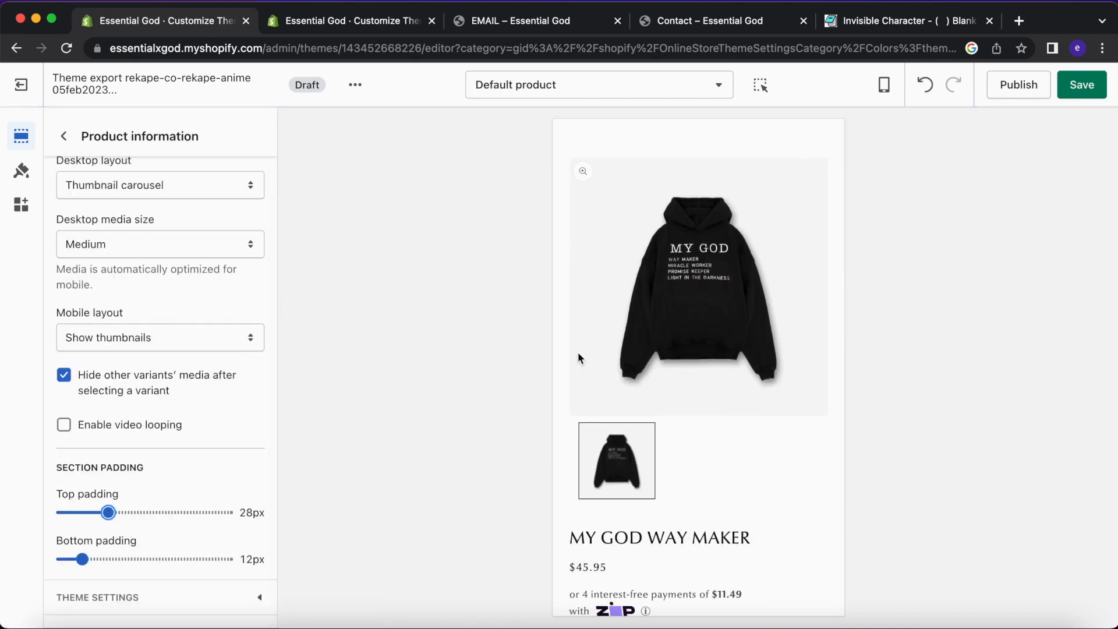
left_click_drag(108, 512, 68, 514)
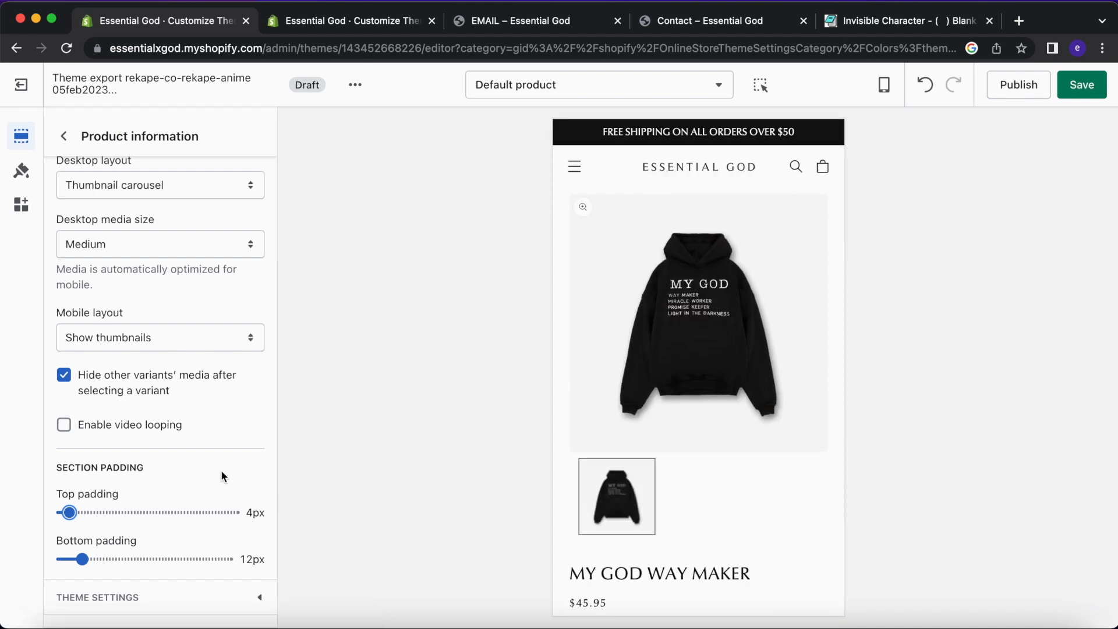
left_click(168, 392)
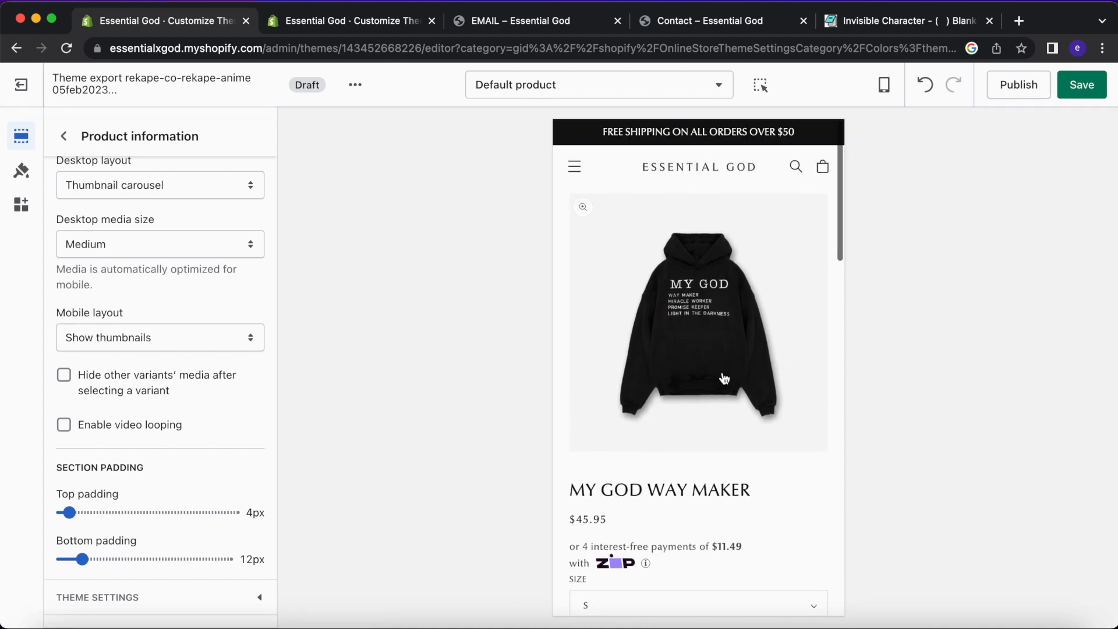
Review the hoodie page preview, clearing accidental text highlights, and return to the block list.
scroll(729, 379, "down", 3)
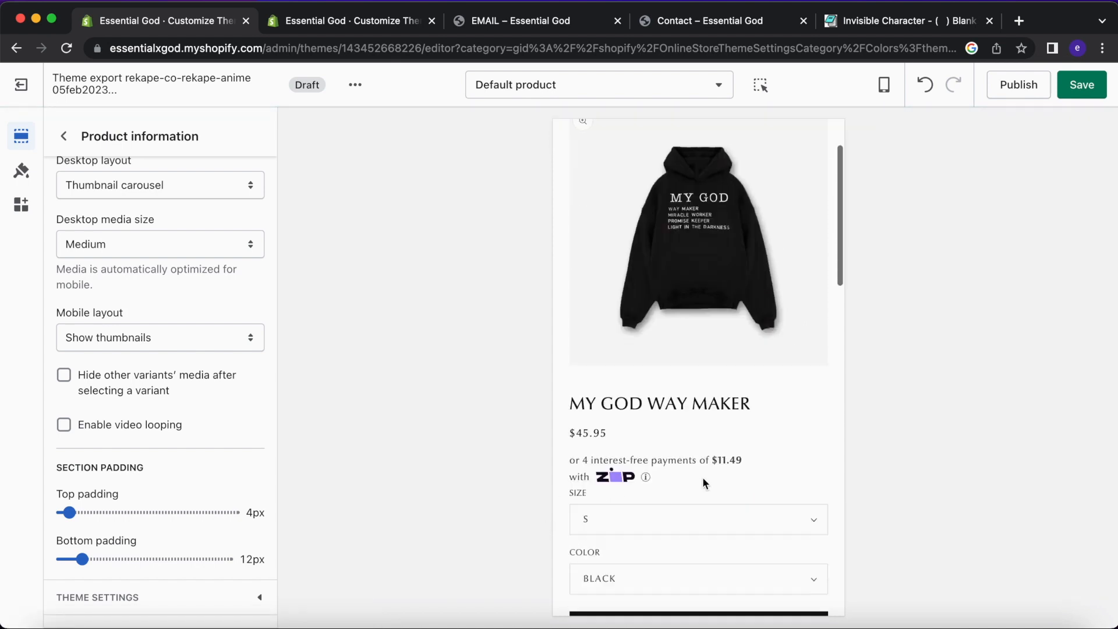
left_click_drag(669, 390, 527, 387)
left_click(712, 389)
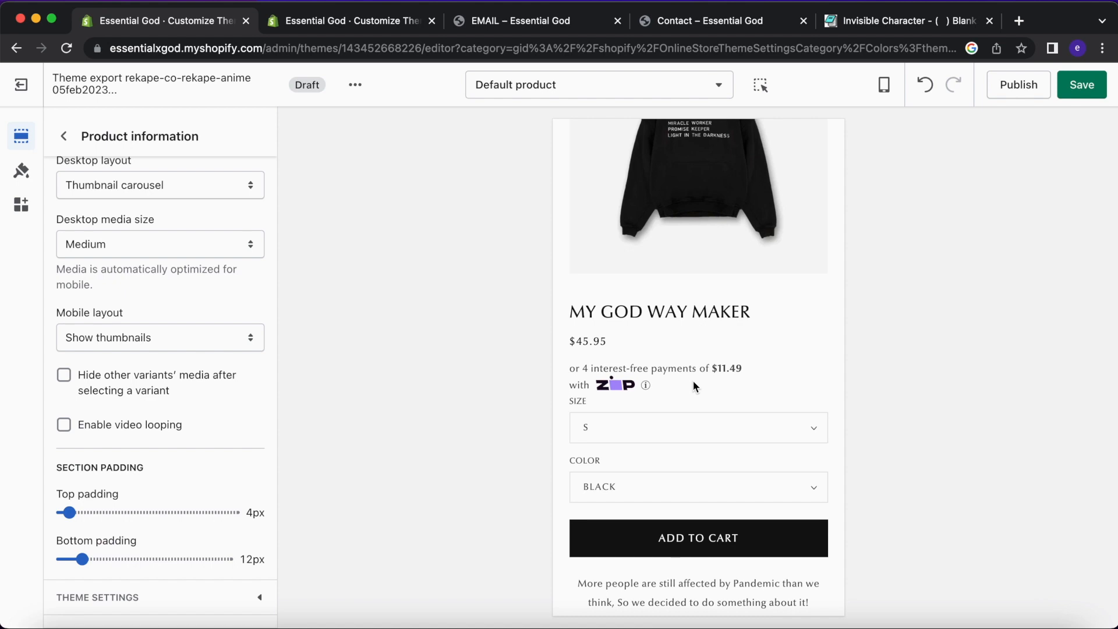
scroll(694, 380, "down", 1)
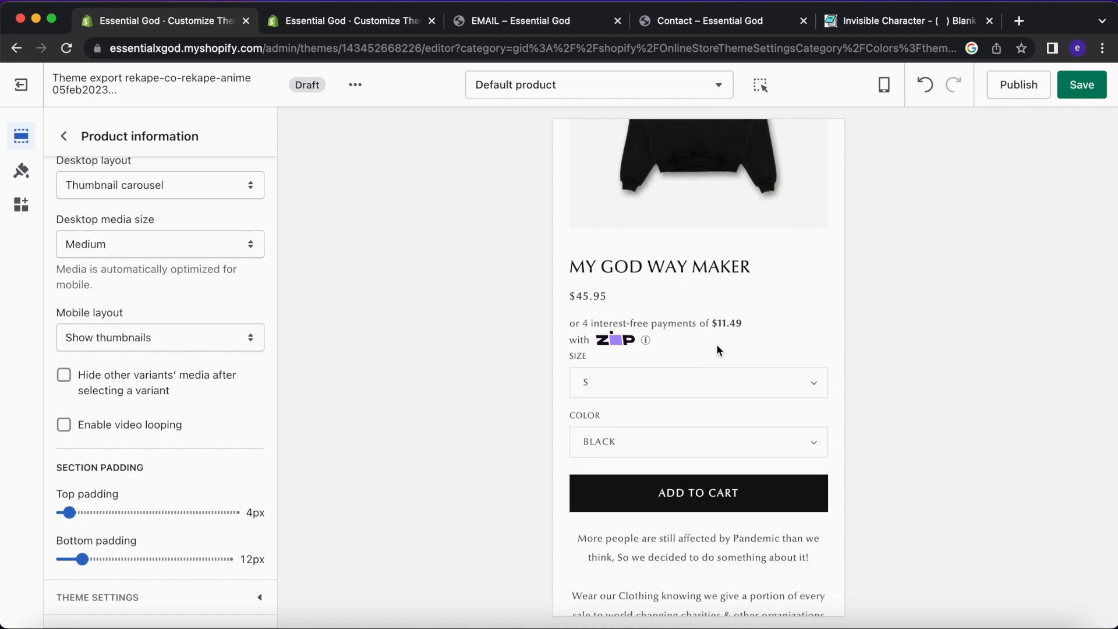
scroll(716, 343, "up", 1)
scroll(717, 348, "up", 4)
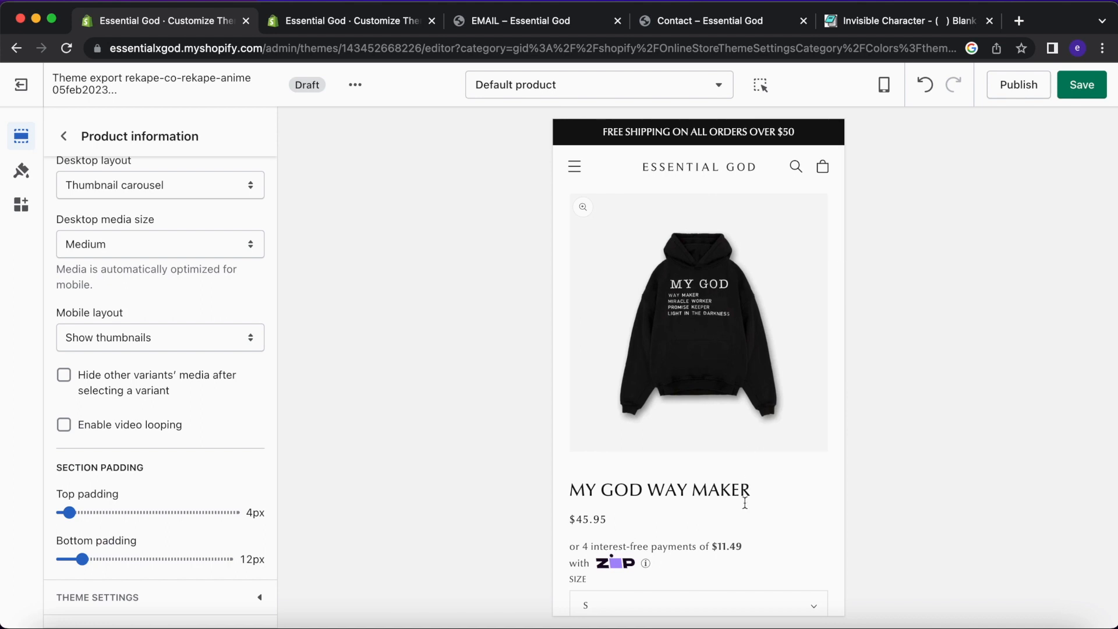
left_click_drag(748, 553, 700, 550)
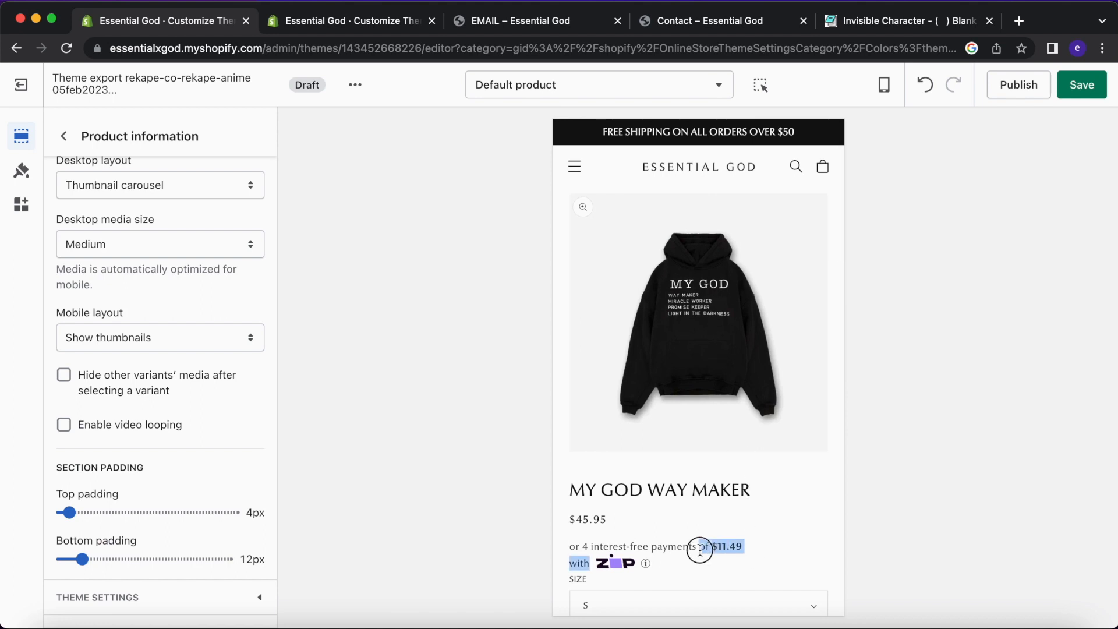
left_click(731, 549)
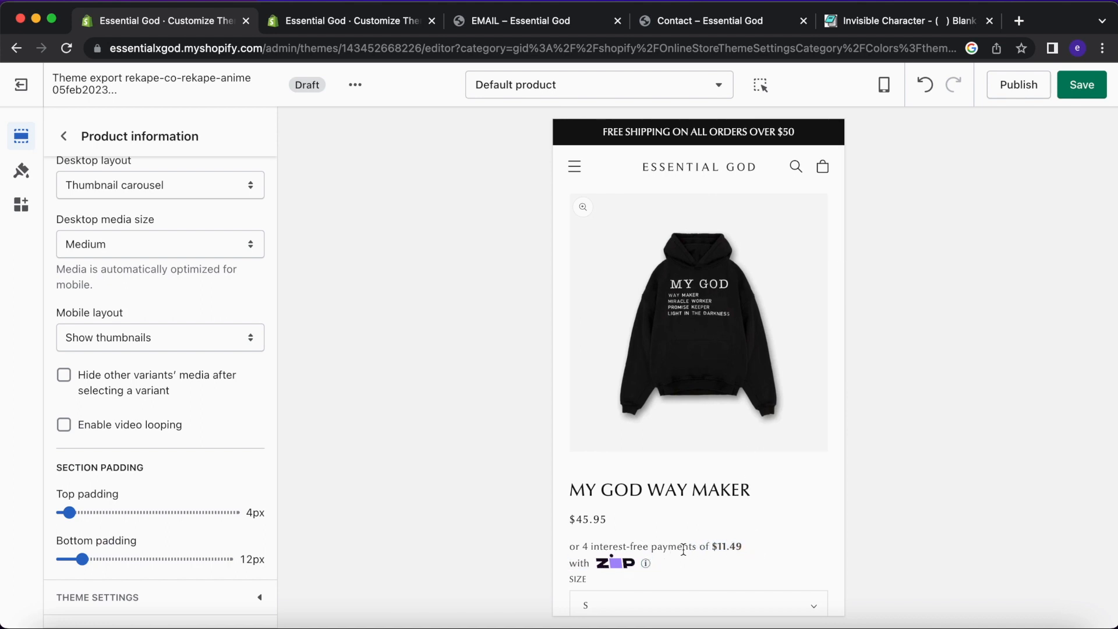
scroll(599, 513, "down", 3)
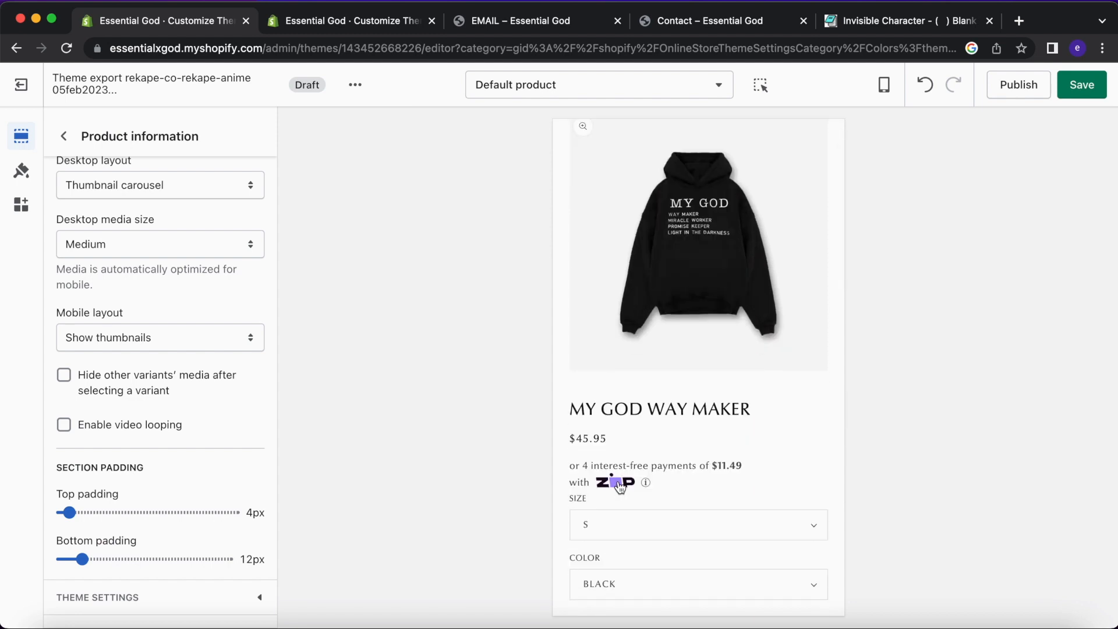
scroll(619, 487, "down", 3)
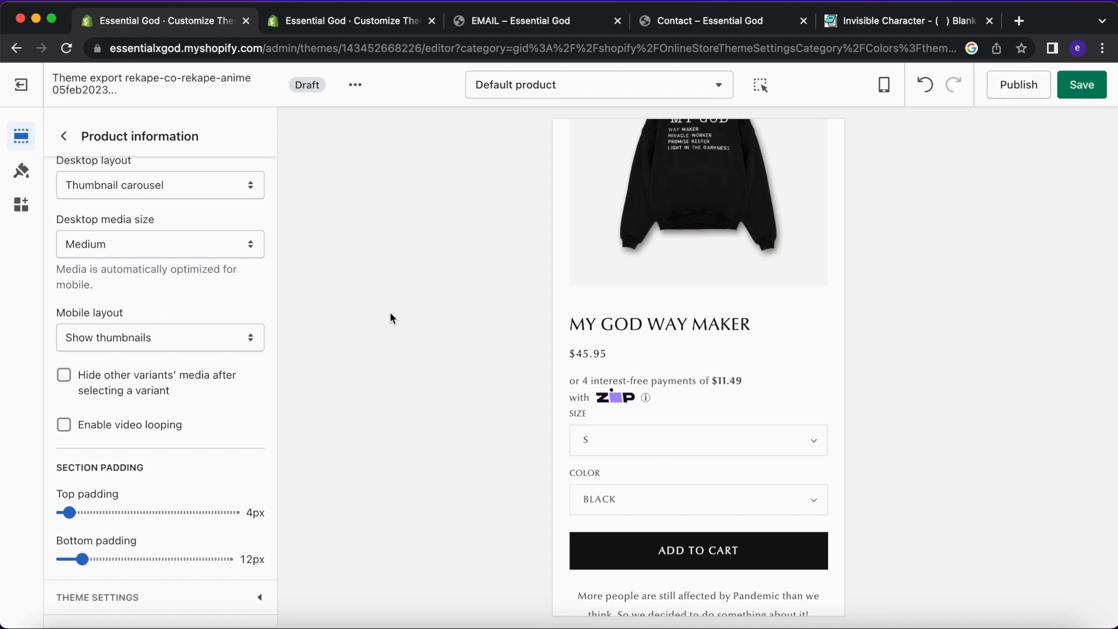
left_click(62, 138)
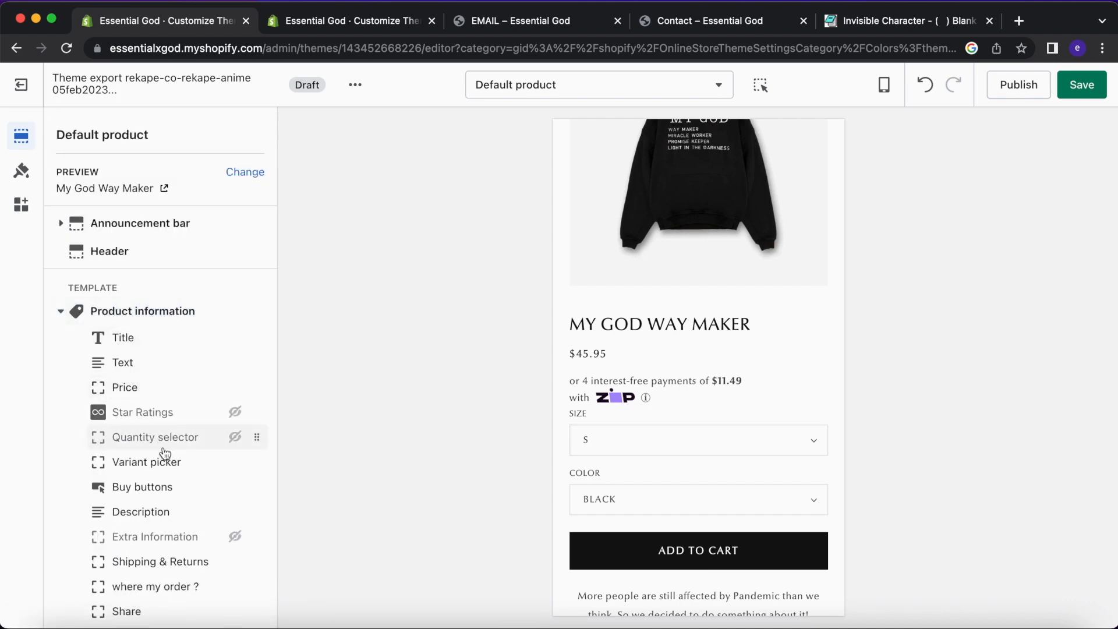
left_click(168, 465)
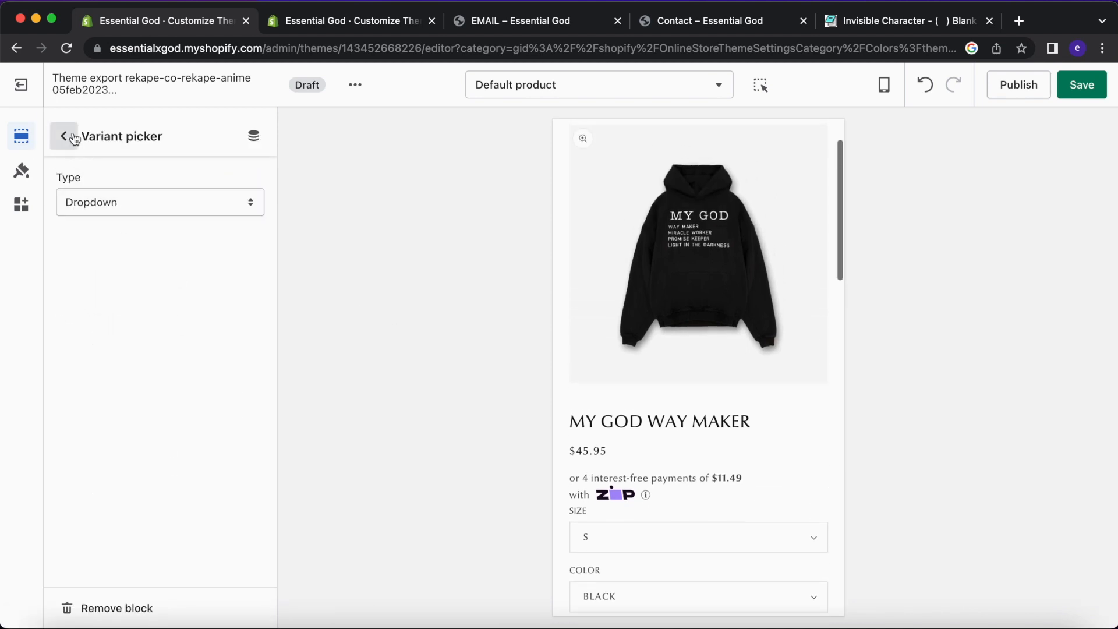
left_click(134, 202)
left_click(146, 229)
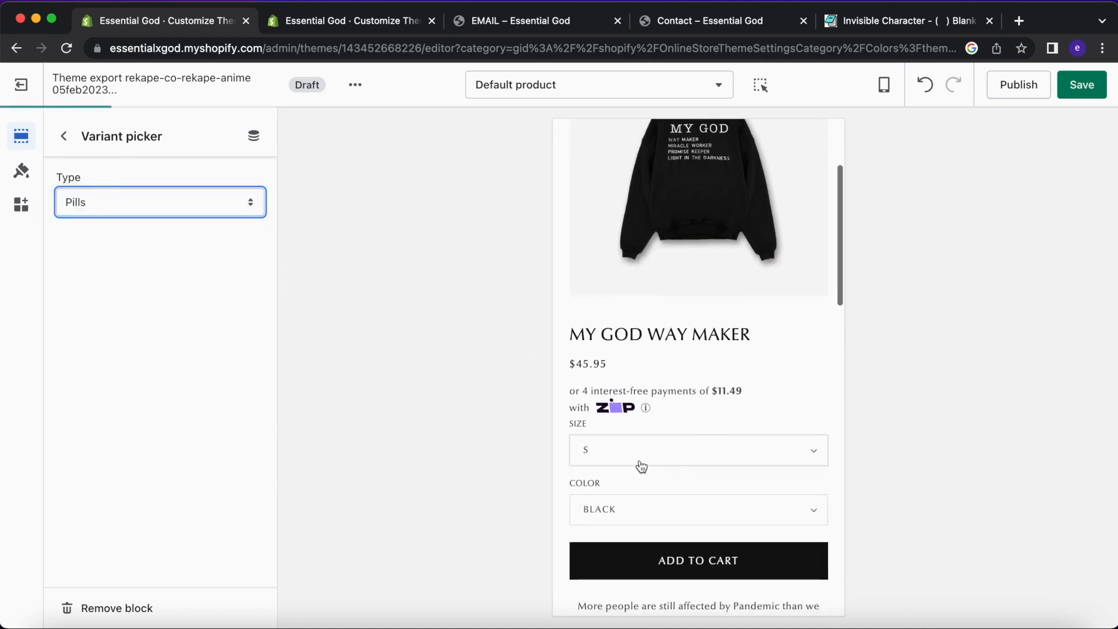
scroll(663, 513, "down", 2)
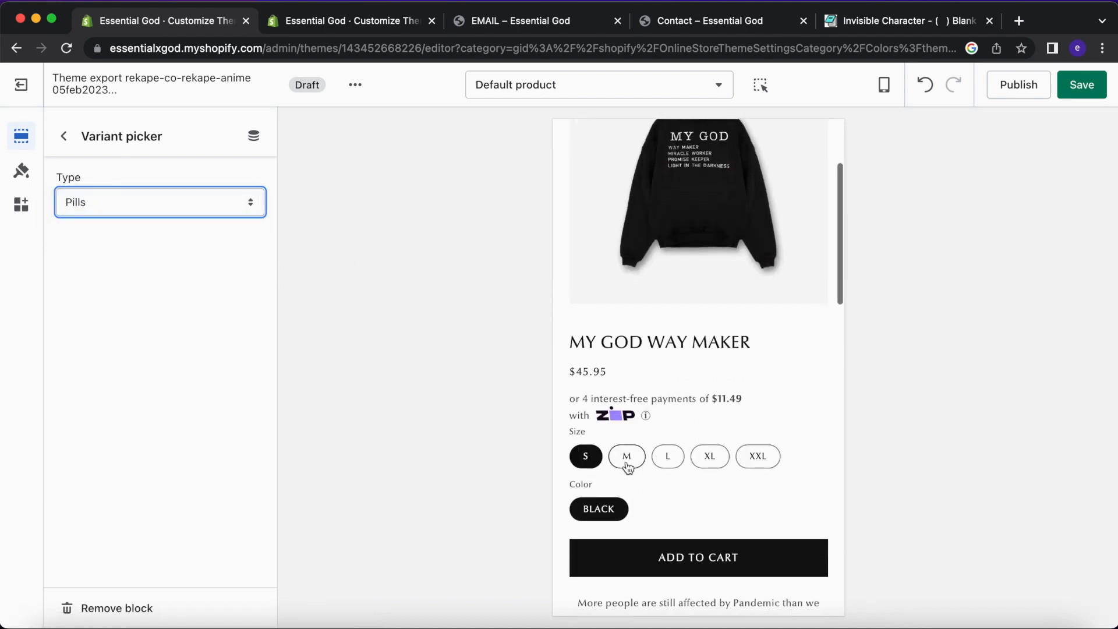
left_click(712, 456)
left_click(744, 460)
left_click(584, 456)
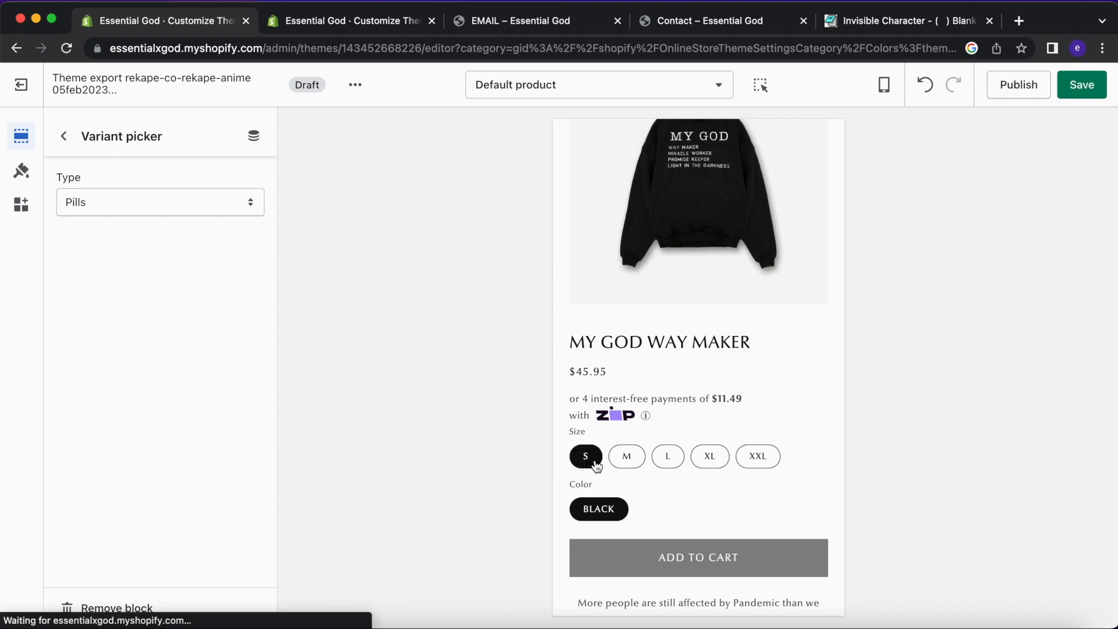
left_click(217, 213)
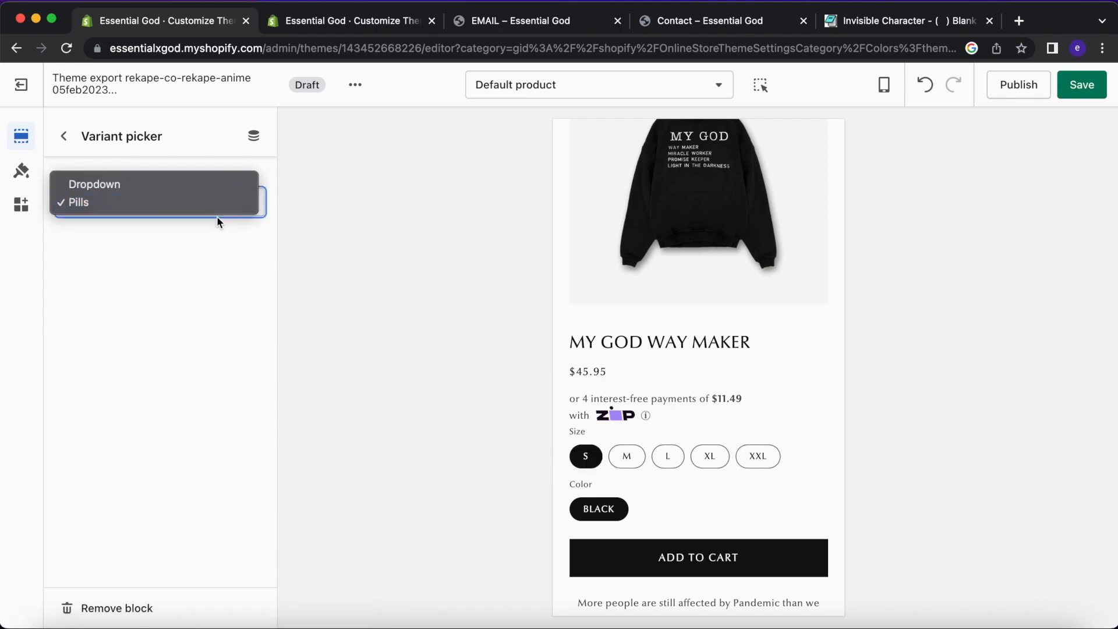
left_click(216, 185)
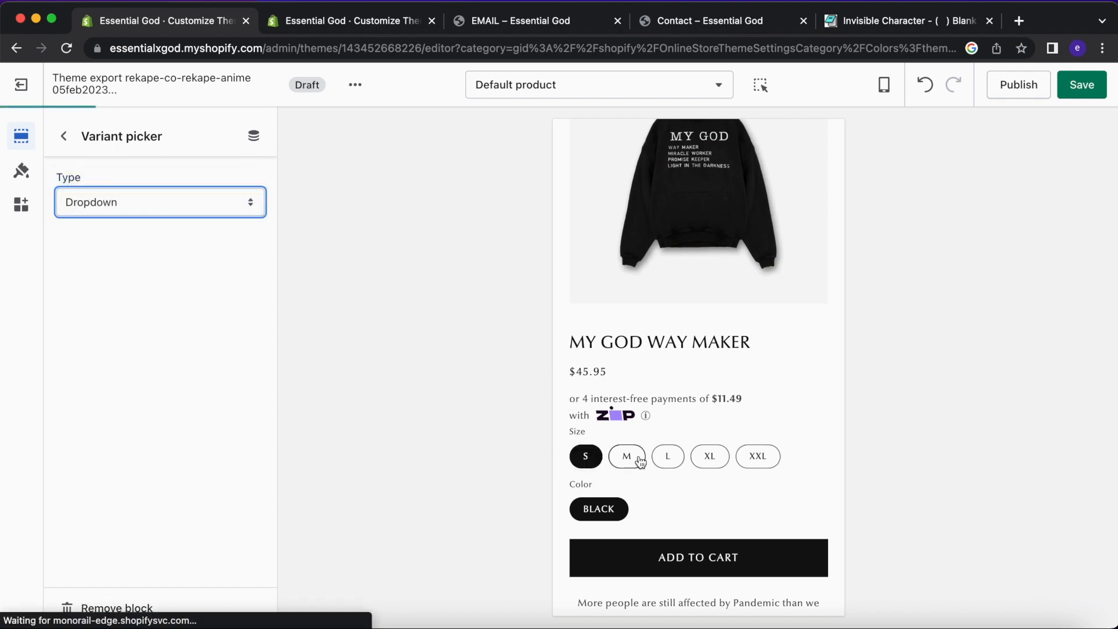
scroll(641, 539, "down", 3)
scroll(641, 538, "down", 2)
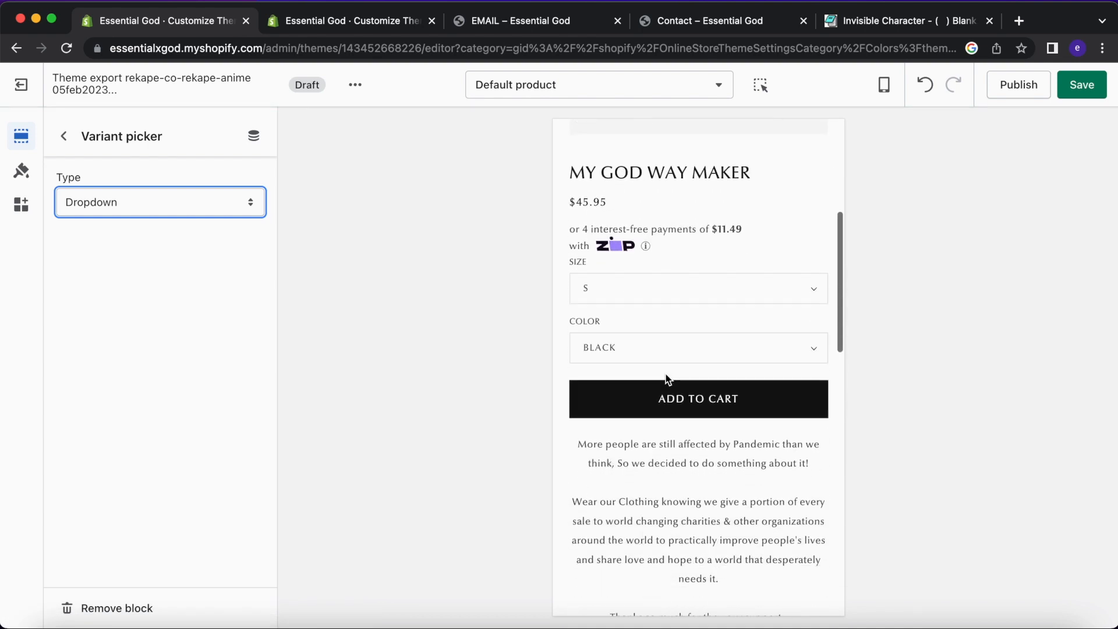
left_click(73, 136)
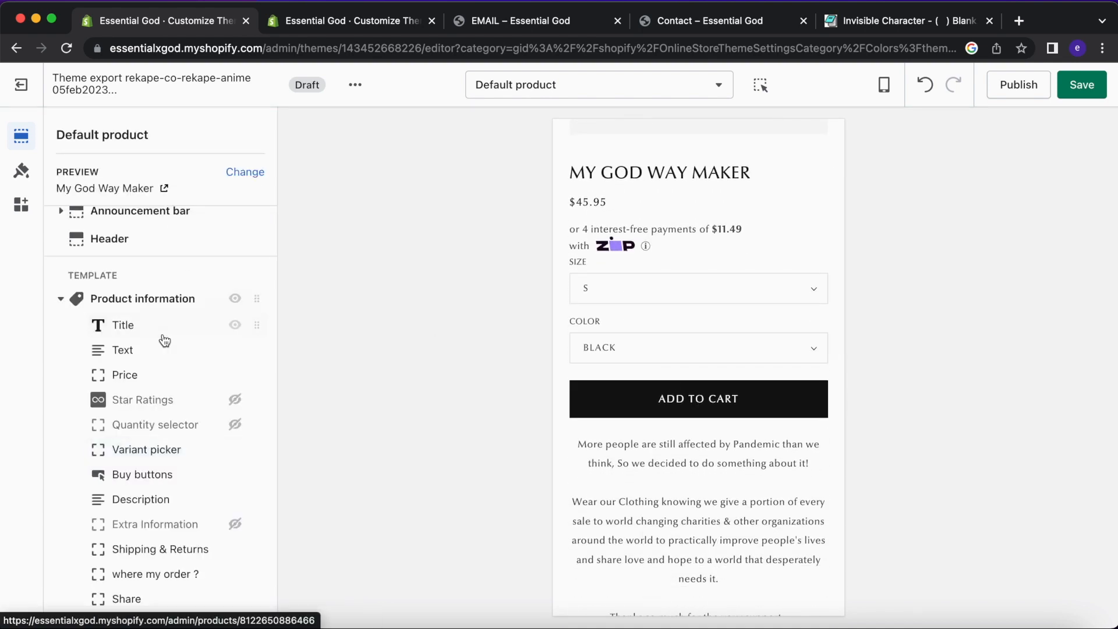
Inspect the Buy buttons block settings and the preview's colour options.
left_click(165, 475)
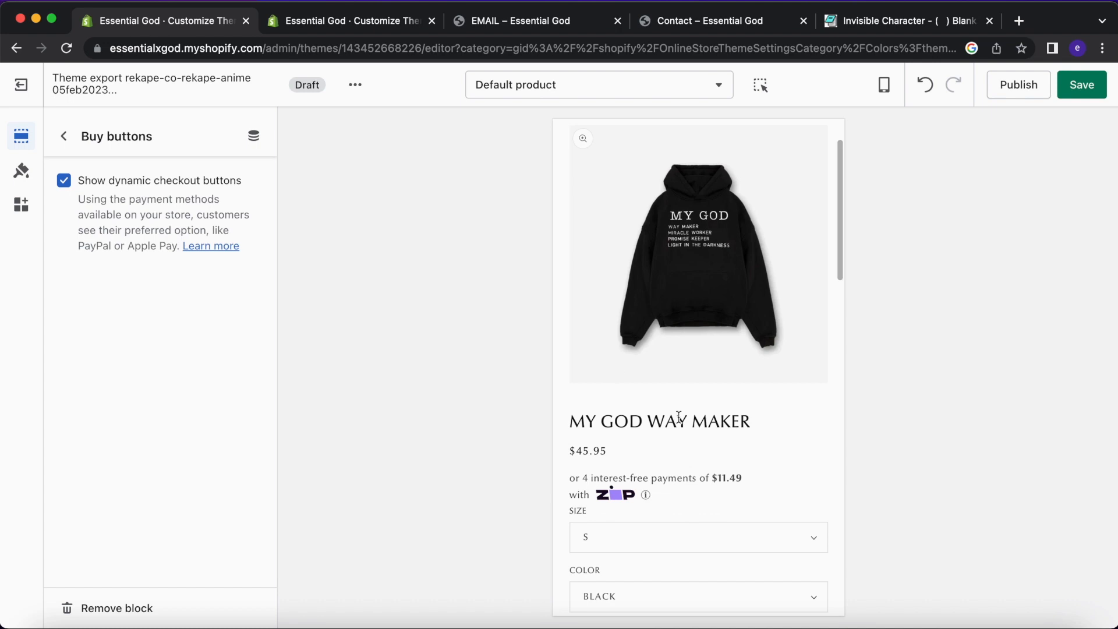
scroll(680, 417, "down", 10)
scroll(679, 417, "up", 5)
scroll(679, 417, "down", 4)
scroll(673, 448, "down", 9)
scroll(673, 447, "up", 2)
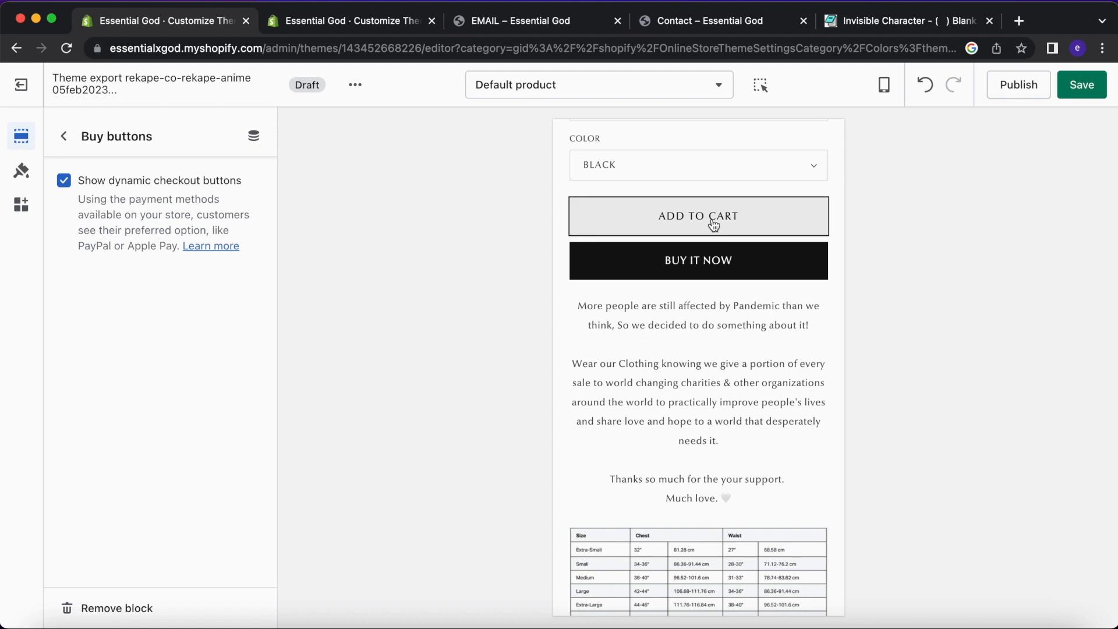
left_click(715, 166)
left_click(624, 191)
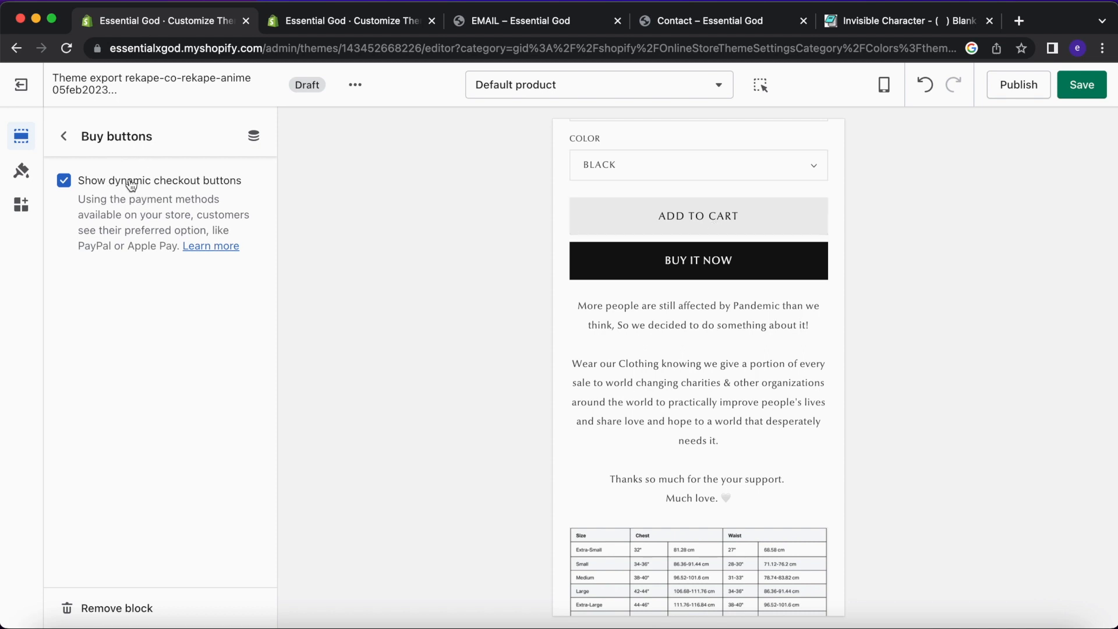
Remove the Buy it now checkout button from the hoodie page.
left_click(707, 230)
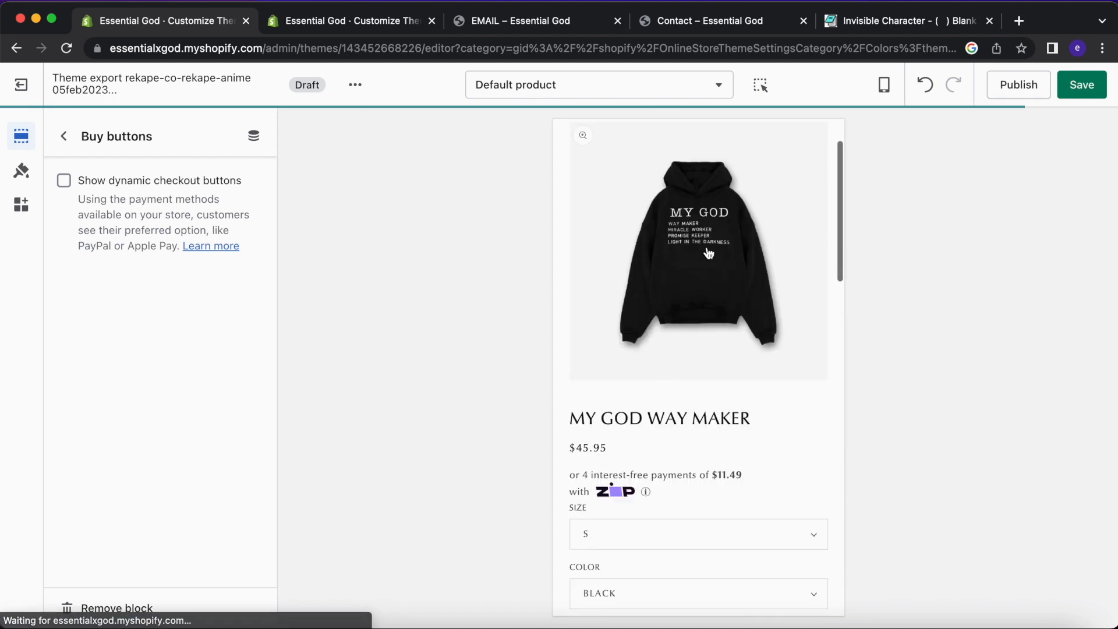
scroll(698, 363, "down", 3)
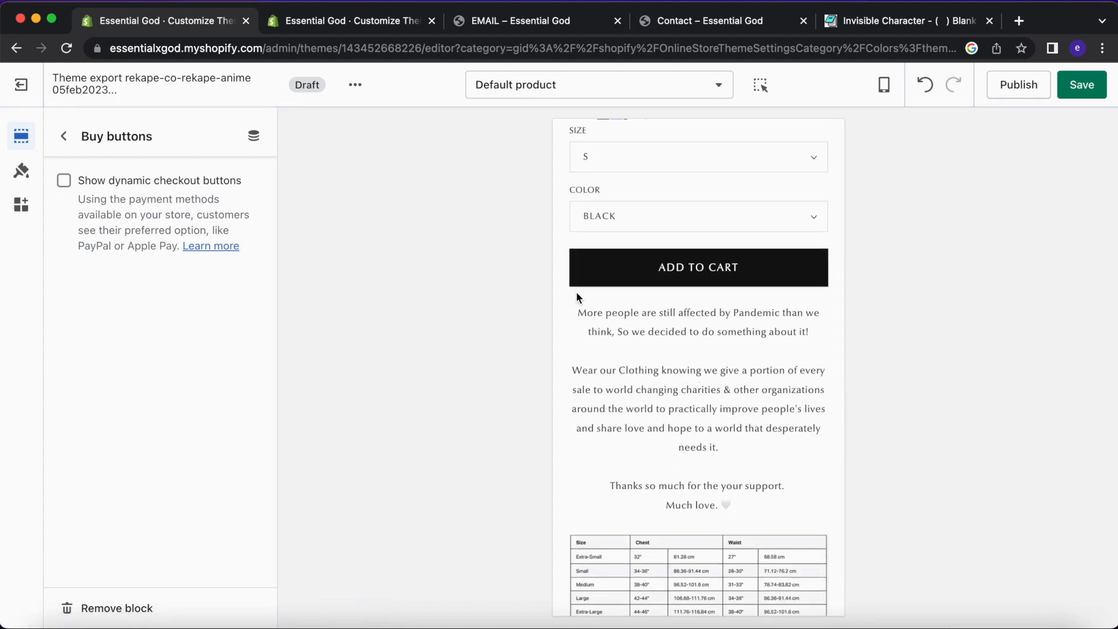
left_click(80, 137)
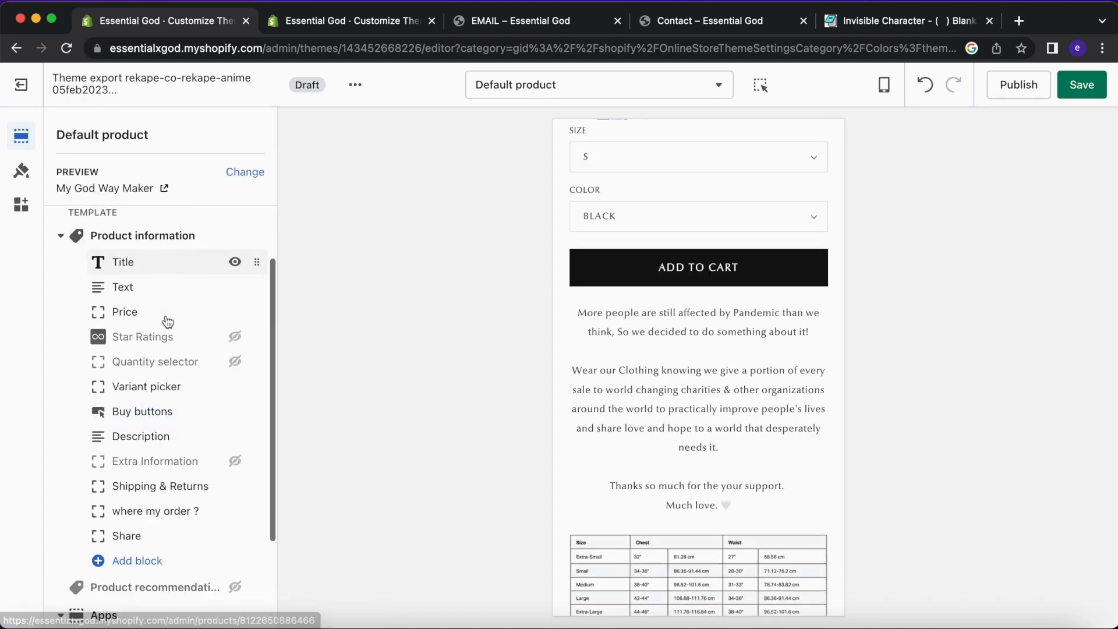
scroll(620, 382, "up", 2)
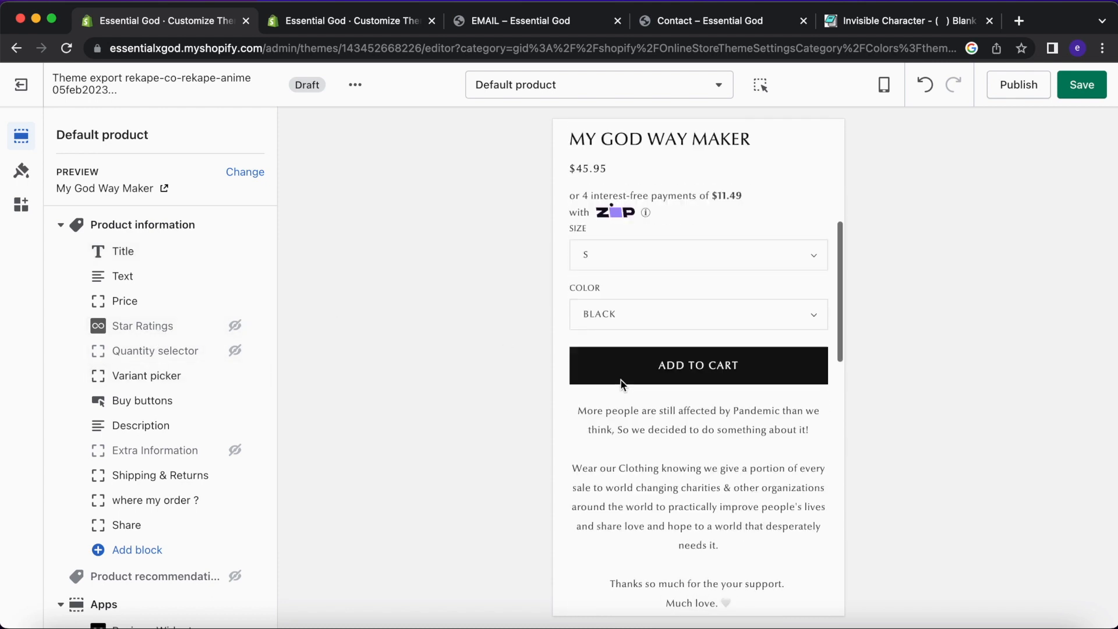
scroll(666, 324, "down", 3)
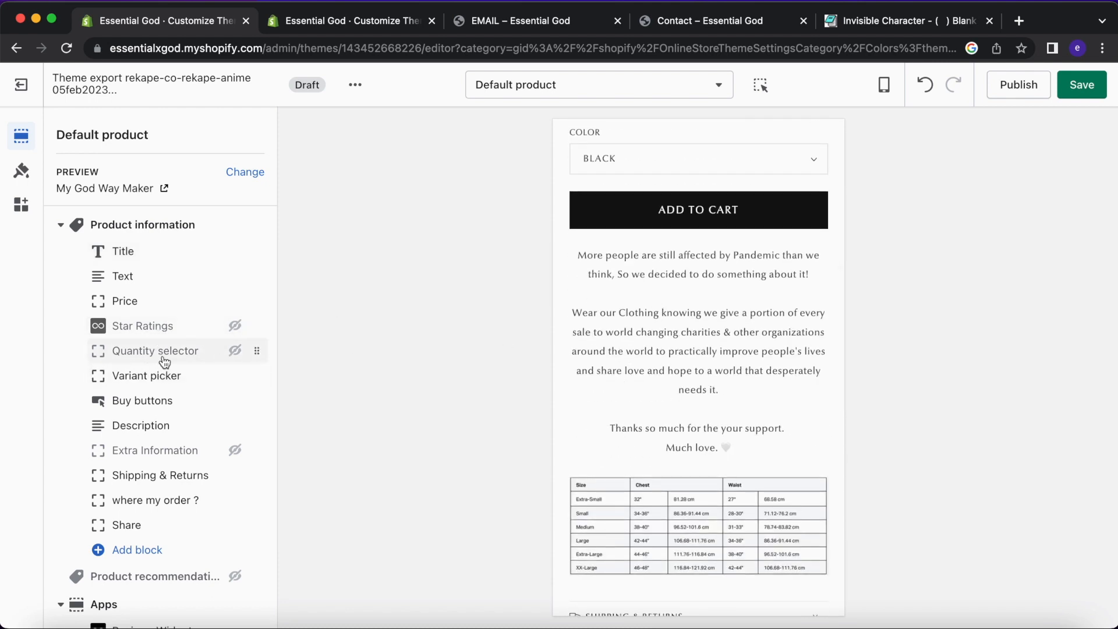
Hide the Description block with its eye icon, then show it again.
left_click(178, 429)
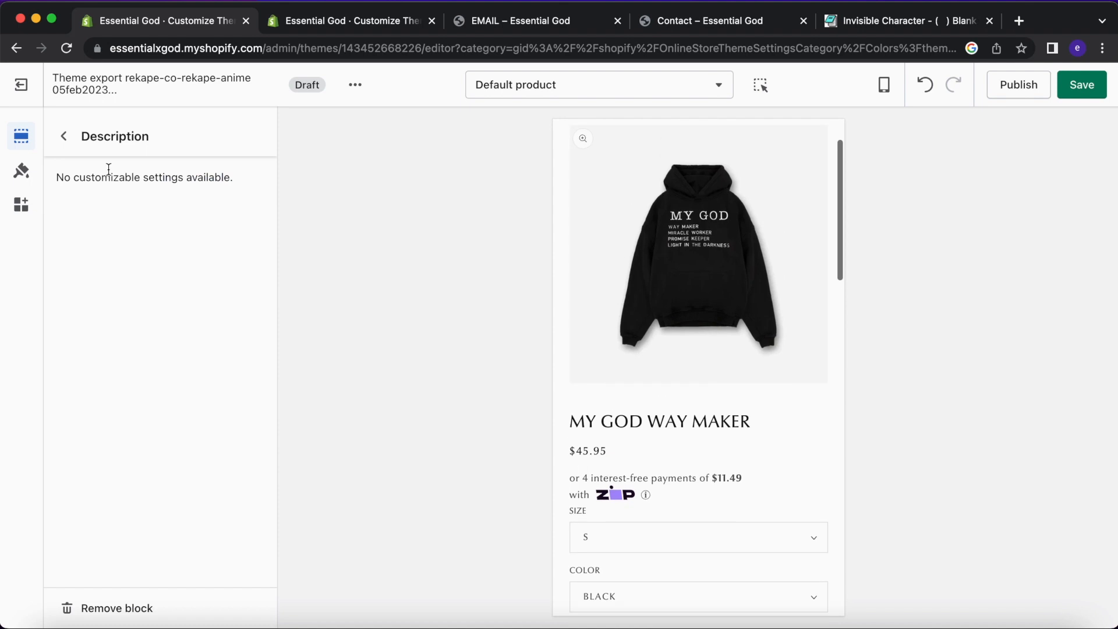
left_click(64, 136)
left_click(236, 425)
scroll(612, 436, "down", 3)
scroll(629, 414, "up", 6)
scroll(670, 408, "down", 10)
scroll(673, 413, "up", 3)
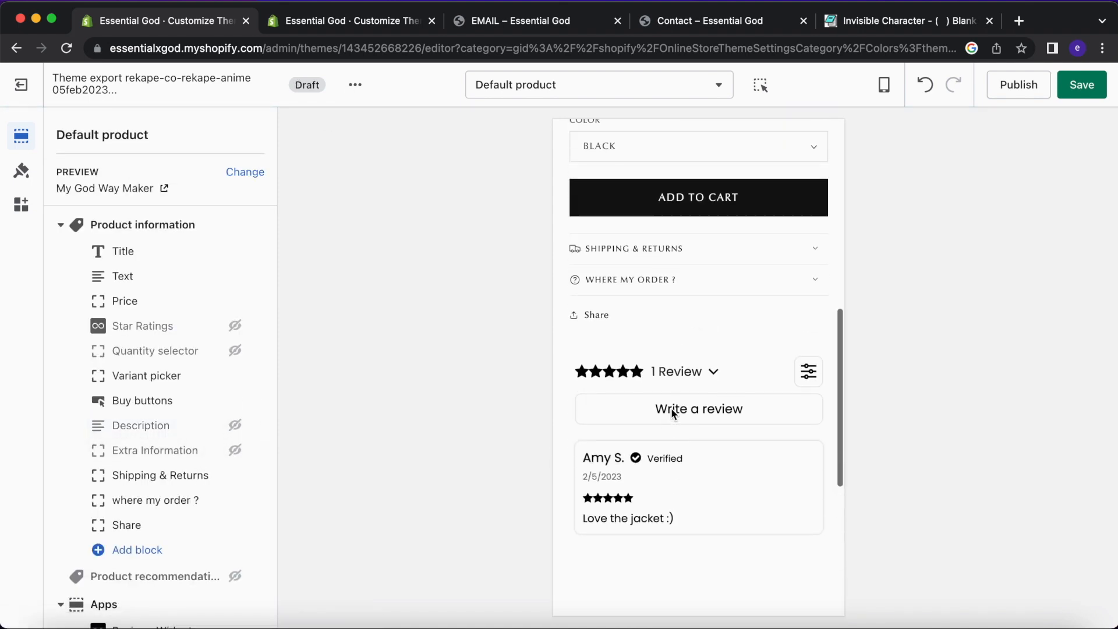
scroll(671, 408, "up", 1)
left_click(235, 425)
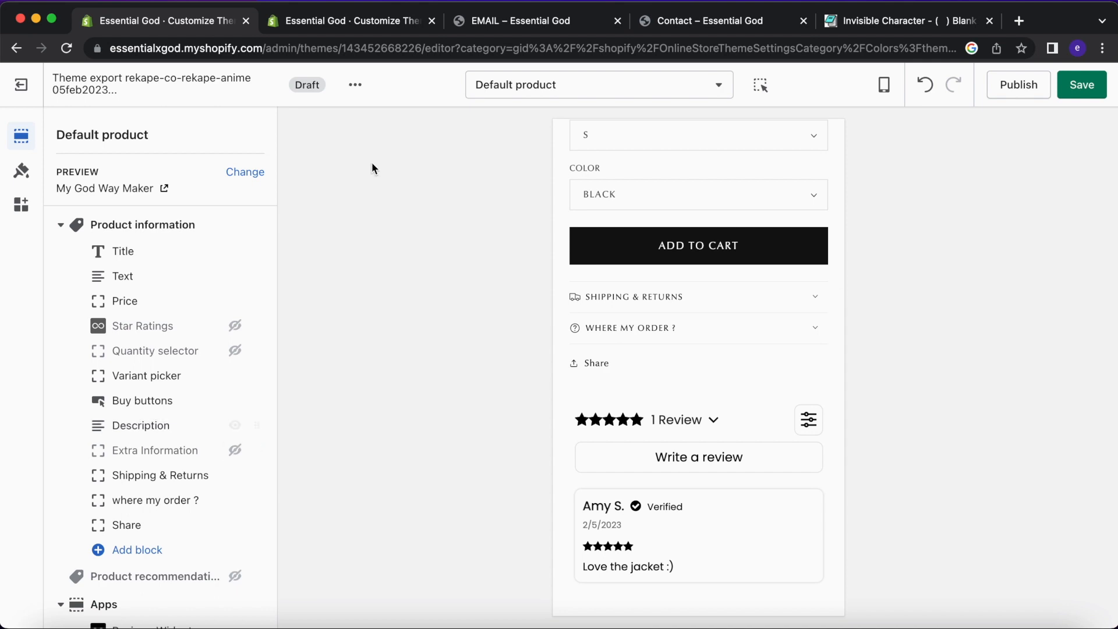
left_click(368, 17)
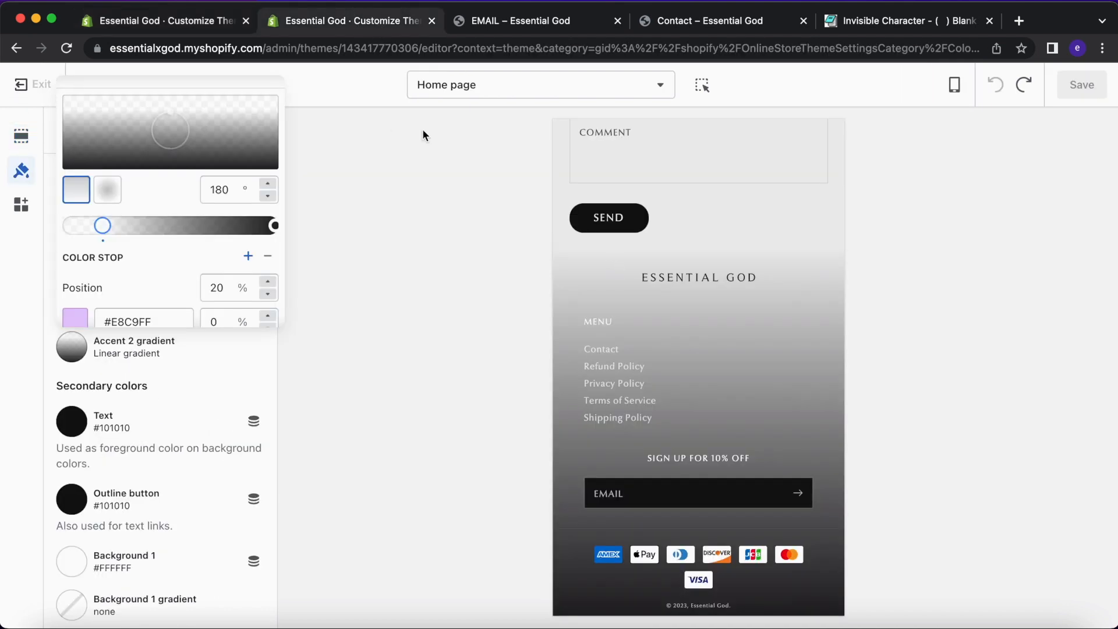
Go from Exit to Products and open the My God Way Maker T-Shirt, then return to the draft editor.
left_click(35, 87)
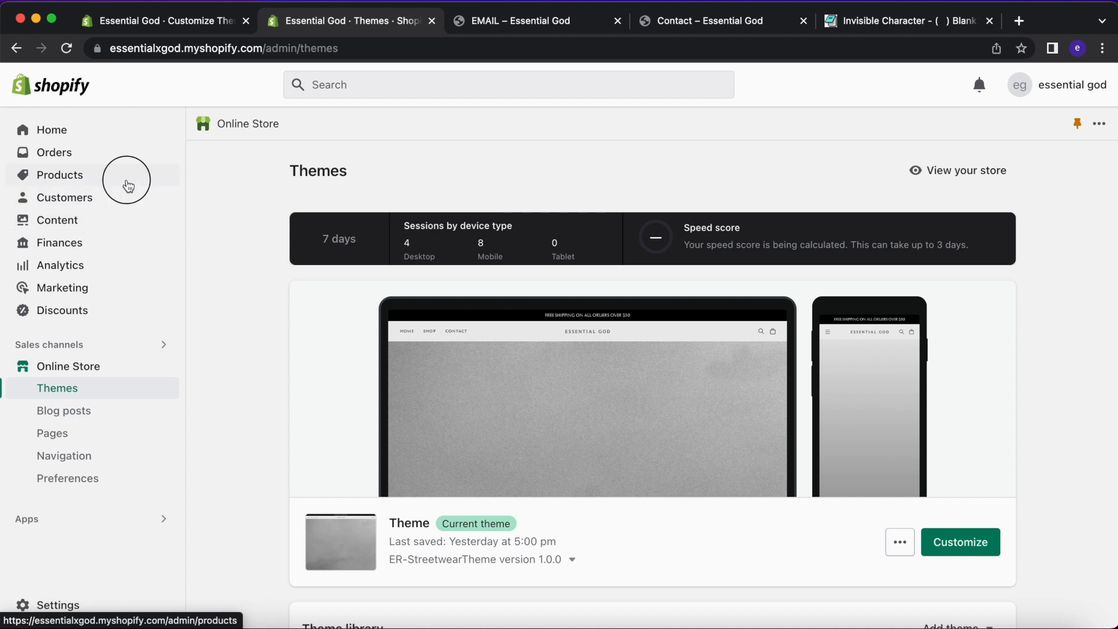
left_click(128, 185)
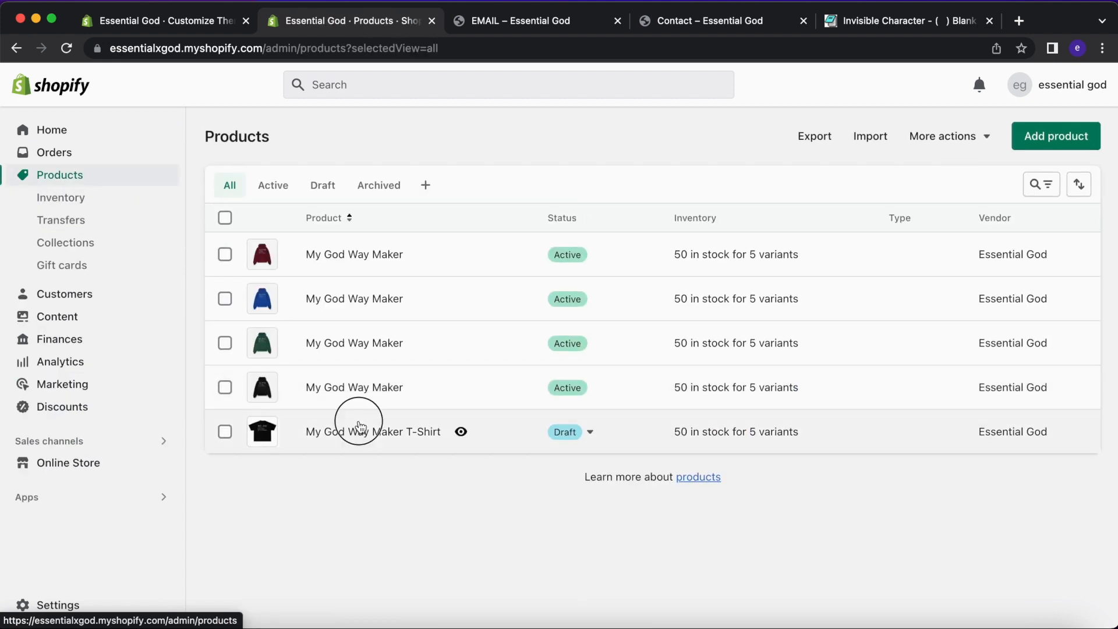
left_click(360, 426)
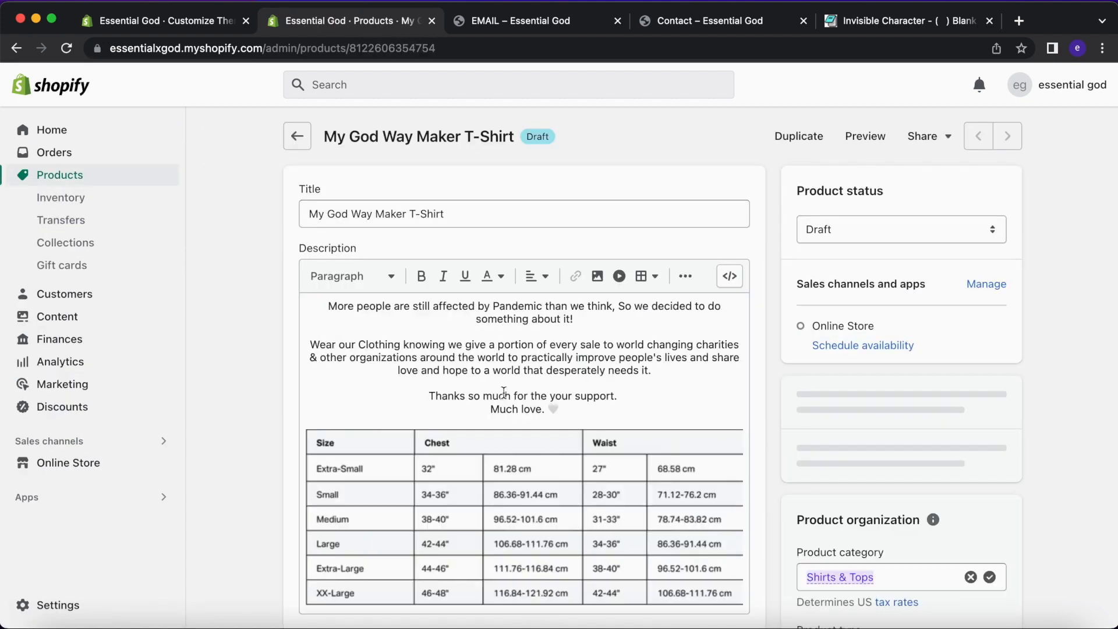
scroll(504, 392, "down", 3)
scroll(535, 297, "down", 5)
scroll(376, 142, "up", 5)
left_click(187, 24)
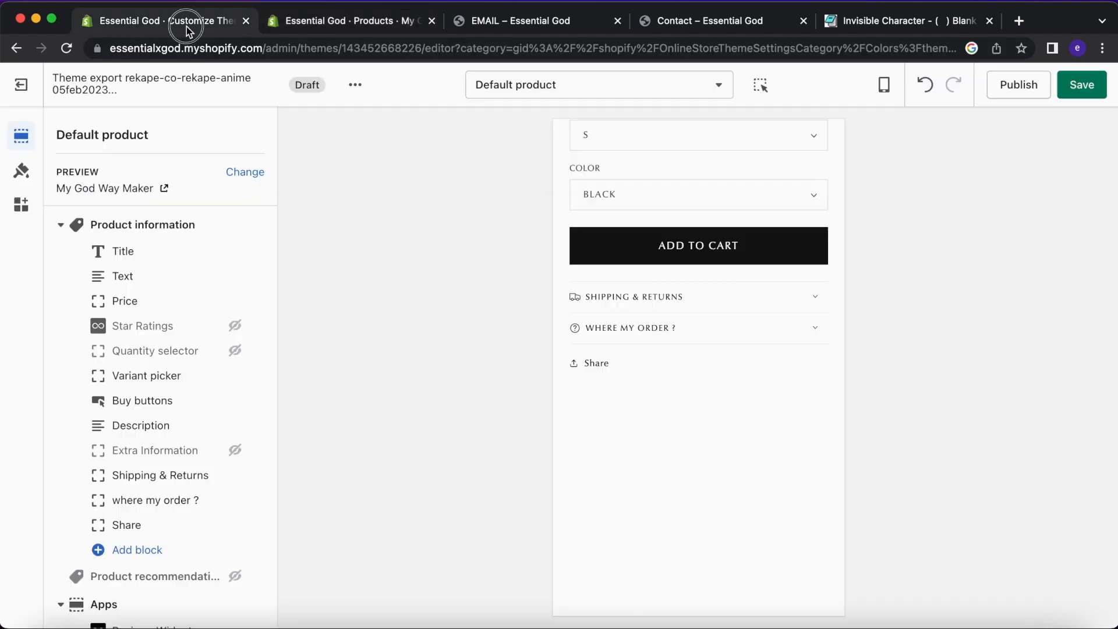
Review the Title block and Product information padding (4px top, 12px bottom), then open Products.
scroll(672, 460, "down", 6)
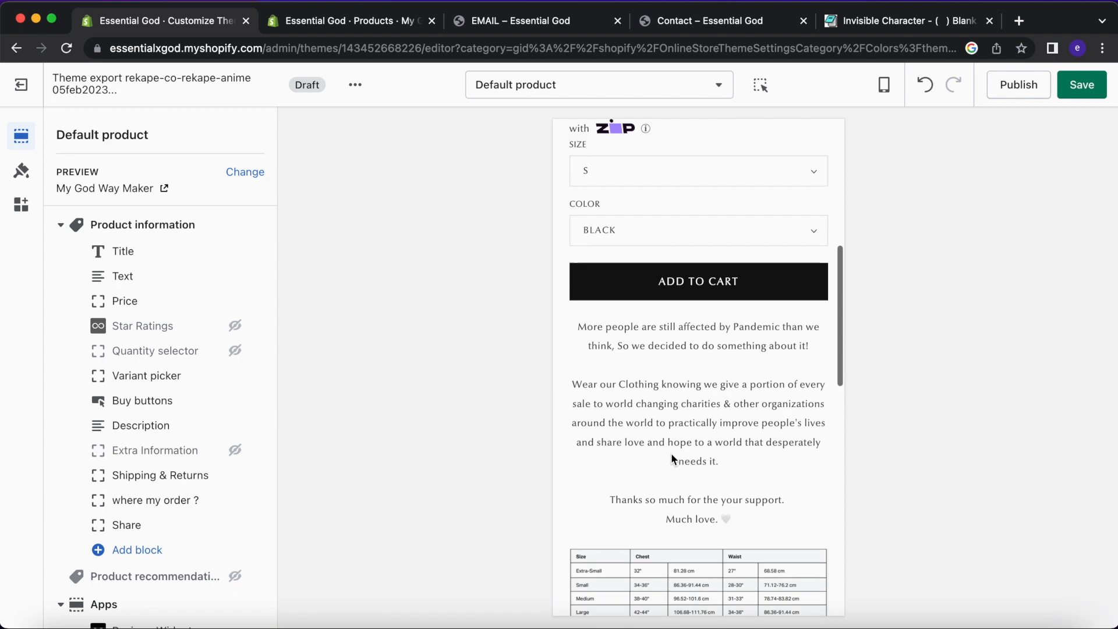
scroll(673, 460, "up", 3)
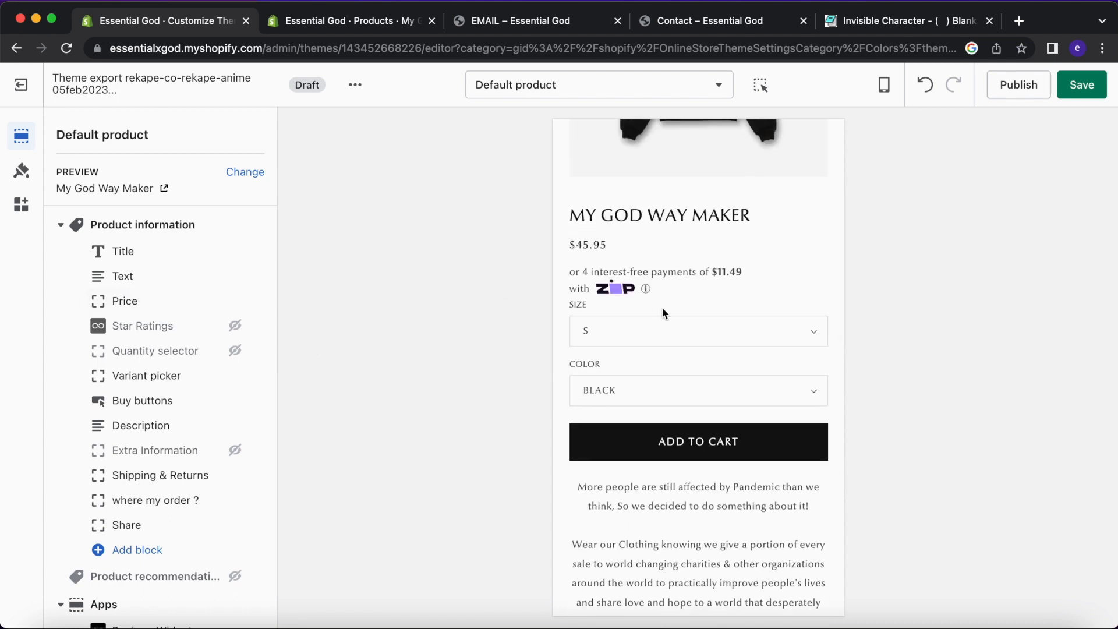
scroll(664, 314, "up", 2)
left_click(155, 248)
left_click(64, 137)
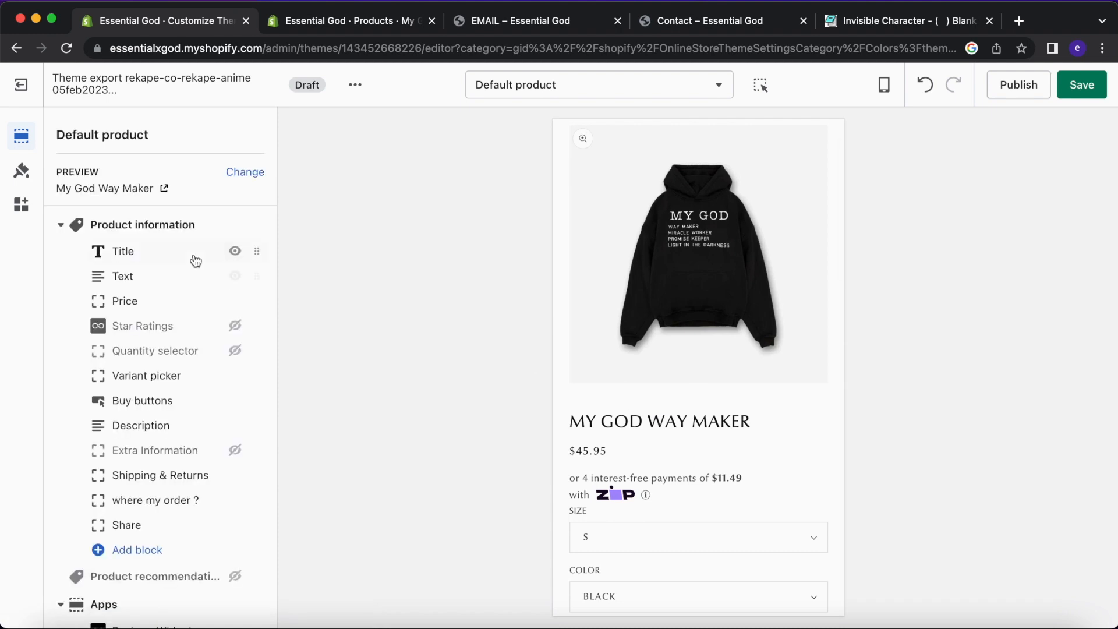
left_click(175, 233)
scroll(187, 292, "down", 3)
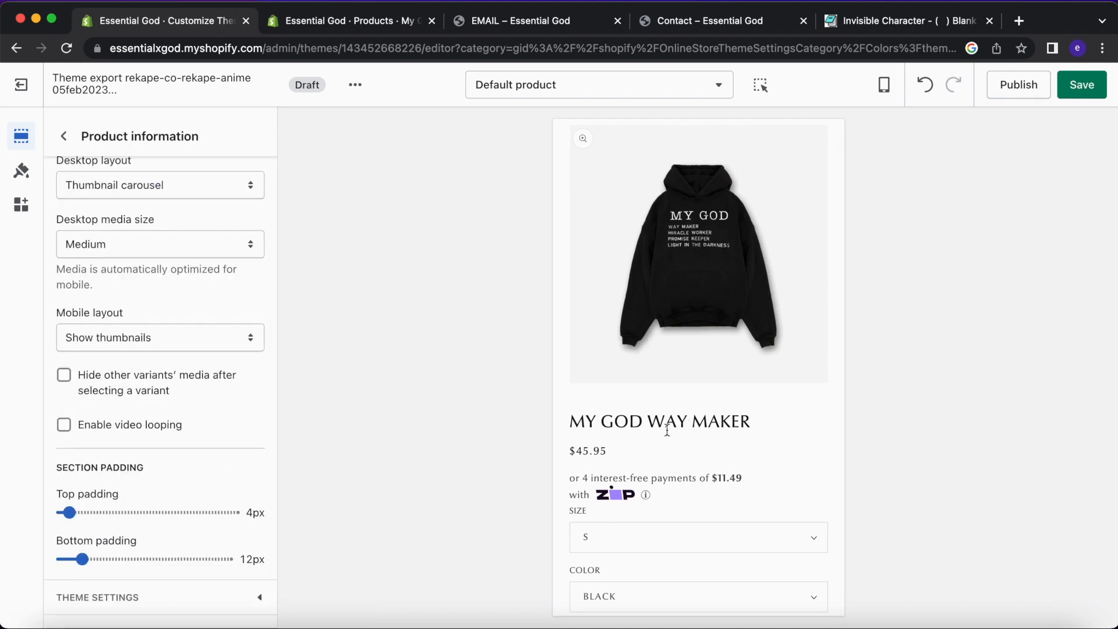
scroll(667, 431, "down", 2)
left_click(344, 29)
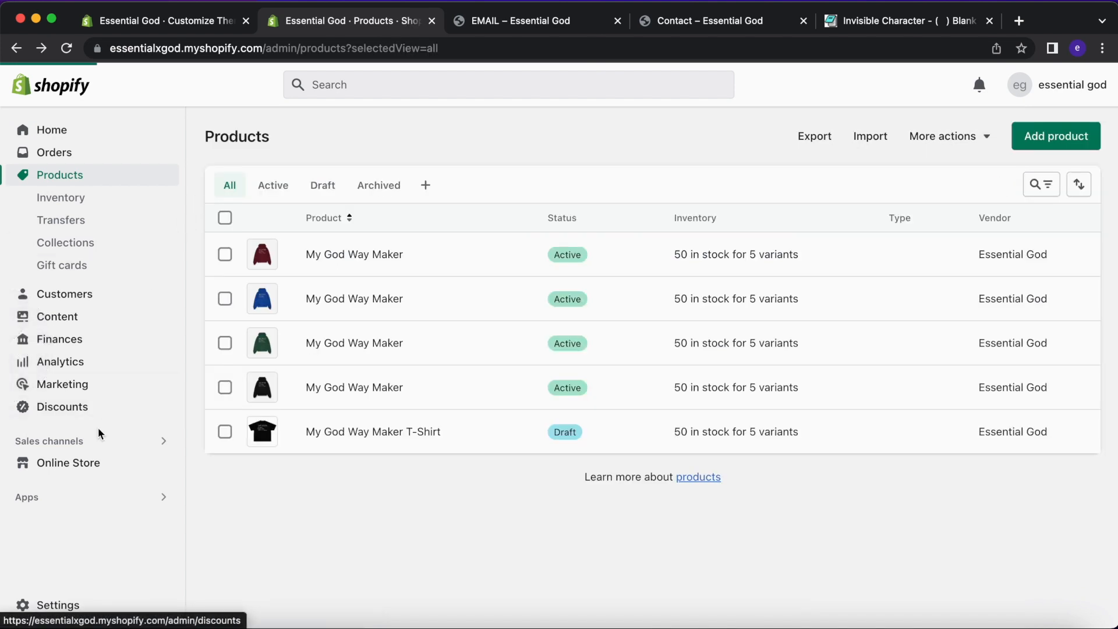
Open the live theme's editor on the black hoodie product page and scroll through it.
left_click(82, 462)
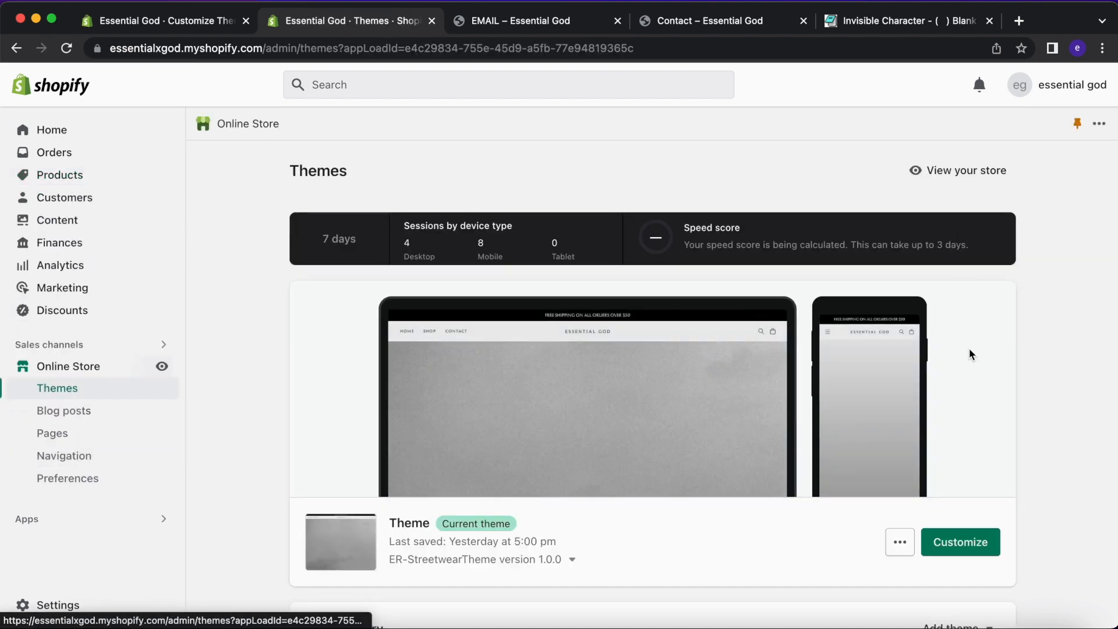
left_click(961, 540)
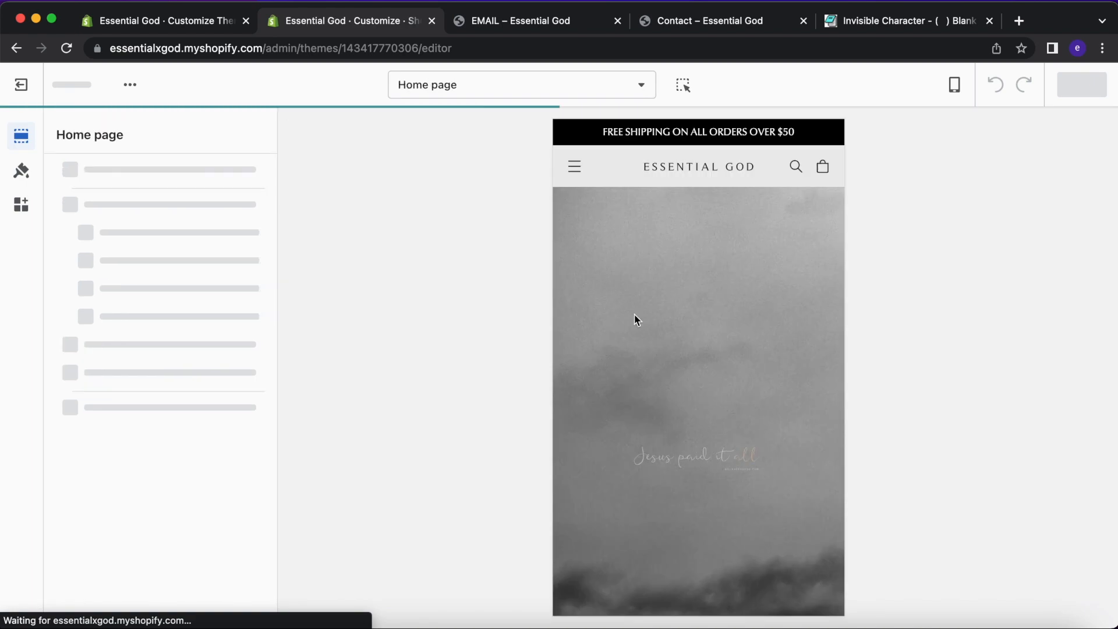
scroll(637, 320, "down", 5)
left_click(598, 423)
scroll(741, 388, "down", 4)
scroll(742, 391, "down", 1)
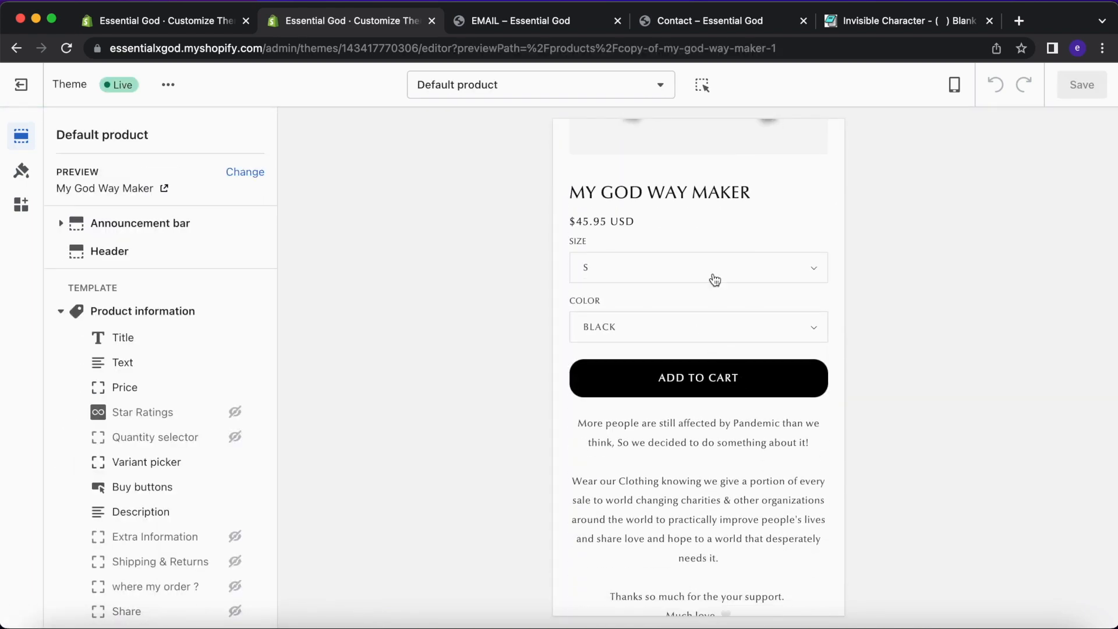
scroll(730, 504, "down", 10)
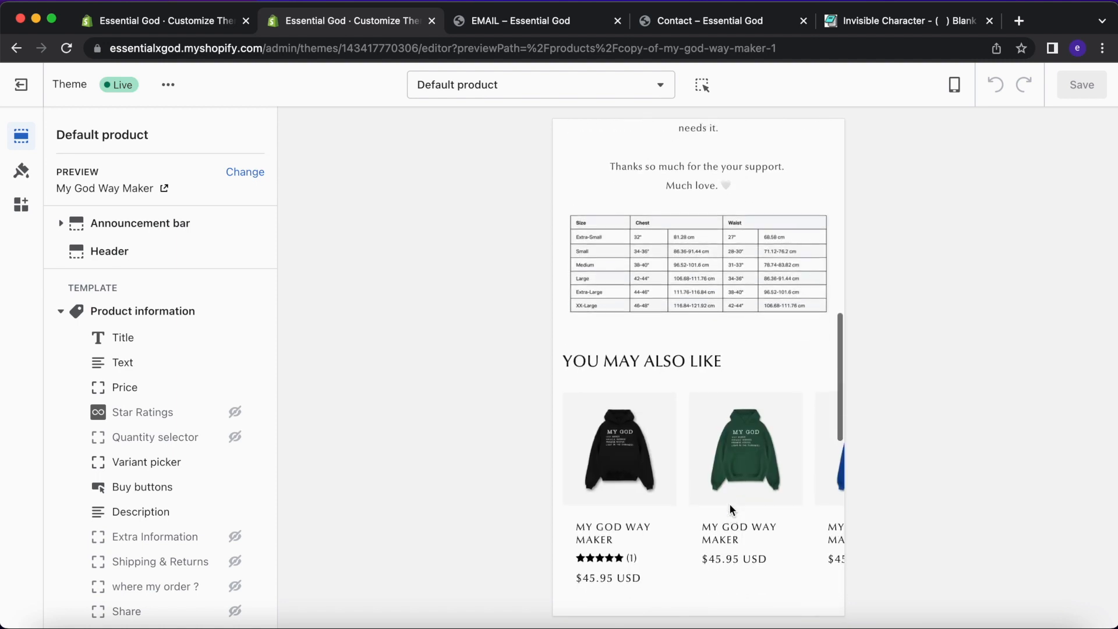
scroll(730, 504, "up", 10)
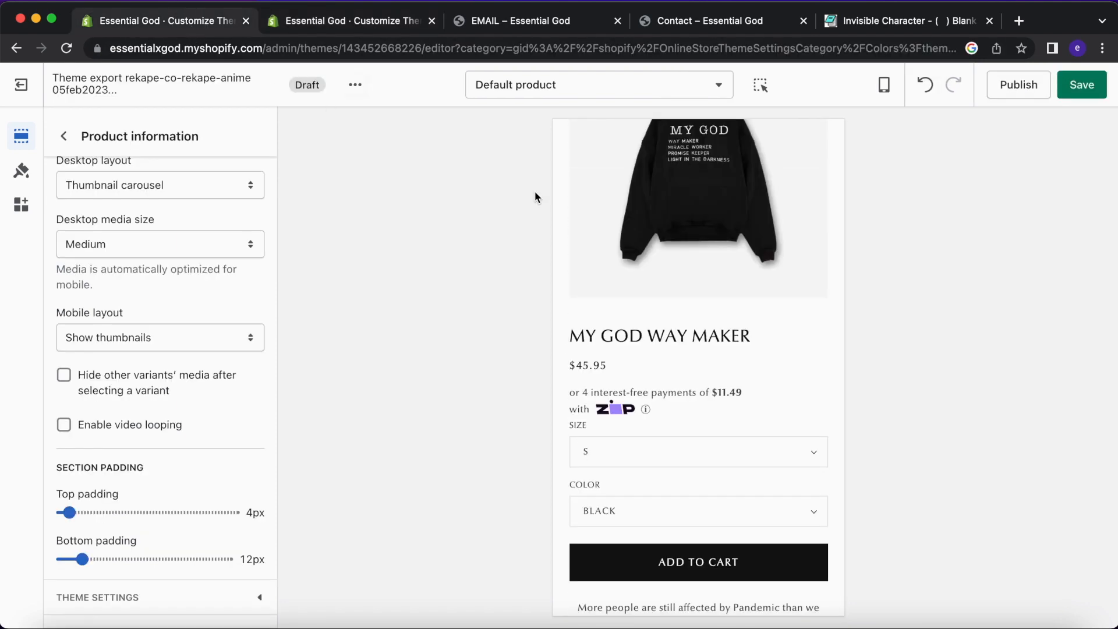
scroll(612, 292, "down", 5)
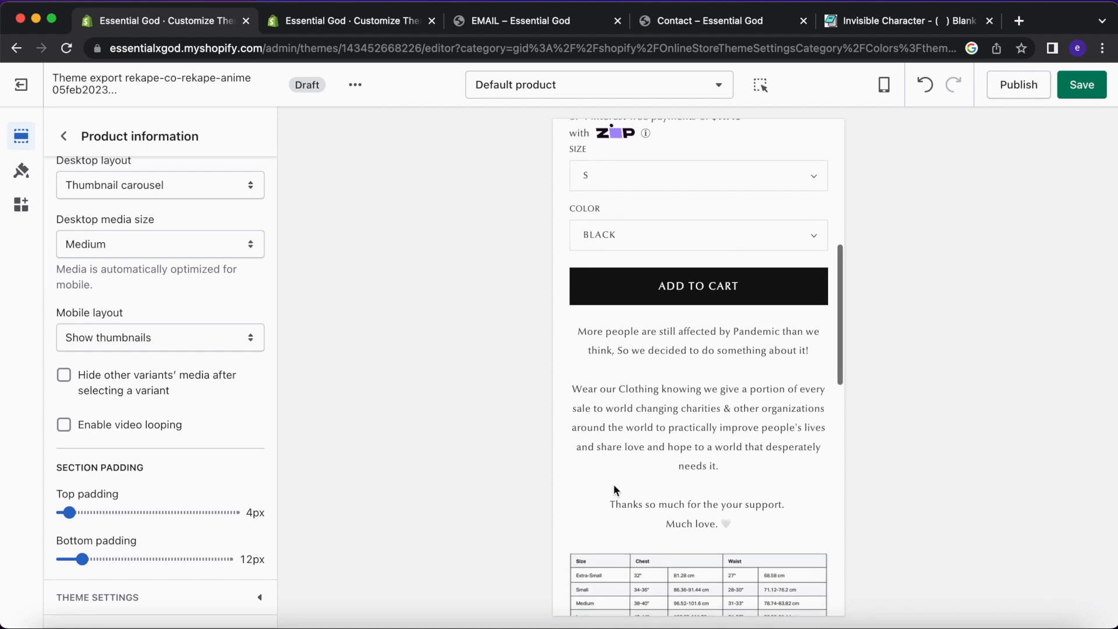
Compare the draft product page's block list with the live theme editor.
left_click(64, 136)
scroll(142, 400, "down", 1)
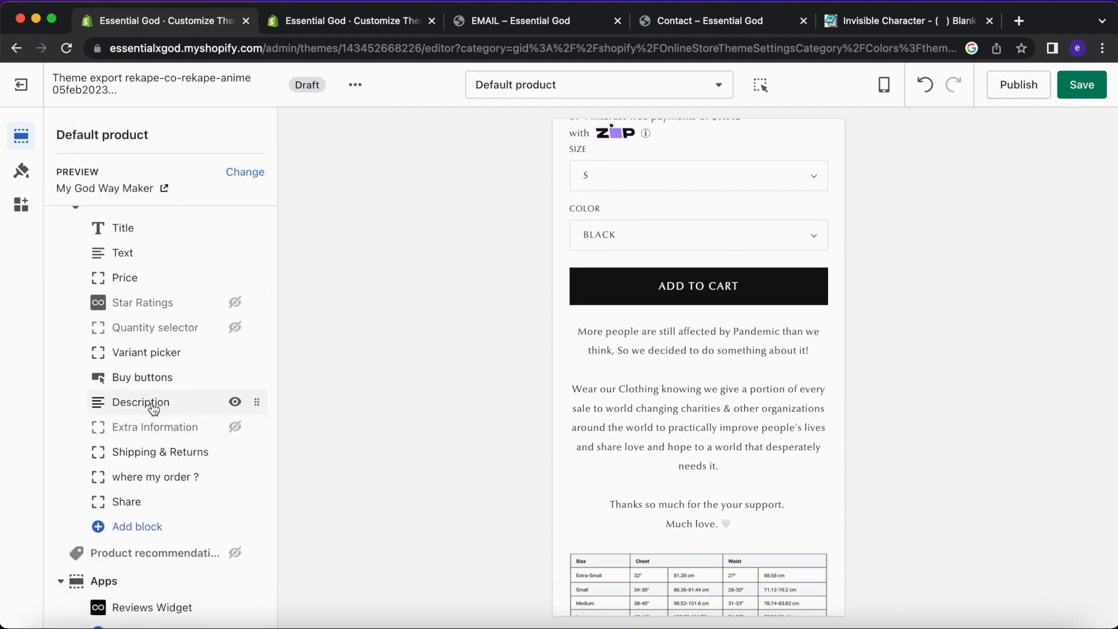
scroll(177, 460, "down", 1)
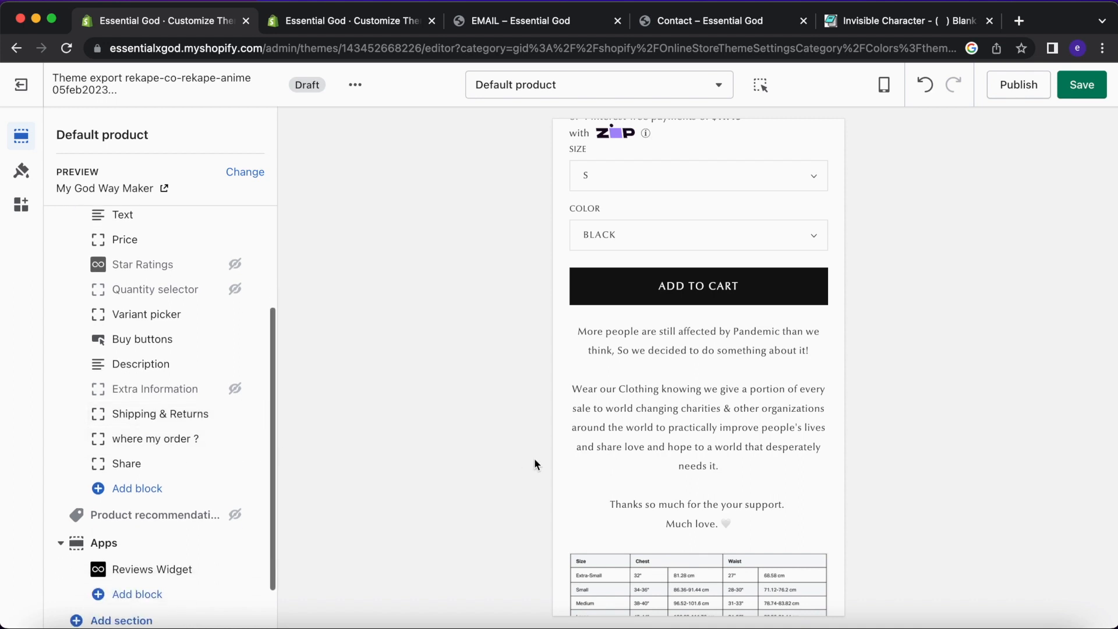
scroll(628, 440, "down", 7)
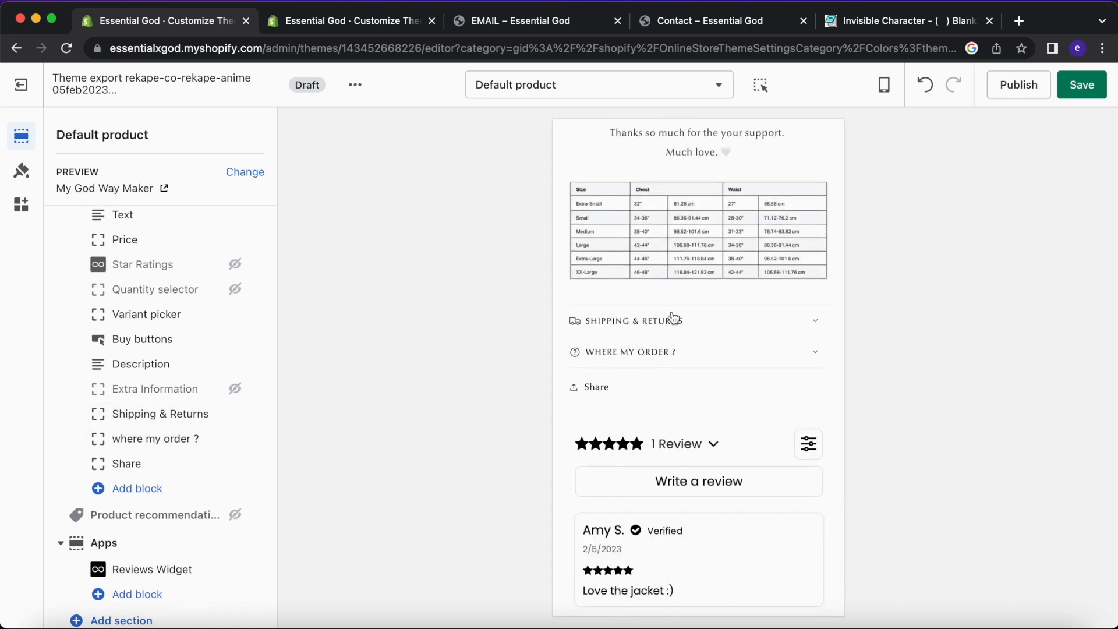
left_click(357, 21)
scroll(656, 323, "down", 6)
scroll(655, 321, "up", 2)
left_click(172, 20)
Check the Shipping & Returns and 'Where my order ?' accordions in the draft preview.
left_click(666, 325)
left_click(708, 331)
left_click(708, 331)
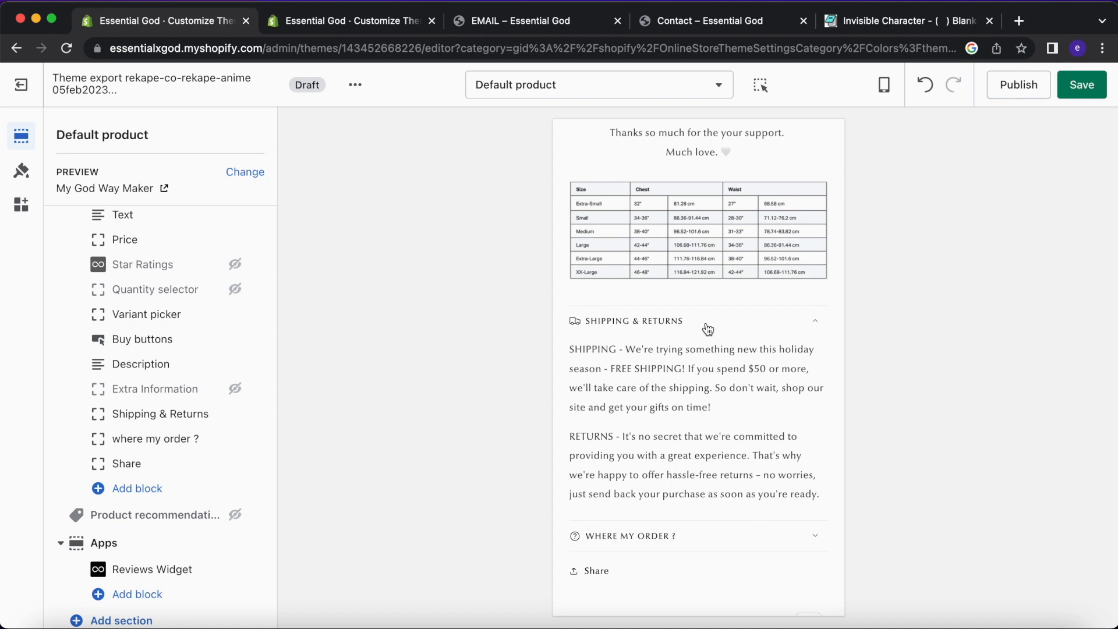
scroll(708, 330, "up", 14)
scroll(706, 350, "down", 9)
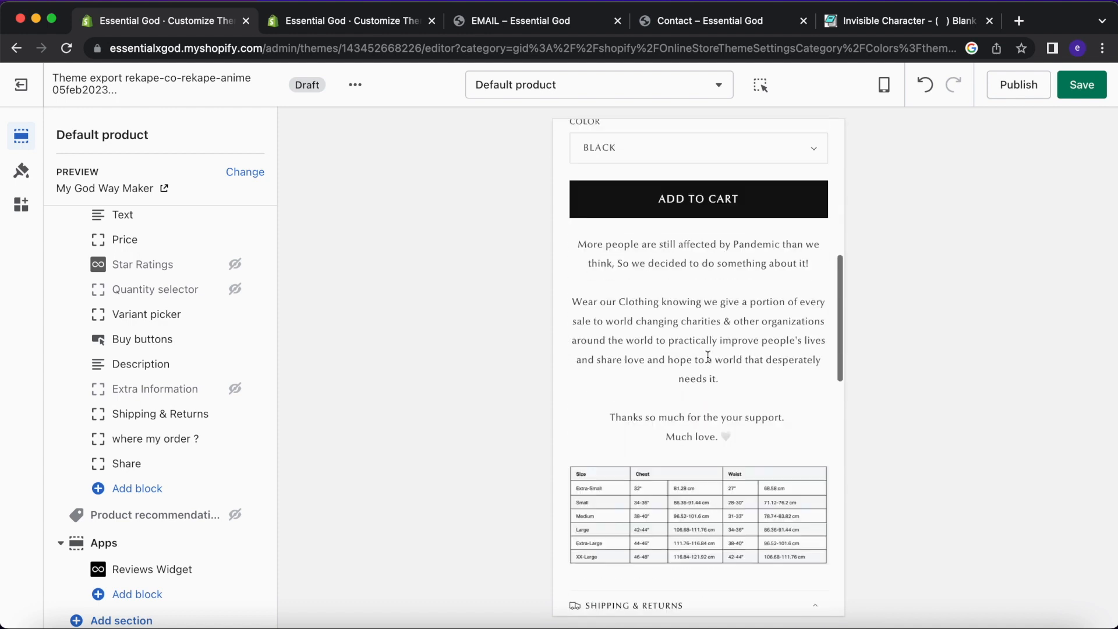
scroll(707, 357, "down", 8)
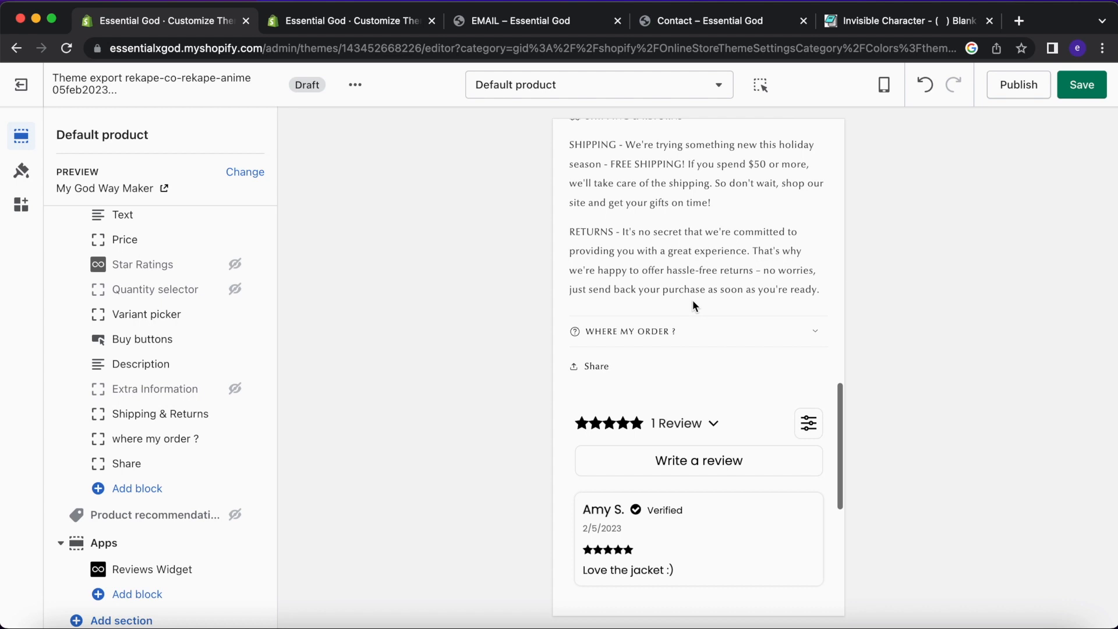
scroll(697, 251, "up", 2)
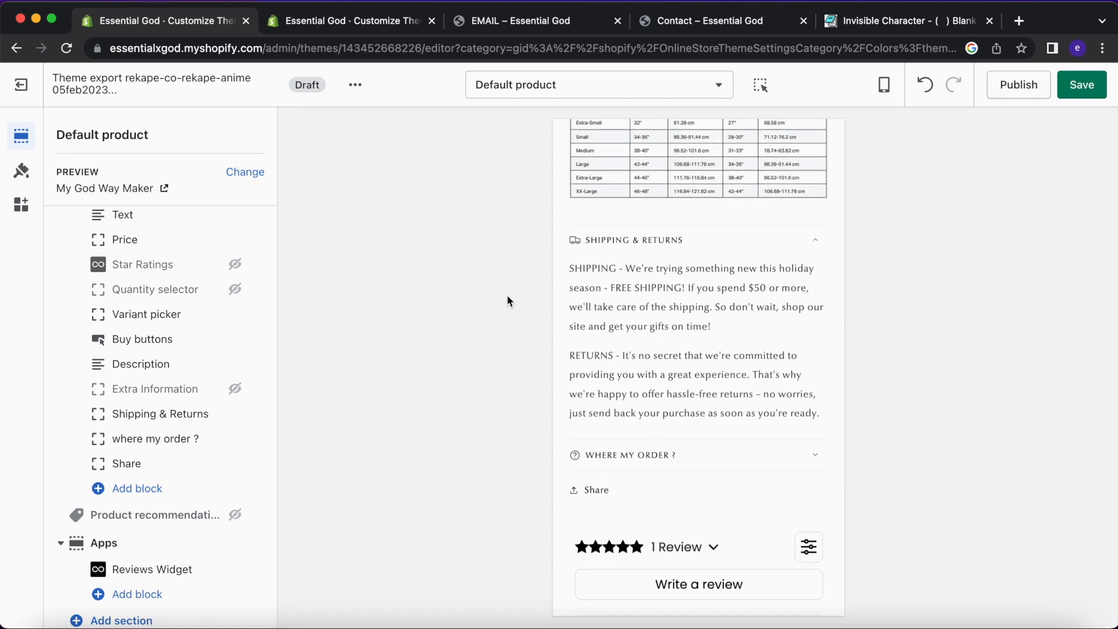
left_click(650, 244)
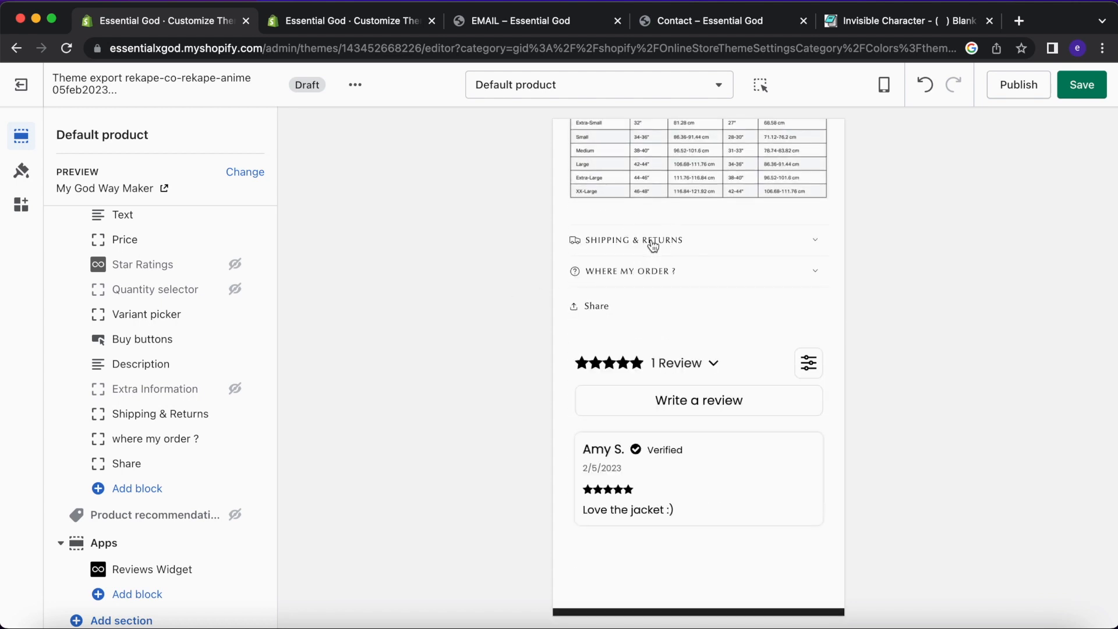
left_click(653, 243)
left_click(653, 246)
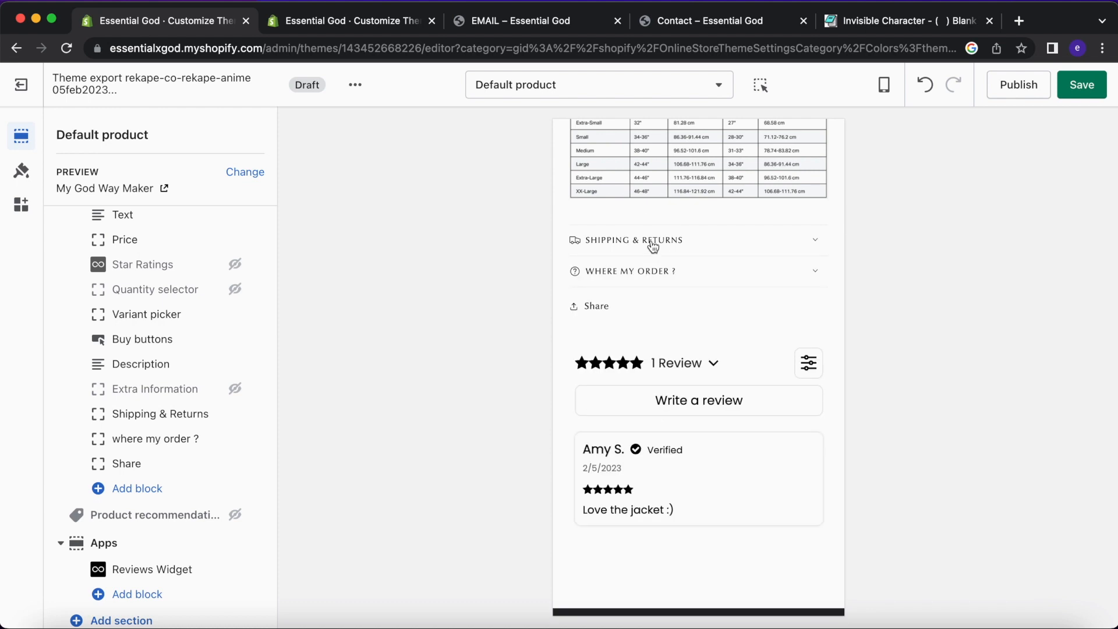
left_click(654, 272)
left_click(671, 284)
Move the 'where my order ?' block to sit directly under Description.
scroll(649, 320, "up", 10)
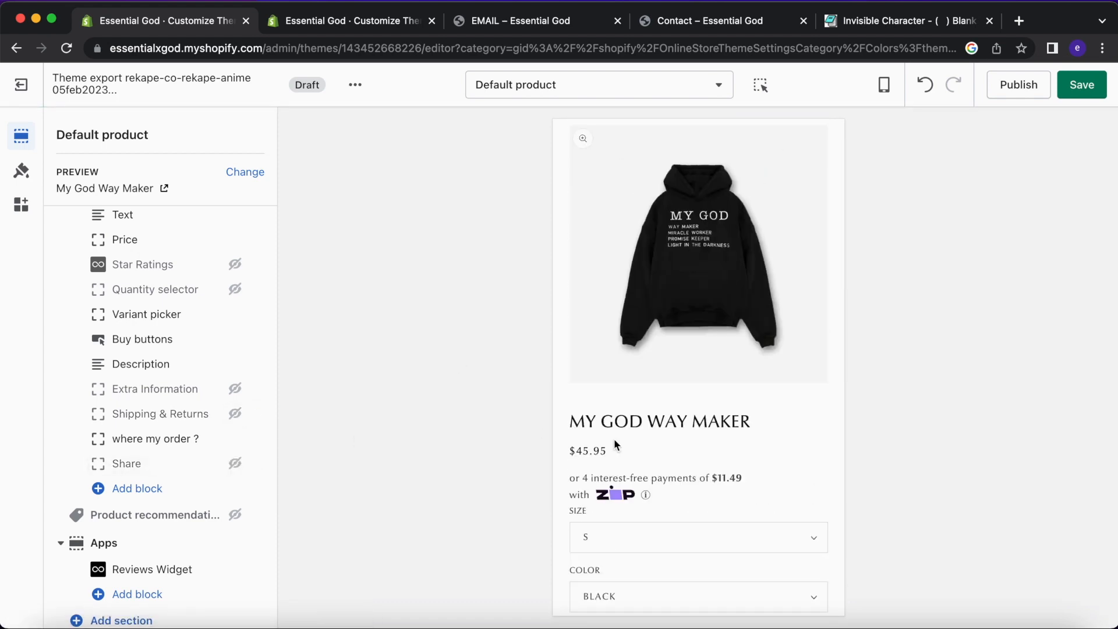
scroll(614, 439, "down", 10)
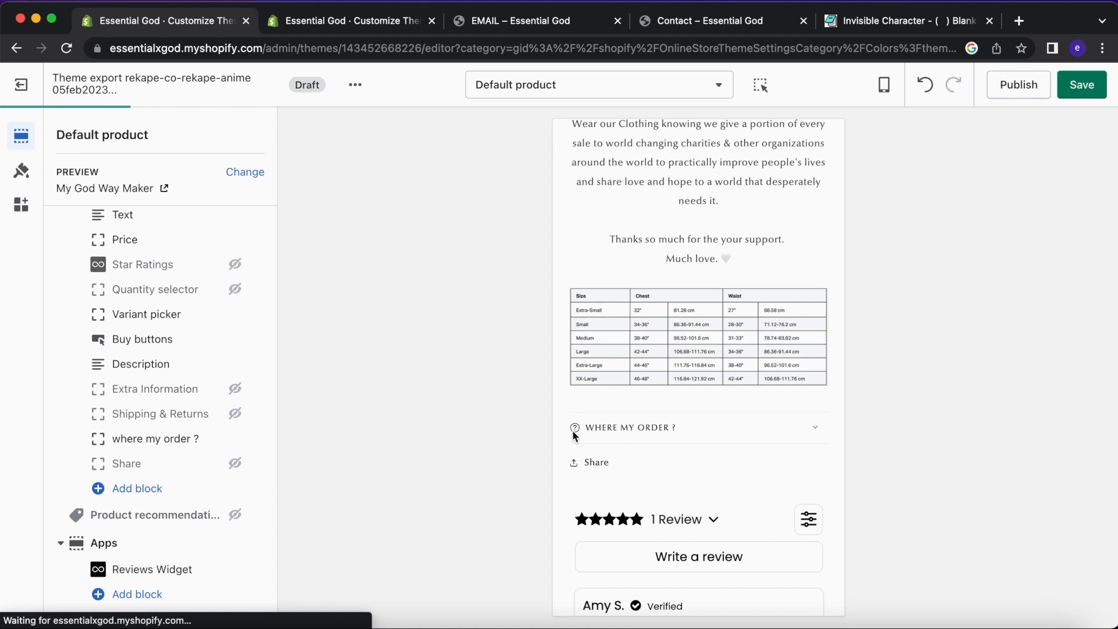
left_click_drag(257, 438, 257, 389)
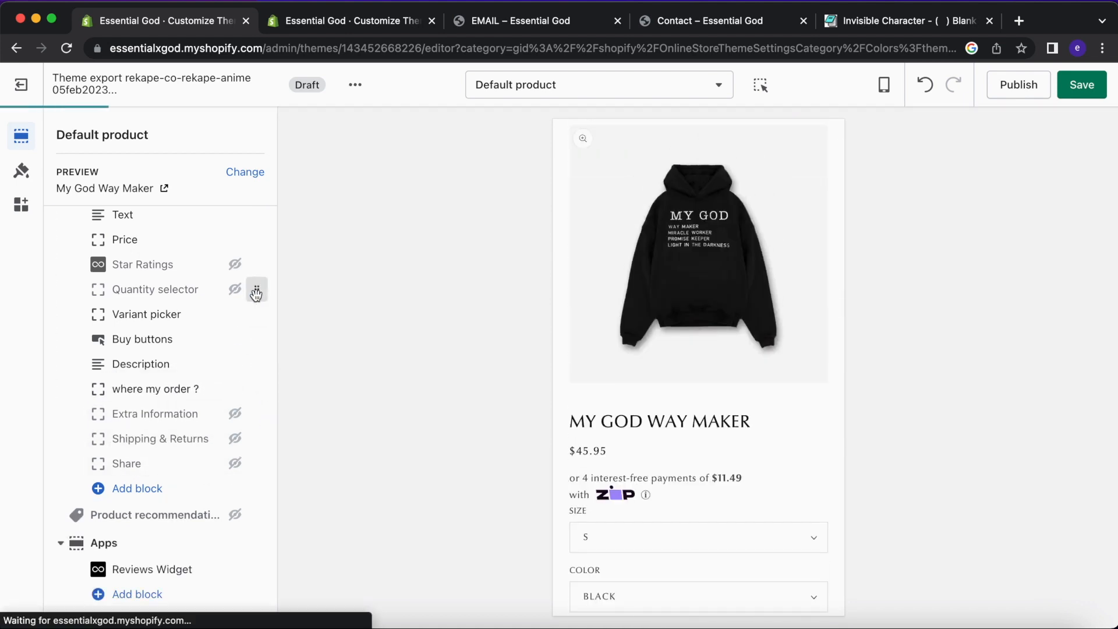
Inspect the interest-free payments and Zip payments lines in the preview.
scroll(660, 459, "down", 3)
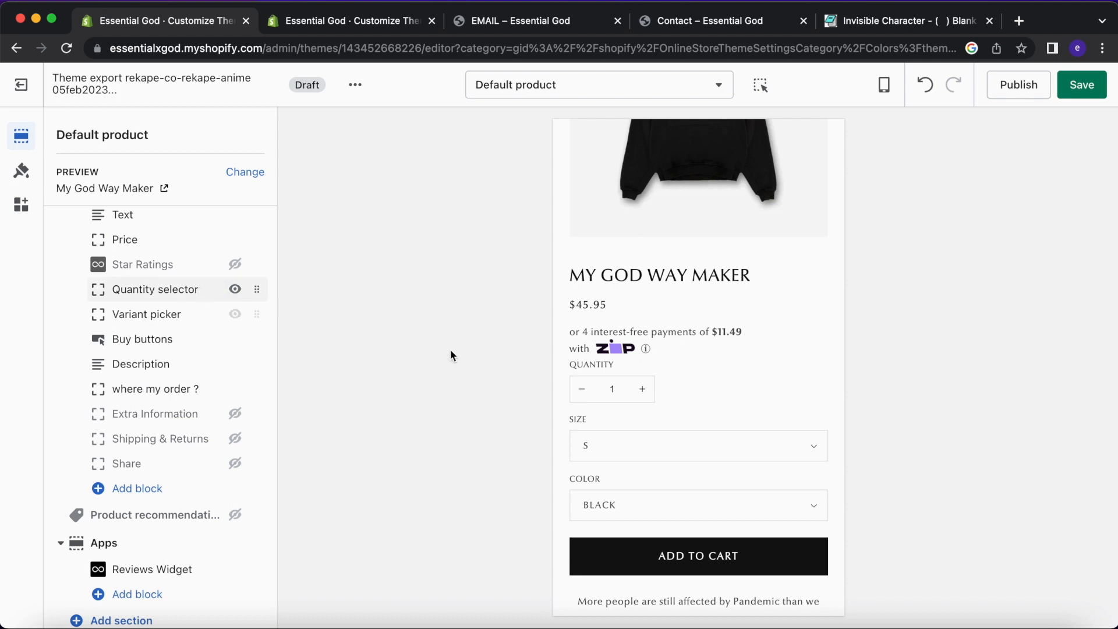
left_click_drag(618, 353, 539, 334)
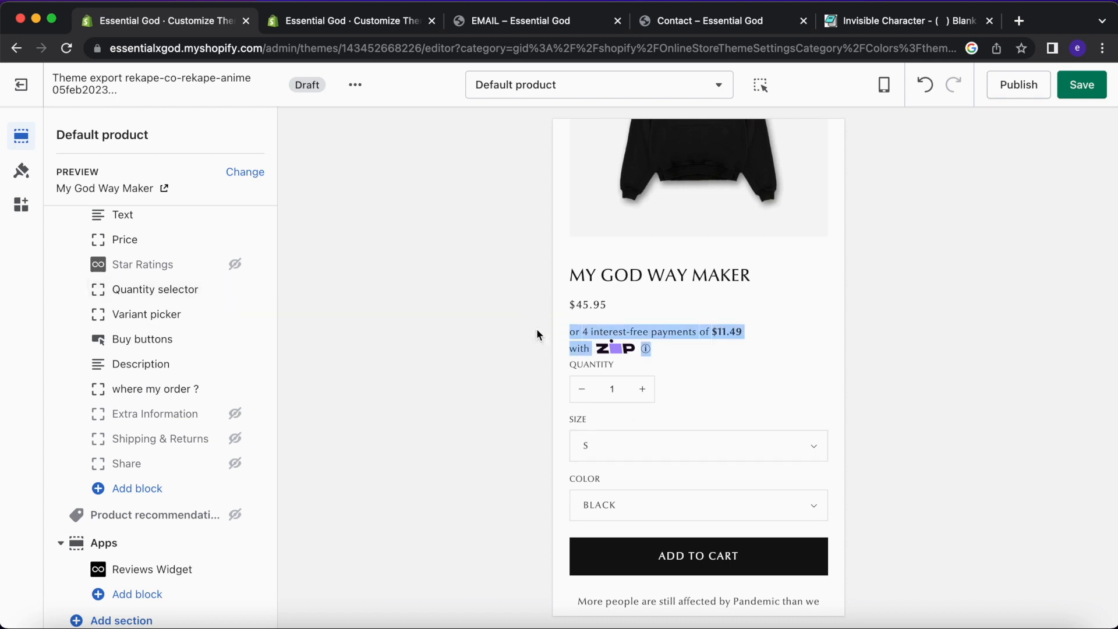
left_click(683, 345)
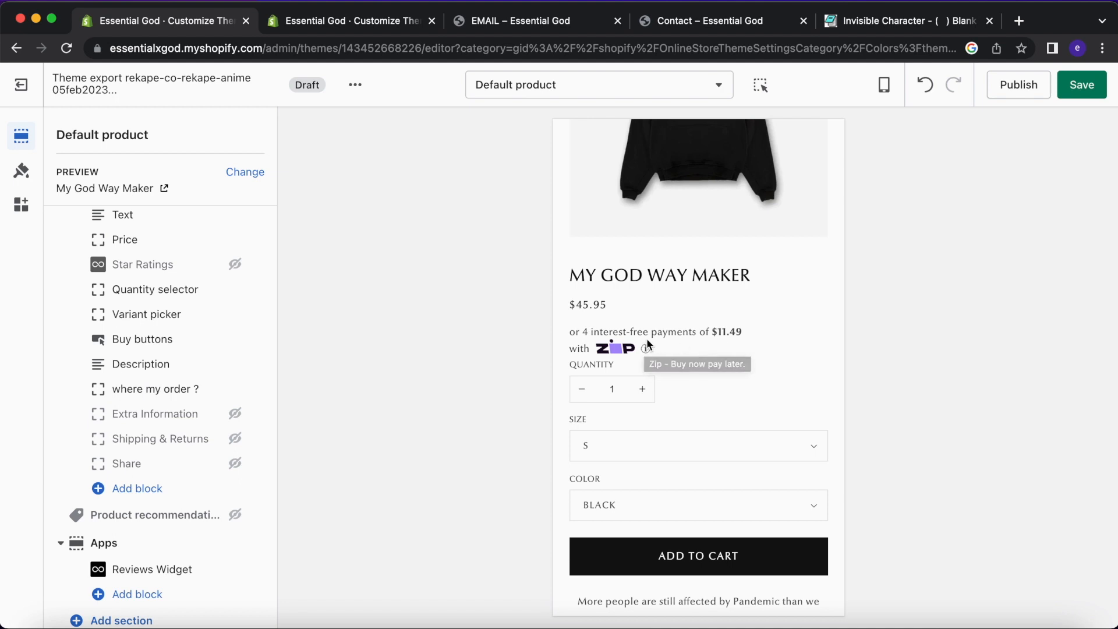
triple_click(572, 336)
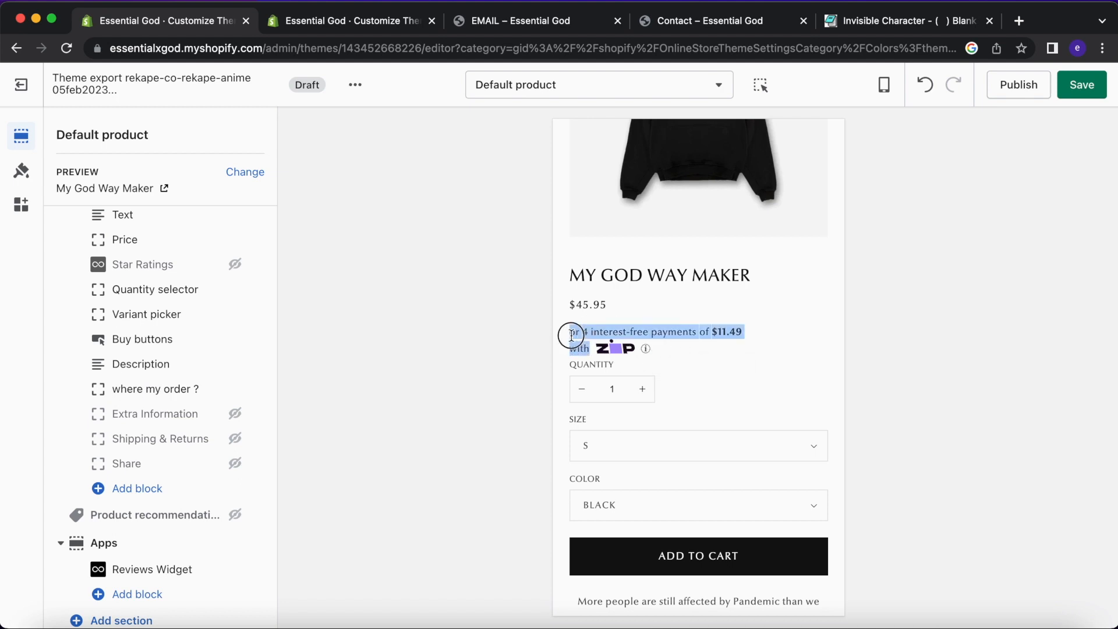
left_click(647, 354)
left_click_drag(568, 352, 567, 341)
left_click(673, 343)
Review the reordered product page preview and save the draft theme.
scroll(634, 349, "down", 3)
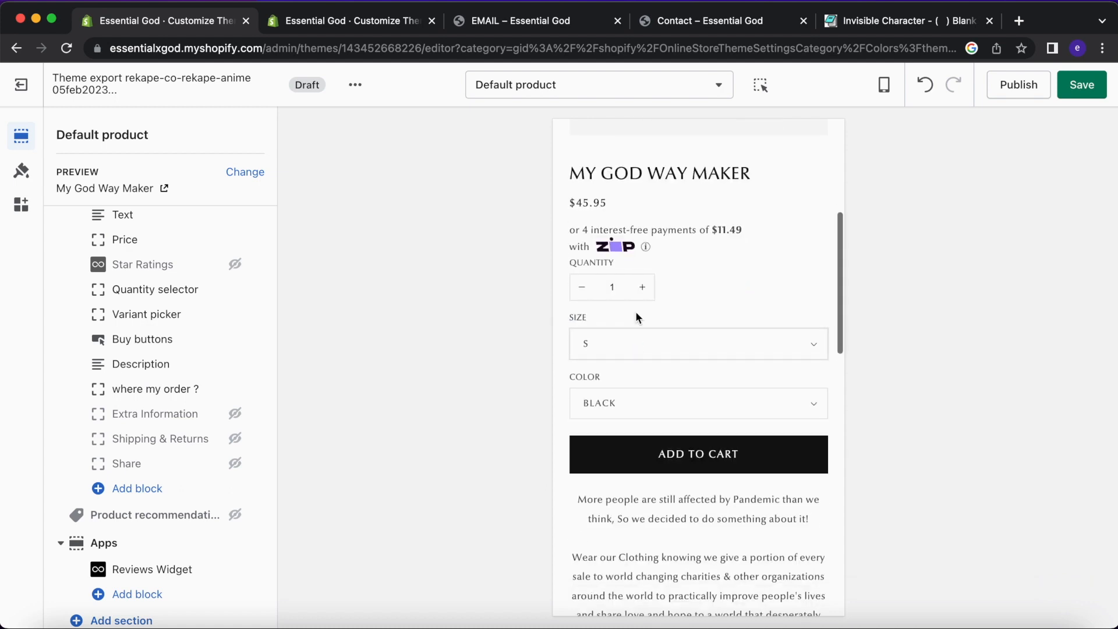
scroll(656, 347, "down", 3)
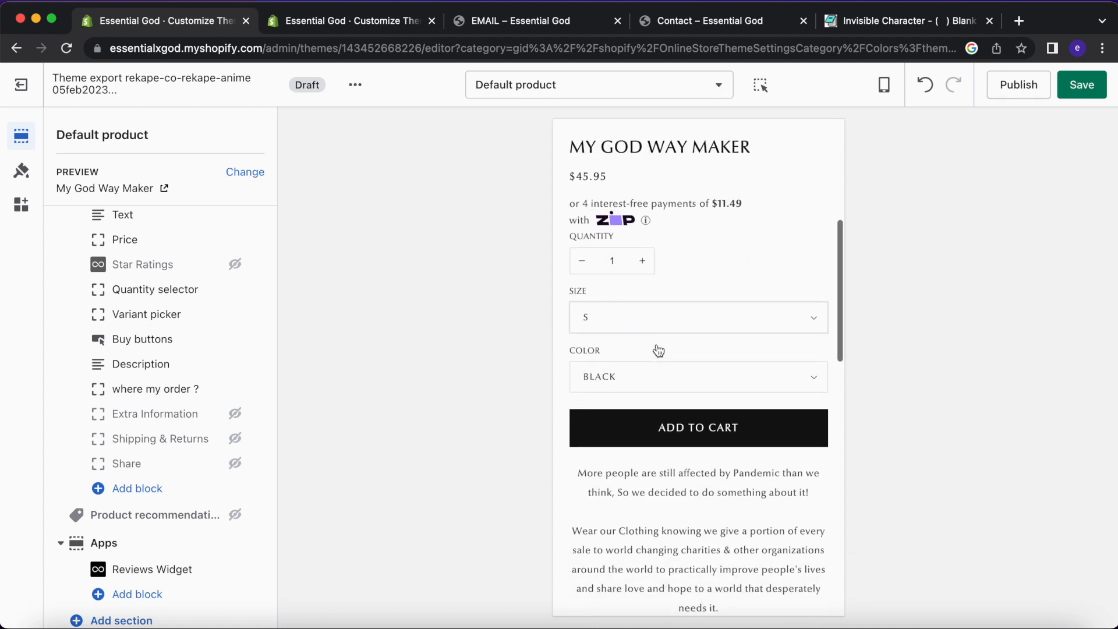
scroll(659, 351, "up", 1)
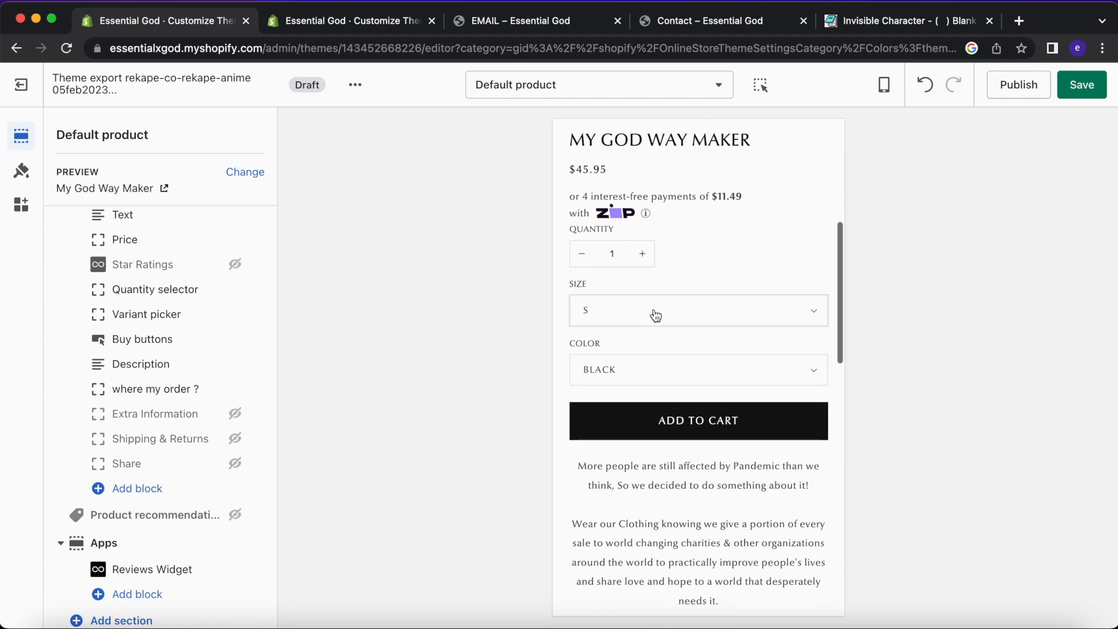
scroll(654, 313, "down", 3)
scroll(654, 310, "up", 1)
scroll(654, 309, "down", 3)
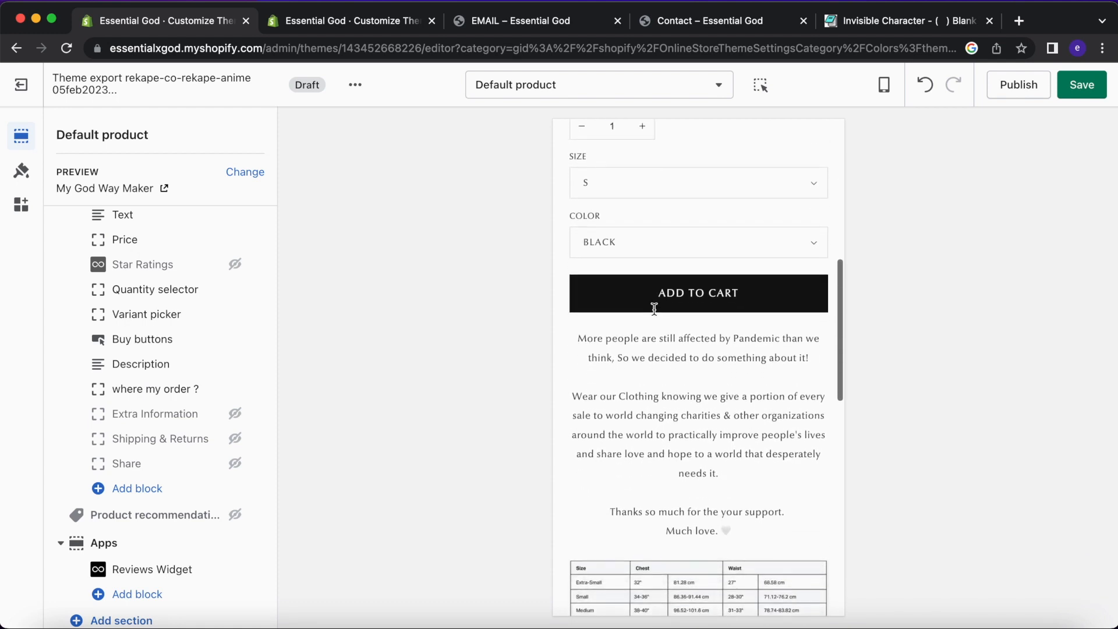
scroll(654, 309, "down", 1)
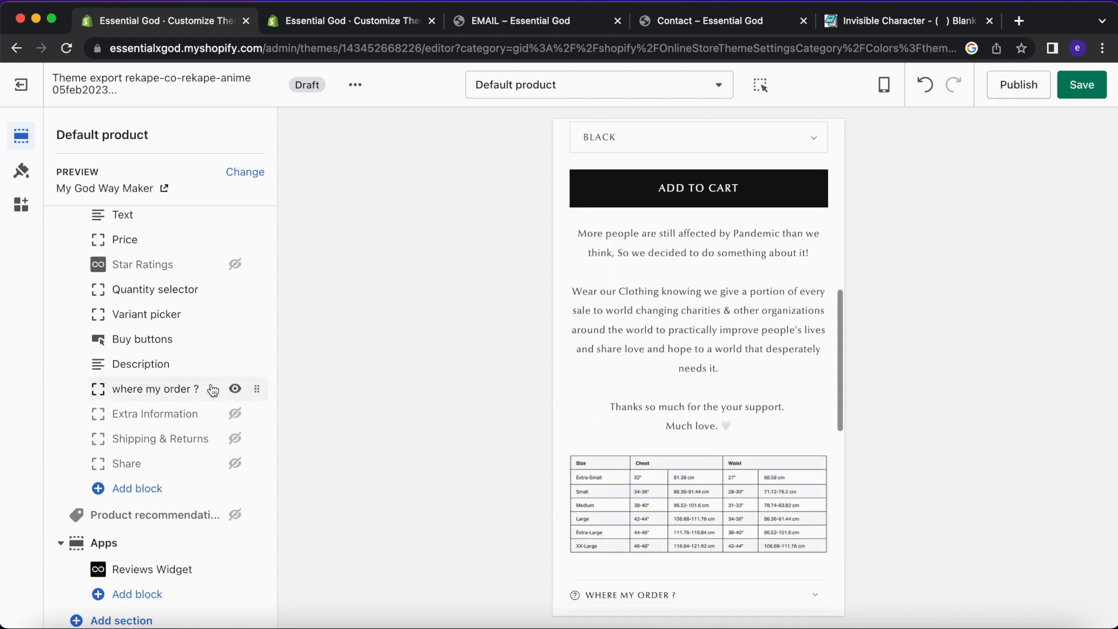
scroll(226, 455, "down", 2)
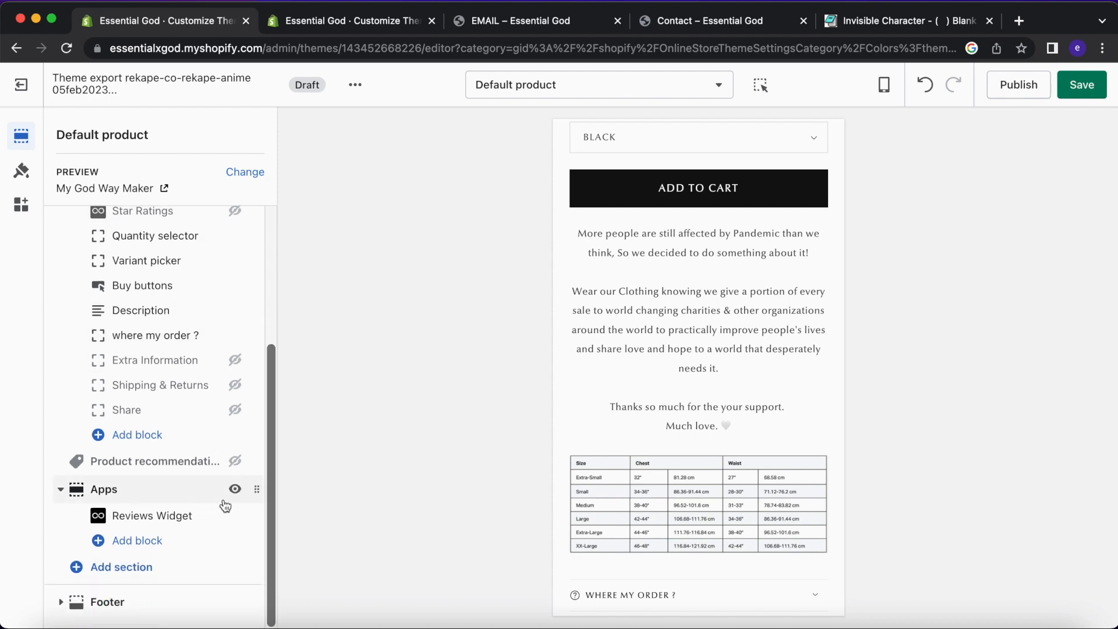
scroll(645, 478, "down", 10)
scroll(641, 365, "up", 7)
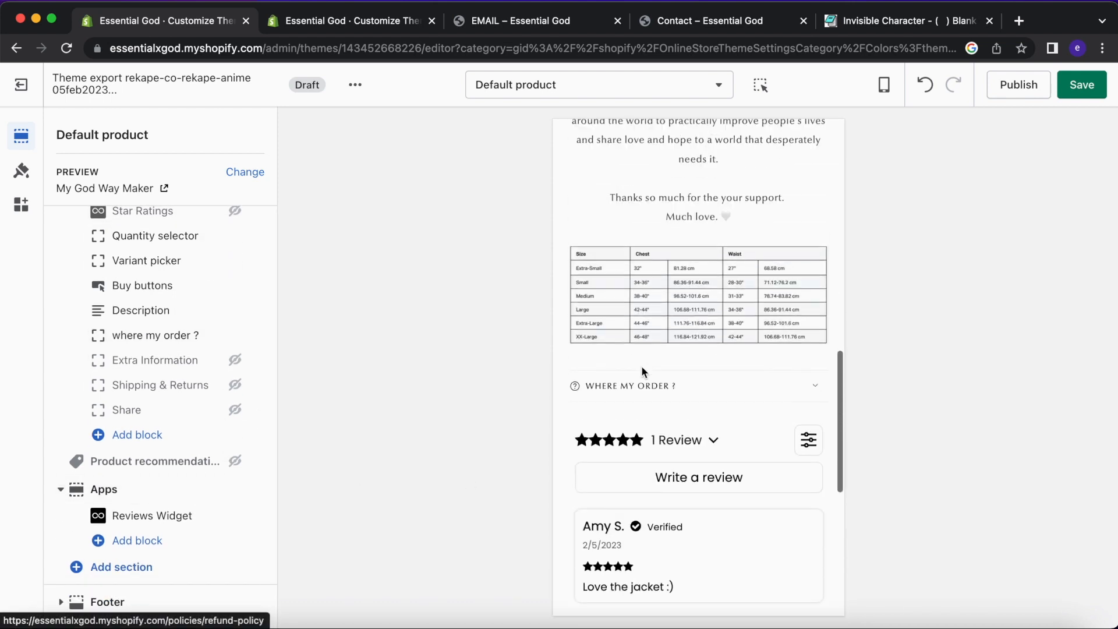
scroll(733, 393, "up", 5)
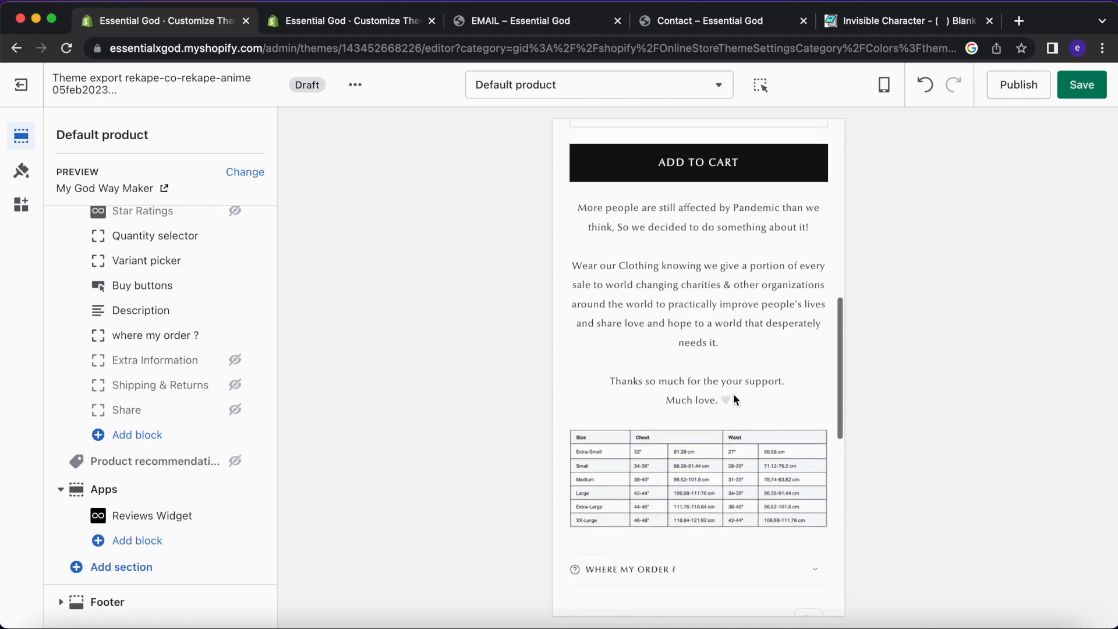
left_click(1086, 92)
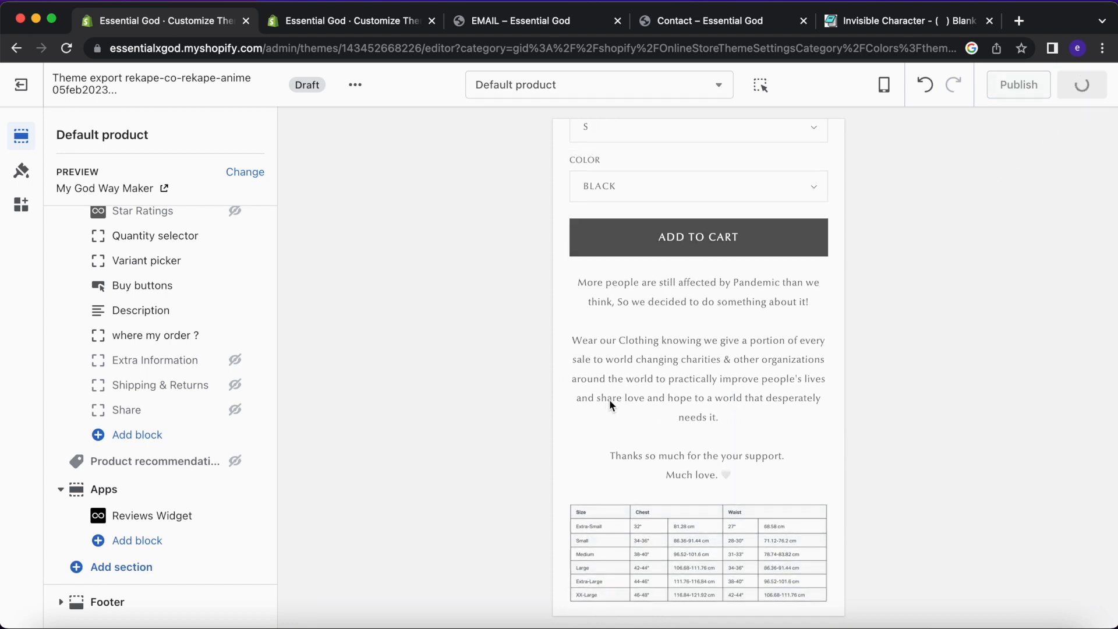
Set the Product information section's desktop media size to Small.
scroll(175, 319, "up", 4)
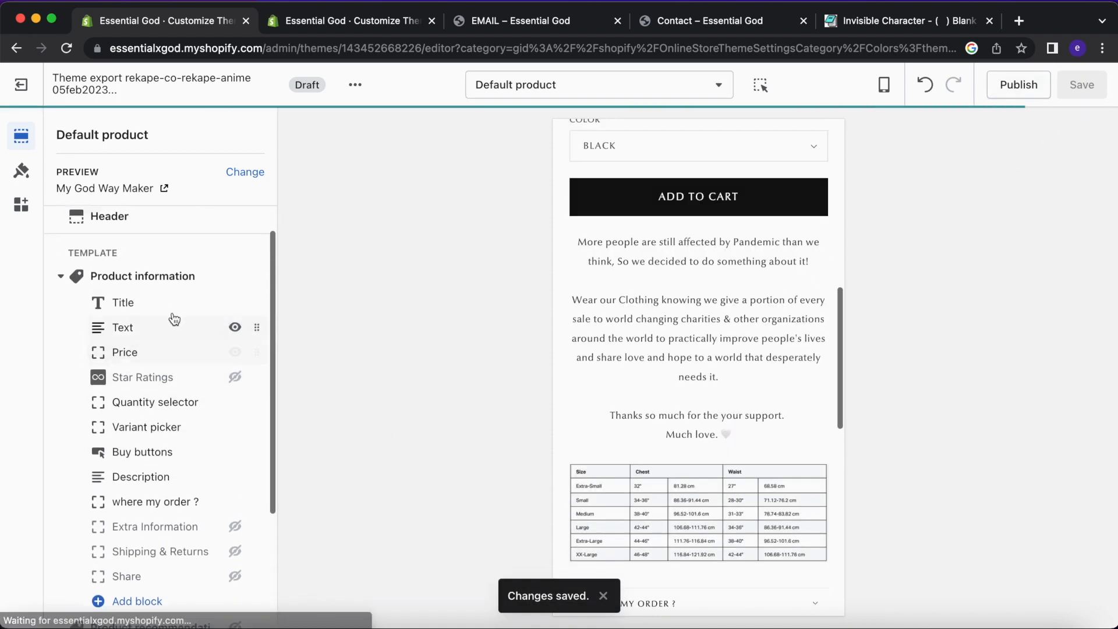
left_click(143, 276)
scroll(154, 353, "down", 1)
left_click(143, 319)
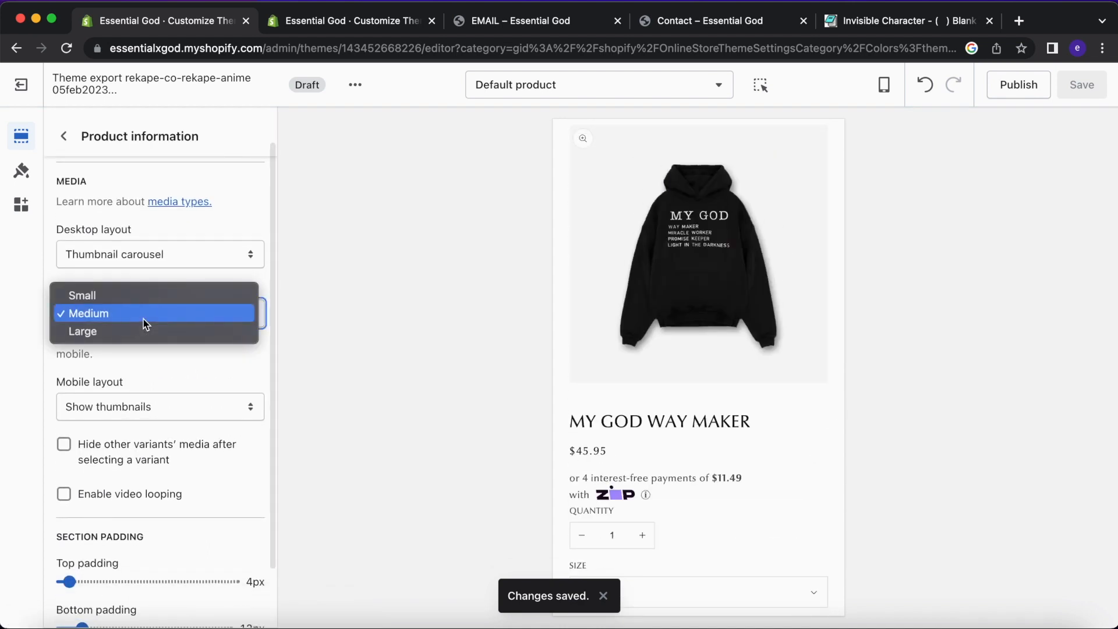
left_click(142, 295)
scroll(640, 419, "down", 15)
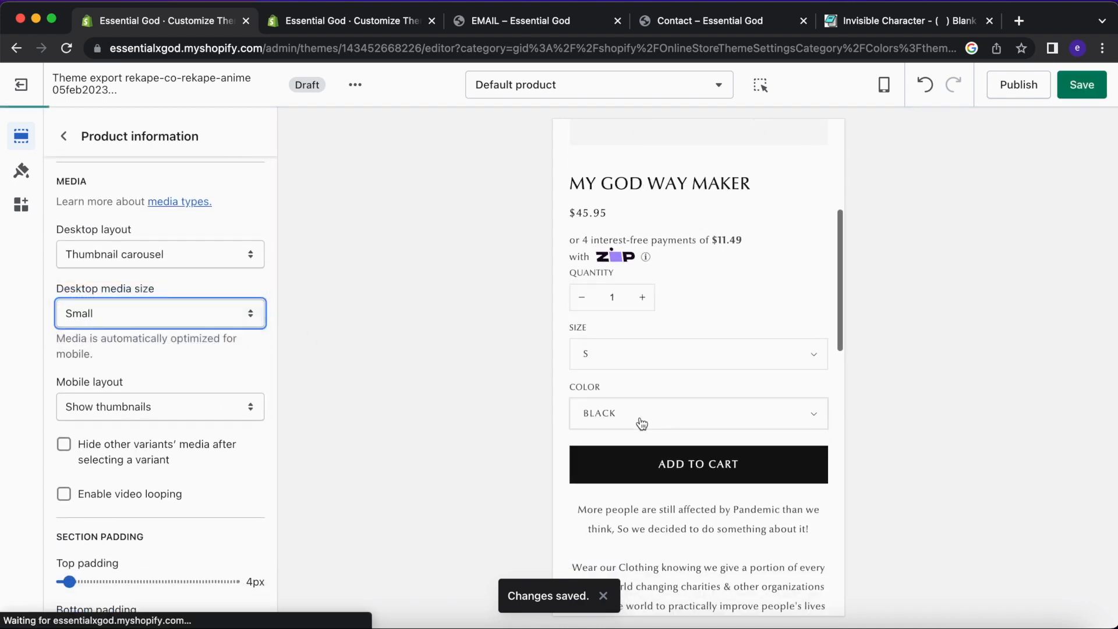
scroll(681, 378, "down", 5)
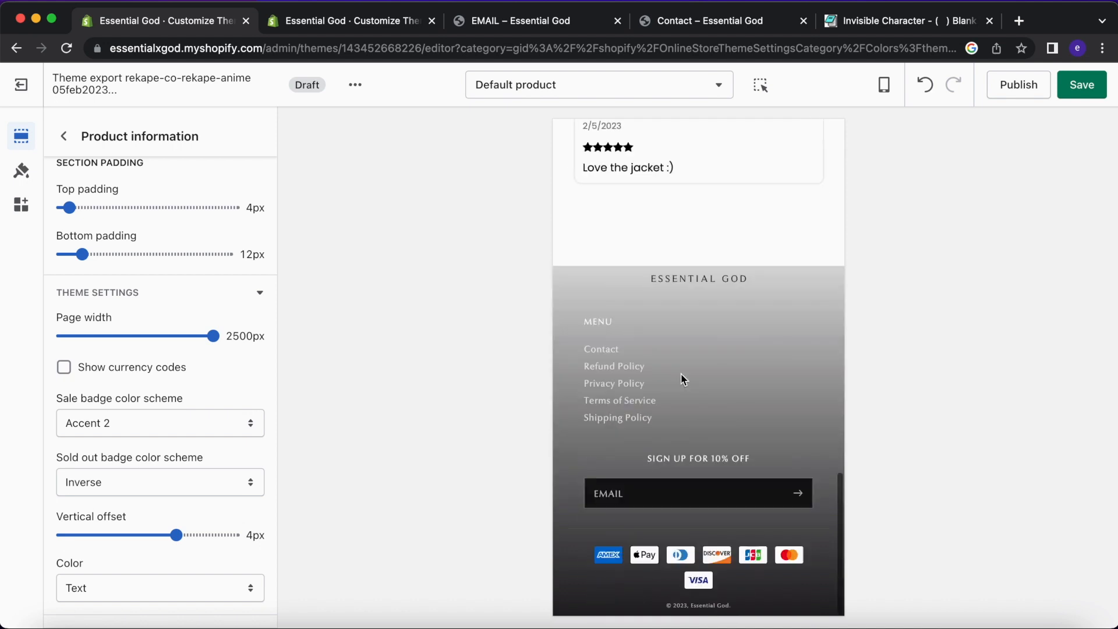
scroll(681, 349, "up", 3)
scroll(682, 291, "up", 2)
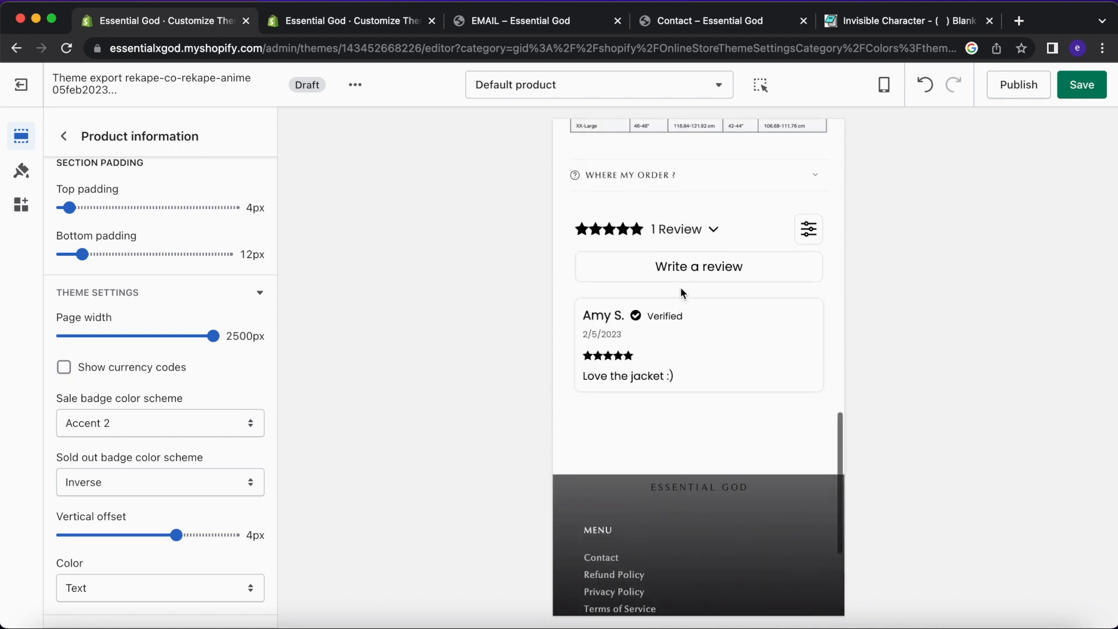
Expand the theme settings group and set the sale badge colour scheme to Background 2.
left_click(64, 139)
scroll(140, 350, "down", 3)
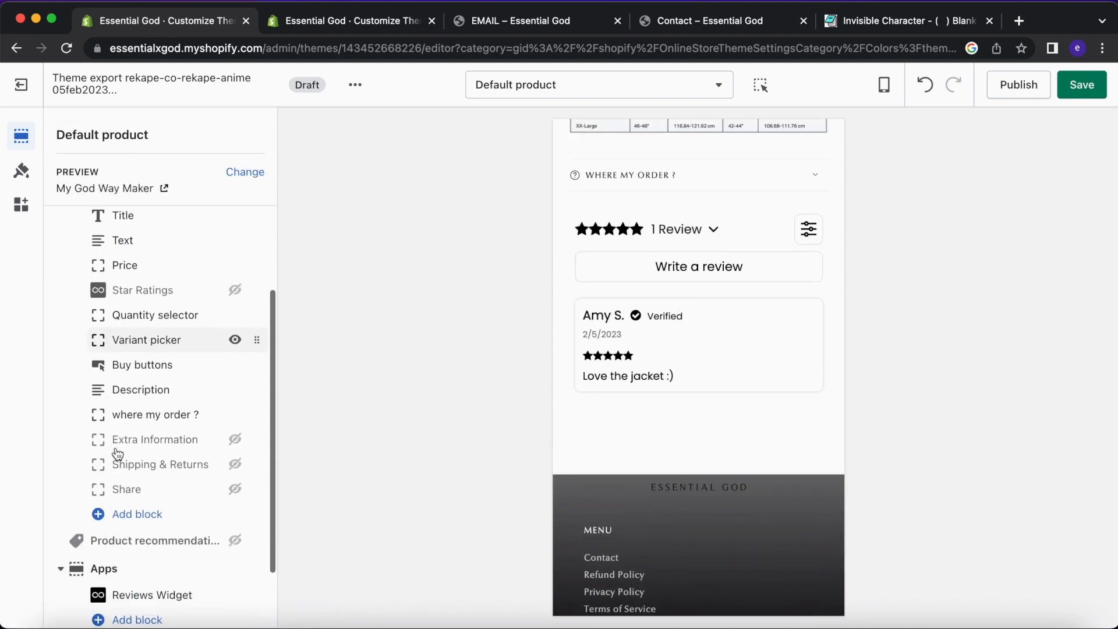
scroll(137, 294, "up", 3)
left_click(140, 282)
scroll(146, 375, "down", 2)
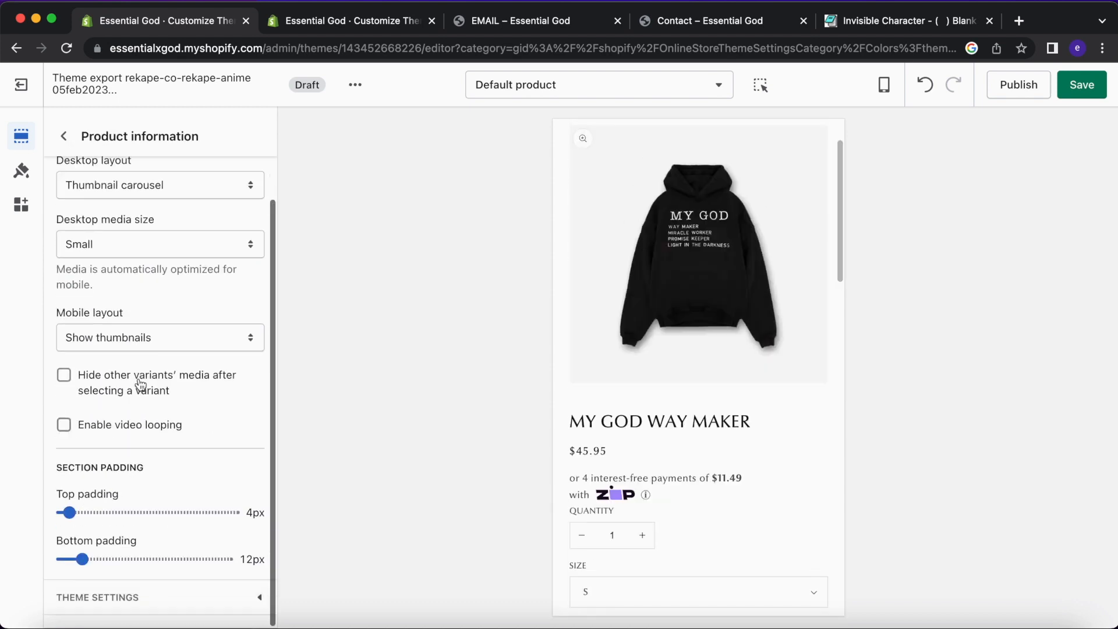
left_click(138, 598)
scroll(138, 598, "down", 5)
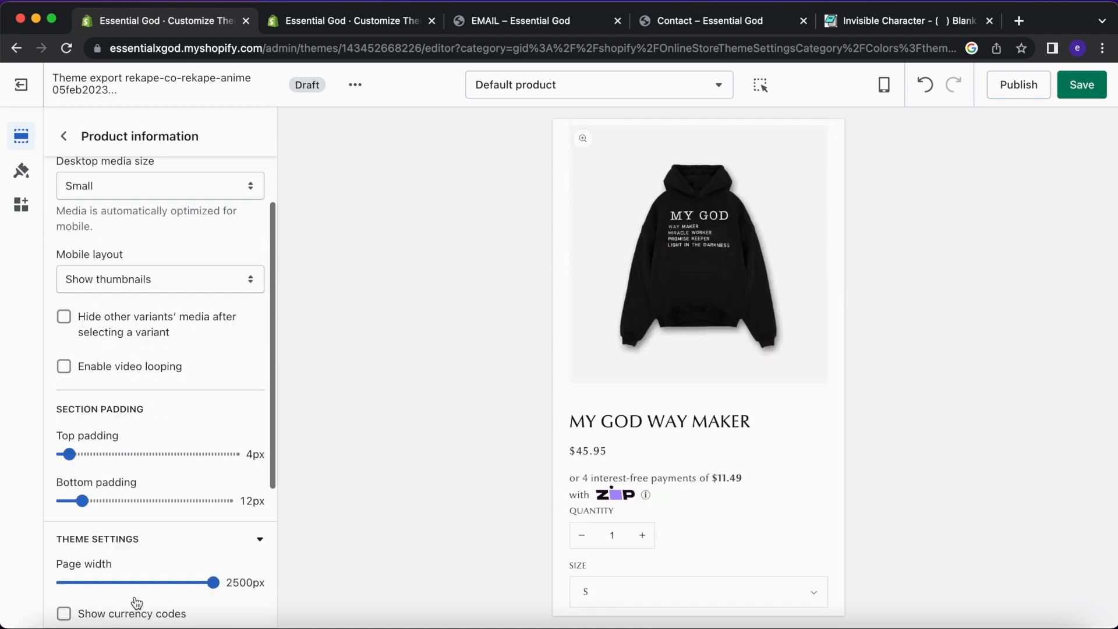
left_click(157, 434)
left_click(158, 441)
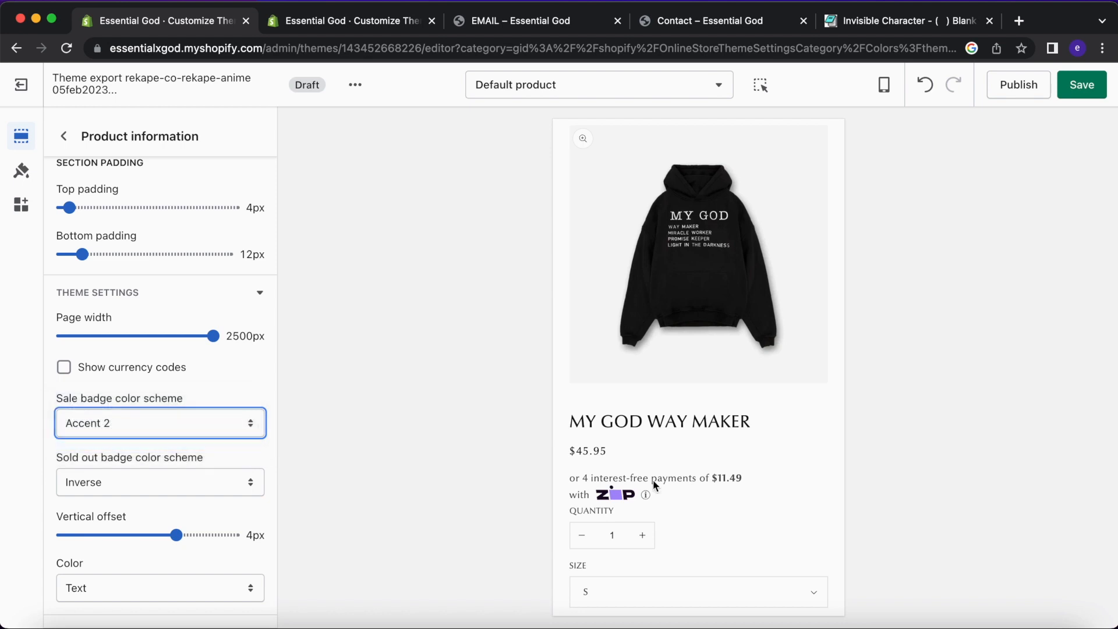
Switch the sale badge colour scheme to Accent 1.
scroll(665, 484, "down", 10)
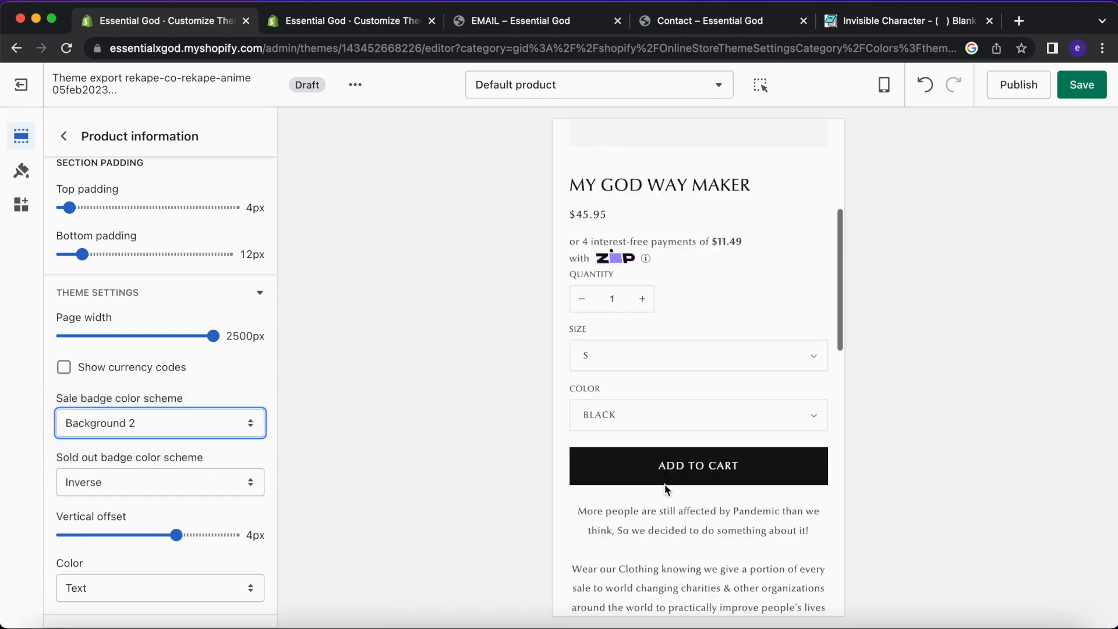
scroll(665, 484, "down", 5)
scroll(665, 484, "up", 5)
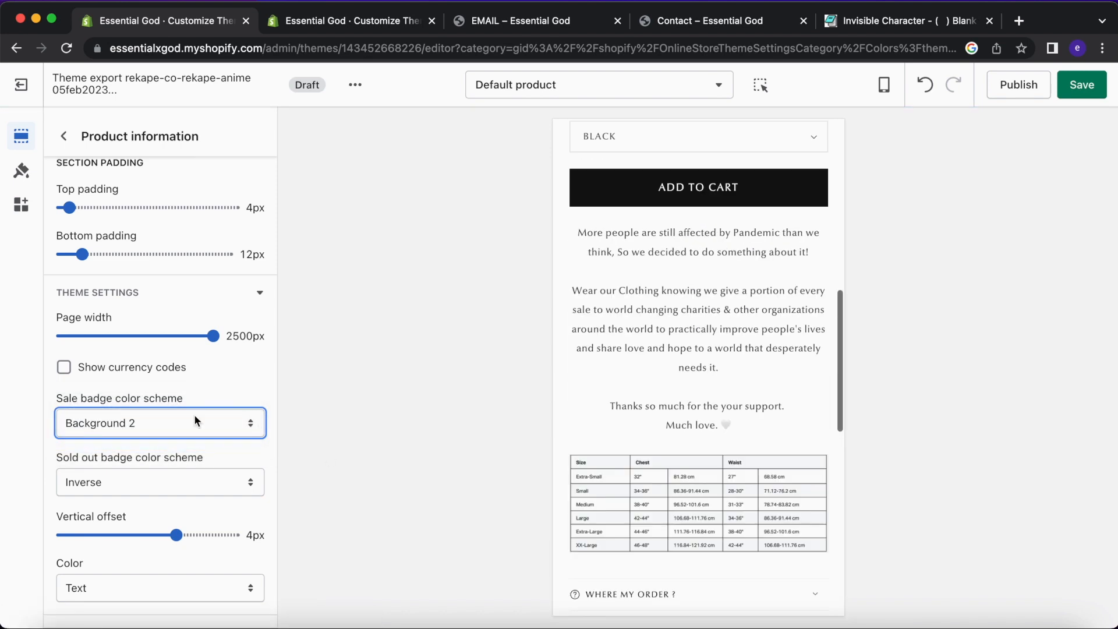
left_click(194, 414)
key("Up")
key("Return")
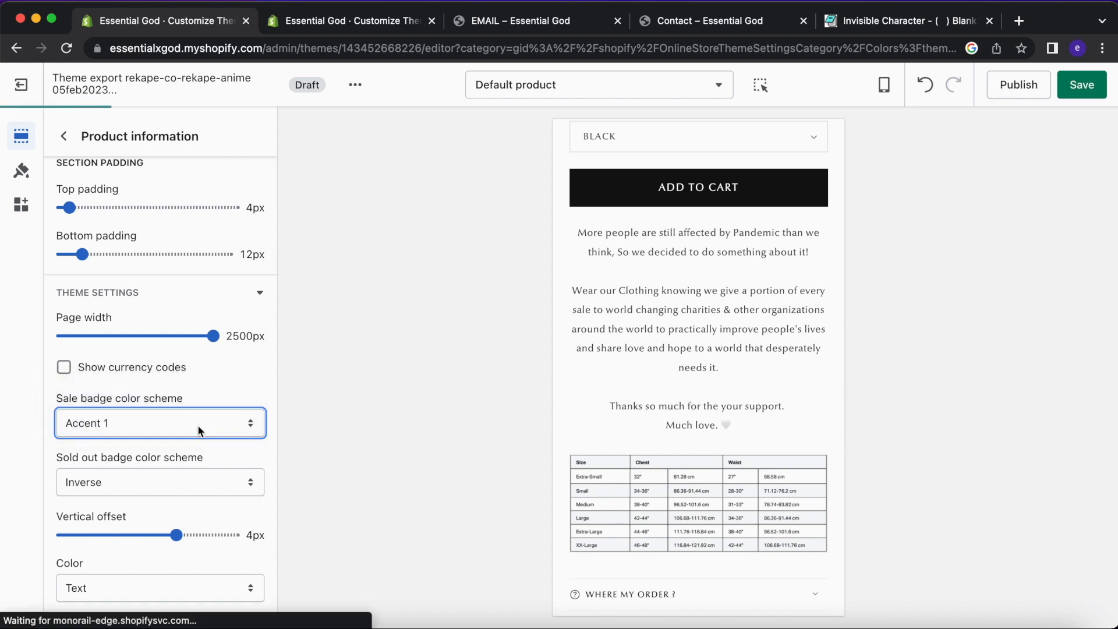
Return the sale badge to Background 2 and keep the sold out badge on Inverse.
scroll(669, 367, "down", 10)
scroll(669, 367, "up", 5)
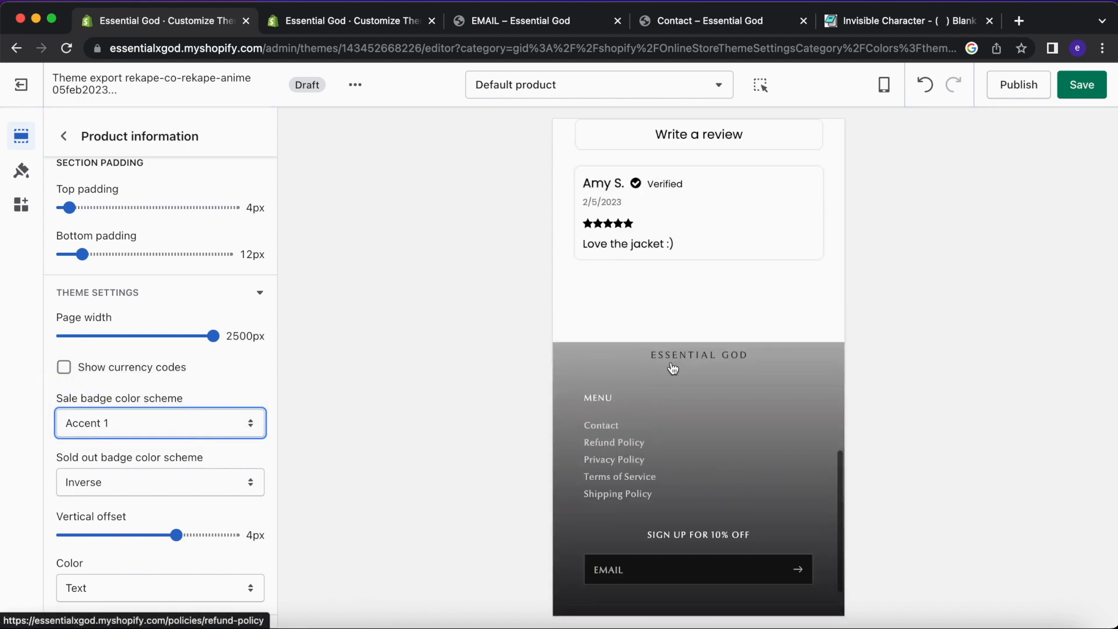
scroll(673, 368, "up", 5)
left_click(210, 428)
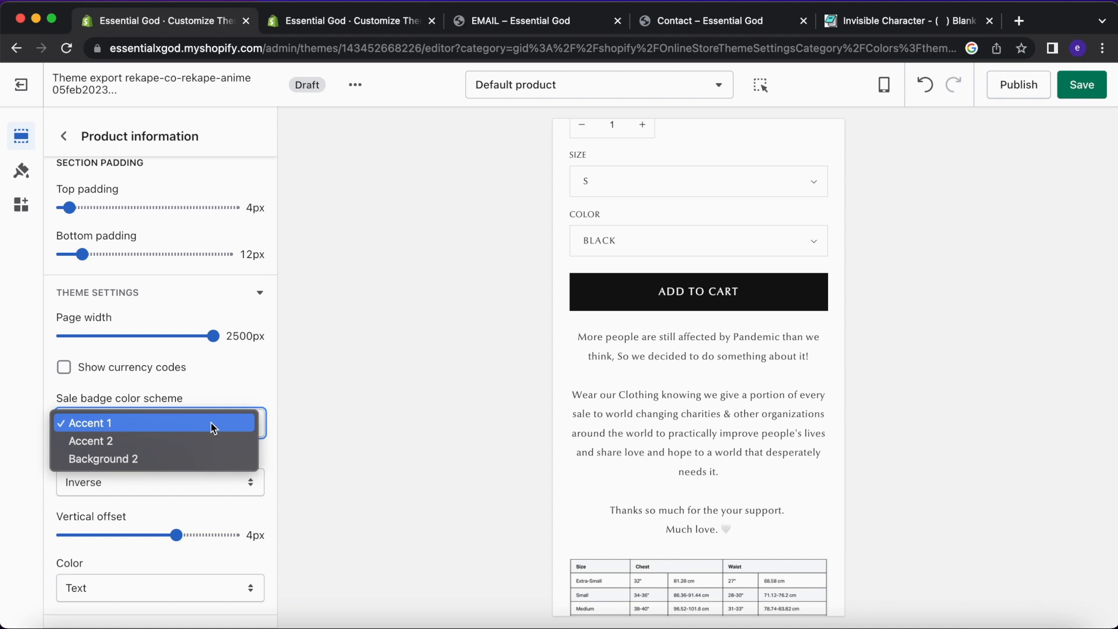
left_click(202, 457)
left_click(171, 490)
left_click(171, 491)
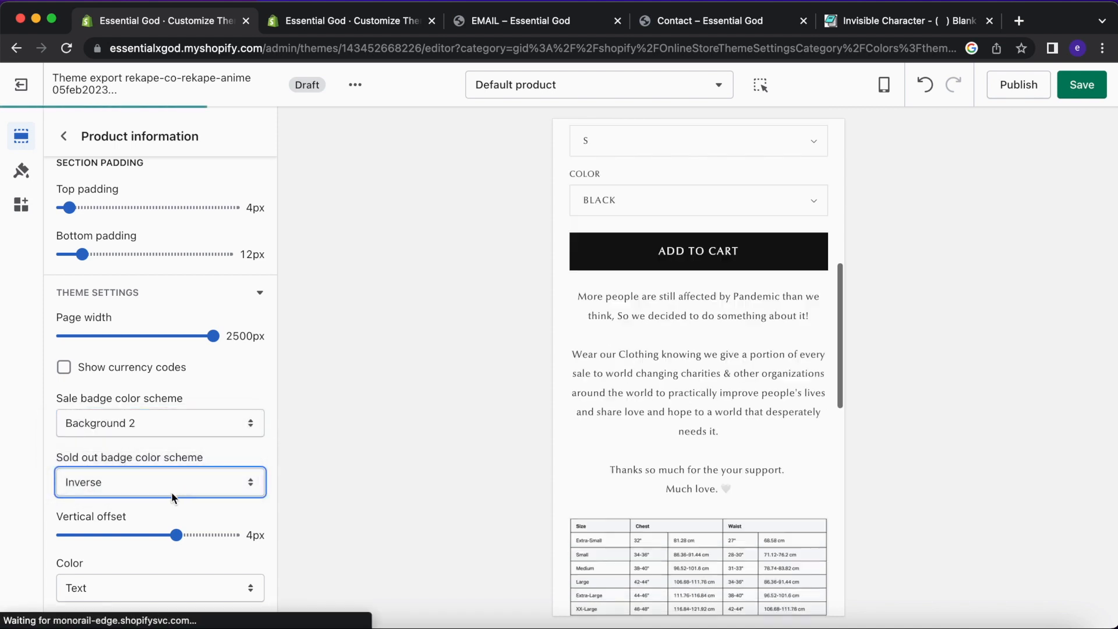
Go back to the section list and check the 'where my order ?' answer in the preview.
scroll(669, 314, "up", 5)
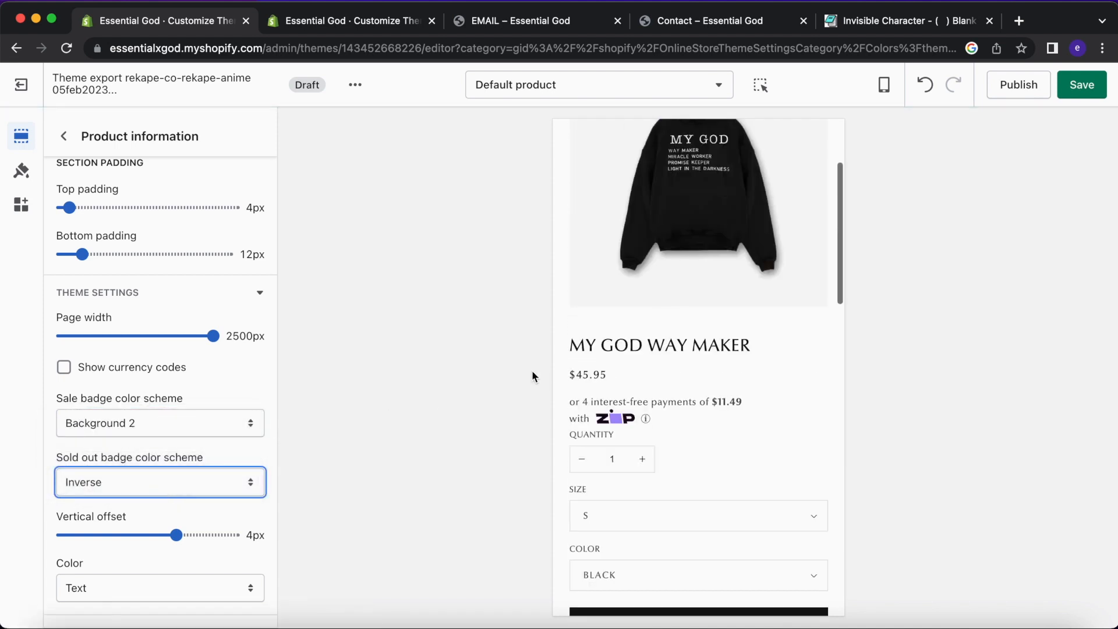
scroll(145, 501, "up", 4)
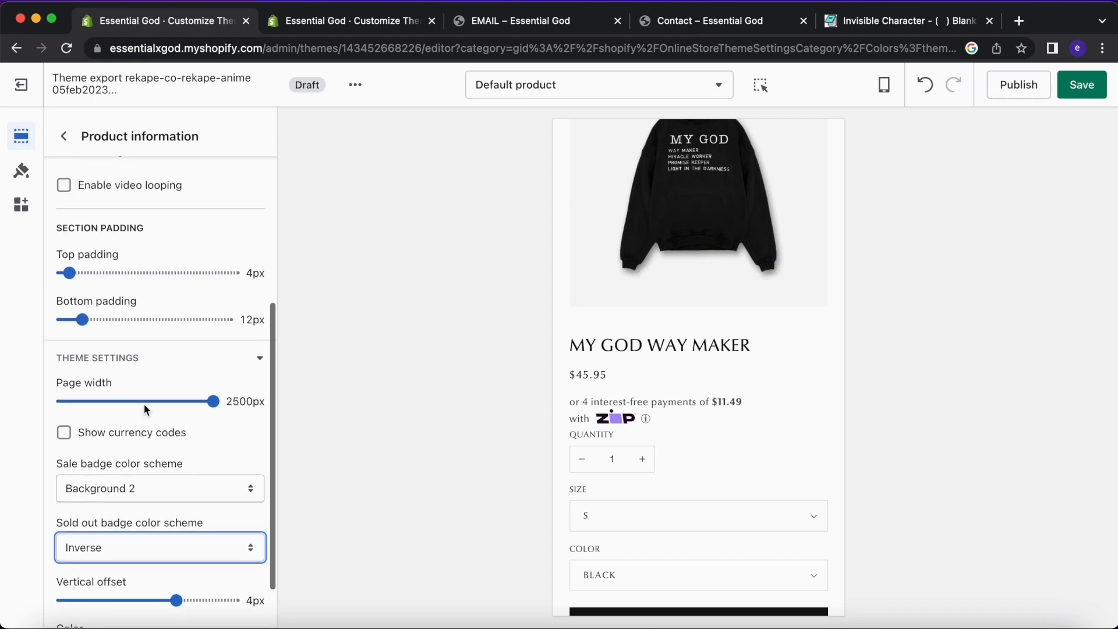
scroll(143, 403, "up", 2)
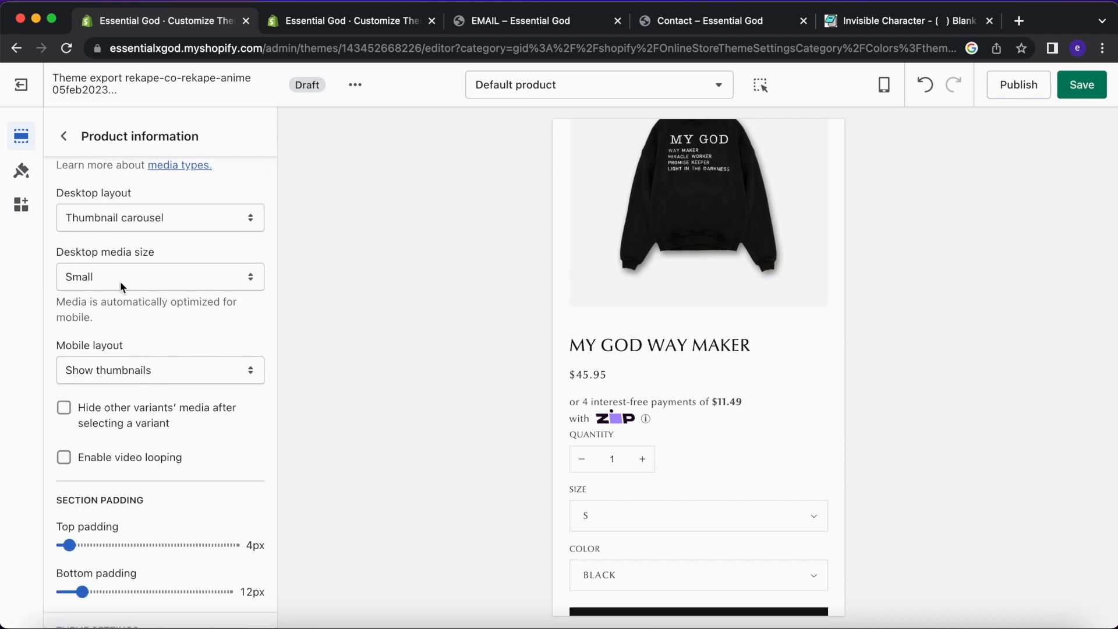
scroll(110, 221, "up", 2)
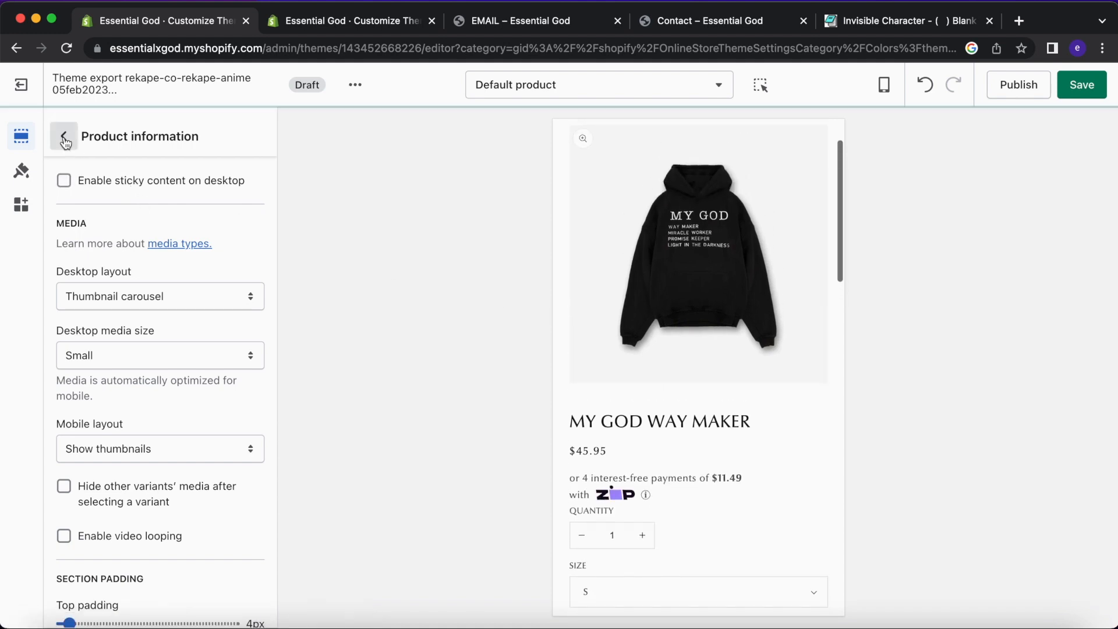
scroll(705, 368, "down", 4)
scroll(705, 368, "down", 4)
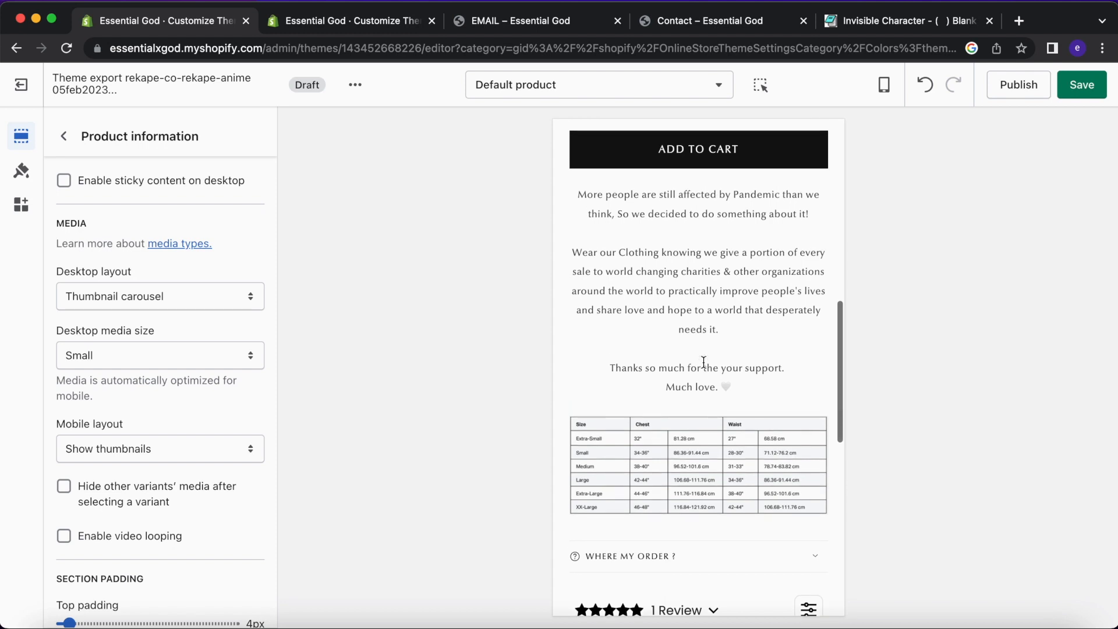
left_click(64, 135)
scroll(153, 399, "down", 3)
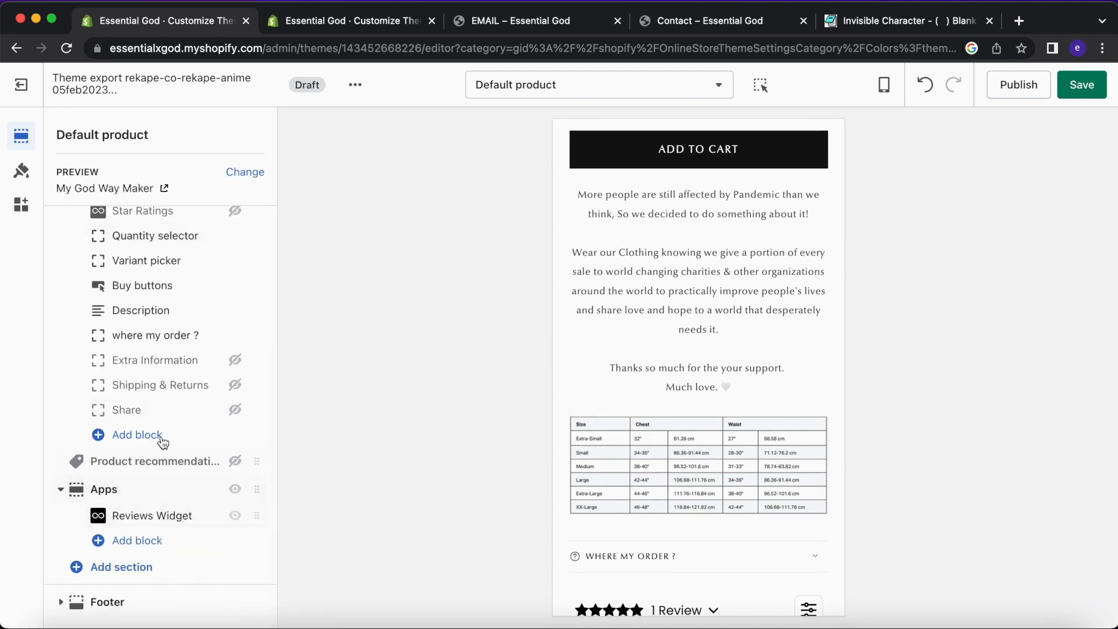
scroll(669, 336, "down", 7)
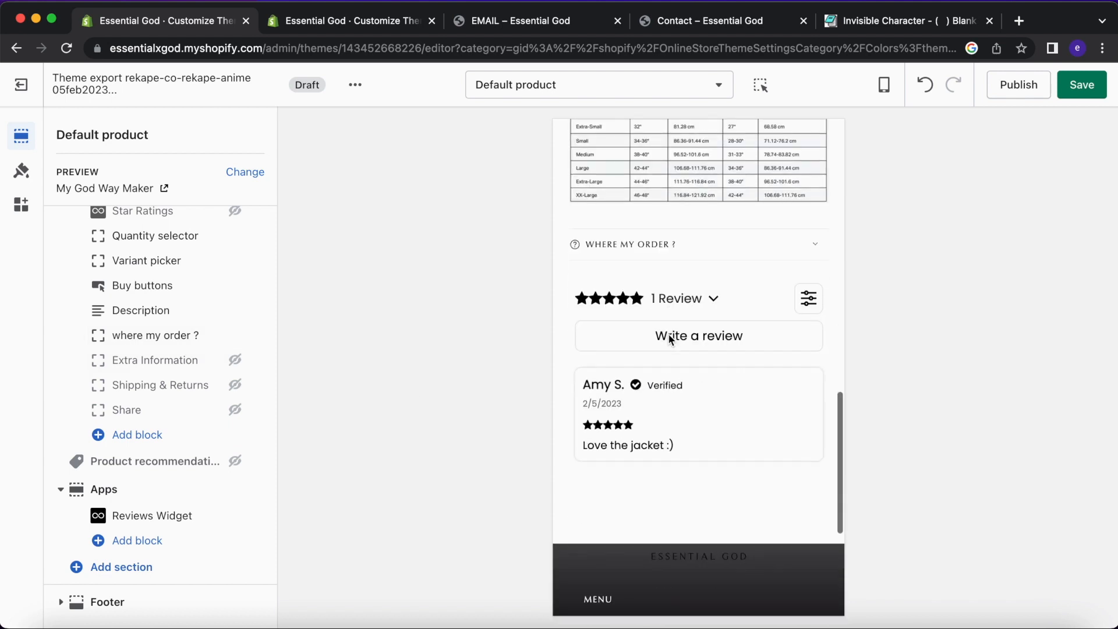
scroll(668, 338, "up", 2)
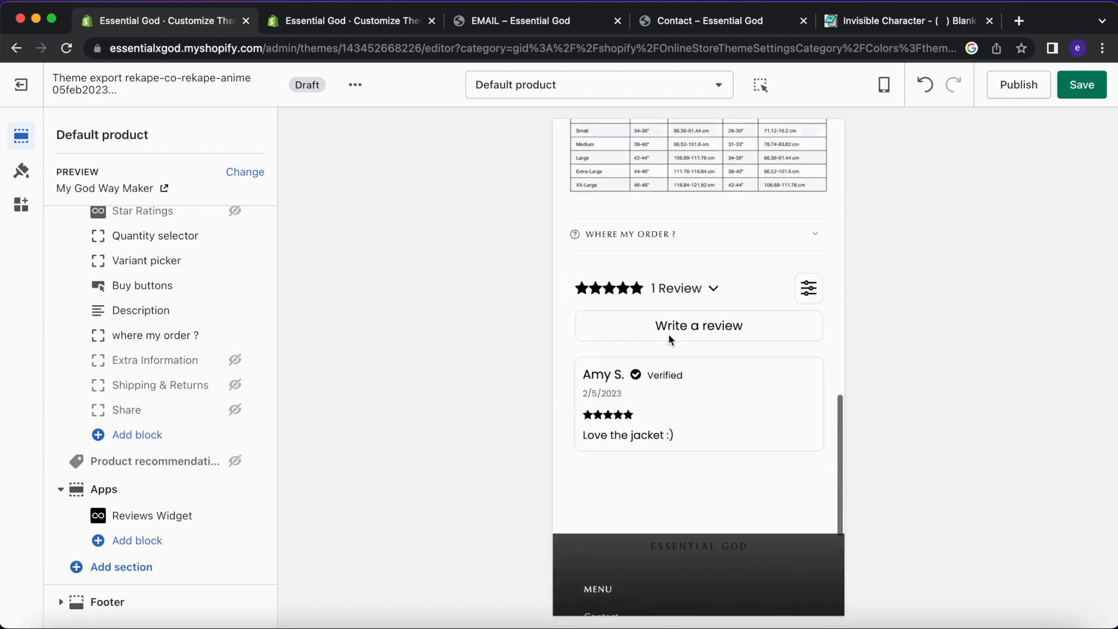
left_click(709, 263)
left_click(711, 262)
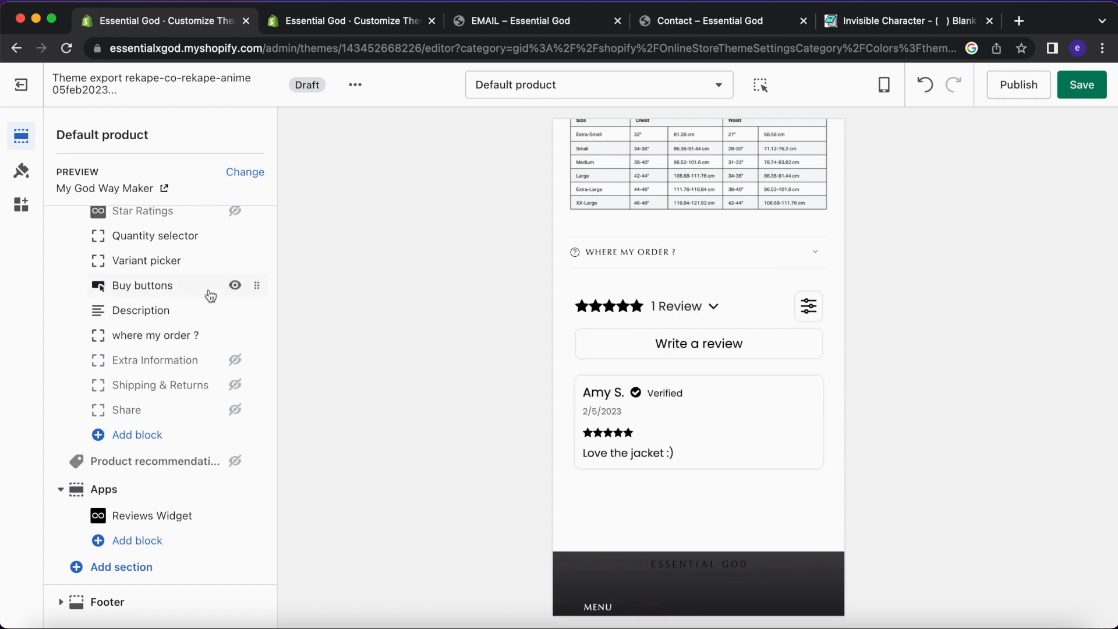
scroll(211, 297, "up", 3)
Look through the Product information section settings again.
left_click(155, 310)
scroll(155, 312, "down", 2)
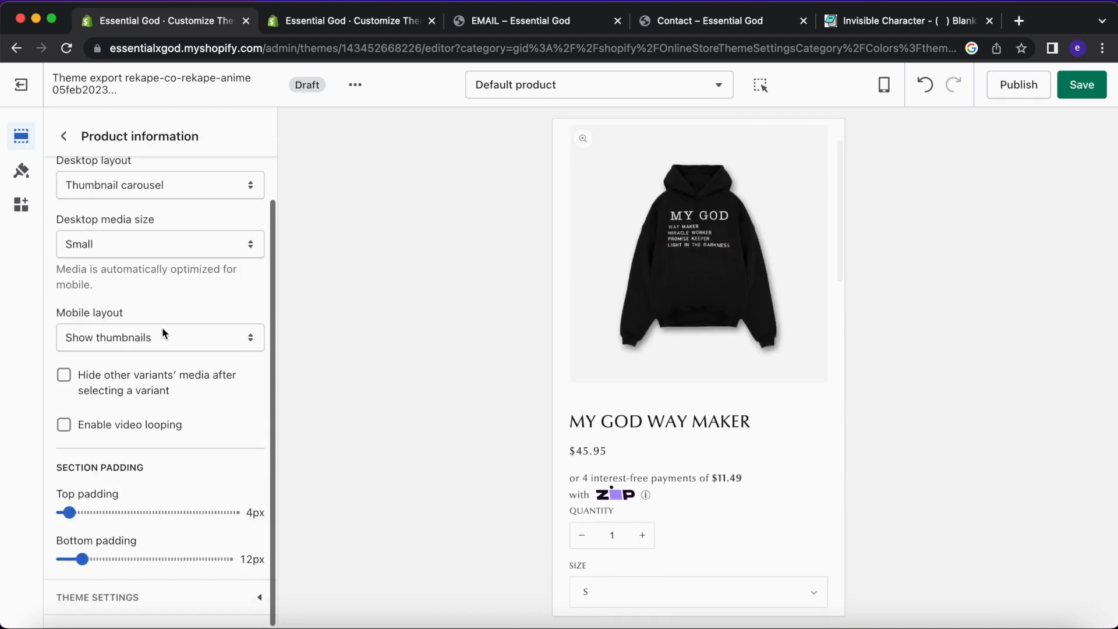
scroll(187, 288, "up", 2)
scroll(187, 288, "down", 2)
scroll(177, 444, "down", 5)
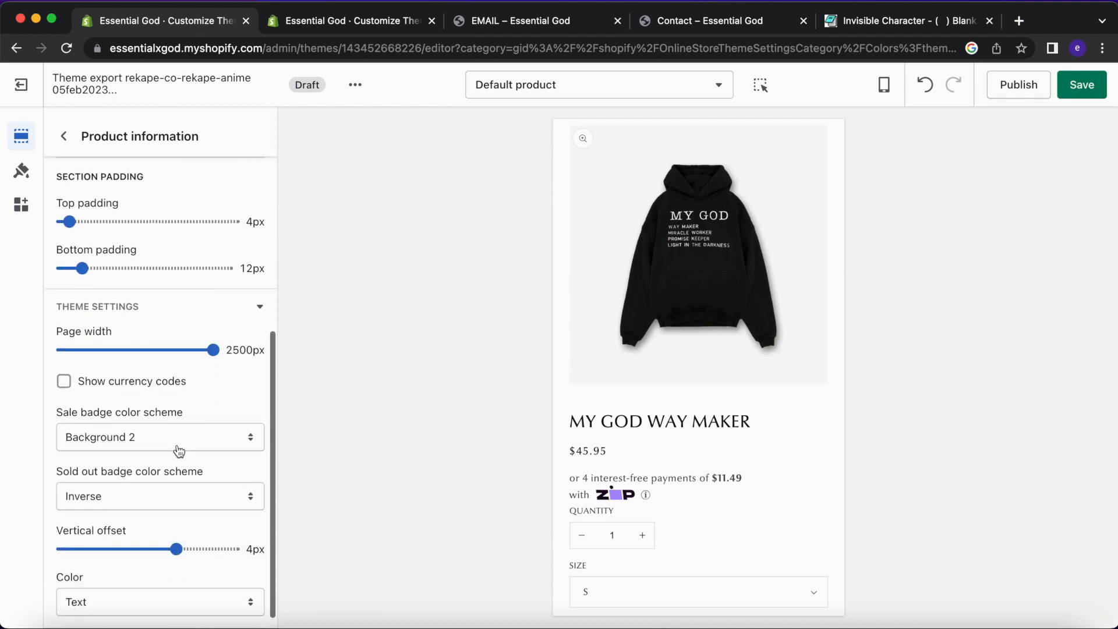
scroll(176, 448, "down", 1)
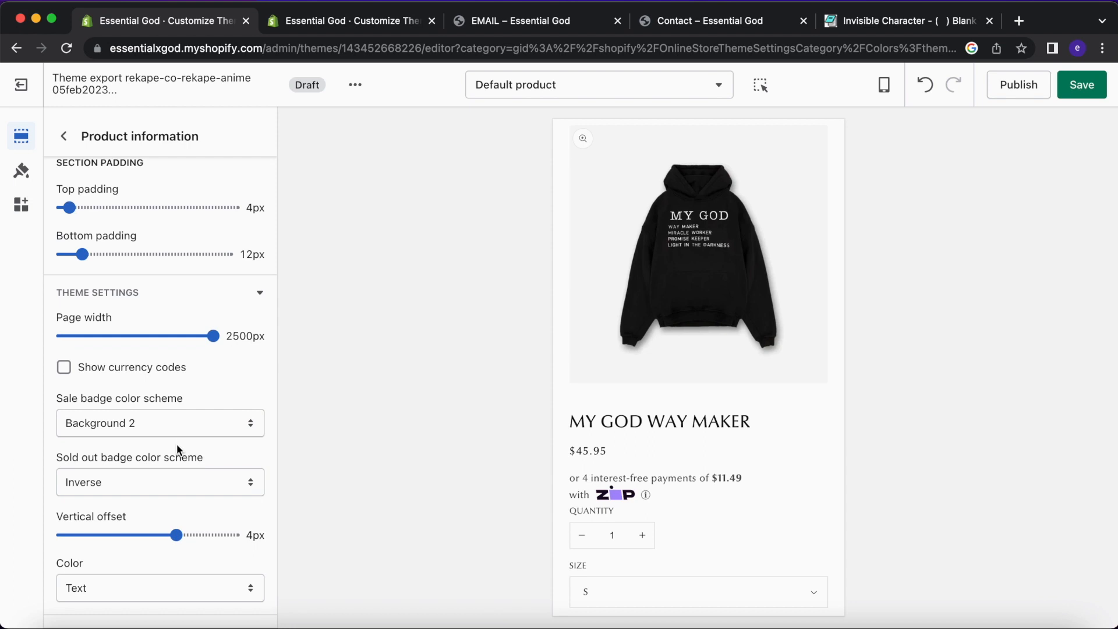
Return to the block list and bring up the live theme's product page.
left_click(64, 136)
scroll(145, 437, "down", 3)
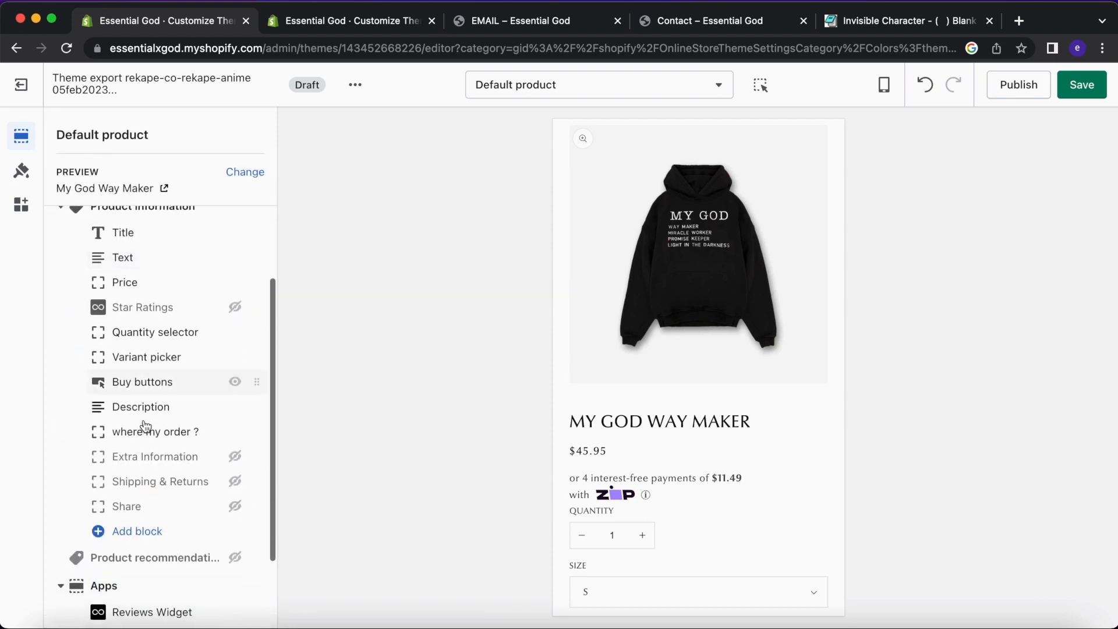
scroll(145, 449, "down", 2)
left_click(401, 21)
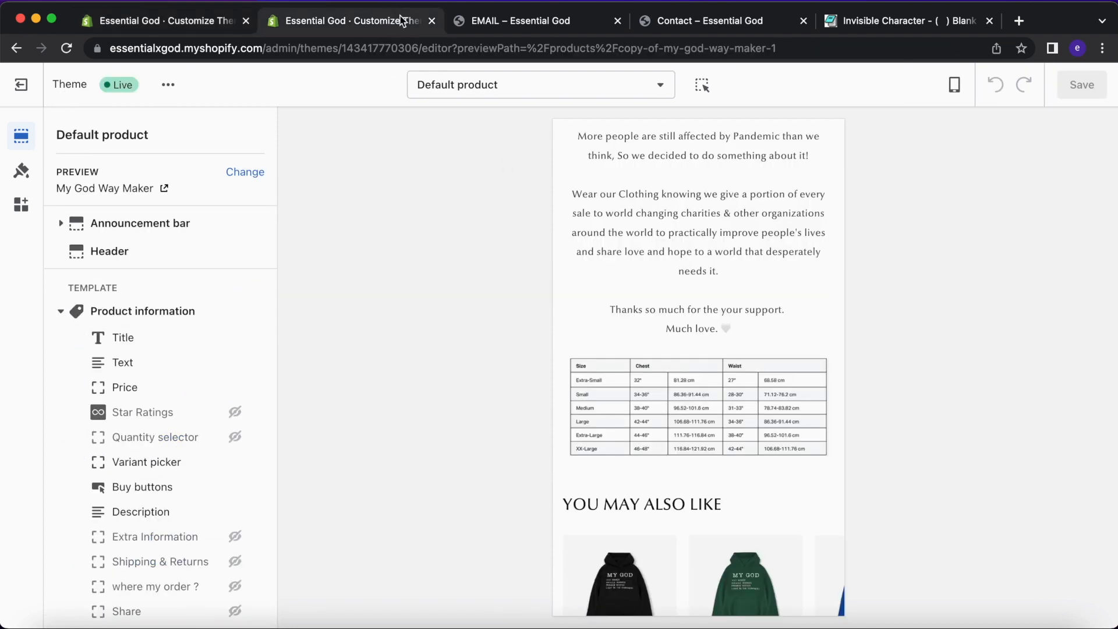
scroll(694, 365, "up", 6)
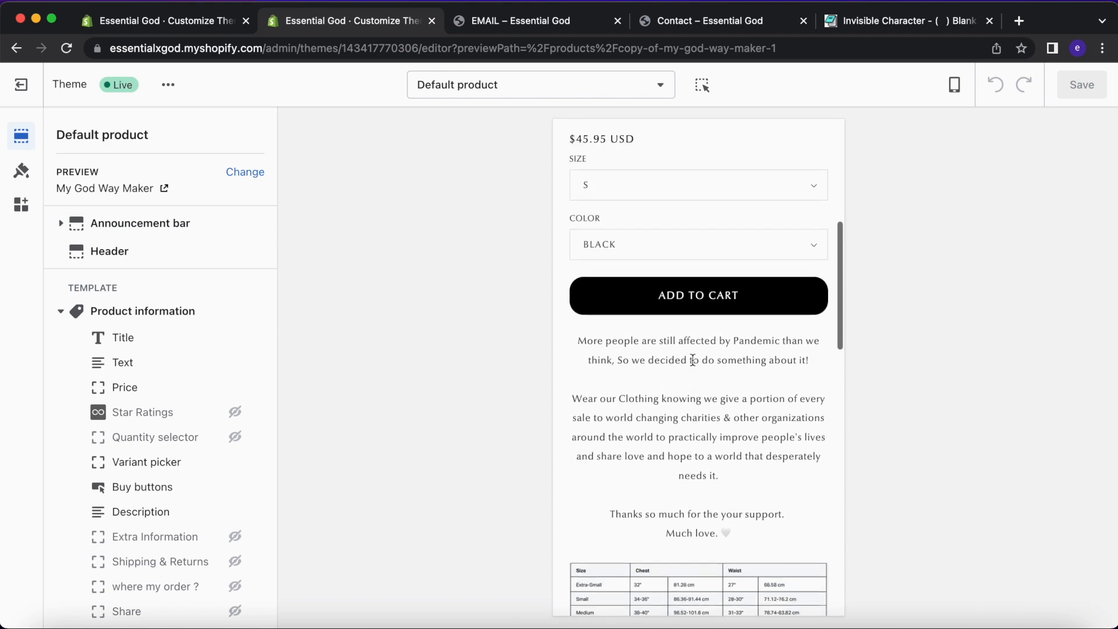
scroll(693, 361, "up", 2)
Return to the draft theme editor and find the Buttons theme settings.
scroll(699, 402, "down", 2)
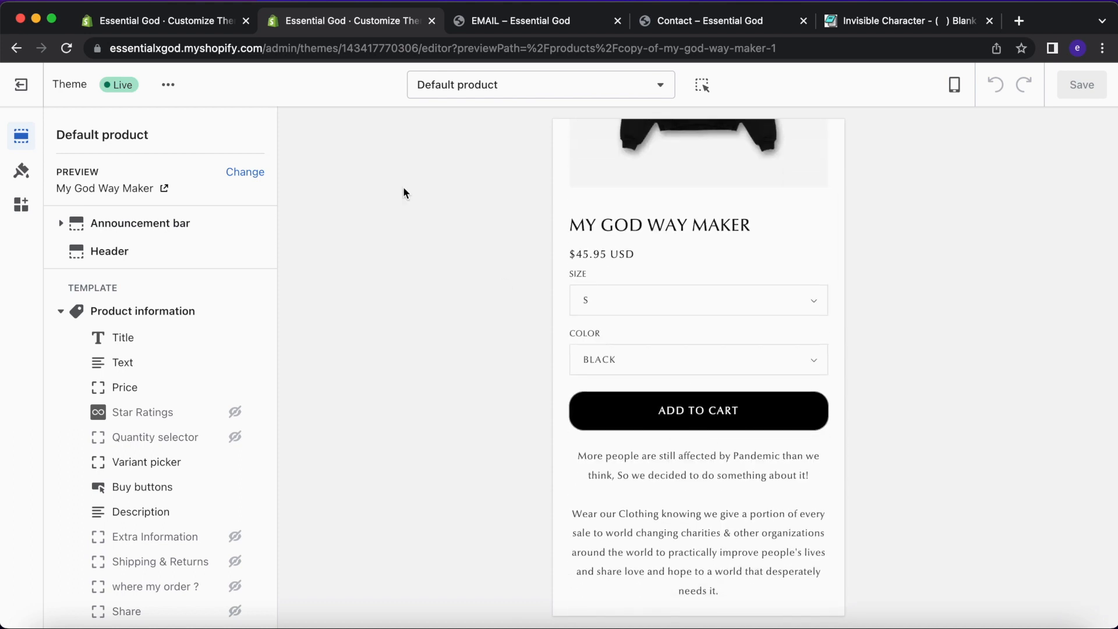
left_click(213, 35)
scroll(637, 379, "down", 5)
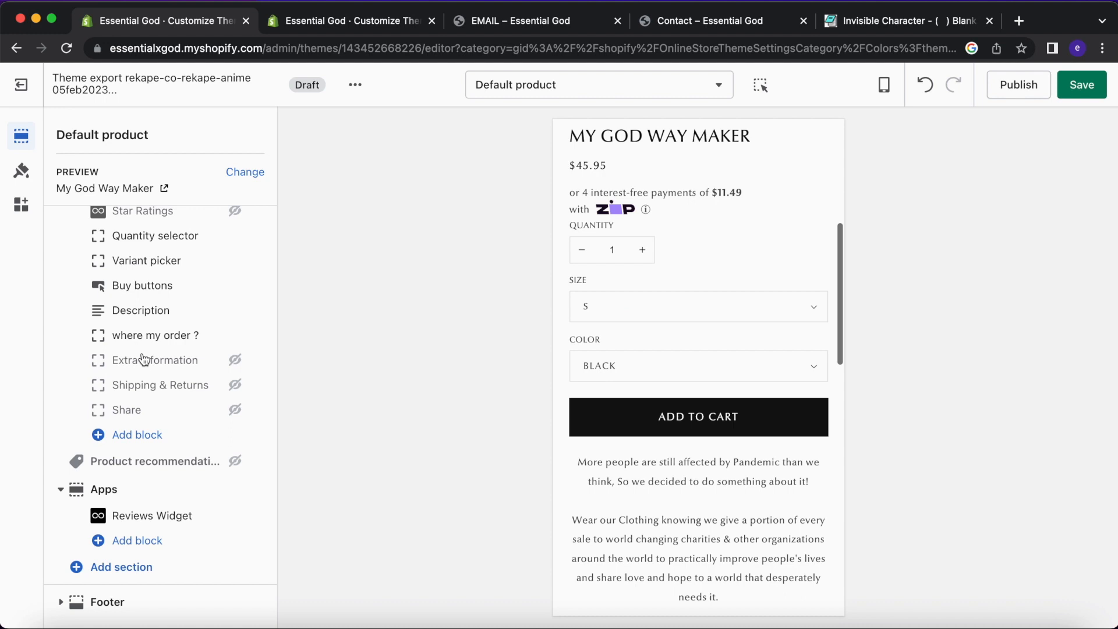
left_click(21, 170)
scroll(162, 445, "down", 10)
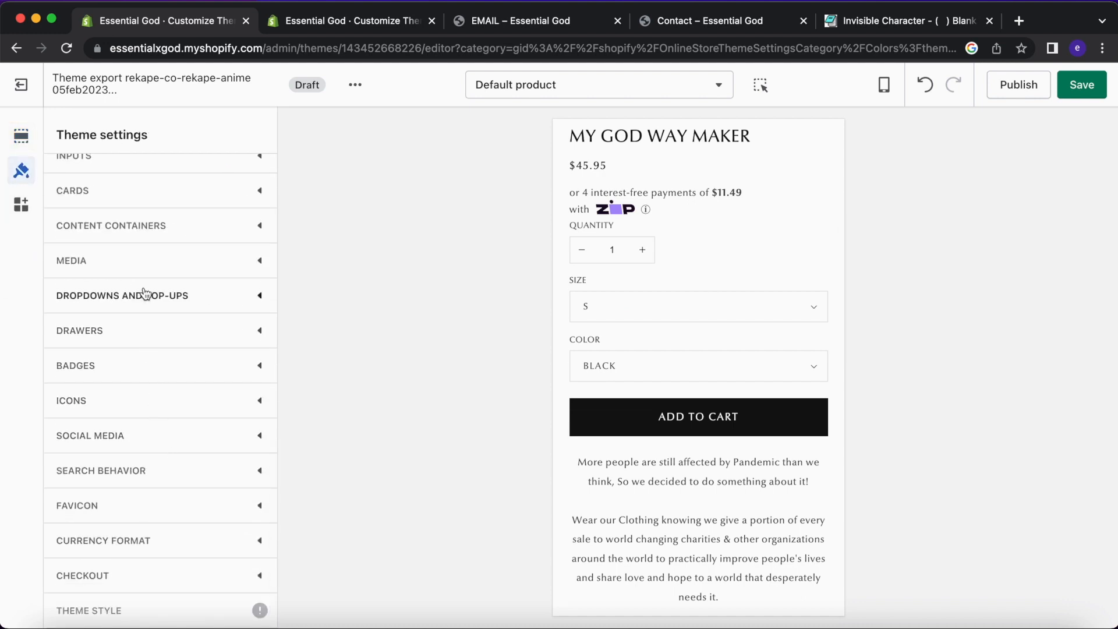
scroll(146, 293, "up", 5)
scroll(150, 344, "down", 5)
scroll(148, 341, "up", 3)
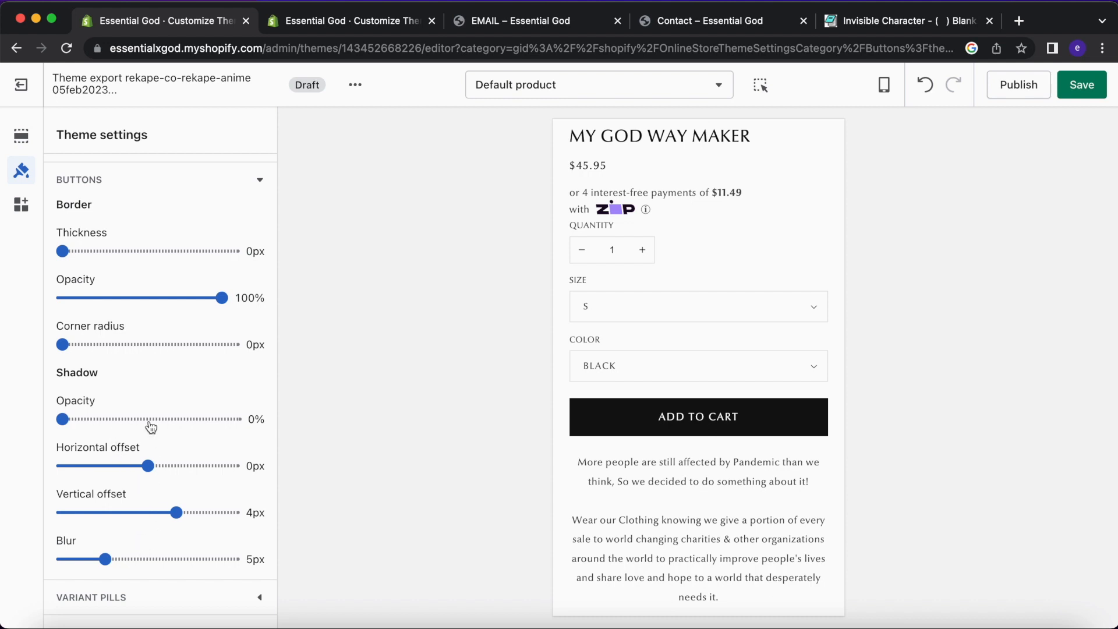
scroll(151, 428, "up", 1)
Set the button corner radius to 16px, compare with live, and save.
left_click_drag(99, 380, 115, 381)
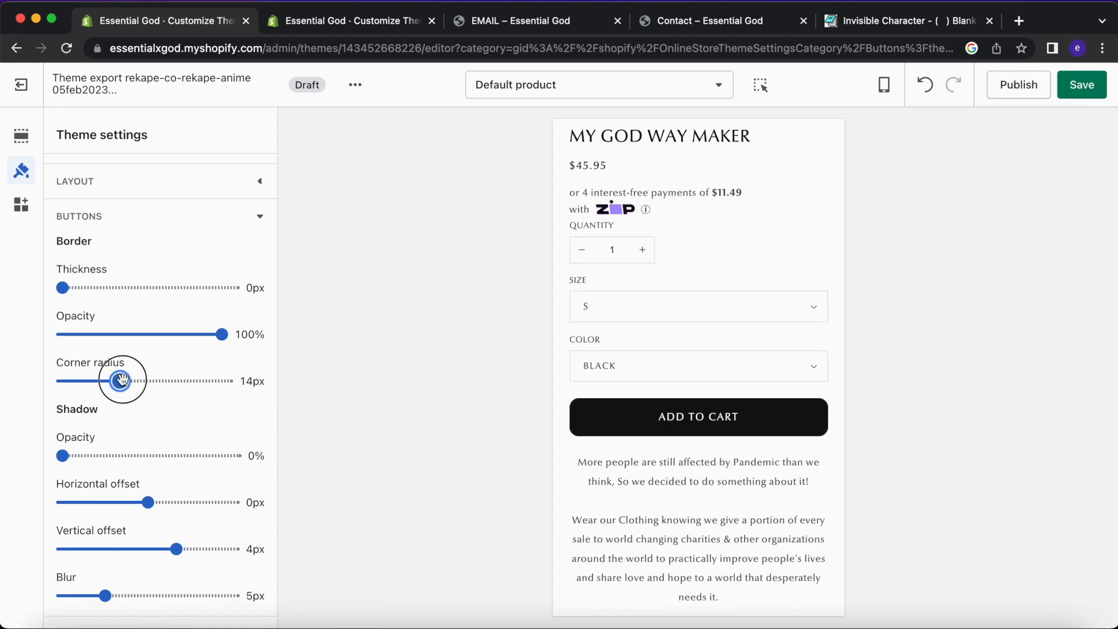
left_click(313, 22)
left_click(229, 24)
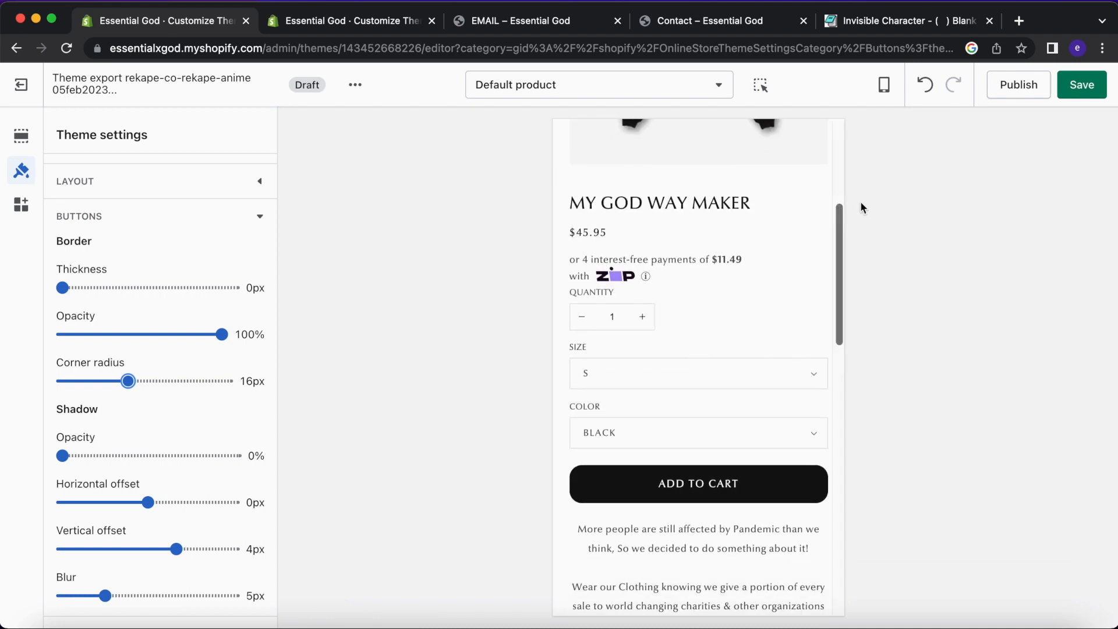
left_click(1082, 84)
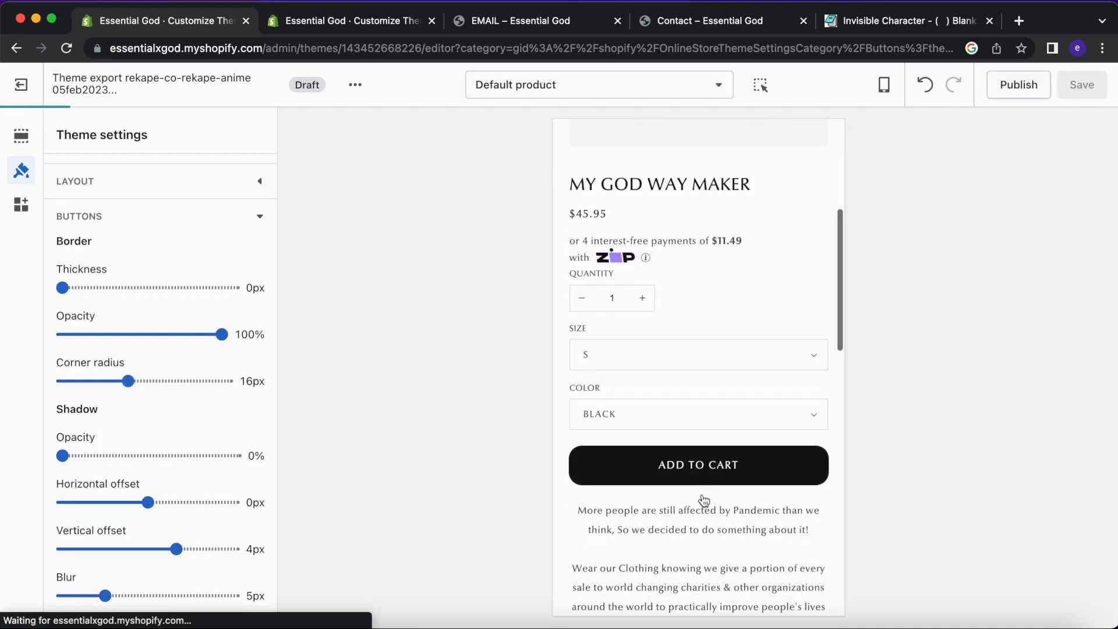
scroll(718, 481, "down", 8)
scroll(726, 460, "down", 4)
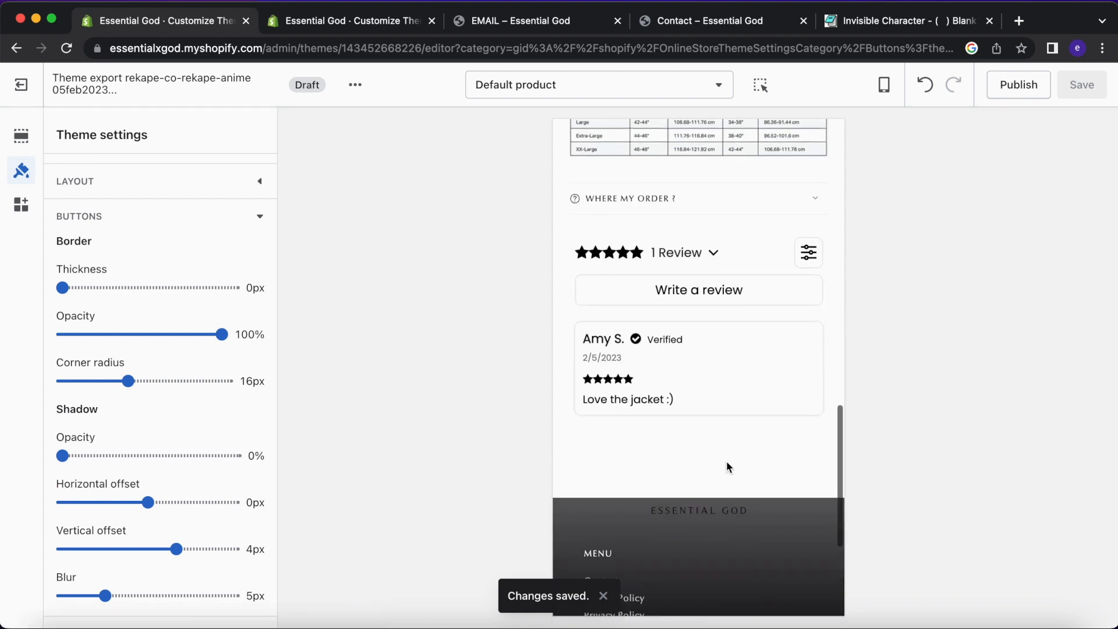
scroll(722, 423, "up", 6)
left_click_drag(732, 365, 578, 151)
scroll(666, 204, "up", 3)
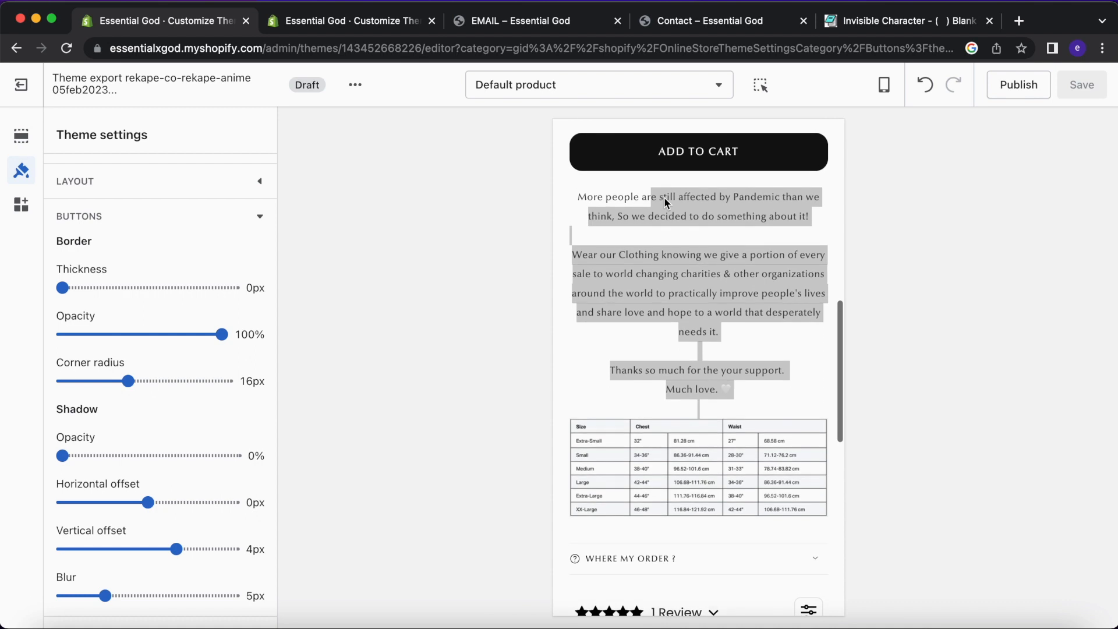
left_click(324, 15)
scroll(704, 492, "down", 3)
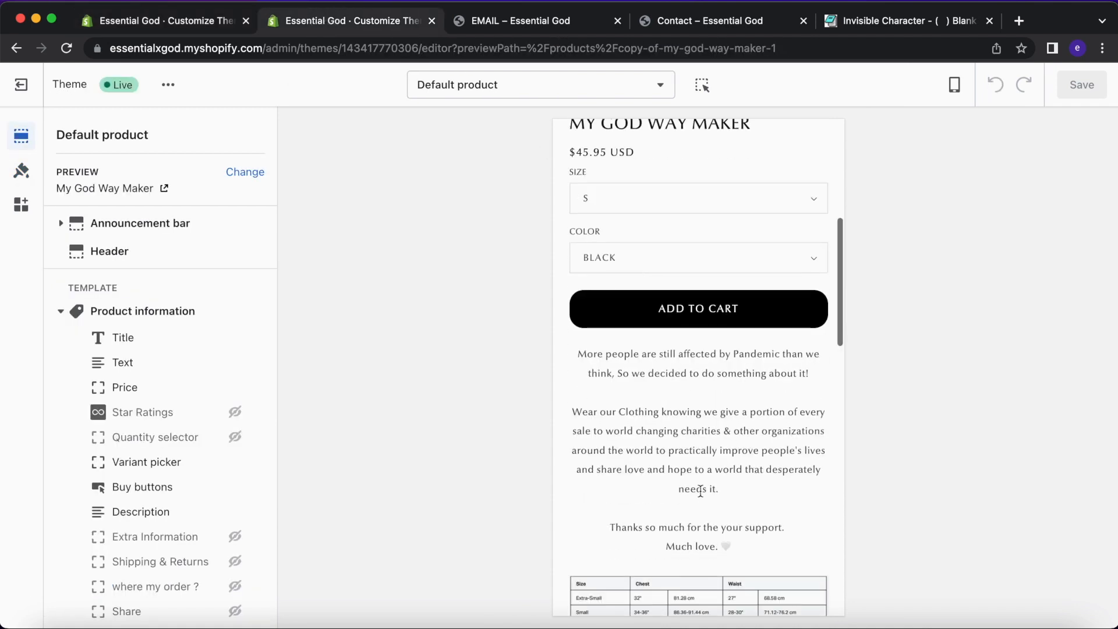
left_click_drag(728, 501, 574, 269)
left_click(575, 301)
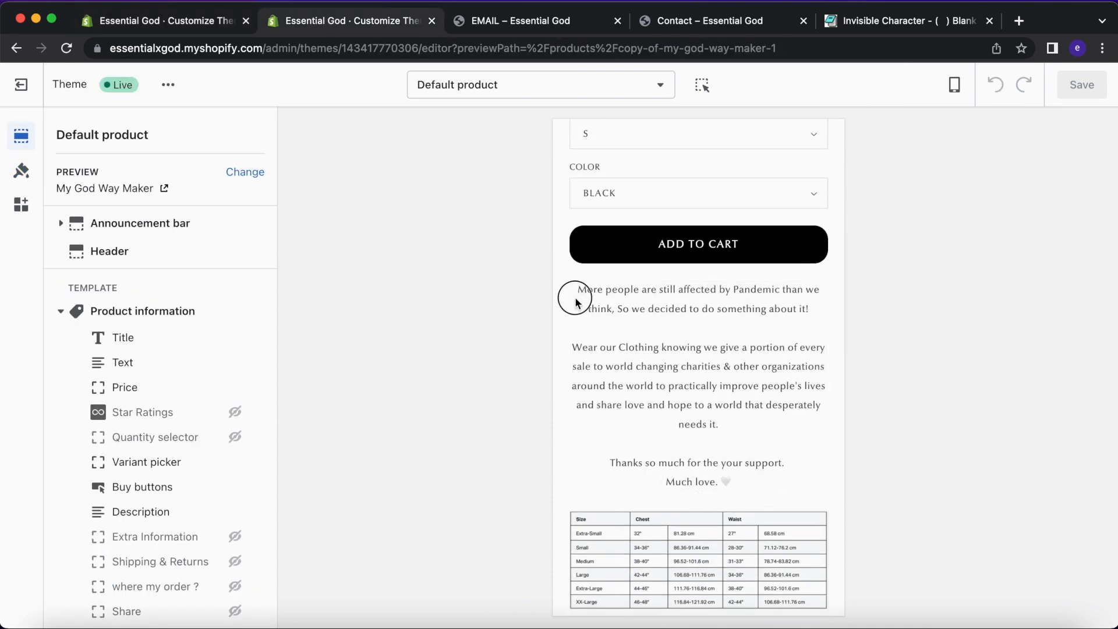
scroll(655, 341, "down", 3)
scroll(657, 344, "up", 10)
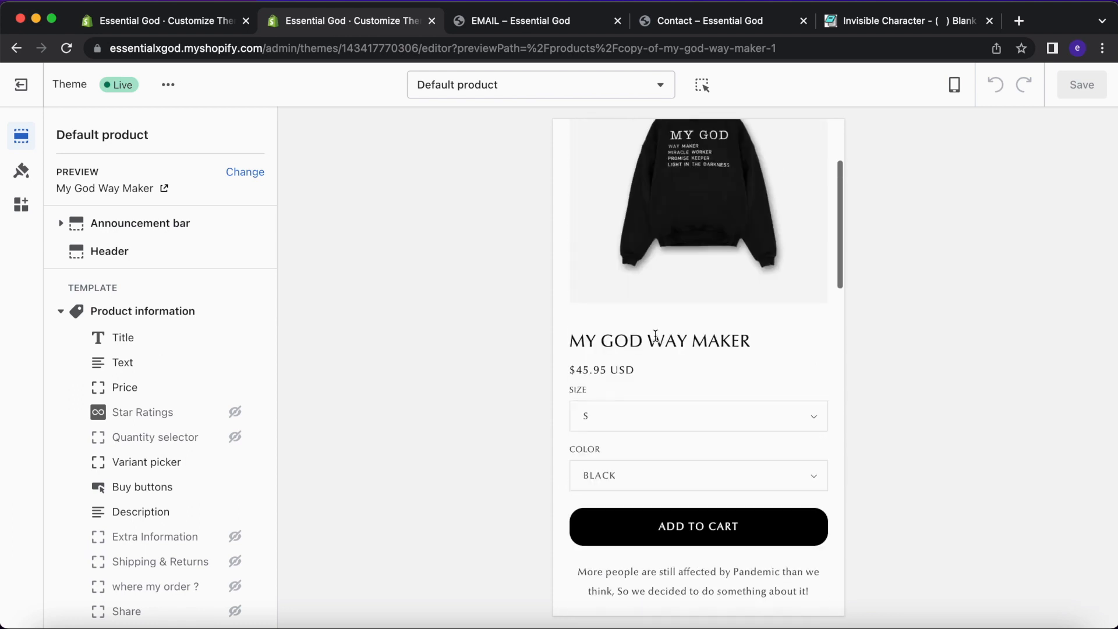
left_click(220, 21)
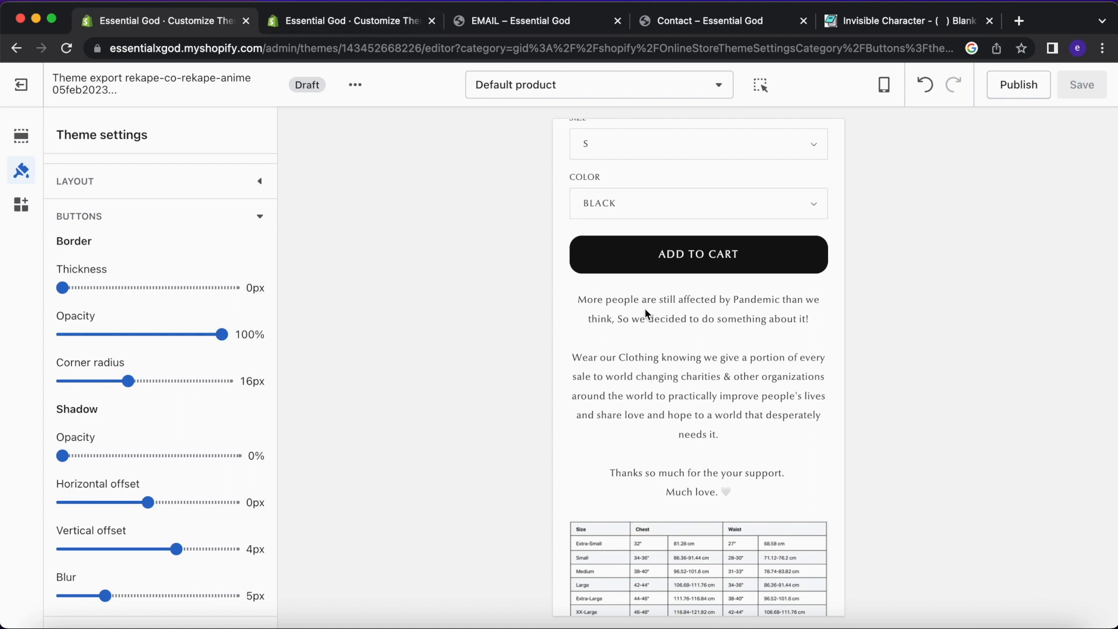
left_click(355, 19)
scroll(600, 326, "down", 10)
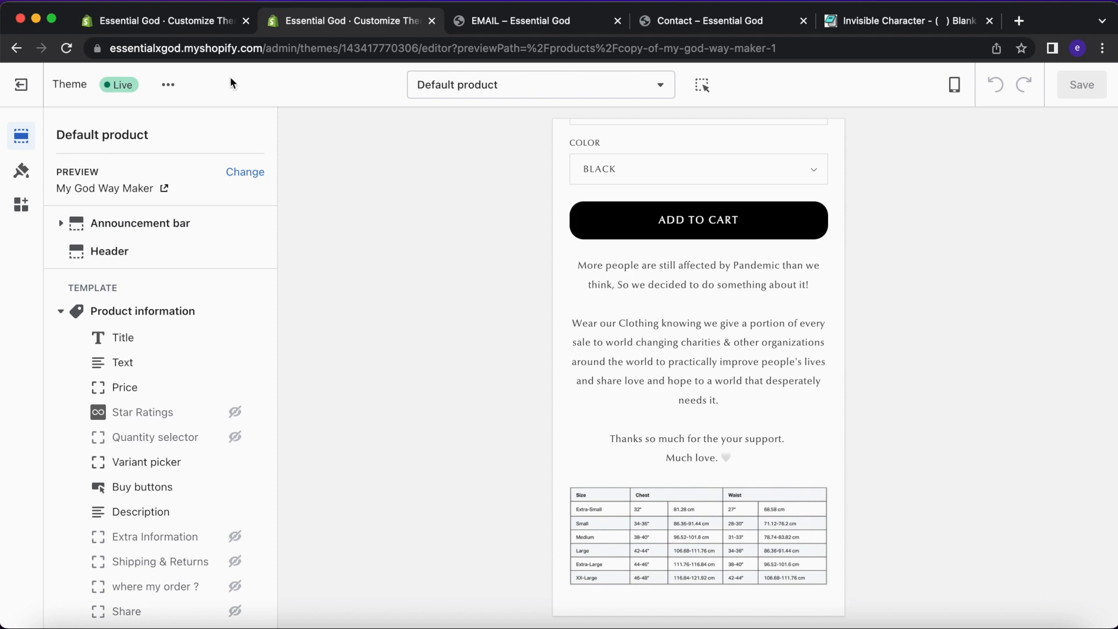
left_click(201, 22)
scroll(645, 452, "down", 4)
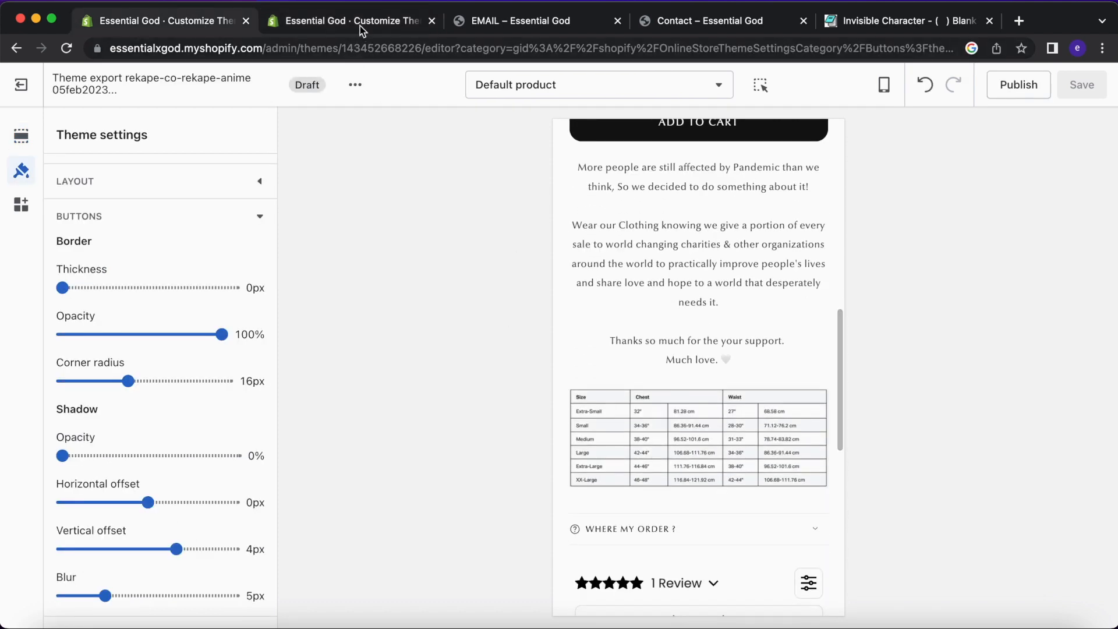
left_click(362, 28)
left_click(207, 20)
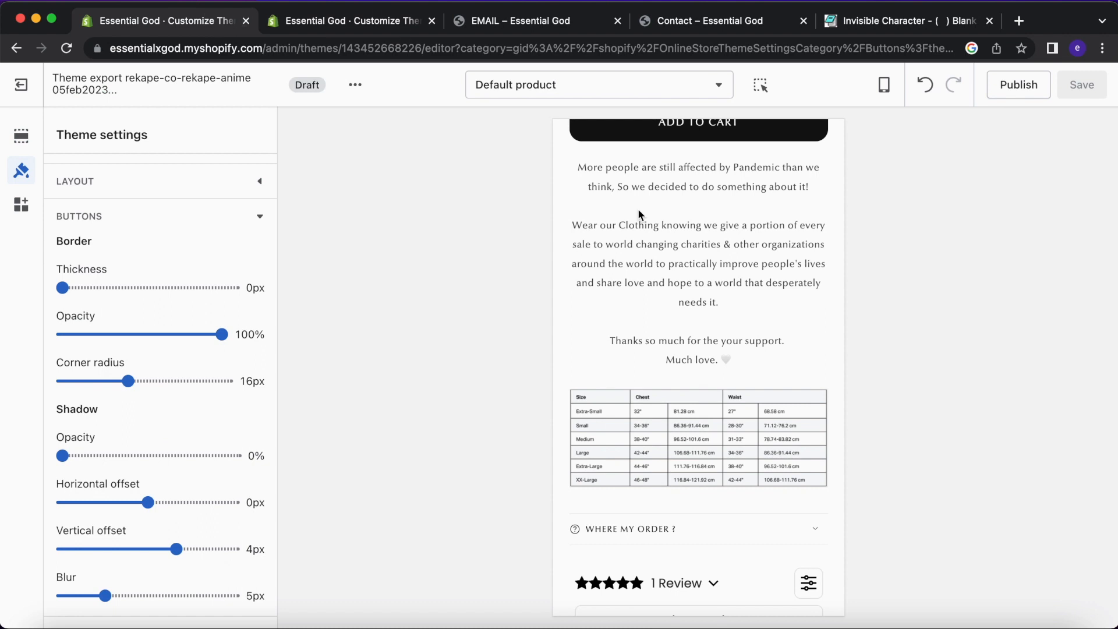
scroll(642, 215, "up", 2)
left_click(332, 23)
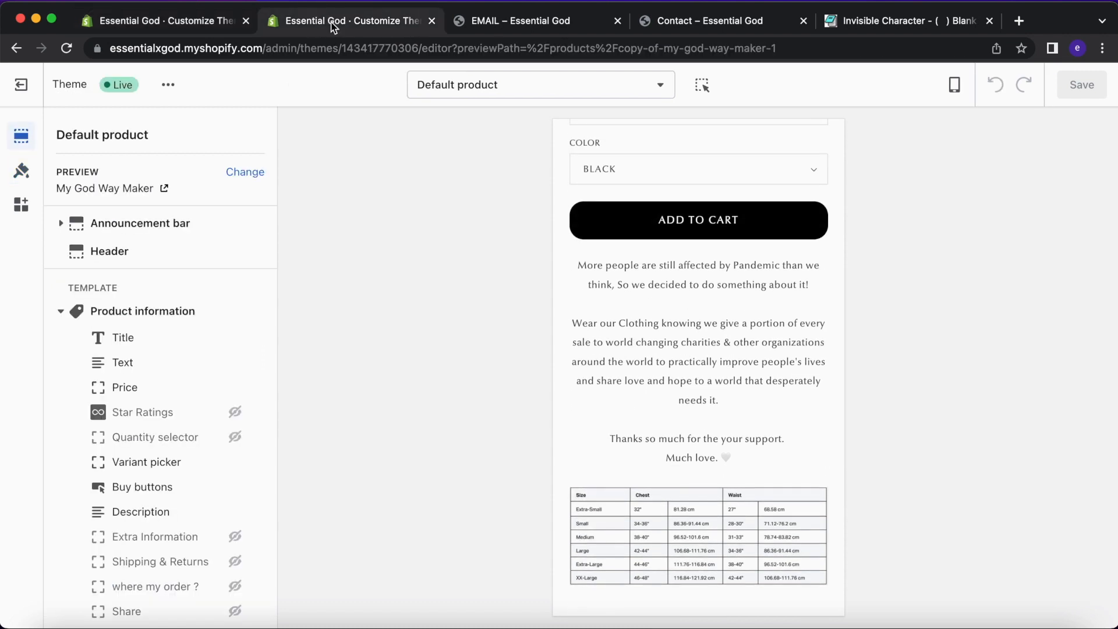
left_click(189, 24)
scroll(666, 291, "down", 1)
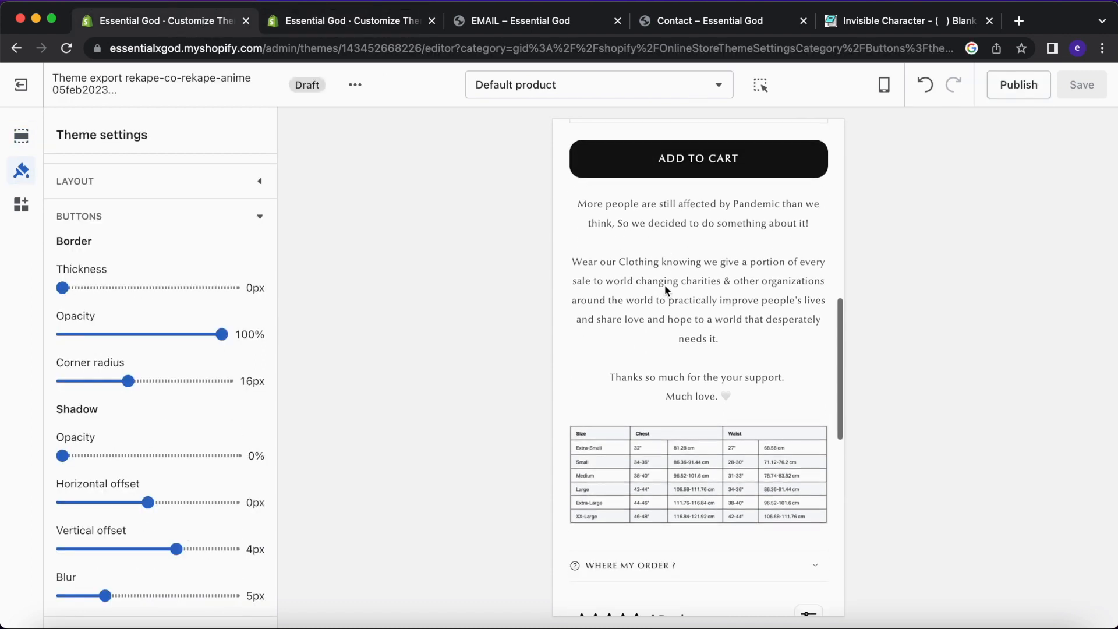
scroll(666, 291, "up", 10)
scroll(667, 291, "down", 8)
scroll(666, 291, "down", 7)
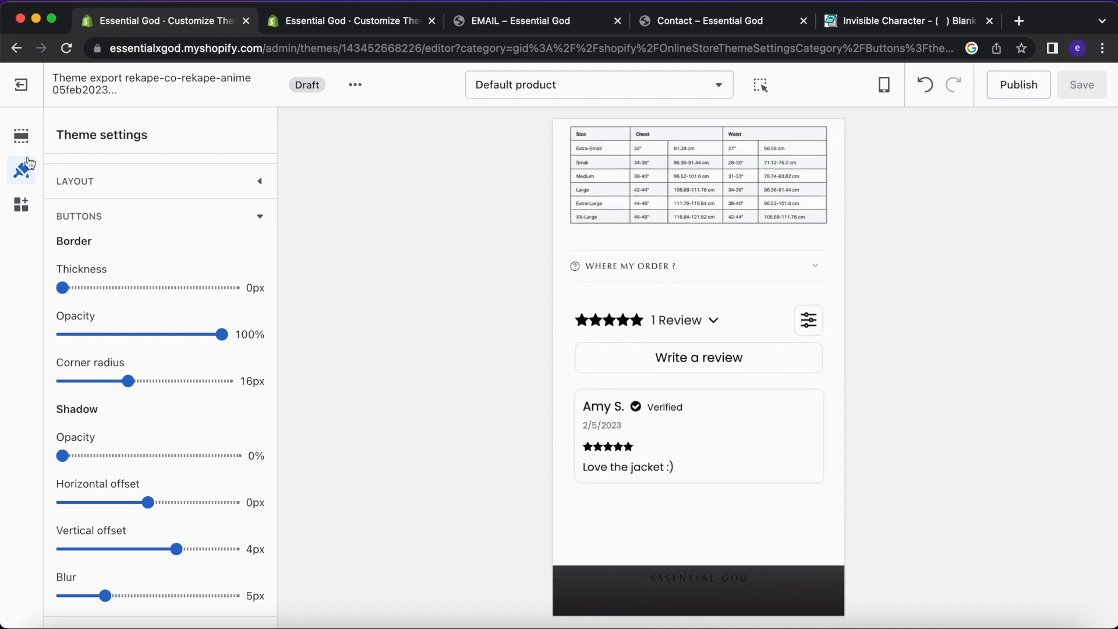
Hide the 'where my order ?' block on the draft product page.
left_click(23, 140)
scroll(155, 379, "down", 4)
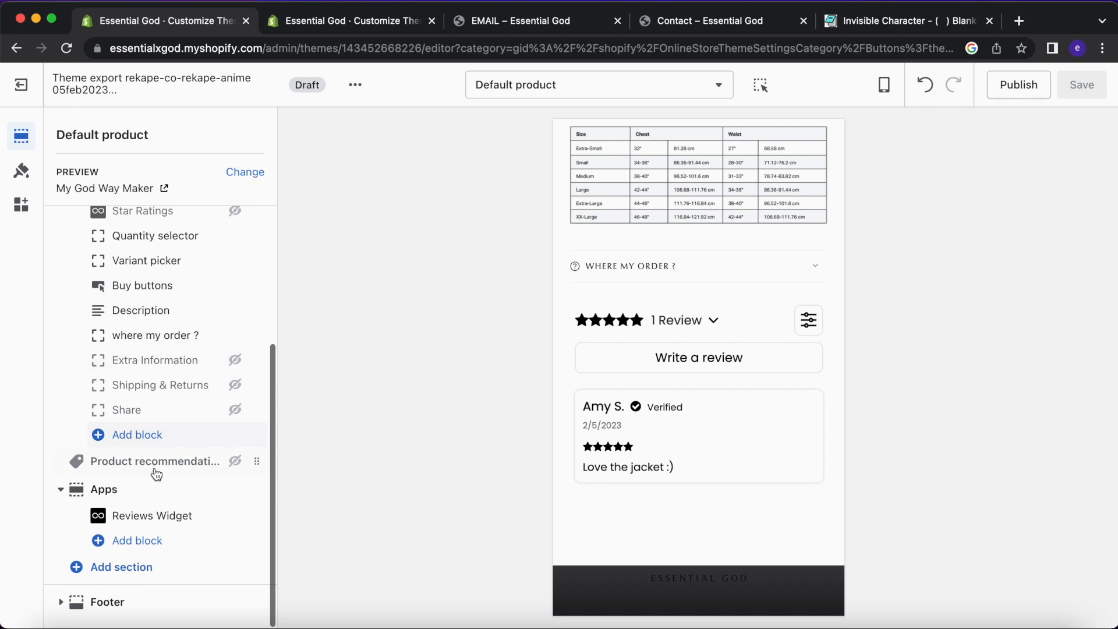
left_click(235, 336)
scroll(693, 389, "up", 14)
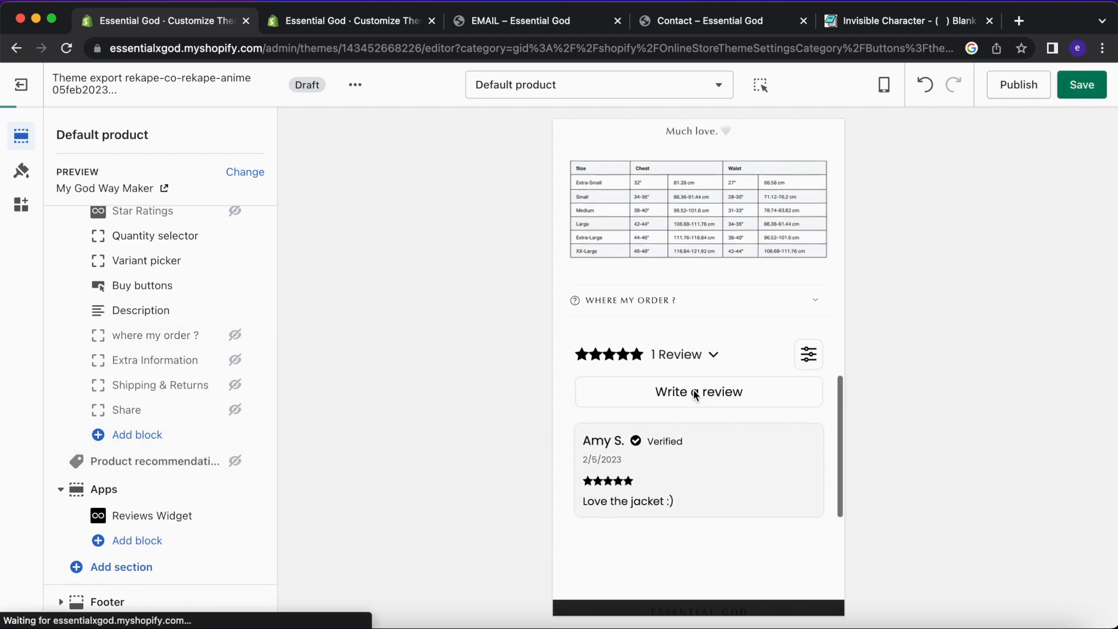
scroll(695, 396, "down", 10)
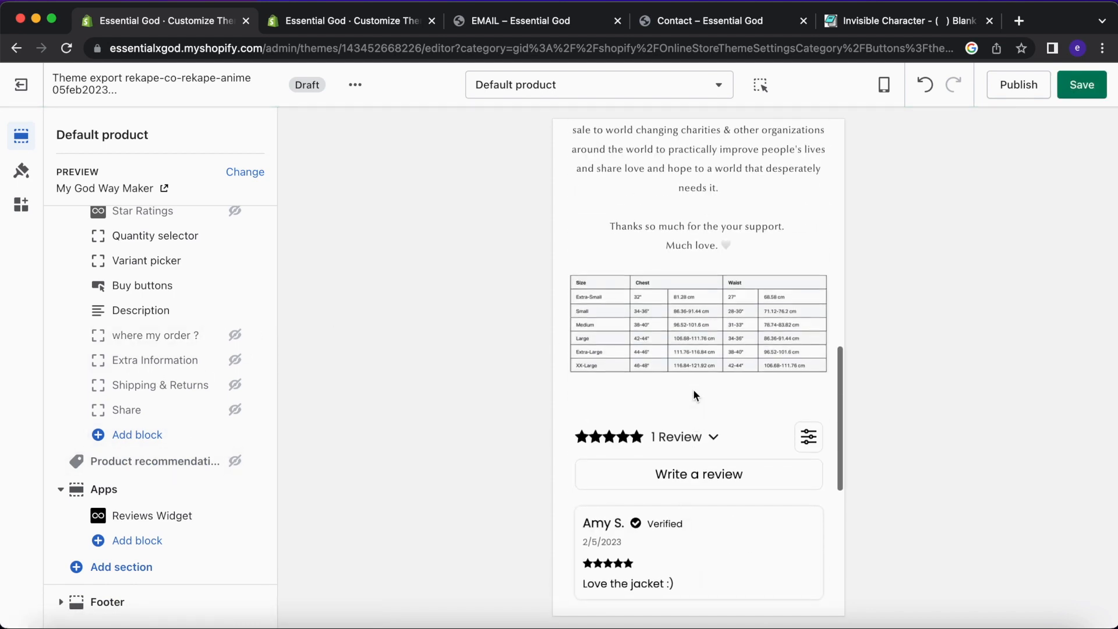
scroll(695, 391, "up", 1)
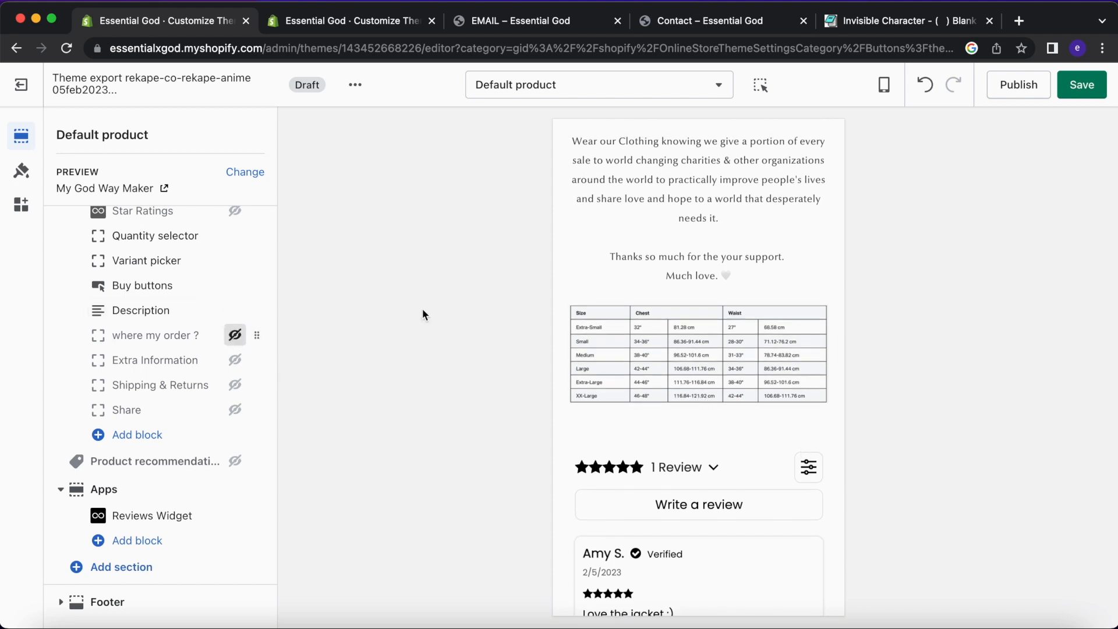
scroll(742, 317, "up", 3)
scroll(739, 309, "down", 4)
scroll(745, 338, "up", 3)
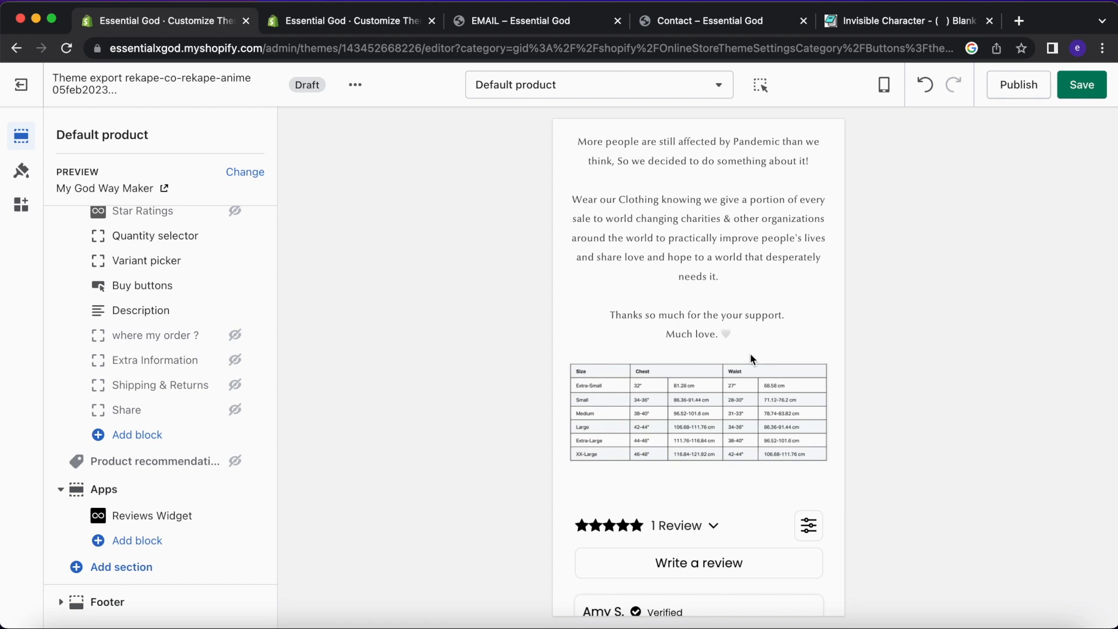
scroll(751, 360, "down", 2)
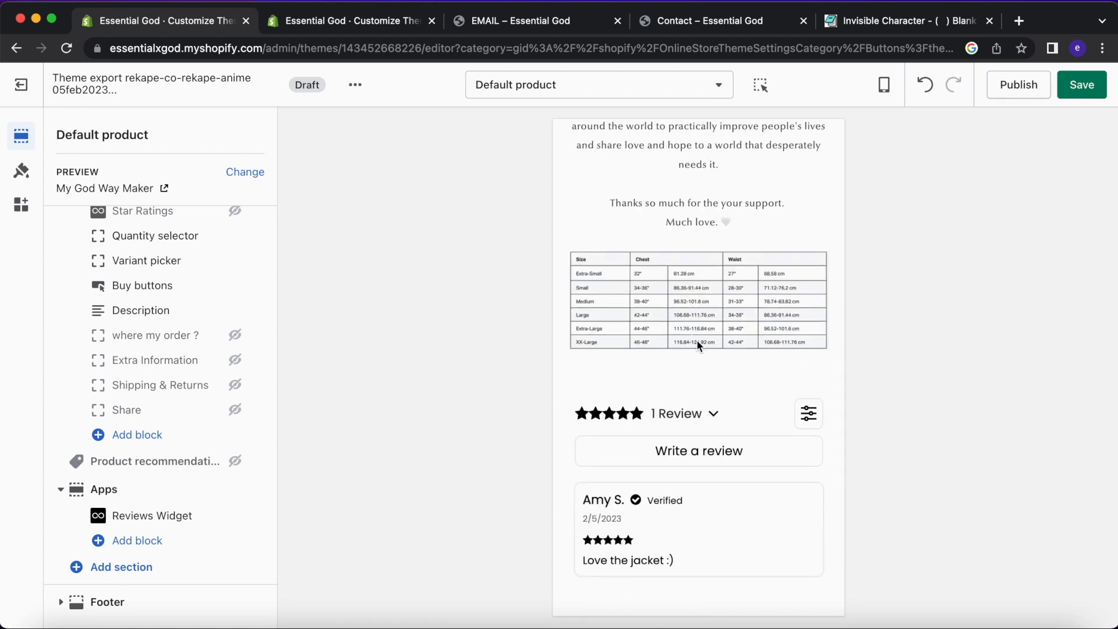
Compare against the live theme's product page and save the draft.
left_click(368, 28)
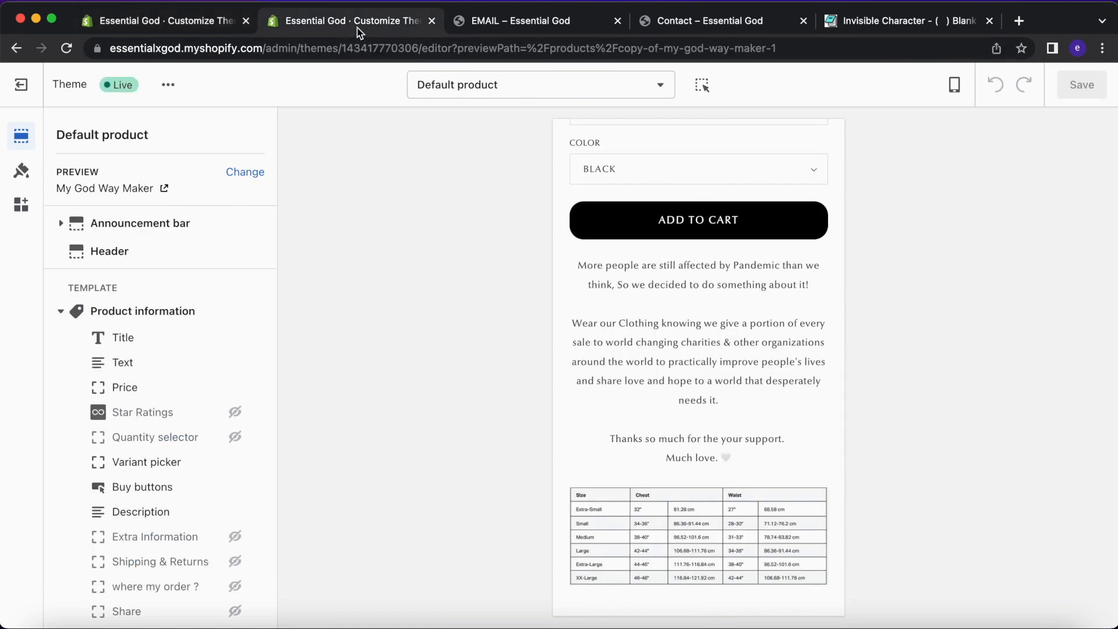
left_click(221, 26)
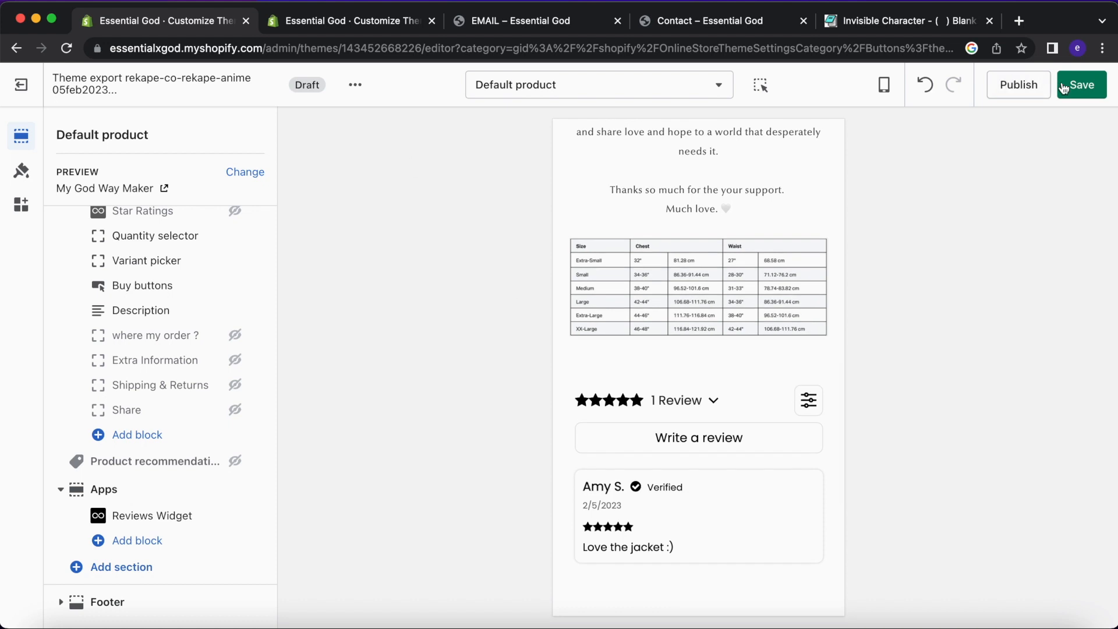
left_click(347, 22)
Return to the draft theme editor, then open the My God Way Maker product in admin Products.
left_click(21, 85)
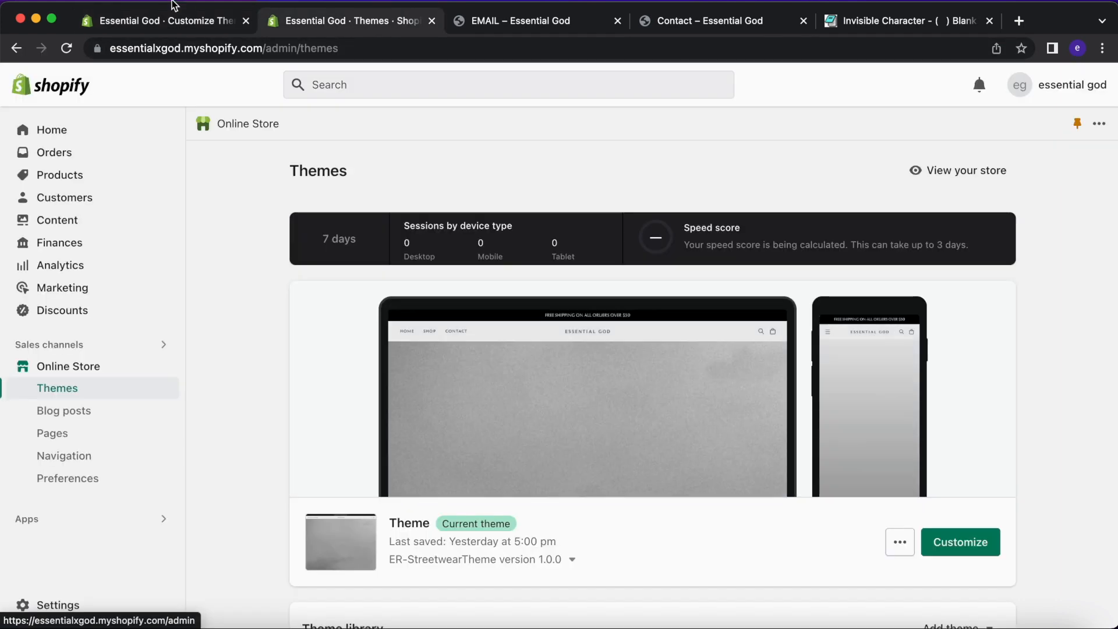
left_click(161, 18)
scroll(583, 293, "up", 5)
scroll(584, 294, "down", 8)
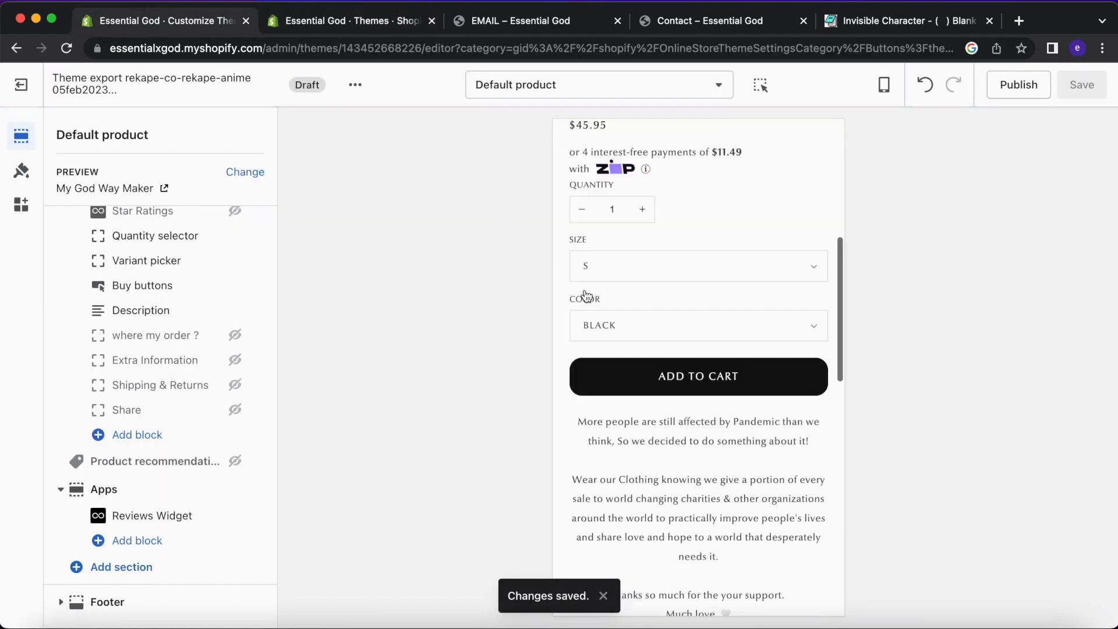
left_click(336, 22)
left_click(89, 178)
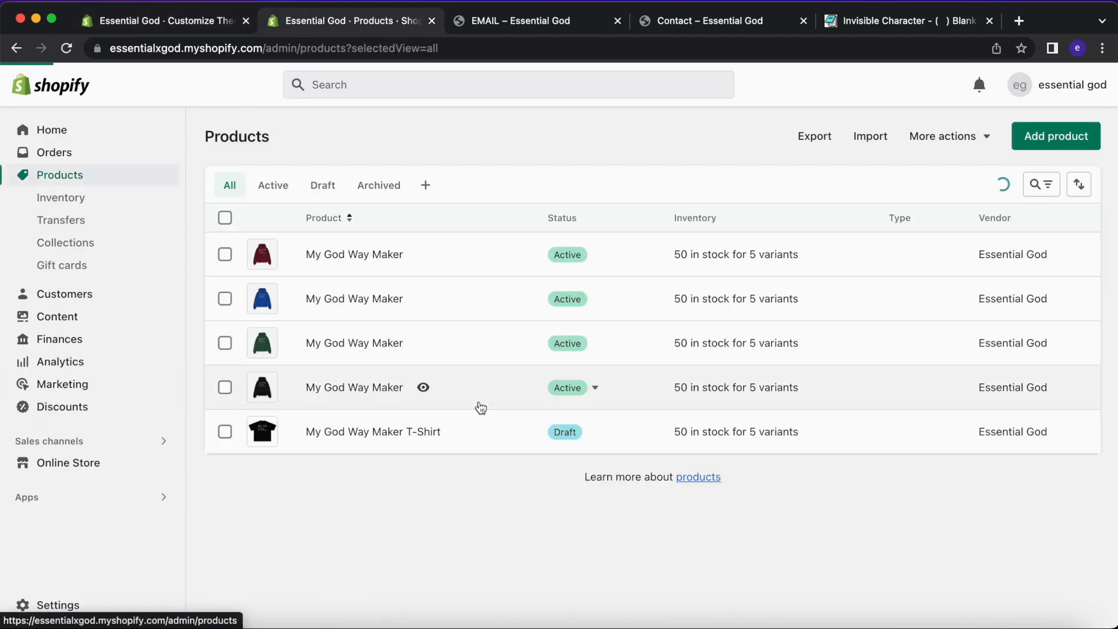
left_click(356, 389)
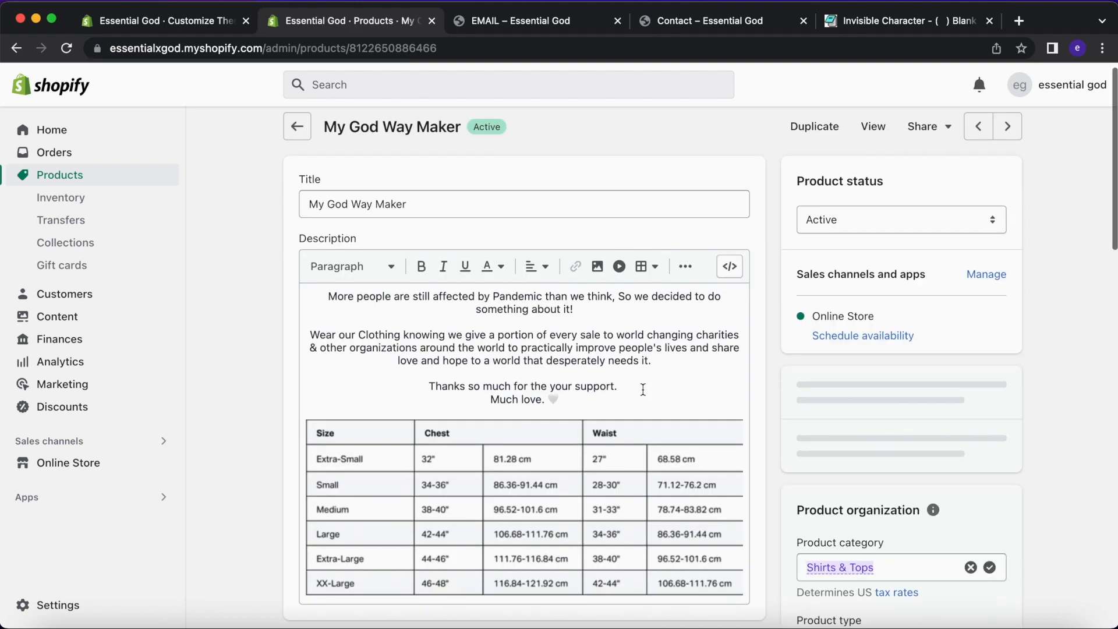
Resize the size-chart image to Wallpaper (1024px), save, and reload the draft editor to check it.
scroll(641, 389, "down", 2)
double_click(638, 391)
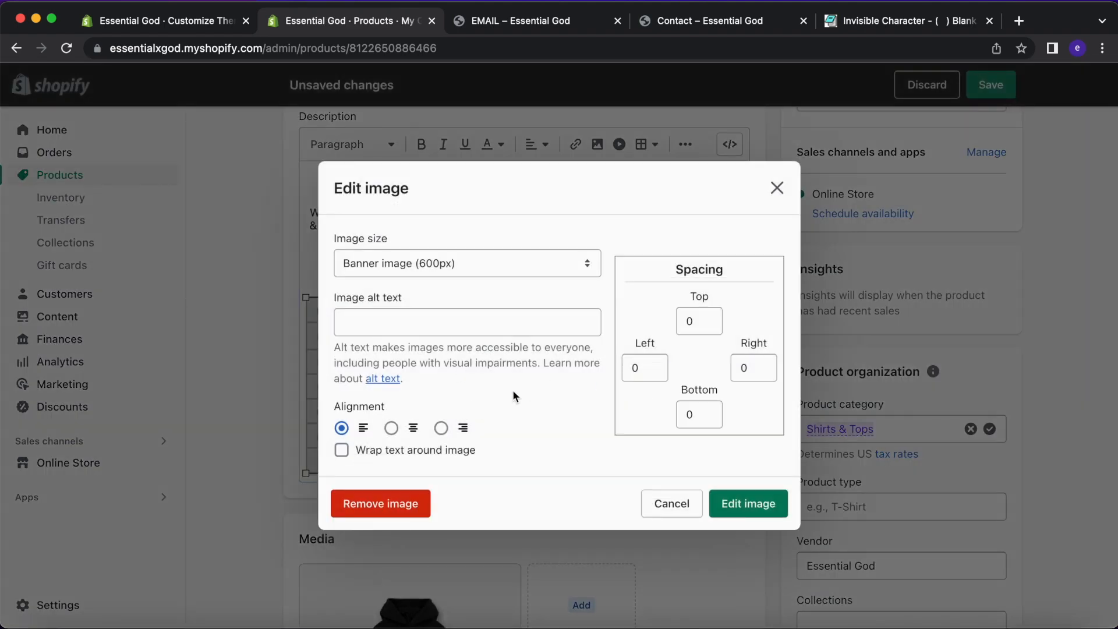
left_click(459, 274)
left_click(473, 280)
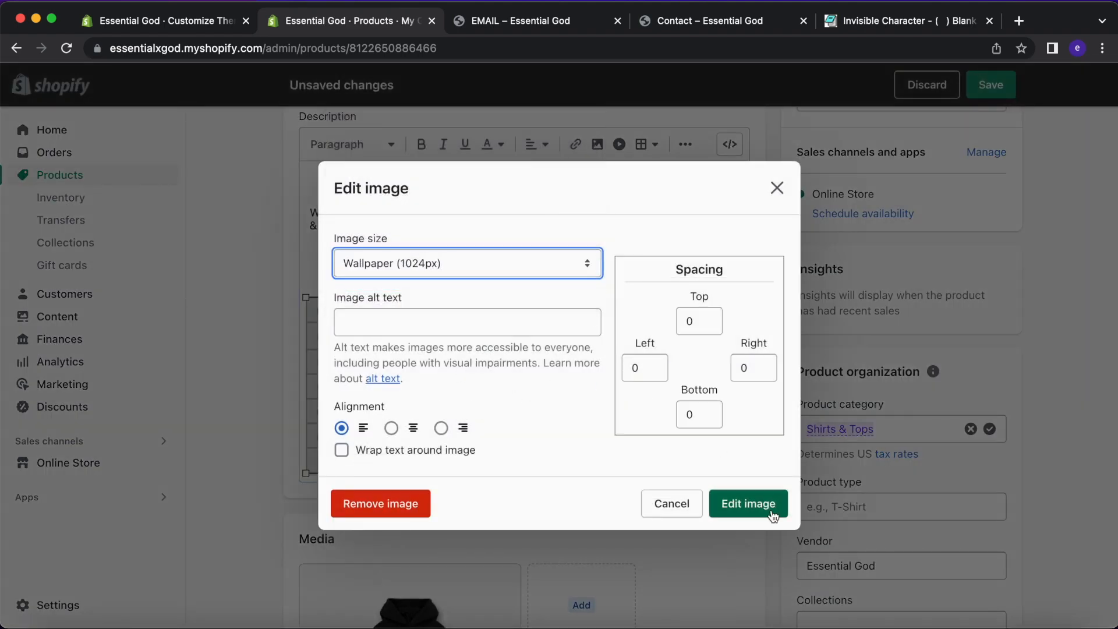
left_click(774, 515)
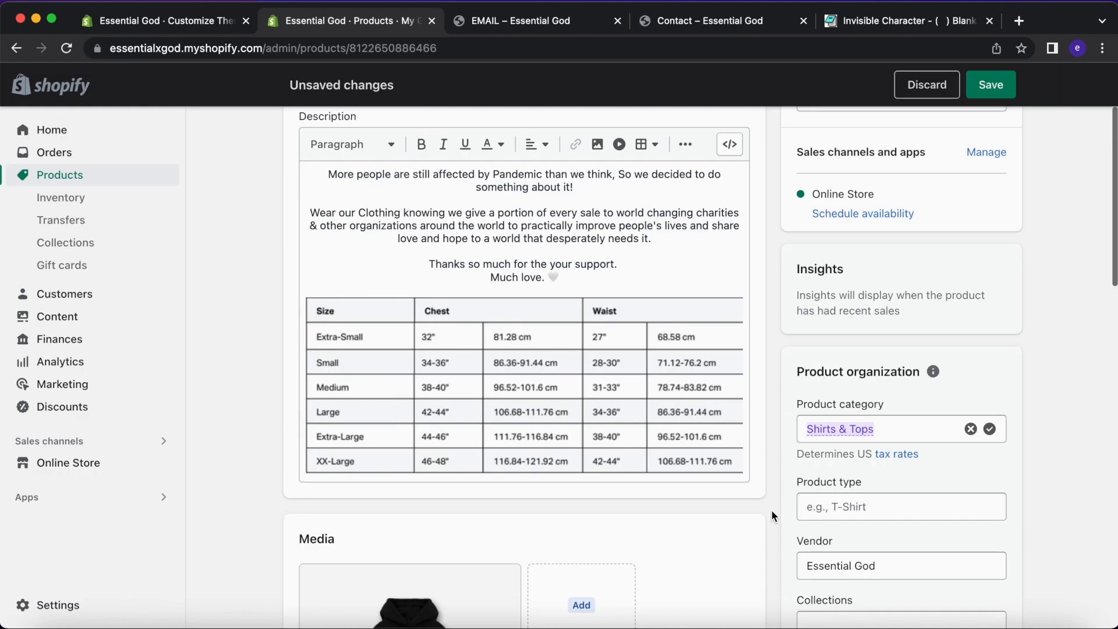
left_click(991, 93)
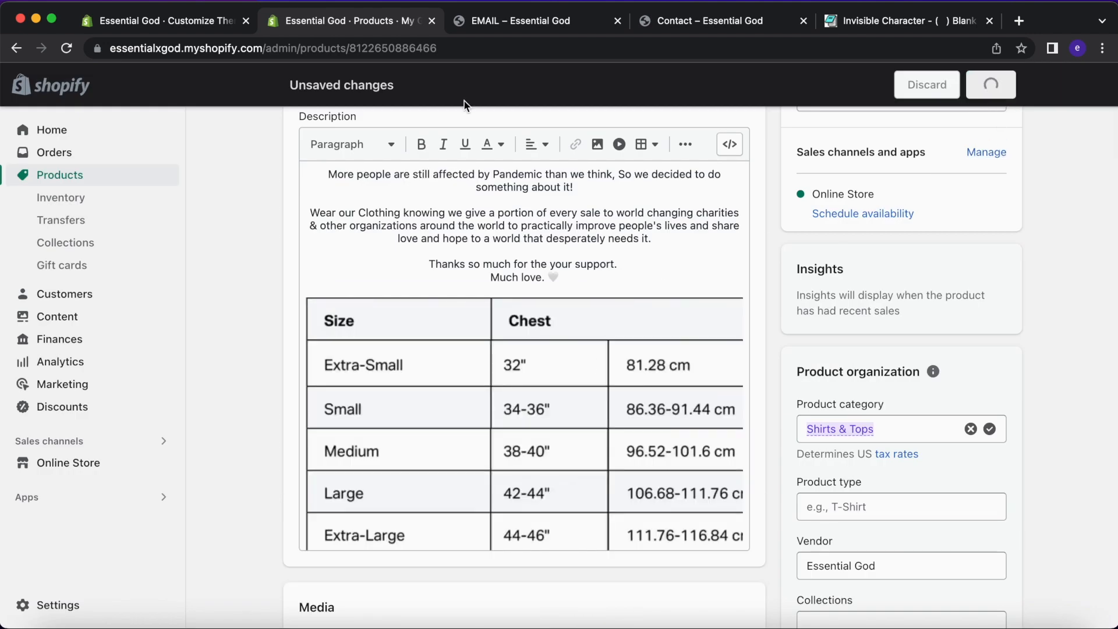
left_click(203, 22)
scroll(714, 431, "up", 5)
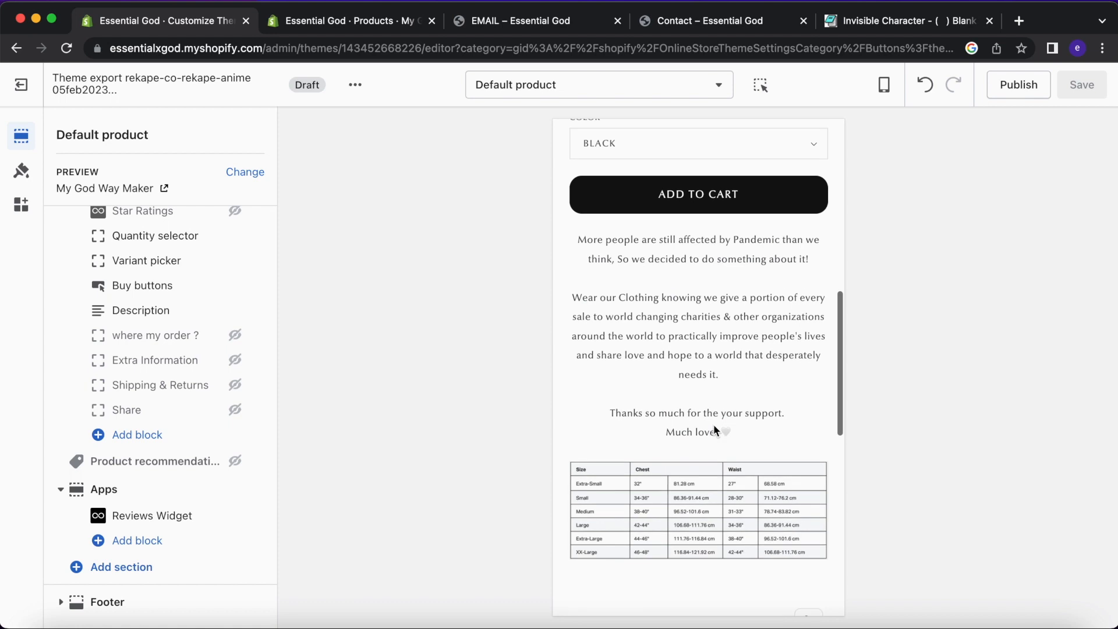
key("super+r")
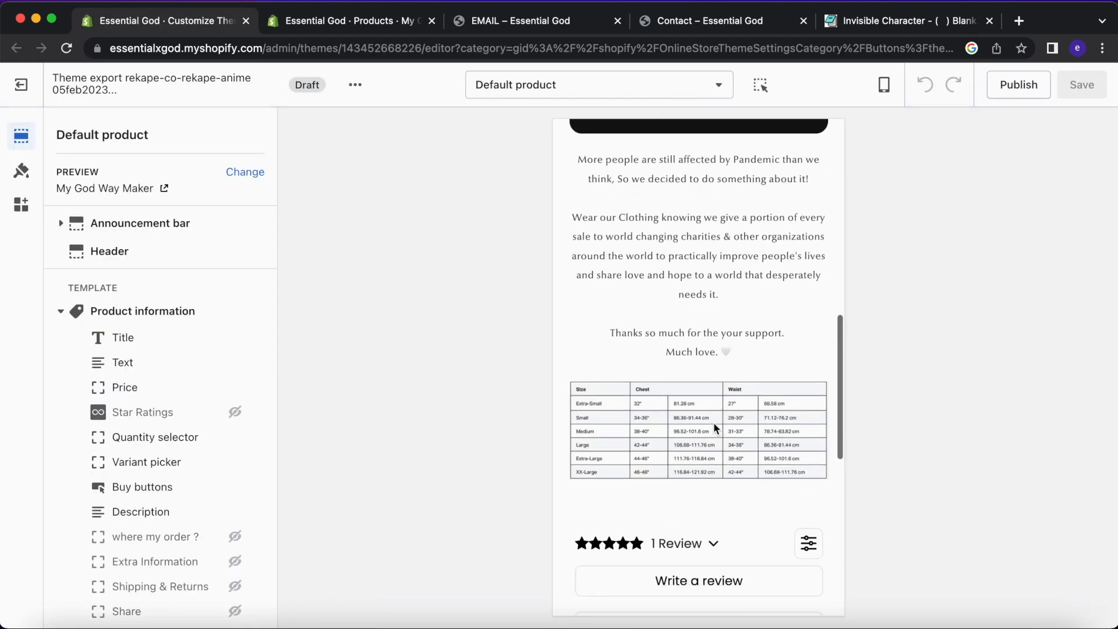
Set the size chart to Wallpaper (2048px), center it, save, and view the product storefront.
left_click(302, 23)
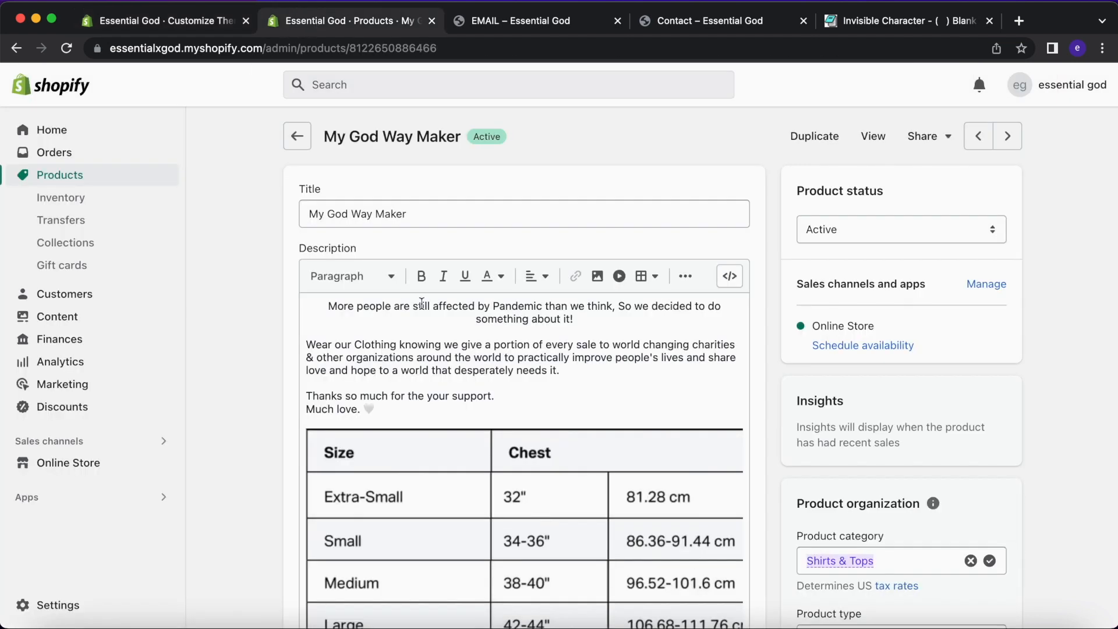
double_click(441, 470)
left_click(465, 270)
left_click(460, 280)
left_click(390, 428)
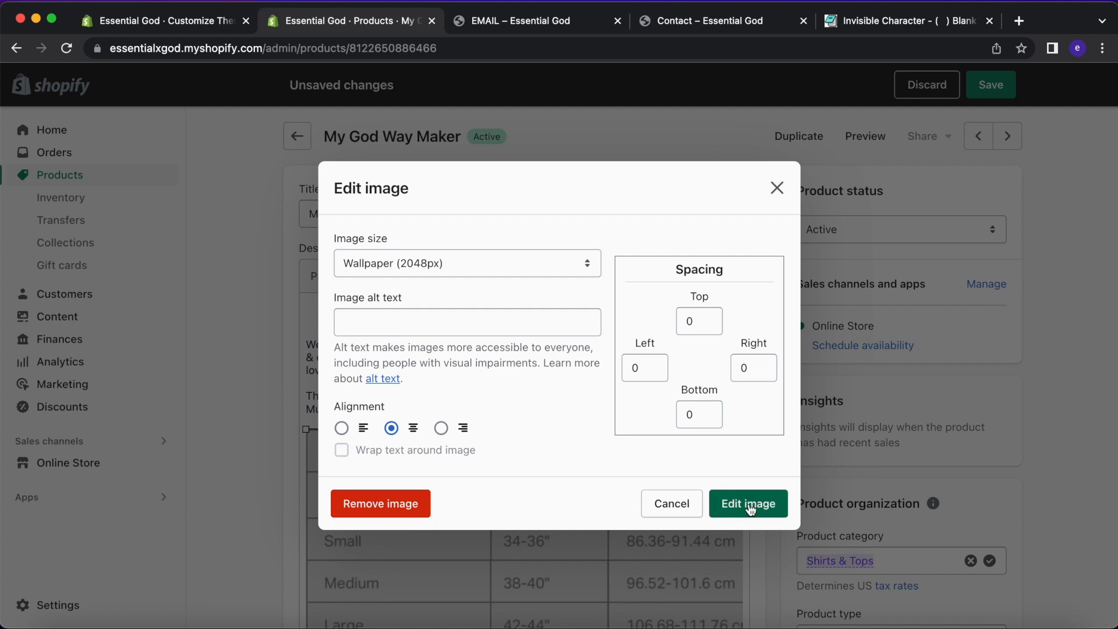
left_click(743, 503)
left_click(976, 89)
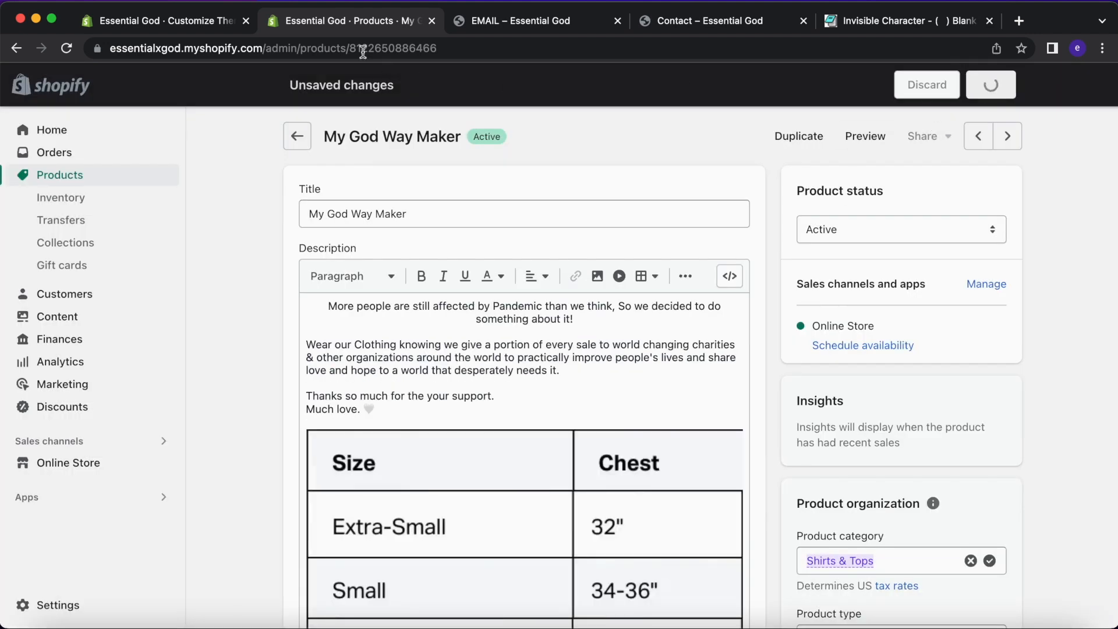
left_click(872, 137)
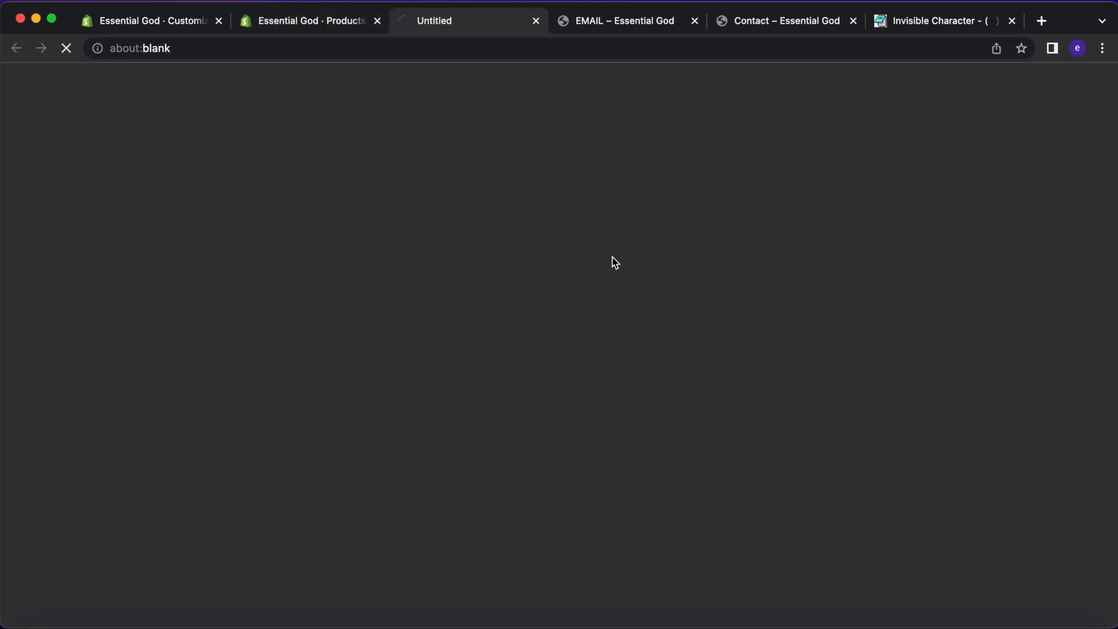
Inspect the storefront product page's phone-width layout in DevTools, then close DevTools.
right_click(596, 264)
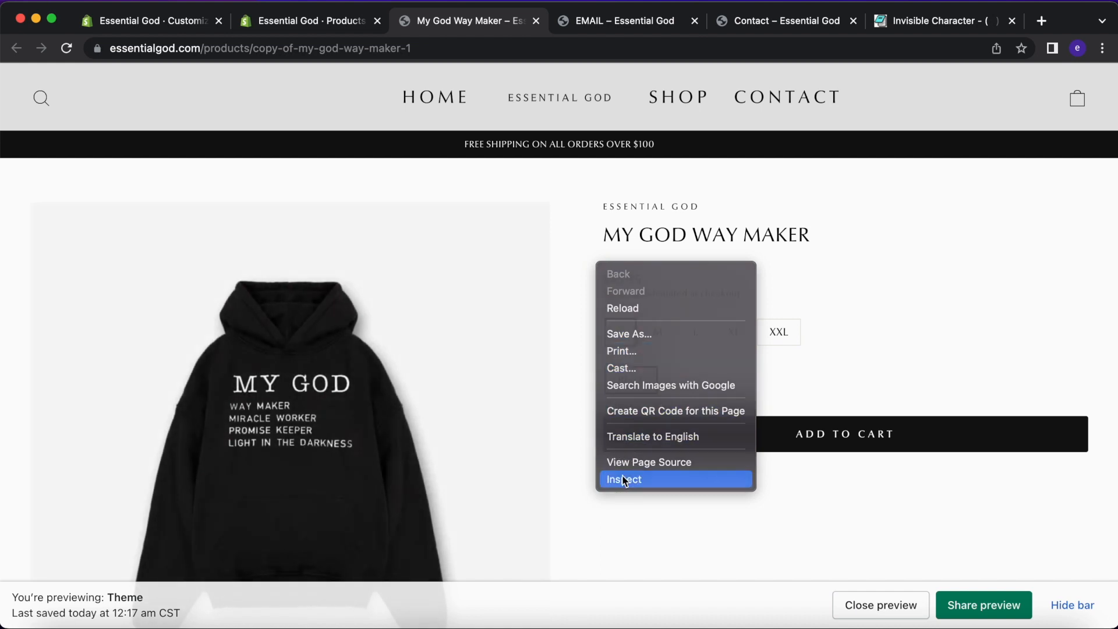
left_click(625, 479)
scroll(459, 470, "down", 15)
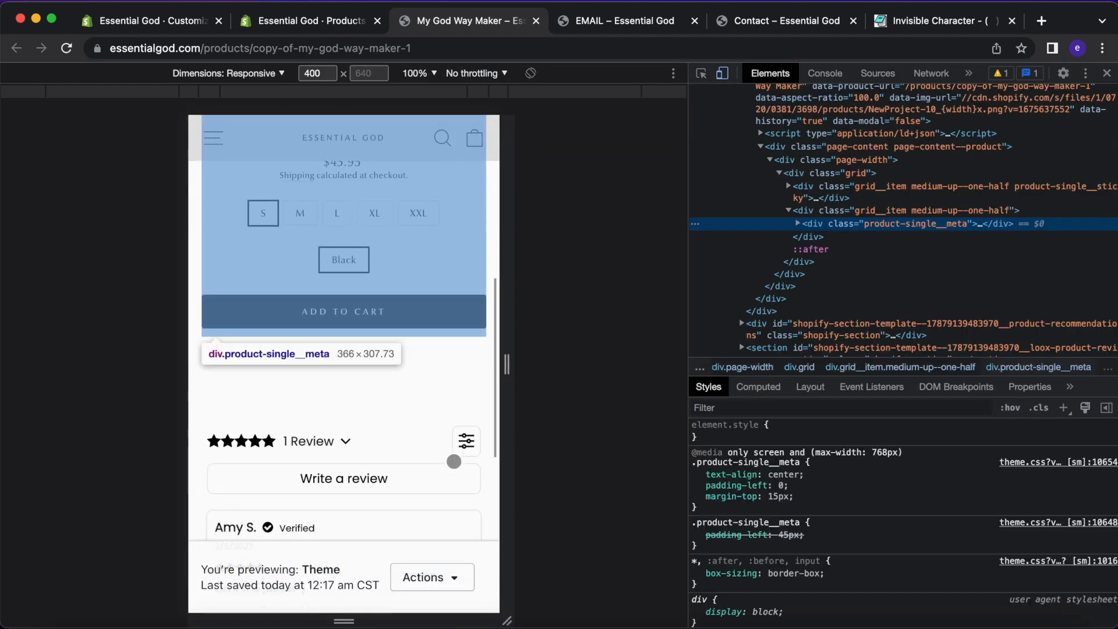
scroll(456, 467, "up", 1)
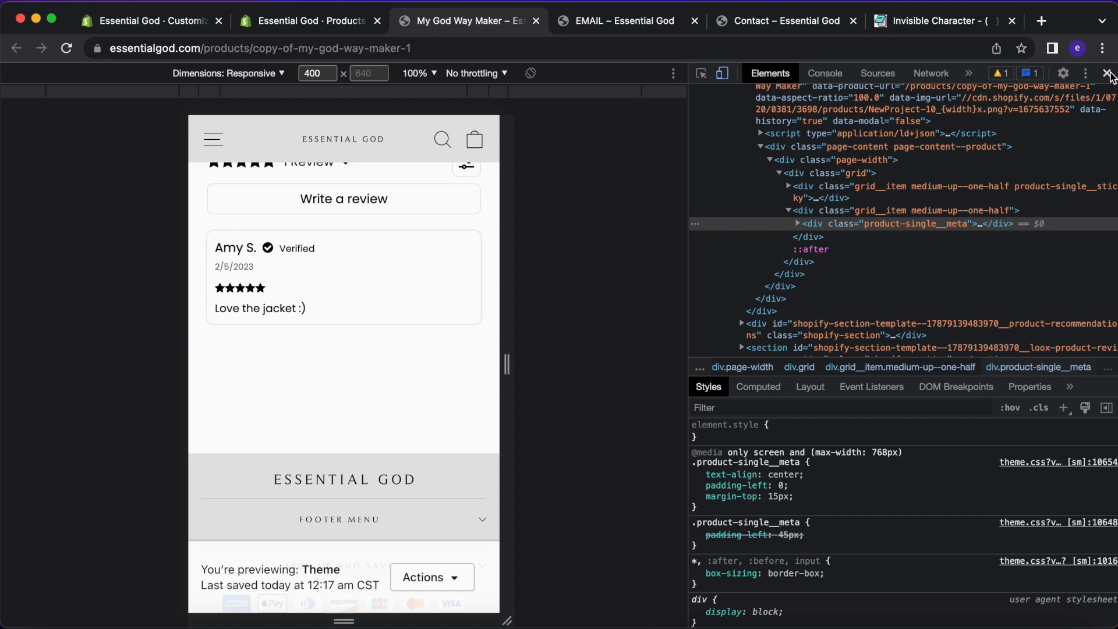
left_click(1107, 72)
Back in the draft theme editor, scroll the hoodie preview to the enlarged size chart.
left_click(157, 22)
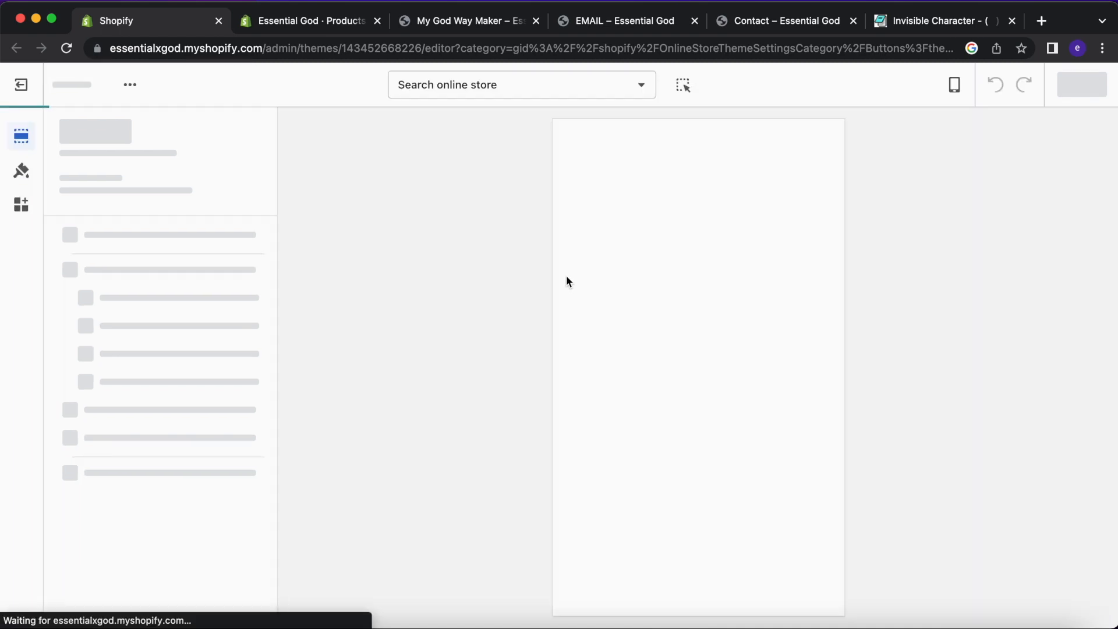
scroll(636, 327, "down", 15)
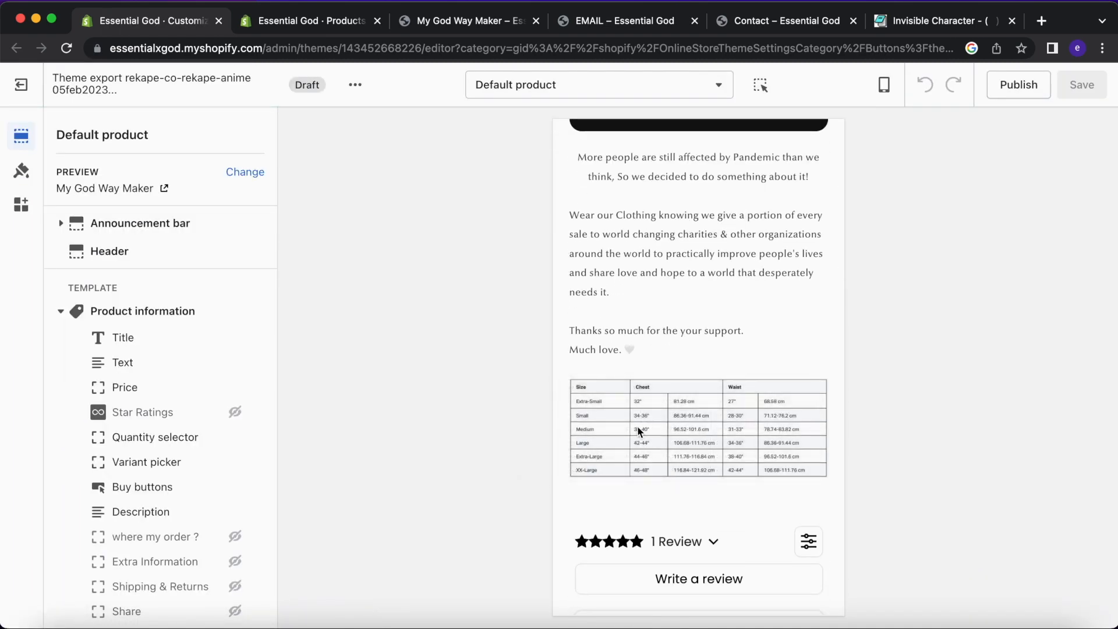
scroll(665, 428, "down", 1)
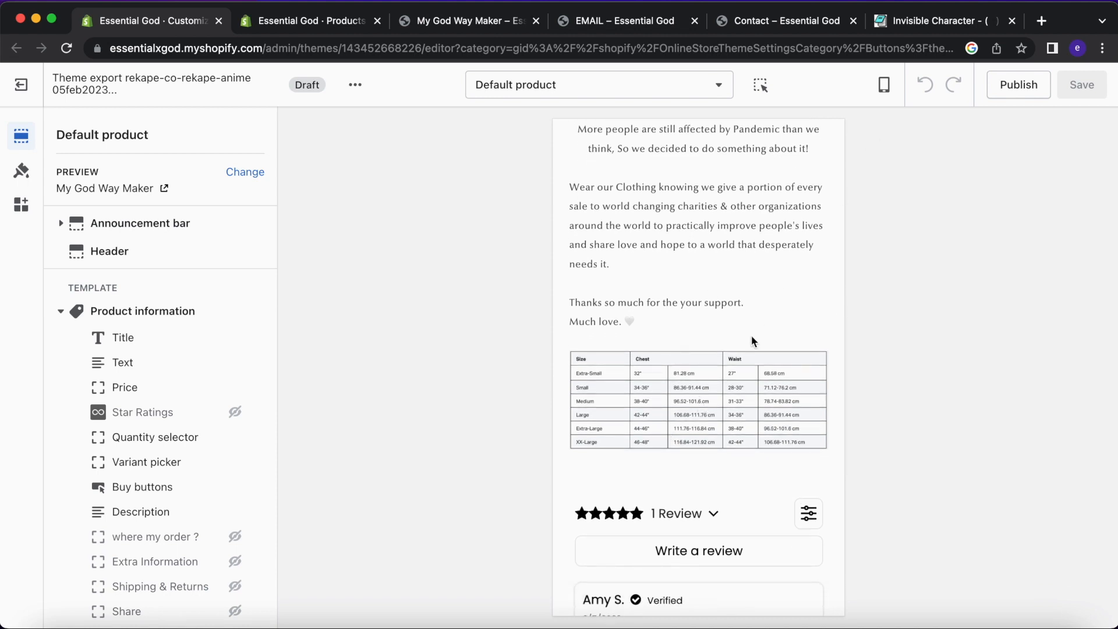
Test the Write a review prompt on the hoodie preview, dismiss it, and go to the My God Way Maker admin page.
scroll(765, 382, "down", 6)
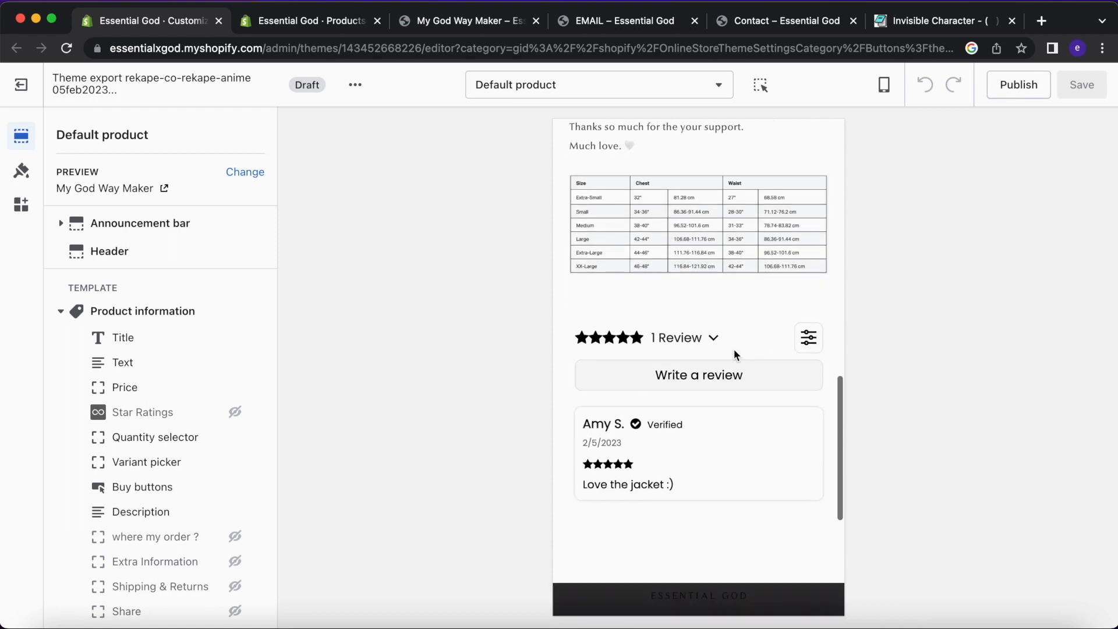
scroll(729, 275, "down", 2)
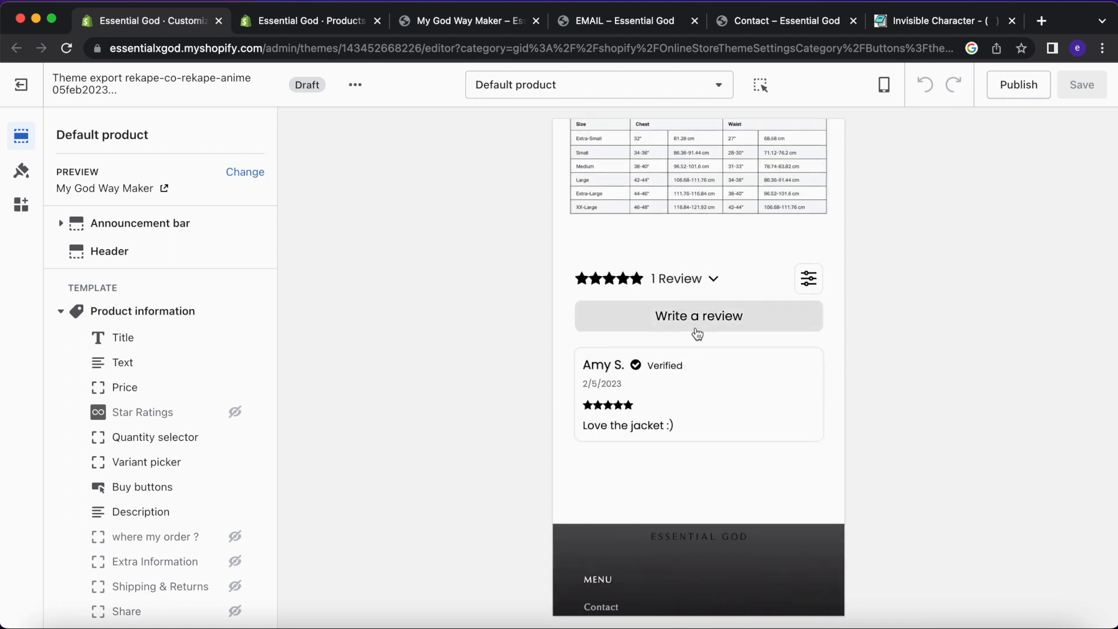
left_click(698, 329)
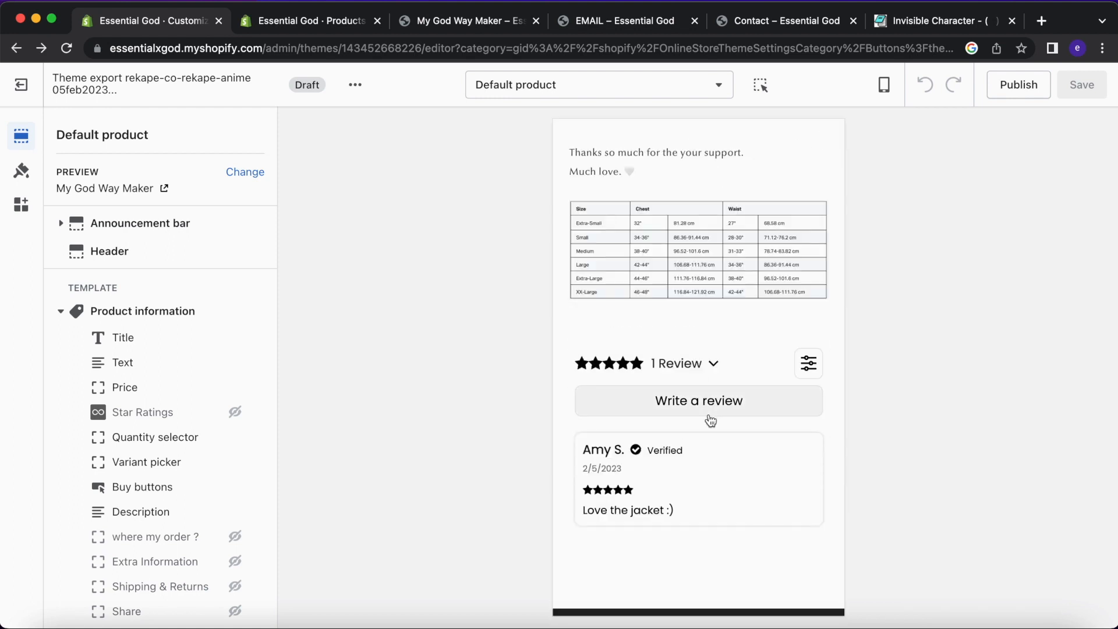
scroll(686, 400, "down", 2)
left_click(722, 341)
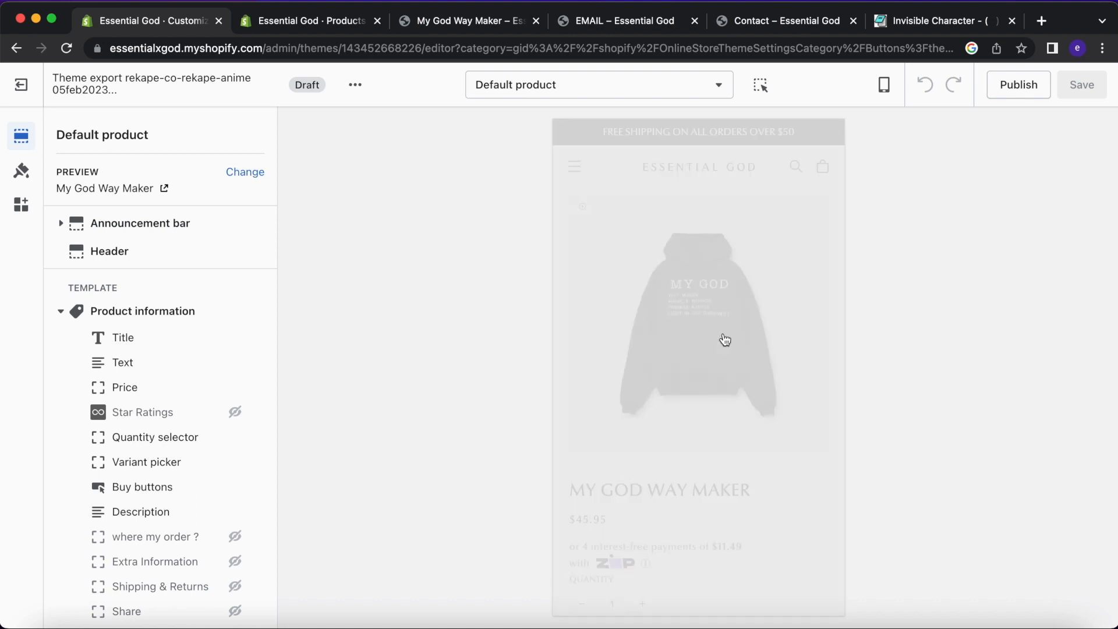
left_click(823, 145)
left_click(280, 24)
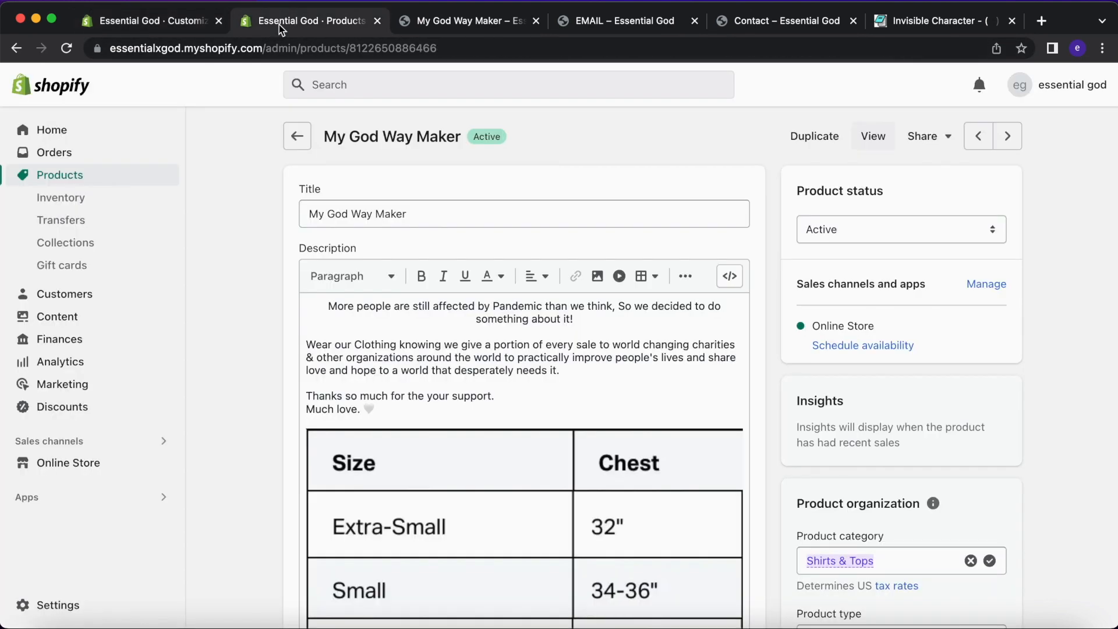
Open the Loox Product Reviews & Photos app dashboard and dismiss the Upsell & Reviews notice.
left_click(96, 495)
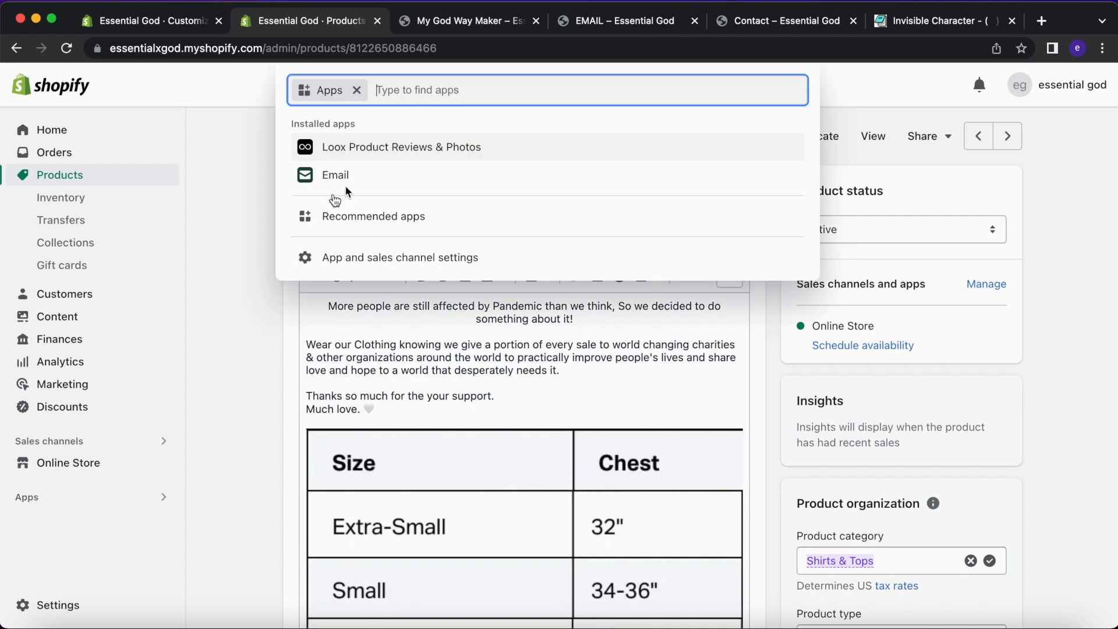
left_click(418, 145)
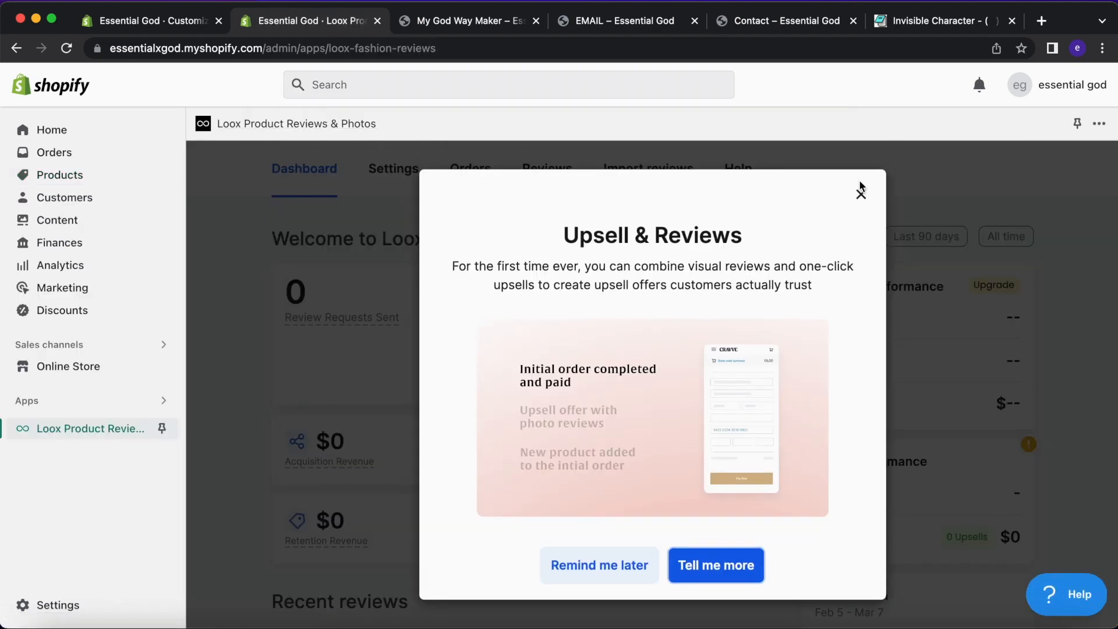
left_click(861, 190)
scroll(588, 225, "down", 4)
scroll(588, 225, "up", 4)
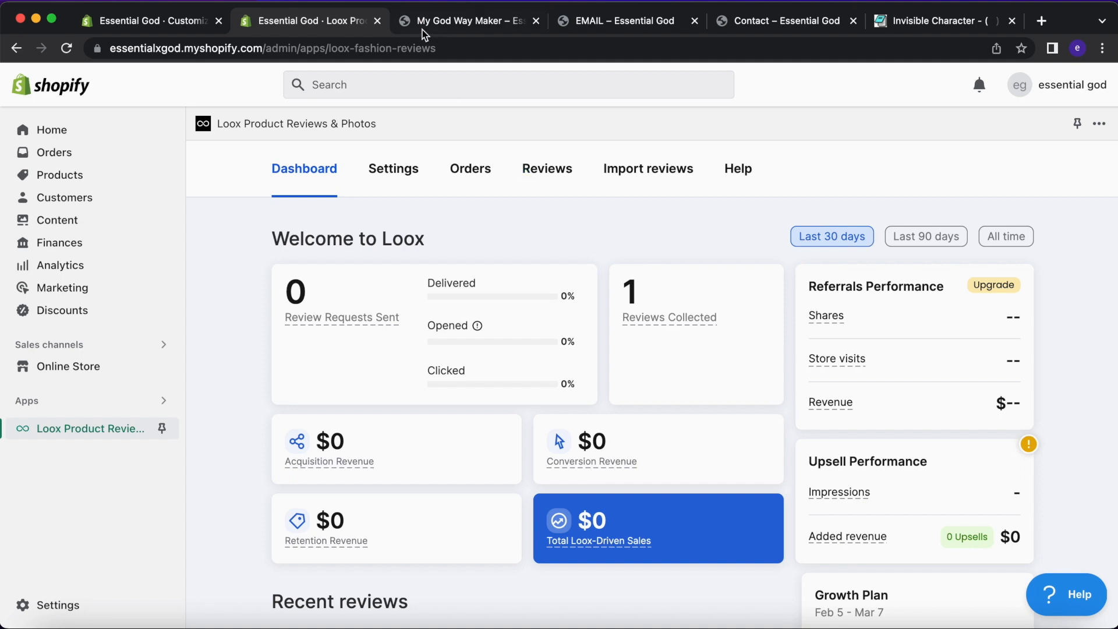
Glance at the live My God Way Maker page, close it, and return to the theme editor.
left_click(441, 27)
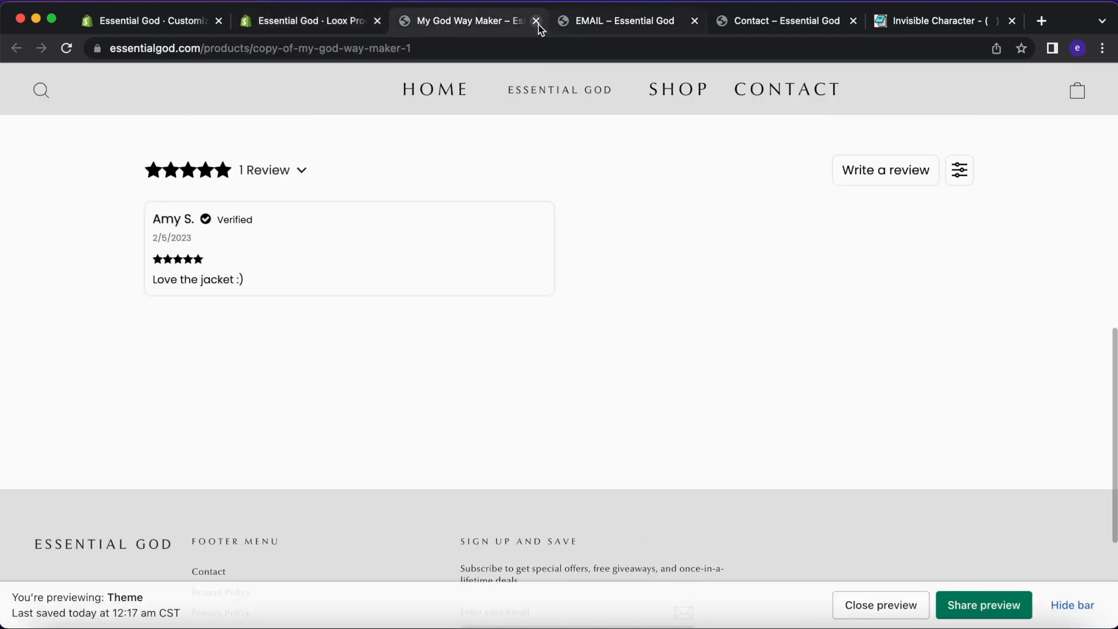
left_click(536, 21)
left_click(183, 25)
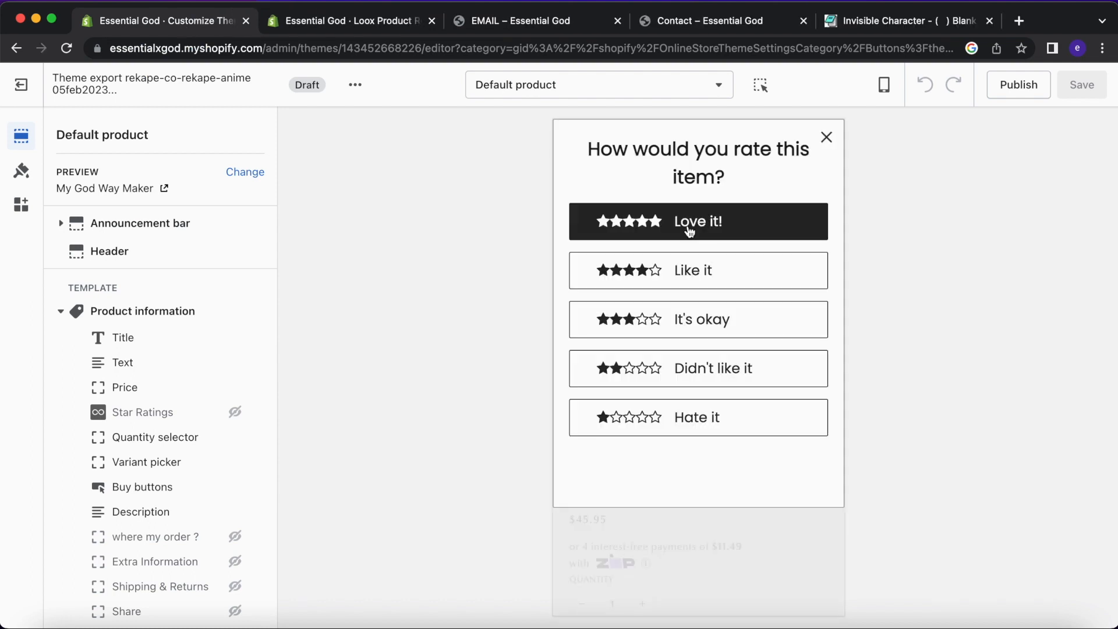
Rate the hoodie five stars (Love it), skip the photo, and move past the written comment.
left_click(687, 224)
left_click(829, 500)
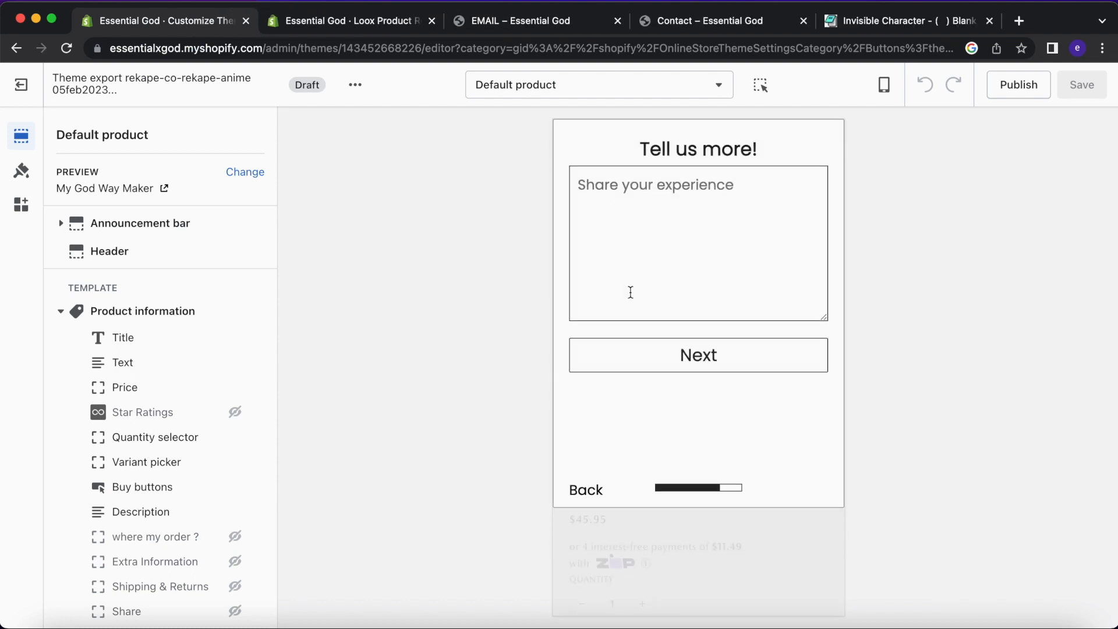
left_click(589, 492)
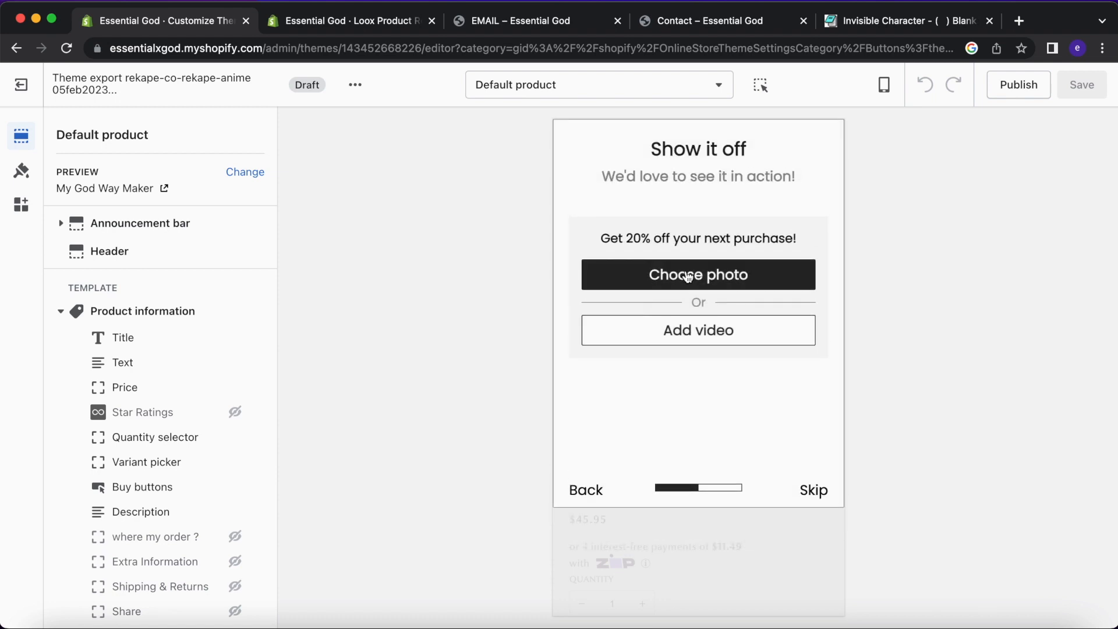
left_click(812, 490)
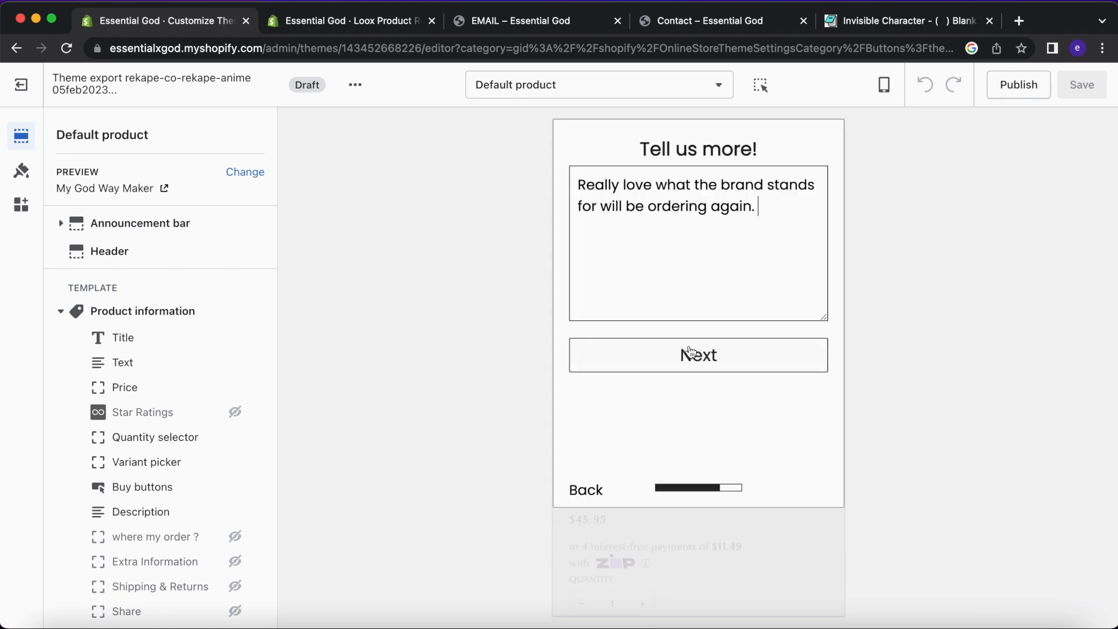
left_click(690, 355)
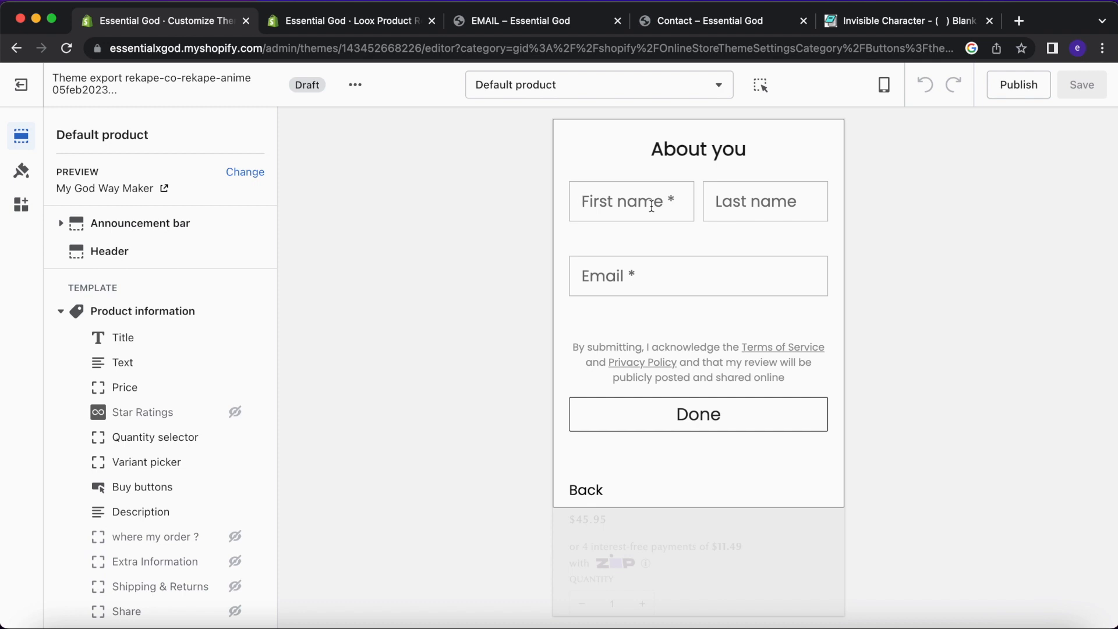
Enter the reviewer's first name and e-mail, submit the review, and close the thank-you message.
left_click(651, 207)
type("Lilly")
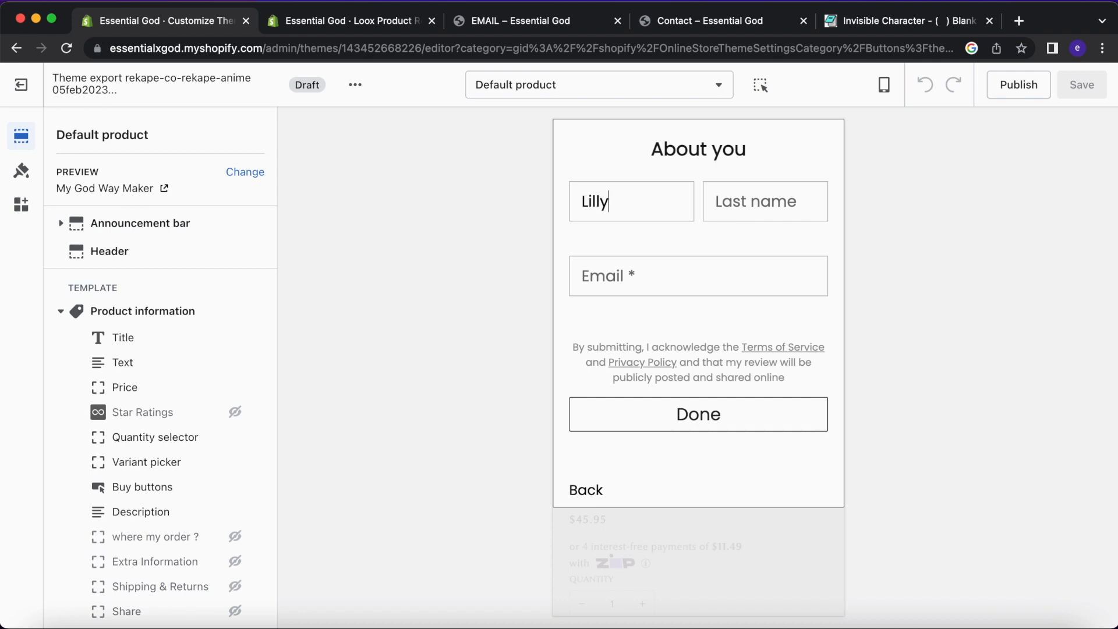
type("O")
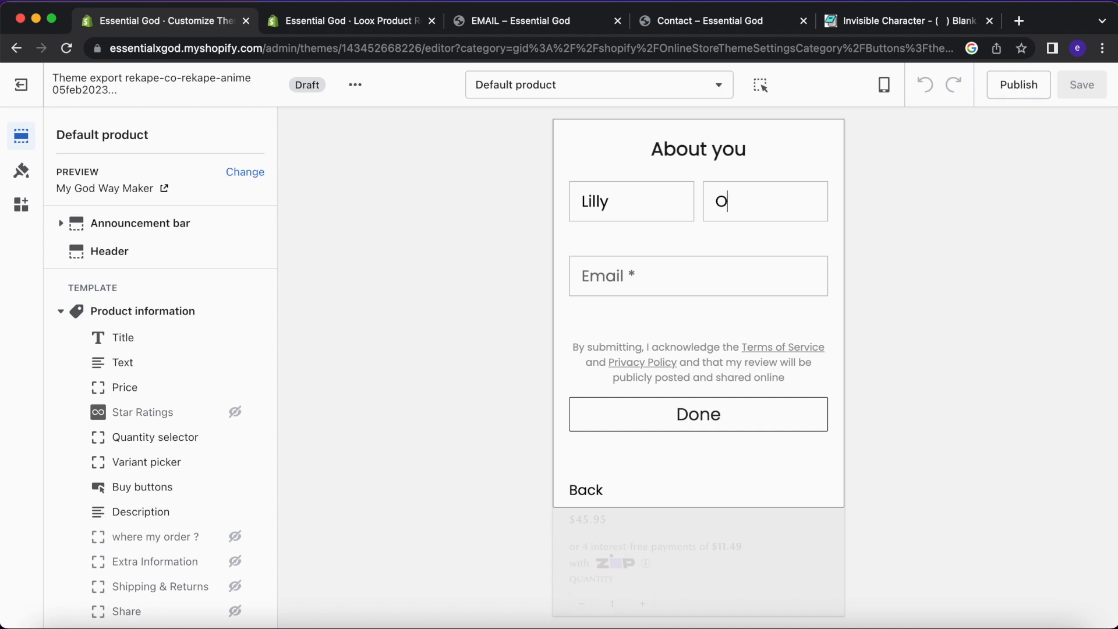
left_click(616, 278)
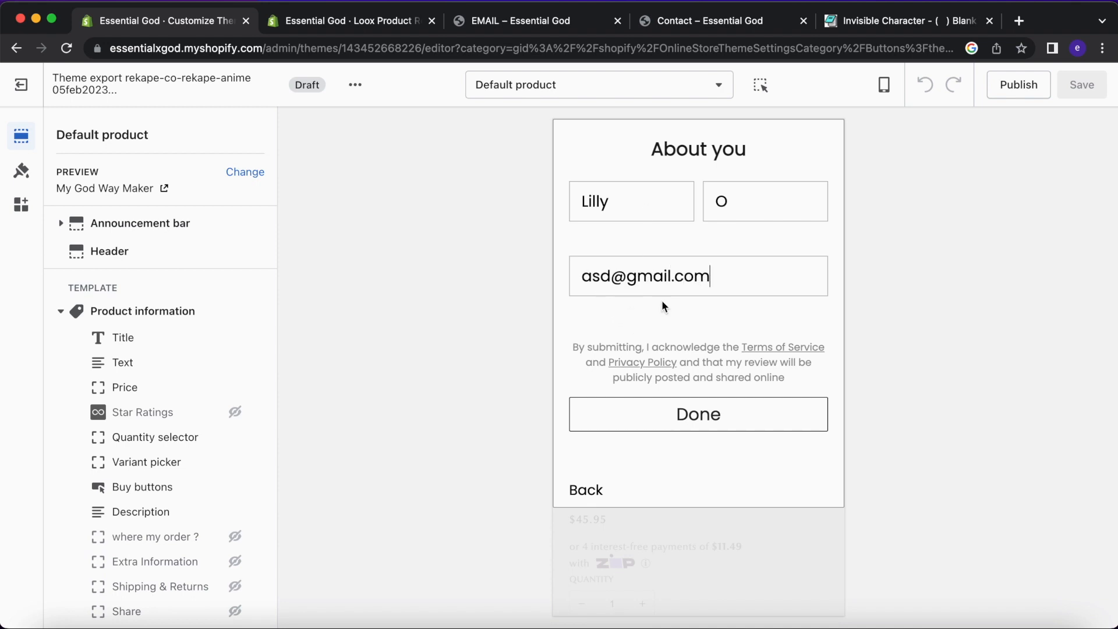
left_click(673, 412)
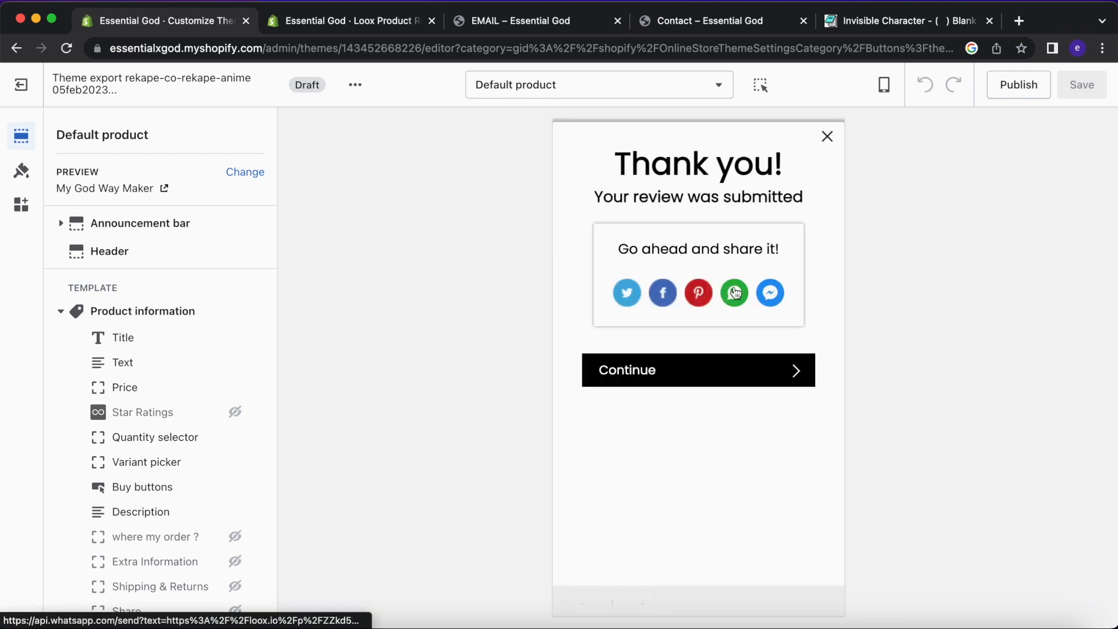
left_click(827, 141)
scroll(735, 335, "down", 12)
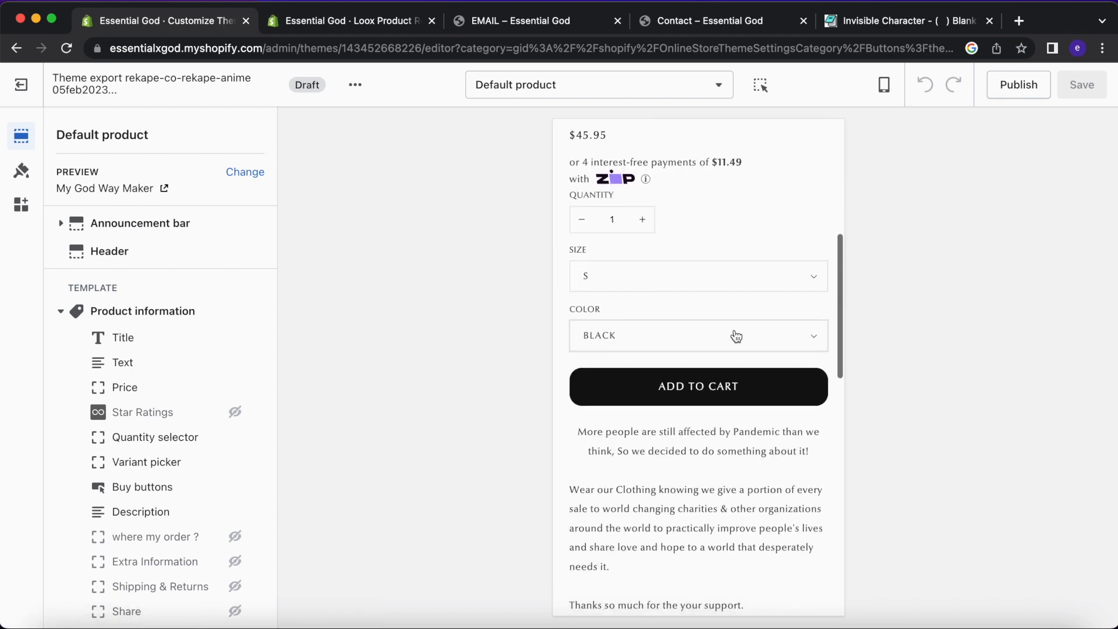
In Loox Reviews, add a verified badge to the new review via More actions.
scroll(735, 335, "down", 5)
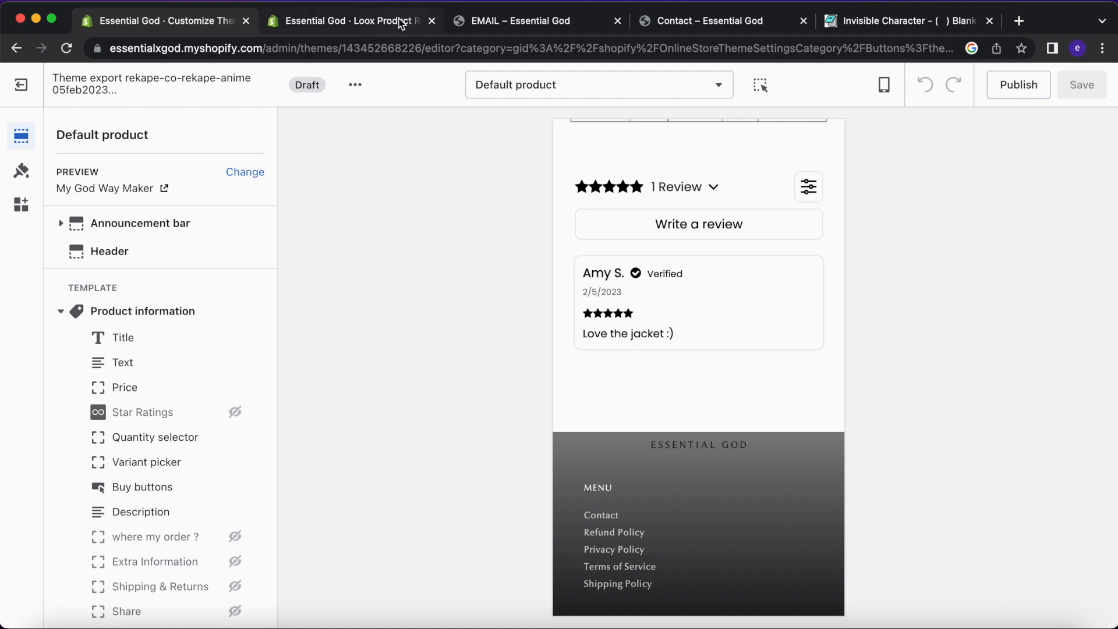
left_click(401, 21)
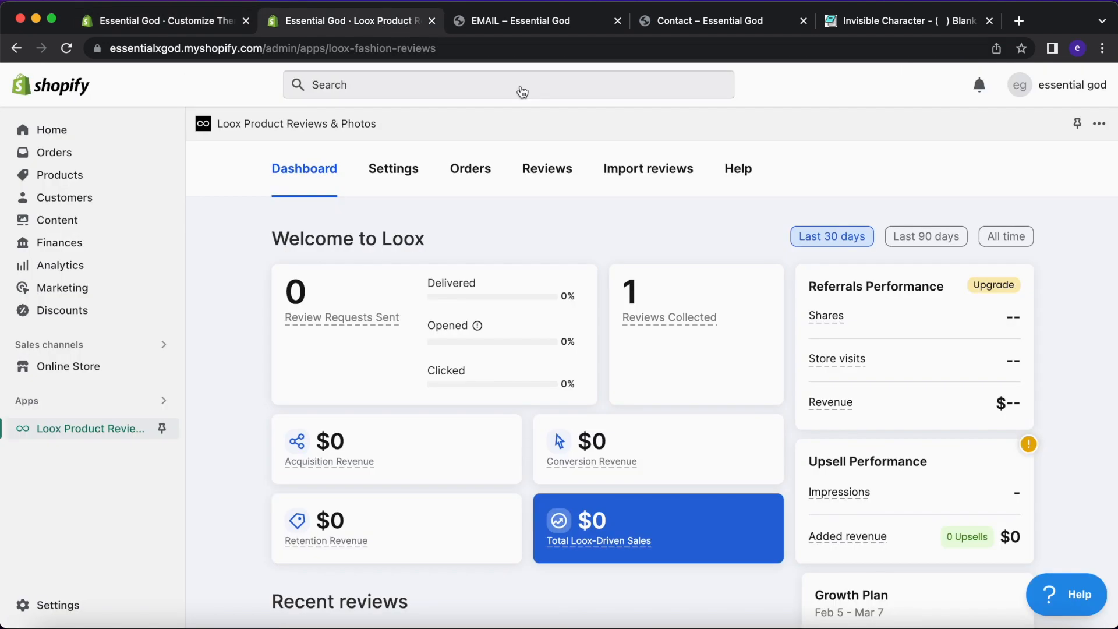
left_click(546, 170)
scroll(542, 175, "down", 2)
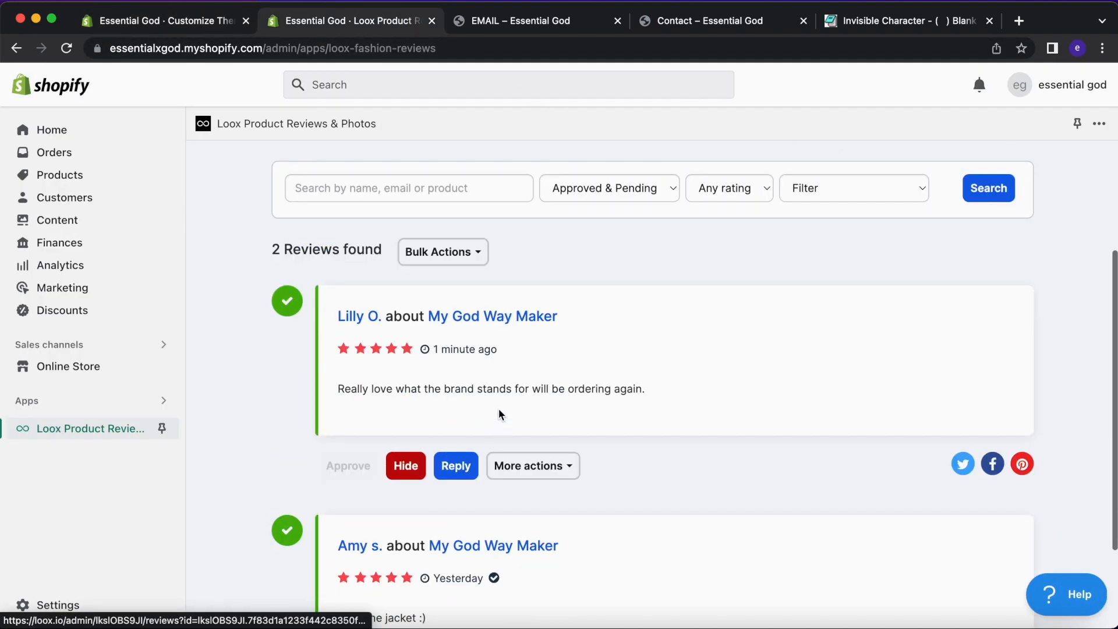
left_click(527, 468)
left_click(540, 516)
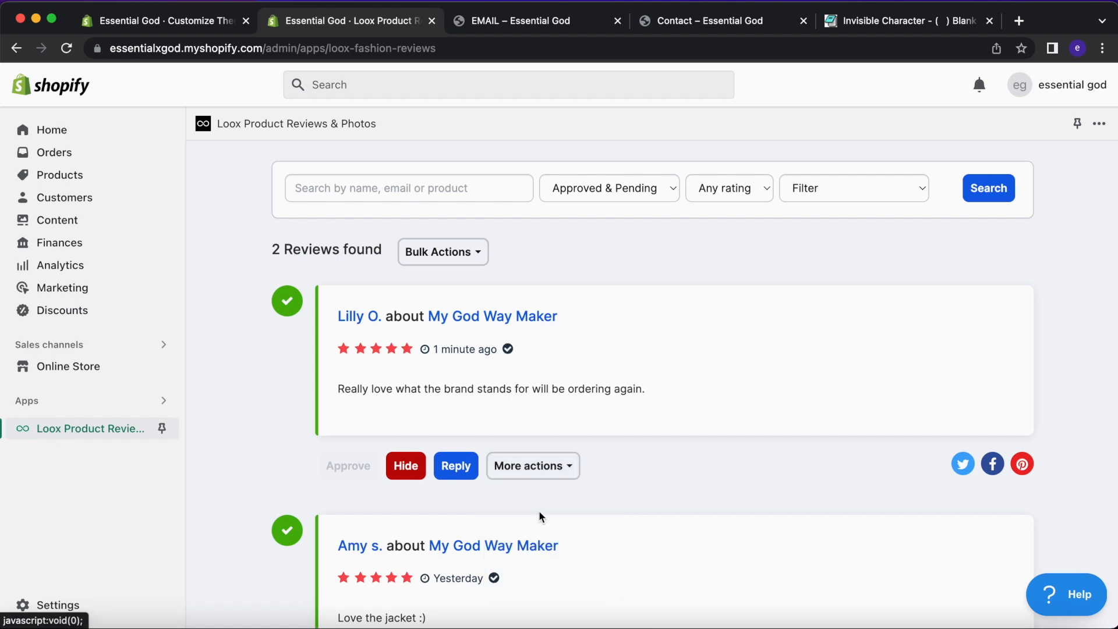
Check that the theme editor's hoodie preview now lists 2 Reviews, both verified.
left_click(196, 30)
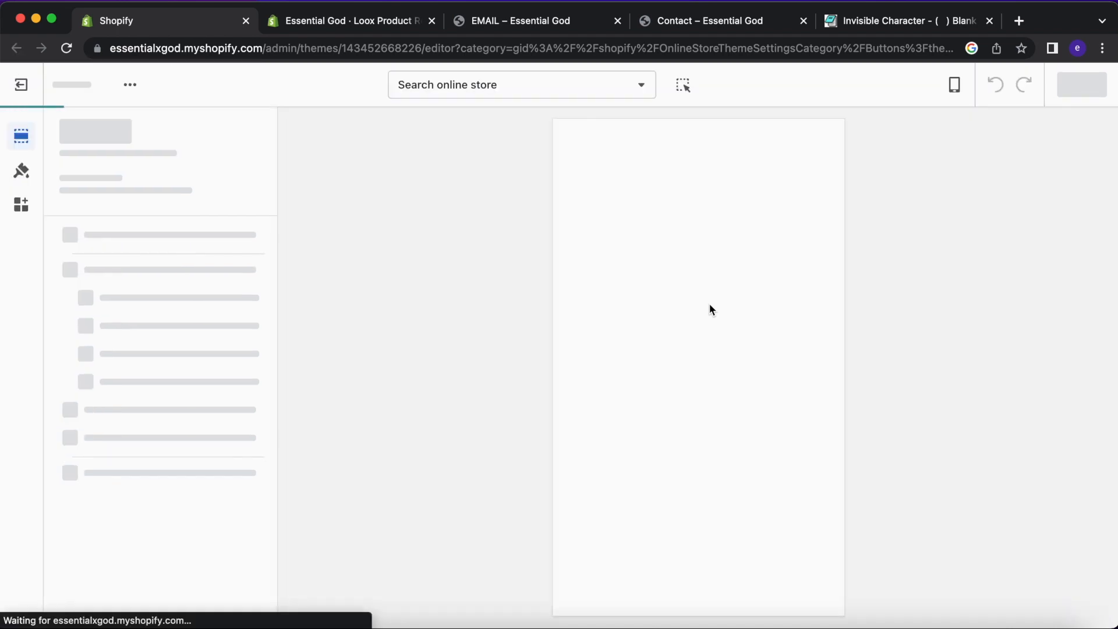
scroll(709, 309, "down", 10)
scroll(710, 306, "down", 3)
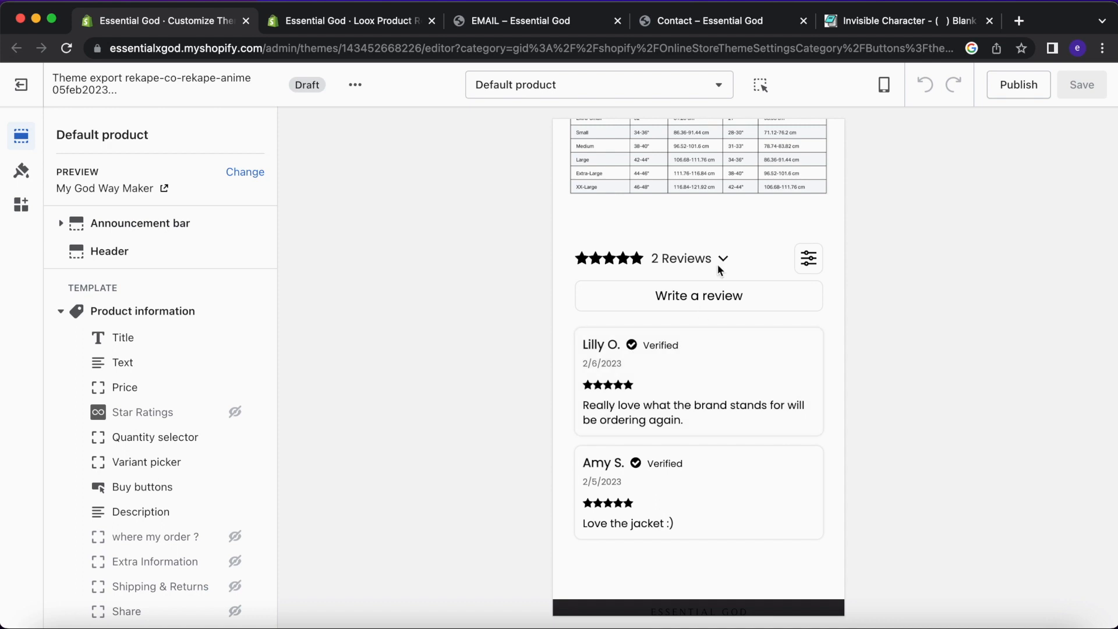
scroll(719, 268, "down", 5)
scroll(705, 321, "up", 4)
scroll(706, 323, "down", 3)
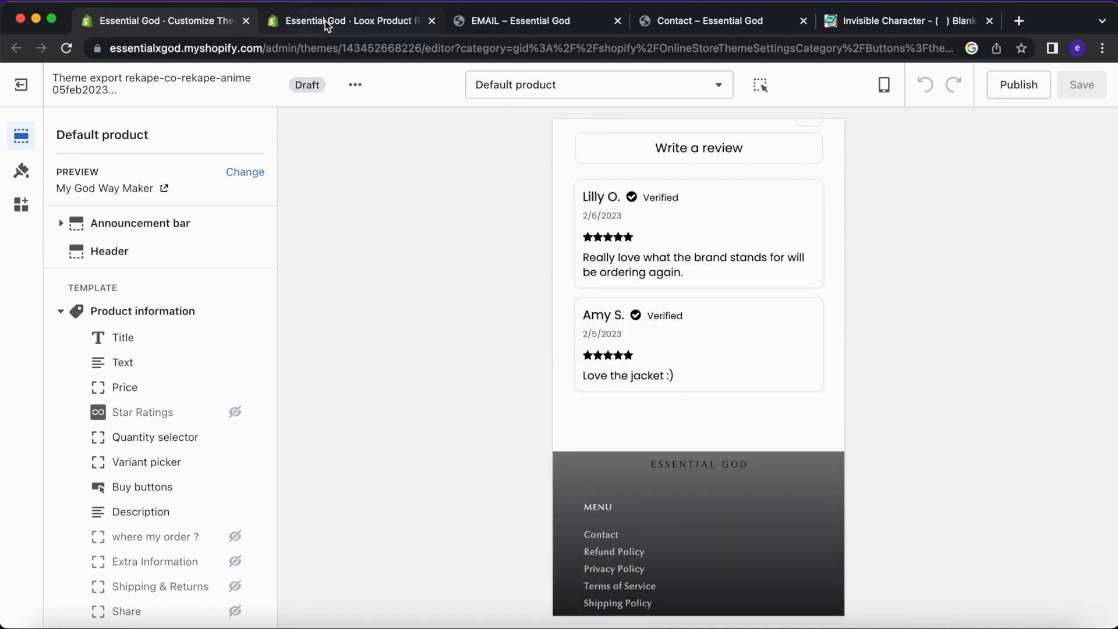
left_click(350, 24)
left_click(173, 25)
scroll(694, 285, "up", 6)
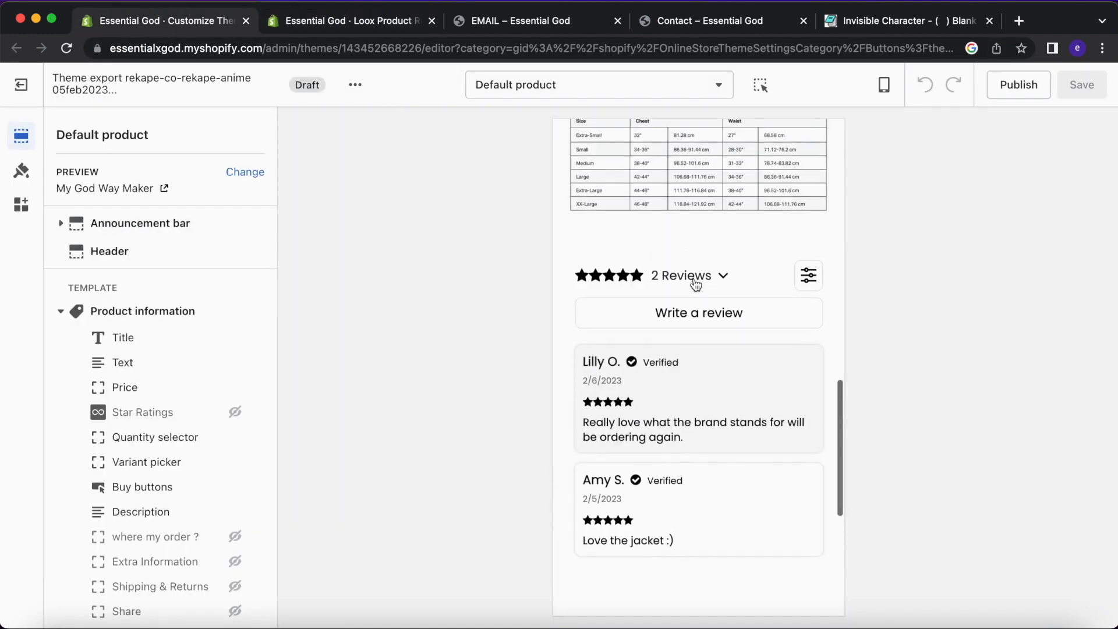
scroll(696, 284, "up", 10)
scroll(696, 285, "down", 5)
scroll(696, 285, "up", 1)
scroll(696, 285, "up", 10)
scroll(696, 285, "down", 14)
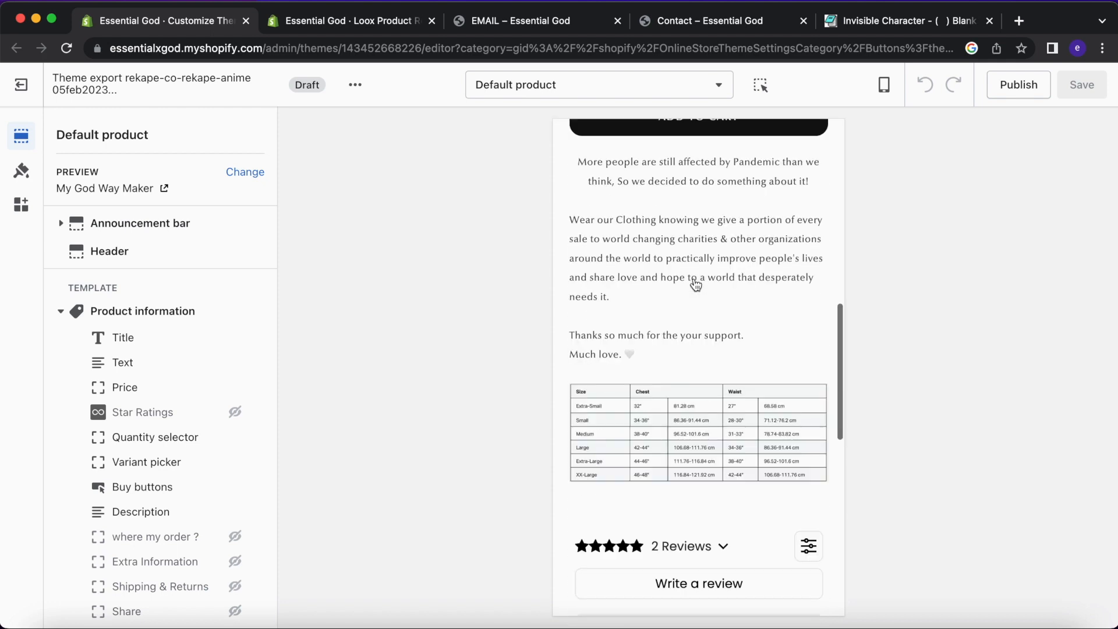
scroll(696, 284, "up", 1)
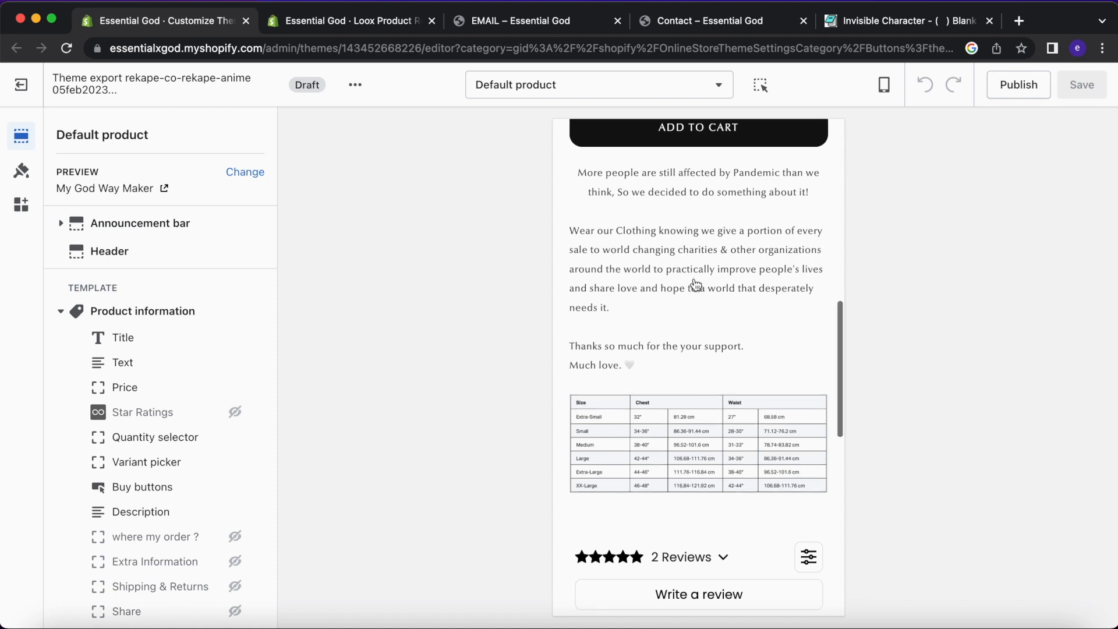
scroll(696, 285, "down", 5)
Expand and collapse the rating breakdown, then take the preview to the store's home page.
left_click(670, 441)
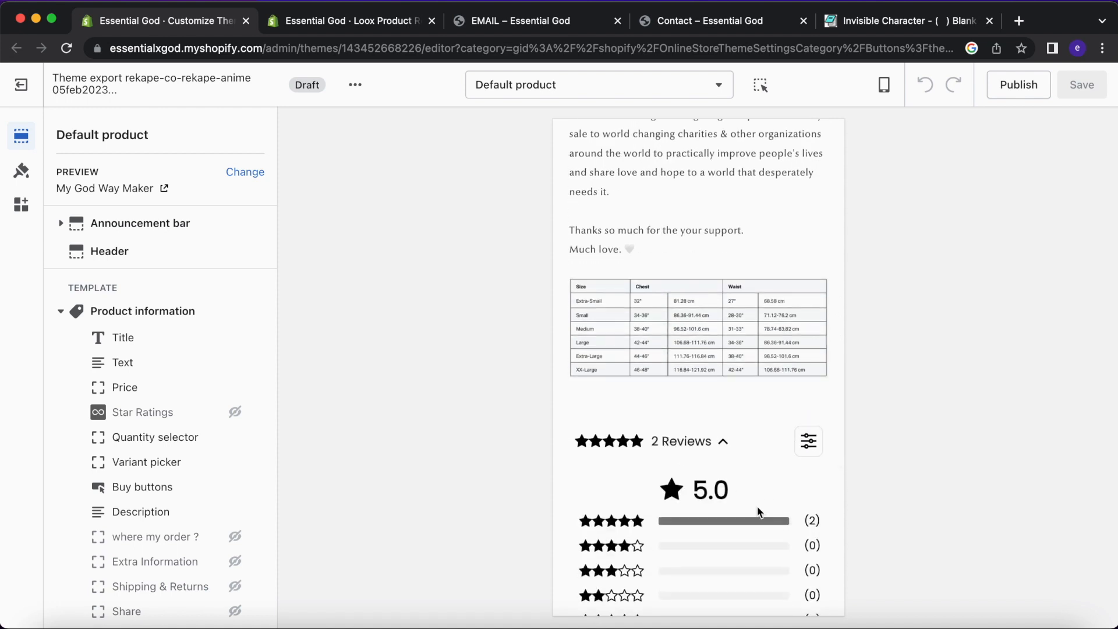
left_click(670, 441)
scroll(669, 440, "down", 3)
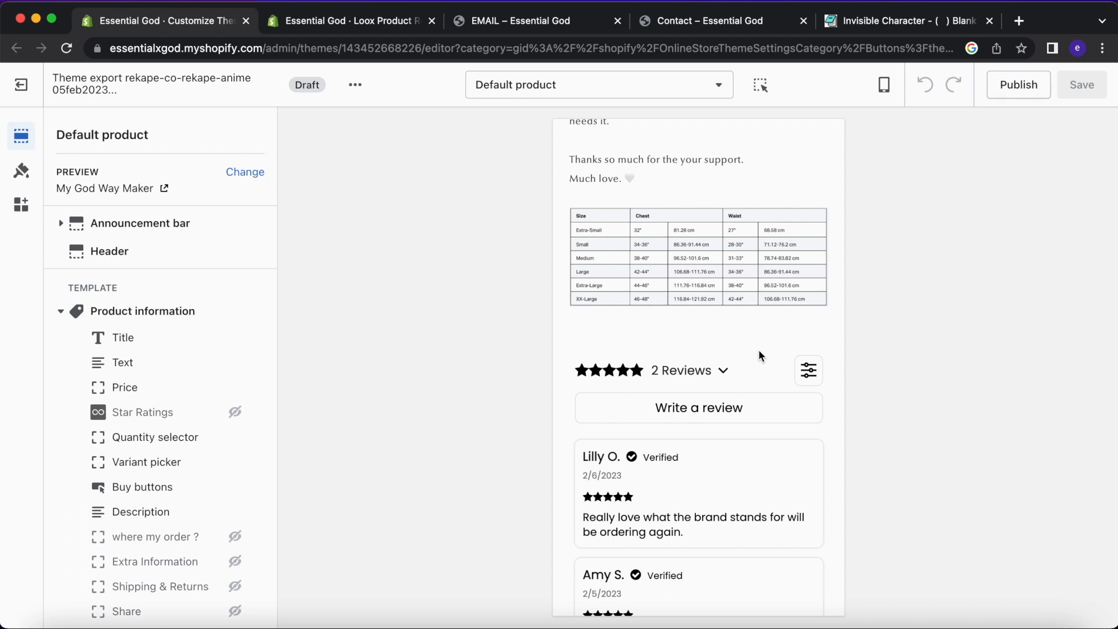
scroll(759, 354, "down", 2)
scroll(758, 355, "up", 10)
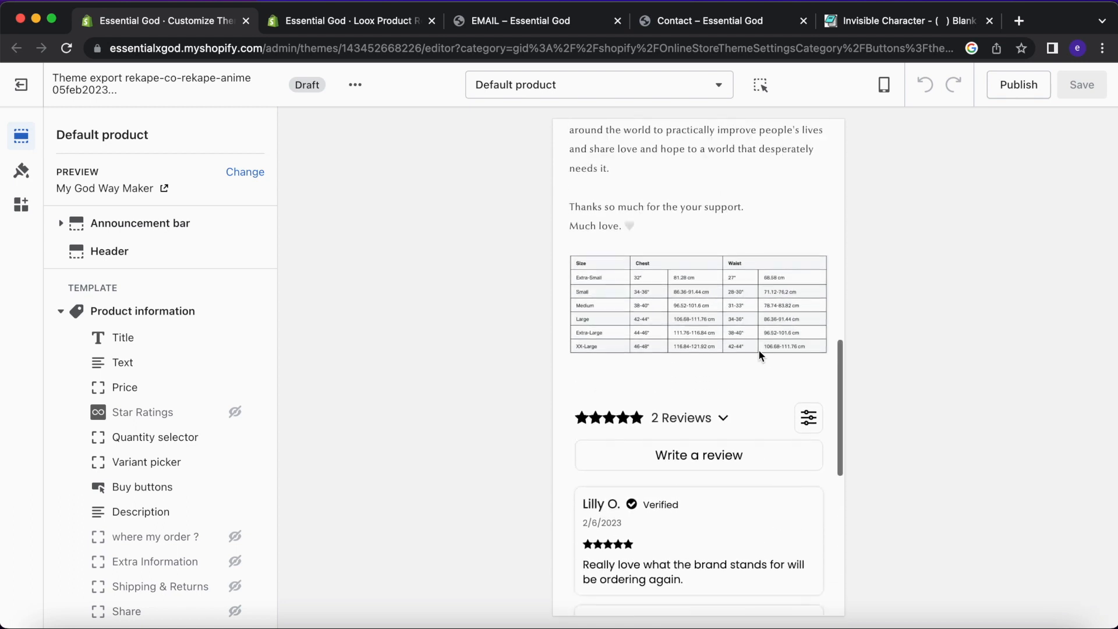
scroll(760, 354, "up", 5)
left_click(701, 168)
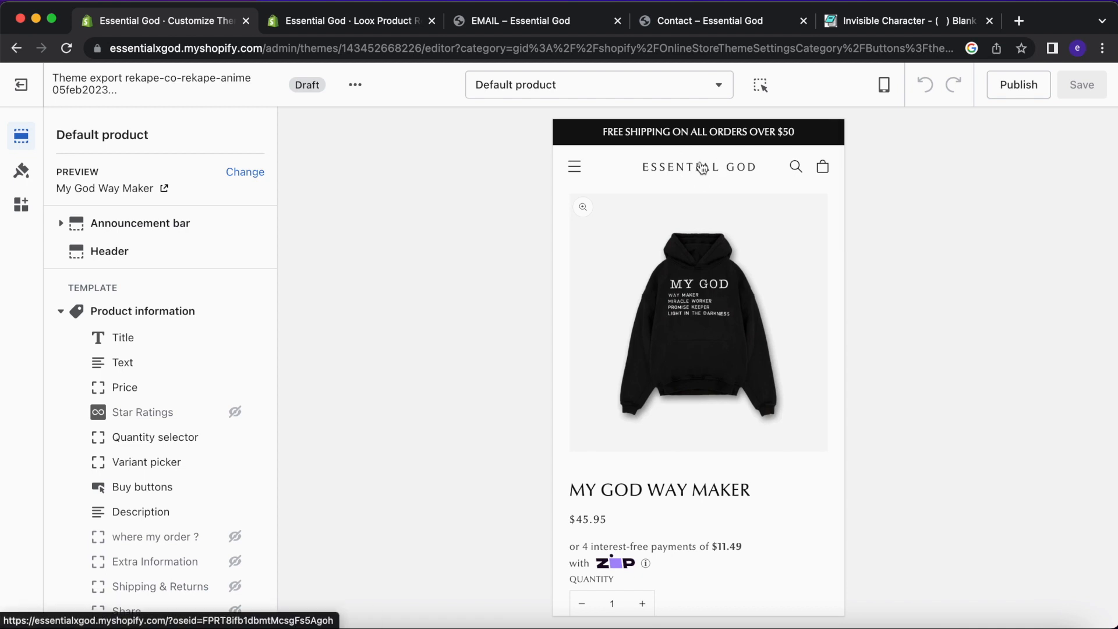
Open the Contact page in the preview and try Accent 1 on the header before restoring Background 1.
left_click(576, 171)
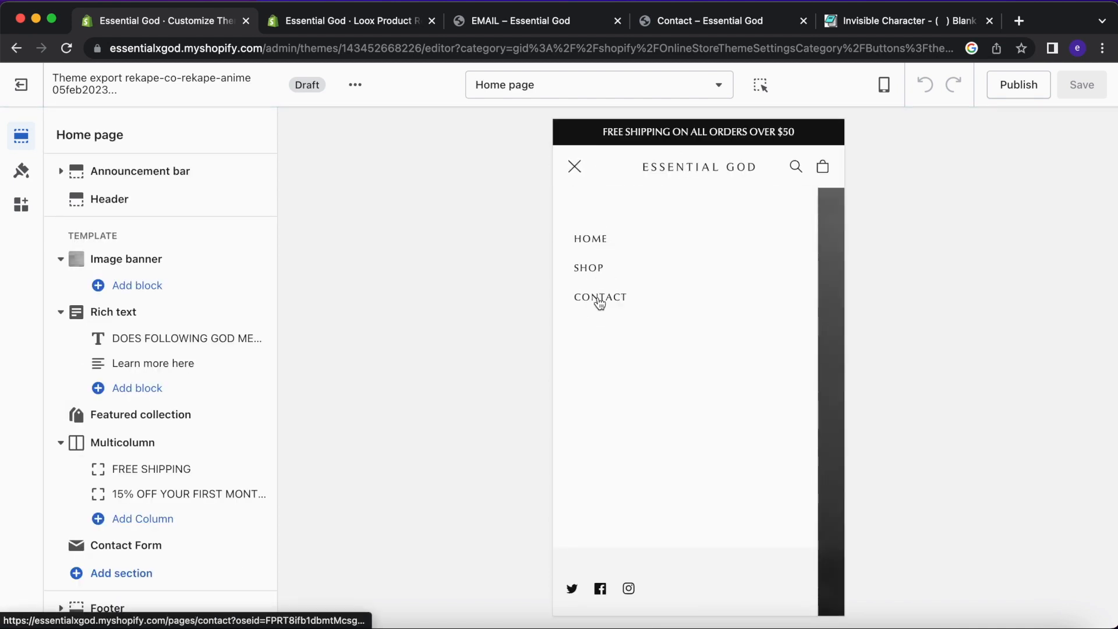
left_click(599, 301)
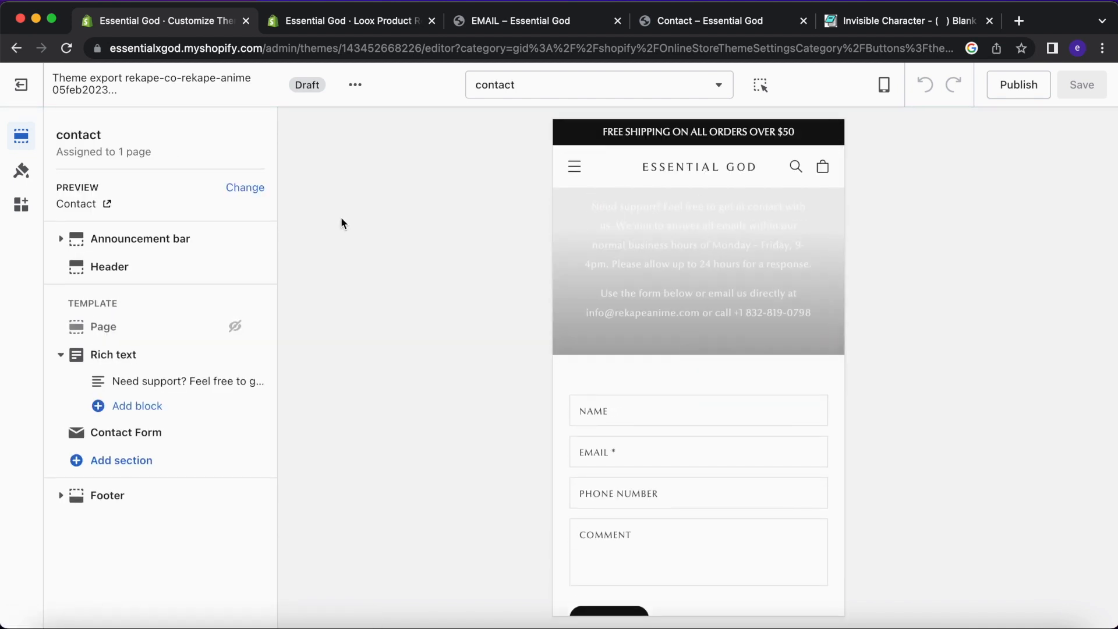
left_click(155, 278)
left_click(135, 204)
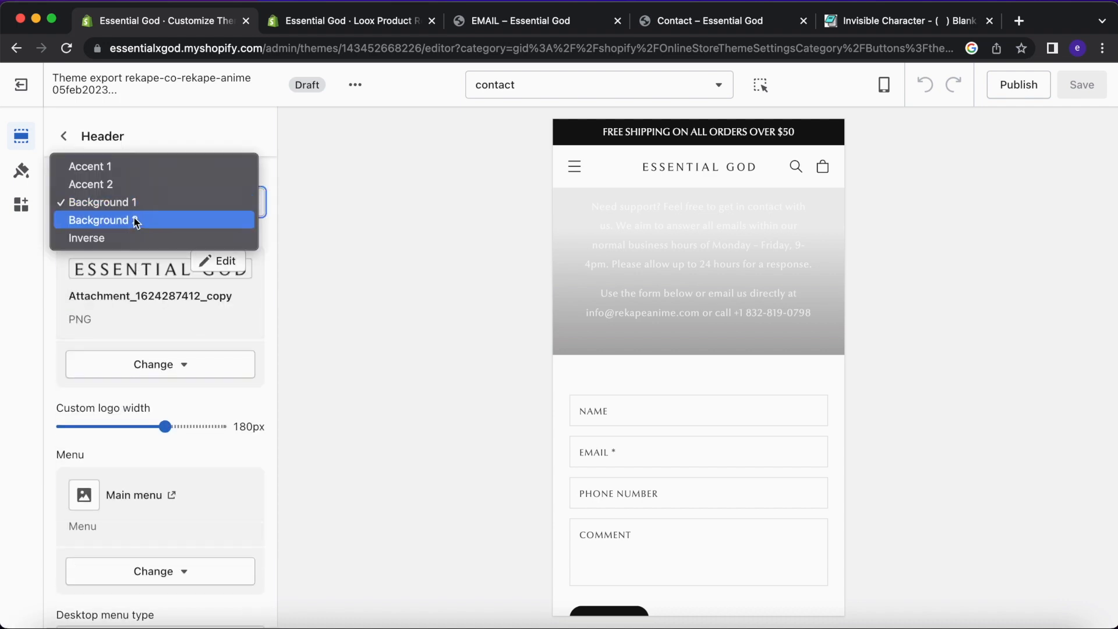
left_click(135, 169)
left_click(160, 205)
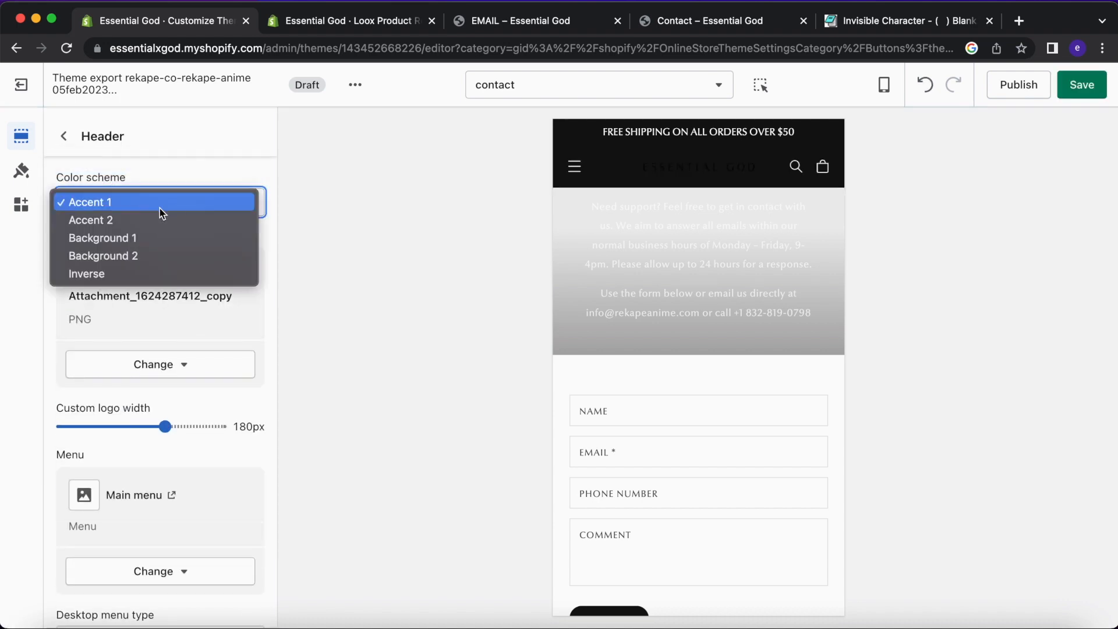
left_click(149, 239)
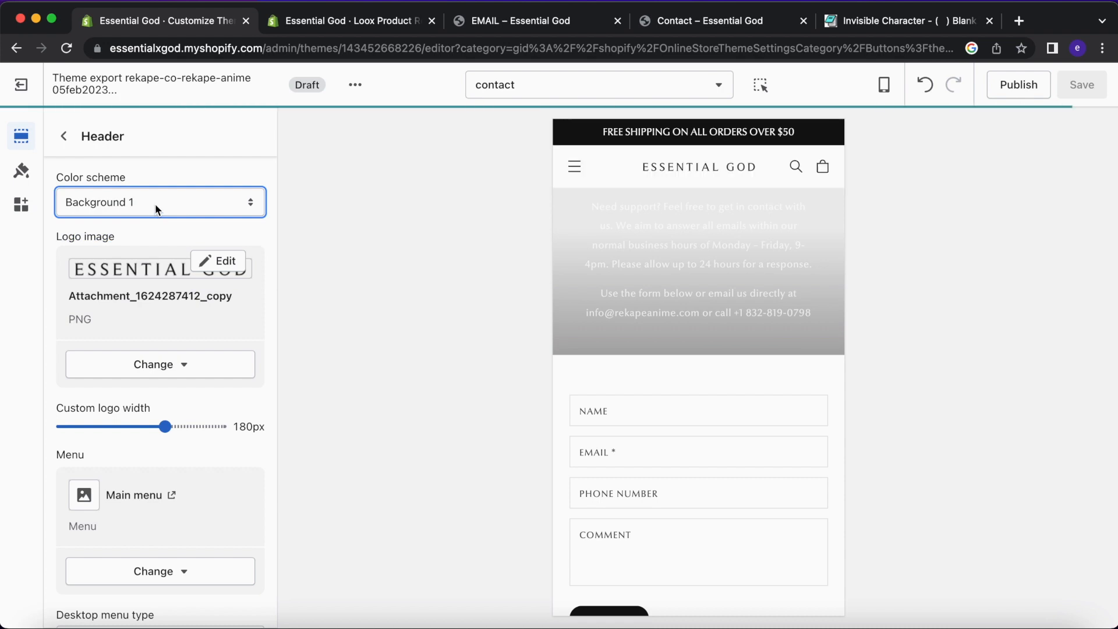
scroll(144, 445, "down", 5)
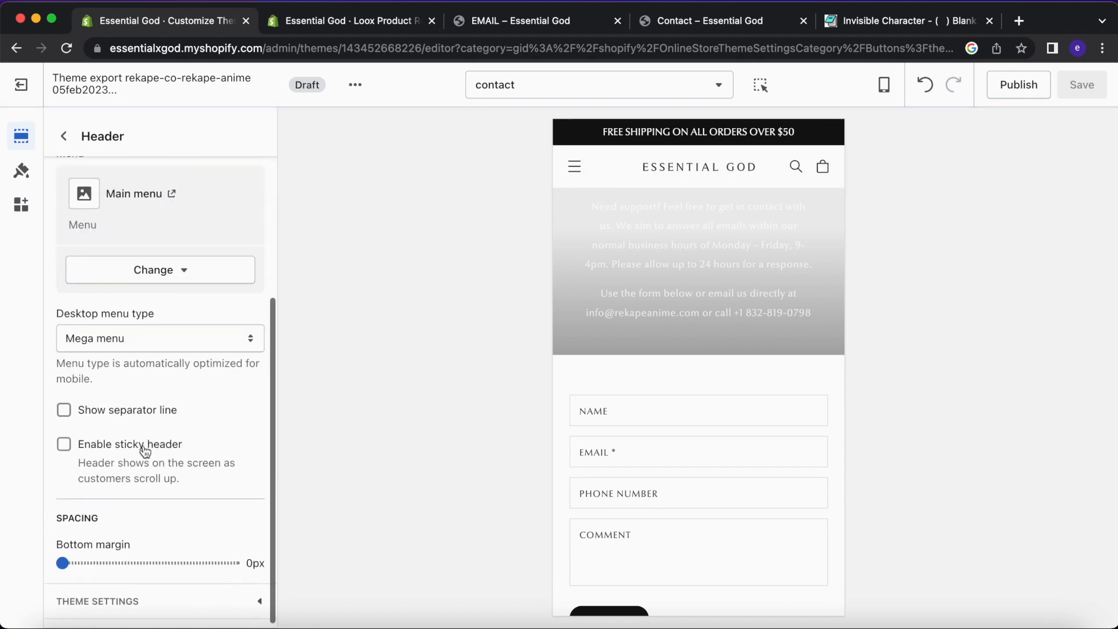
left_click(63, 136)
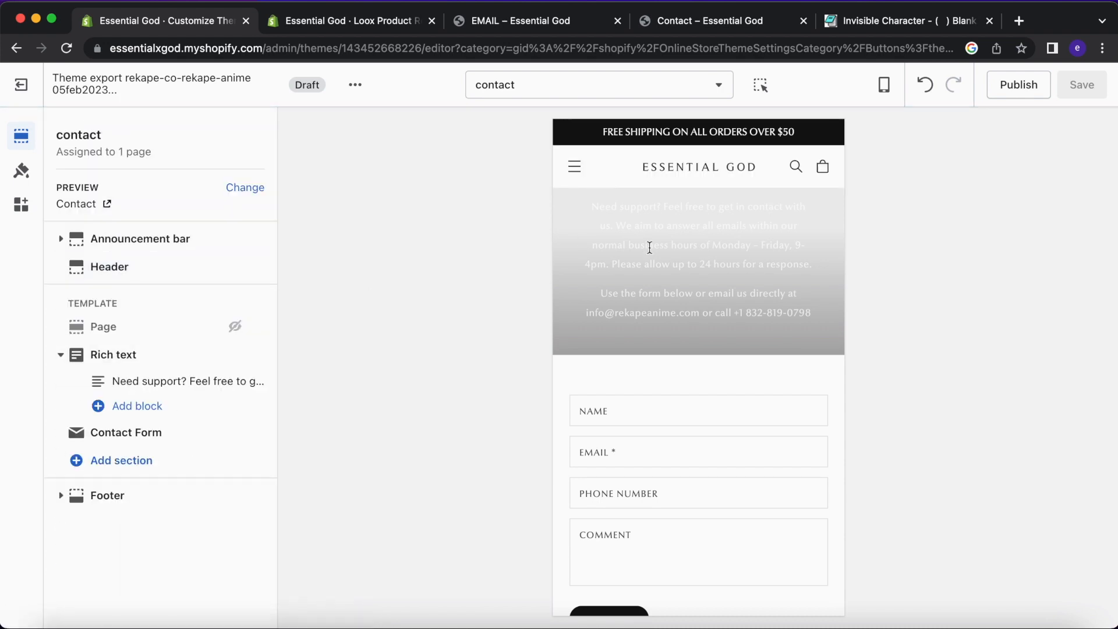
Try several colour schemes on the Rich text intro section, settling on Background 1.
left_click(158, 355)
left_click(167, 197)
left_click(165, 241)
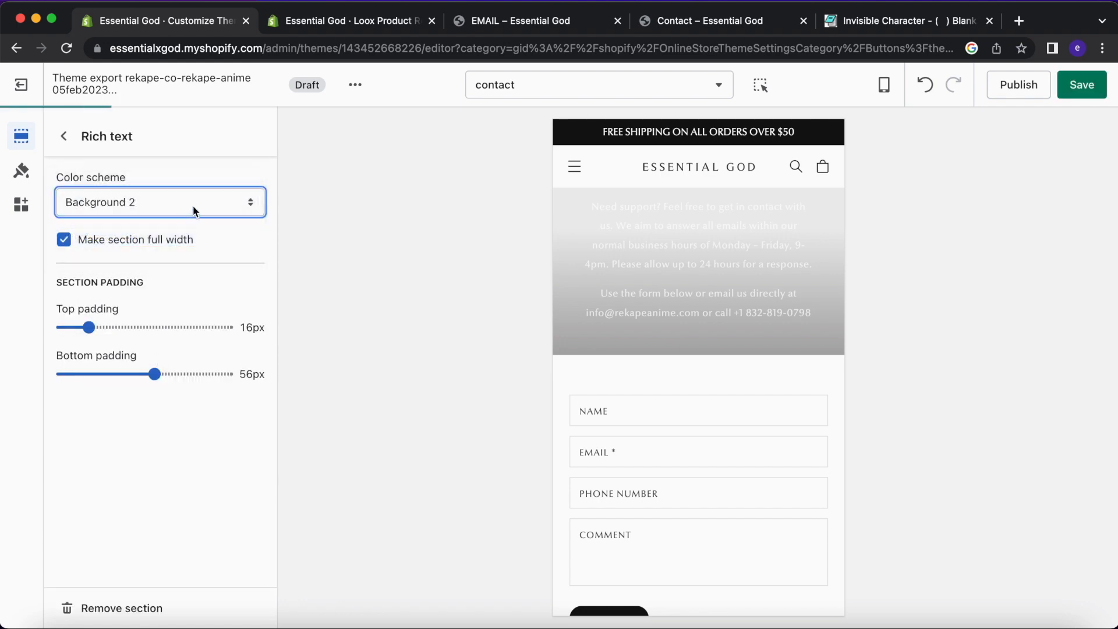
left_click(192, 206)
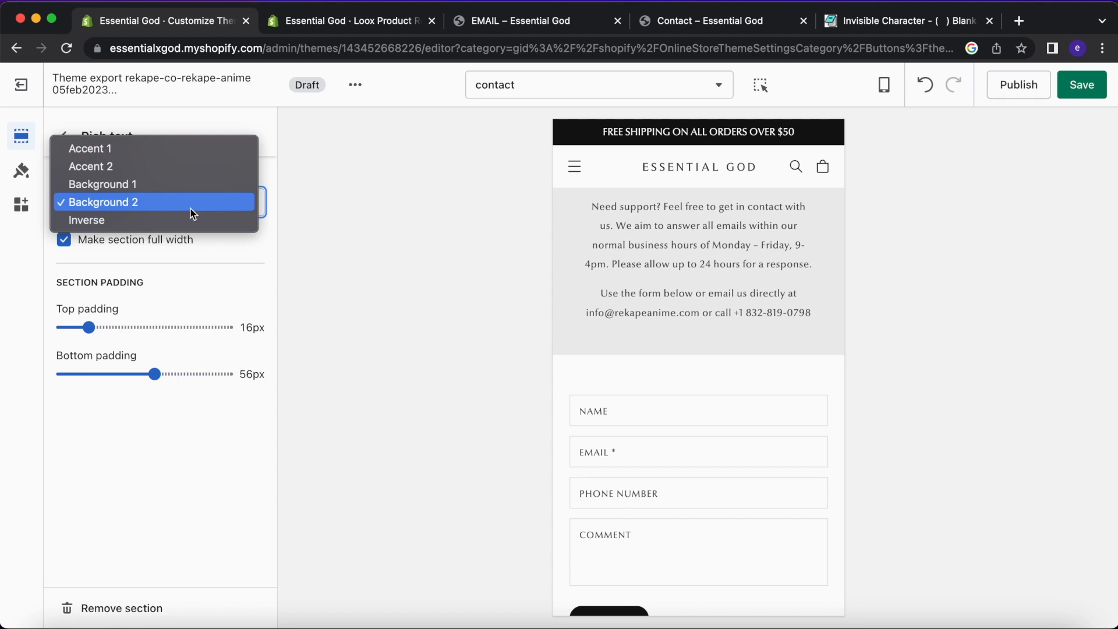
left_click(170, 149)
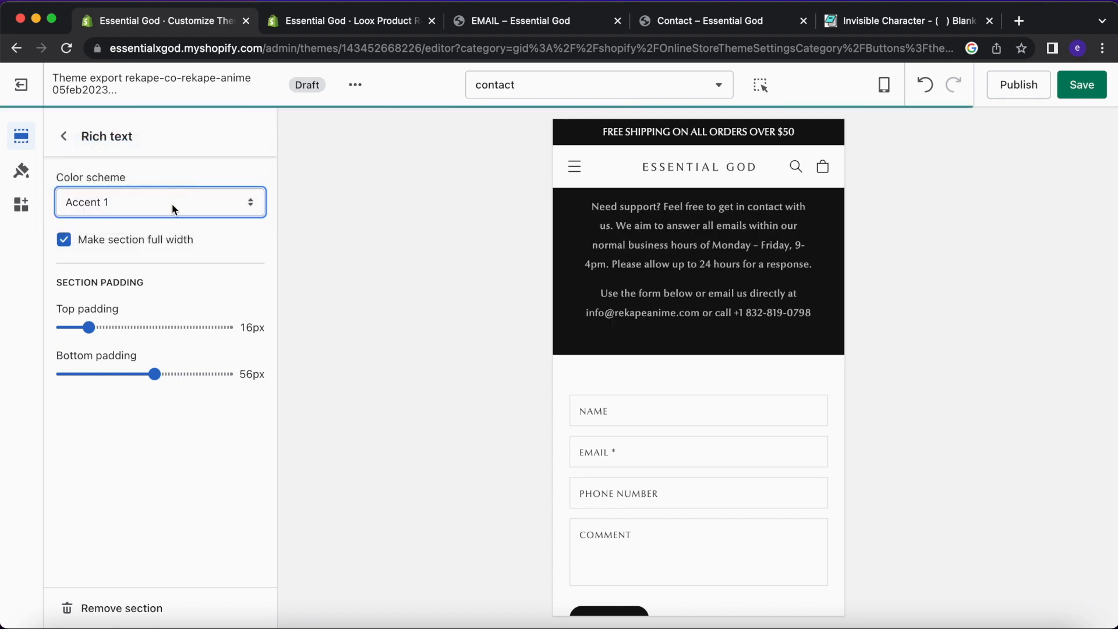
left_click(173, 209)
left_click(174, 222)
left_click(188, 208)
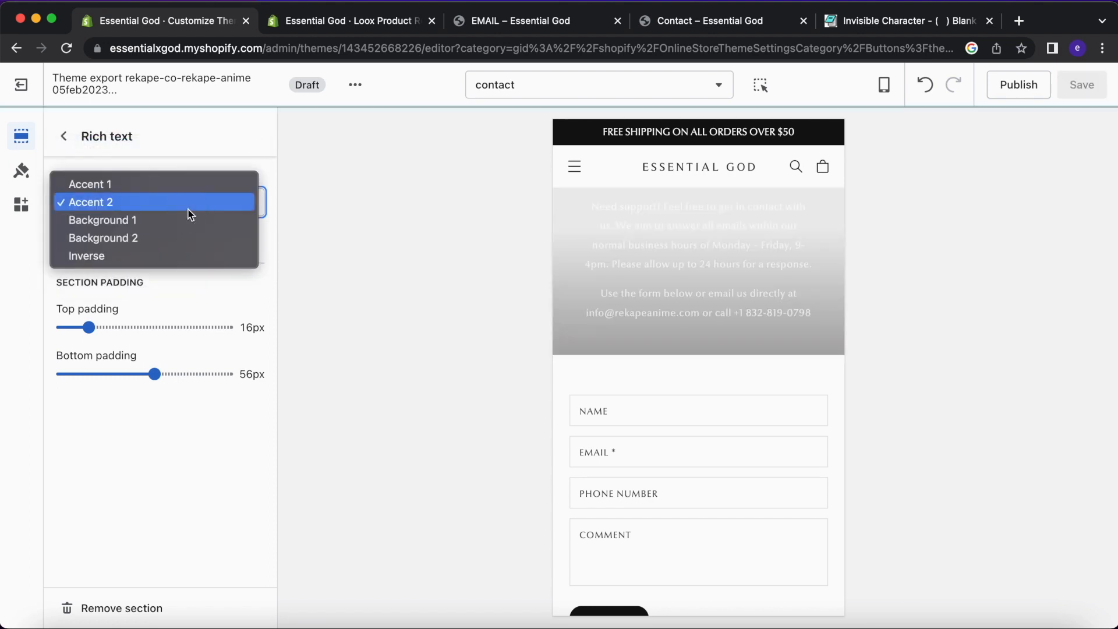
left_click(187, 220)
Set the intro section's top padding to 20px and its bottom padding to 0px.
left_click(319, 320)
left_click_drag(89, 328, 95, 327)
left_click_drag(154, 374, 4, 374)
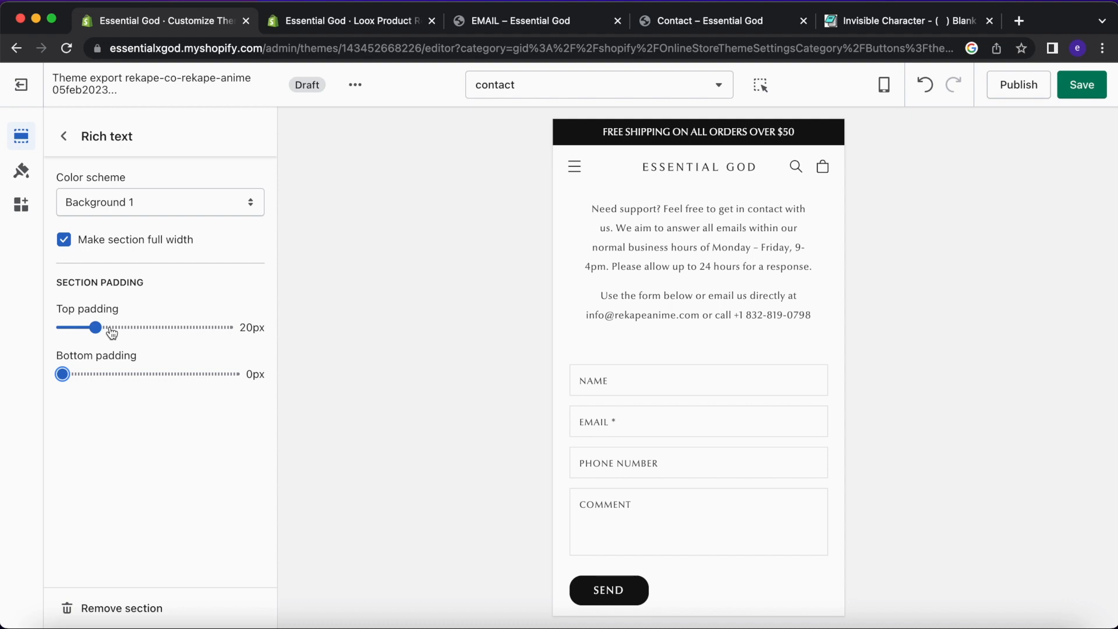
scroll(614, 315, "down", 3)
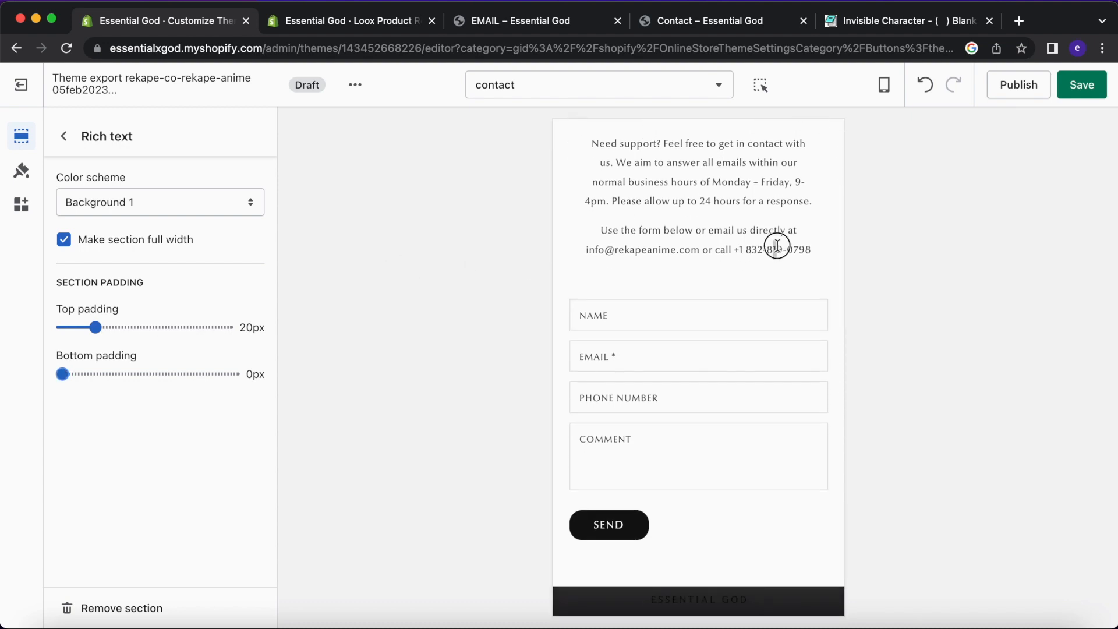
scroll(776, 256, "up", 1)
scroll(641, 420, "down", 4)
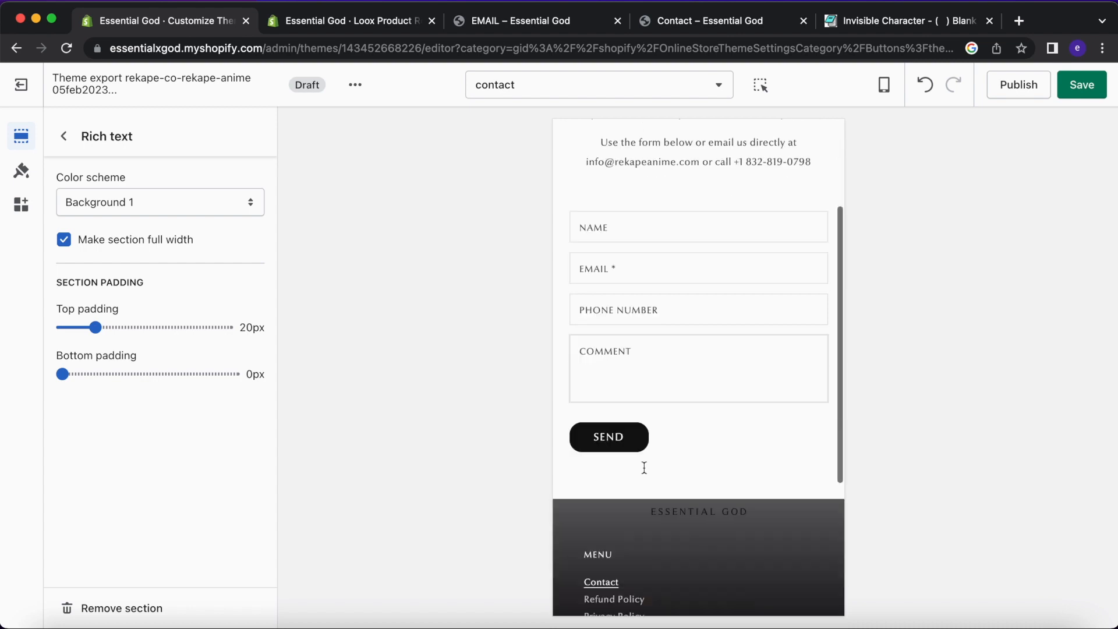
scroll(644, 468, "down", 2)
Set the Contact Form section's top padding to 16px and bottom padding to 20px.
left_click(64, 136)
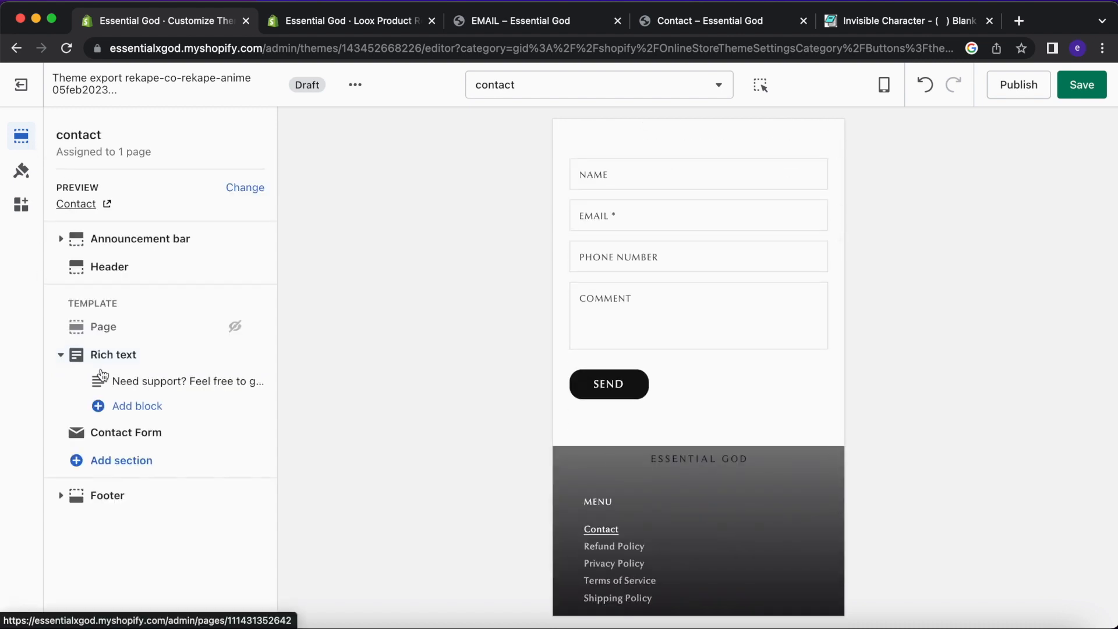
left_click(133, 428)
left_click_drag(131, 417, 88, 417)
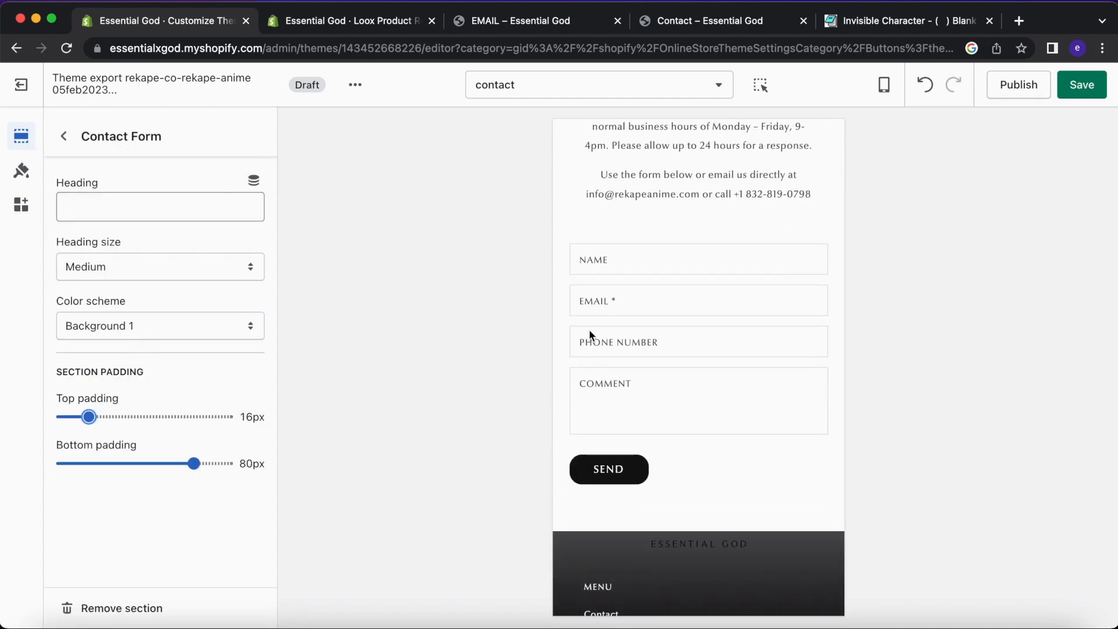
scroll(589, 329, "up", 1)
left_click_drag(104, 464, 93, 466)
left_click_drag(743, 252, 794, 252)
left_click(785, 252)
scroll(720, 247, "up", 3)
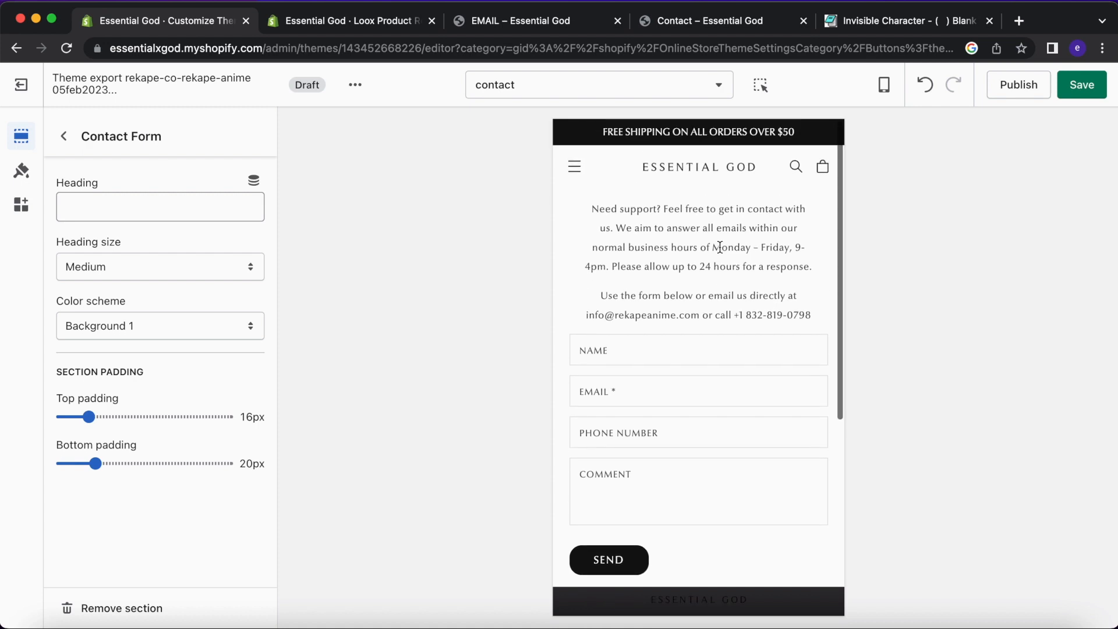
Drop the intro section's top padding to 0px, keeping full width and Background 1, then preview the home page.
left_click(65, 151)
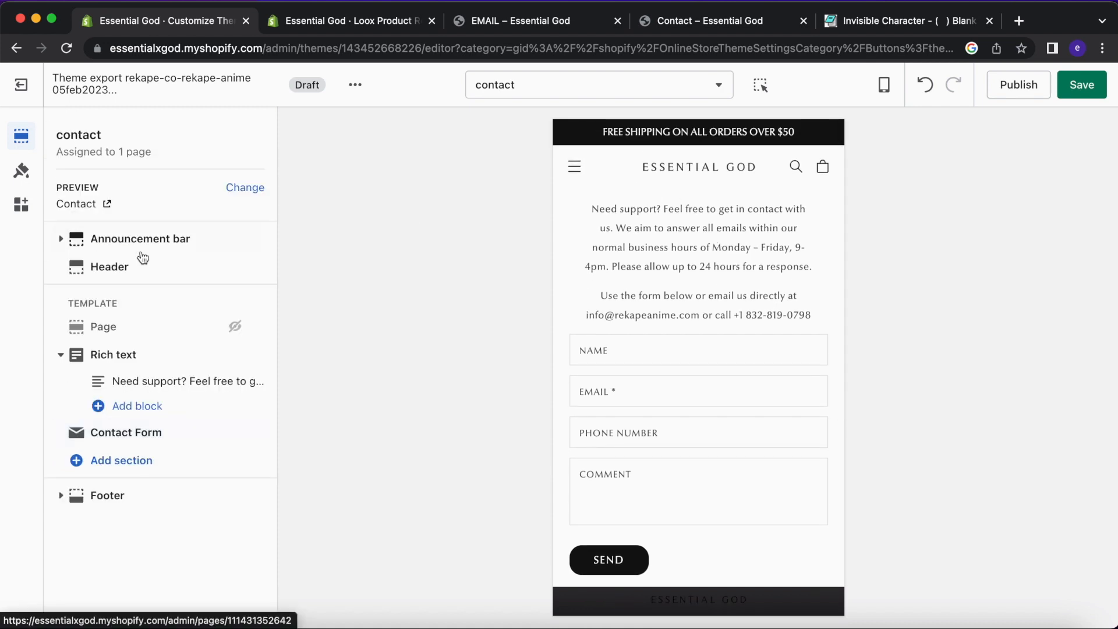
left_click(124, 354)
left_click_drag(105, 326, 61, 327)
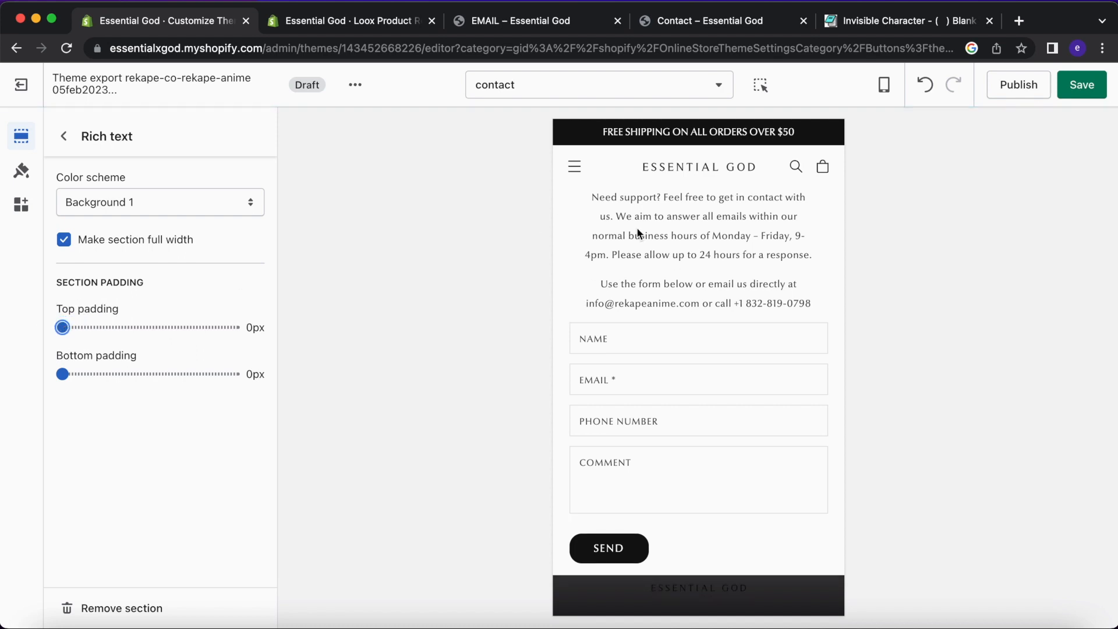
left_click(173, 241)
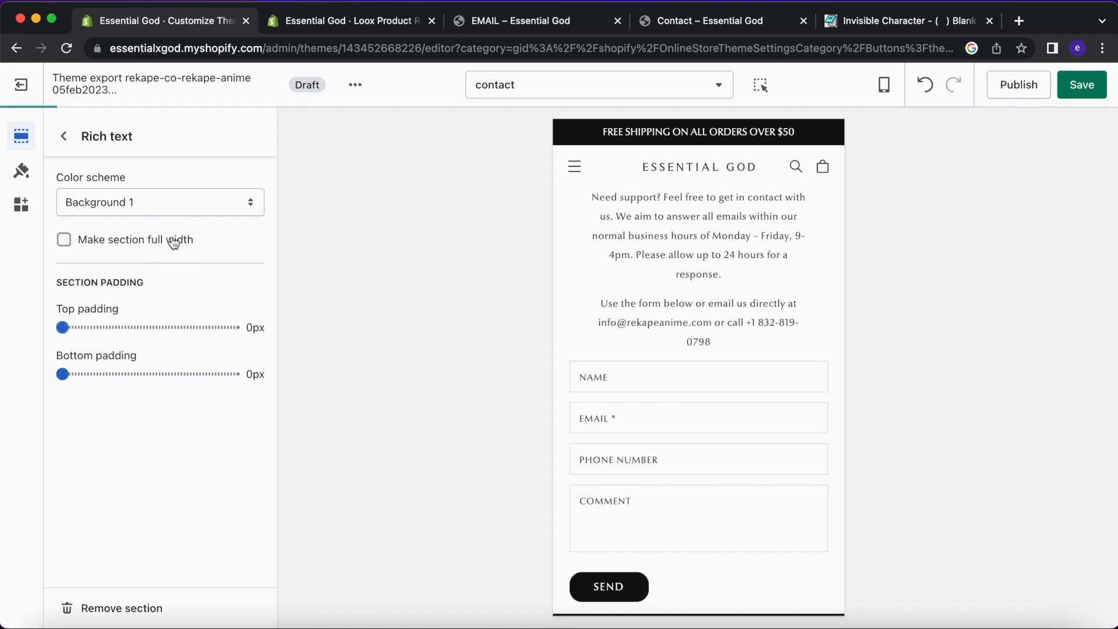
left_click(174, 242)
left_click(174, 202)
left_click(265, 204)
left_click(64, 135)
left_click(676, 166)
Save the draft theme's contact page edits.
scroll(700, 283, "down", 20)
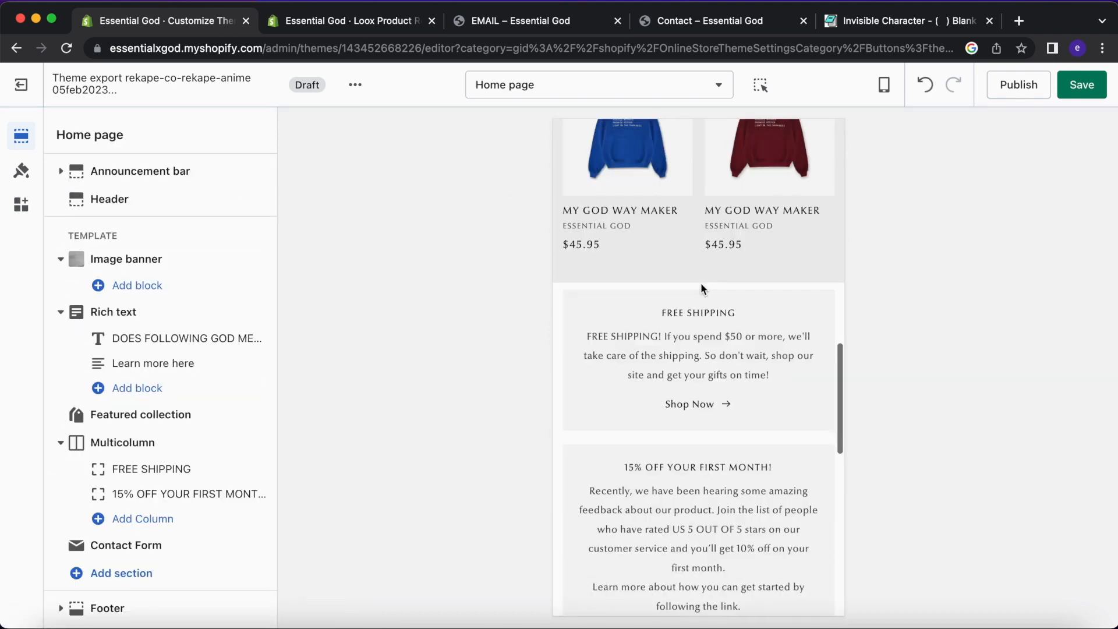
scroll(701, 283, "up", 13)
scroll(700, 282, "up", 10)
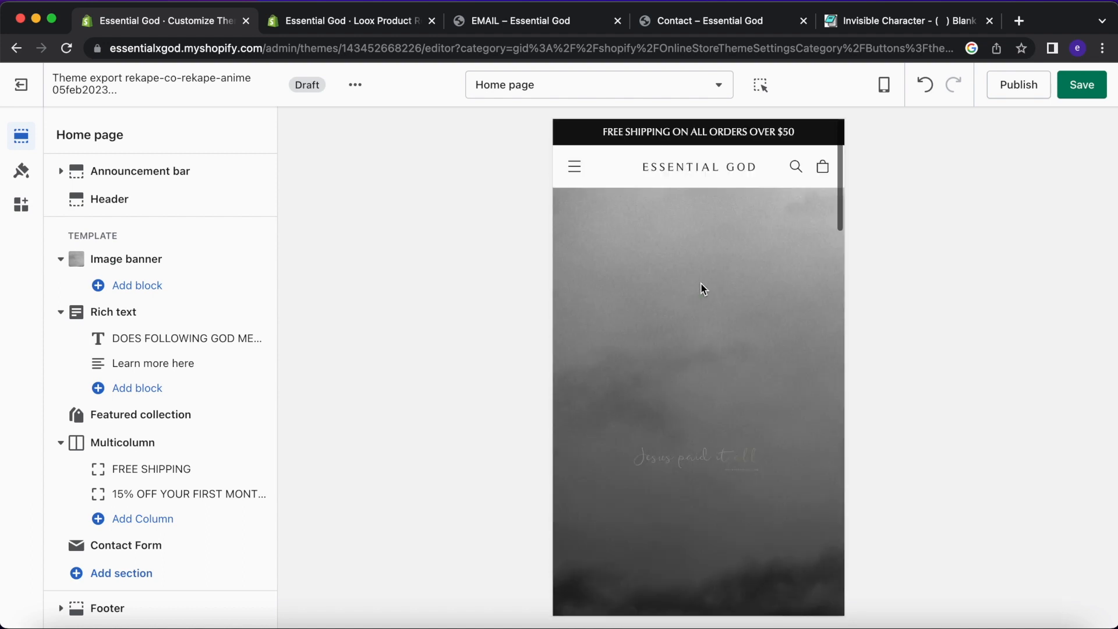
left_click(1081, 85)
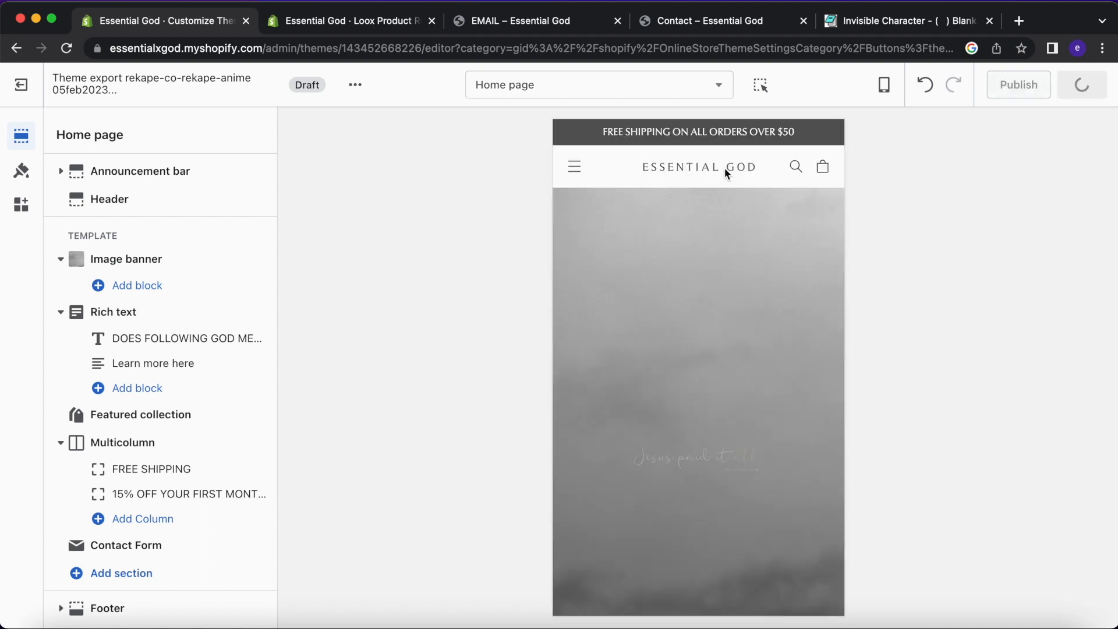
Load the draft's Home page and scroll through its mobile preview of best sellers.
left_click(576, 173)
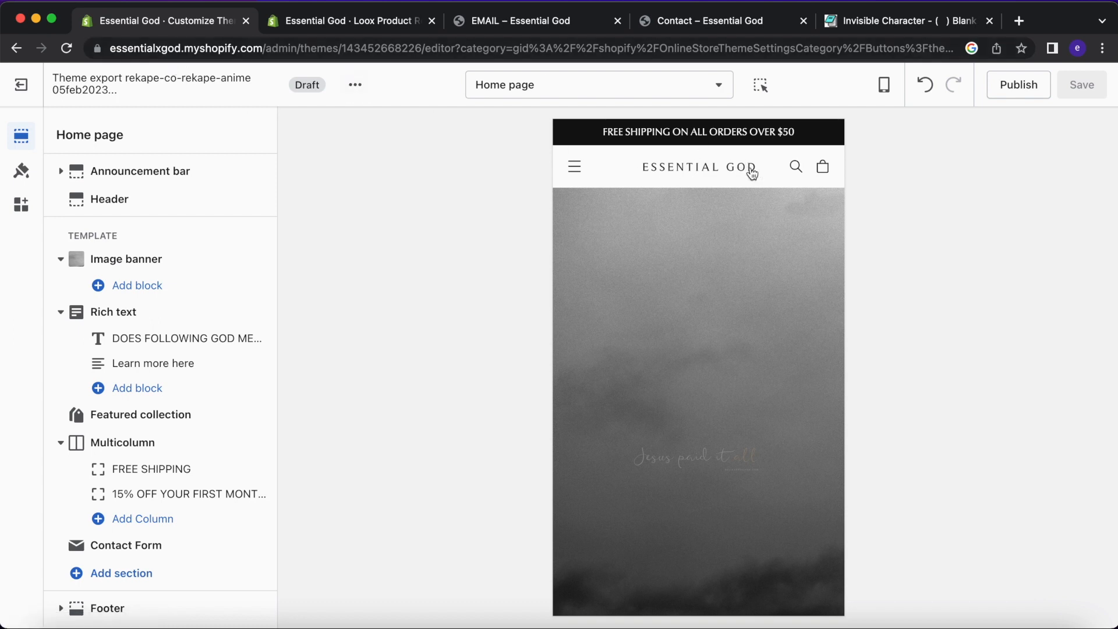
scroll(704, 288, "down", 15)
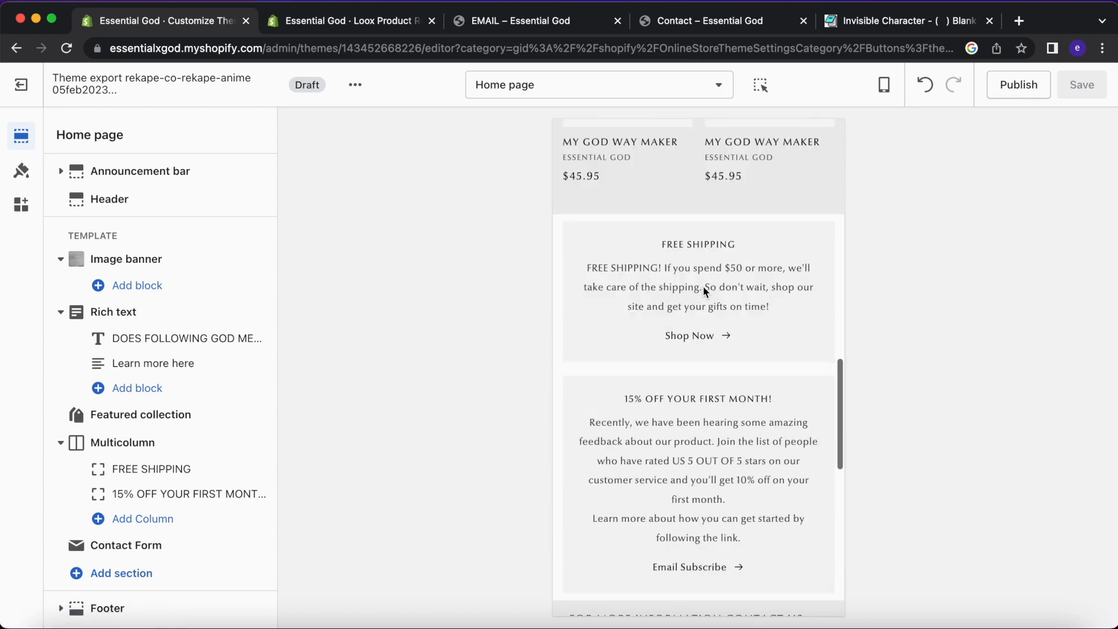
scroll(703, 286, "down", 10)
scroll(704, 285, "up", 10)
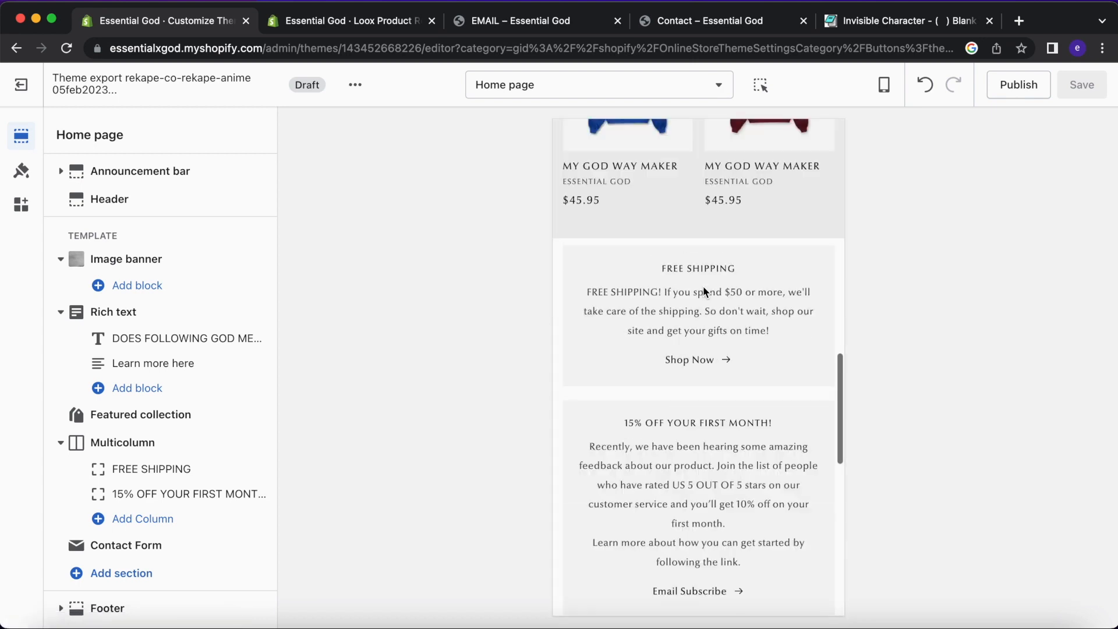
scroll(703, 290, "up", 15)
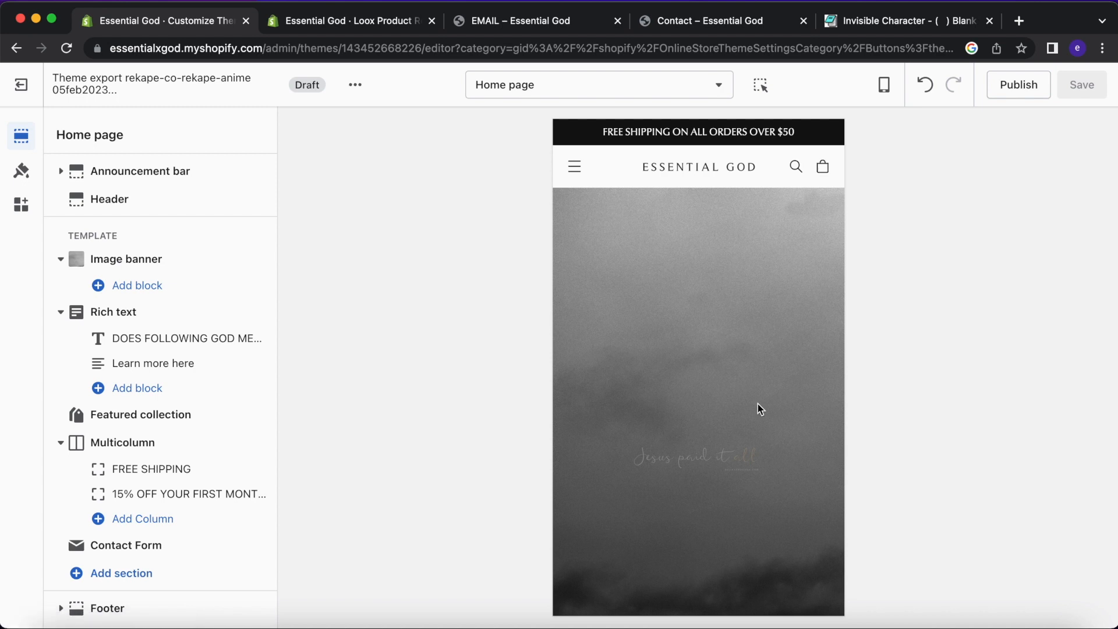
scroll(758, 405, "down", 8)
scroll(757, 404, "up", 8)
scroll(758, 404, "down", 10)
scroll(759, 409, "up", 10)
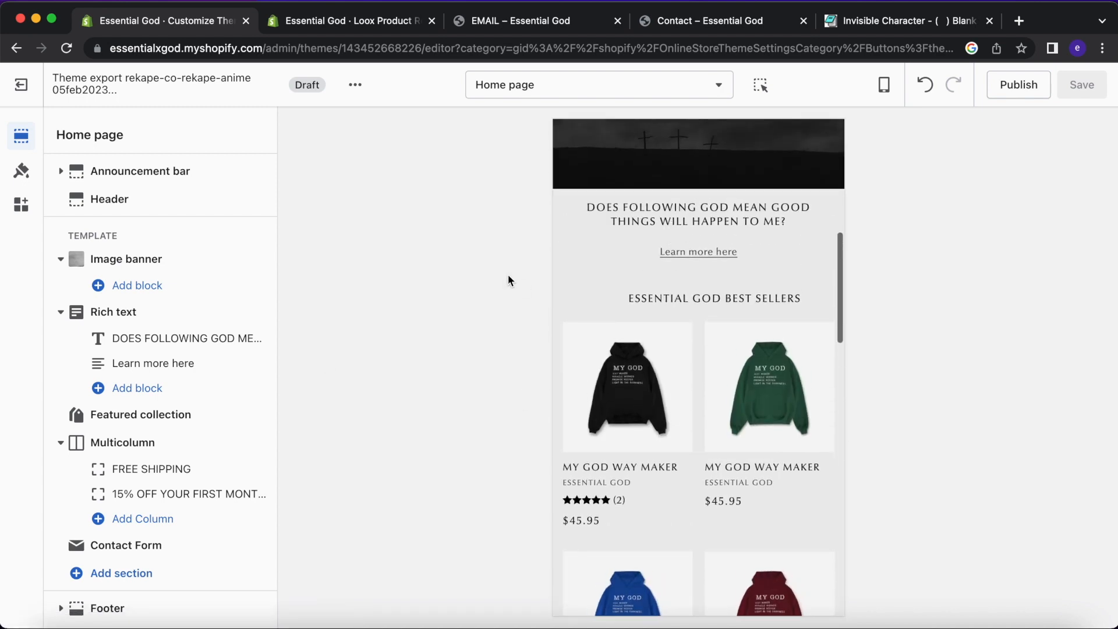
Delete the leading space from the 'ESSENTIAL GOD BEST SELLERS' Featured collection heading and save.
left_click(142, 415)
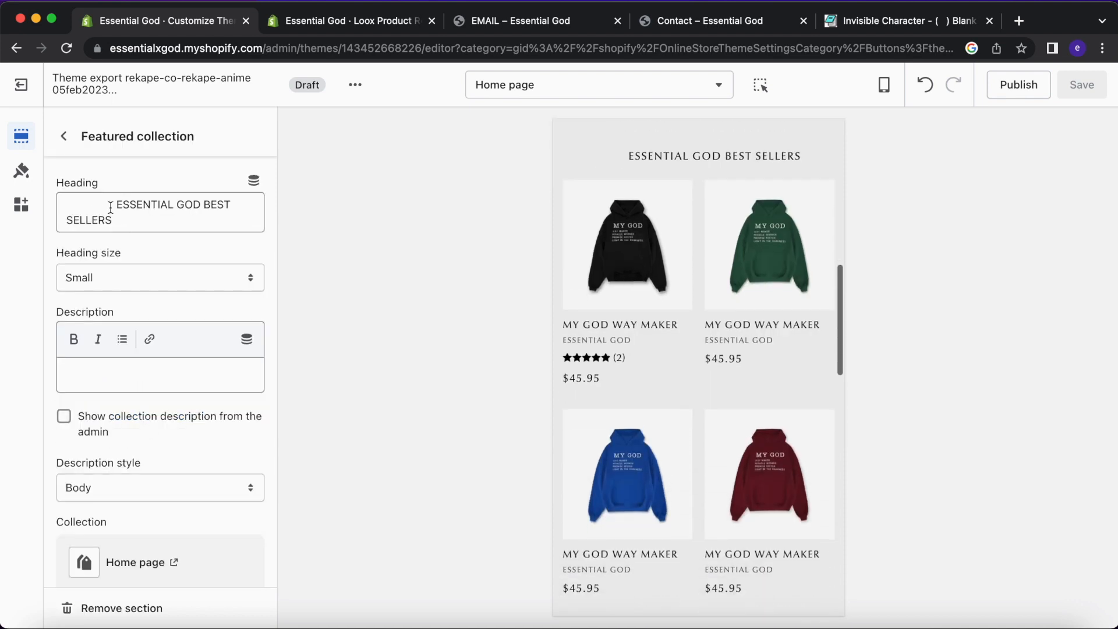
left_click(111, 208)
key("BackSpace")
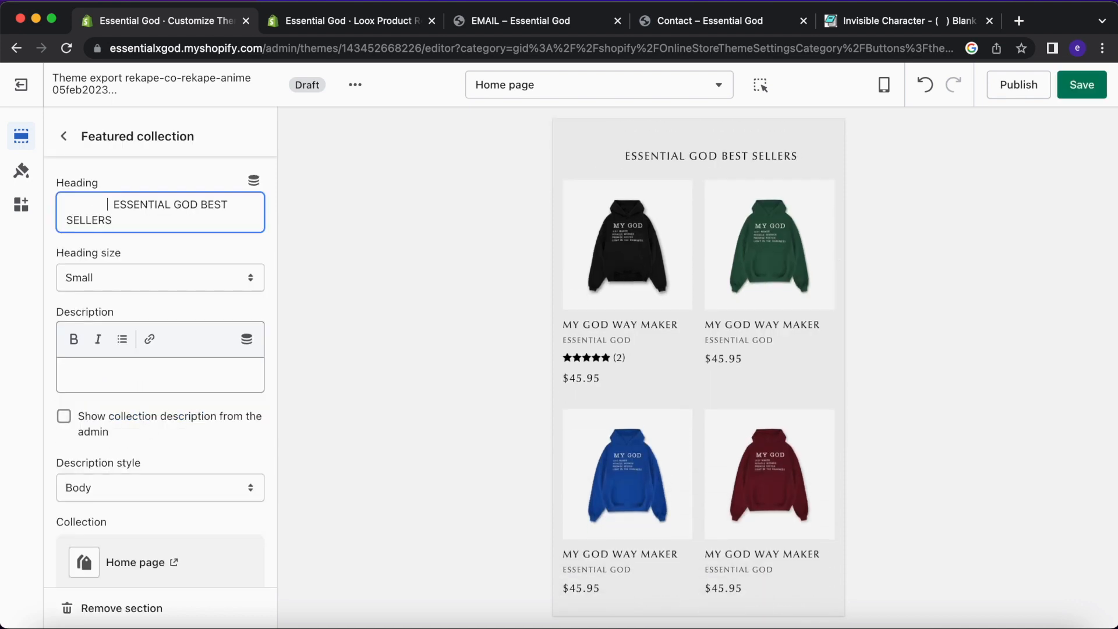
key("super+s")
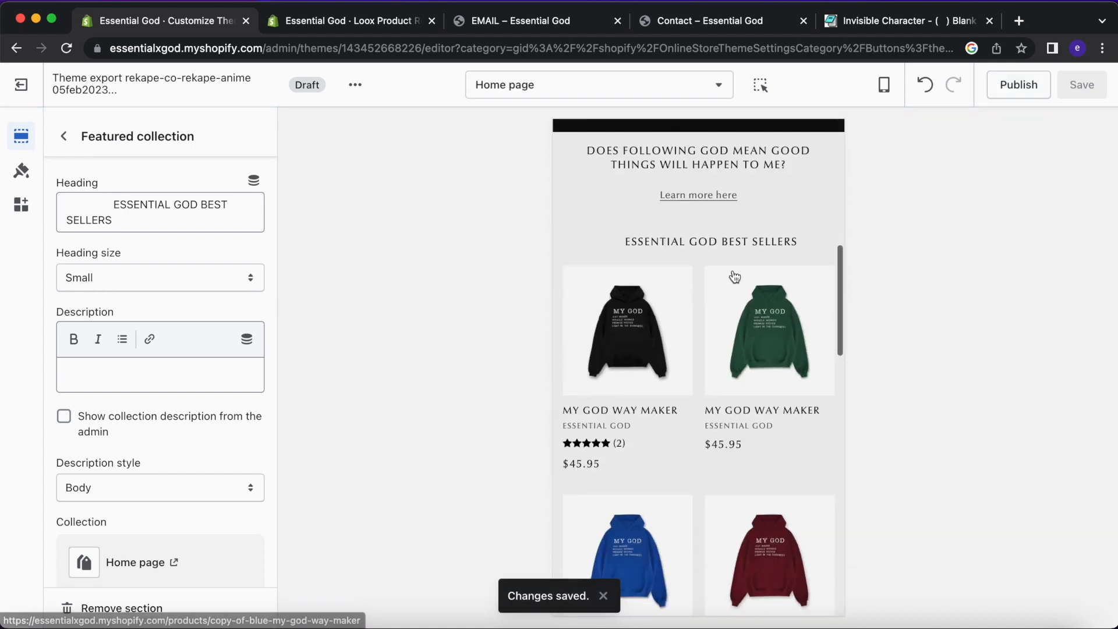
left_click(92, 207)
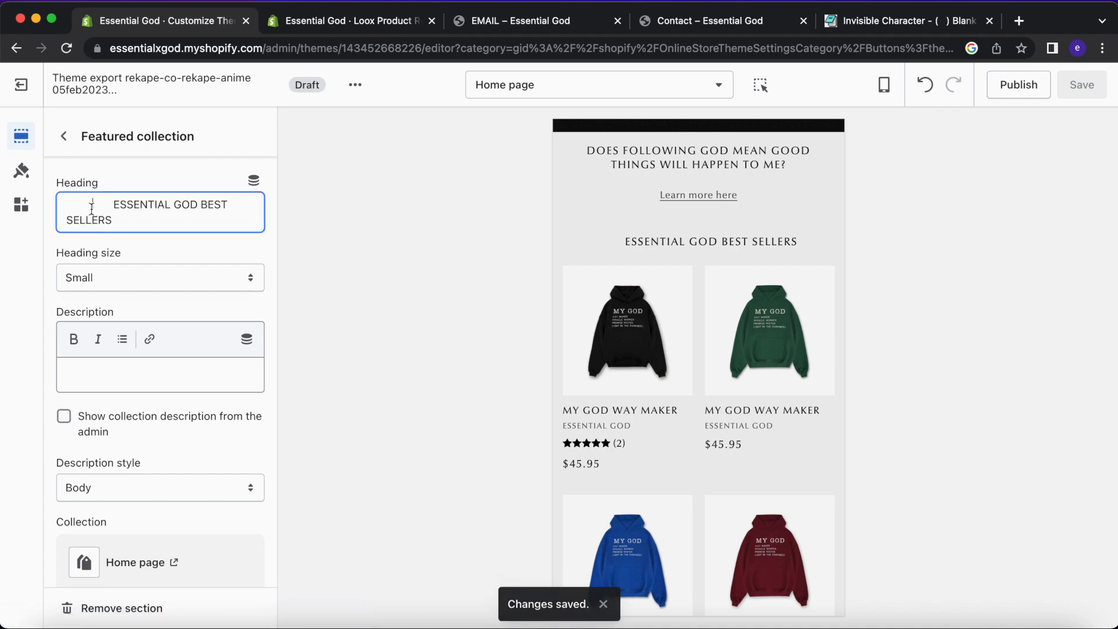
key("BackSpace")
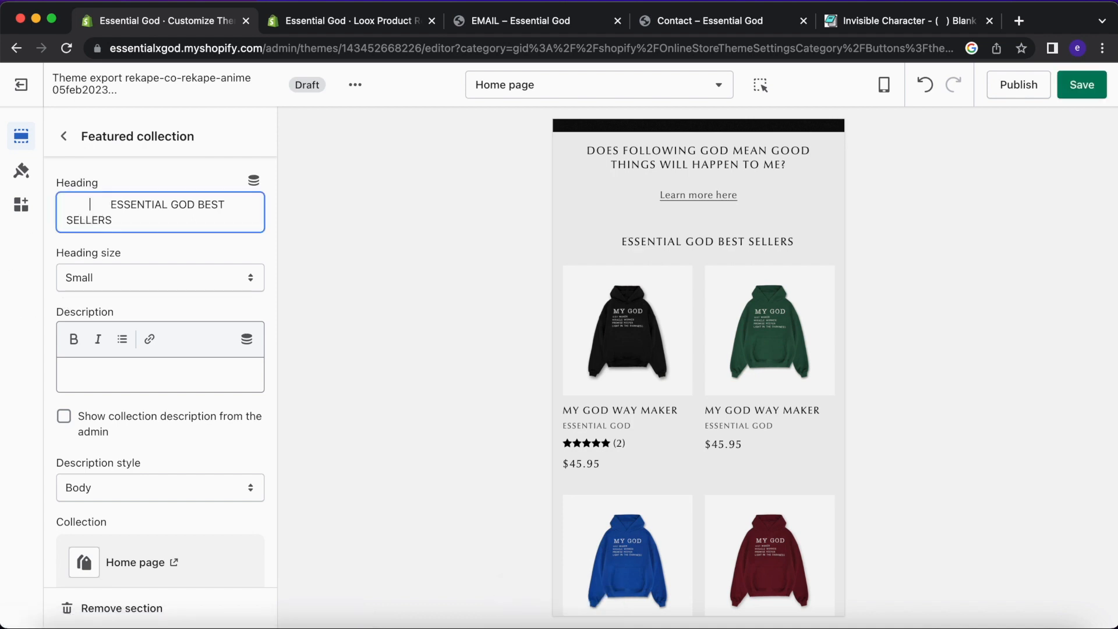
left_click(1066, 89)
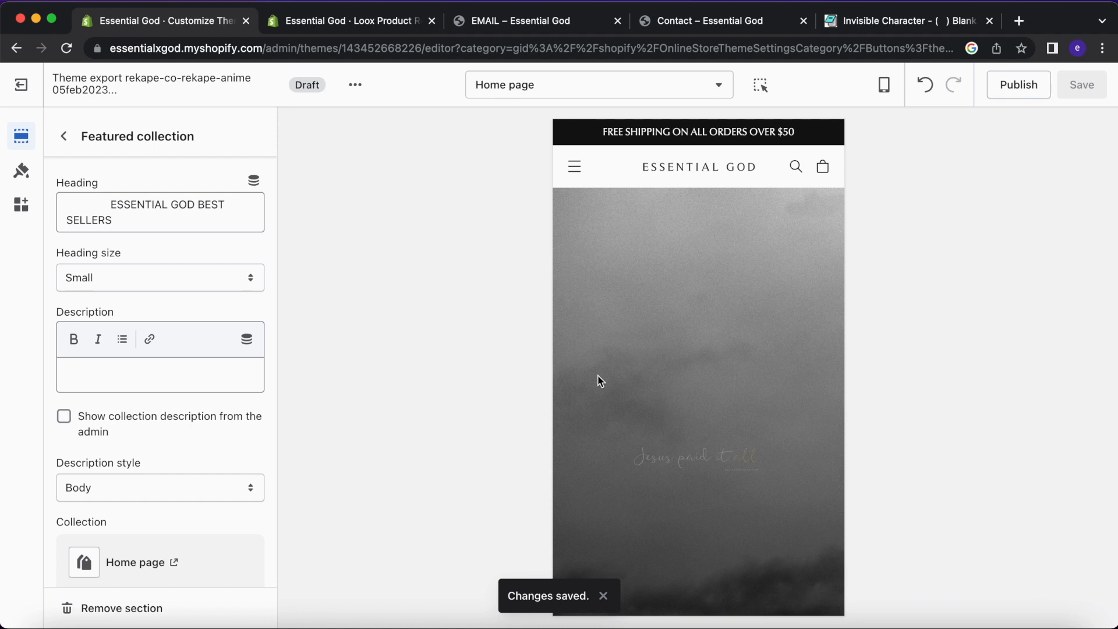
Check the updated preview, then return to the Home page section list and the admin tab.
scroll(600, 382, "down", 10)
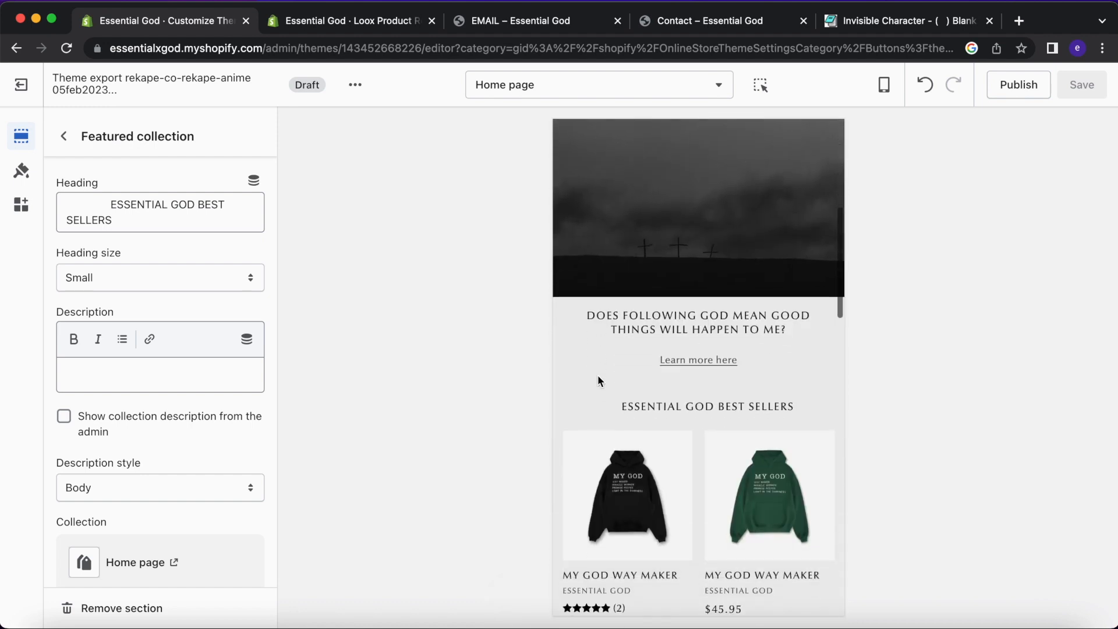
scroll(600, 382, "down", 10)
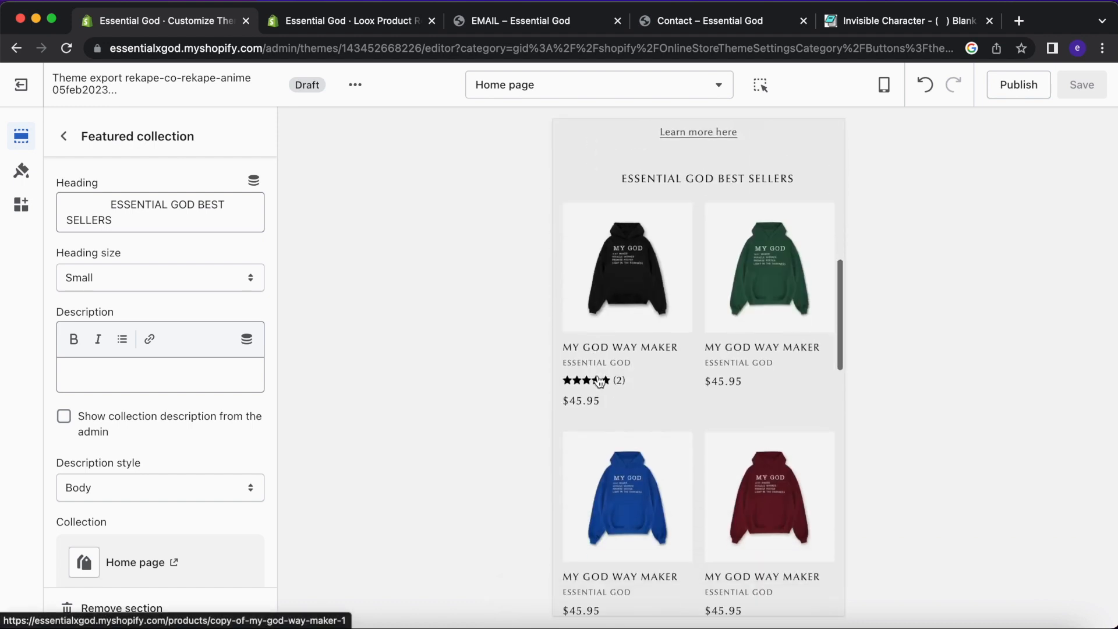
scroll(597, 380, "up", 3)
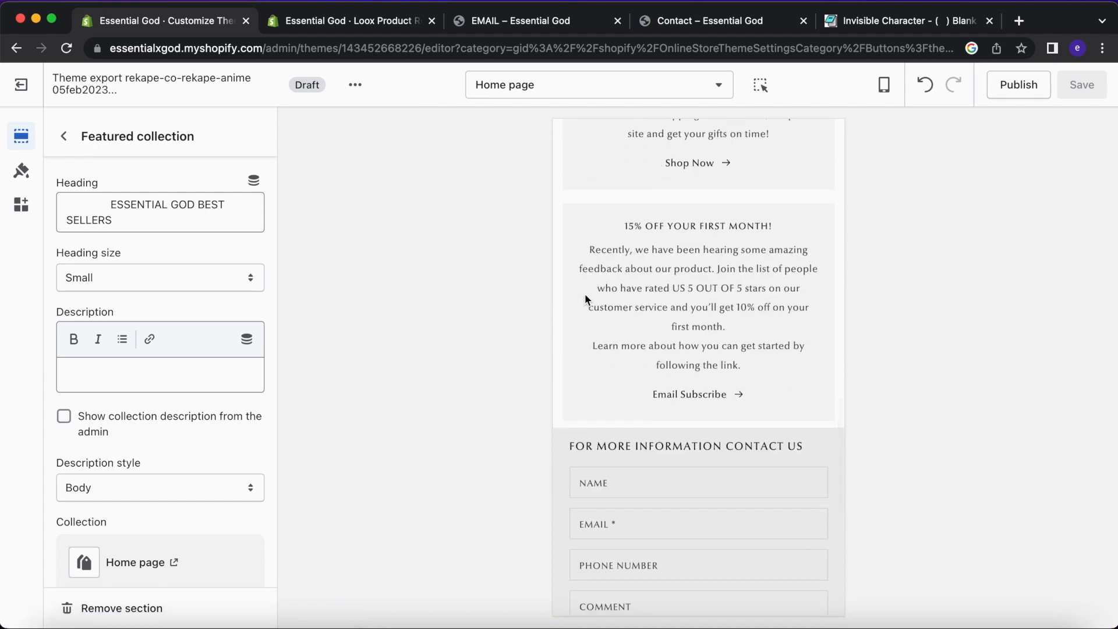
scroll(587, 291, "up", 10)
scroll(588, 295, "up", 2)
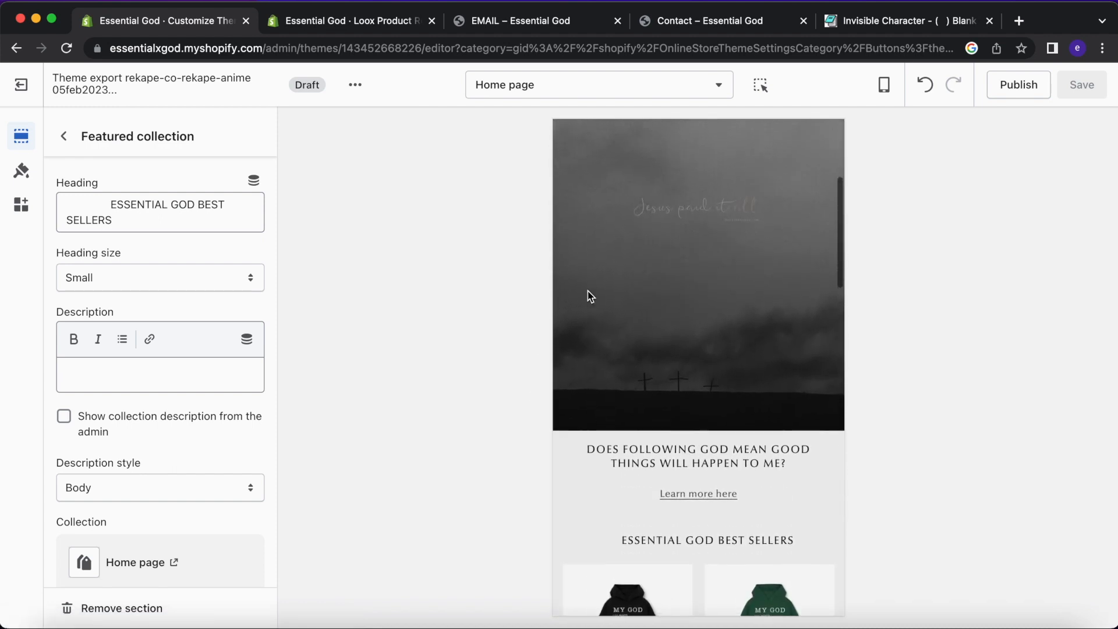
scroll(586, 294, "up", 3)
left_click(60, 135)
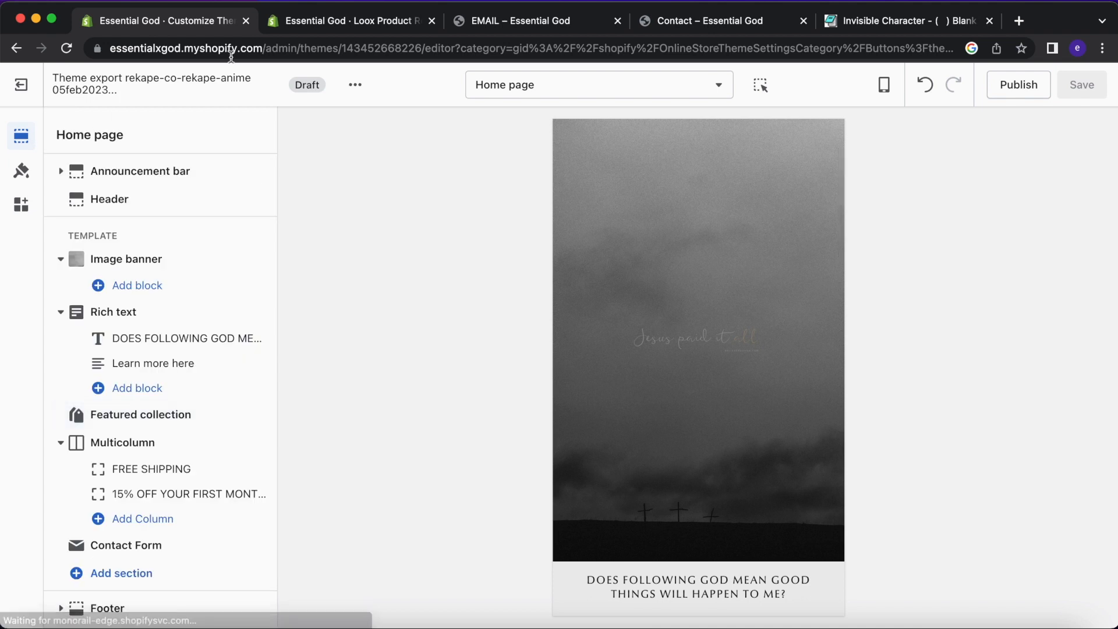
left_click(314, 26)
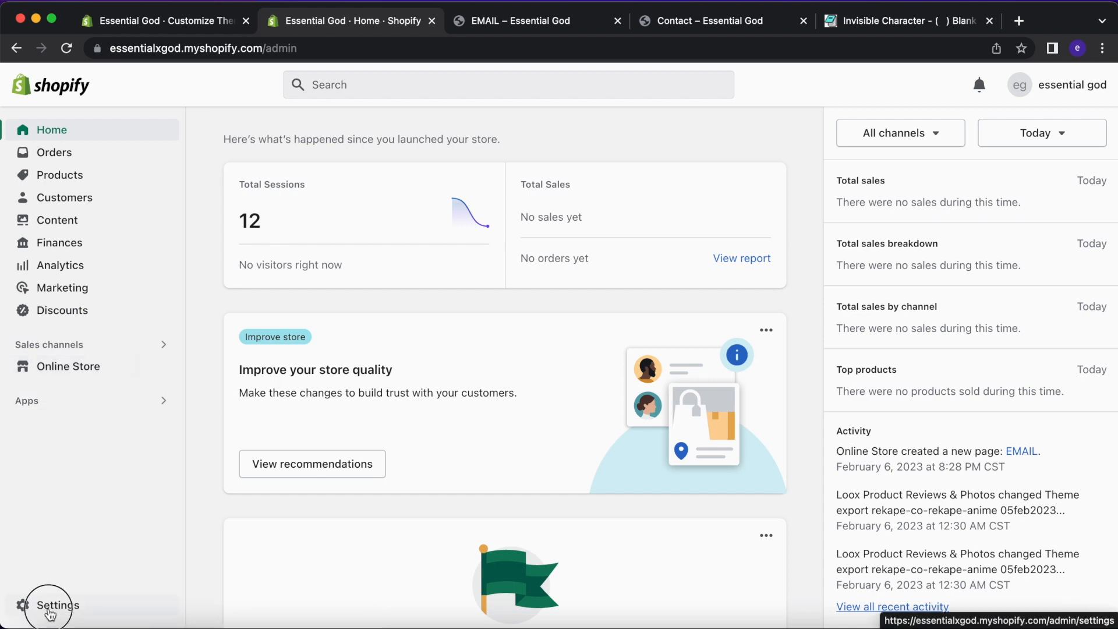
Open the Policies page in the store Settings.
left_click(28, 606)
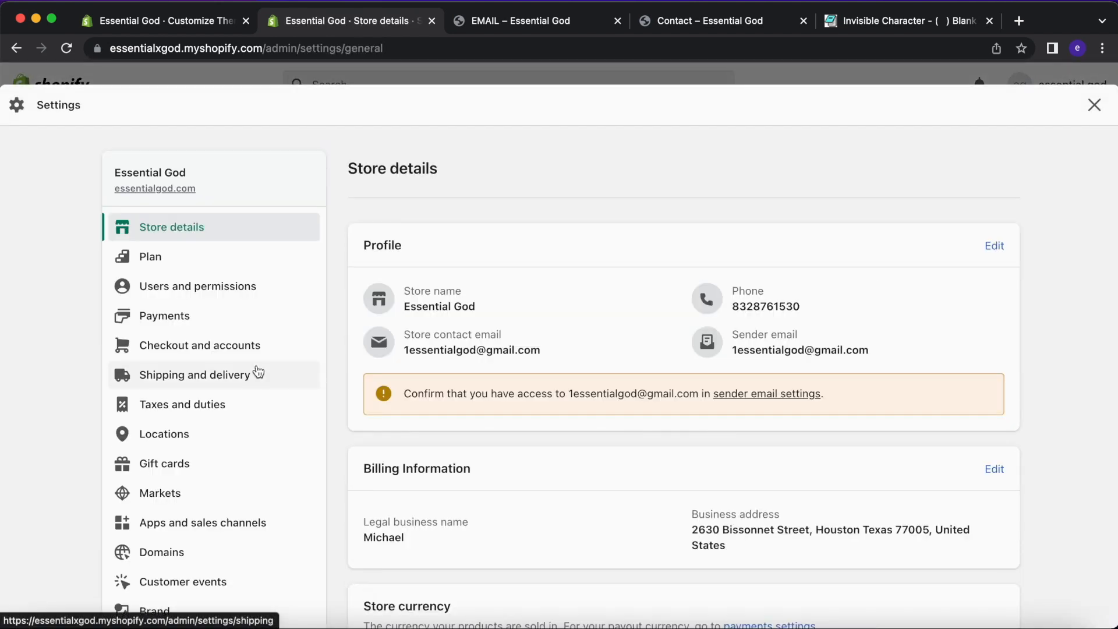
scroll(257, 370, "down", 6)
left_click(251, 380)
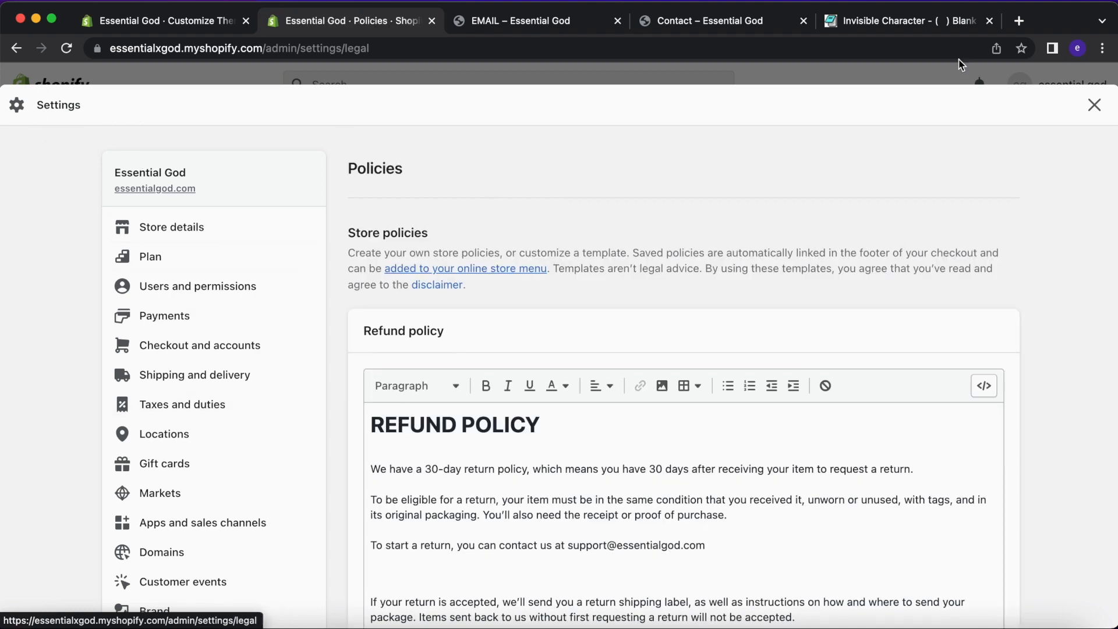
left_click(1094, 105)
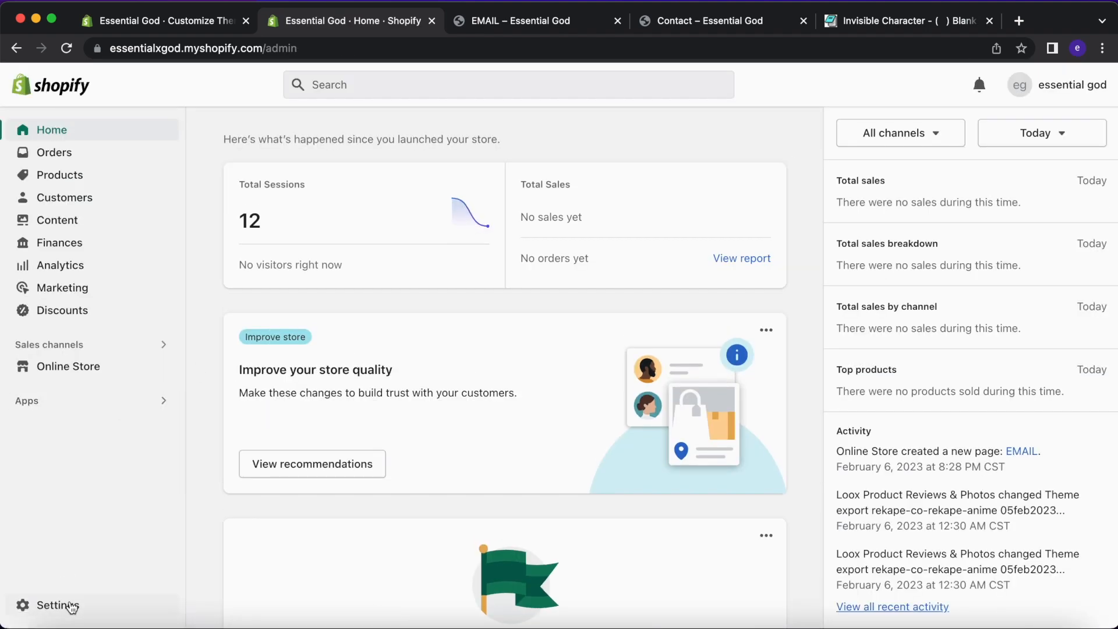
left_click(72, 607)
scroll(225, 487, "down", 10)
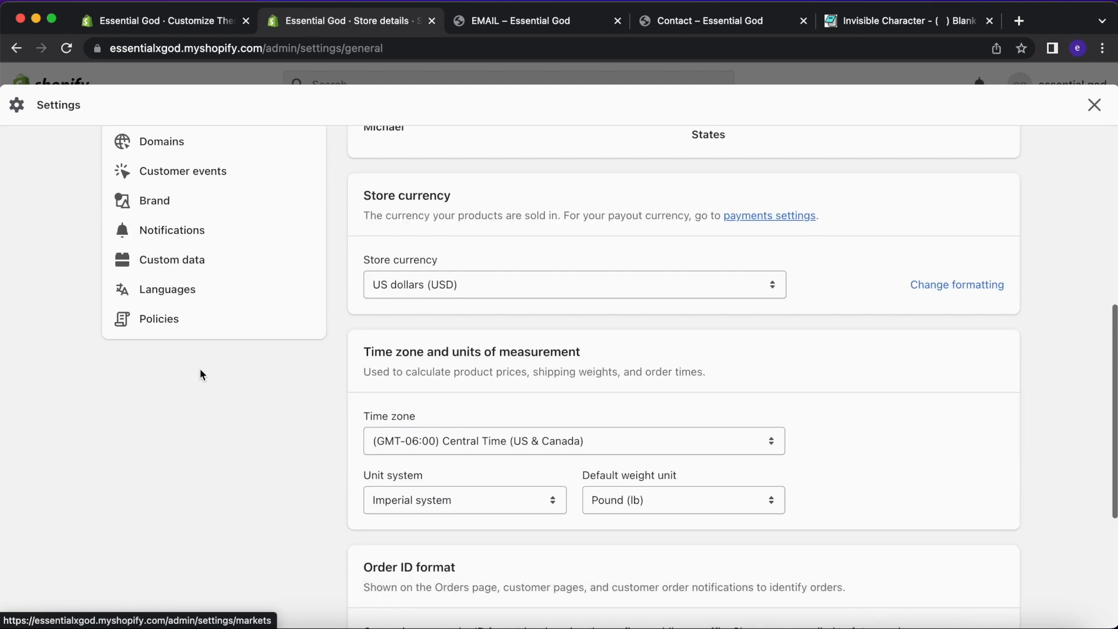
left_click(169, 319)
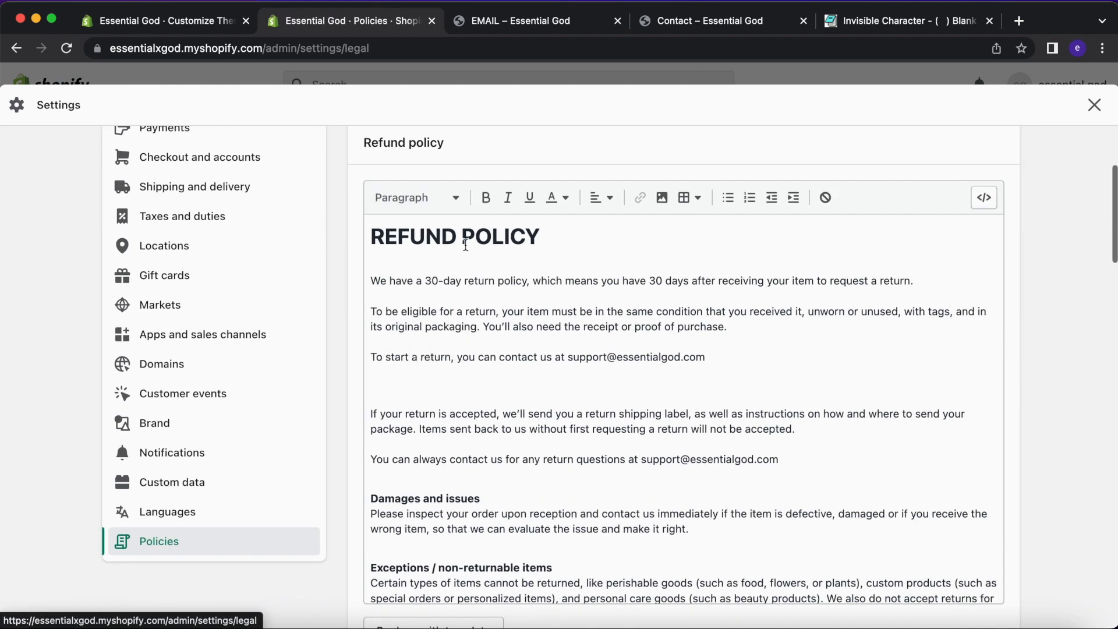
Read through the refund and privacy policies, selecting the domain name in the refund policy.
scroll(475, 242, "down", 5)
scroll(372, 395, "down", 15)
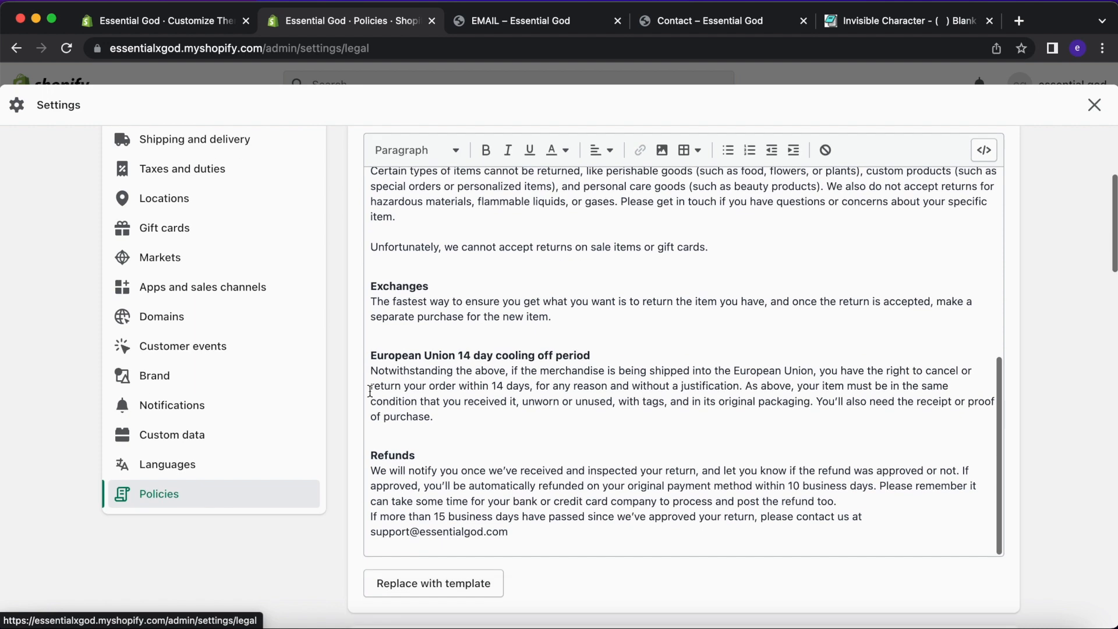
scroll(411, 196, "up", 1)
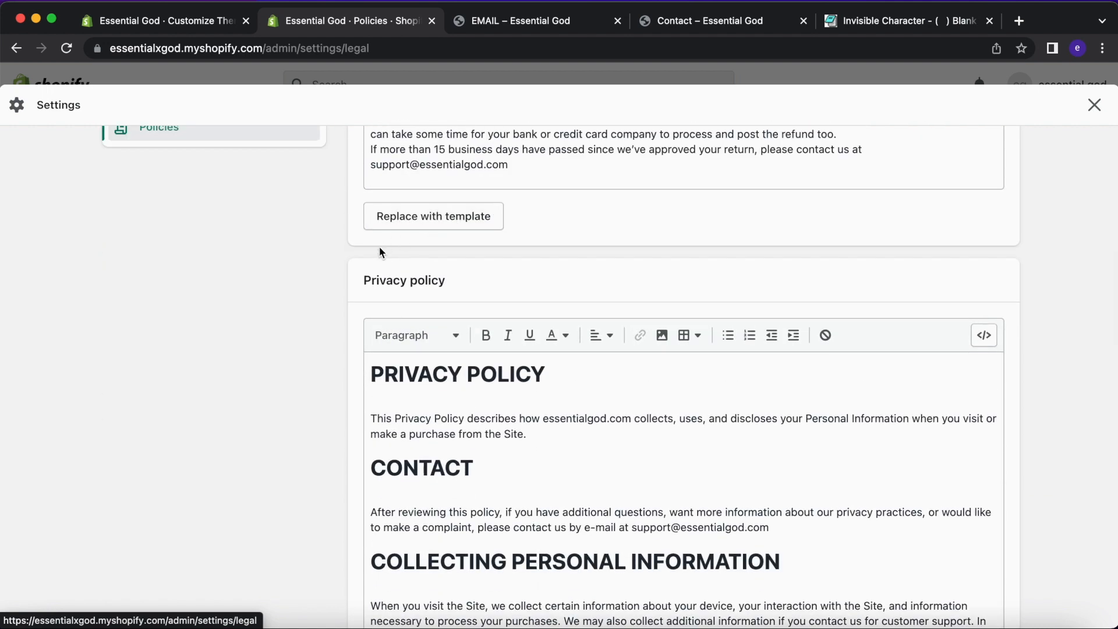
scroll(379, 246, "down", 3)
scroll(379, 246, "up", 3)
left_click(479, 183)
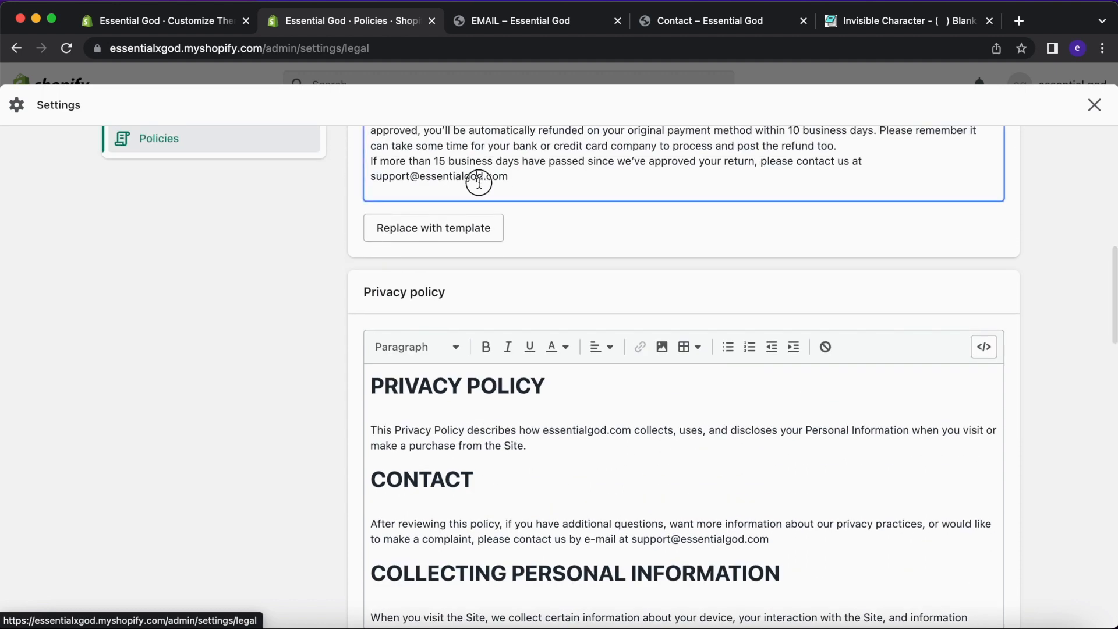
double_click(479, 183)
scroll(310, 285, "down", 7)
scroll(279, 324, "down", 15)
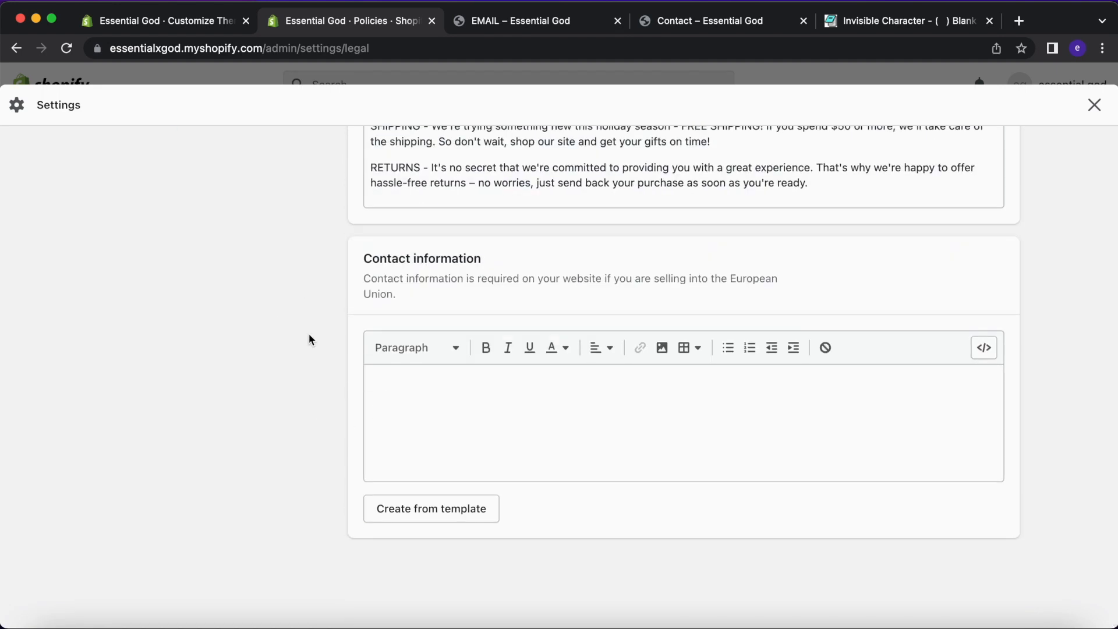
scroll(310, 334, "up", 15)
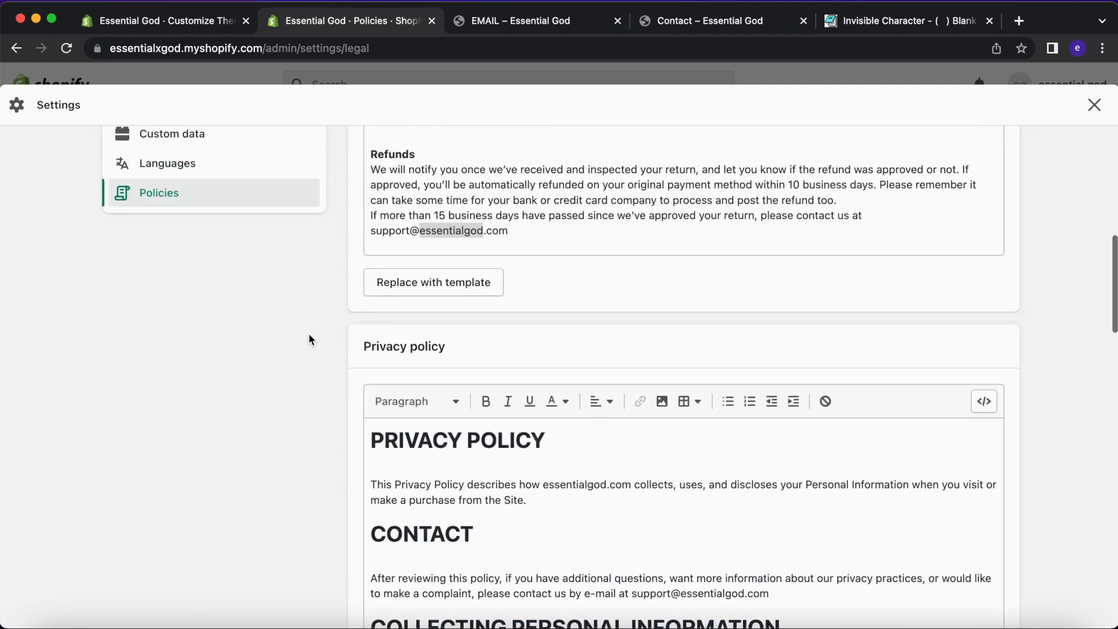
scroll(309, 338, "up", 10)
scroll(489, 475, "down", 2)
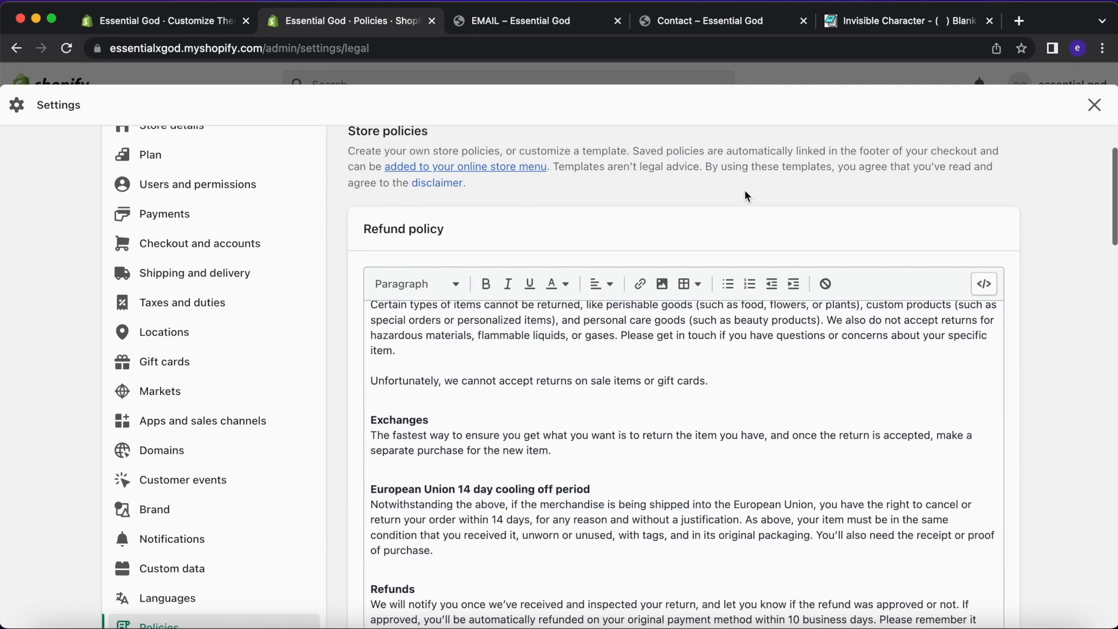
Close Settings, visit Orders, Products, Gift cards and Content, then return to admin Home.
left_click(1094, 105)
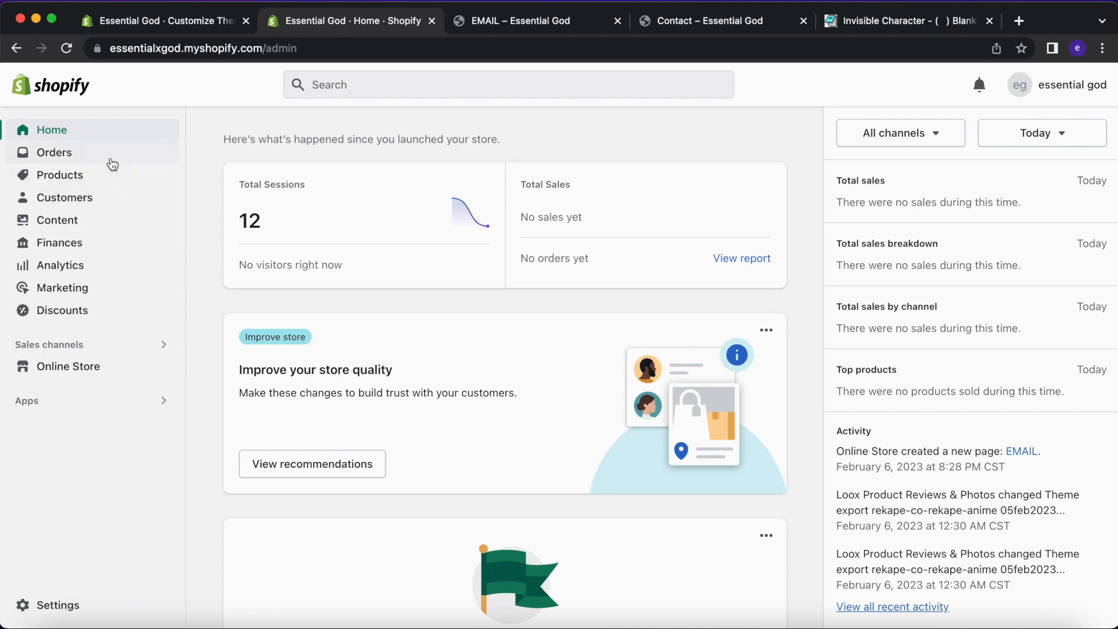
left_click(113, 163)
left_click(114, 259)
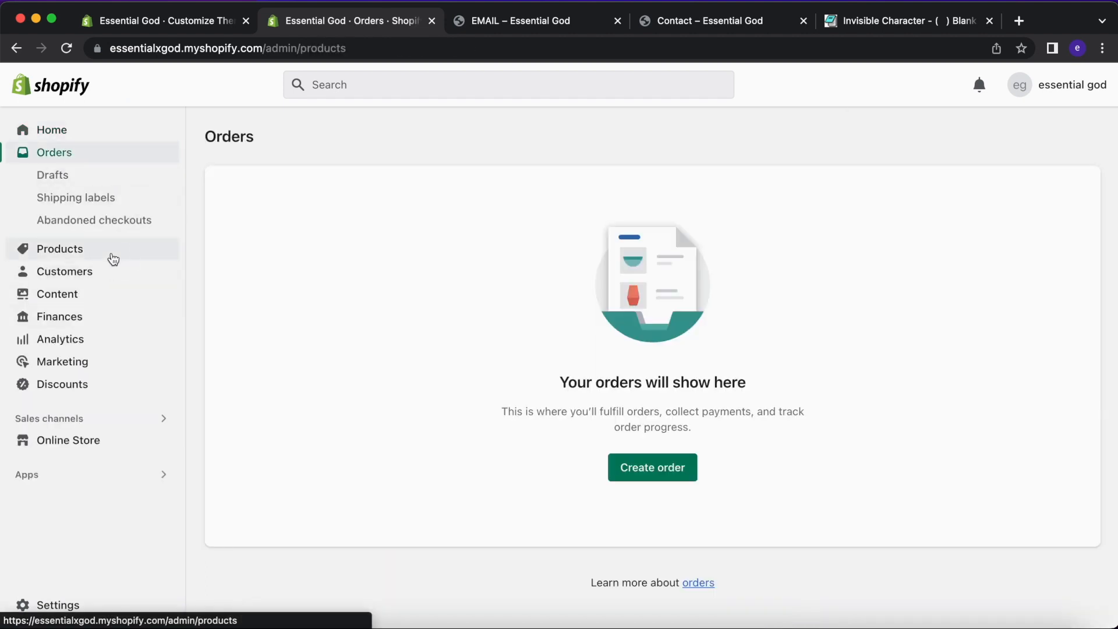
left_click(112, 263)
left_click(112, 316)
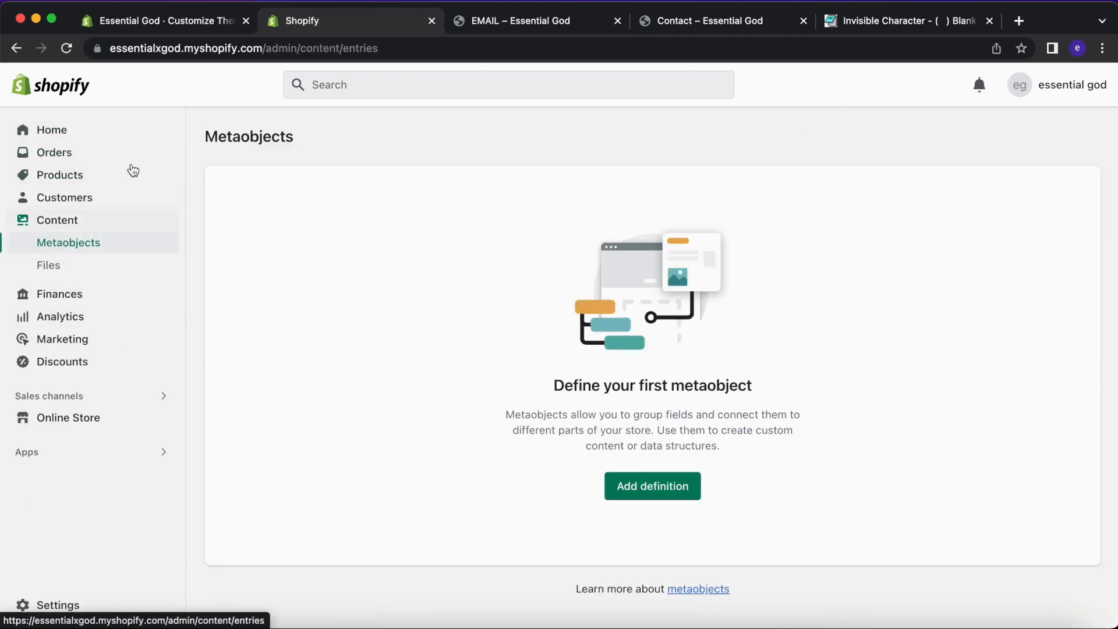
left_click(120, 133)
scroll(379, 239, "down", 5)
scroll(380, 234, "up", 10)
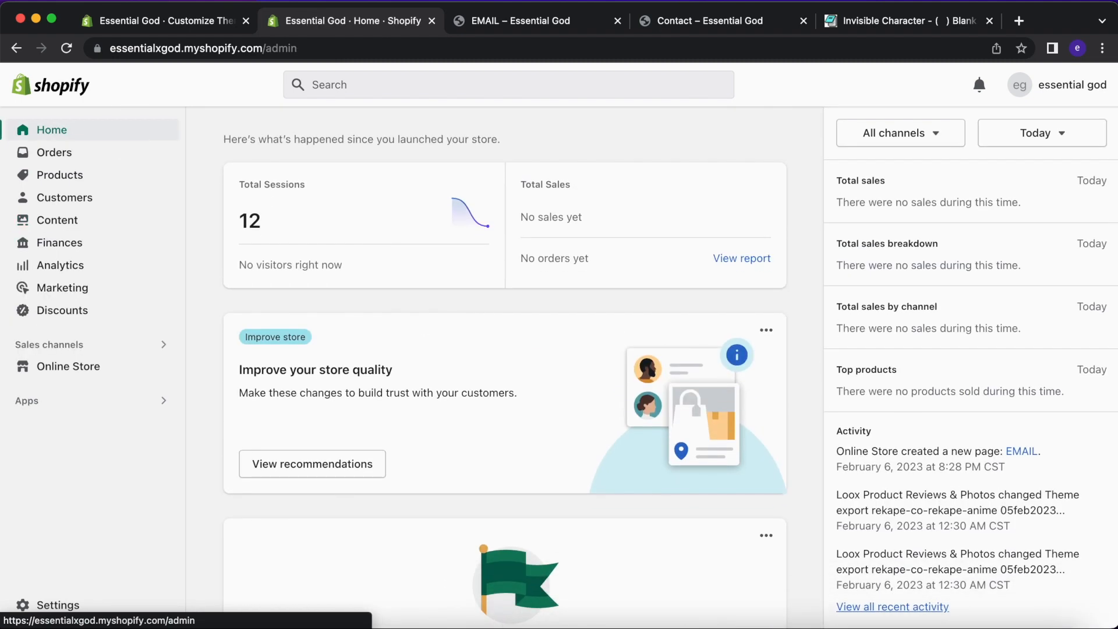